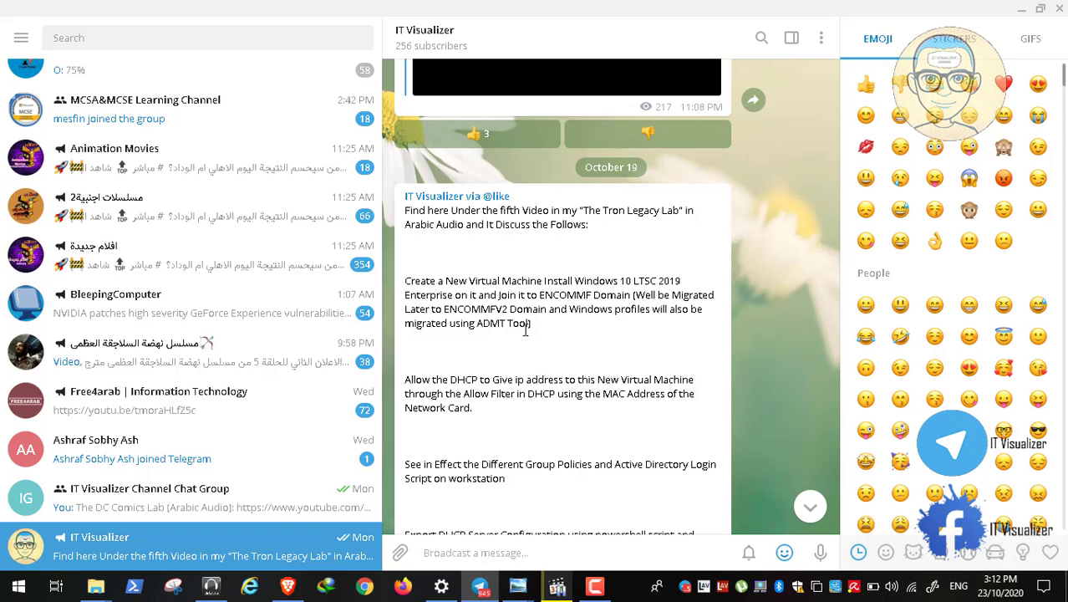
Scroll the IT Visualizer post down to its DHCP Allow Filter and Group Policy paragraphs.
{"action": "scroll", "coordinate": [524, 328], "scroll_direction": "down", "scroll_amount": 2}
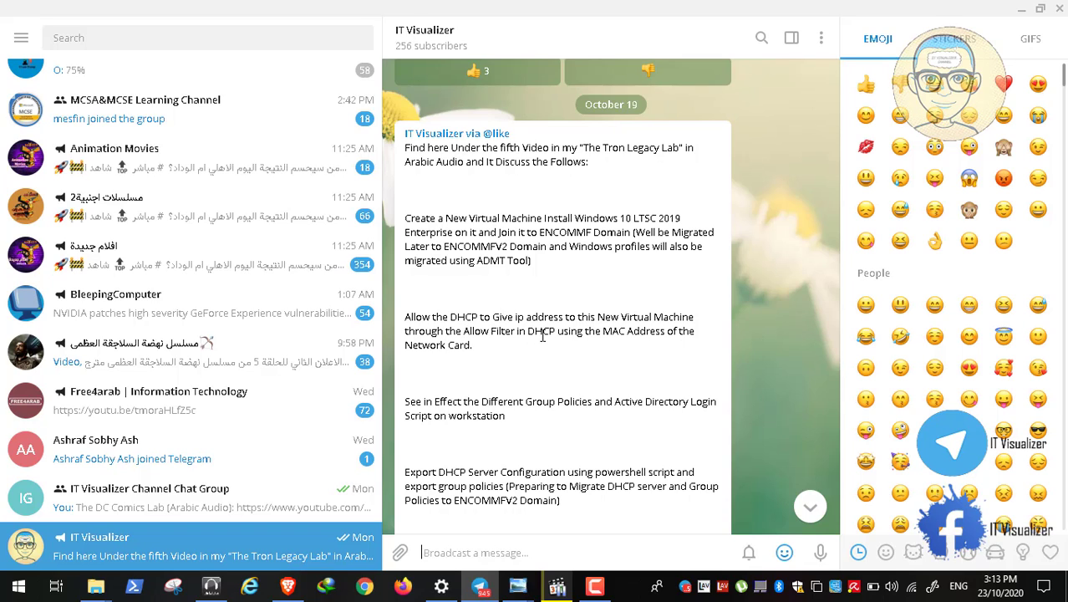
Scroll further to the paragraph about a new VM with two teamed network cards.
{"action": "scroll", "coordinate": [542, 335], "scroll_direction": "down", "scroll_amount": 2}
{"action": "scroll", "coordinate": [543, 335], "scroll_direction": "down", "scroll_amount": 2}
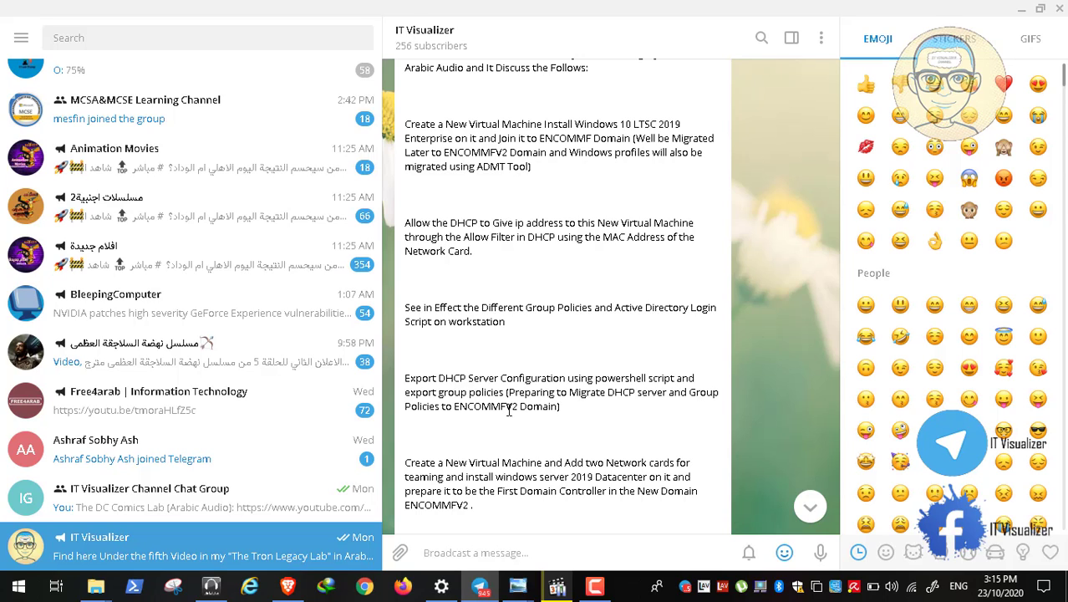
Scroll down until the post's YouTube video link is visible.
{"action": "scroll", "coordinate": [521, 420], "scroll_direction": "down", "scroll_amount": 2}
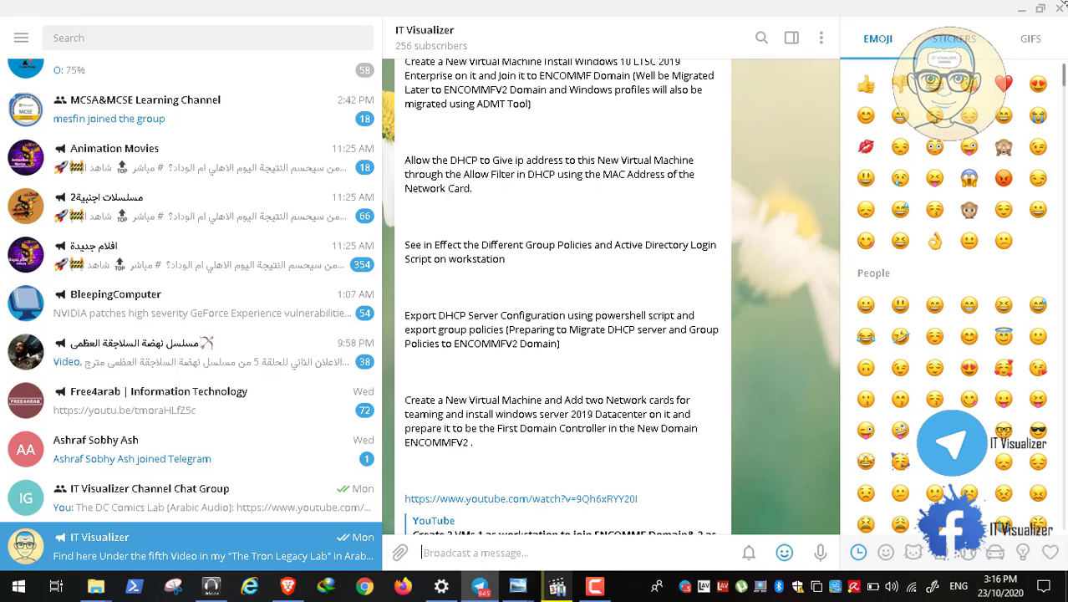
Minimize Telegram and view Tron Lab Network.jpg at actual size, panned to its right side.
{"action": "left_click", "coordinate": [1023, 8]}
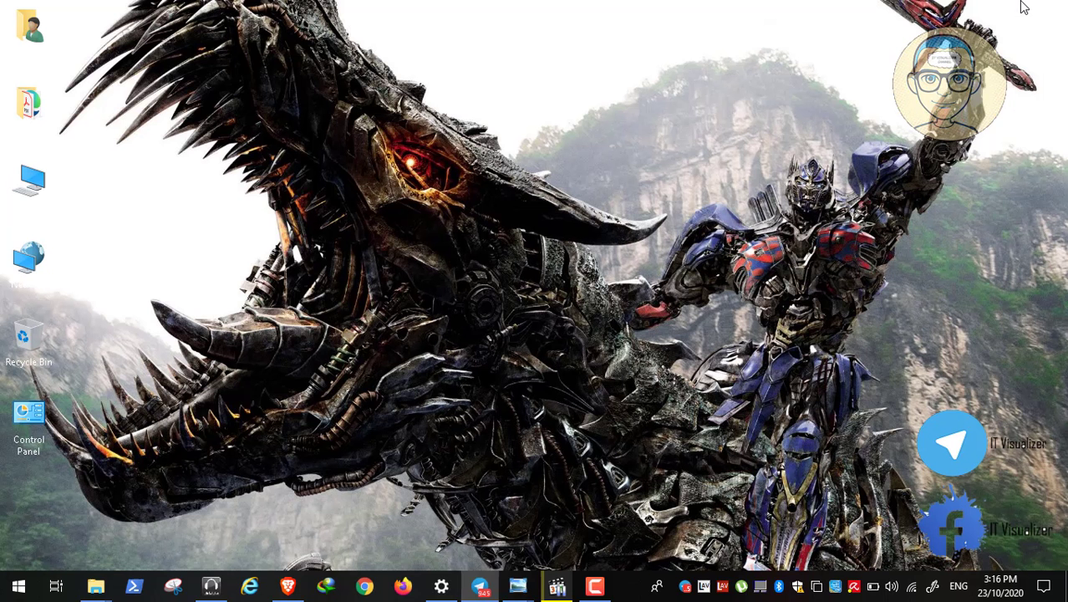
{"action": "mouse_move", "coordinate": [519, 587]}
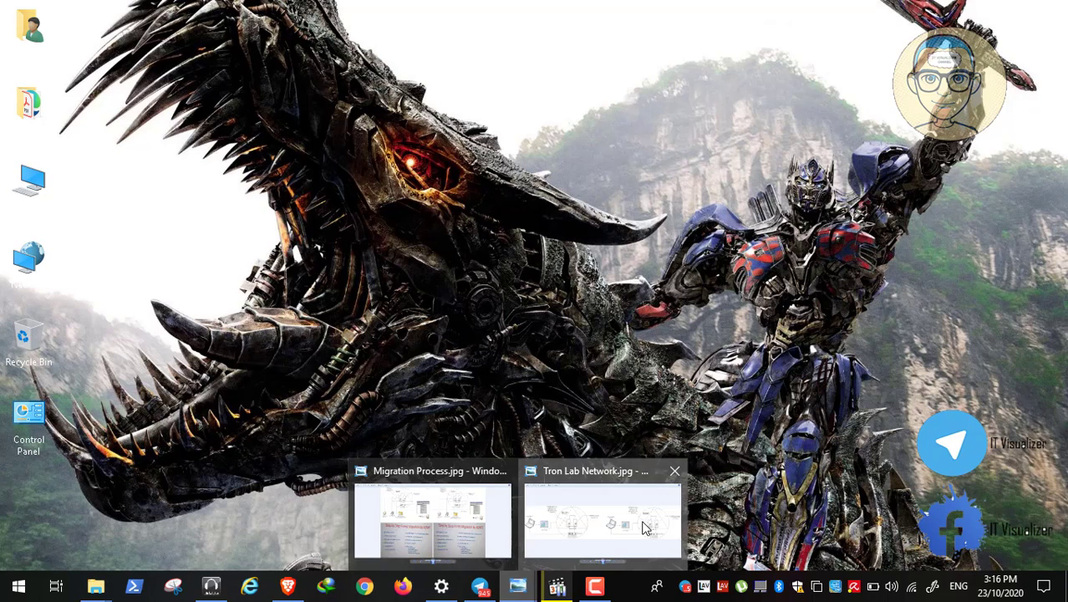
{"action": "left_click", "coordinate": [608, 529]}
{"action": "left_click", "coordinate": [453, 550]}
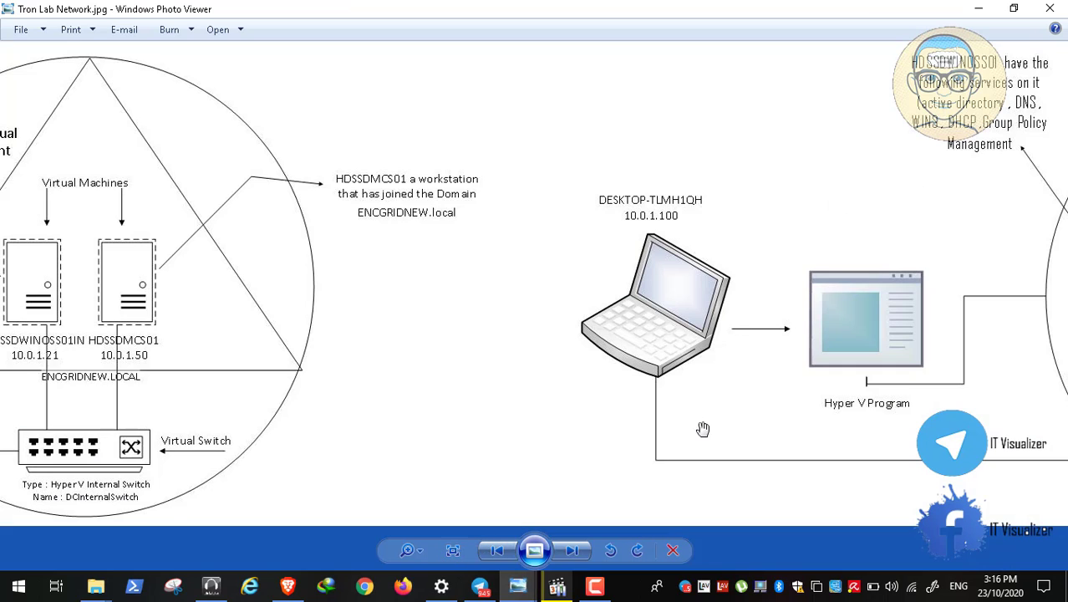
{"action": "left_click_drag", "start_coordinate": [709, 430], "coordinate": [147, 377]}
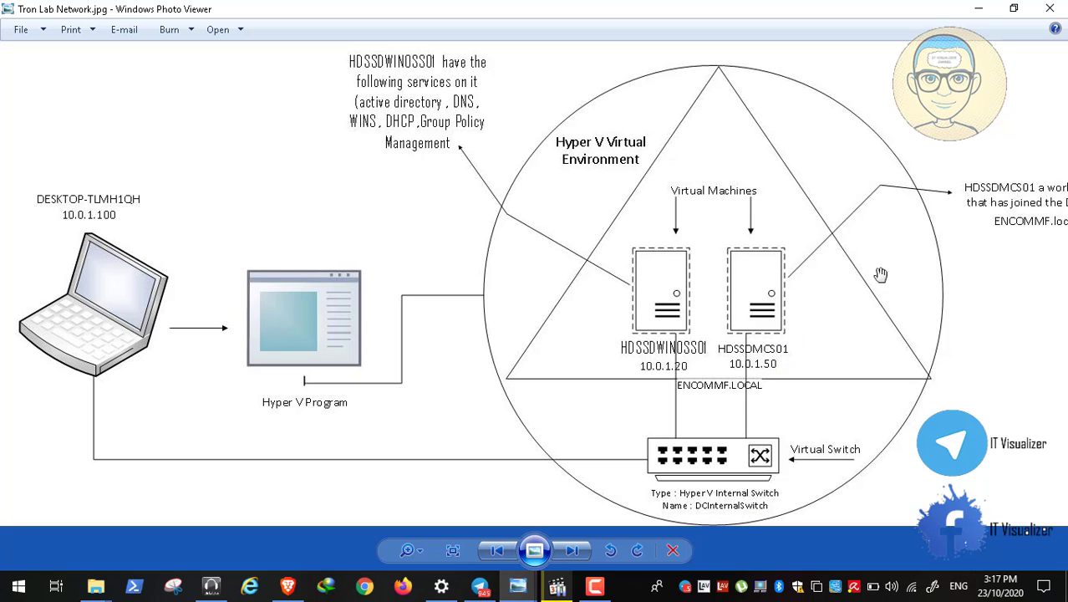
Pan the Tron Lab Network diagram across laptop DESKTOP-TLMH1QH, the Hyper V circle and Hyper V Program.
{"action": "left_click_drag", "start_coordinate": [1028, 220], "coordinate": [908, 212]}
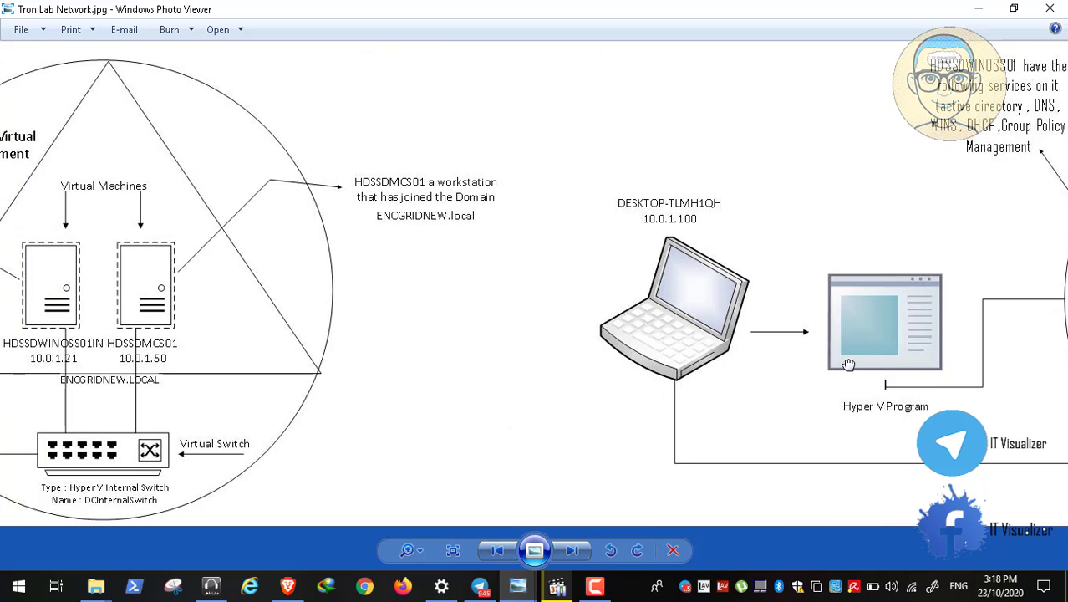
{"action": "left_click_drag", "start_coordinate": [256, 238], "coordinate": [830, 302]}
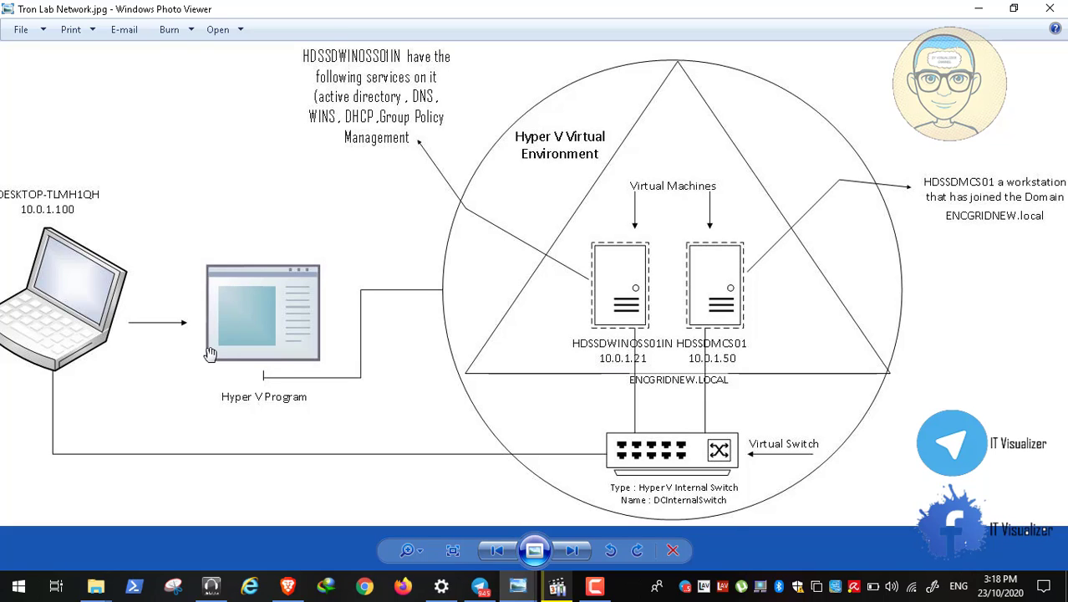
{"action": "left_click_drag", "start_coordinate": [210, 358], "coordinate": [258, 361]}
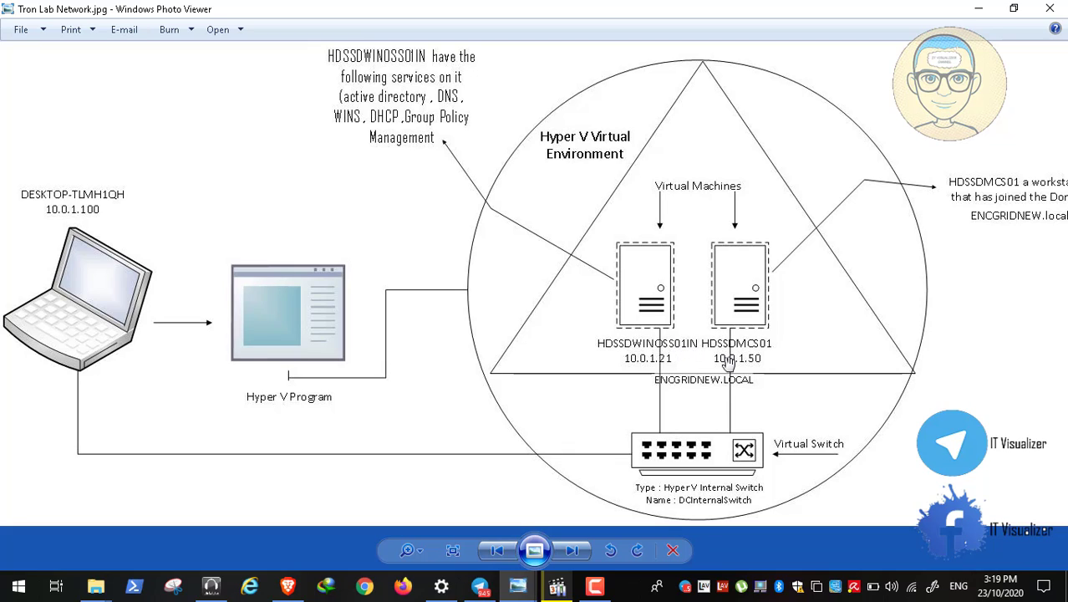
{"action": "left_click_drag", "start_coordinate": [742, 324], "coordinate": [568, 329]}
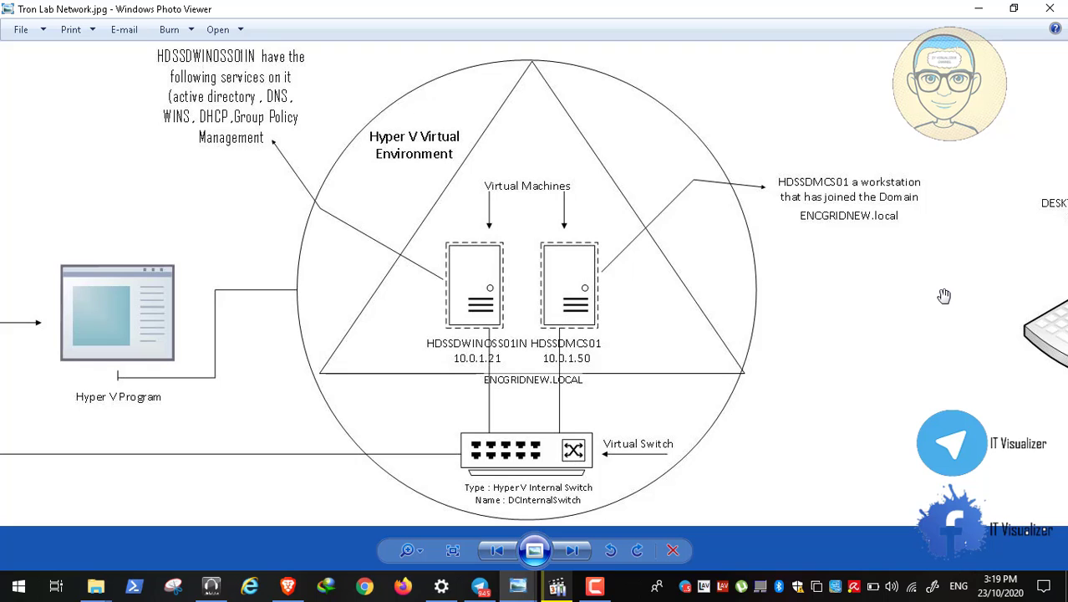
{"action": "left_click_drag", "start_coordinate": [943, 296], "coordinate": [133, 332]}
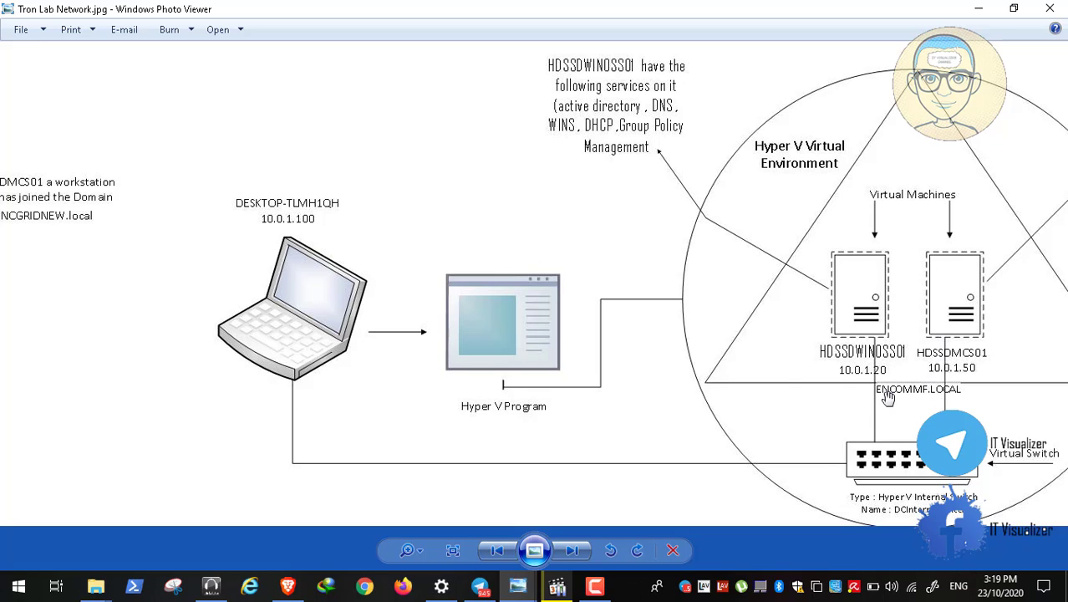
{"action": "left_click_drag", "start_coordinate": [265, 256], "coordinate": [940, 290]}
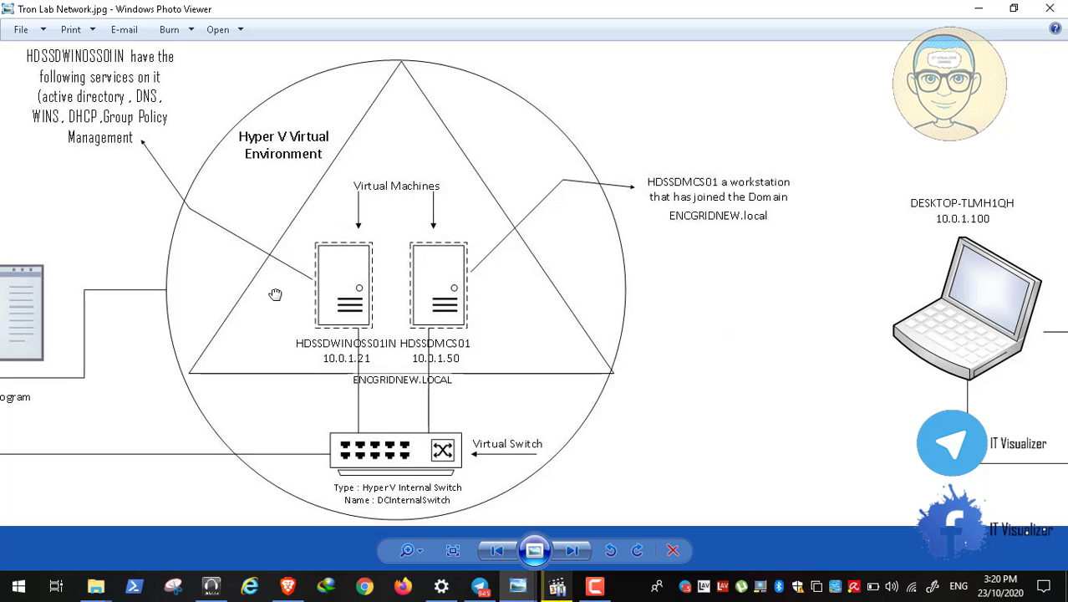
{"action": "left_click_drag", "start_coordinate": [275, 294], "coordinate": [420, 314]}
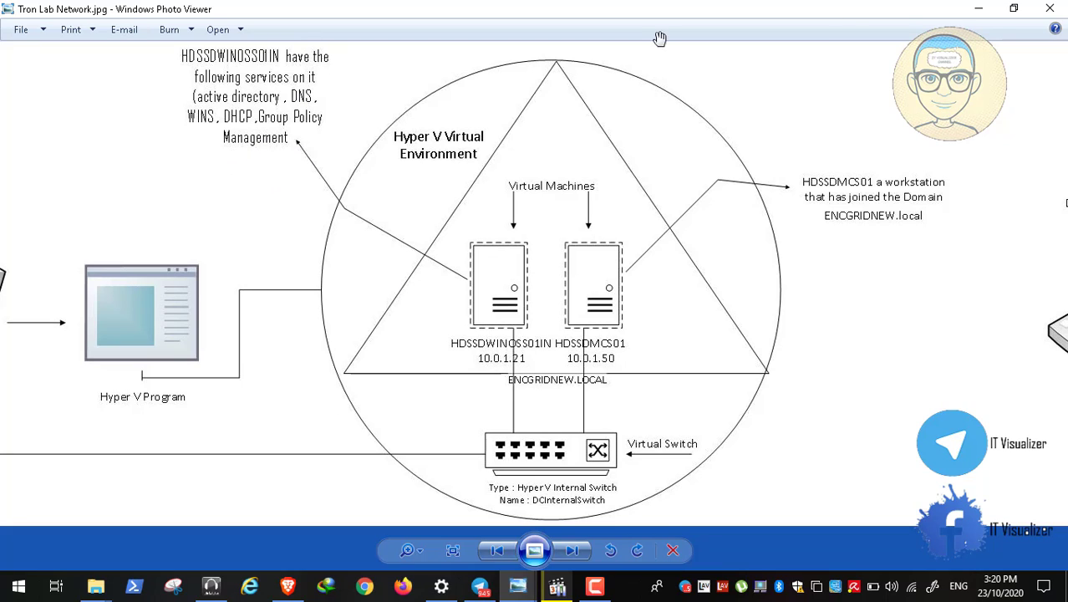
Hide the network diagram and open Migration Process.jpg at actual size, panned to the ADMT screenshot.
{"action": "left_click", "coordinate": [978, 11]}
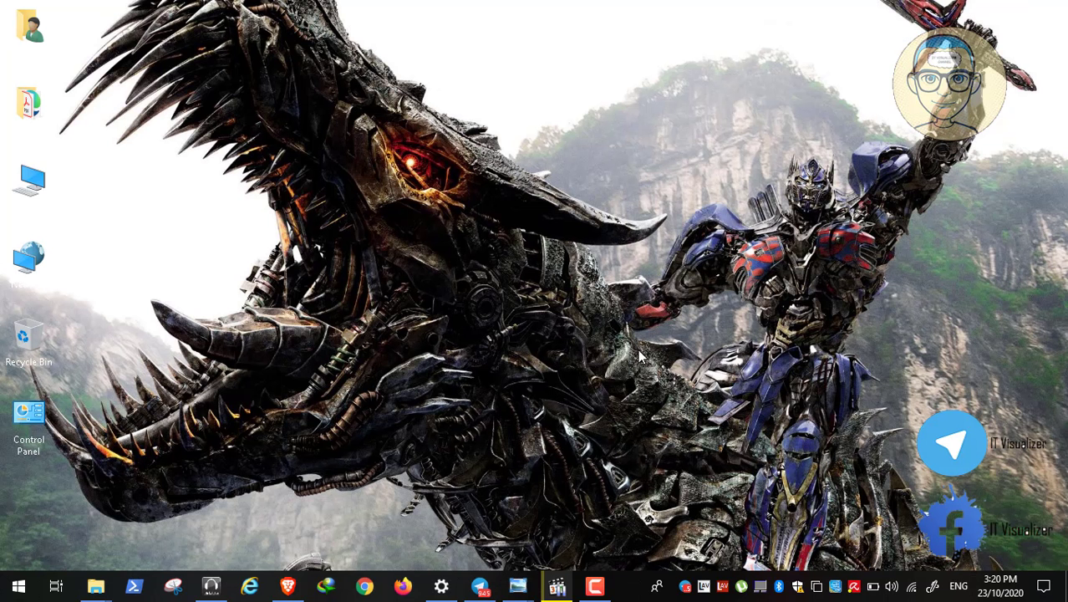
{"action": "mouse_move", "coordinate": [518, 586]}
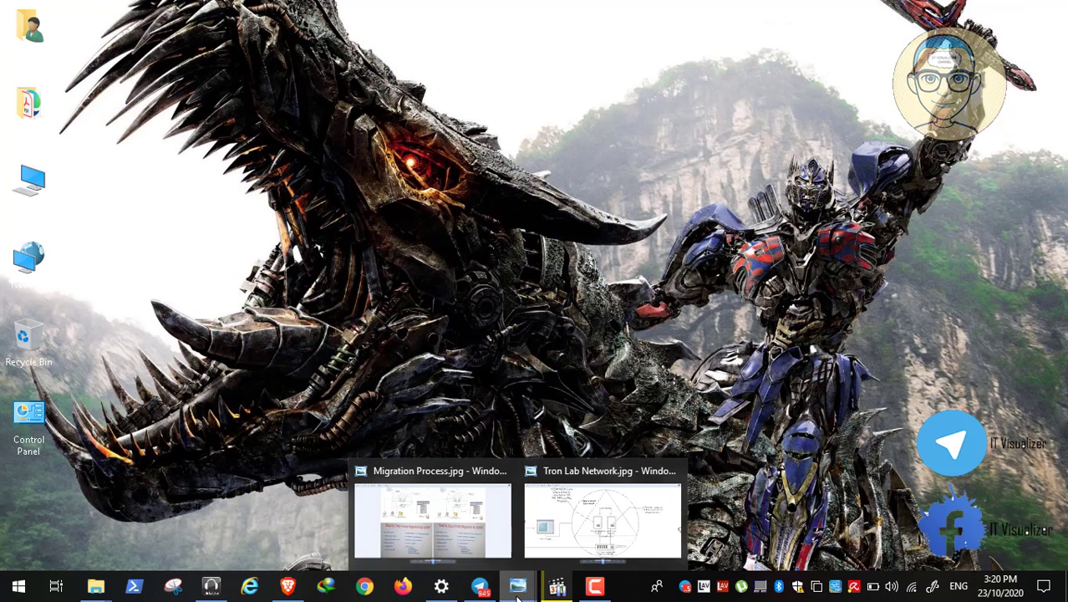
{"action": "left_click", "coordinate": [426, 525]}
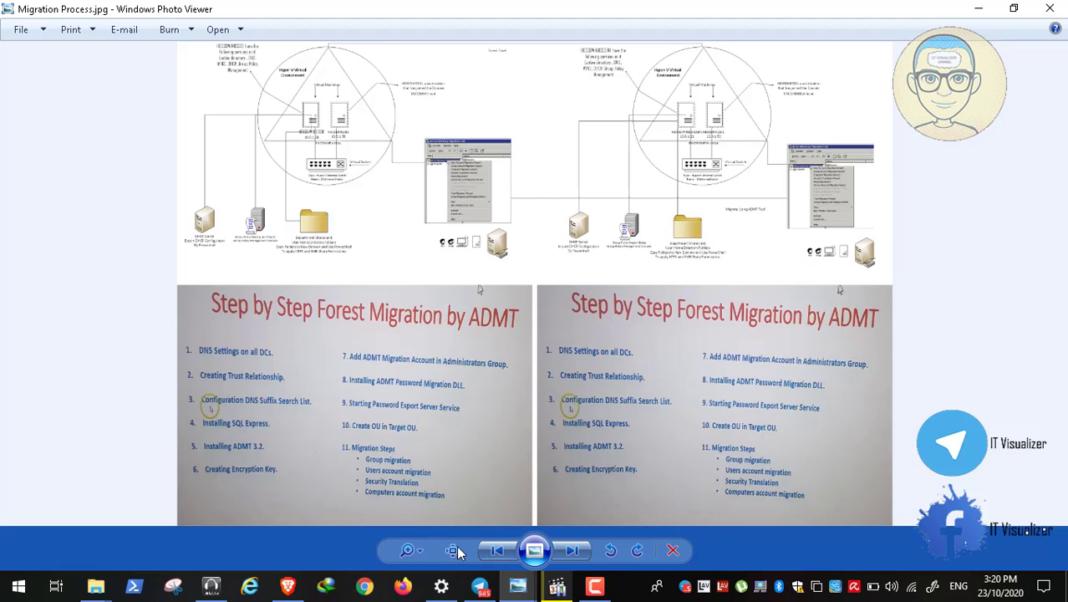
{"action": "left_click", "coordinate": [453, 550]}
{"action": "left_click_drag", "start_coordinate": [835, 253], "coordinate": [368, 535]}
{"action": "left_click_drag", "start_coordinate": [493, 280], "coordinate": [459, 454]}
Zoom out the Migration Process diagram and pan to the Forest Trust text and left side.
{"action": "left_click", "coordinate": [419, 551]}
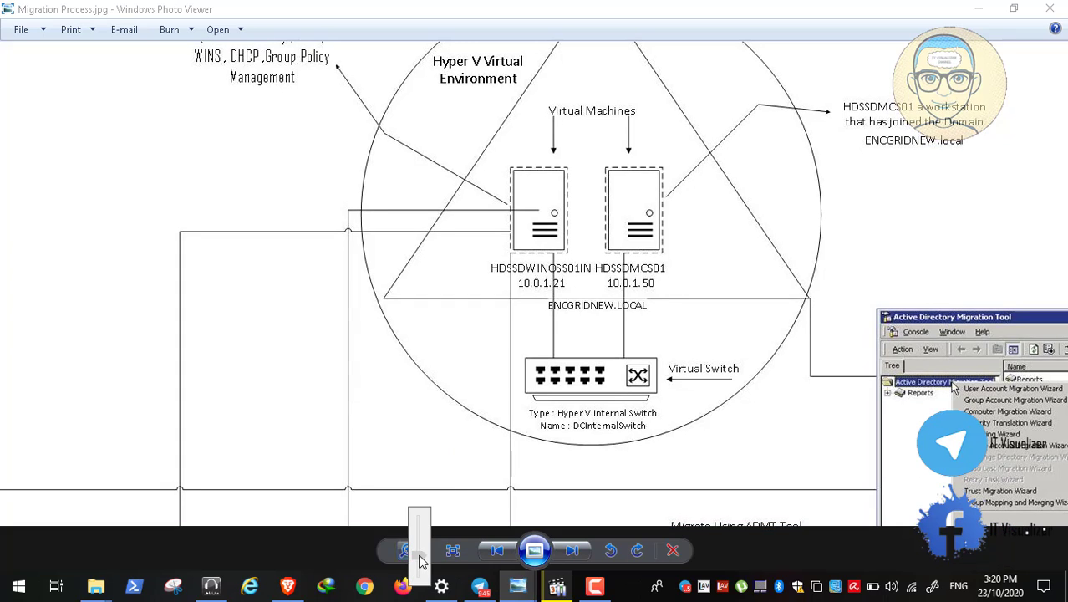
{"action": "left_click_drag", "start_coordinate": [420, 558], "coordinate": [417, 556]}
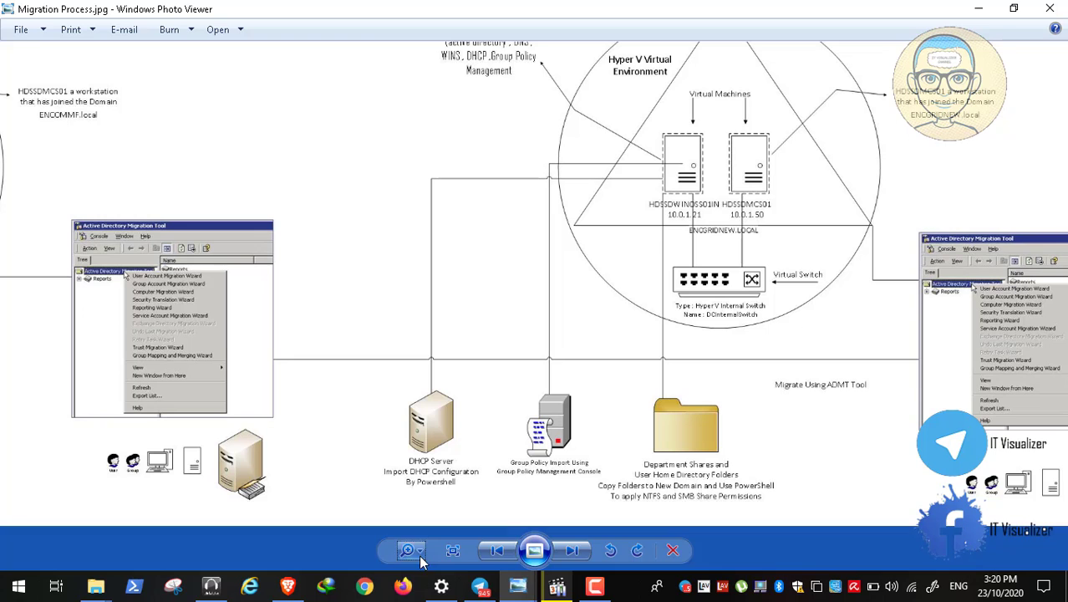
{"action": "left_click_drag", "start_coordinate": [698, 282], "coordinate": [562, 303]}
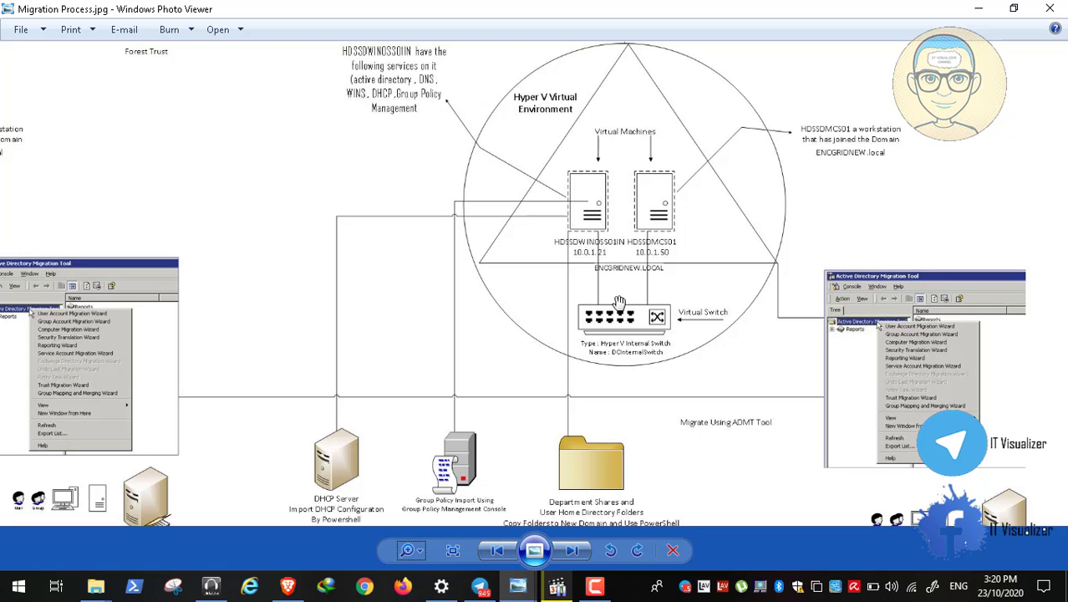
{"action": "left_click_drag", "start_coordinate": [527, 290], "coordinate": [1051, 281]}
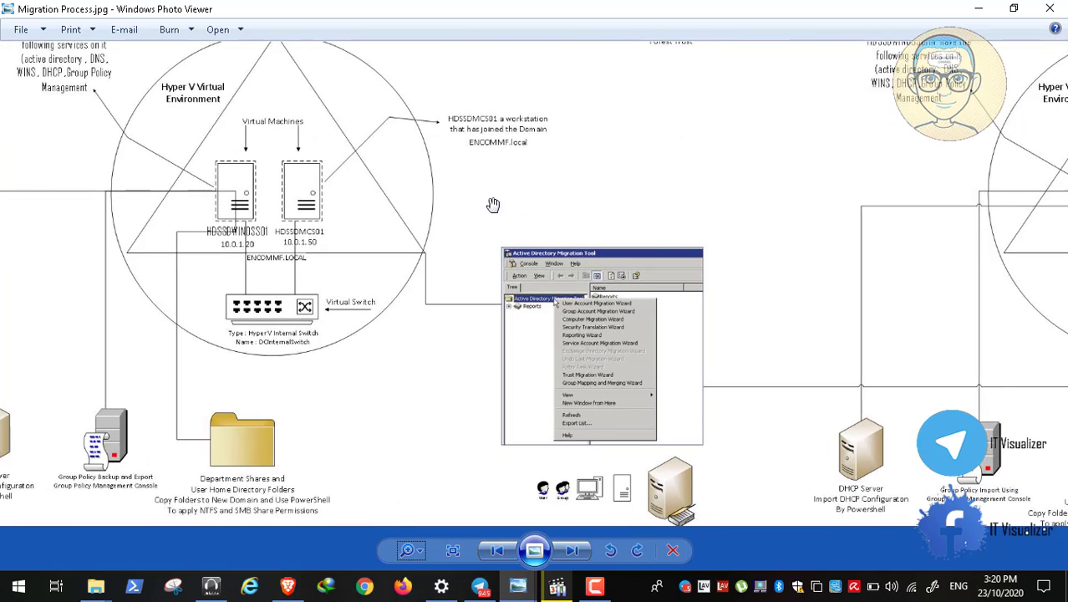
{"action": "left_click_drag", "start_coordinate": [648, 233], "coordinate": [752, 198]}
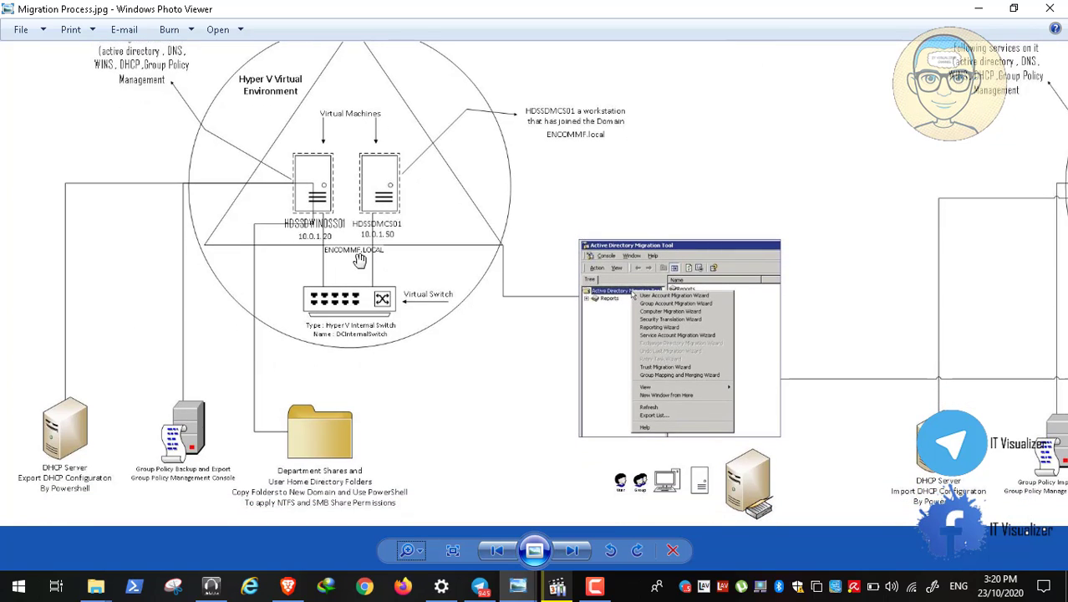
{"action": "left_click_drag", "start_coordinate": [311, 219], "coordinate": [314, 244]}
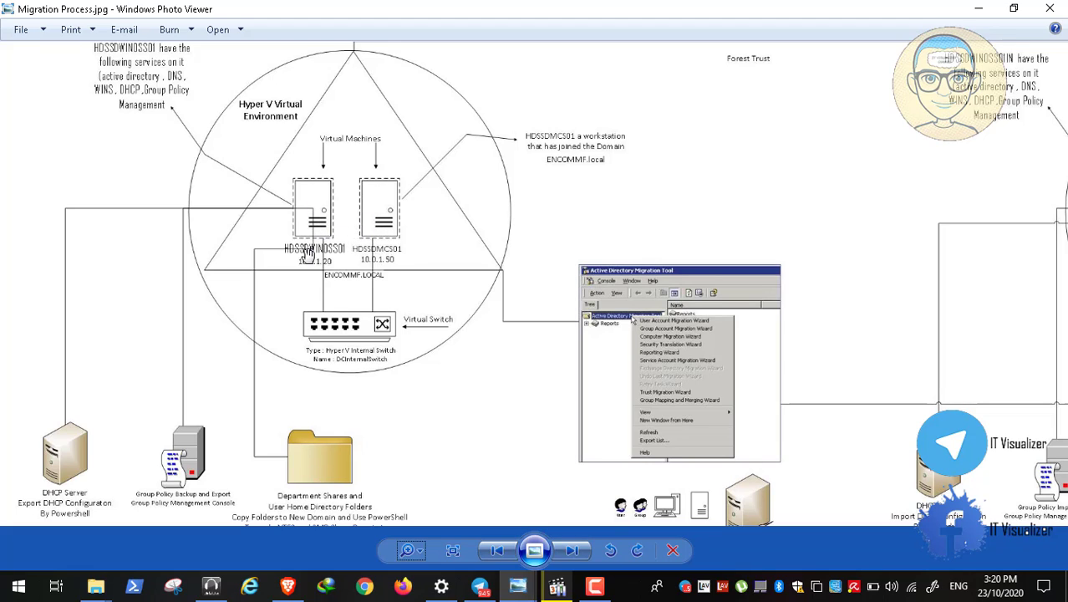
Pan the Migration Process diagram to the central ENCGRIDNEW.LOCAL environment and right-hand servers.
{"action": "left_click_drag", "start_coordinate": [182, 447], "coordinate": [181, 448]}
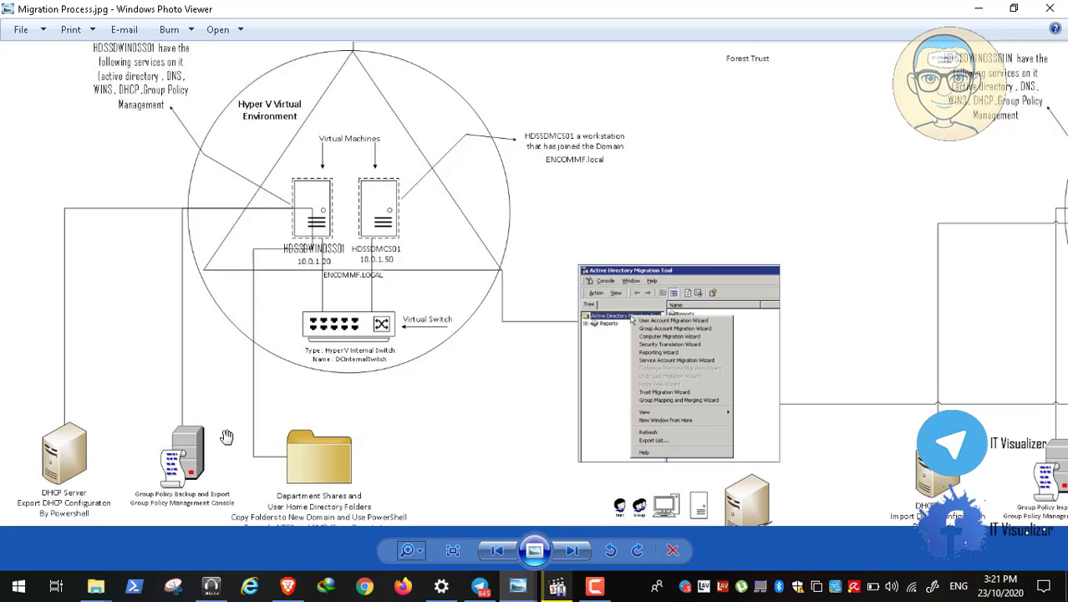
{"action": "left_click_drag", "start_coordinate": [259, 396], "coordinate": [260, 344]}
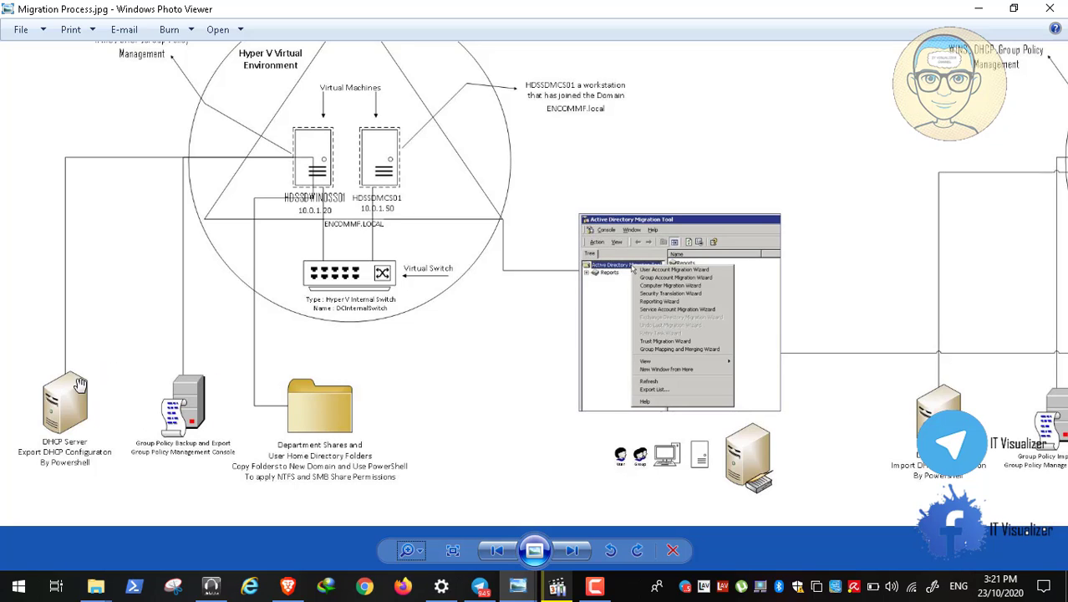
{"action": "left_click_drag", "start_coordinate": [275, 442], "coordinate": [268, 498]}
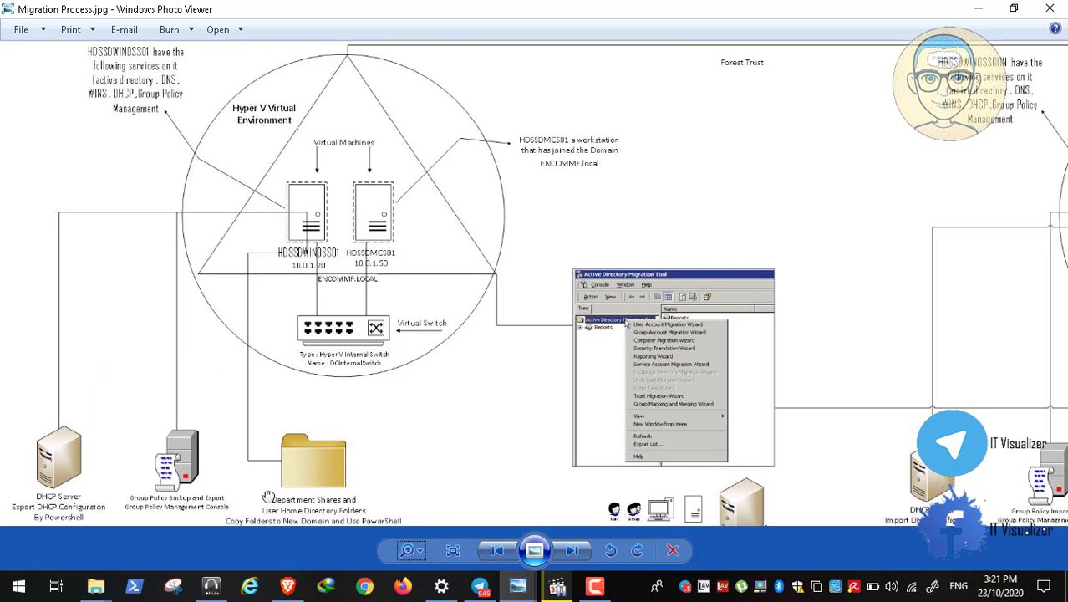
{"action": "left_click_drag", "start_coordinate": [675, 408], "coordinate": [611, 365]}
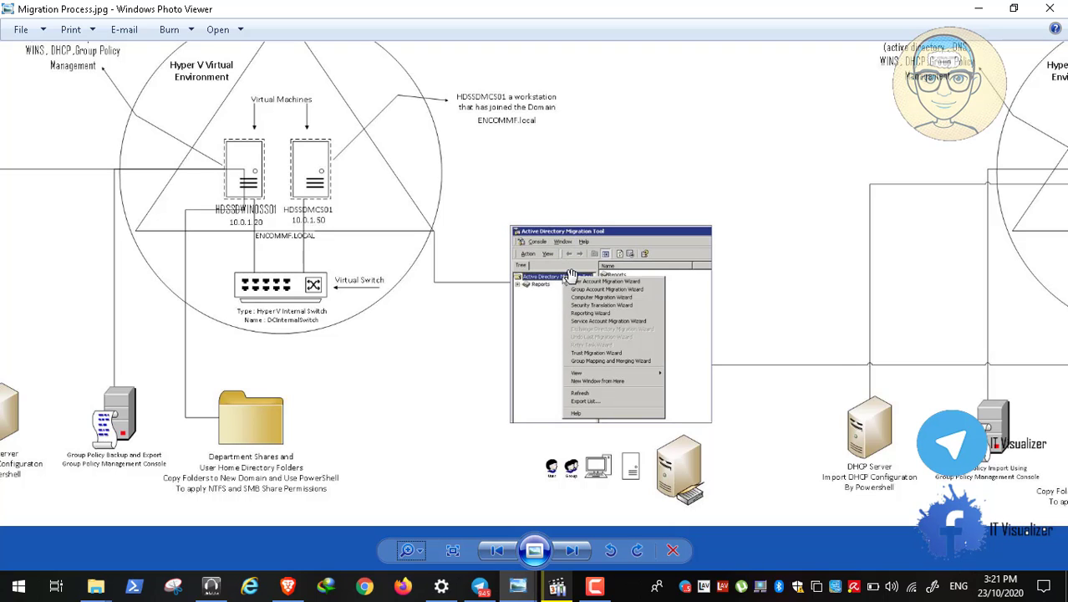
{"action": "left_click_drag", "start_coordinate": [572, 276], "coordinate": [30, 331]}
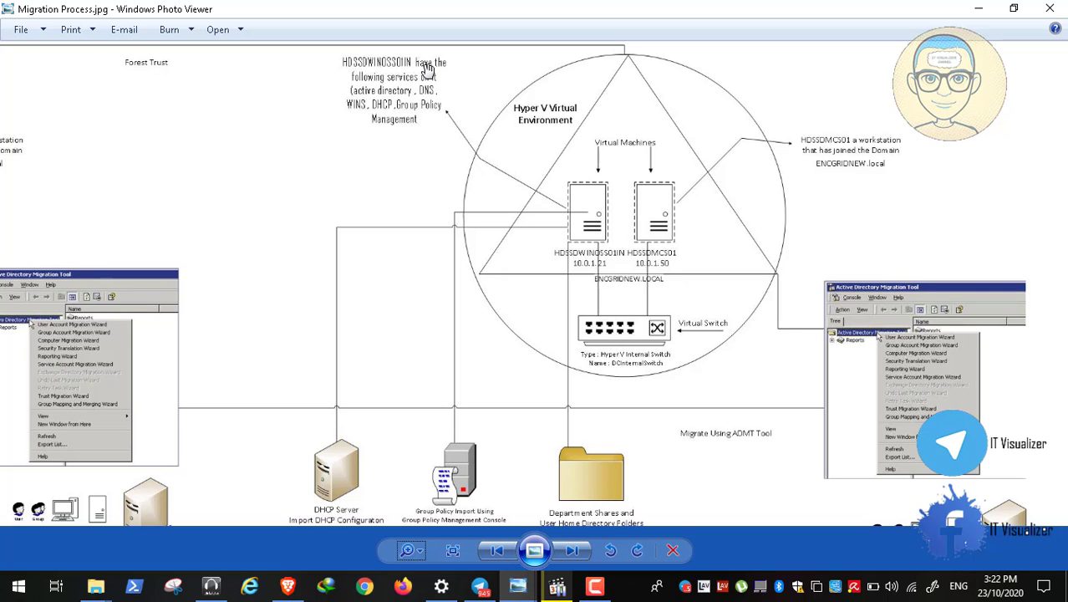
Pan between the left network, central ENCGRIDNEW.LOCAL diagram and right Hyper-V environment.
{"action": "left_click_drag", "start_coordinate": [489, 127], "coordinate": [765, 178]}
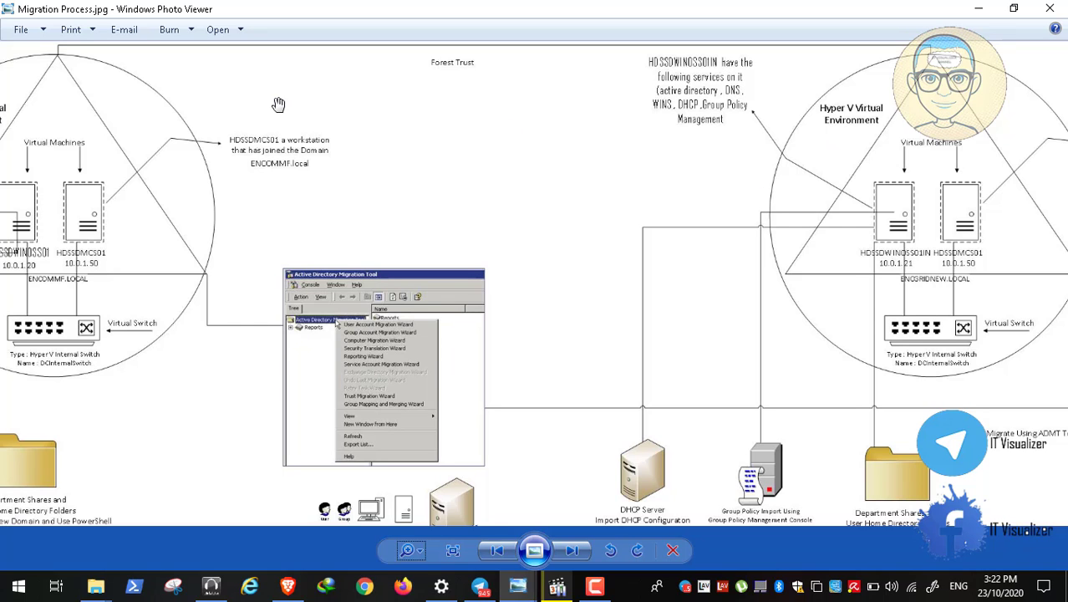
{"action": "left_click_drag", "start_coordinate": [276, 105], "coordinate": [309, 110]}
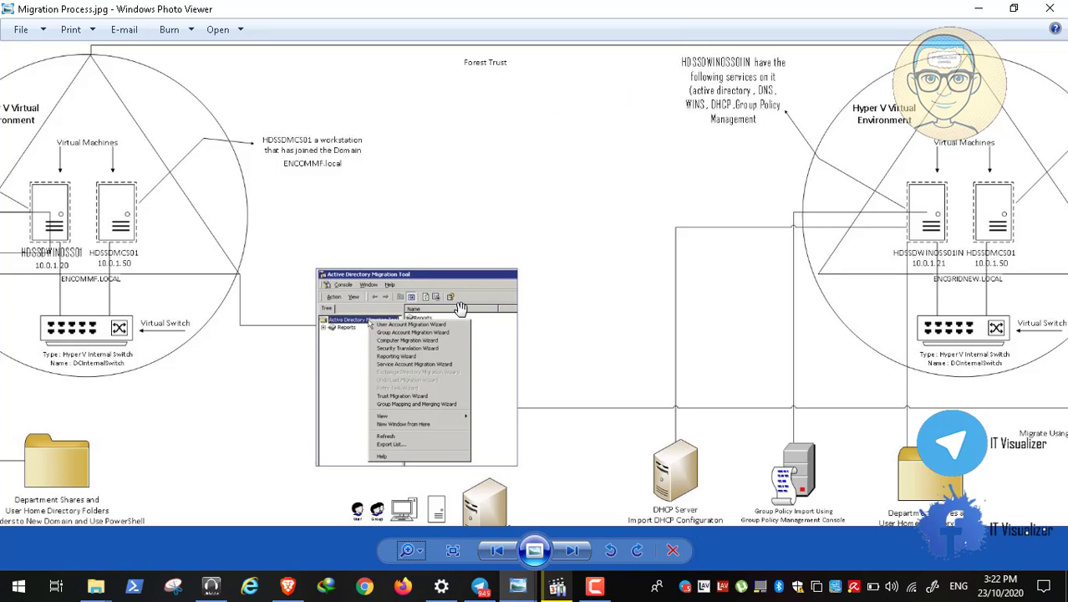
{"action": "left_click_drag", "start_coordinate": [461, 309], "coordinate": [56, 291]}
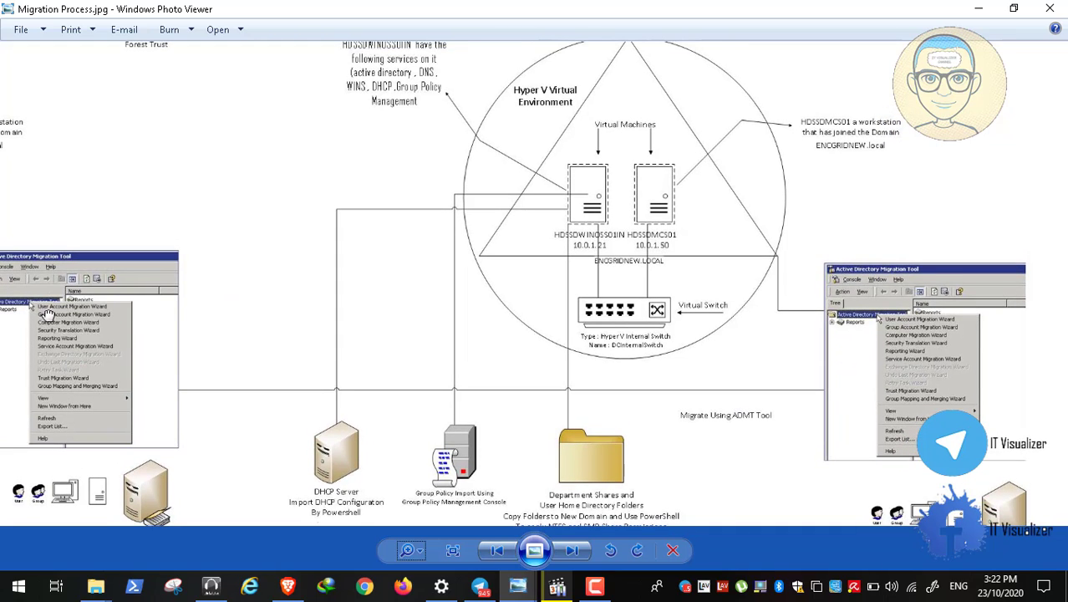
{"action": "left_click_drag", "start_coordinate": [67, 357], "coordinate": [381, 337]}
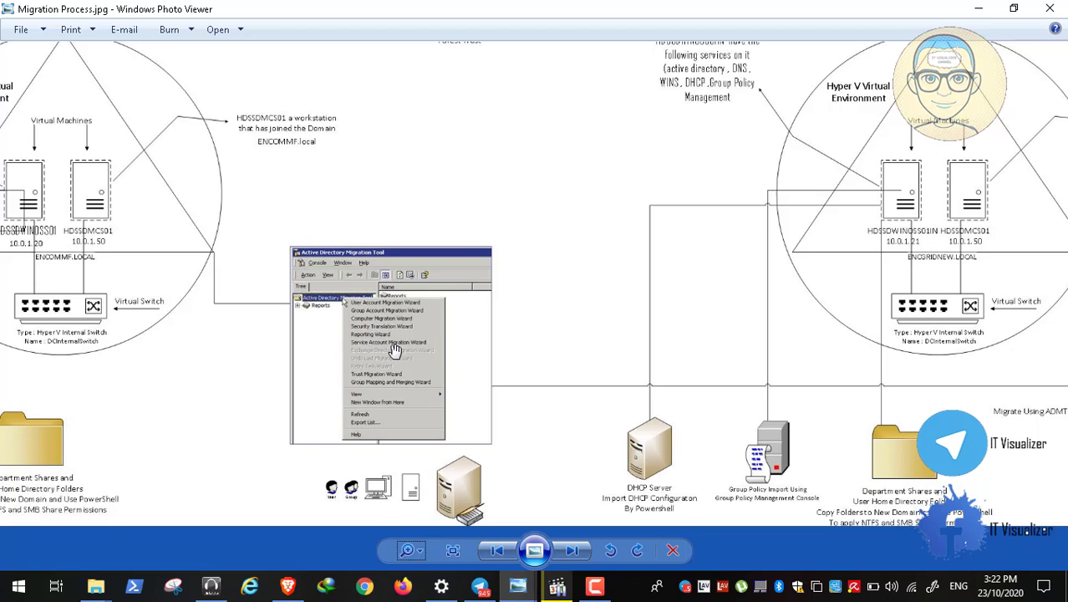
{"action": "left_click_drag", "start_coordinate": [396, 350], "coordinate": [425, 357]}
{"action": "left_click_drag", "start_coordinate": [570, 365], "coordinate": [208, 306]}
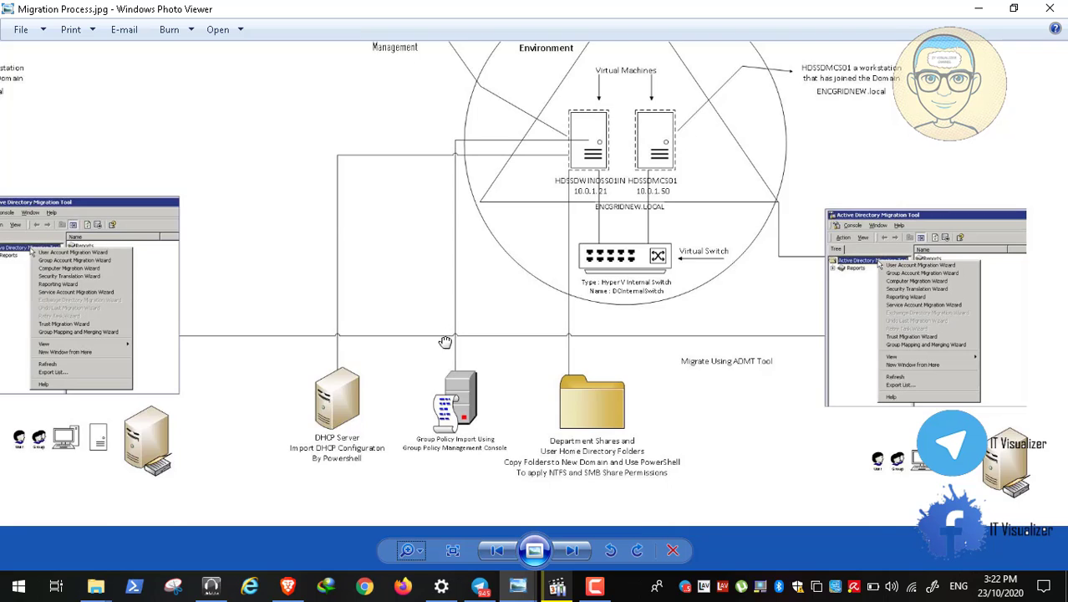
Pan across the diagram's top and both networks once more, then minimize Photo Viewer.
{"action": "left_click_drag", "start_coordinate": [444, 334], "coordinate": [425, 599]}
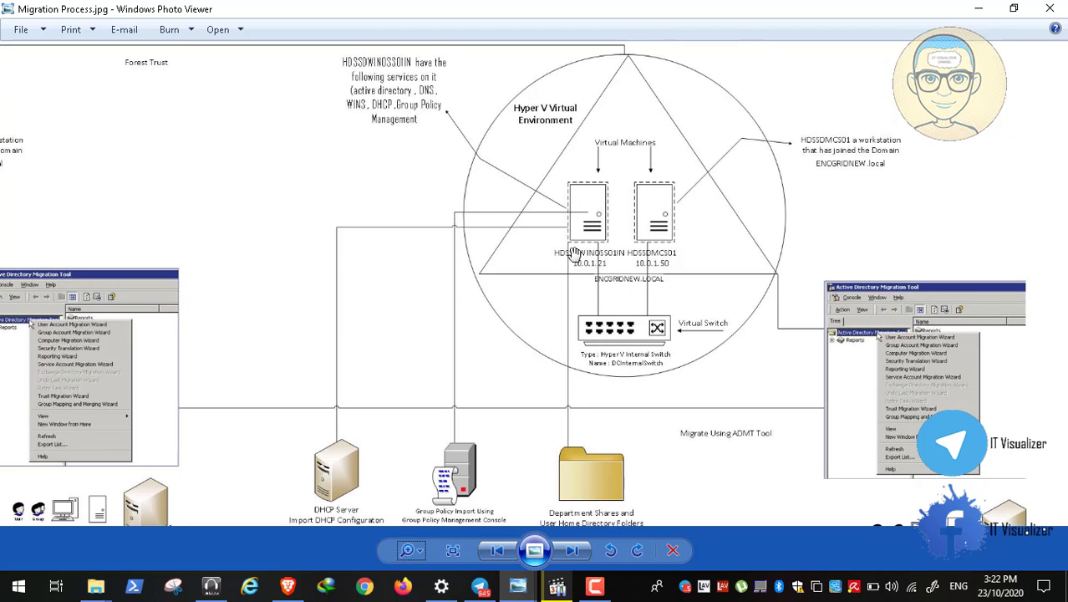
{"action": "left_click_drag", "start_coordinate": [285, 197], "coordinate": [556, 241]}
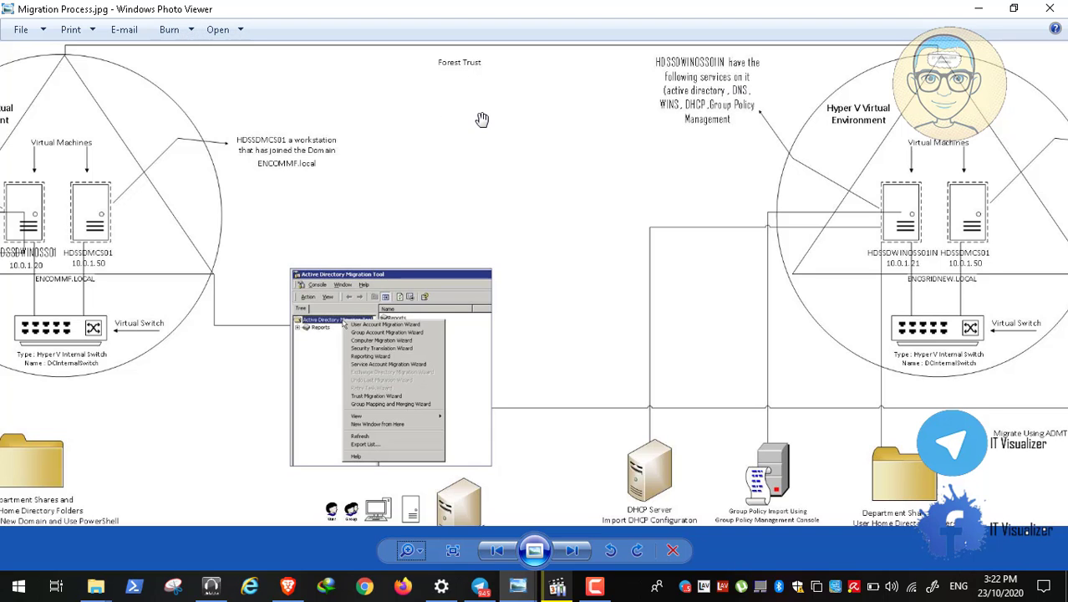
{"action": "left_click_drag", "start_coordinate": [485, 215], "coordinate": [173, 219]}
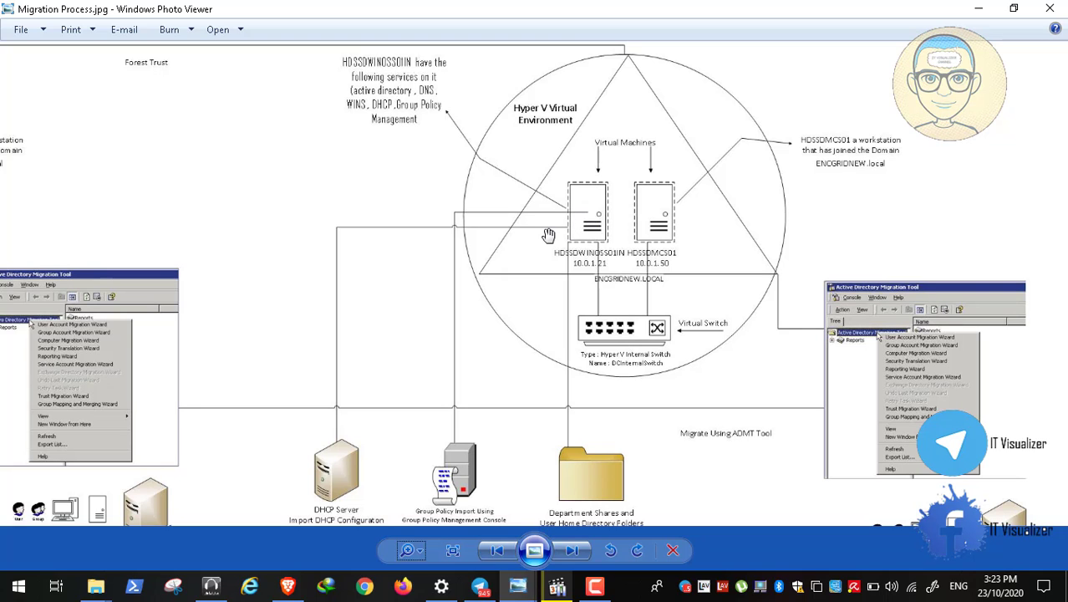
{"action": "left_click_drag", "start_coordinate": [547, 235], "coordinate": [835, 236]}
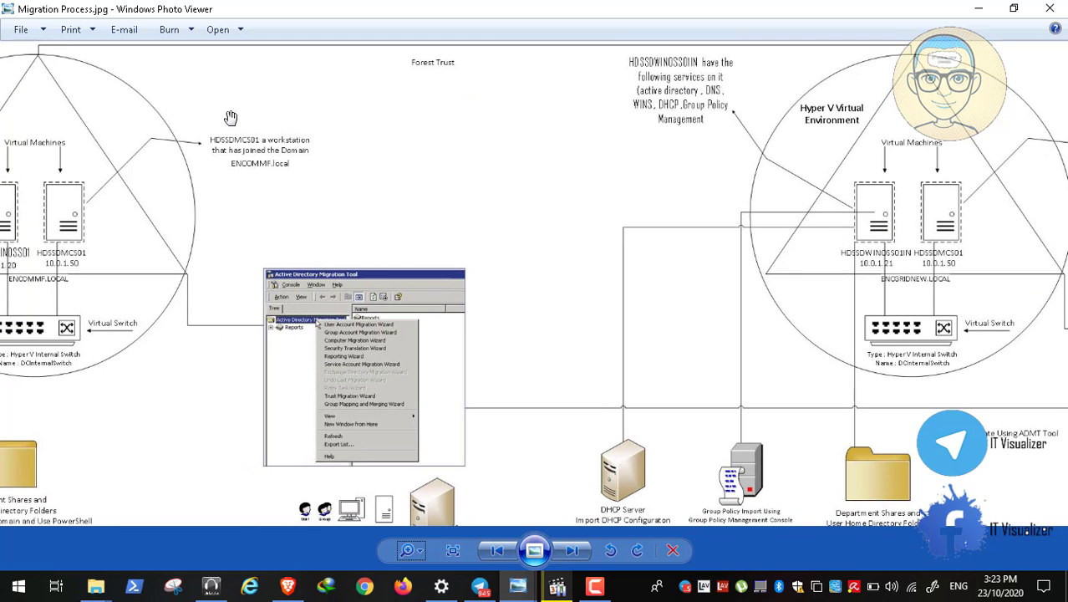
{"action": "left_click_drag", "start_coordinate": [722, 301], "coordinate": [262, 280]}
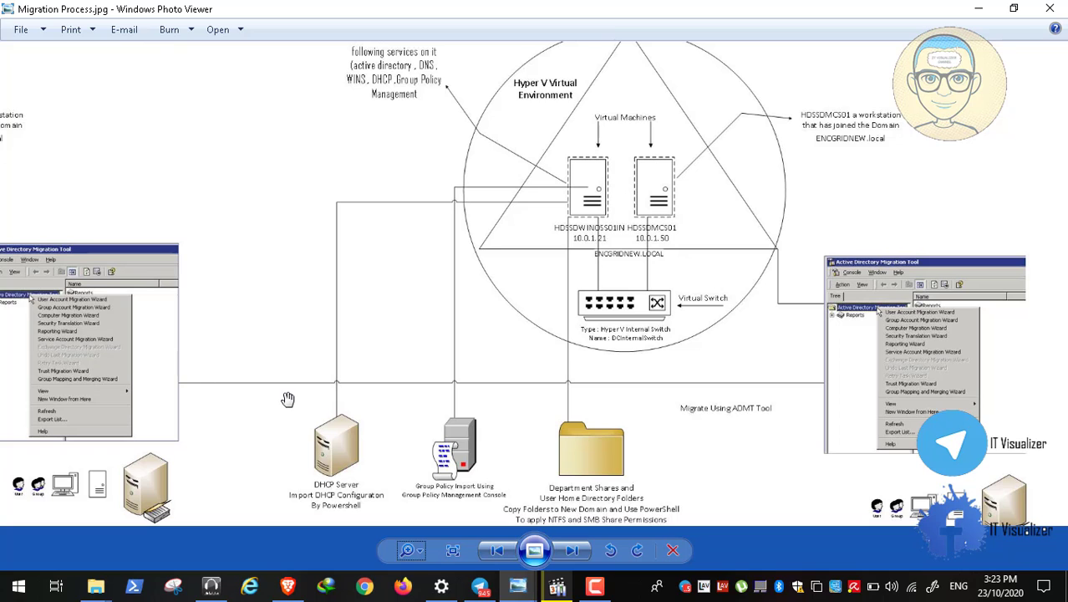
{"action": "left_click", "coordinate": [978, 8]}
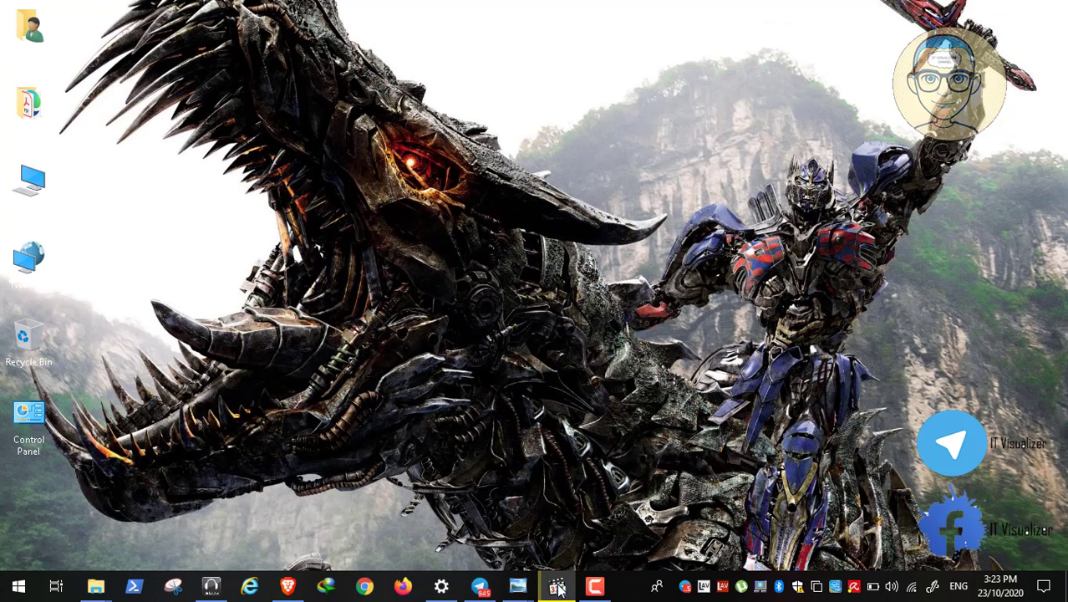
Dismiss the news notification and play the Video6.mp4 Hyper-V walkthrough full screen.
{"action": "left_click", "coordinate": [595, 590]}
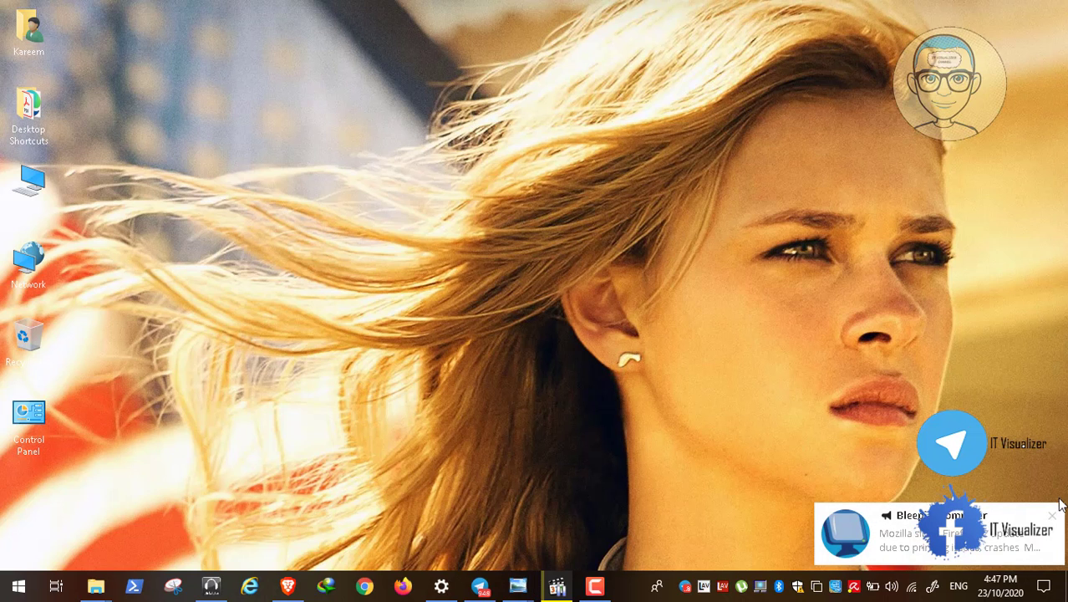
{"action": "left_click", "coordinate": [1053, 514]}
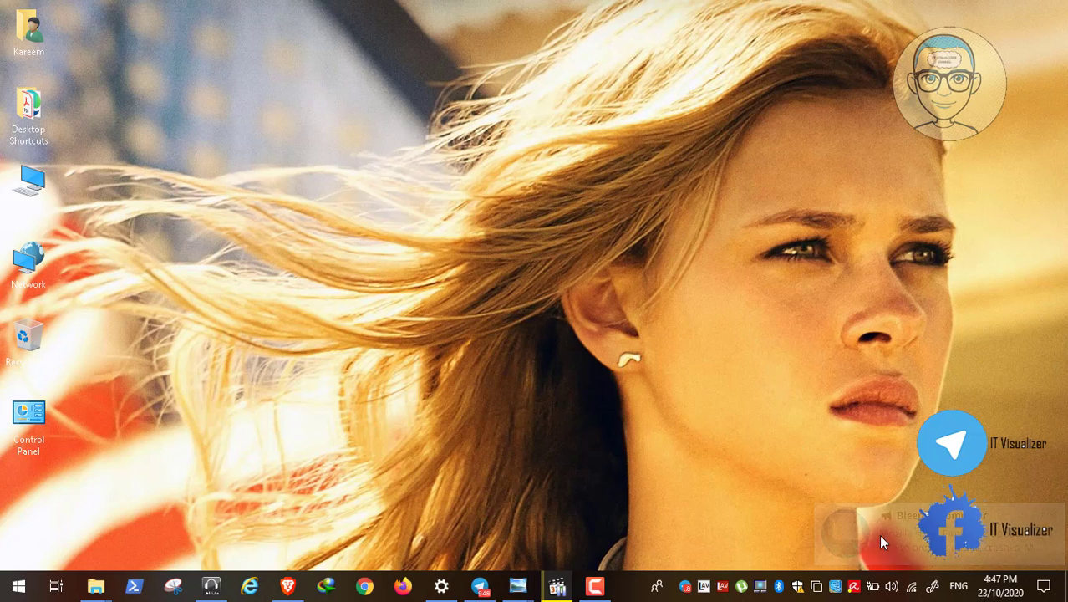
{"action": "left_click", "coordinate": [558, 588]}
{"action": "double_click", "coordinate": [383, 313]}
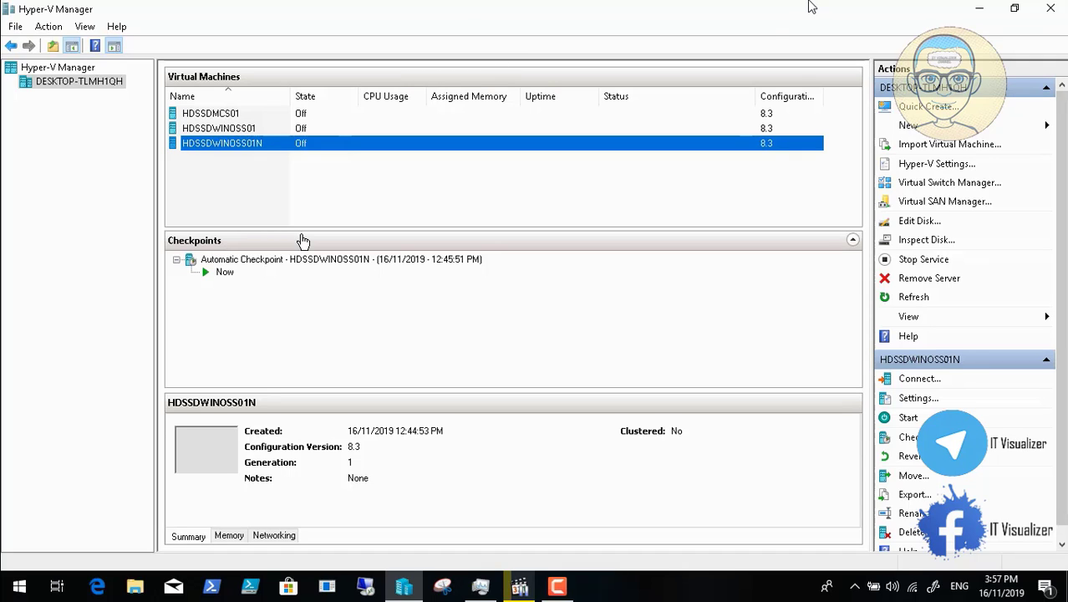
Resume the walkthrough, minimize the HDSSDWINOSS01N console and pause the screen recording while it boots.
{"action": "left_click", "coordinate": [12, 570]}
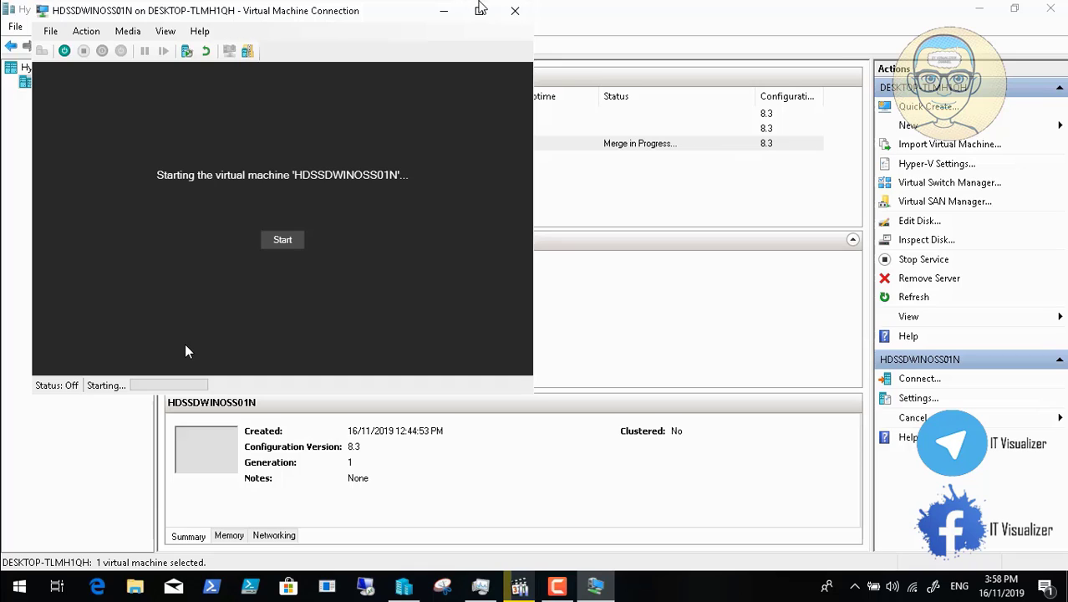
{"action": "left_click", "coordinate": [444, 12]}
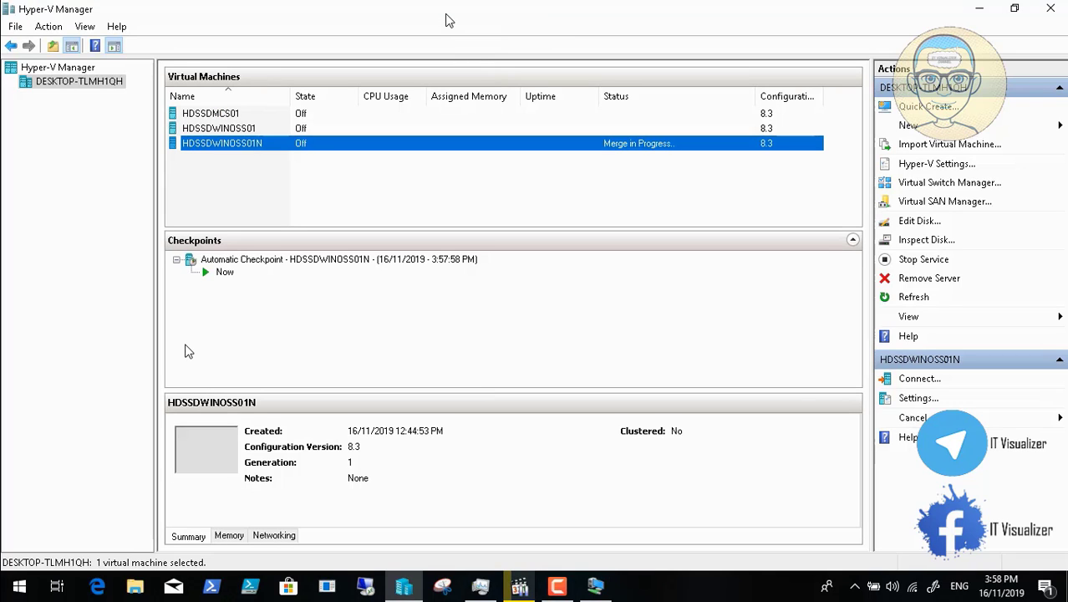
{"action": "left_click", "coordinate": [567, 588]}
{"action": "left_click", "coordinate": [999, 518]}
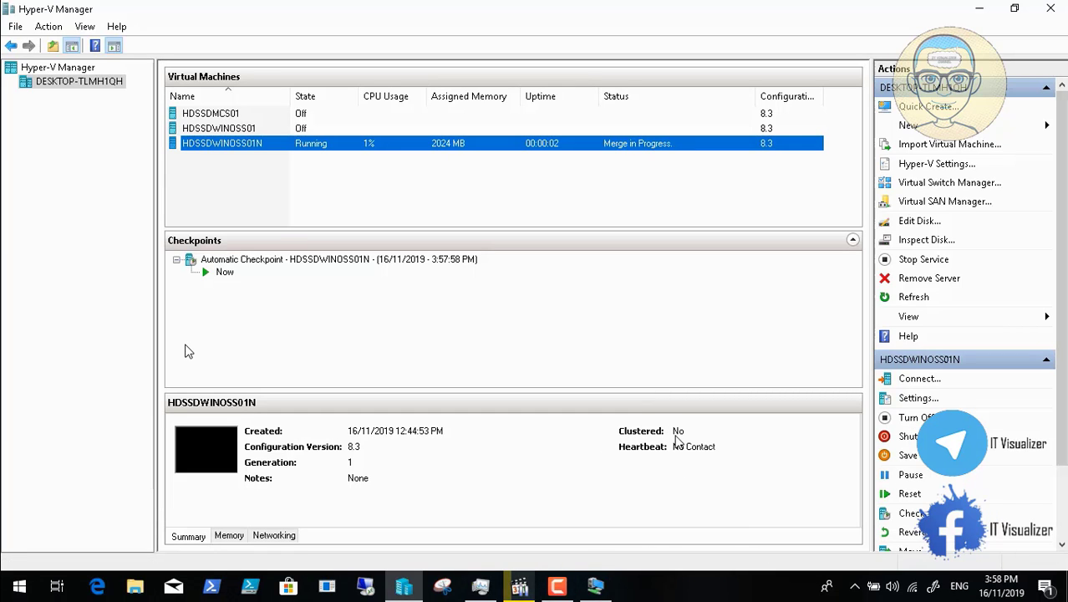
{"action": "left_click", "coordinate": [557, 587]}
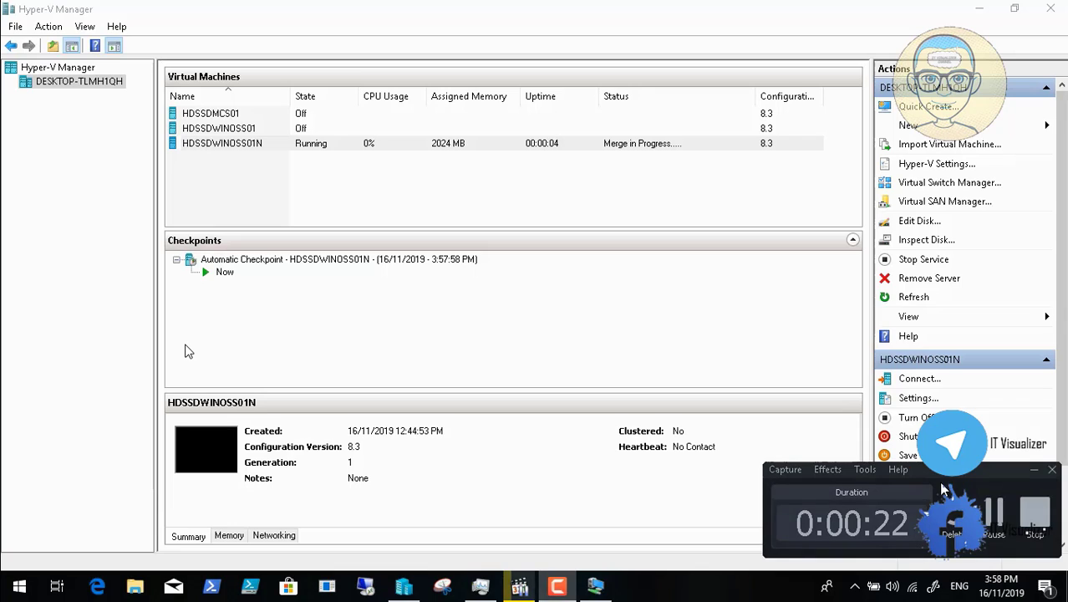
{"action": "left_click", "coordinate": [995, 513]}
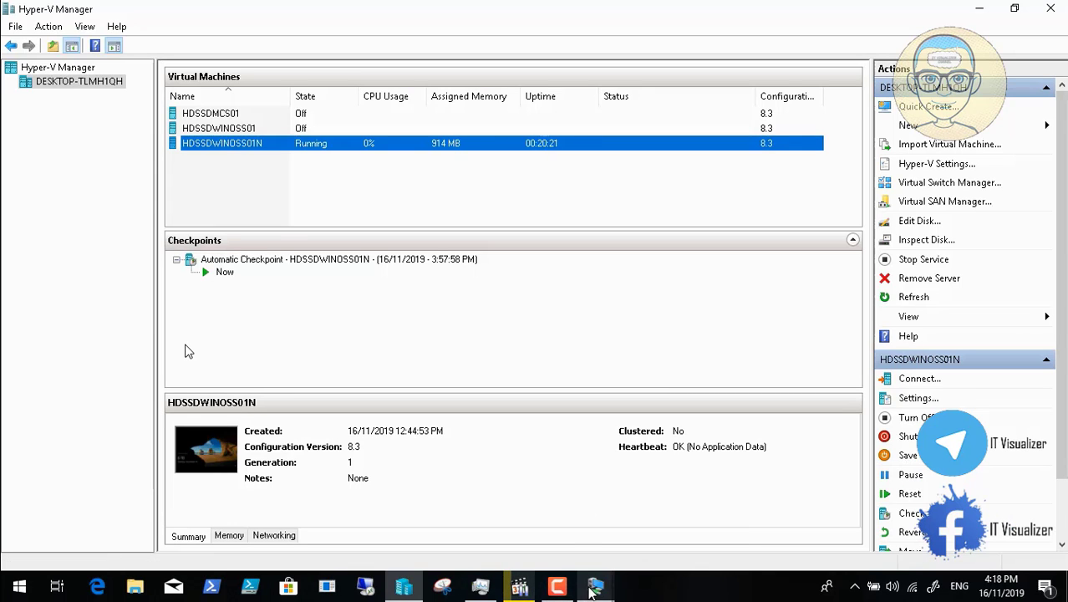
Close the display configuration dialog and bring the virtual machine console to the front.
{"action": "left_click", "coordinate": [594, 587]}
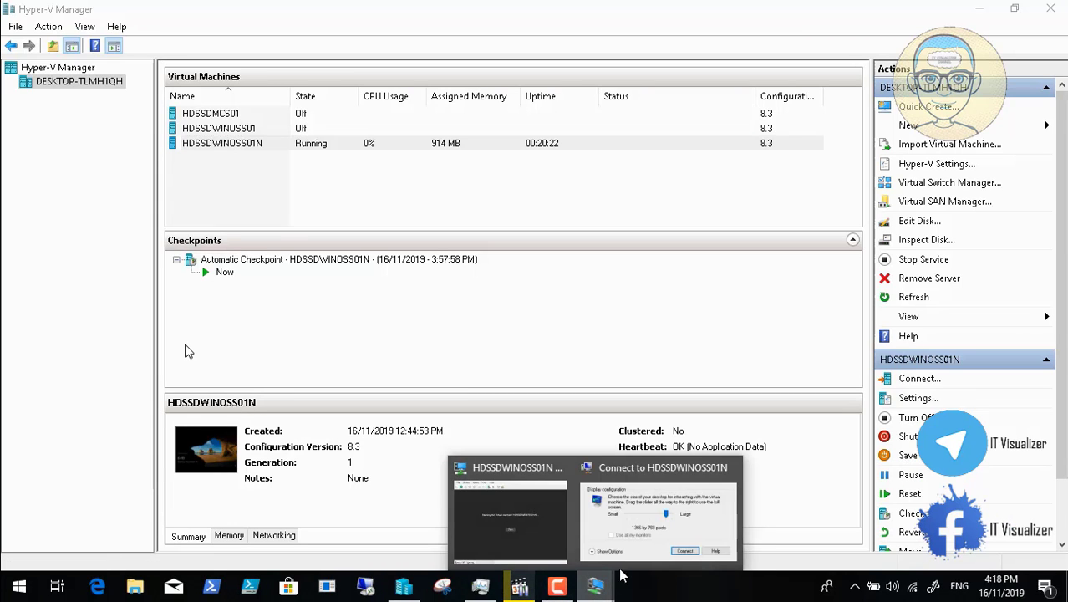
{"action": "left_click", "coordinate": [660, 548]}
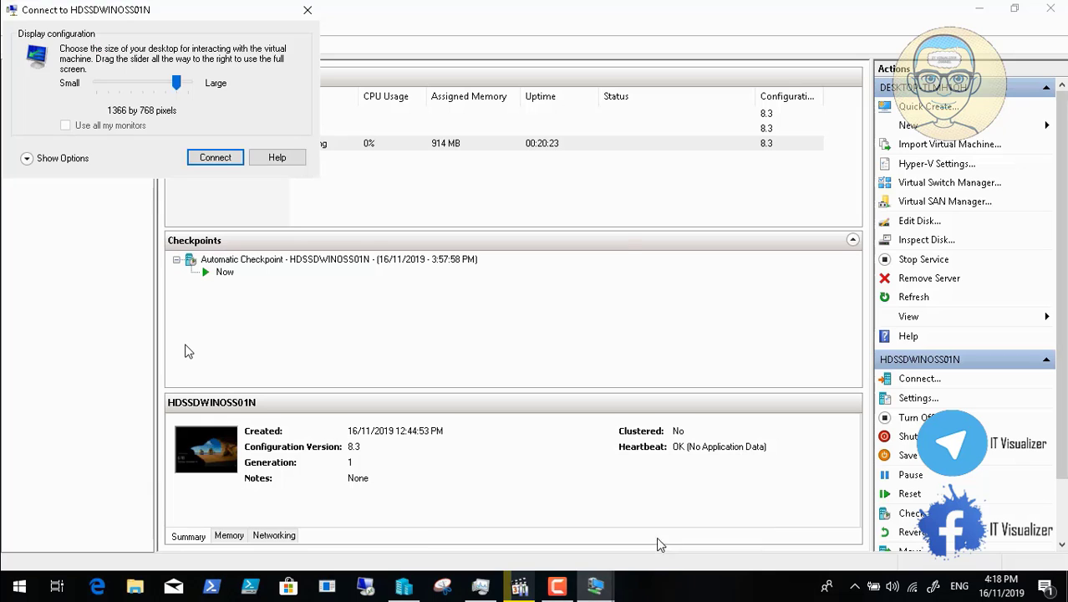
{"action": "left_click", "coordinate": [307, 10]}
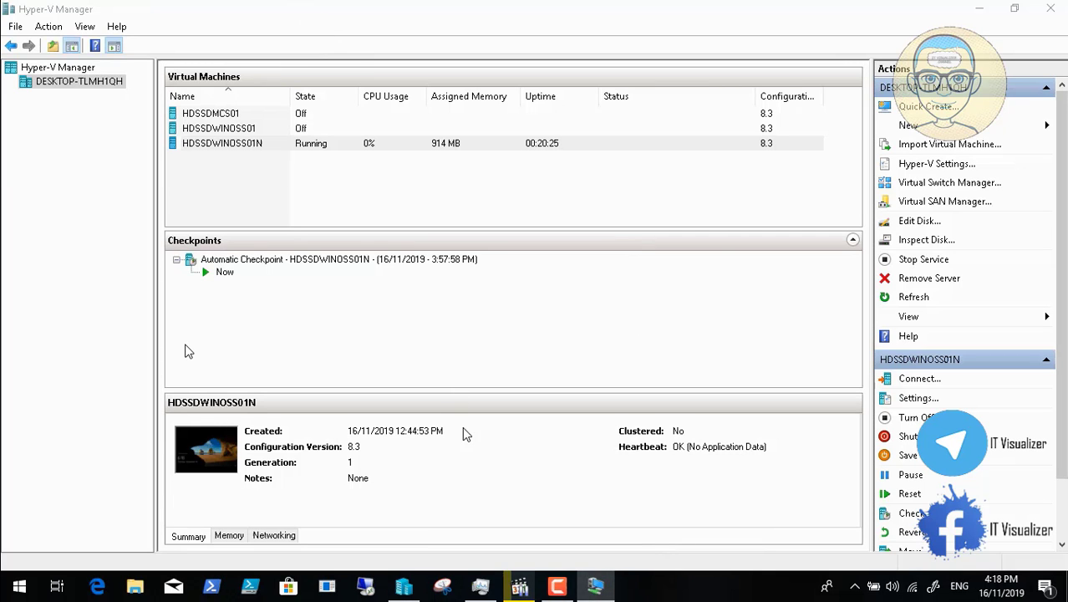
{"action": "left_click", "coordinate": [596, 588]}
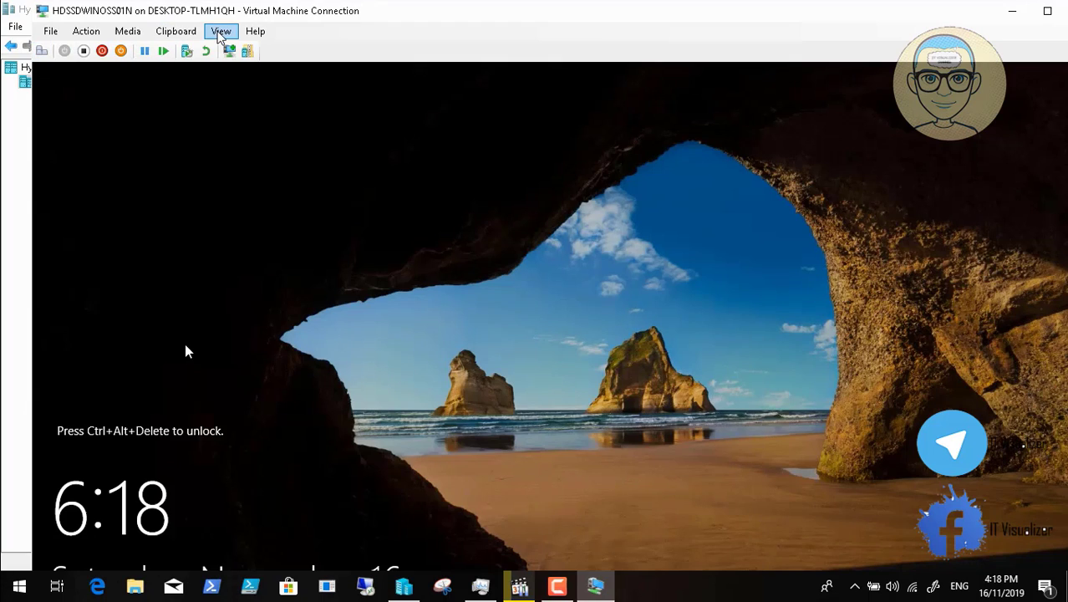
Switch the VM console to full screen and sign in to HDSSDWINOSS01N with the Administrator password.
{"action": "left_click", "coordinate": [221, 32]}
{"action": "left_click", "coordinate": [236, 45]}
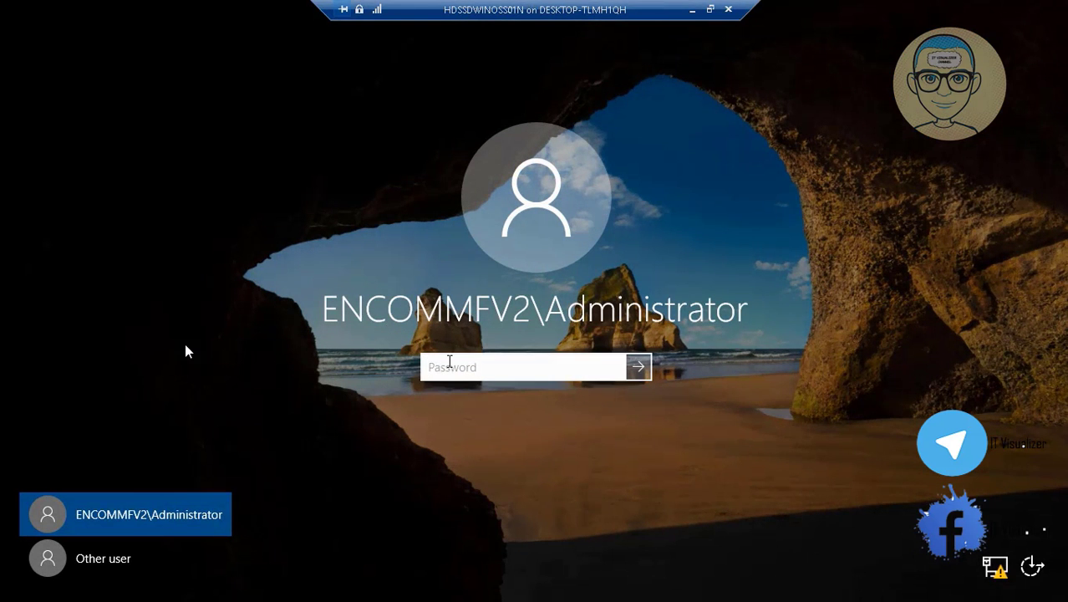
{"action": "type", "text": "P"}
{"action": "key", "text": "Return"}
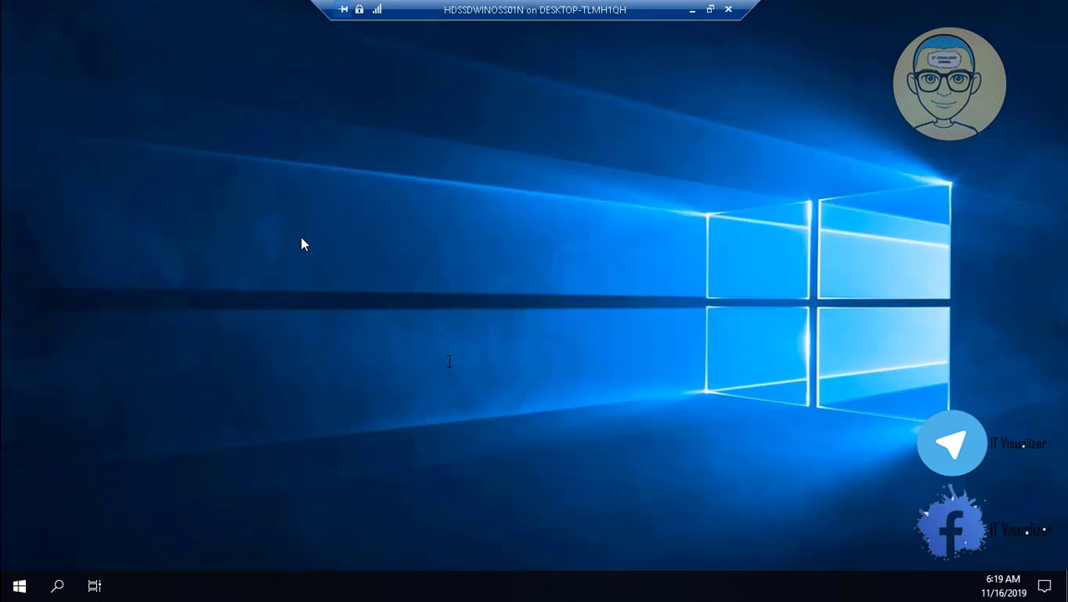
{"action": "double_click", "coordinate": [354, 202]}
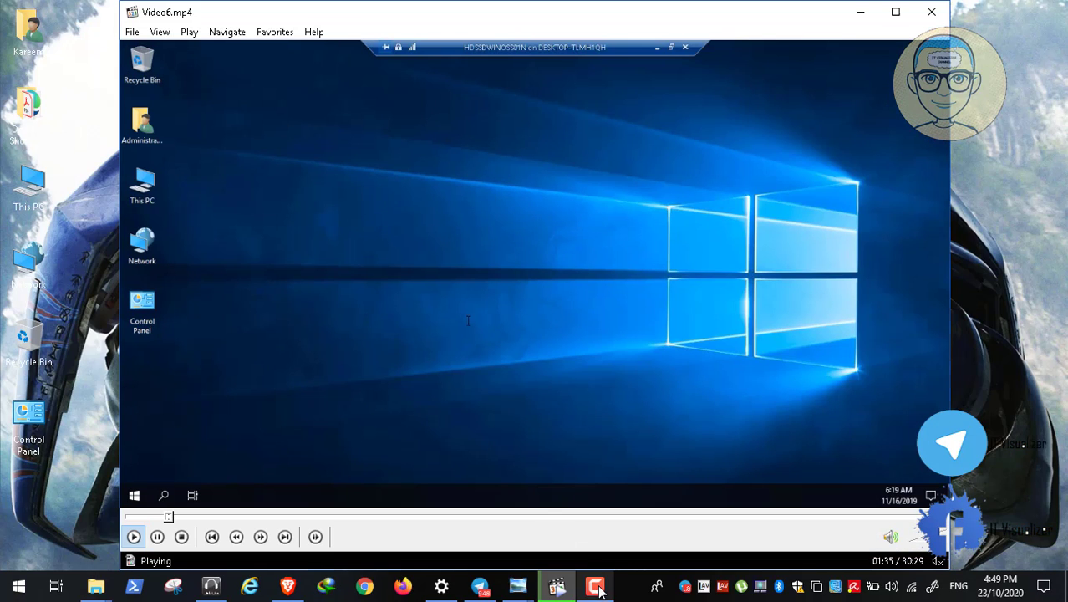
{"action": "left_click", "coordinate": [594, 585]}
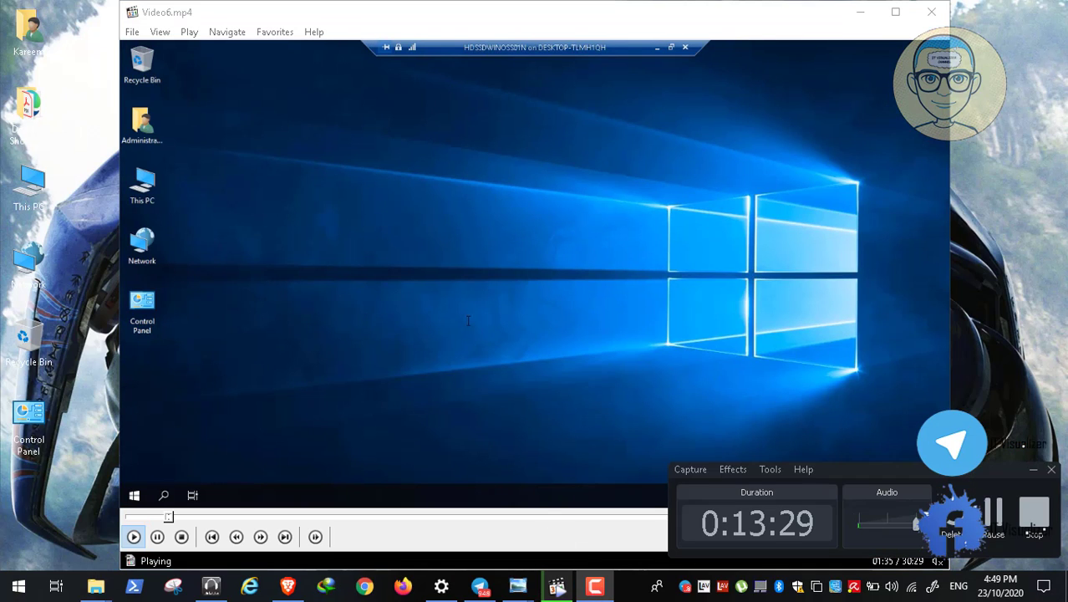
{"action": "double_click", "coordinate": [440, 373]}
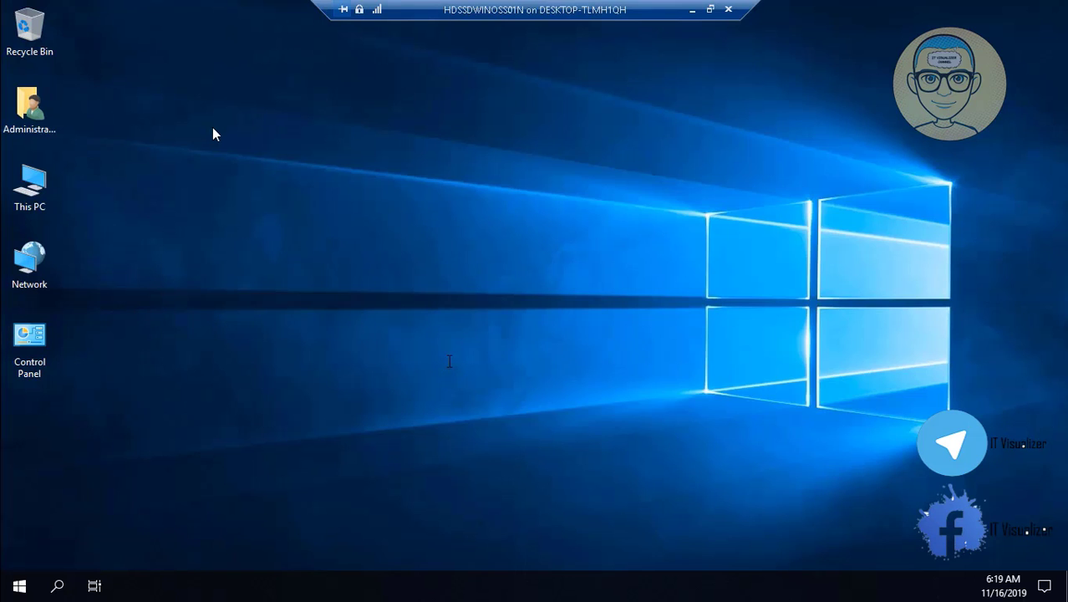
{"action": "double_click", "coordinate": [211, 127]}
{"action": "left_click", "coordinate": [594, 586]}
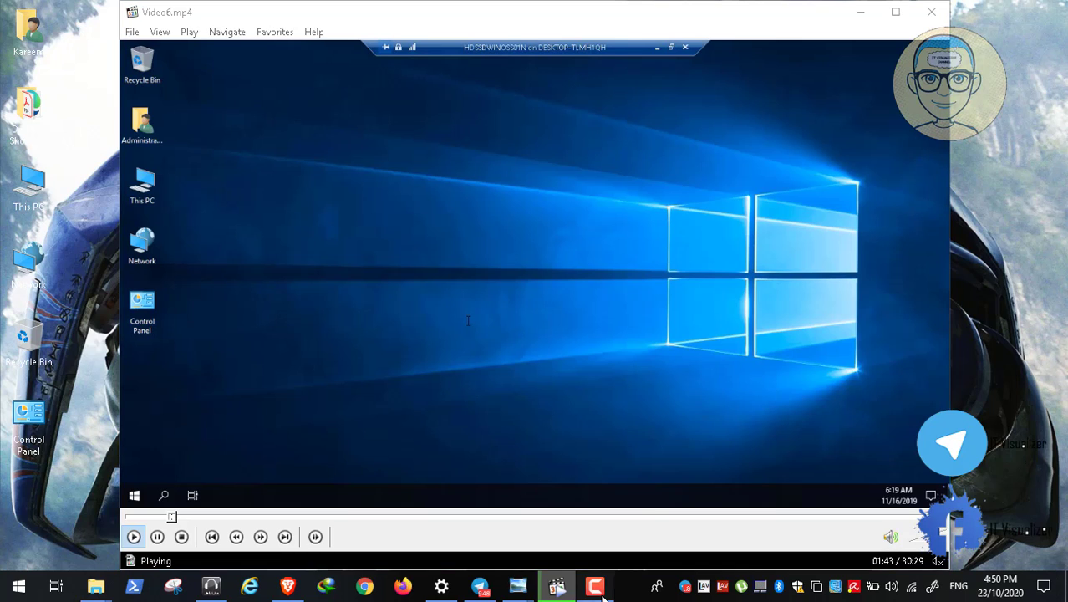
{"action": "left_click", "coordinate": [1033, 470]}
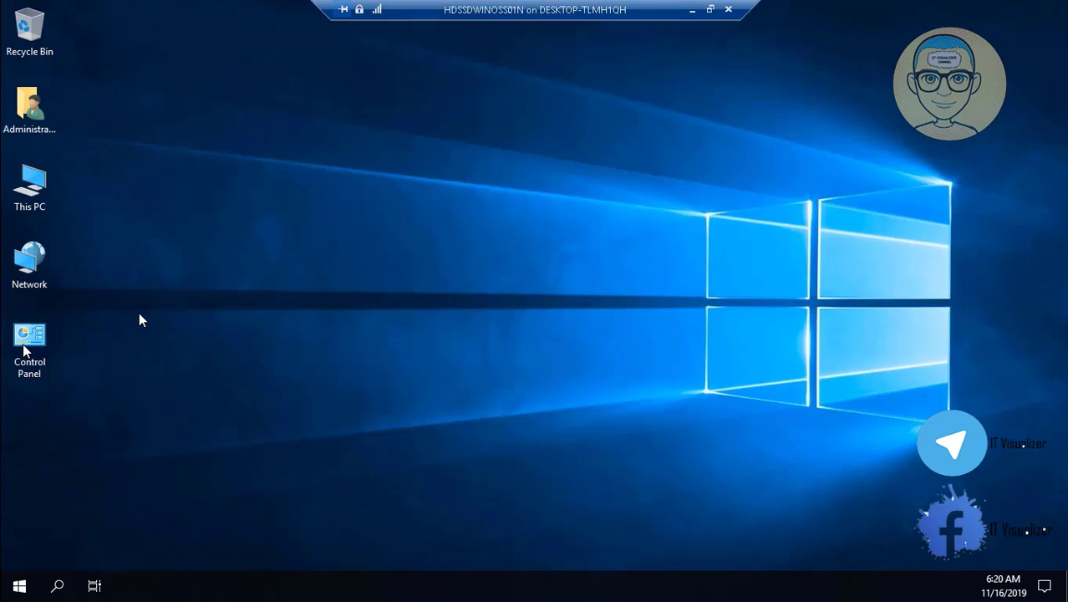
{"action": "left_click", "coordinate": [23, 343]}
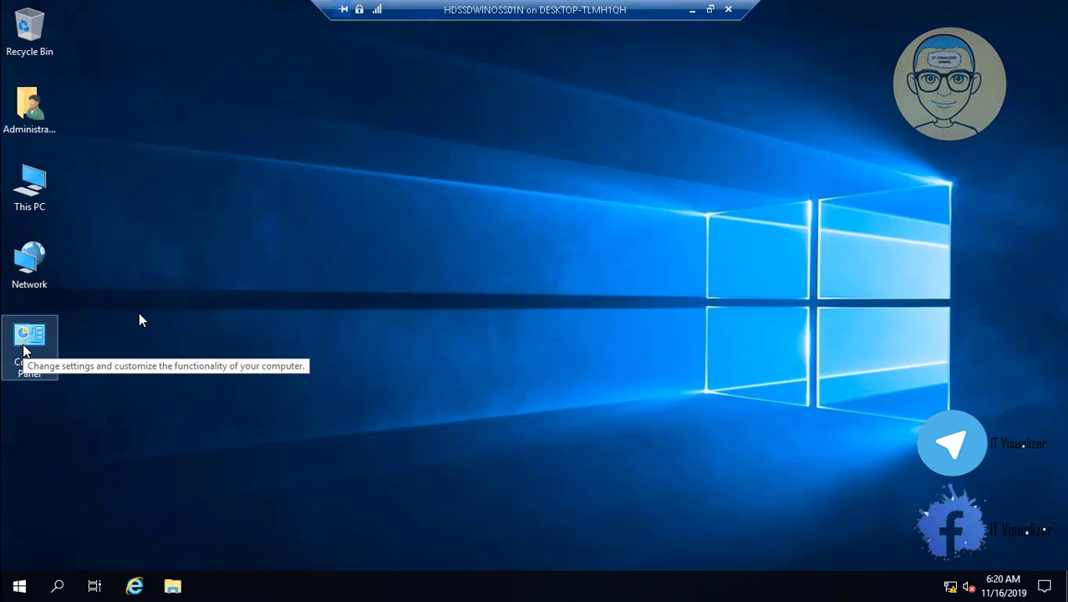
Open the WINOSTN adapter's IPv4 properties from Control Panel's Network and Sharing Center.
{"action": "double_click", "coordinate": [25, 350]}
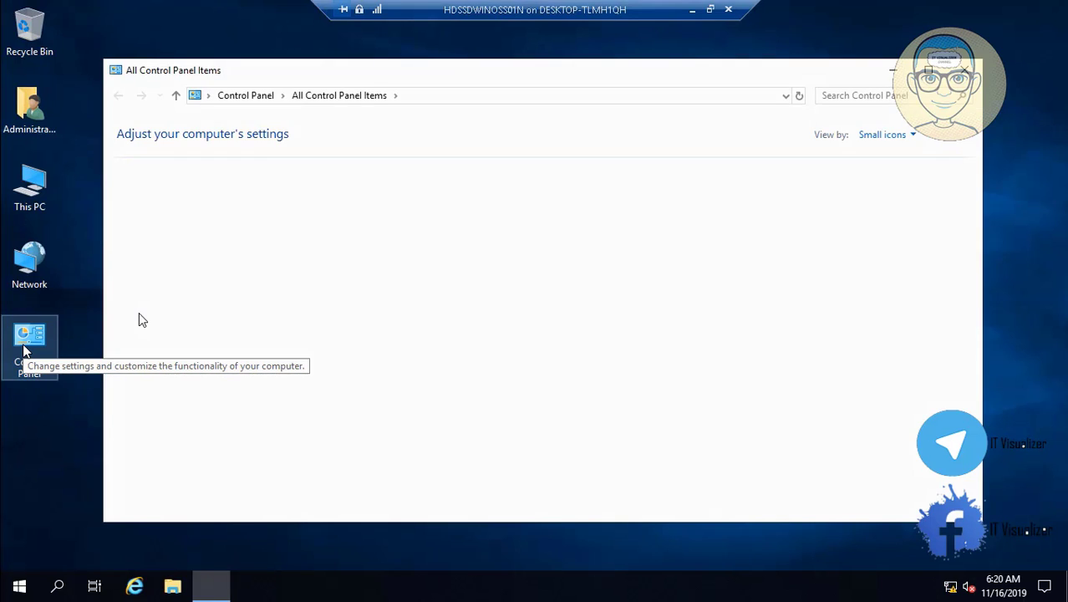
{"action": "left_click", "coordinate": [893, 137]}
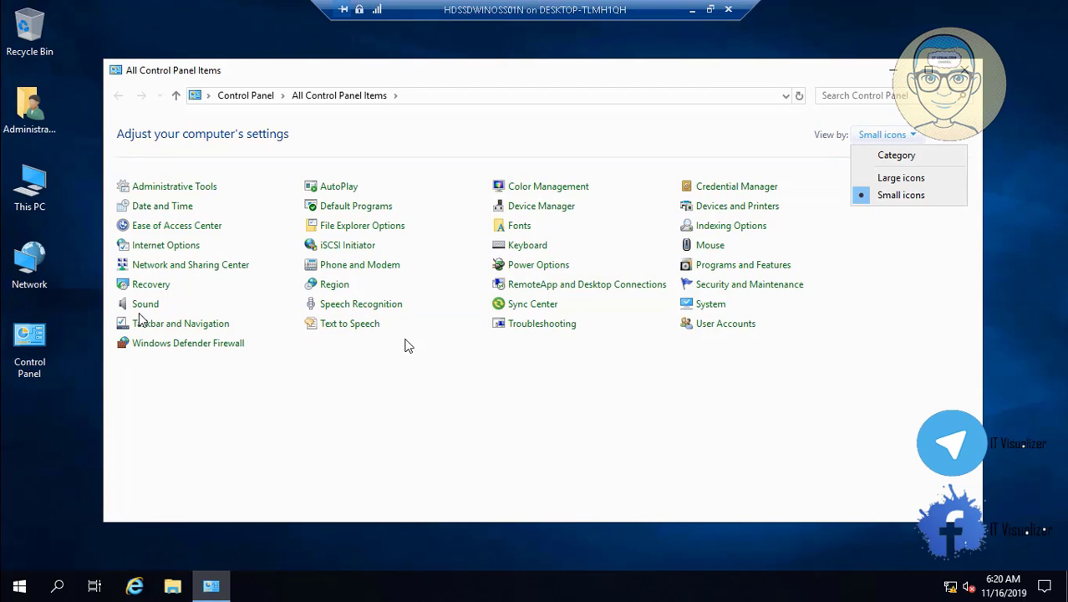
{"action": "left_click", "coordinate": [231, 276]}
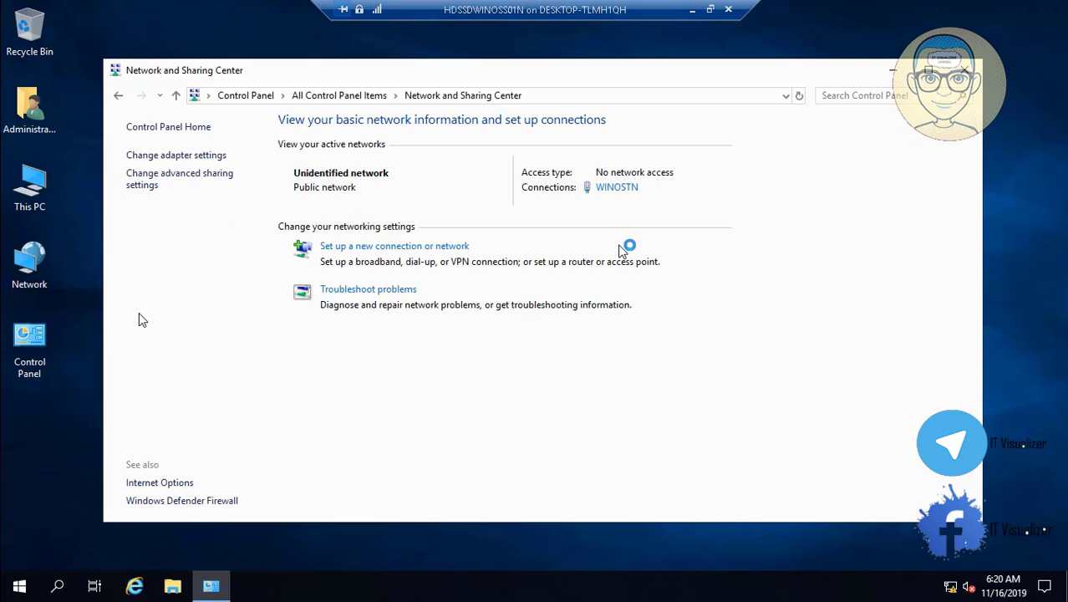
{"action": "left_click", "coordinate": [619, 188]}
{"action": "left_click", "coordinate": [441, 423]}
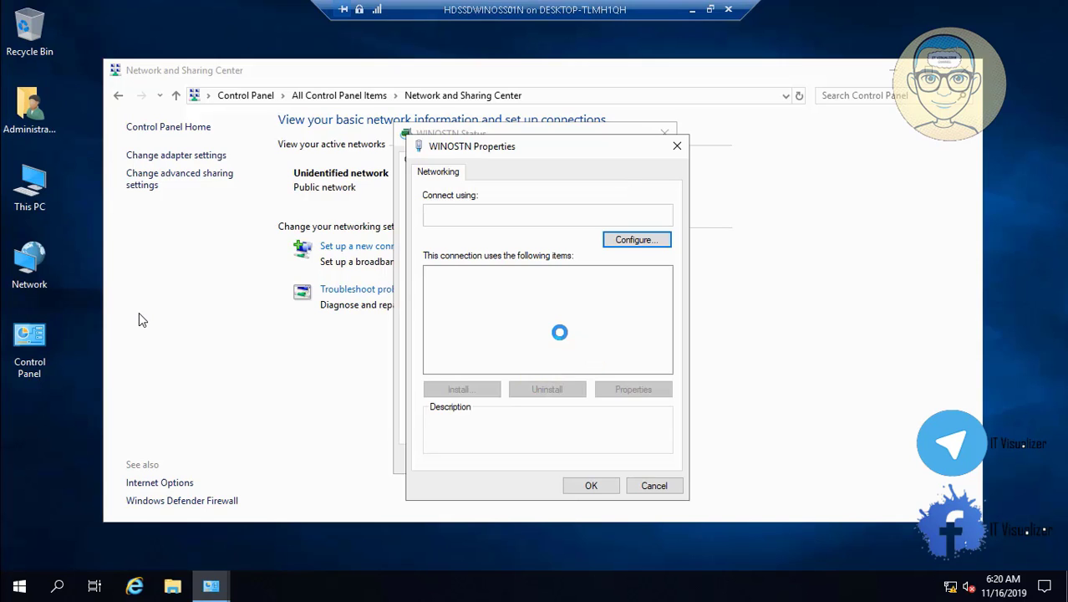
{"action": "left_click", "coordinate": [552, 329]}
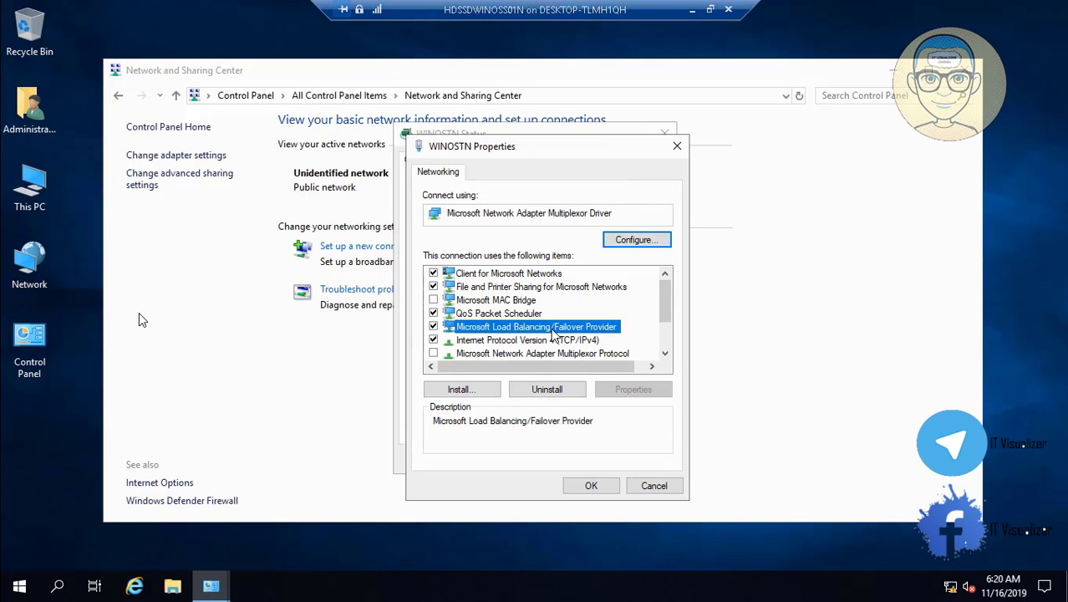
{"action": "left_click", "coordinate": [555, 341]}
{"action": "left_click", "coordinate": [630, 392]}
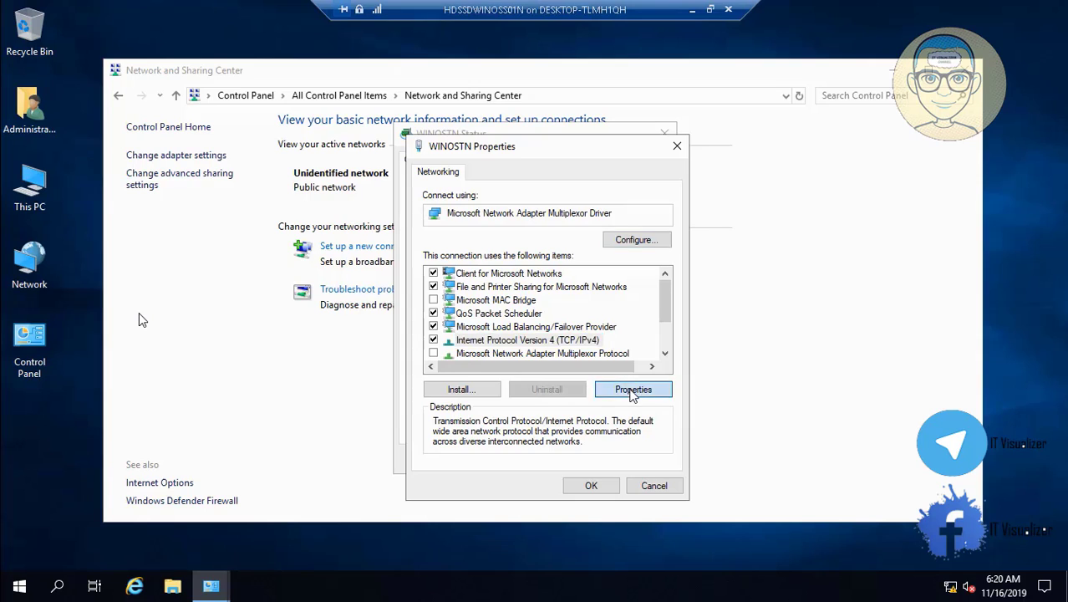
Change the preferred DNS server from 127.0.0.1 to 10.0.1.21, confirm, and close the network windows.
{"action": "double_click", "coordinate": [617, 444]}
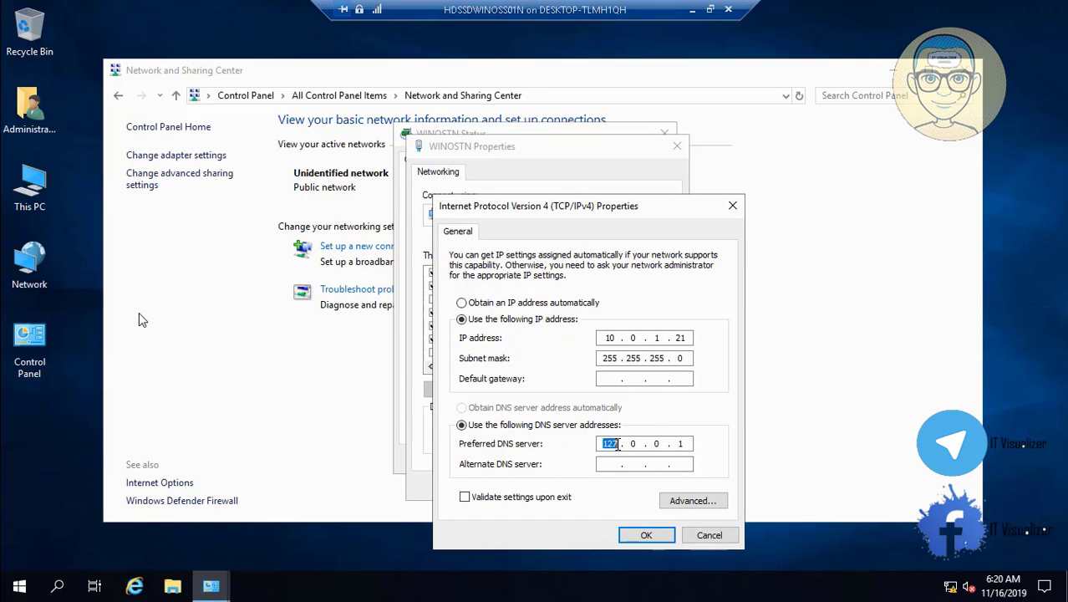
{"action": "key", "text": "BackSpace"}
{"action": "type", "text": "10"}
{"action": "left_click", "coordinate": [624, 528]}
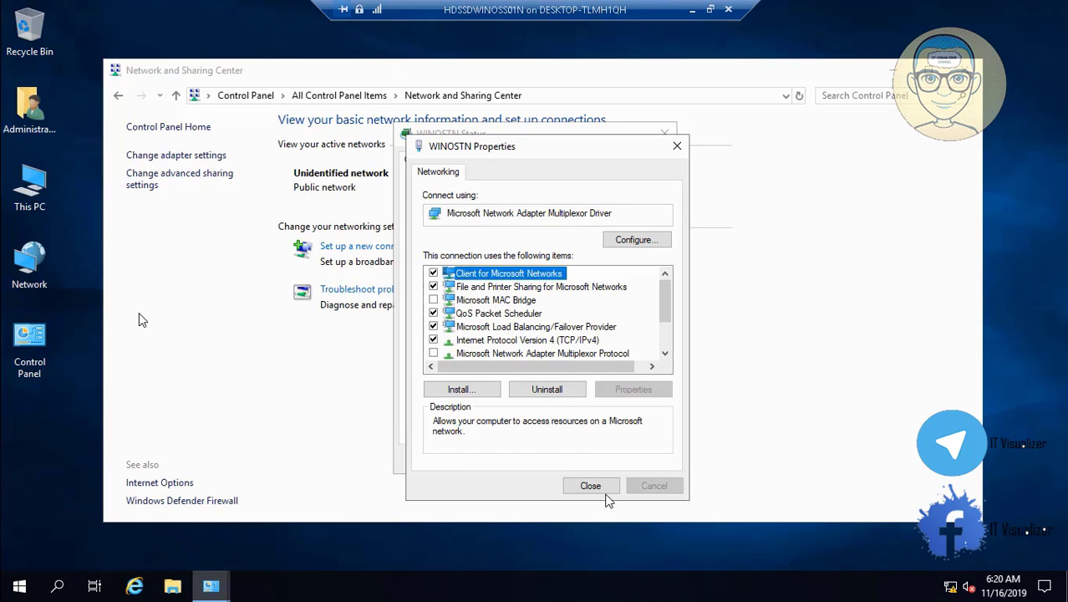
{"action": "left_click", "coordinate": [602, 490]}
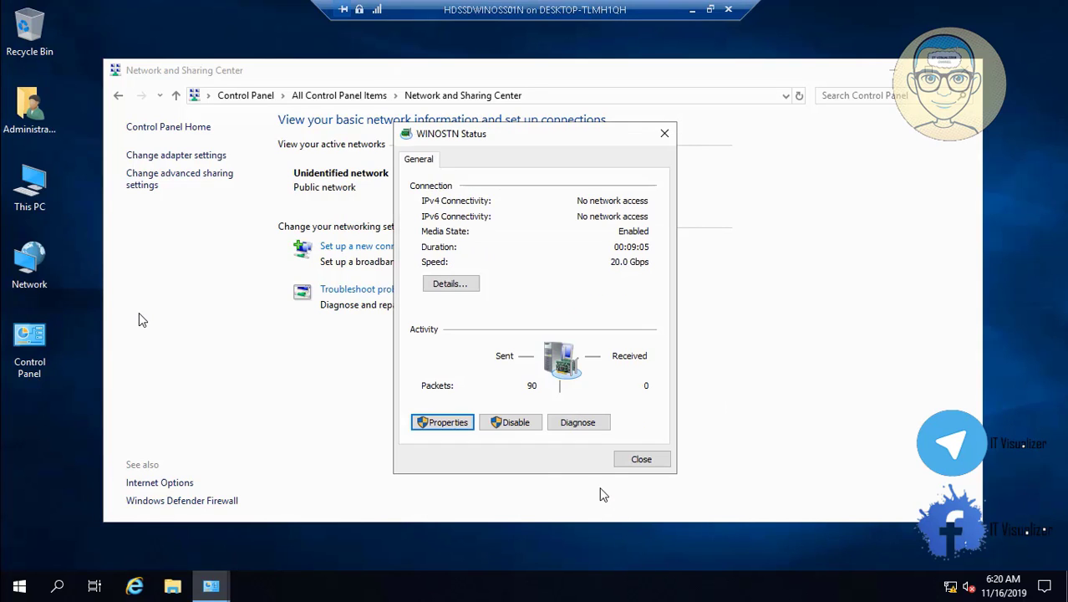
{"action": "left_click", "coordinate": [642, 459]}
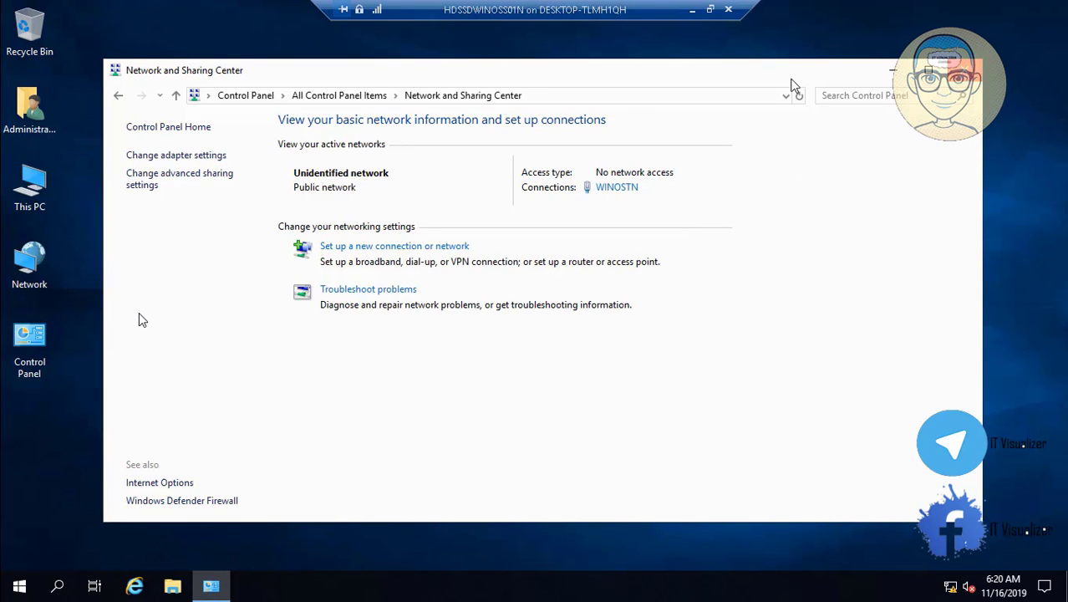
{"action": "left_click", "coordinate": [963, 70]}
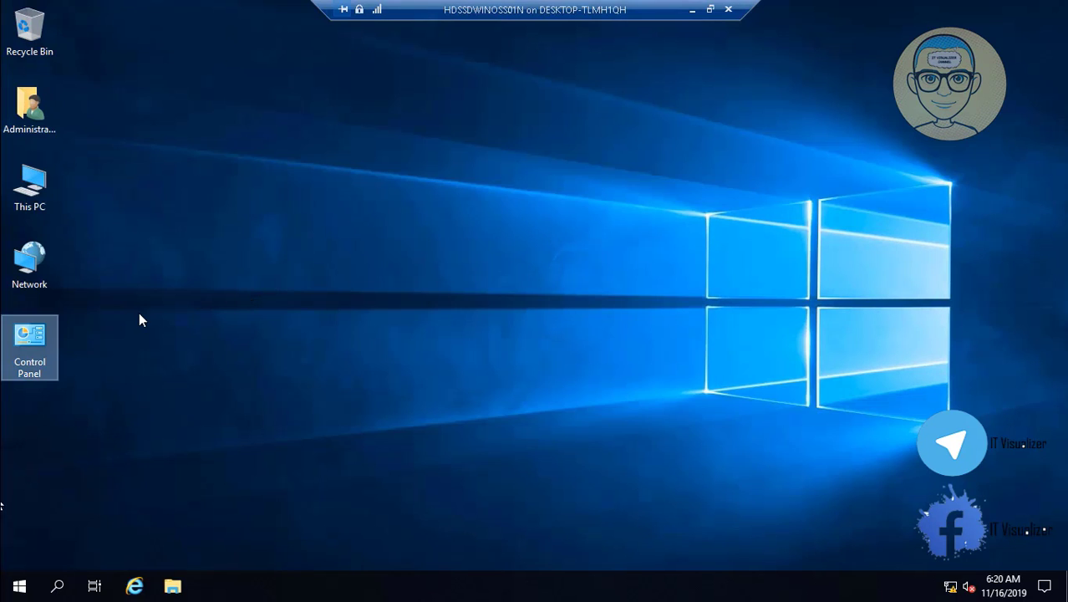
Launch an empty management console by running mmc from the Start button's Run dialog.
{"action": "left_click", "coordinate": [12, 589]}
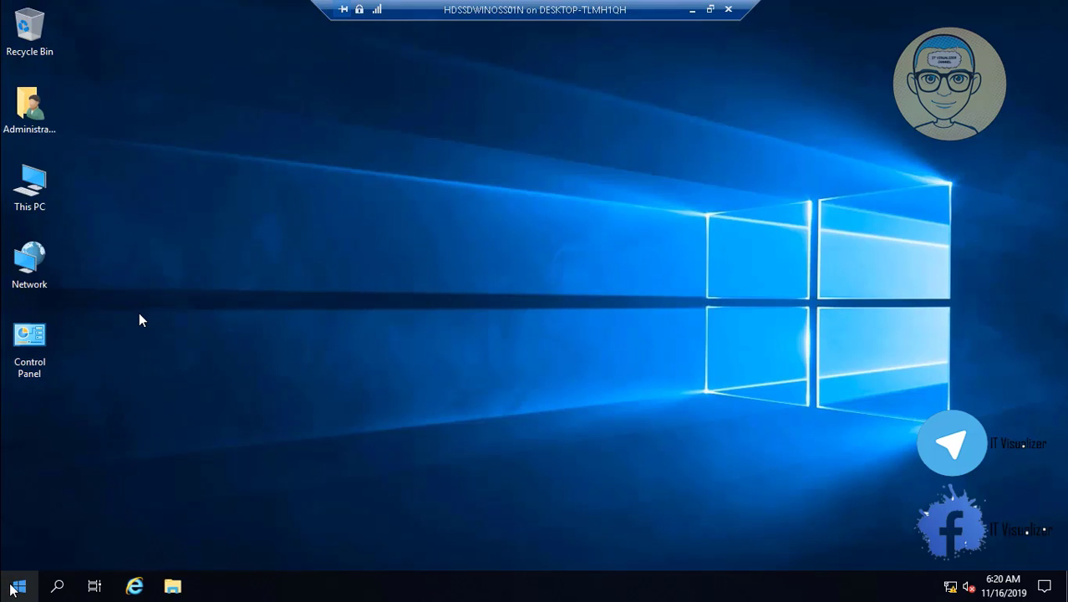
{"action": "right_click", "coordinate": [12, 588]}
{"action": "left_click", "coordinate": [95, 506]}
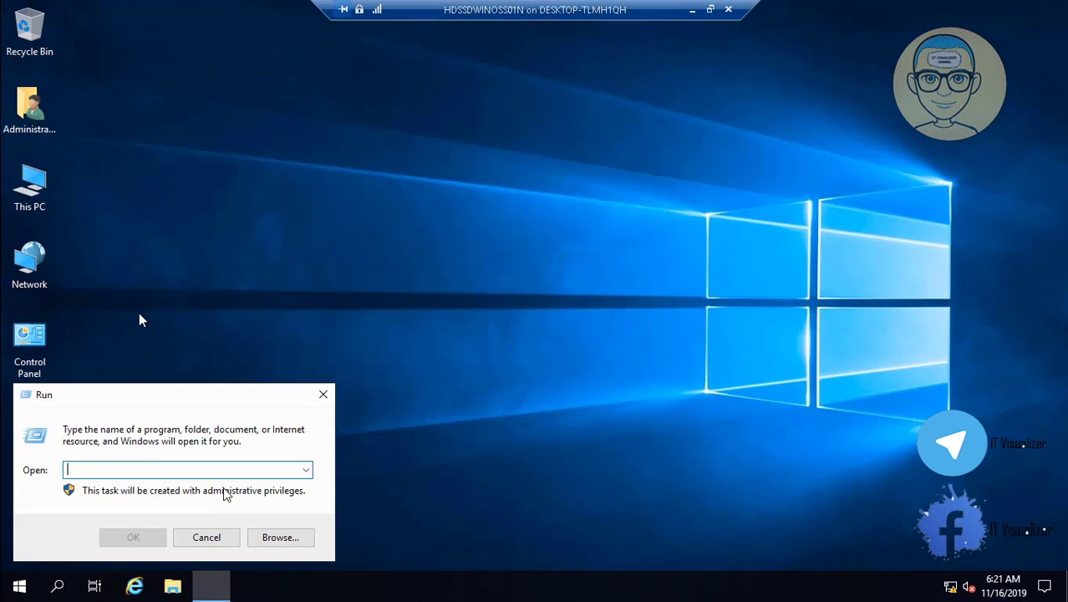
{"action": "type", "text": "mmc"}
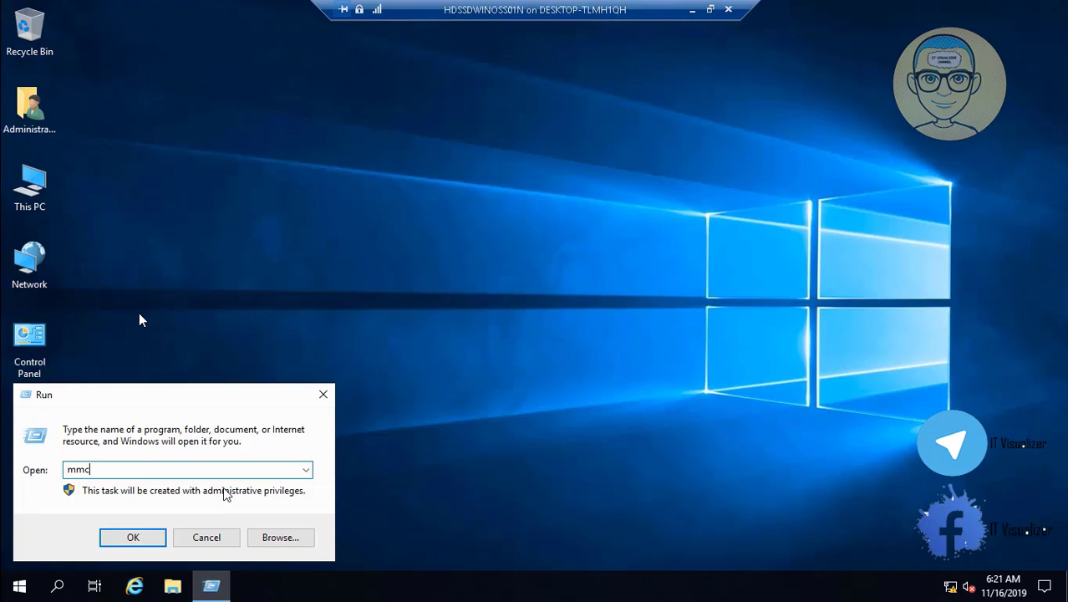
{"action": "key", "text": "Return"}
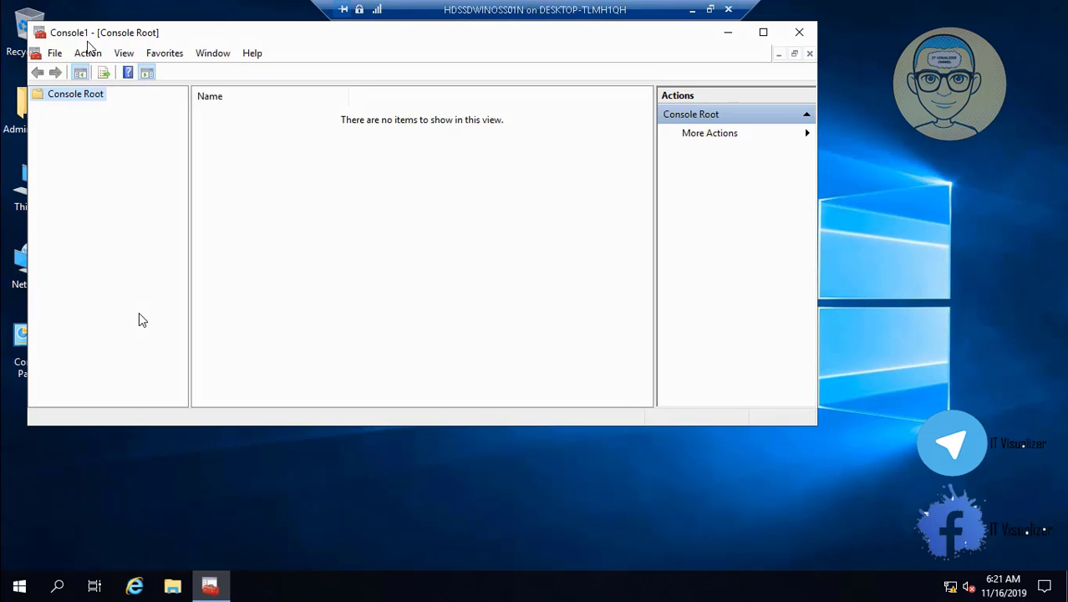
Add Active Directory Domains and Trusts, Users and Computers, DNS, and local Computer Management snap-ins.
{"action": "left_click", "coordinate": [54, 53]}
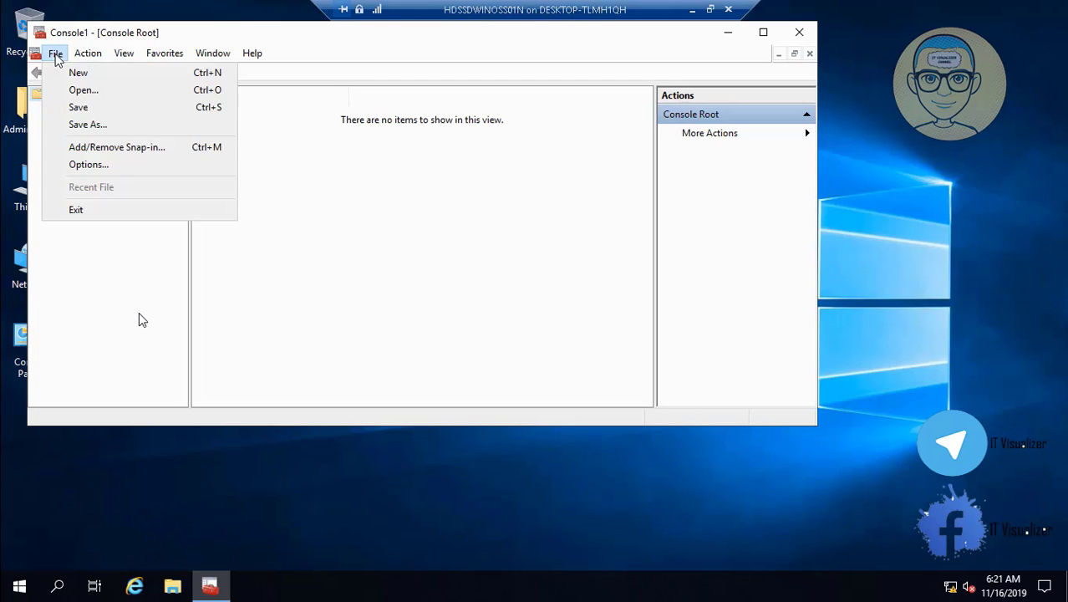
{"action": "left_click", "coordinate": [118, 147]}
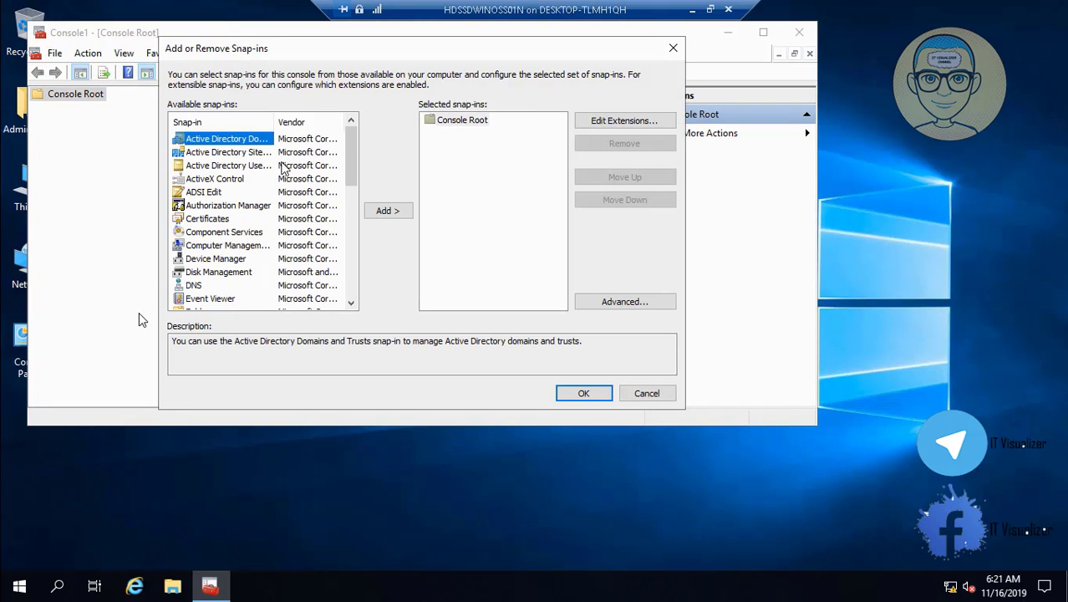
{"action": "left_click", "coordinate": [380, 210]}
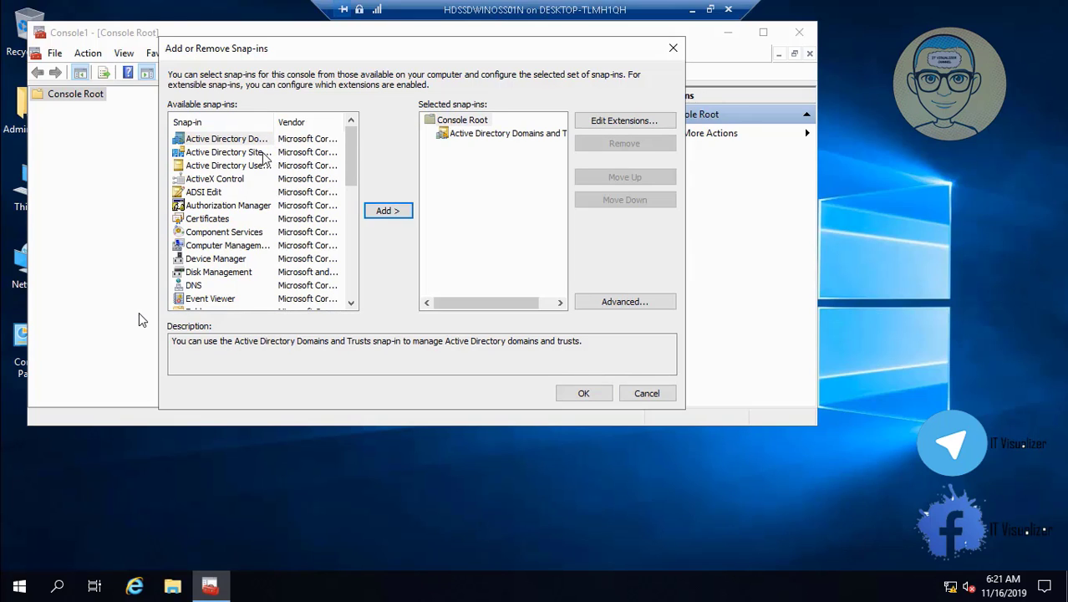
{"action": "left_click", "coordinate": [240, 165]}
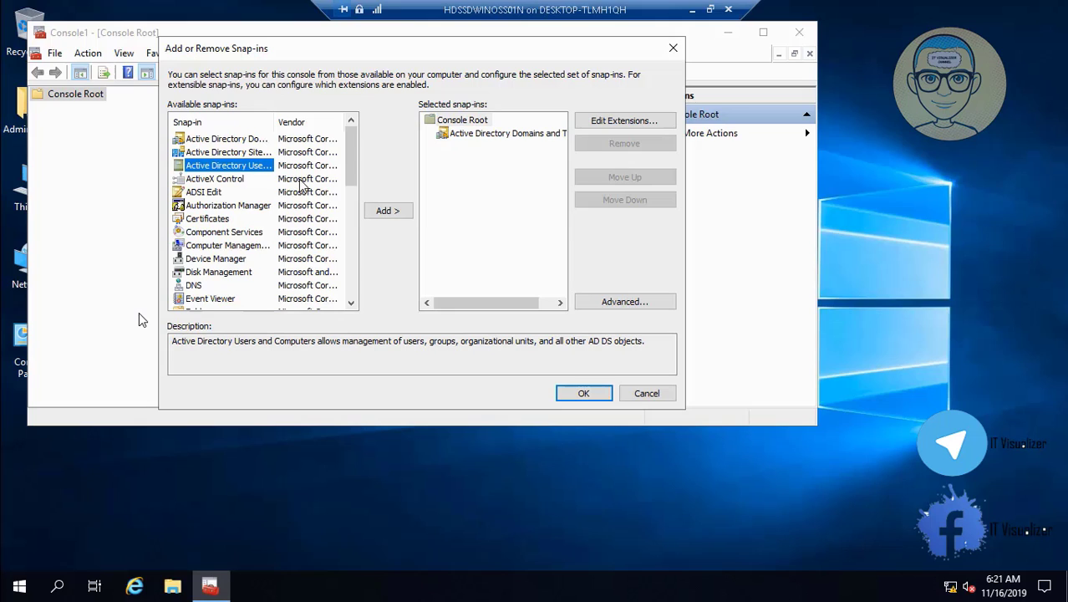
{"action": "left_click", "coordinate": [404, 215]}
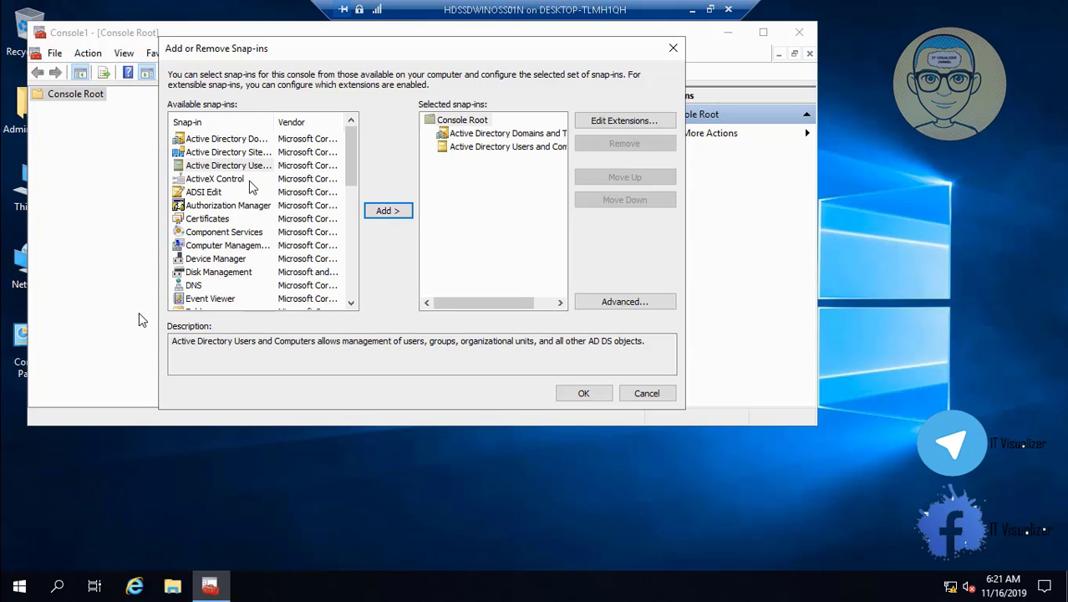
{"action": "left_click", "coordinate": [201, 286]}
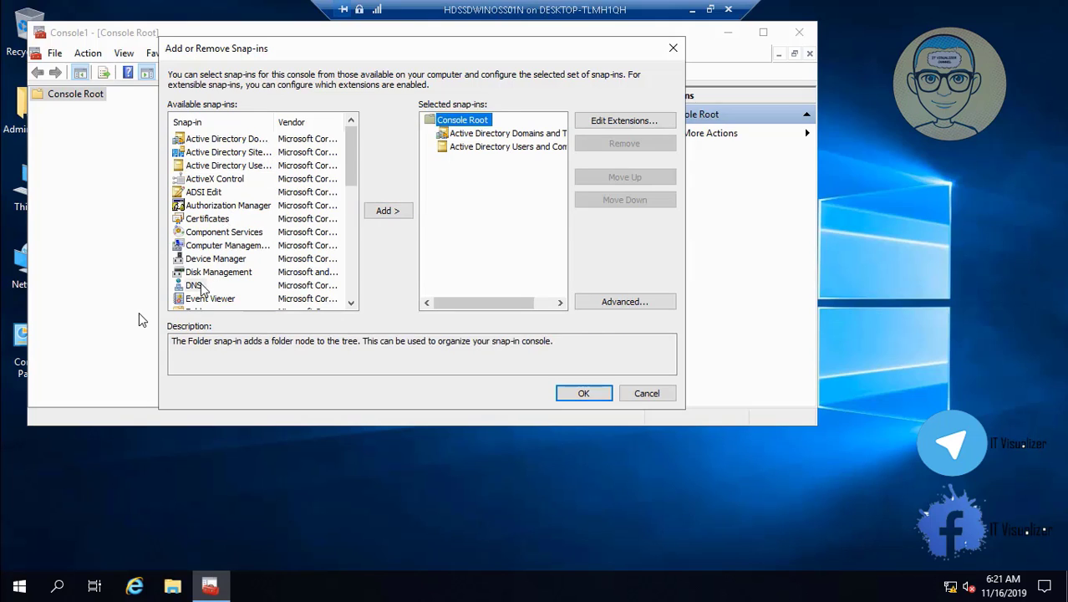
{"action": "left_click", "coordinate": [407, 212]}
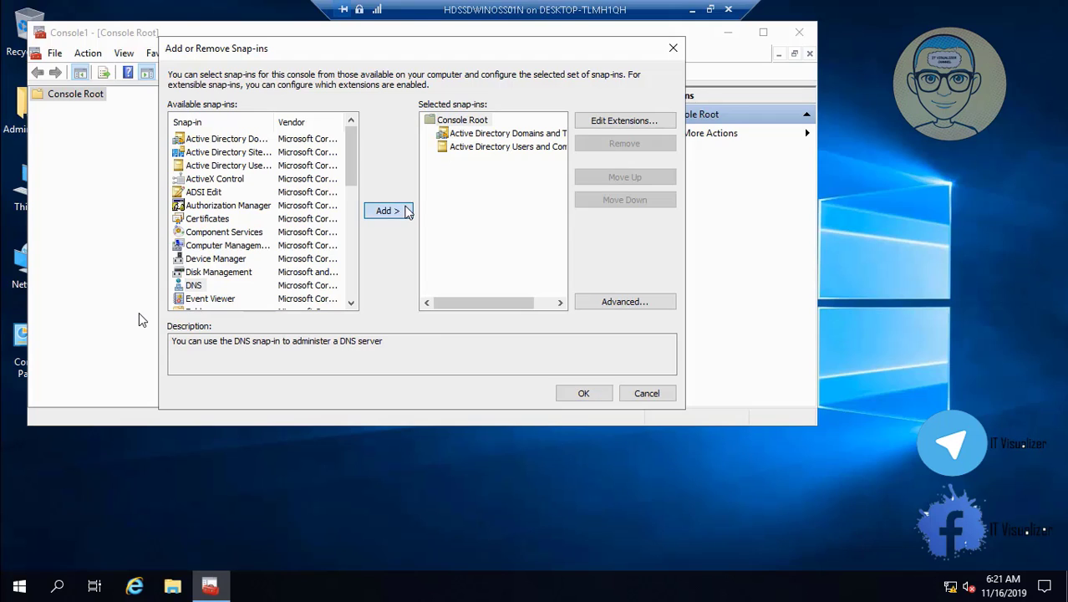
{"action": "left_click", "coordinate": [253, 247]}
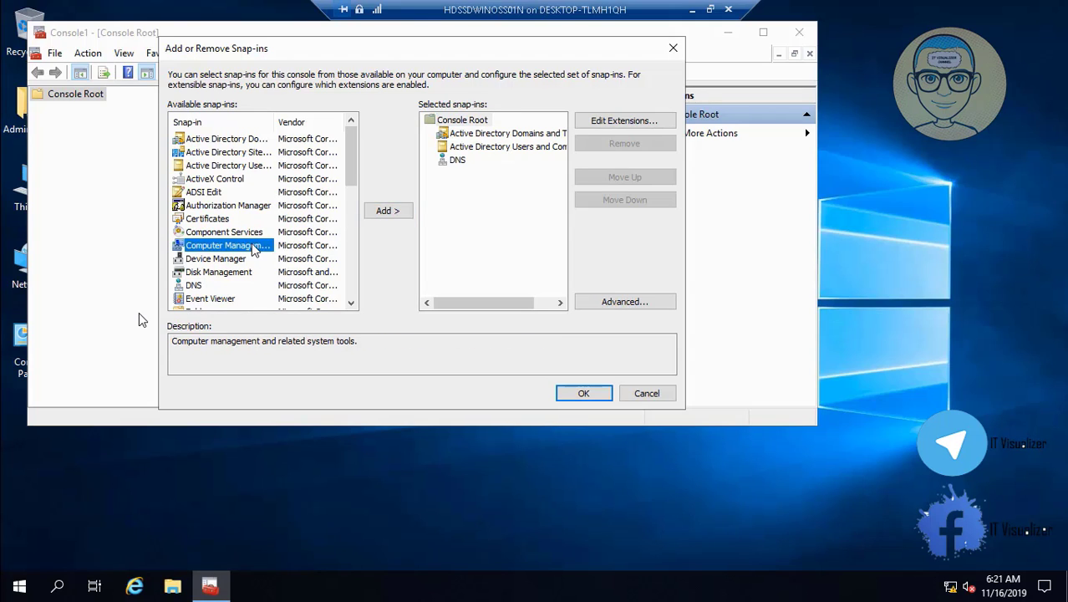
{"action": "left_click", "coordinate": [383, 214]}
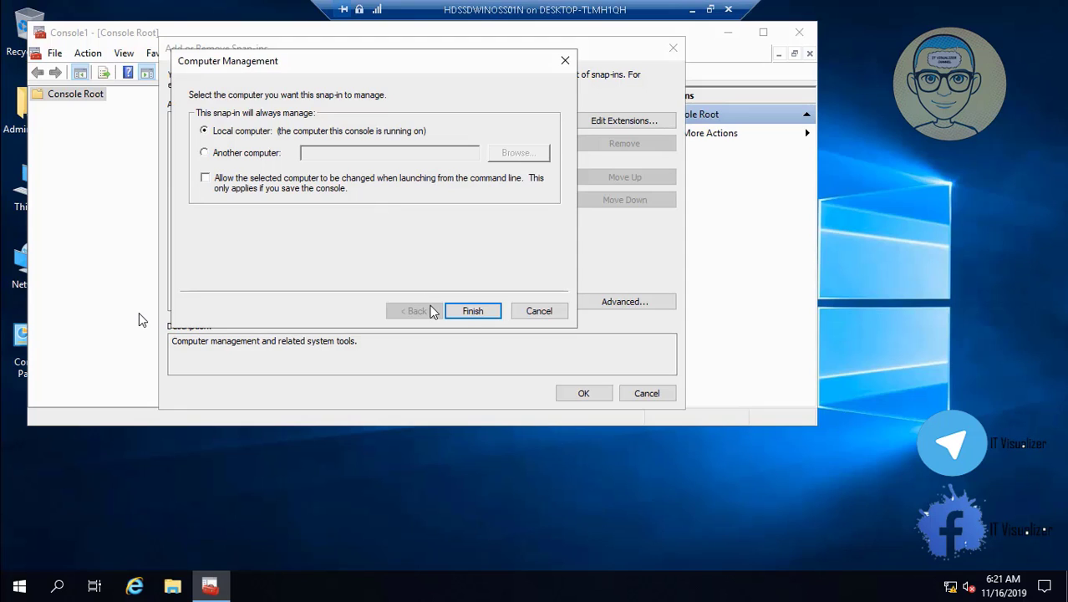
{"action": "left_click", "coordinate": [468, 310]}
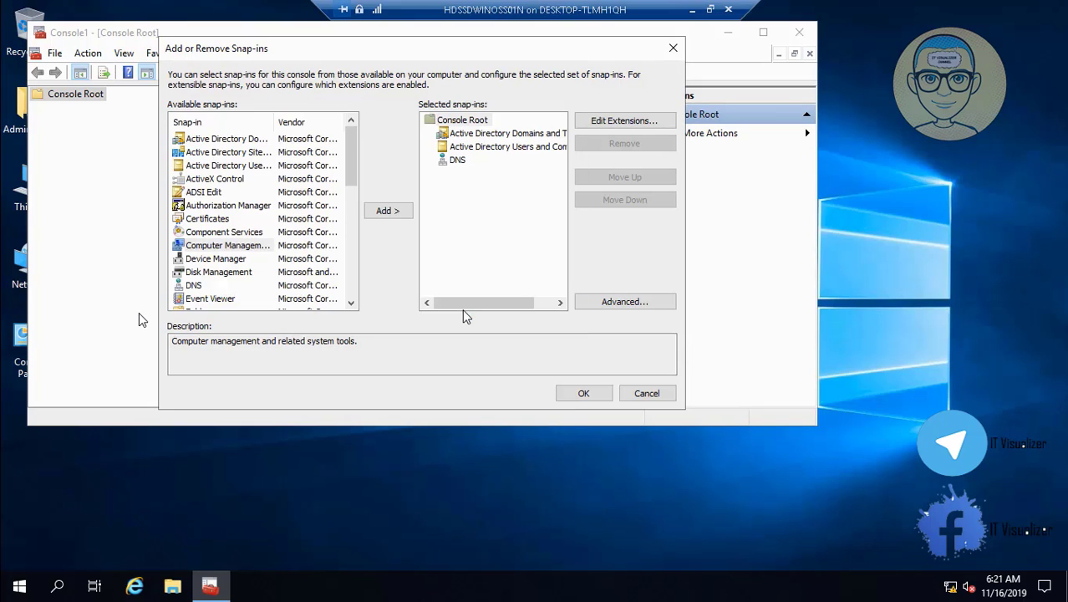
Add local Event Viewer, Group Policy Management and local Services snap-ins, then apply them to the console.
{"action": "left_click", "coordinate": [351, 306]}
{"action": "left_click", "coordinate": [351, 306]}
{"action": "left_click", "coordinate": [351, 306]}
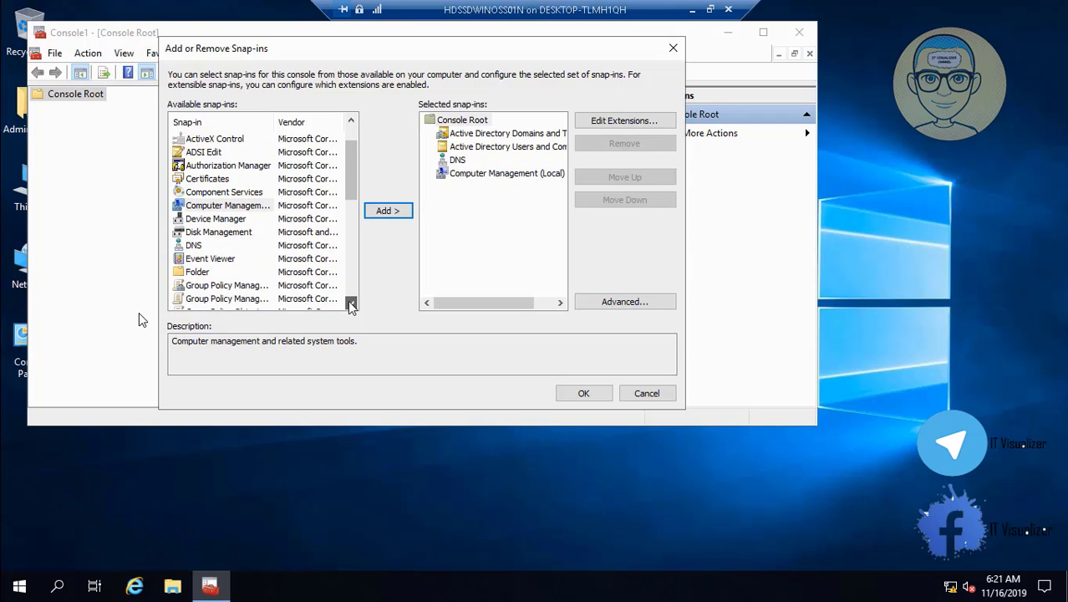
{"action": "left_click", "coordinate": [351, 306]}
{"action": "left_click", "coordinate": [351, 306]}
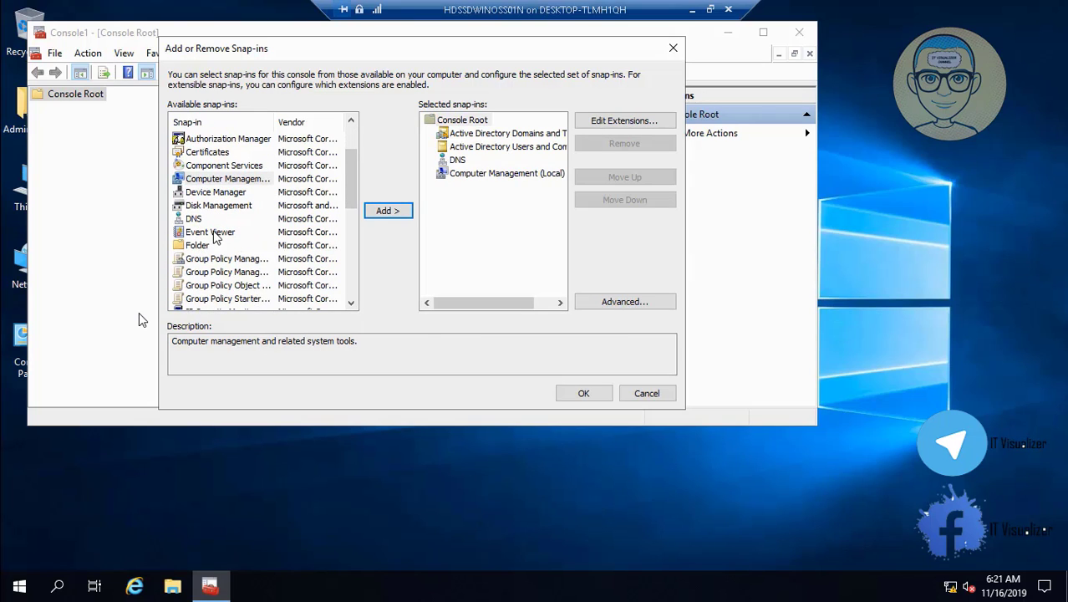
{"action": "left_click", "coordinate": [227, 234]}
{"action": "left_click", "coordinate": [405, 212]}
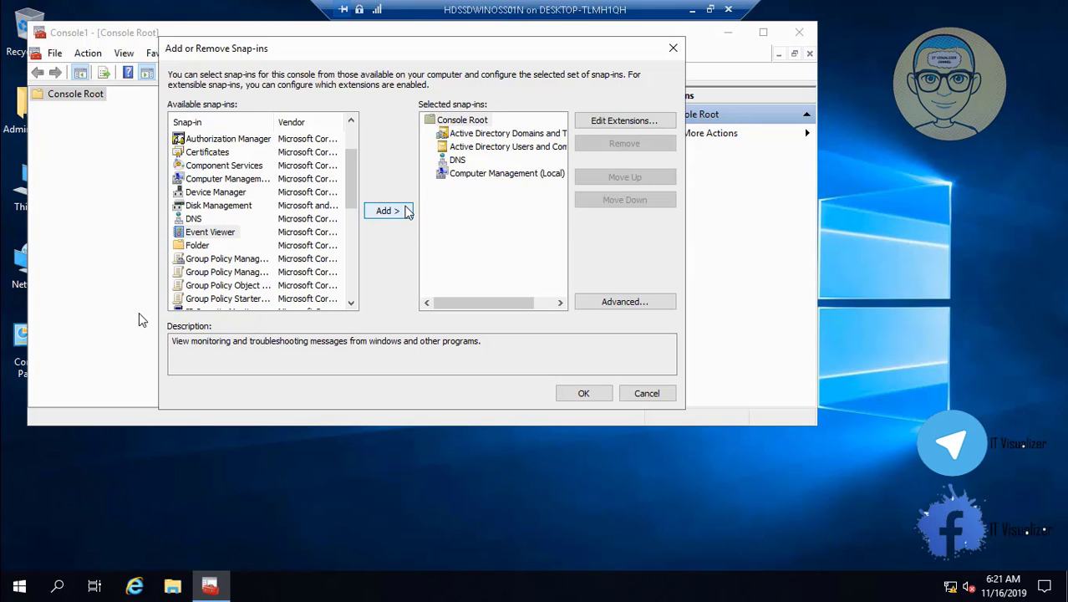
{"action": "left_click", "coordinate": [406, 211]}
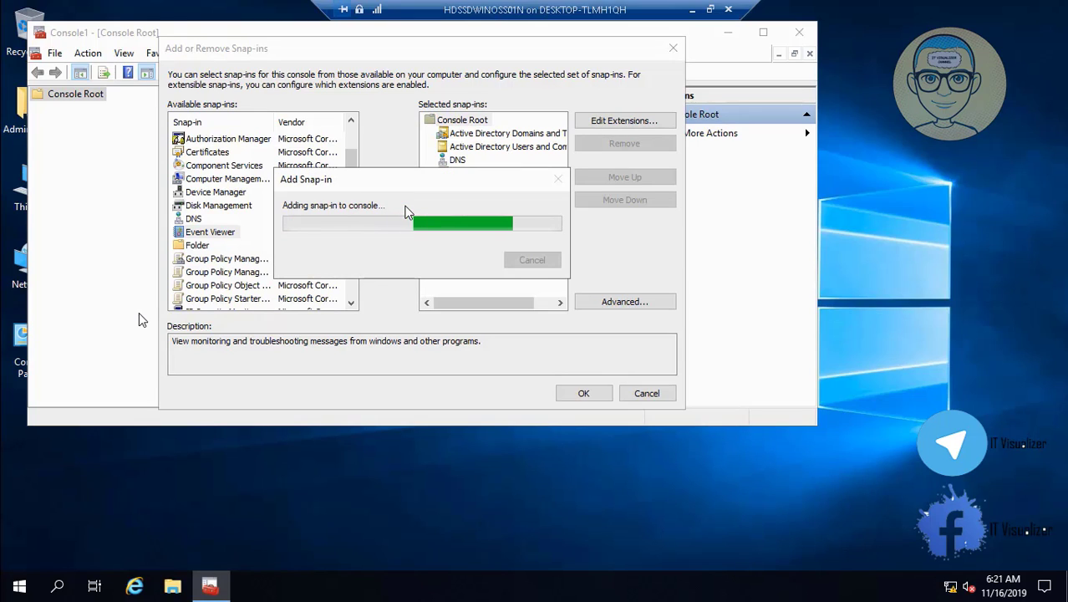
{"action": "left_click", "coordinate": [407, 211]}
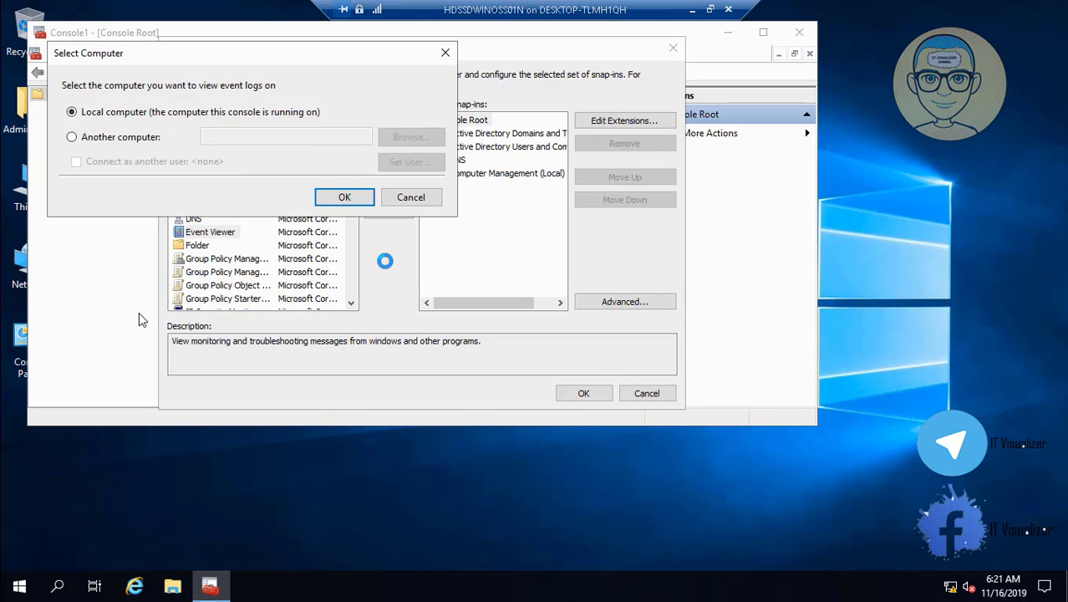
{"action": "left_click", "coordinate": [346, 199]}
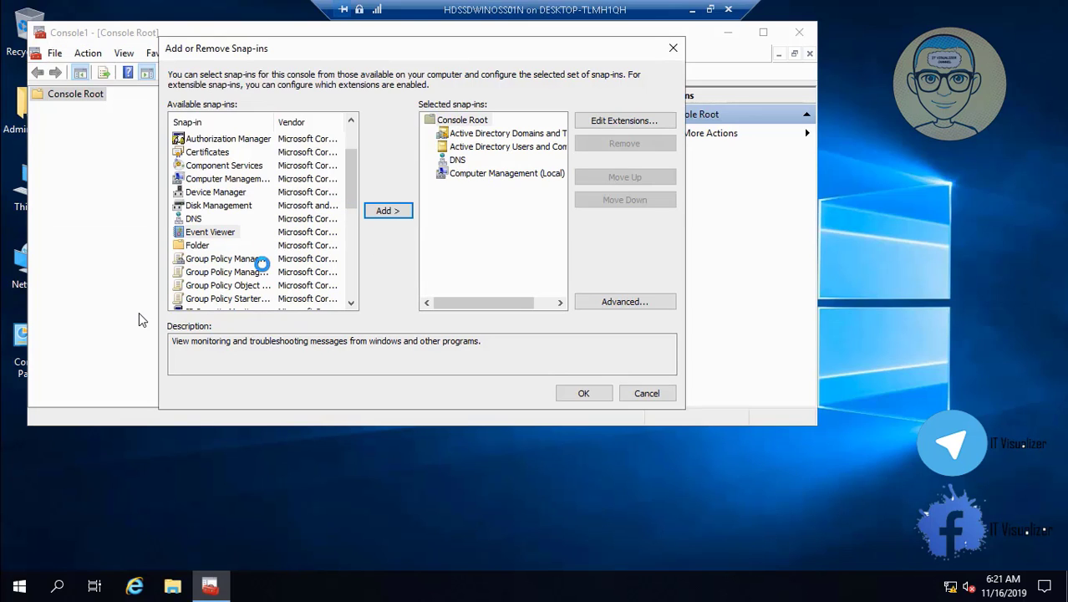
{"action": "left_click", "coordinate": [240, 261]}
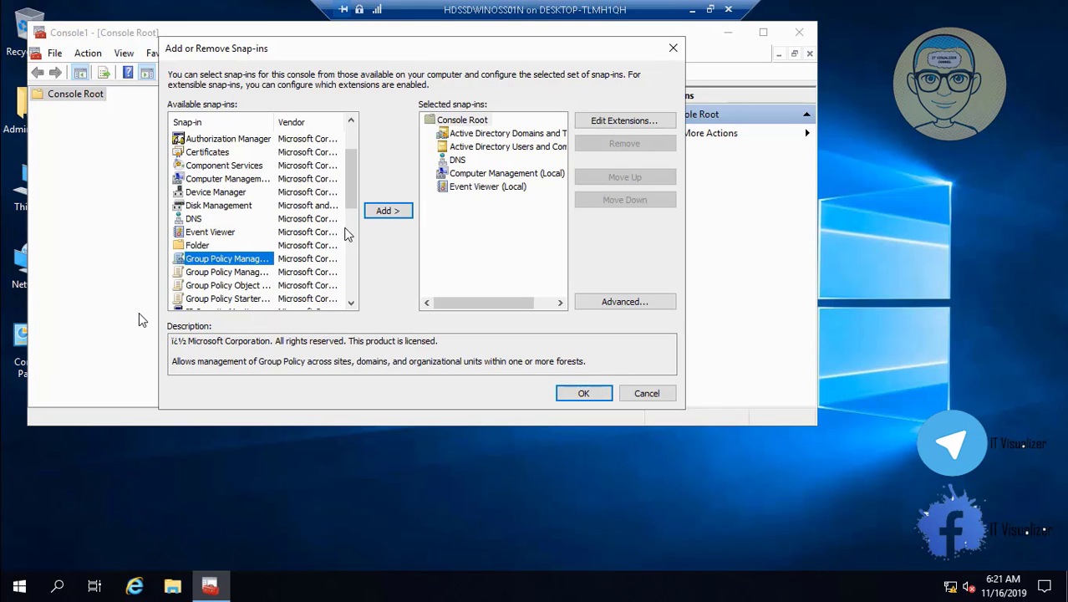
{"action": "left_click", "coordinate": [388, 211]}
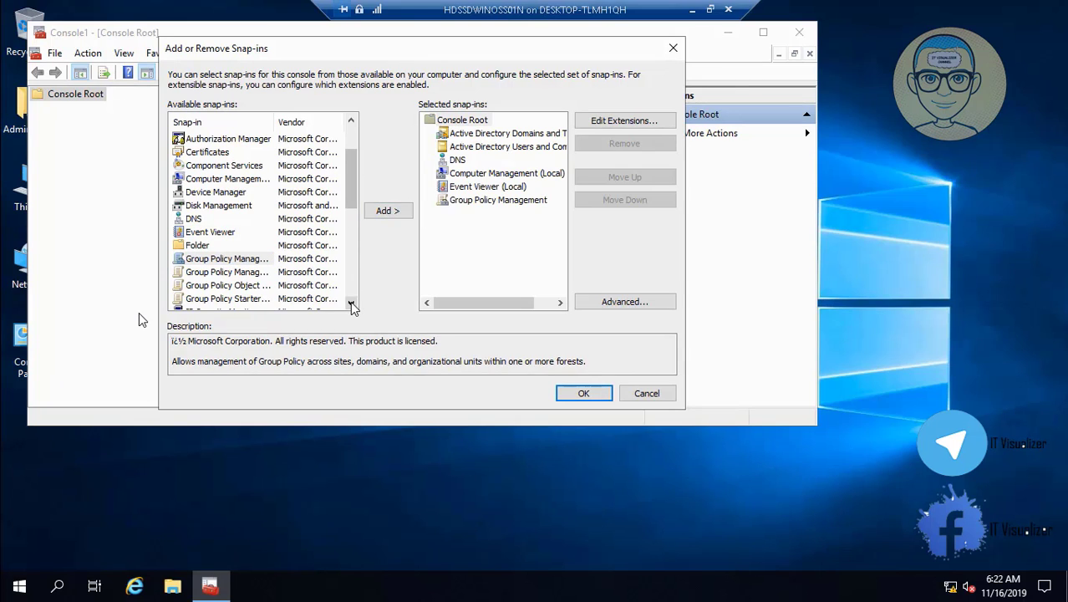
{"action": "left_click_drag", "start_coordinate": [351, 302], "coordinate": [352, 303]}
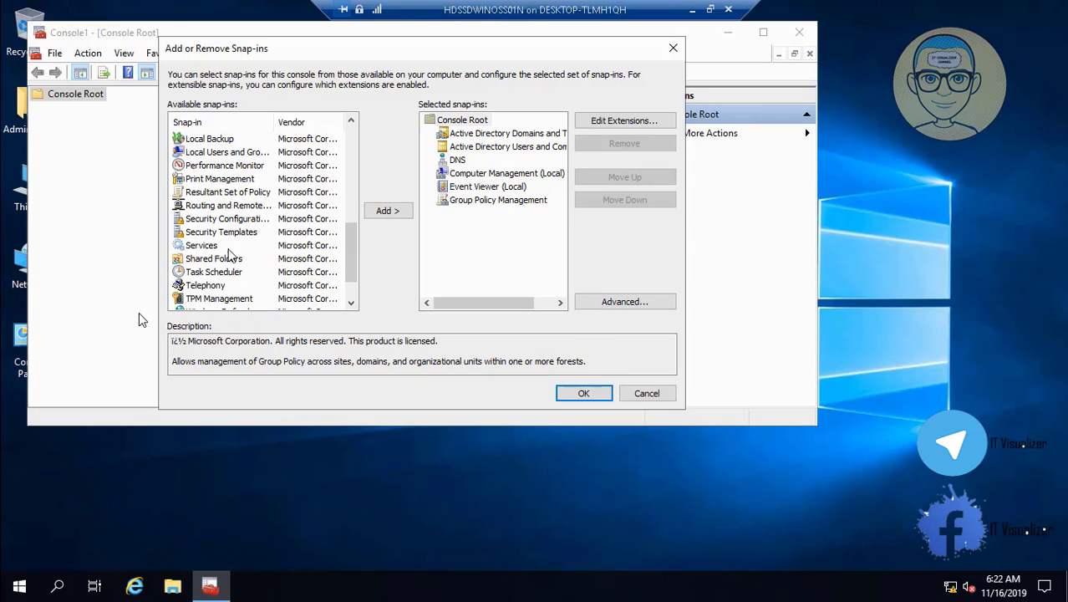
{"action": "left_click", "coordinate": [209, 247]}
{"action": "left_click", "coordinate": [375, 213]}
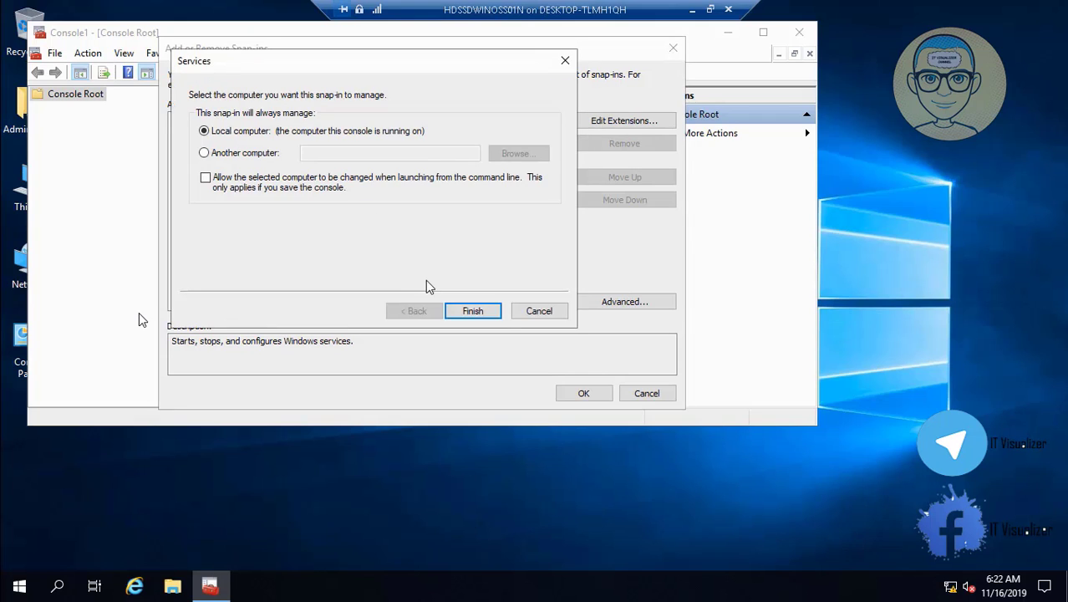
{"action": "left_click", "coordinate": [473, 310]}
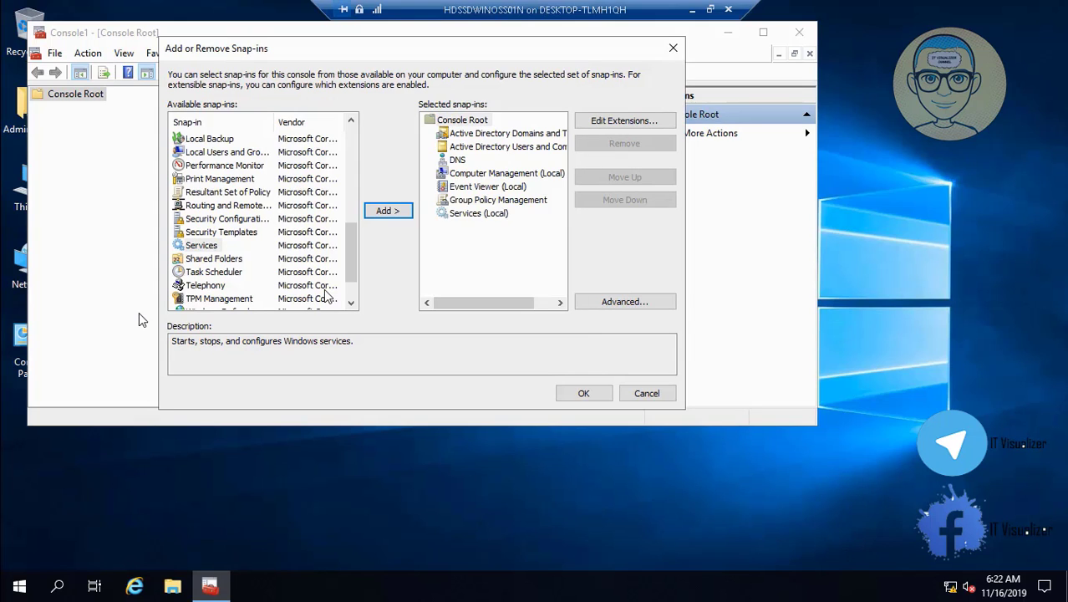
{"action": "left_click", "coordinate": [351, 305]}
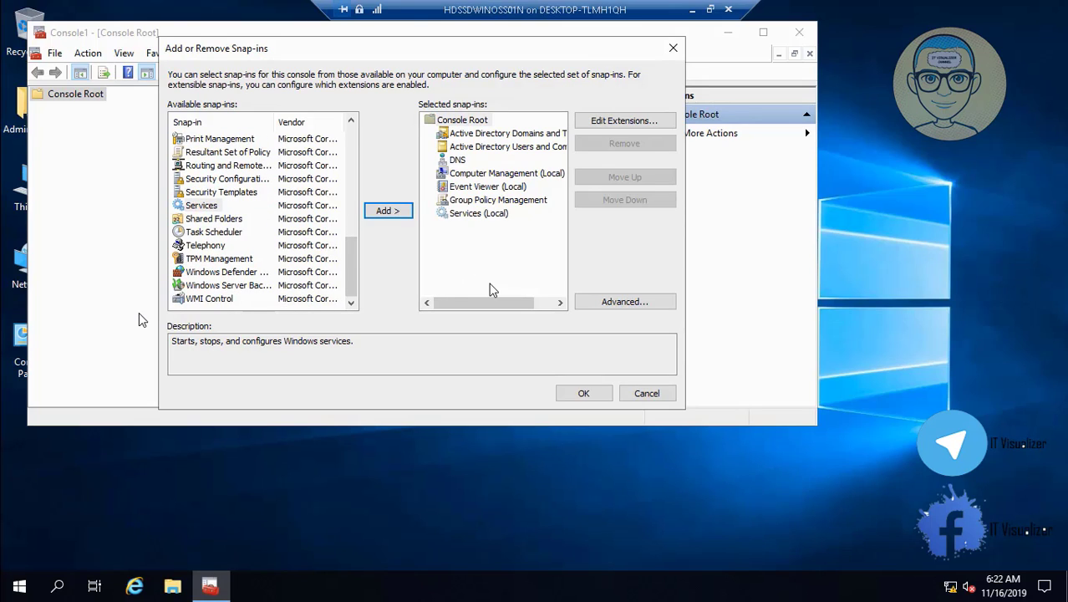
{"action": "left_click", "coordinate": [596, 396]}
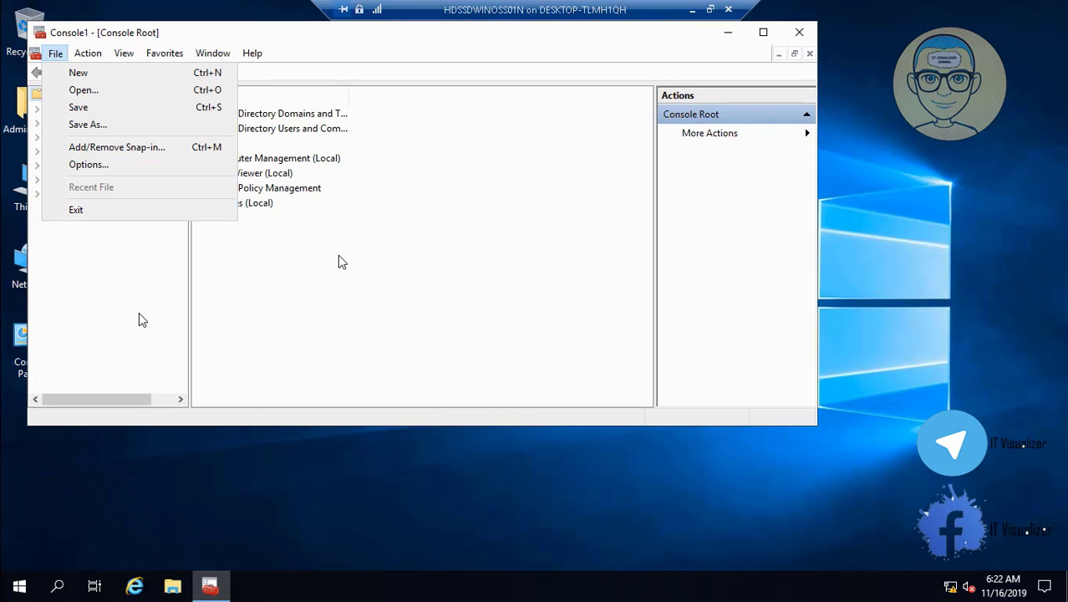
Maximize the console, widen the tree pane, and expand DNS server HDSSDWINOSS01 down to Reverse Lookup Zones.
{"action": "left_click", "coordinate": [303, 260]}
{"action": "left_click", "coordinate": [766, 36]}
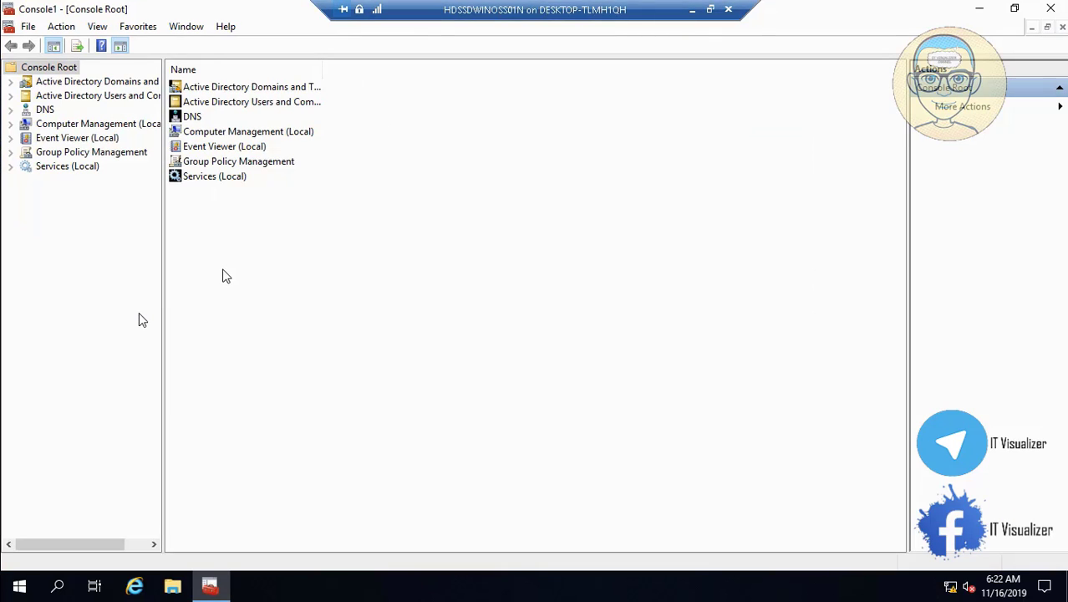
{"action": "left_click_drag", "start_coordinate": [163, 283], "coordinate": [264, 266]}
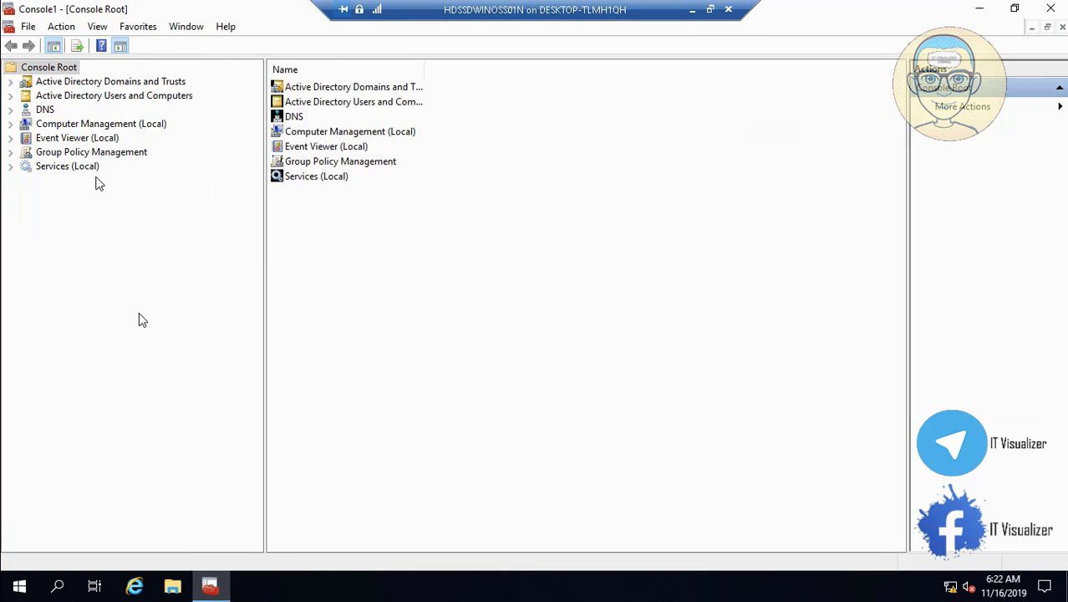
{"action": "left_click", "coordinate": [10, 109]}
{"action": "left_click", "coordinate": [41, 125]}
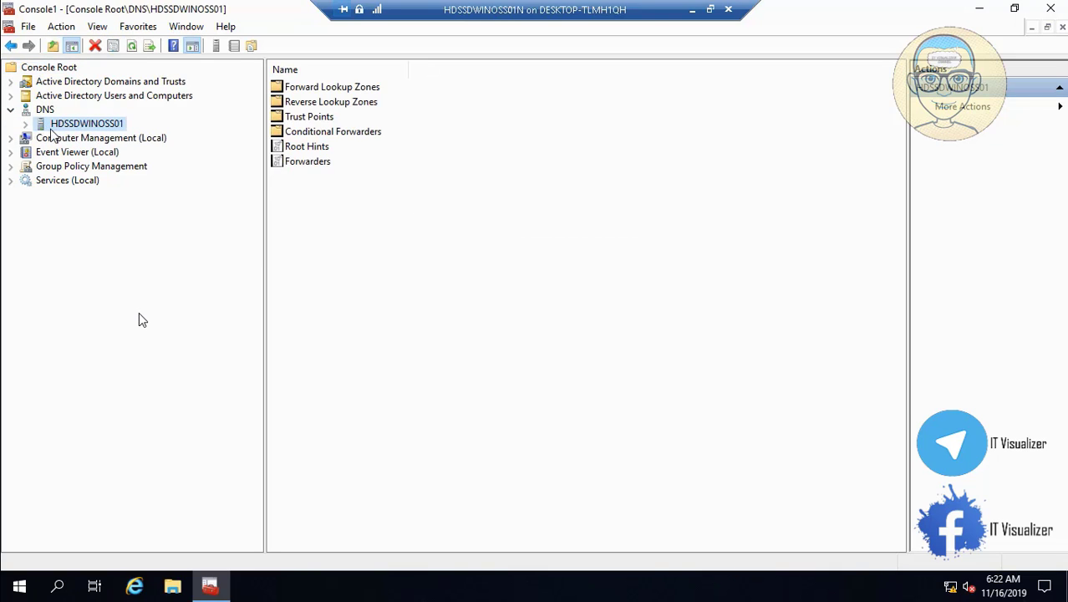
{"action": "left_click", "coordinate": [26, 124]}
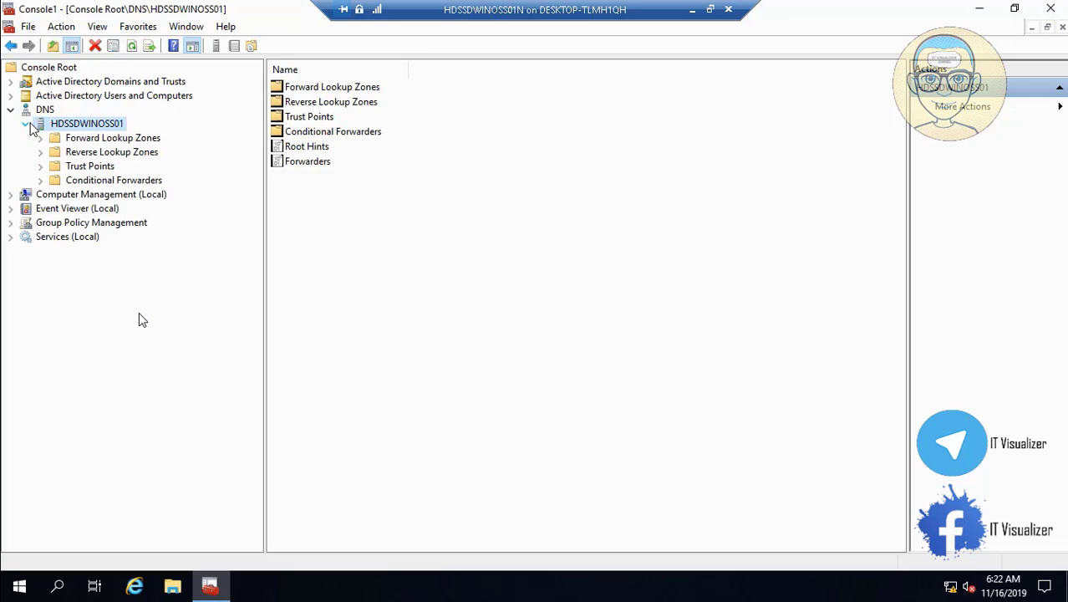
{"action": "left_click", "coordinate": [84, 154]}
{"action": "right_click", "coordinate": [83, 158]}
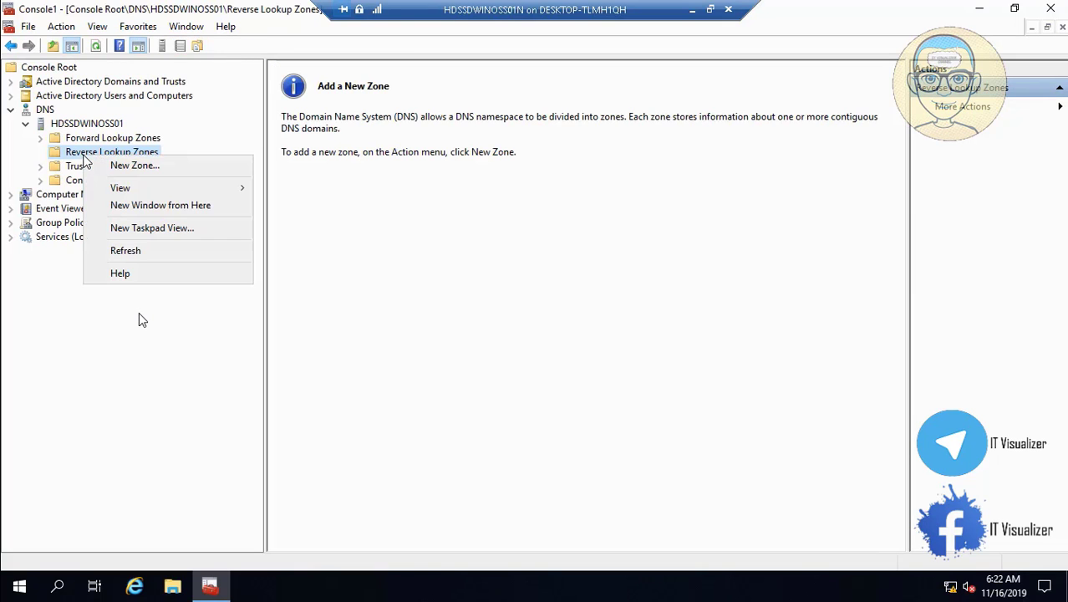
Create reverse lookup zone 1.0.10.in-addr.arpa for network ID 10.0.1 with secure-only dynamic updates.
{"action": "left_click", "coordinate": [117, 166]}
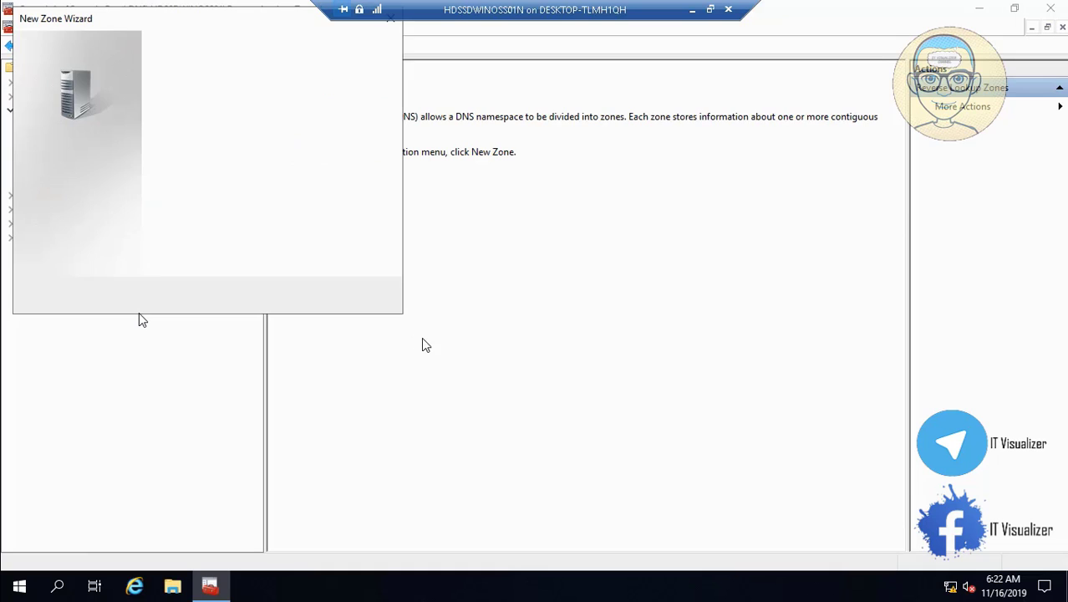
{"action": "left_click", "coordinate": [310, 298]}
{"action": "key", "text": "Escape"}
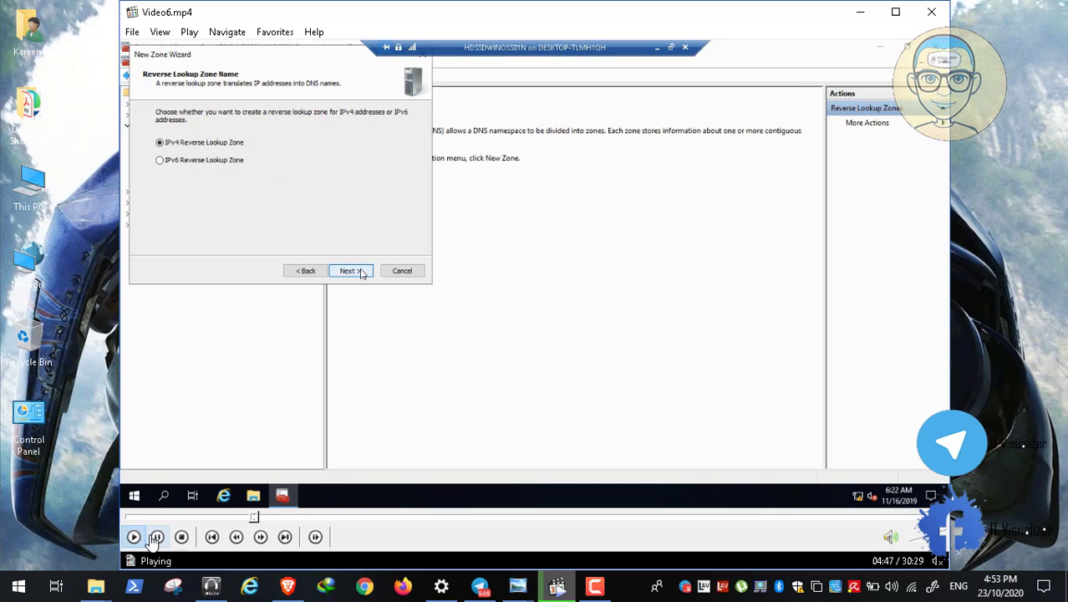
{"action": "left_click", "coordinate": [157, 537]}
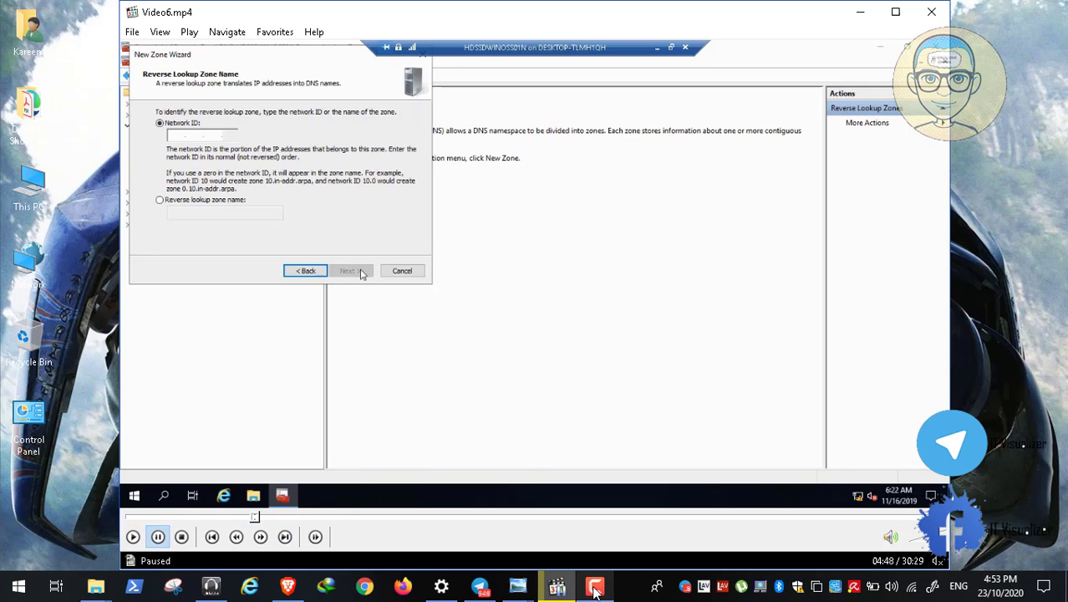
{"action": "left_click", "coordinate": [554, 588]}
{"action": "left_click", "coordinate": [1003, 525]}
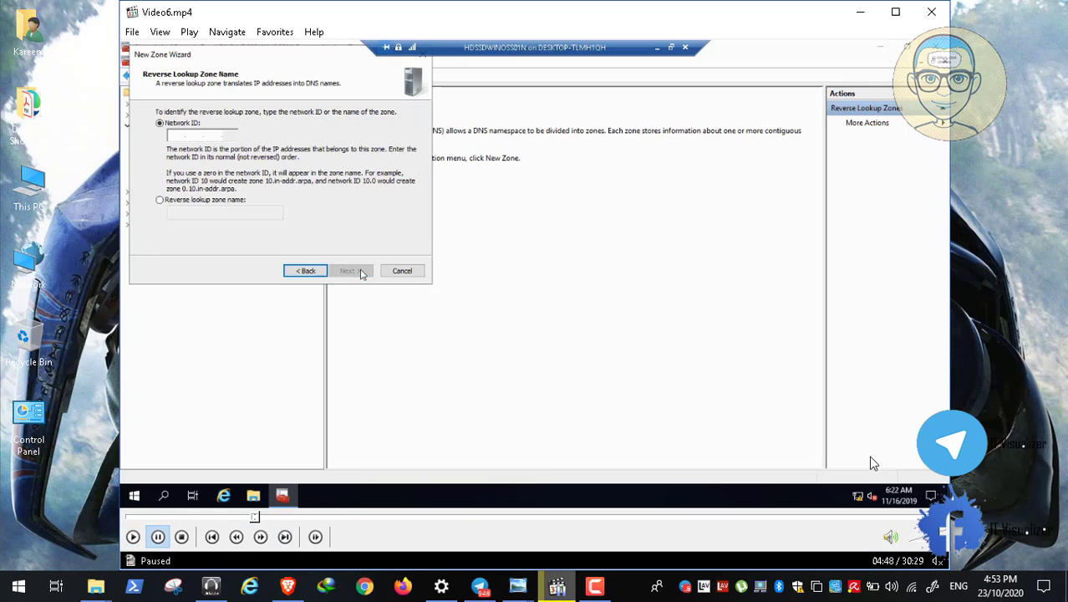
{"action": "left_click", "coordinate": [134, 537]}
{"action": "double_click", "coordinate": [284, 317]}
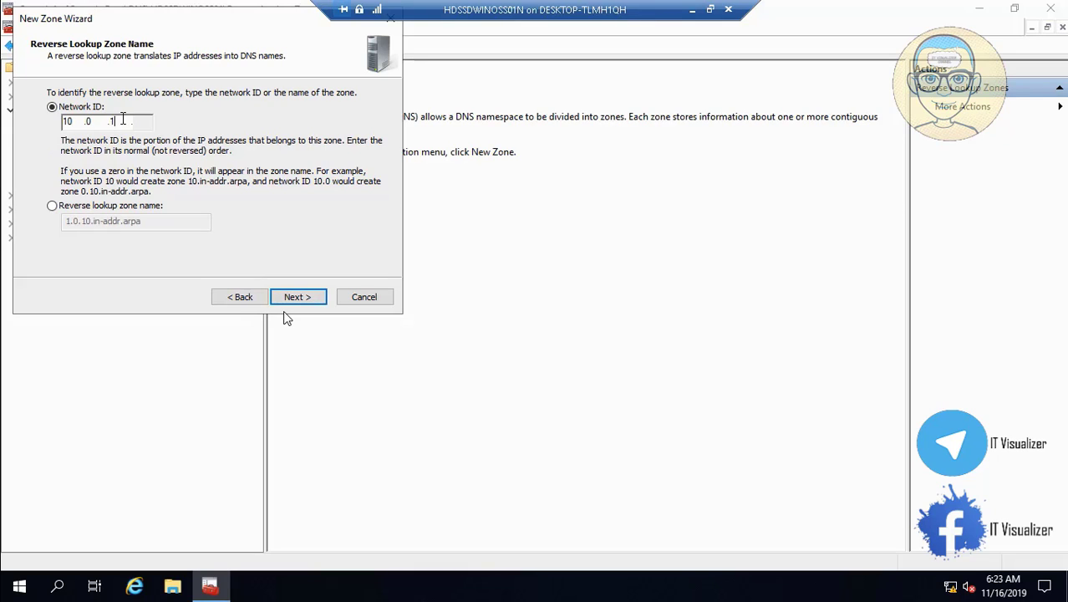
{"action": "left_click", "coordinate": [306, 303]}
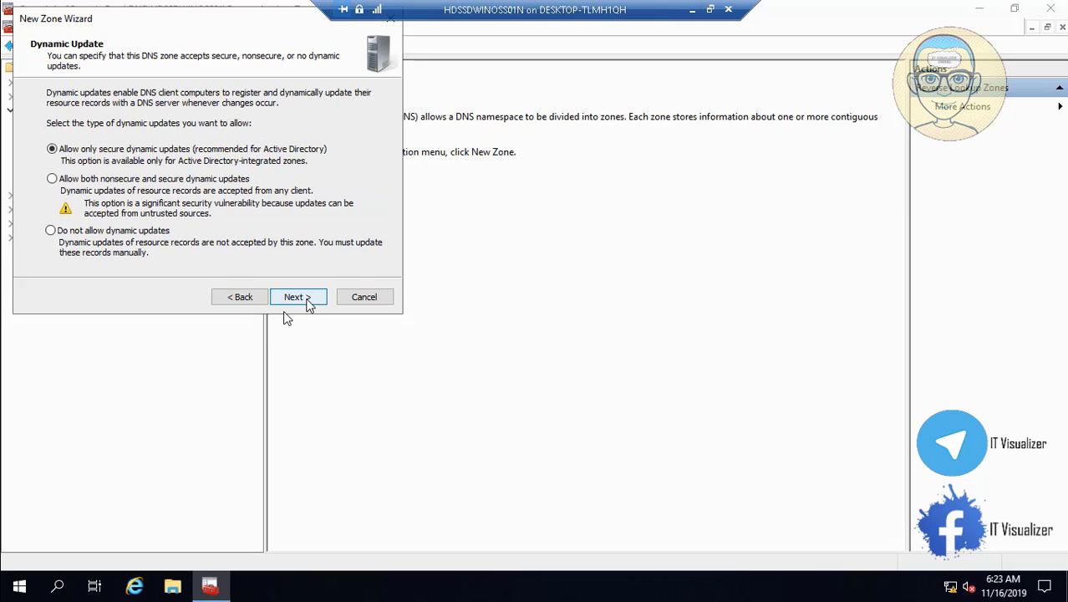
{"action": "left_click", "coordinate": [306, 302]}
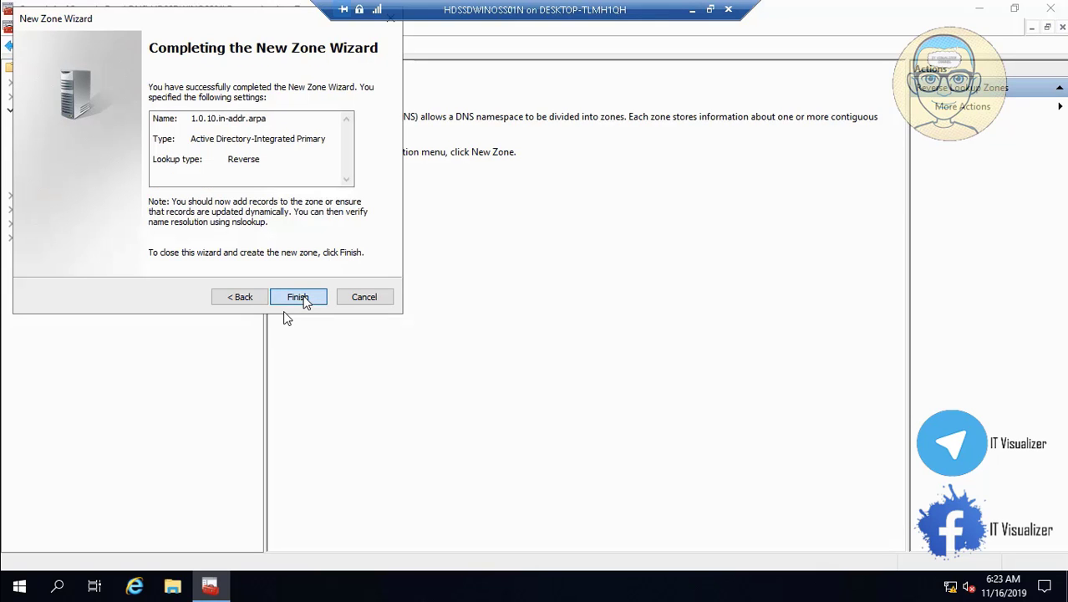
{"action": "left_click", "coordinate": [298, 298]}
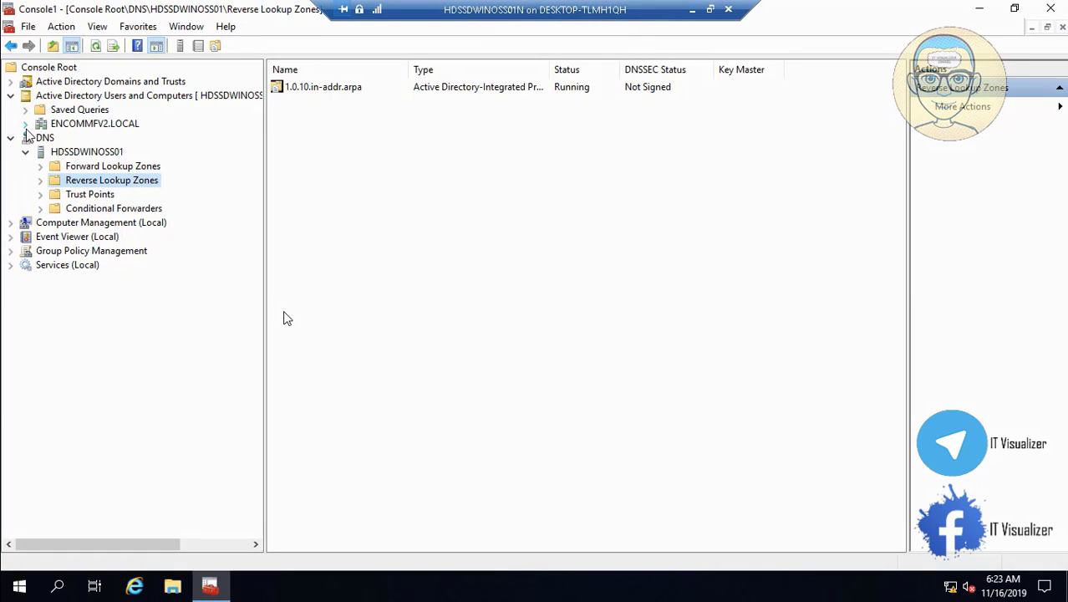
Expand the ENCOMMFV2.LOCAL domain and minimize the management console.
{"action": "left_click", "coordinate": [25, 123]}
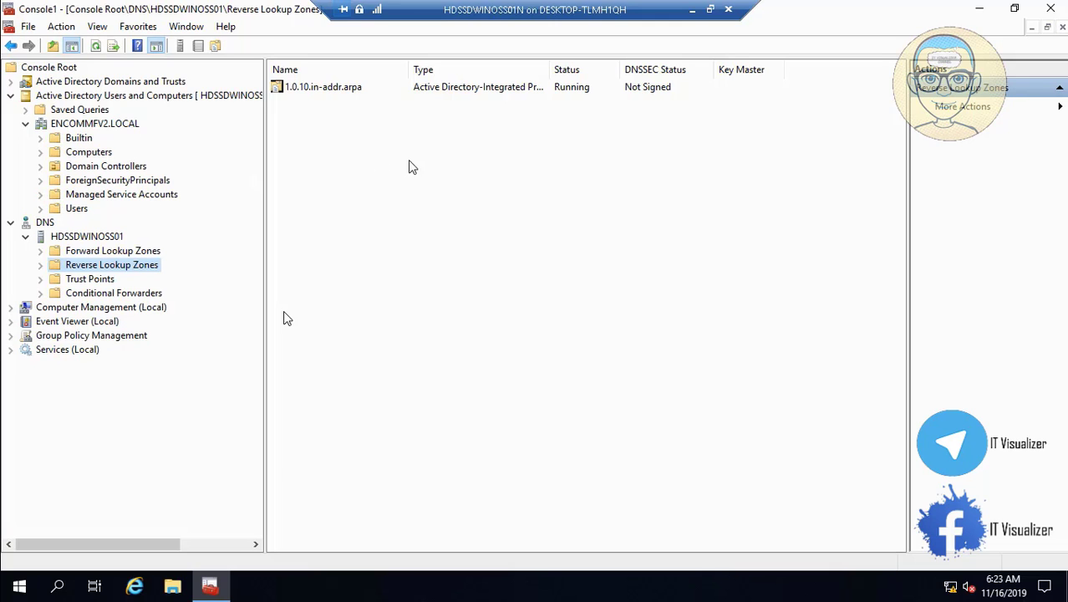
{"action": "left_click", "coordinate": [972, 12]}
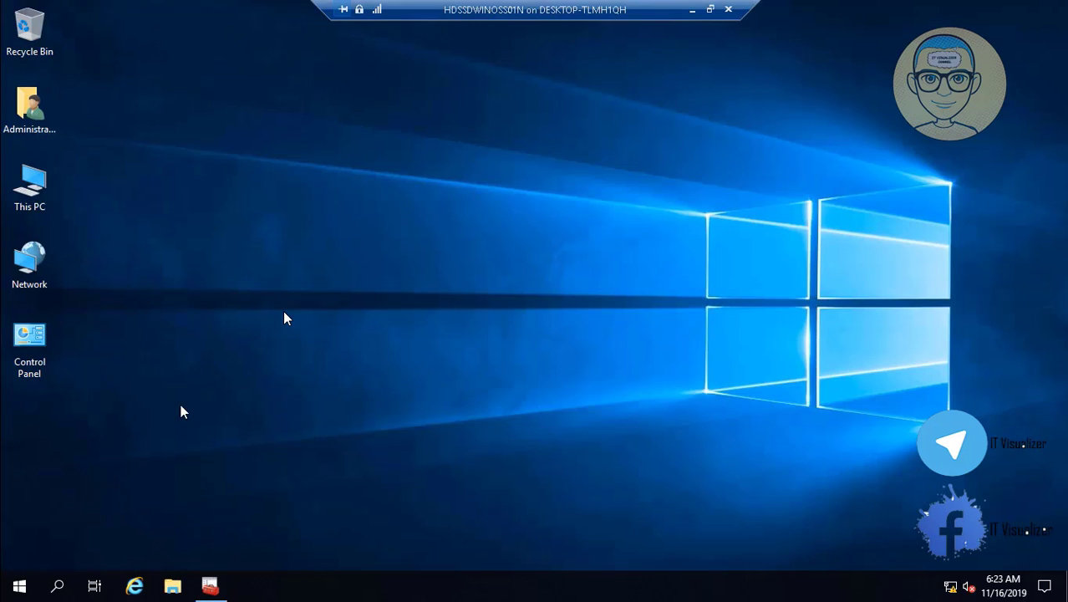
Launch Server Manager from the Start app list, minimize it, and bring up the Start button's quick menu.
{"action": "left_click", "coordinate": [18, 589]}
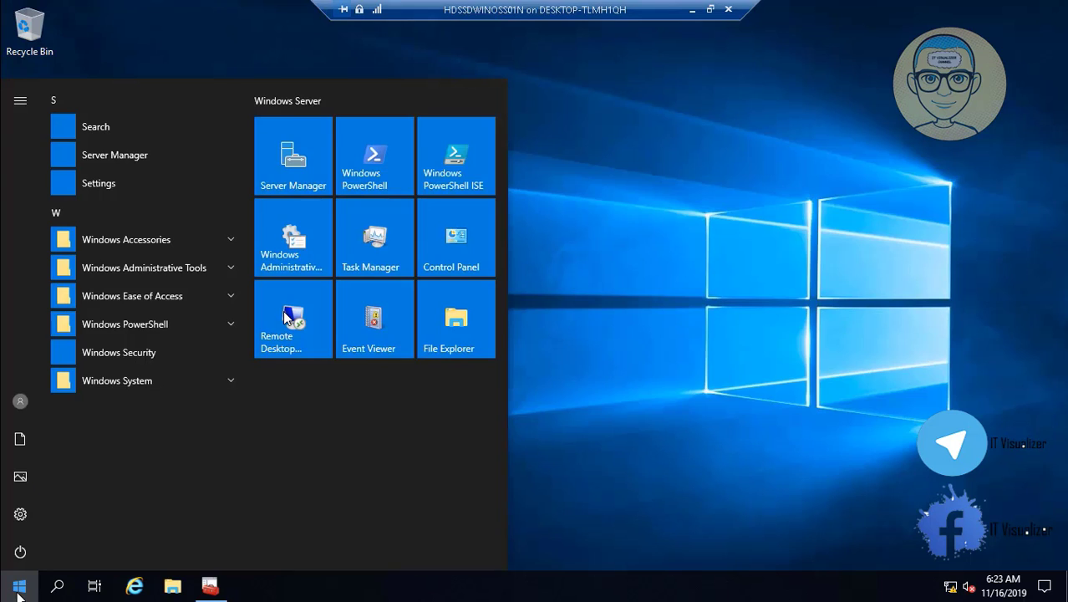
{"action": "left_click", "coordinate": [290, 178]}
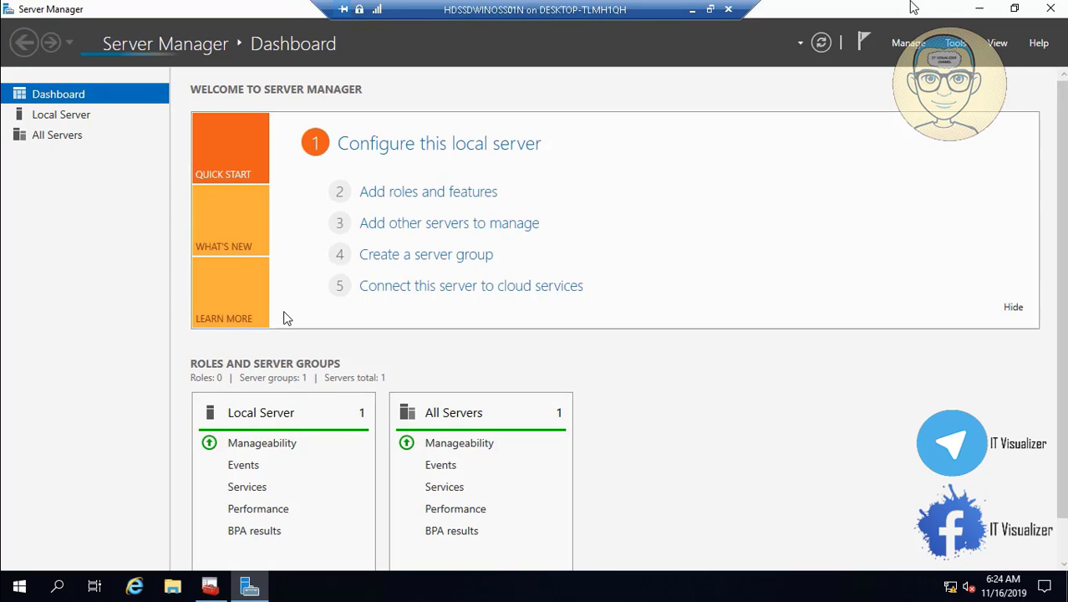
{"action": "left_click", "coordinate": [981, 8]}
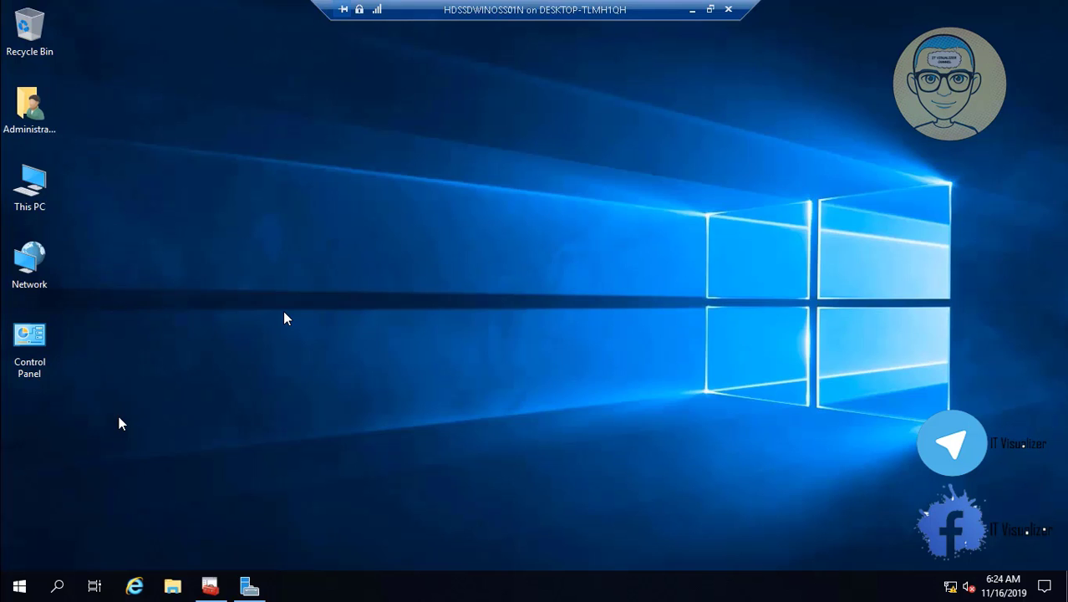
{"action": "right_click", "coordinate": [18, 588]}
Open the \\10.0.1.100 share through Run and sign in with the domain user's name and password.
{"action": "left_click", "coordinate": [63, 511]}
{"action": "type", "text": "\\\\"}
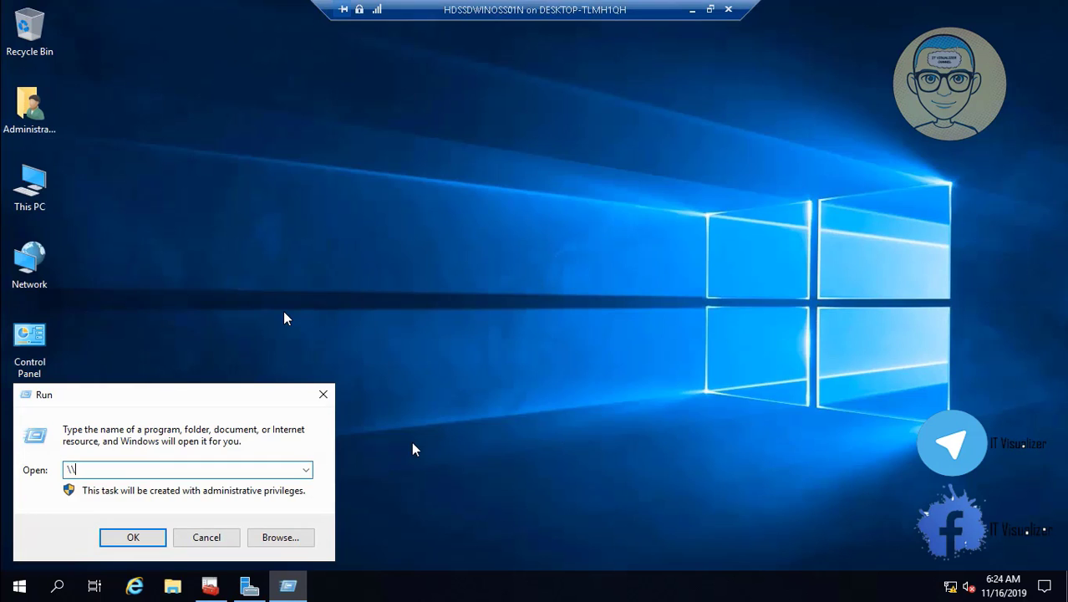
{"action": "type", "text": "10.0.1.100"}
{"action": "key", "text": "Return"}
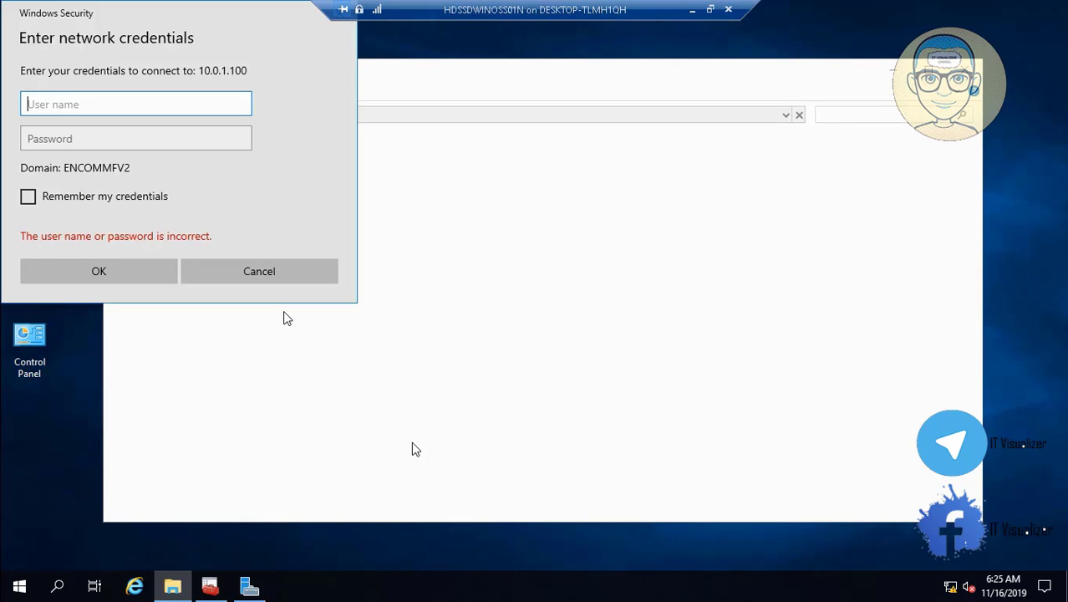
{"action": "type", "text": "kareem"}
{"action": "key", "text": "Tab"}
{"action": "type", "text": "•••"}
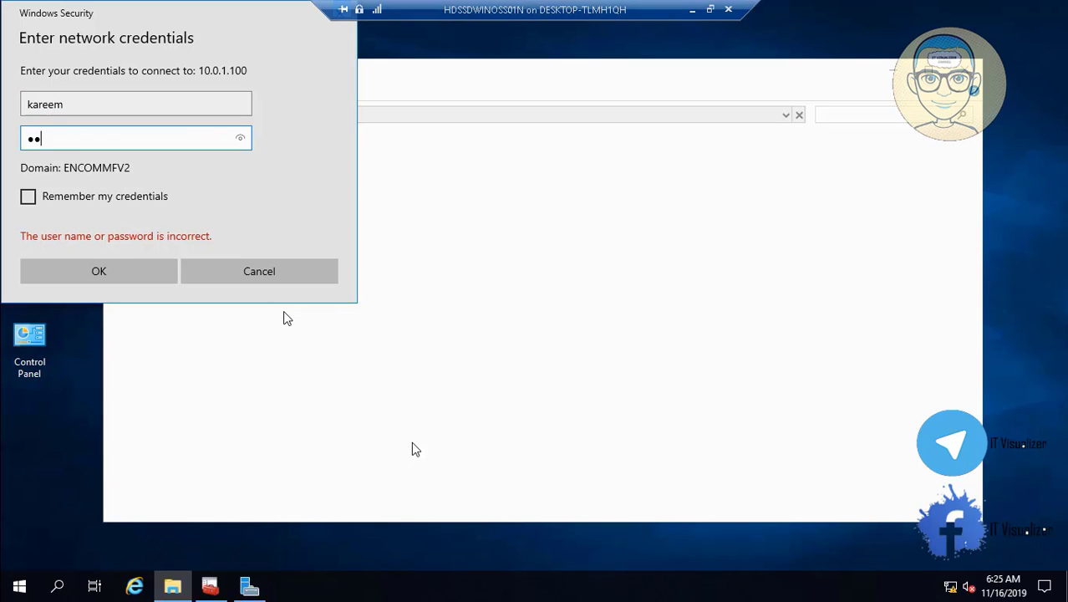
{"action": "key", "text": "Return"}
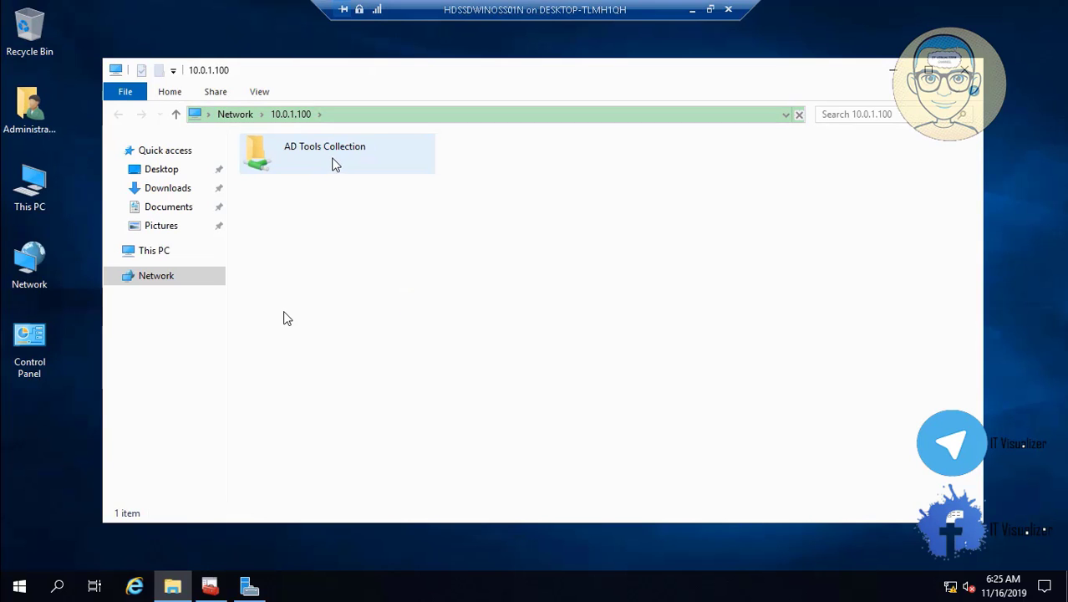
Copy ClassicShellSetup64_4_3_0 from AD Tools 17-05-2019 > Deploy SCCM Application onto the desktop.
{"action": "double_click", "coordinate": [331, 157]}
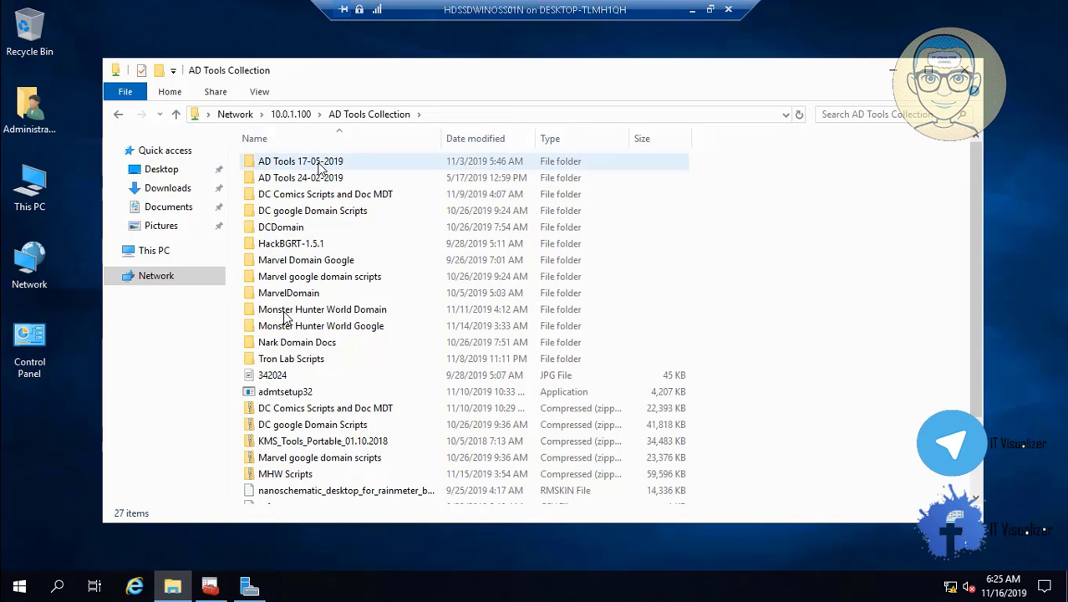
{"action": "double_click", "coordinate": [321, 167]}
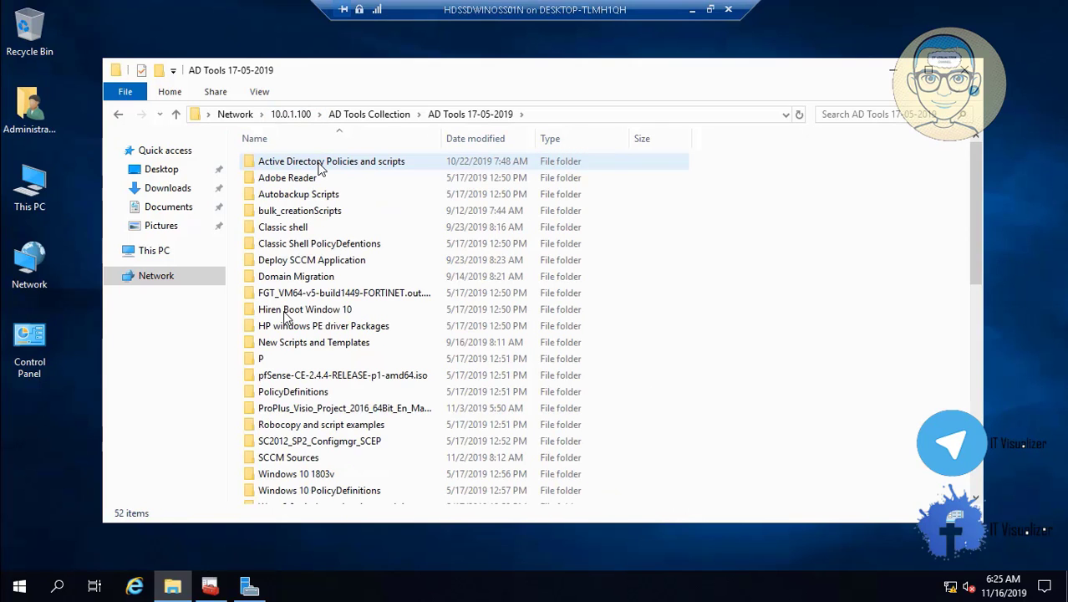
{"action": "double_click", "coordinate": [351, 262]}
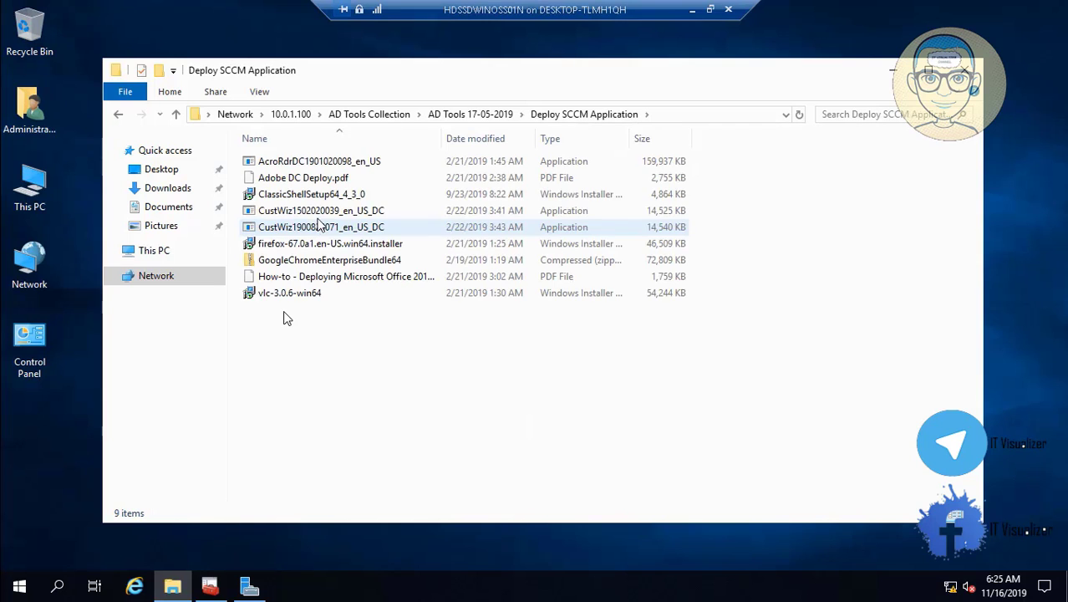
{"action": "left_click", "coordinate": [316, 196]}
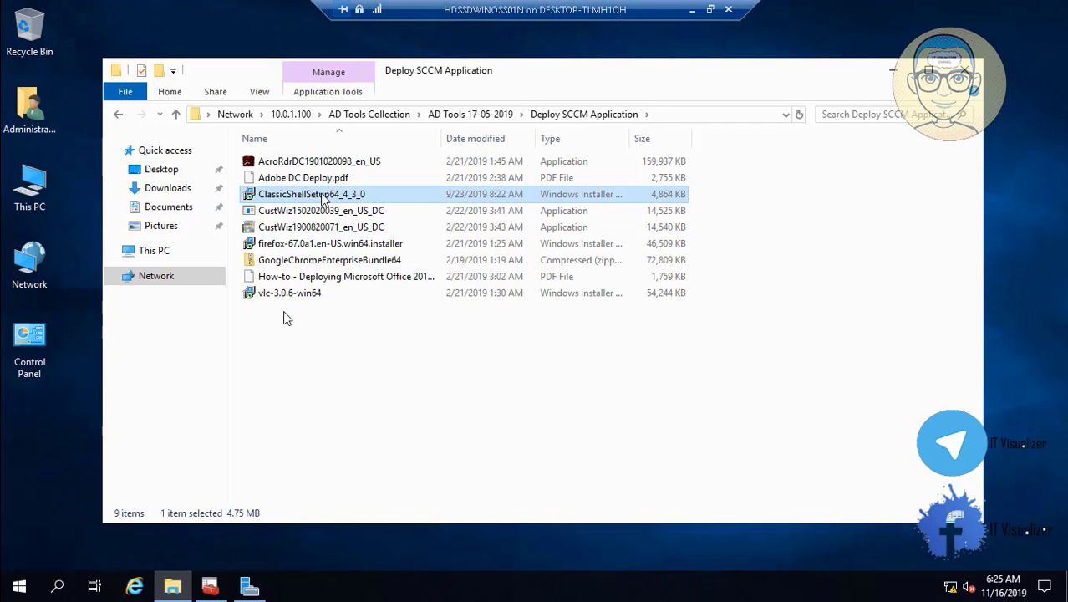
{"action": "right_click", "coordinate": [323, 199]}
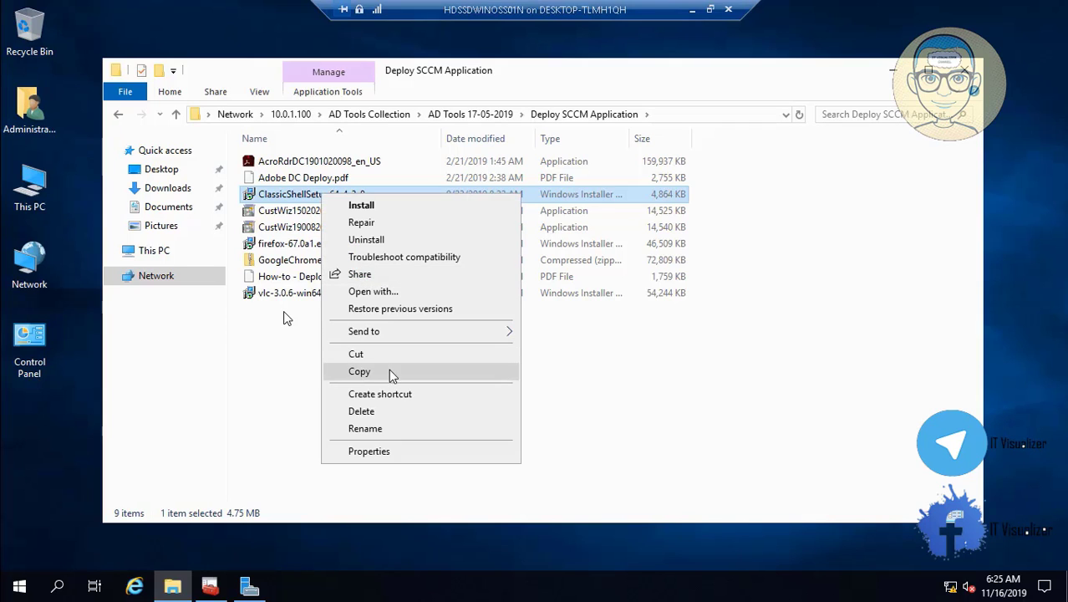
{"action": "left_click", "coordinate": [389, 369]}
{"action": "right_click", "coordinate": [40, 452]}
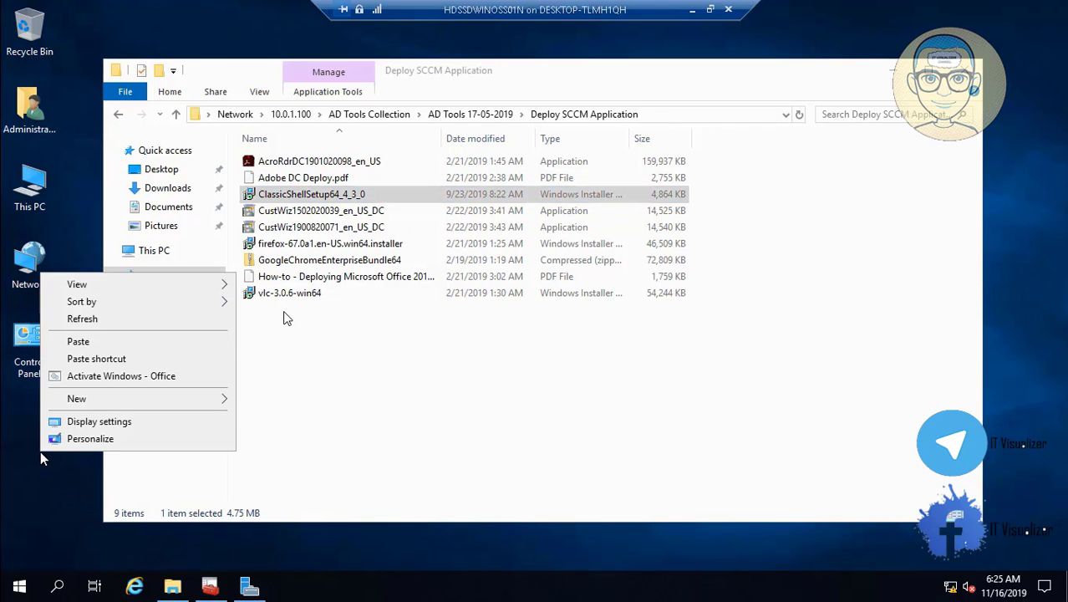
{"action": "left_click", "coordinate": [105, 341]}
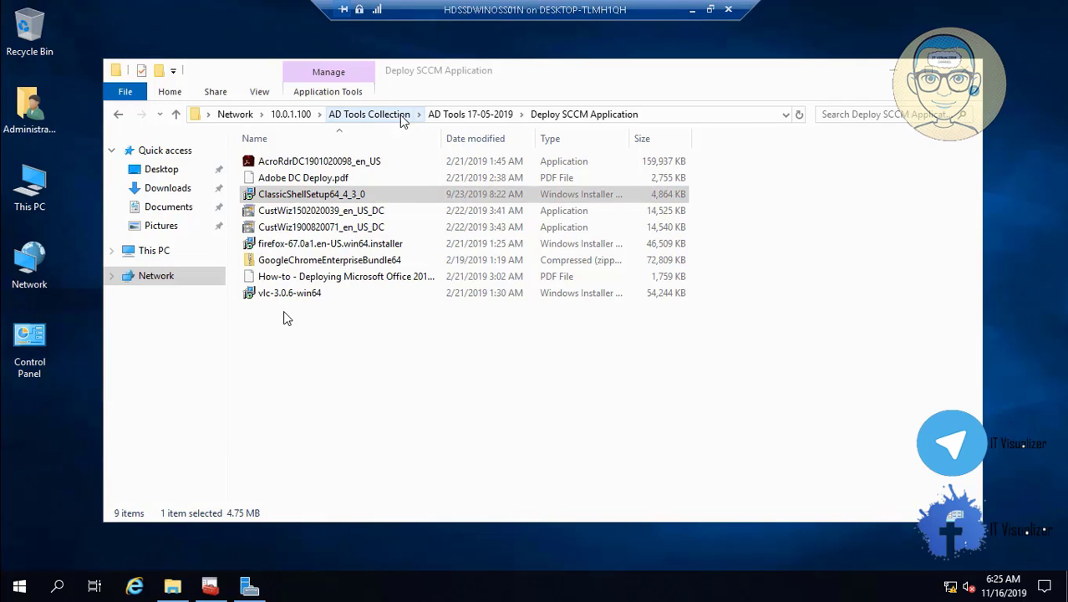
Copy the 7z1514-x64 installer onto the desktop and close File Explorer.
{"action": "left_click", "coordinate": [473, 113]}
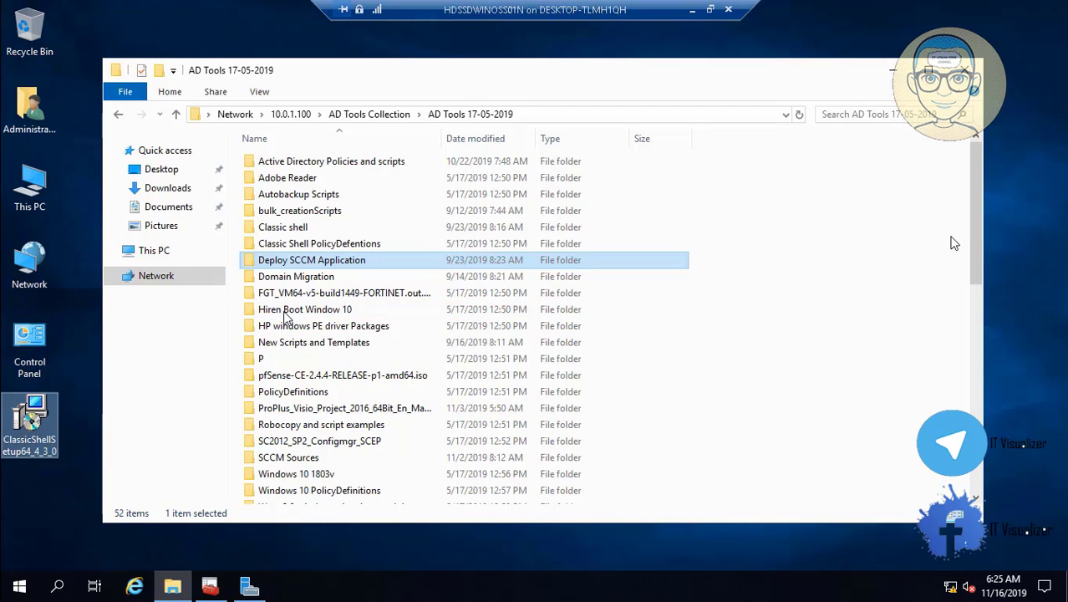
{"action": "left_click_drag", "start_coordinate": [979, 236], "coordinate": [977, 306]}
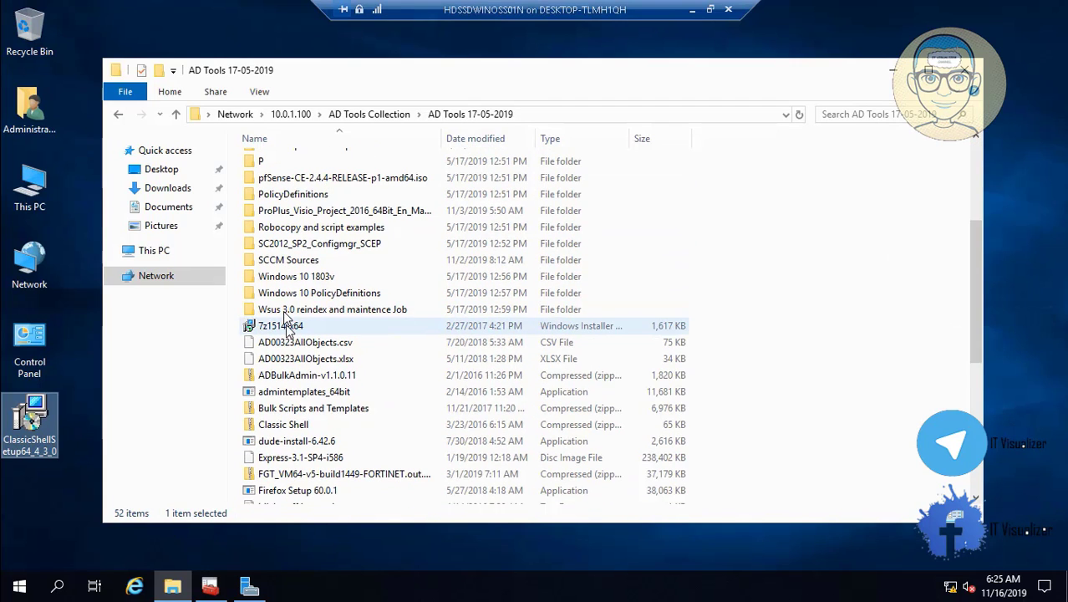
{"action": "right_click", "coordinate": [285, 321]}
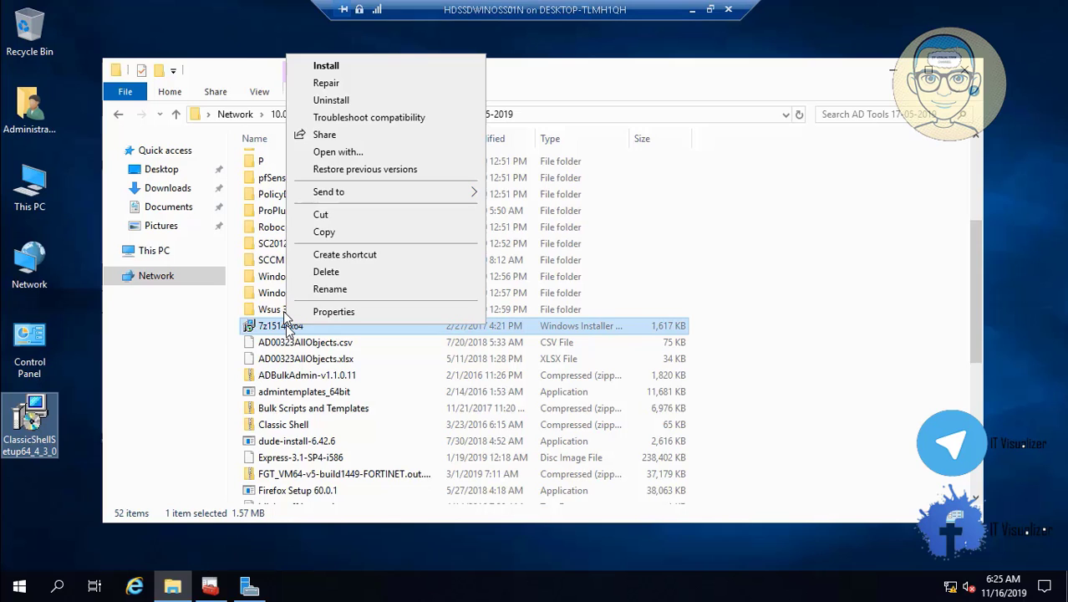
{"action": "left_click", "coordinate": [368, 233]}
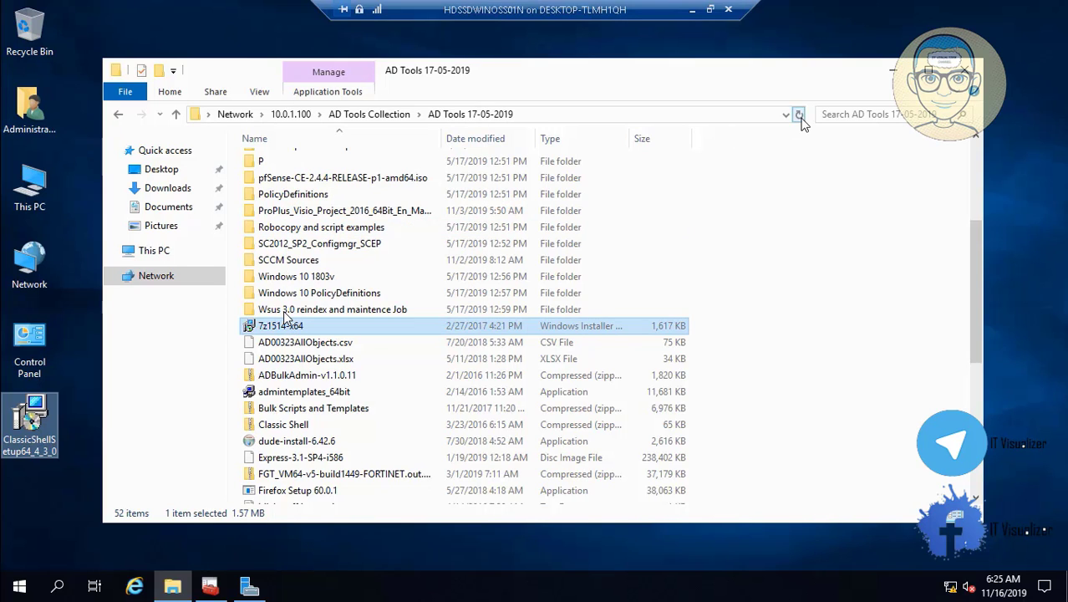
{"action": "left_click", "coordinate": [971, 70]}
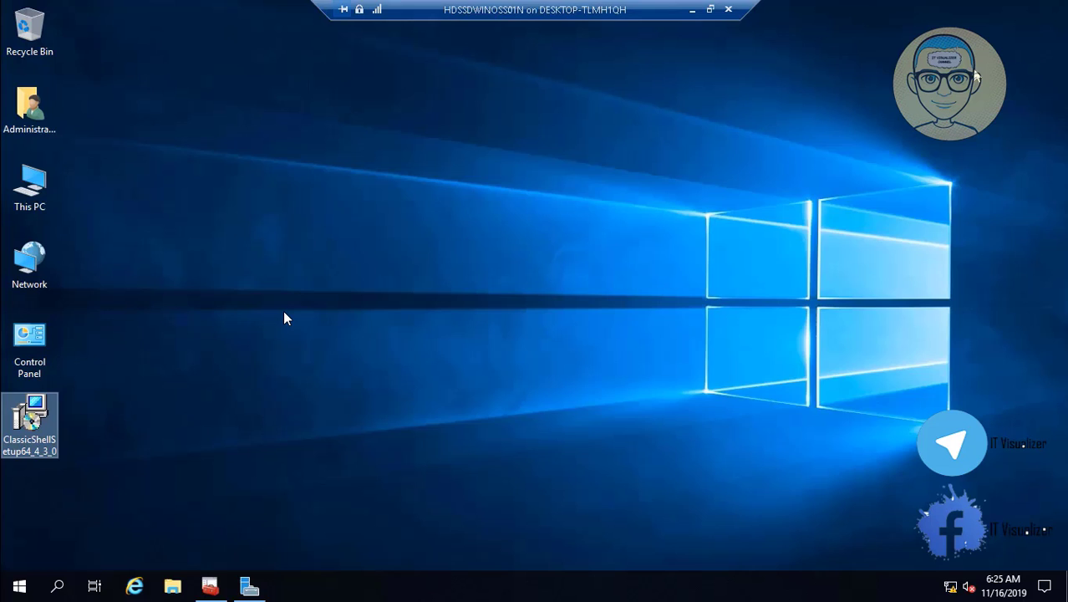
{"action": "right_click", "coordinate": [323, 287]}
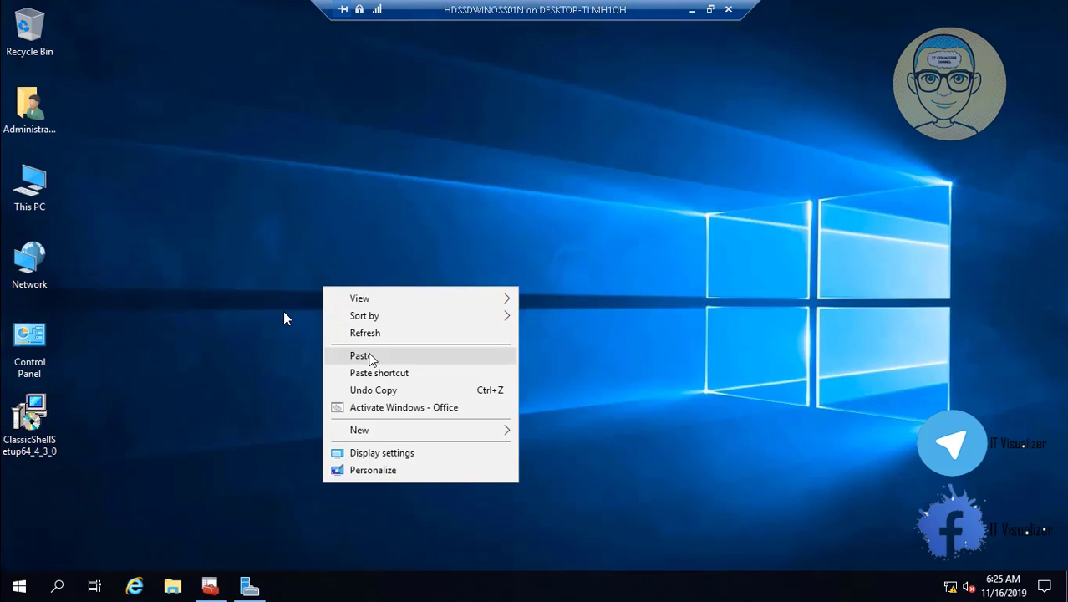
{"action": "left_click", "coordinate": [370, 356]}
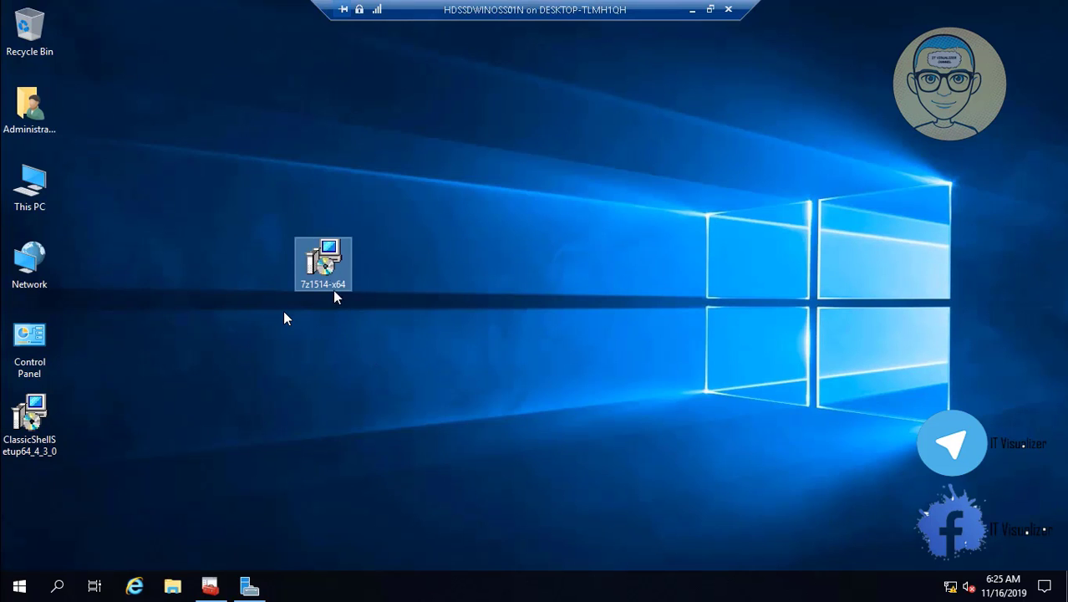
{"action": "left_click", "coordinate": [328, 277]}
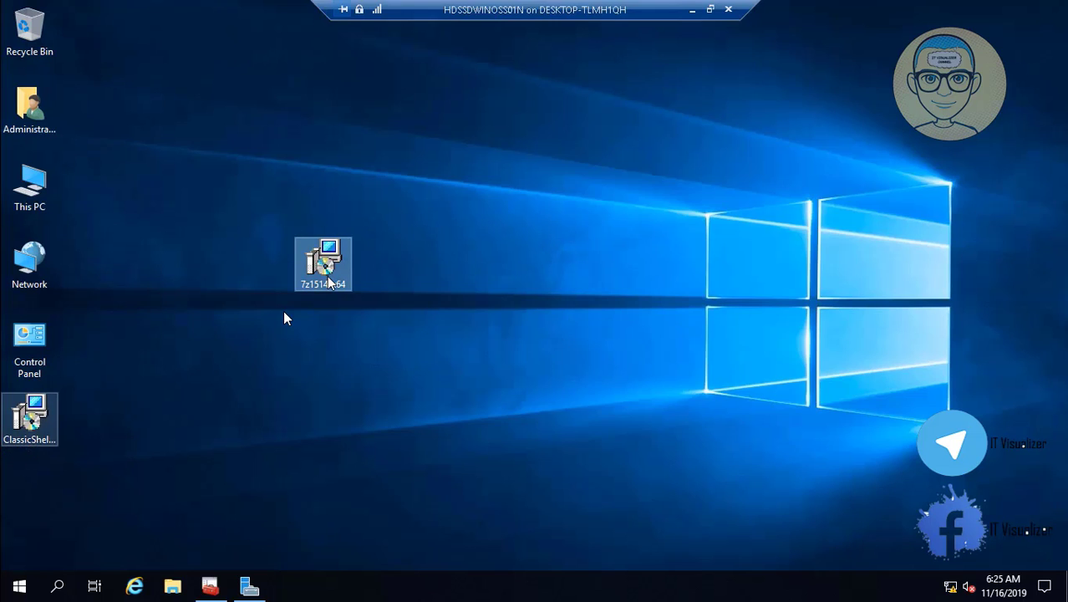
Install 7-Zip 15.14 (x64) from 7z1514-x64, accepting the license and default components.
{"action": "double_click", "coordinate": [327, 275]}
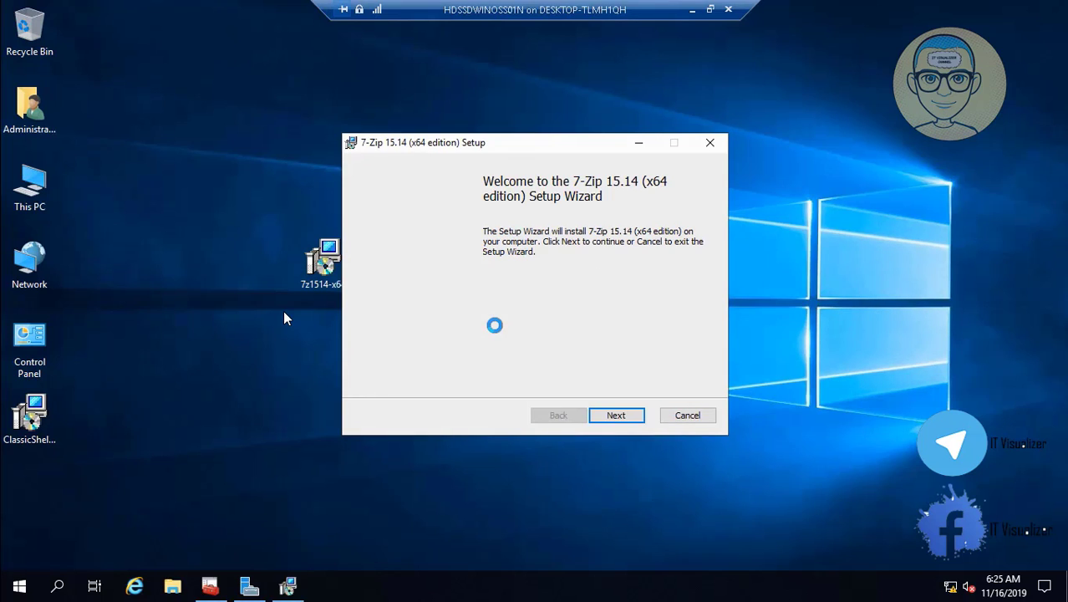
{"action": "left_click", "coordinate": [615, 416]}
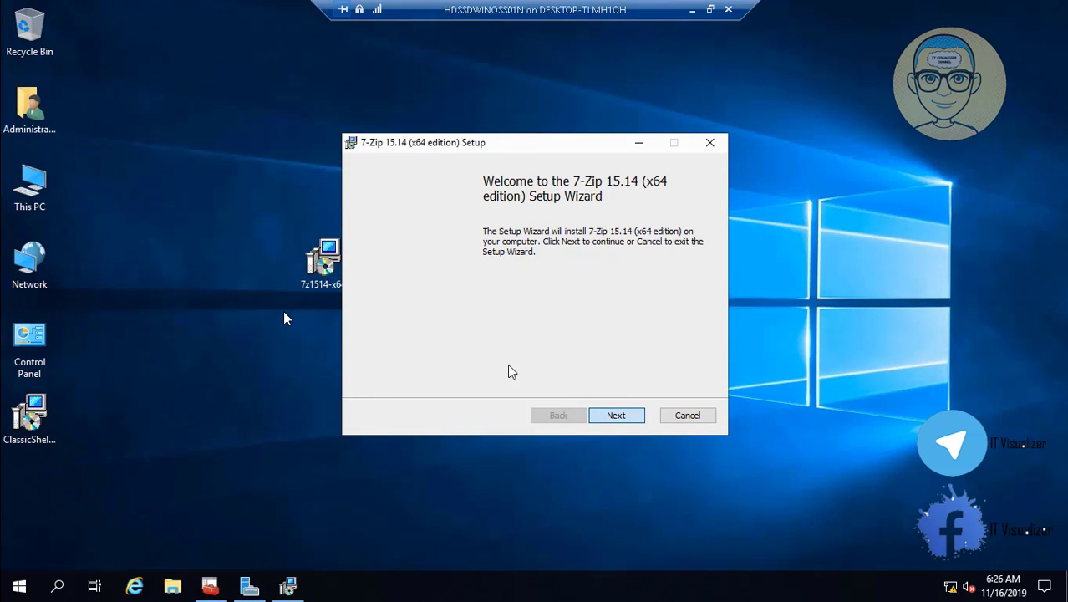
{"action": "left_click", "coordinate": [508, 375]}
{"action": "left_click", "coordinate": [615, 415]}
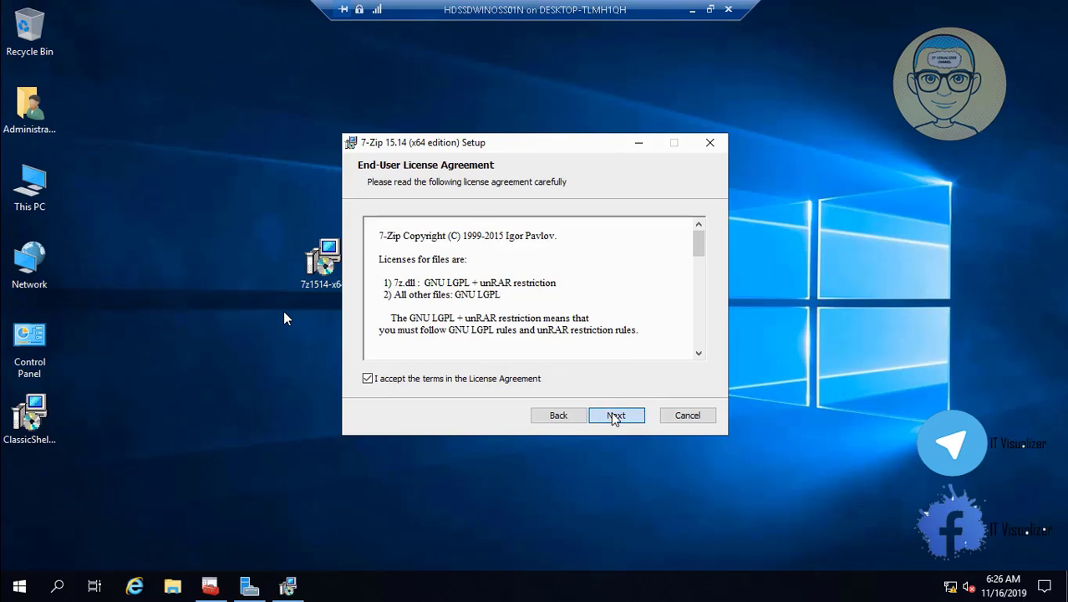
{"action": "left_click", "coordinate": [614, 415]}
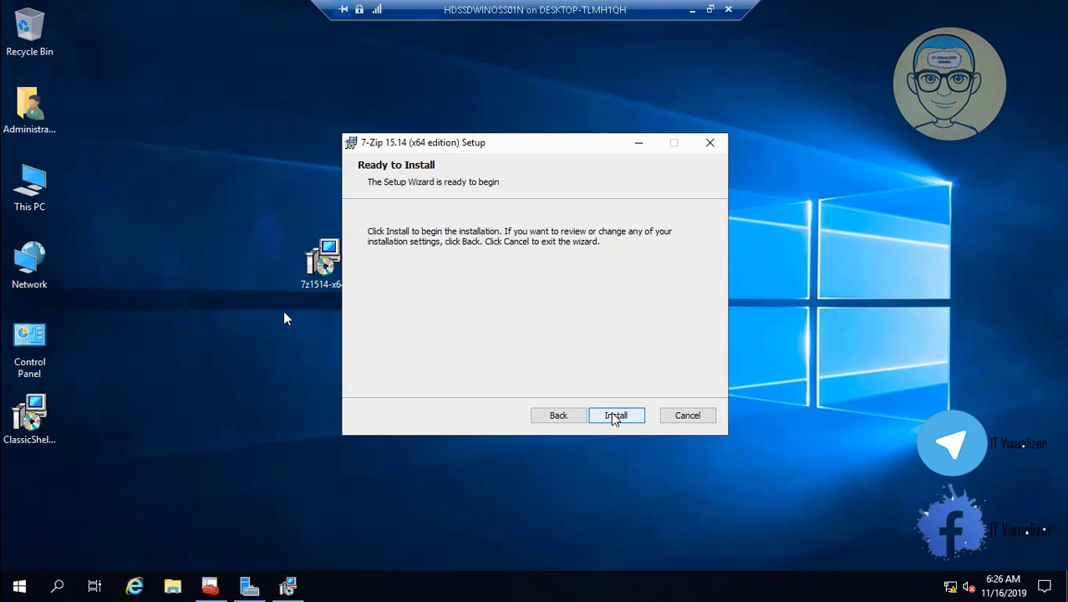
{"action": "left_click", "coordinate": [614, 415]}
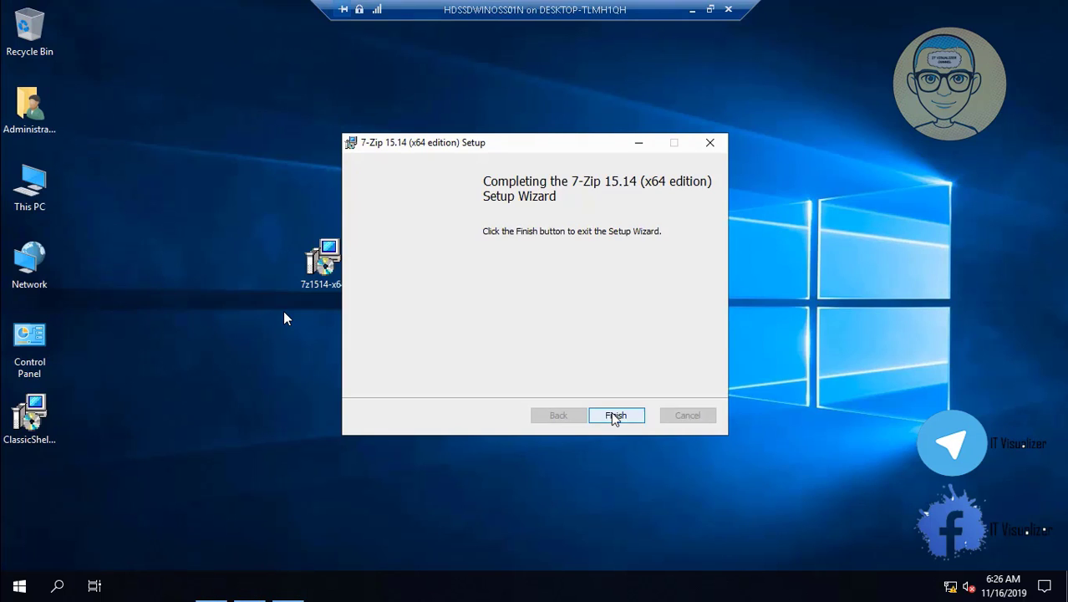
{"action": "left_click", "coordinate": [616, 415]}
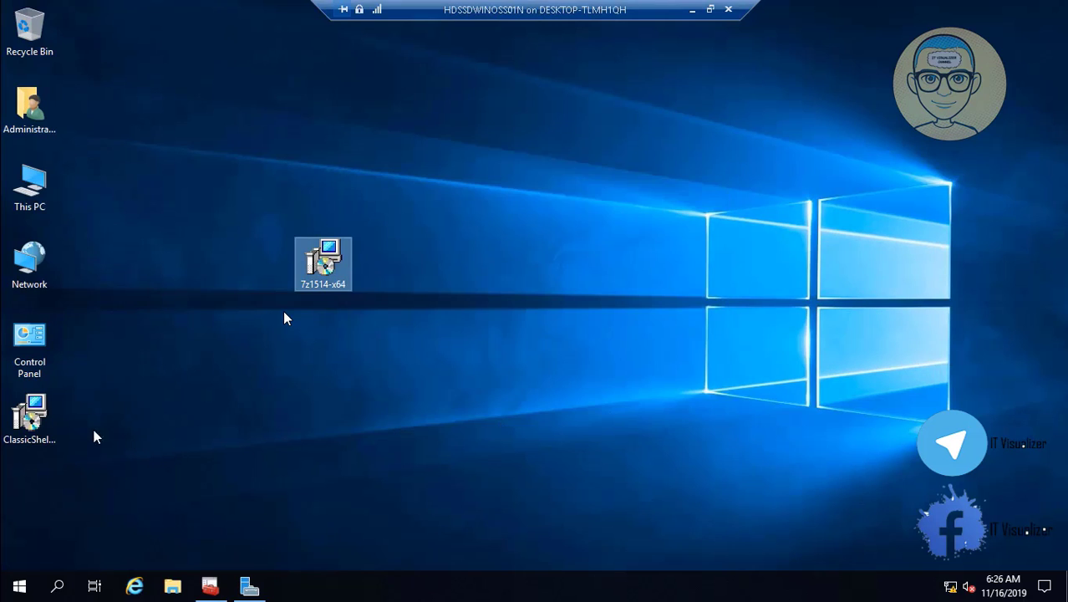
Launch the Classic Shell installer, then start Add Roles and Features in Server Manager.
{"action": "double_click", "coordinate": [37, 418]}
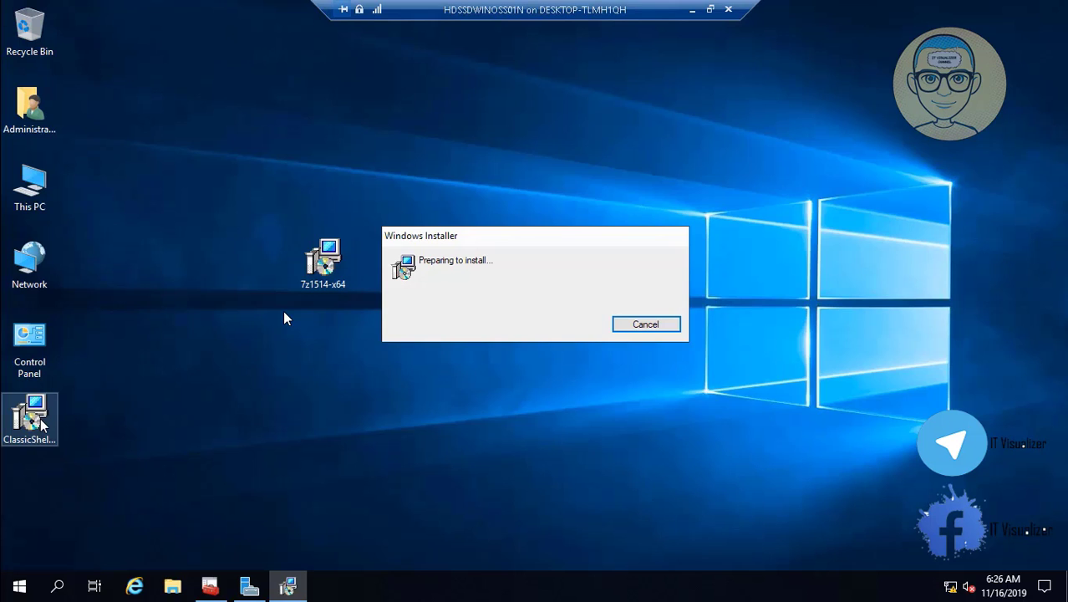
{"action": "left_click", "coordinate": [249, 586]}
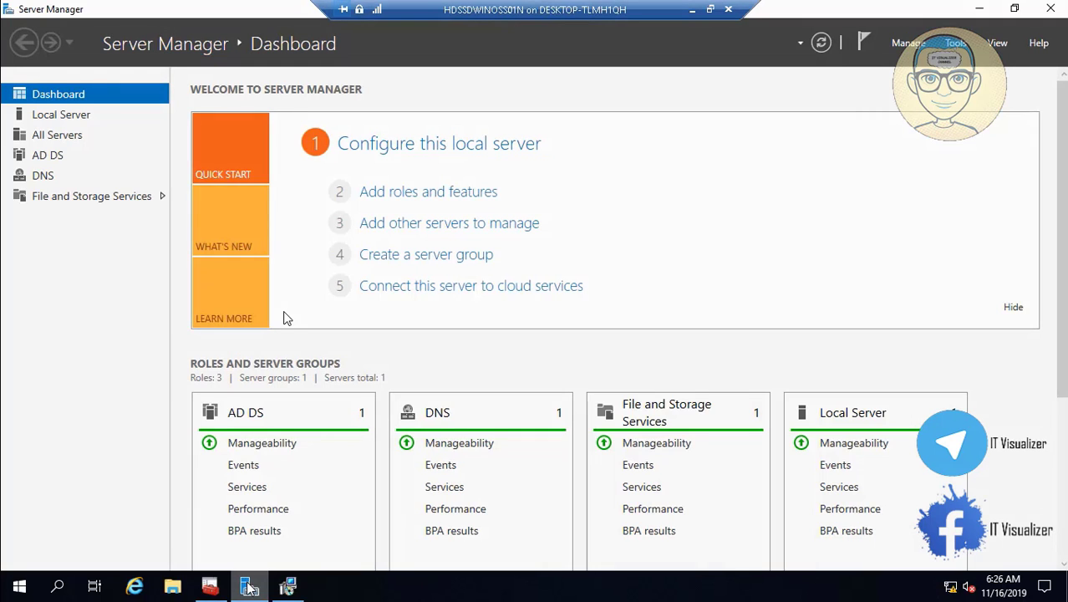
{"action": "left_click", "coordinate": [913, 47]}
{"action": "left_click", "coordinate": [919, 60]}
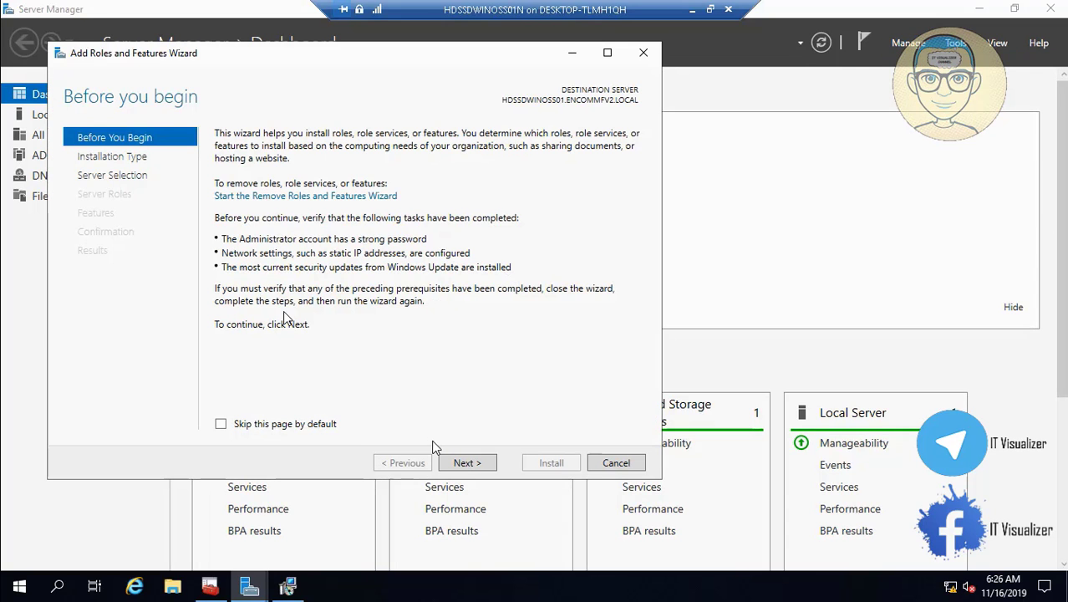
Advance the wizard with role-based installation on the local server to the Features page.
{"action": "left_click", "coordinate": [466, 465]}
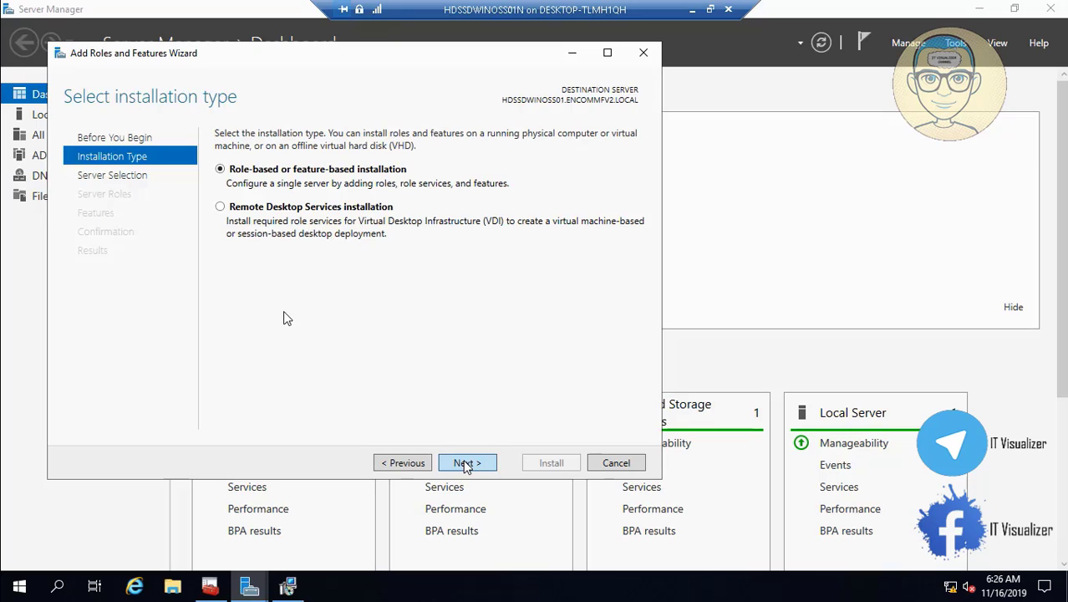
{"action": "left_click", "coordinate": [465, 464]}
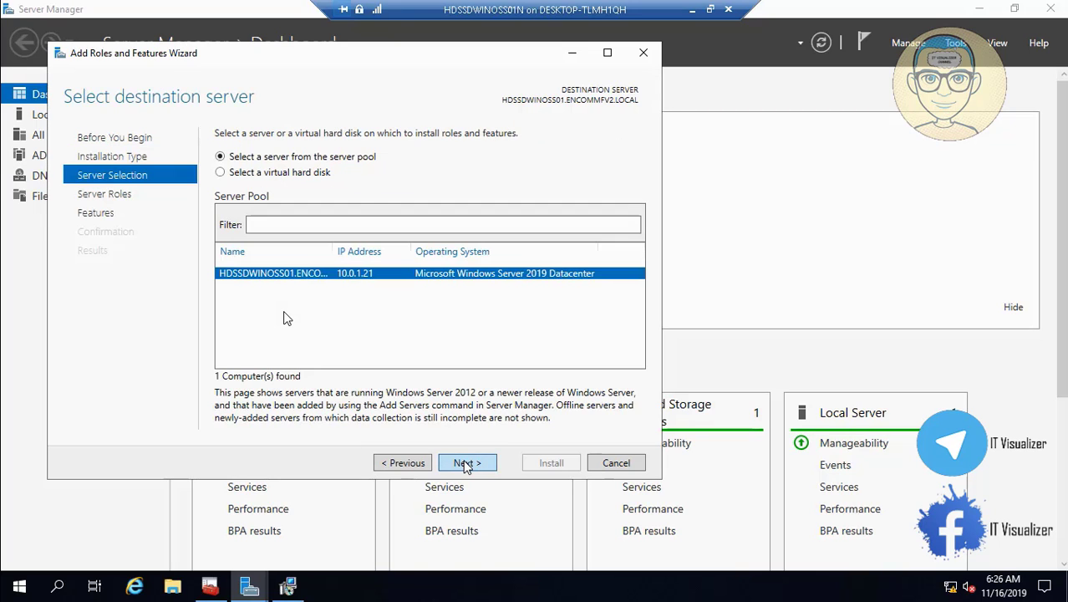
{"action": "left_click", "coordinate": [466, 464]}
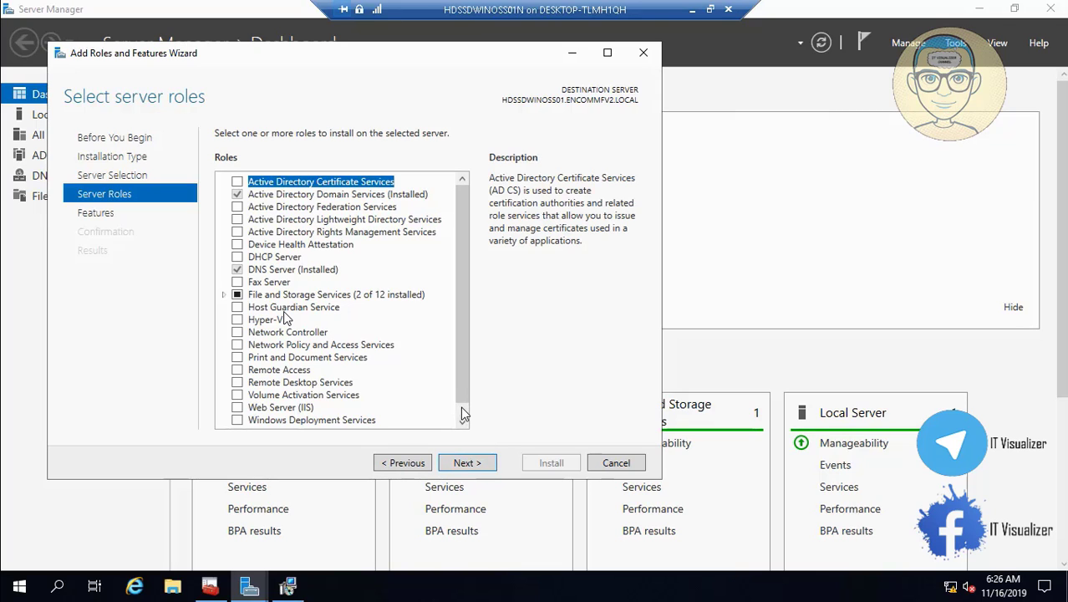
{"action": "left_click", "coordinate": [462, 410]}
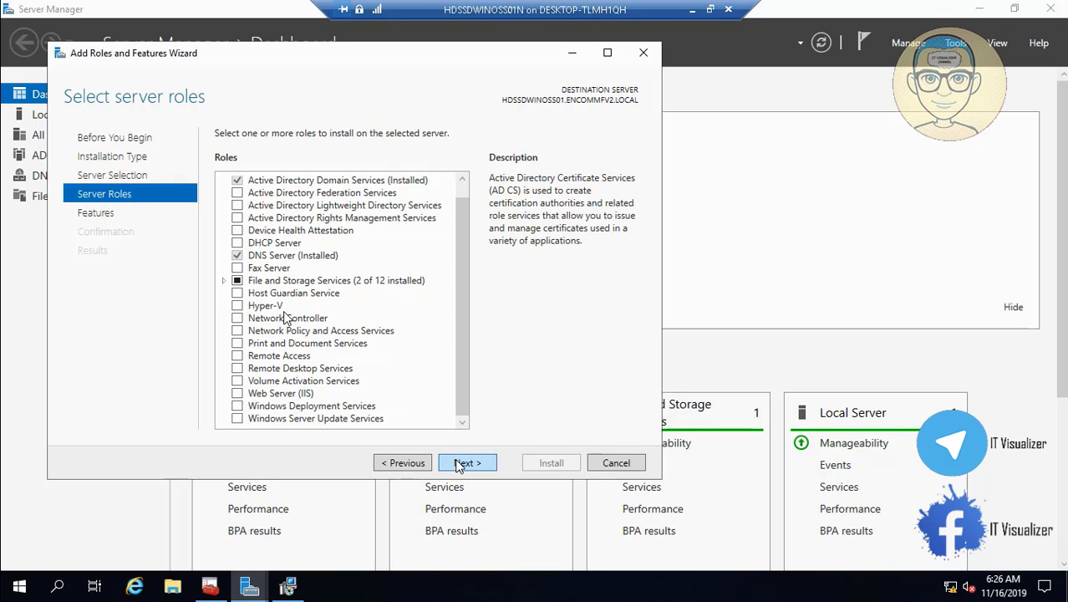
{"action": "left_click", "coordinate": [465, 463]}
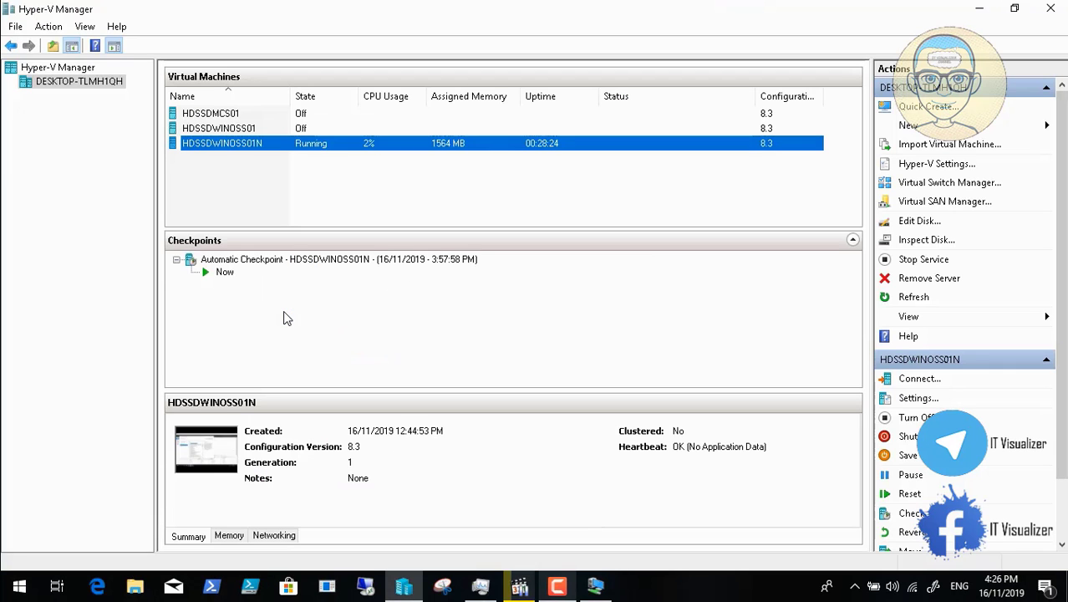
Return to the Classic Shell Setup window in the server session.
{"action": "left_click", "coordinate": [560, 586]}
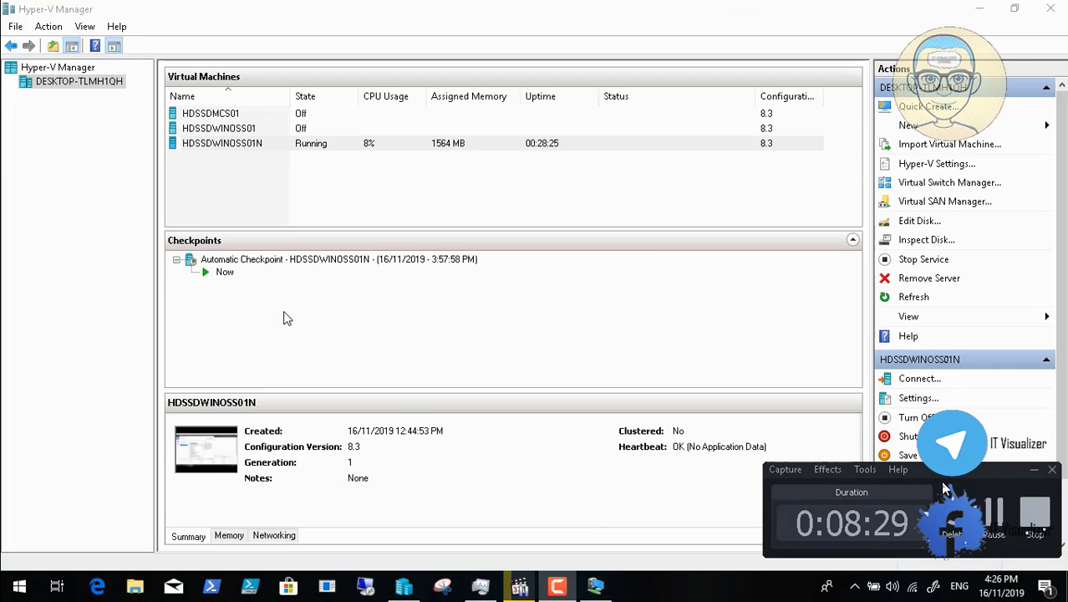
{"action": "left_click", "coordinate": [995, 508]}
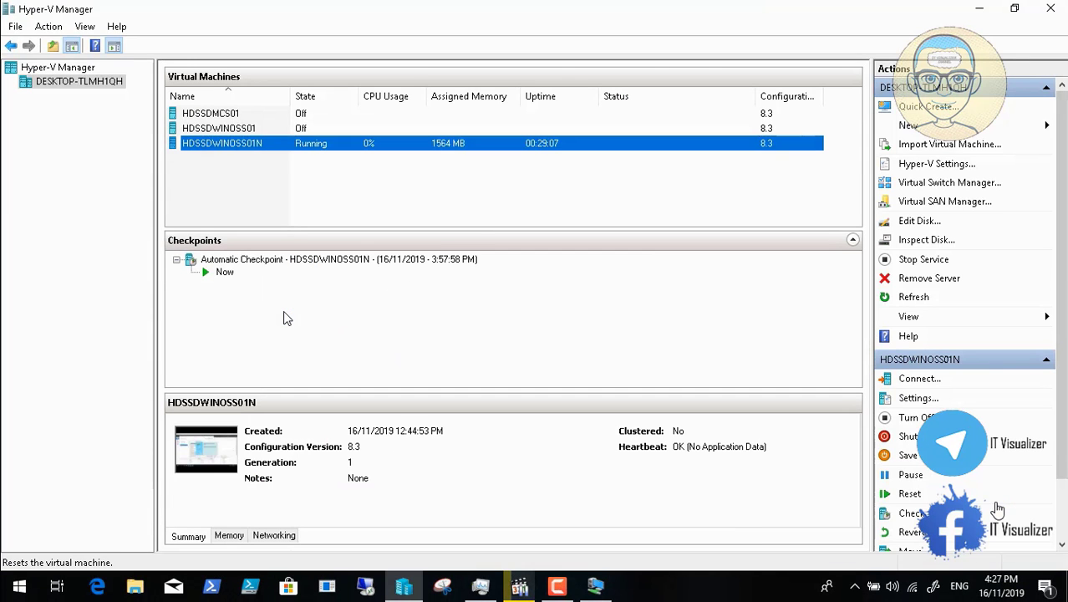
{"action": "left_click", "coordinate": [595, 590]}
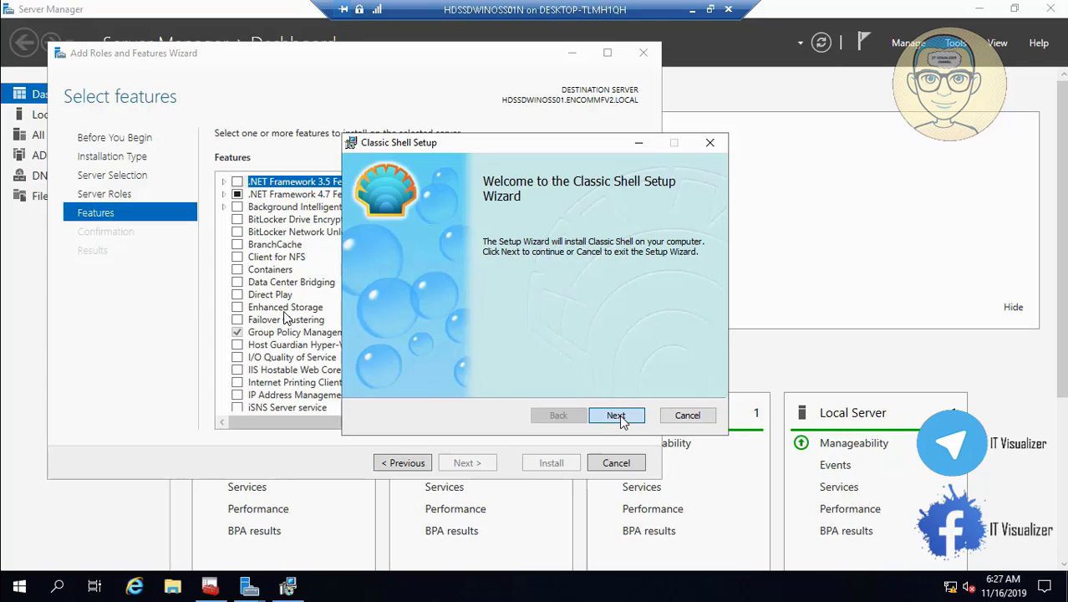
Accept the Classic Shell license and install it with its default components.
{"action": "left_click", "coordinate": [619, 415]}
{"action": "left_click", "coordinate": [451, 378]}
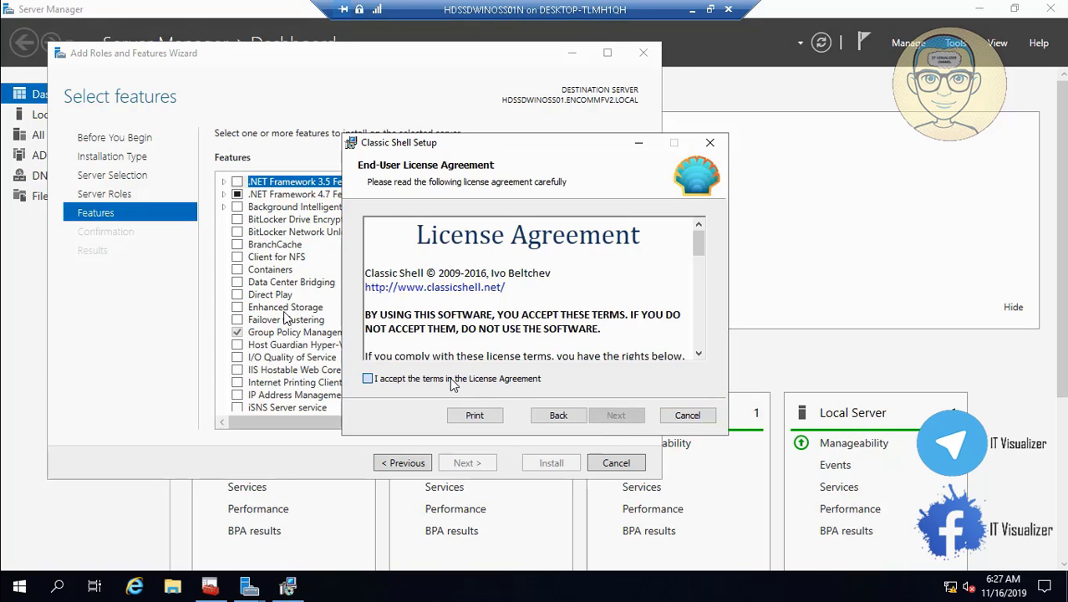
{"action": "left_click", "coordinate": [611, 415]}
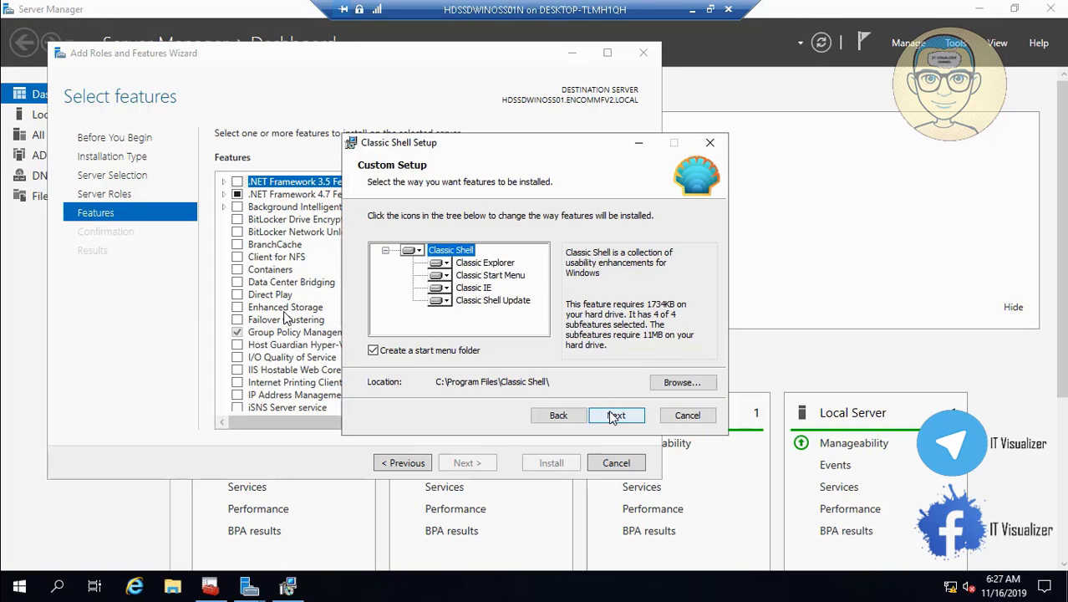
{"action": "left_click", "coordinate": [614, 415]}
{"action": "left_click", "coordinate": [614, 415]}
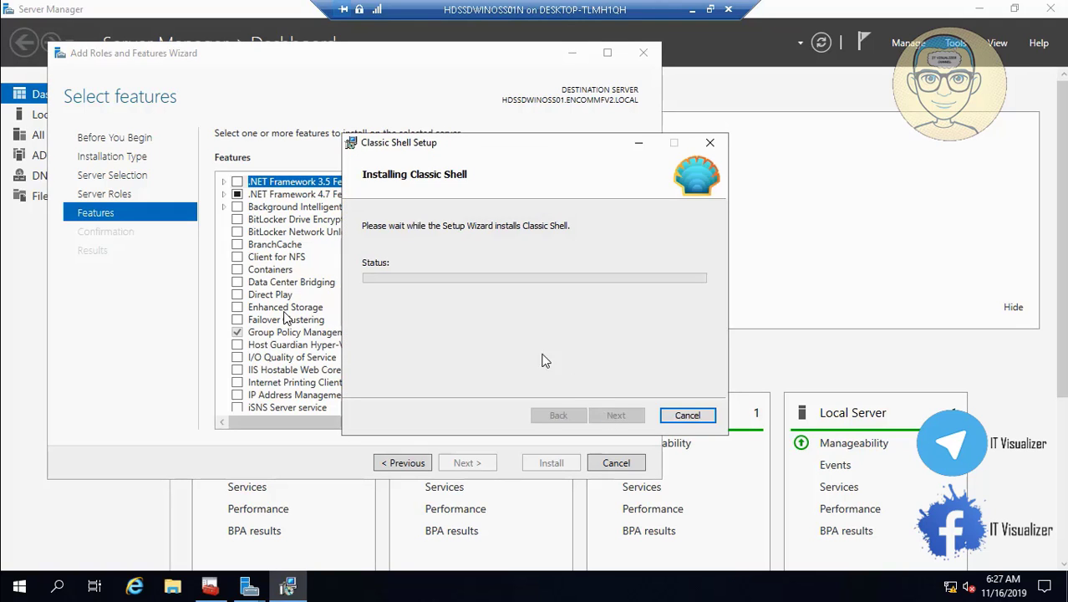
{"action": "left_click", "coordinate": [259, 445]}
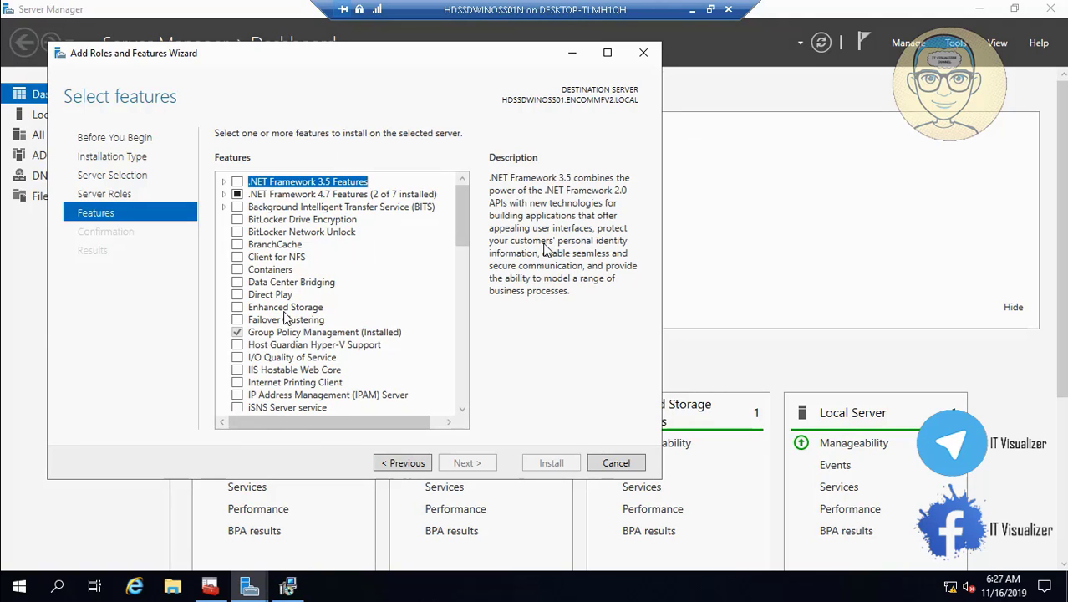
Select the WINS Server feature with its WINS Server Tools and start installing it.
{"action": "left_click_drag", "start_coordinate": [460, 225], "coordinate": [470, 403]}
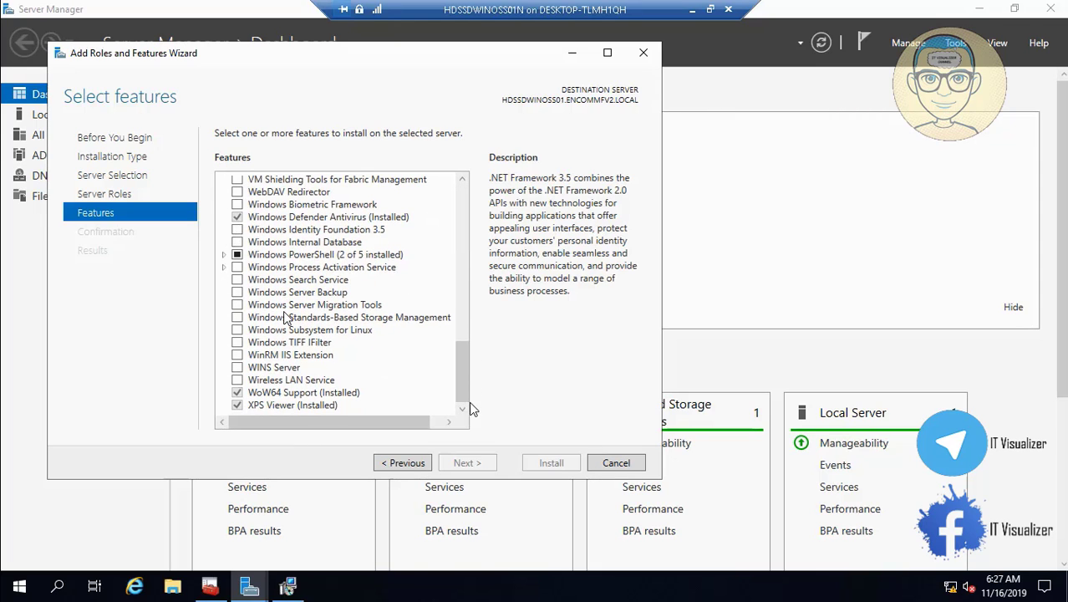
{"action": "left_click", "coordinate": [239, 368]}
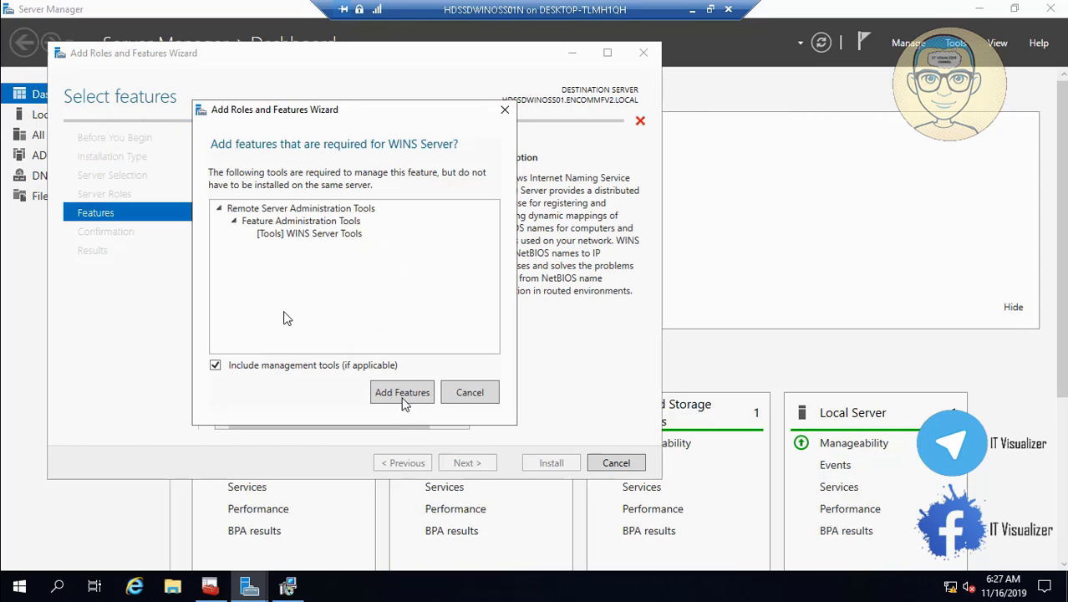
{"action": "left_click", "coordinate": [411, 388]}
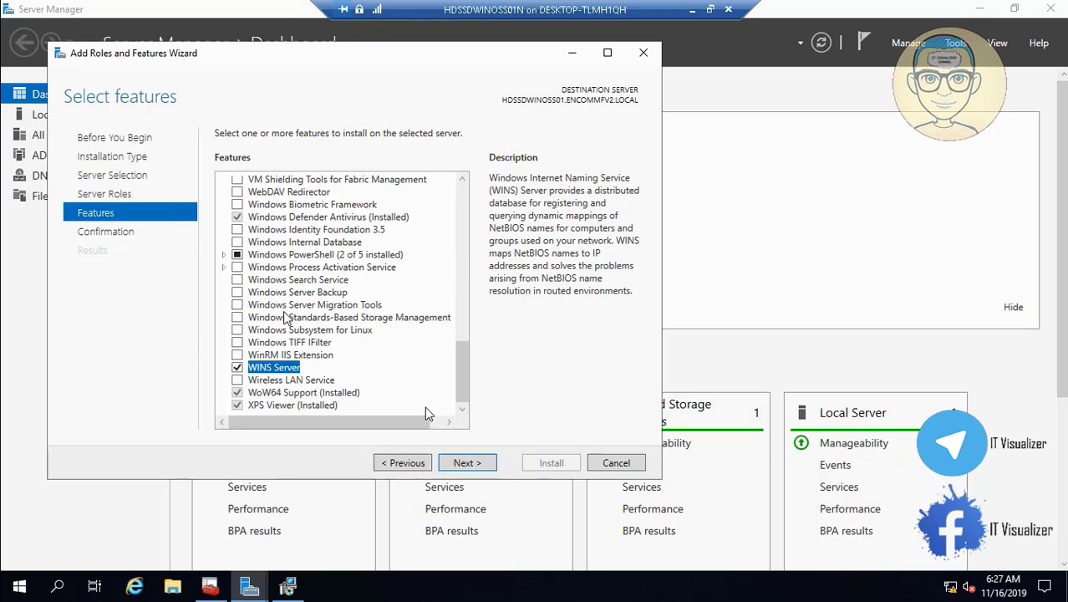
{"action": "left_click", "coordinate": [477, 464]}
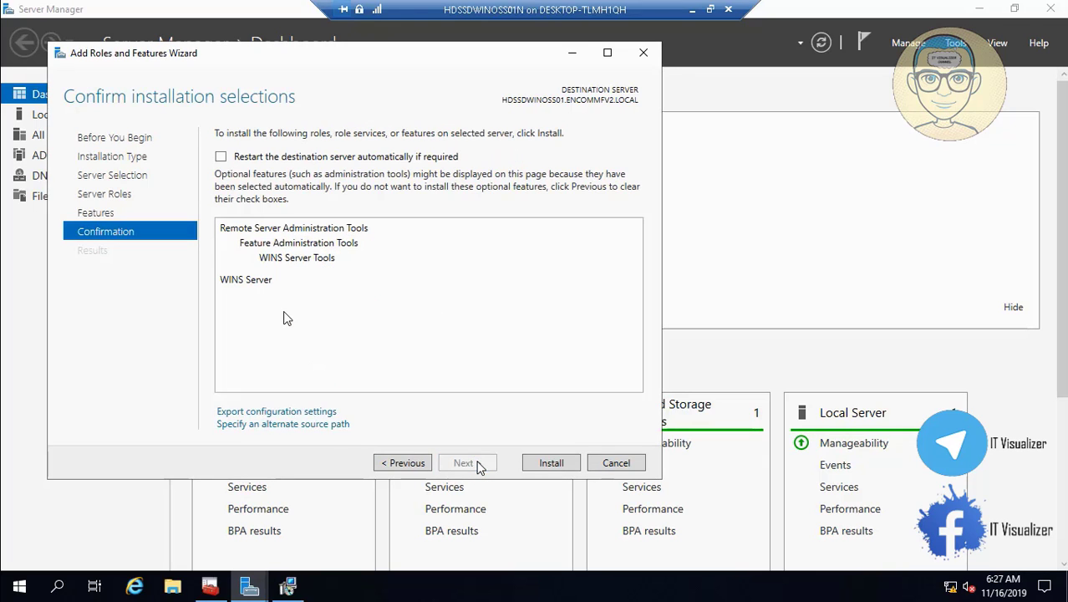
{"action": "left_click", "coordinate": [550, 464]}
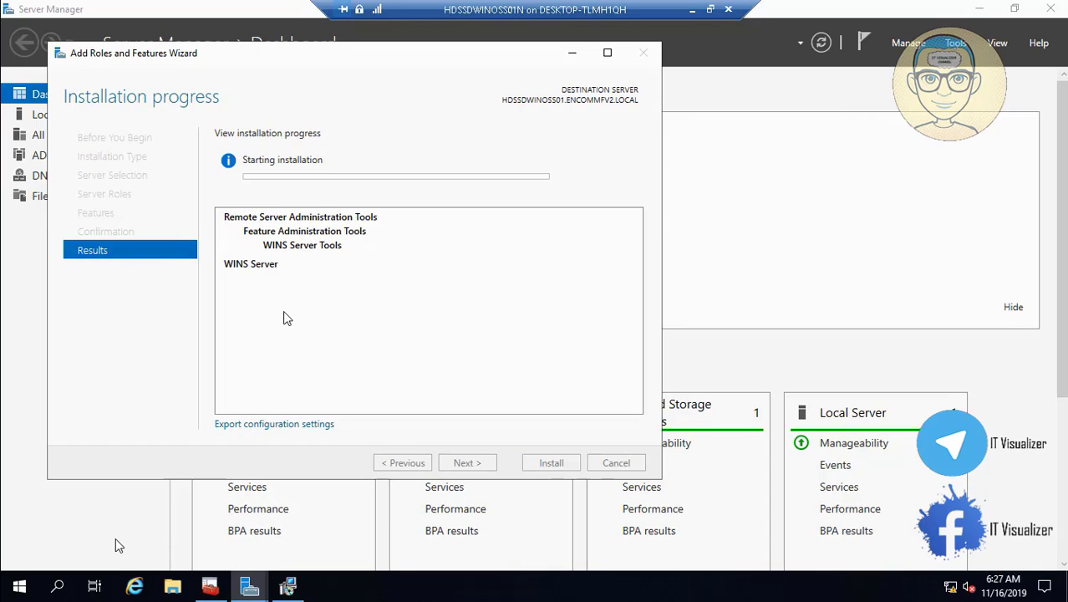
Start HDSSDWINOSS01 from its last state, then return to the server session window.
{"action": "left_click", "coordinate": [691, 10]}
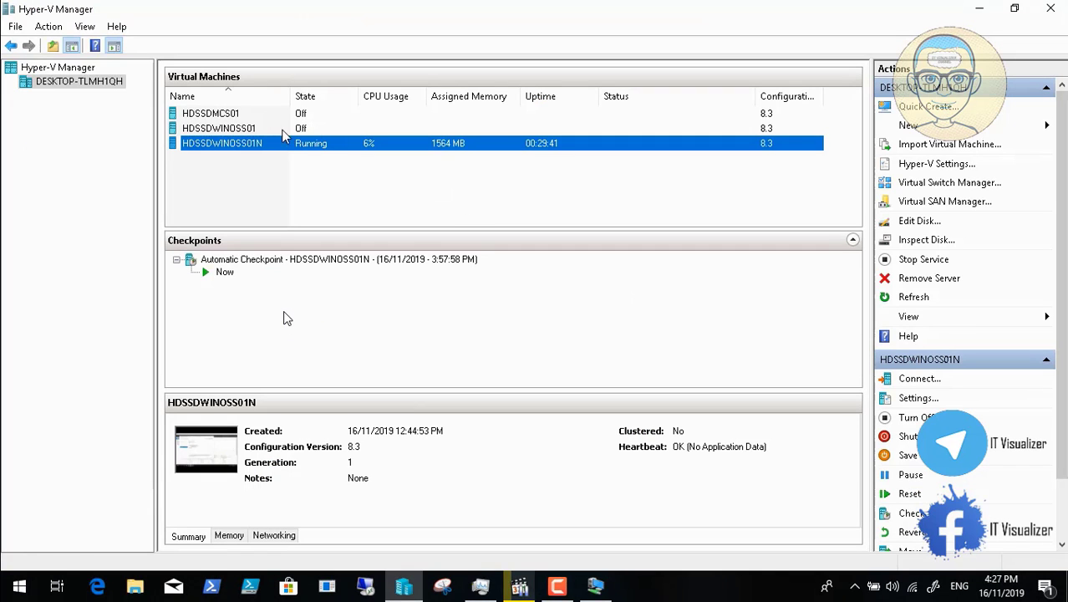
{"action": "left_click", "coordinate": [241, 129]}
{"action": "right_click", "coordinate": [241, 128]}
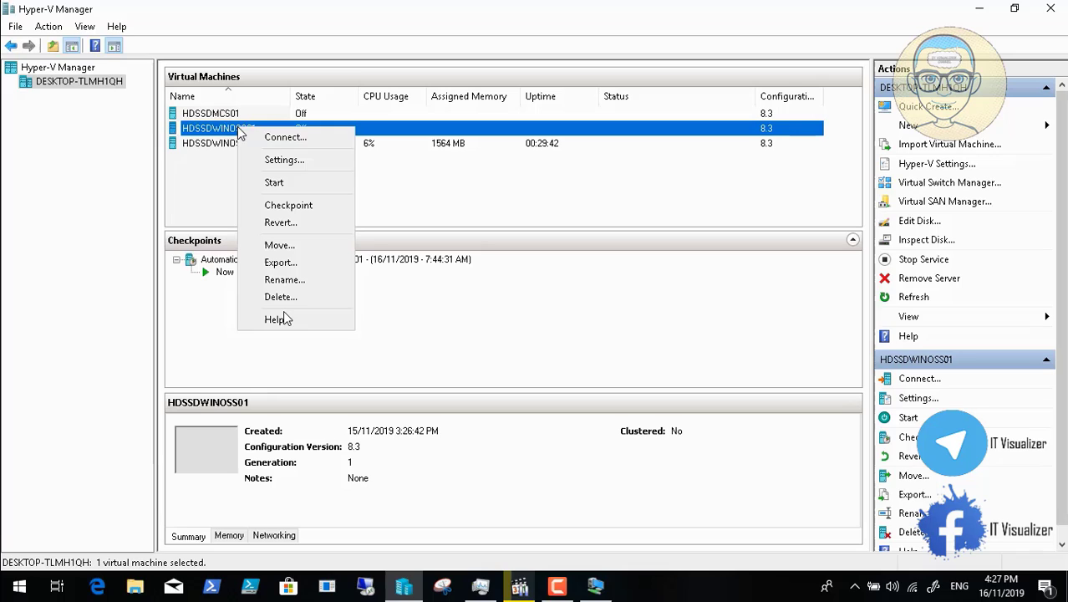
{"action": "left_click", "coordinate": [284, 181]}
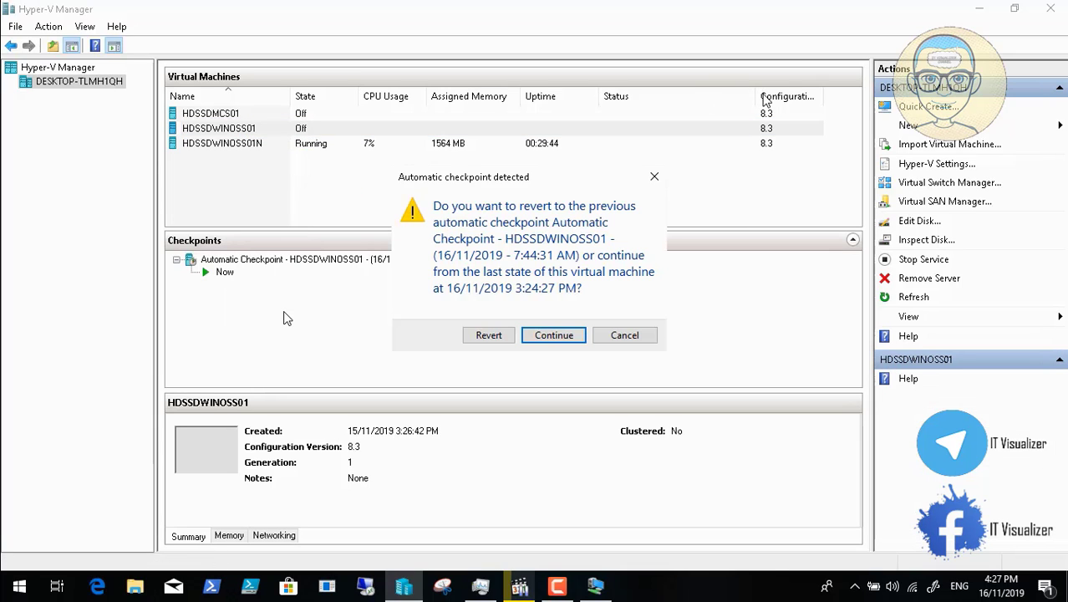
{"action": "left_click", "coordinate": [553, 335]}
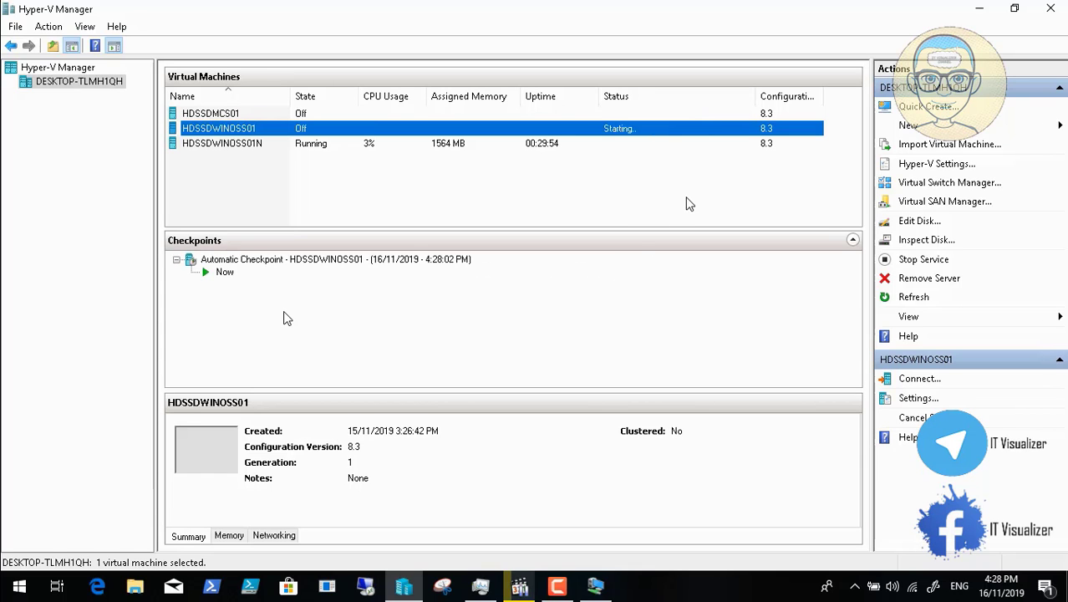
{"action": "left_click", "coordinate": [979, 9]}
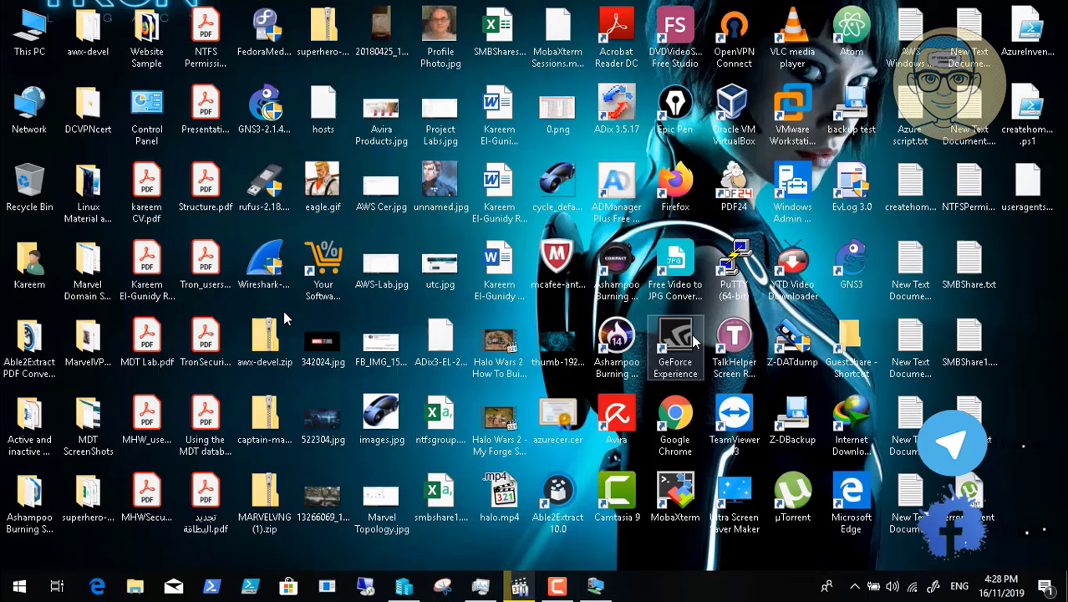
{"action": "left_click", "coordinate": [595, 585]}
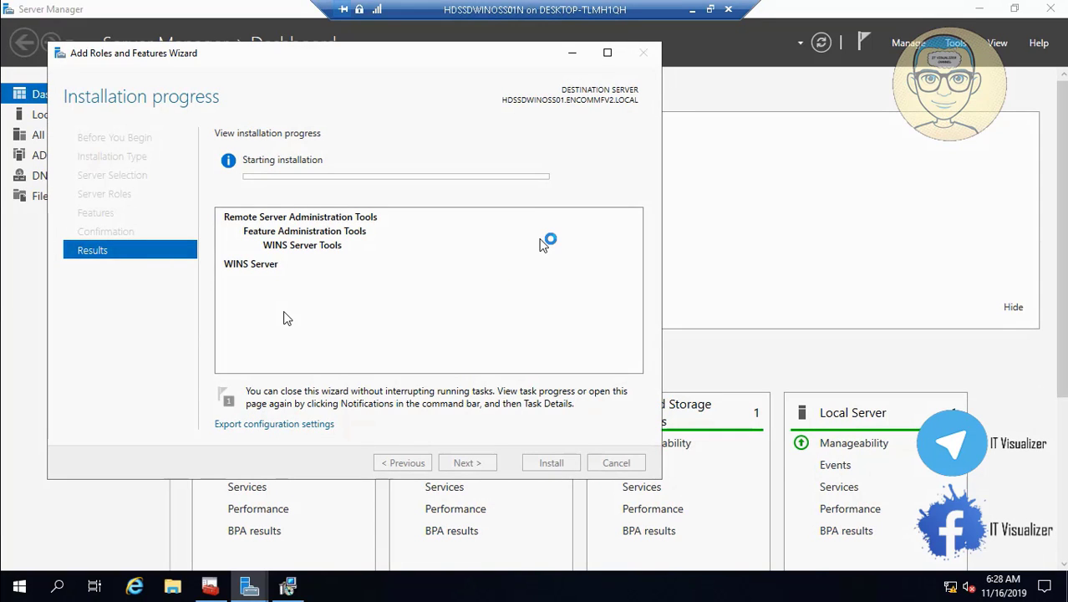
Finish the Classic Shell installation without viewing the readme file.
{"action": "left_click", "coordinate": [289, 587]}
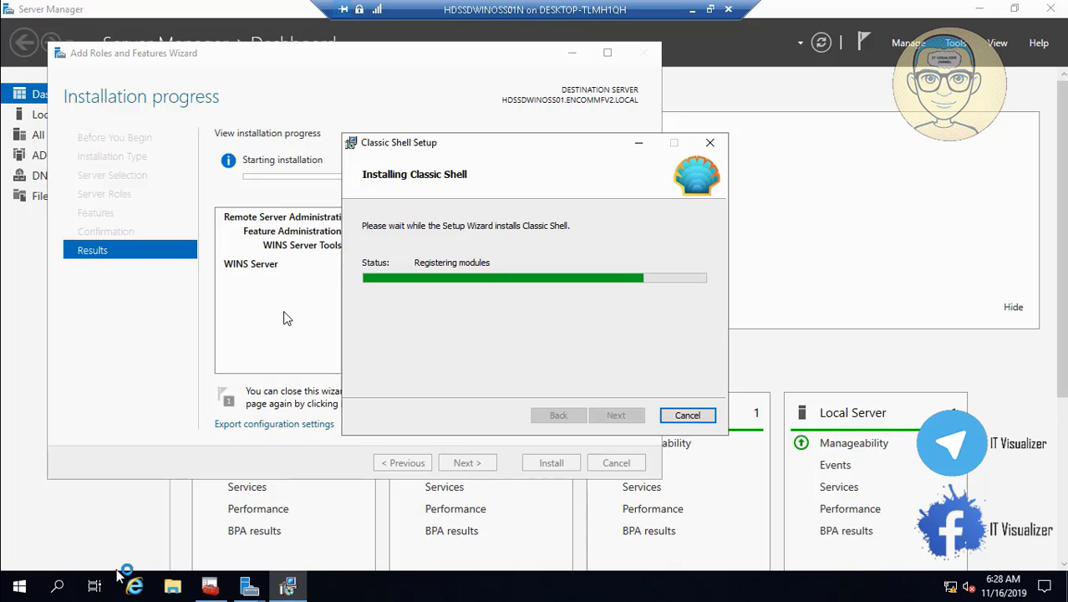
{"action": "right_click", "coordinate": [18, 586]}
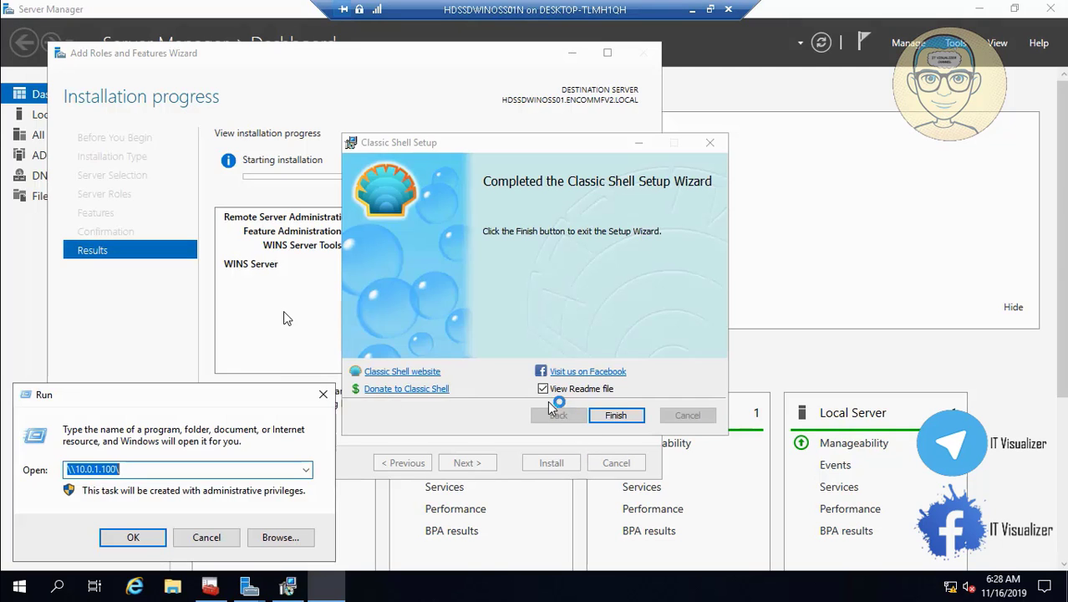
{"action": "left_click", "coordinate": [543, 389]}
{"action": "left_click", "coordinate": [616, 415]}
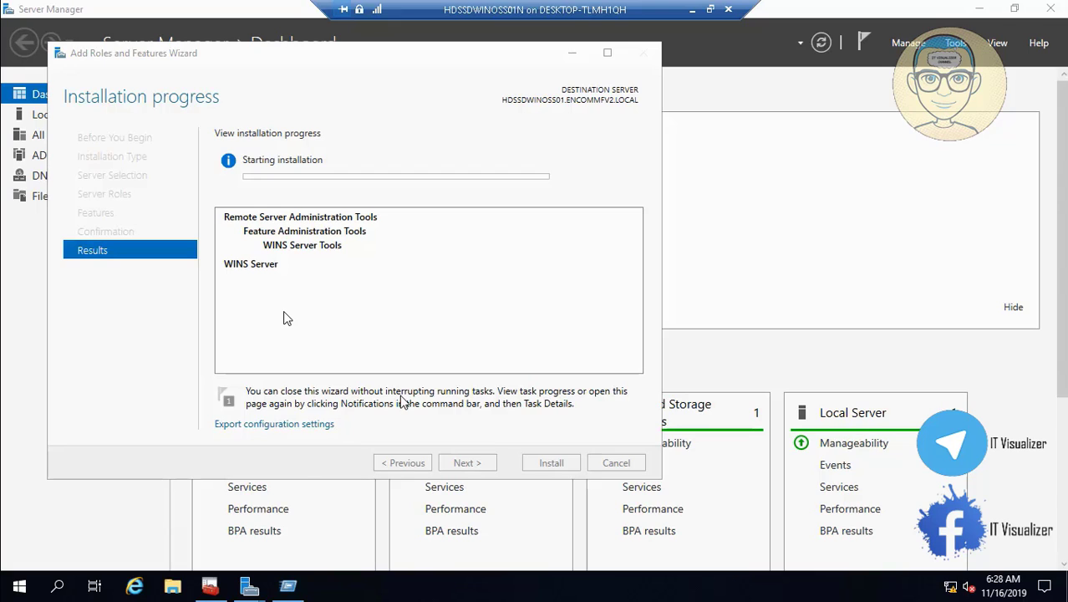
In Classic Start Menu settings, make right-clicking Start open the Win+X menu and save.
{"action": "right_click", "coordinate": [17, 590]}
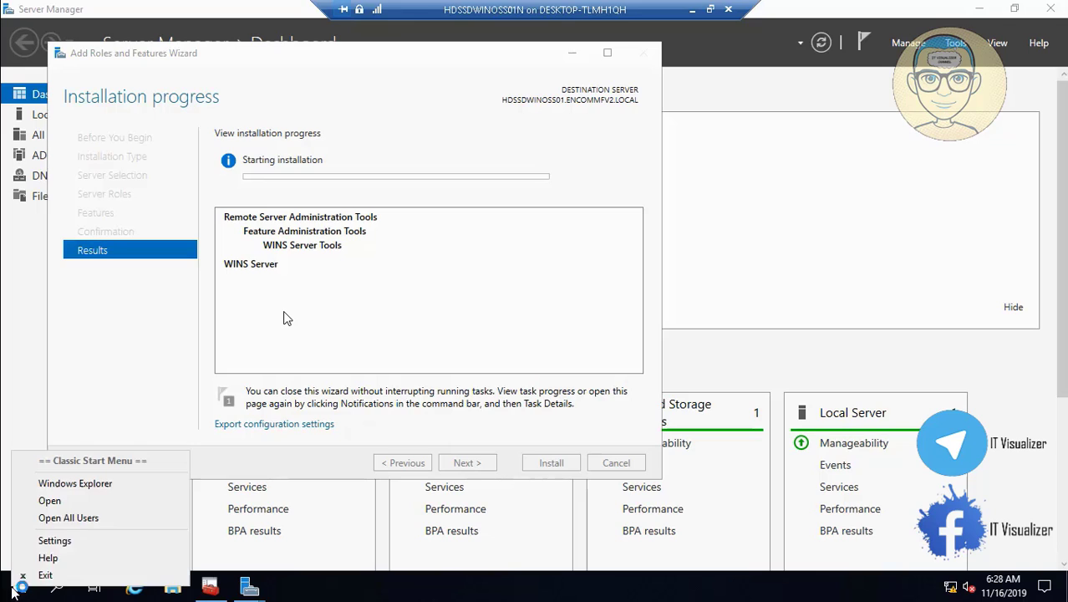
{"action": "left_click", "coordinate": [74, 541]}
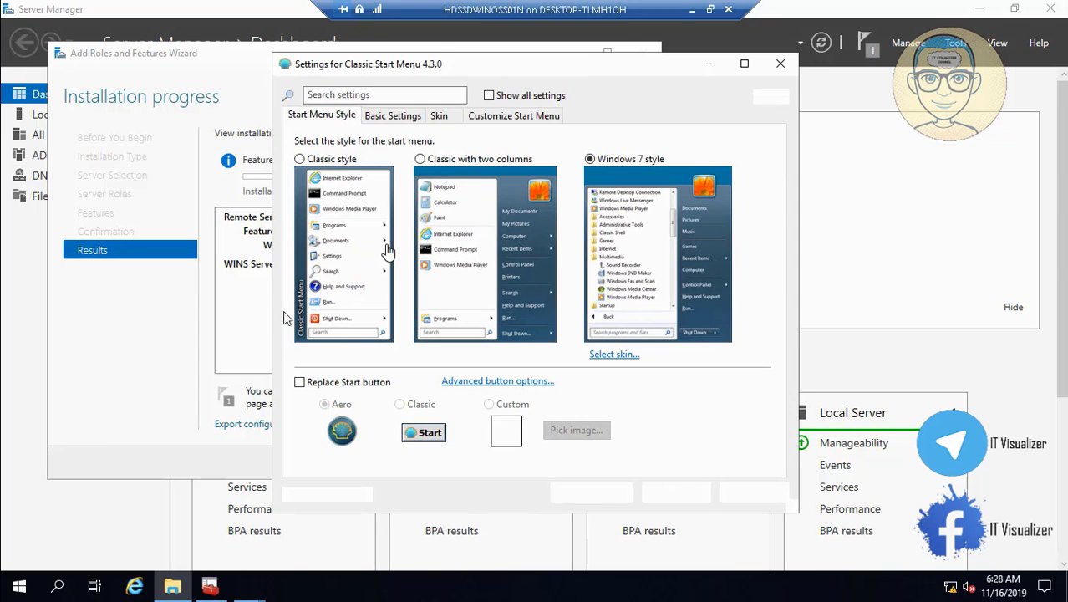
{"action": "left_click", "coordinate": [489, 97]}
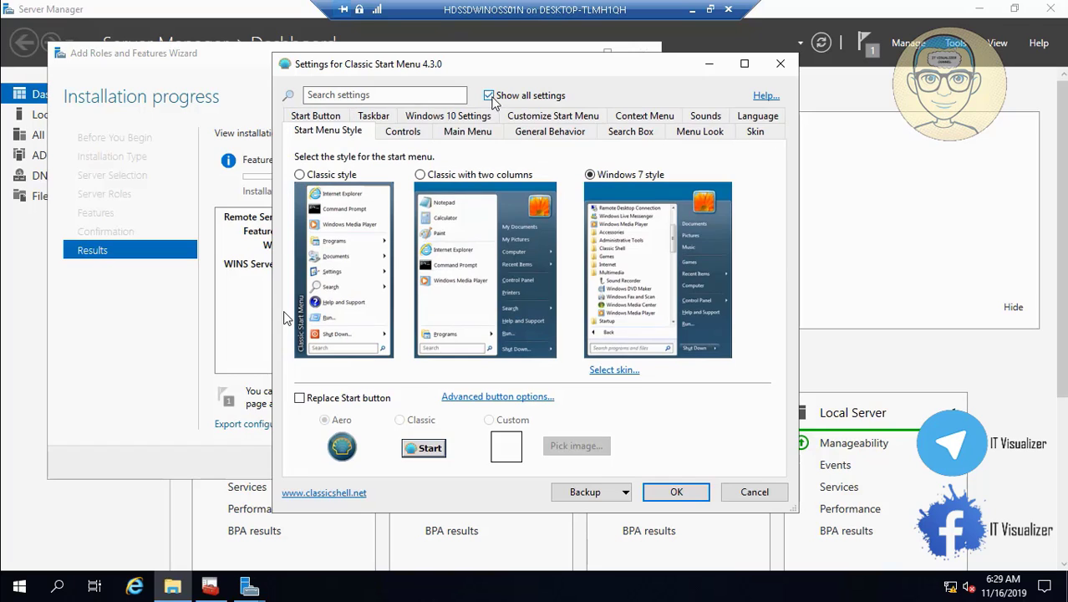
{"action": "left_click", "coordinate": [405, 133]}
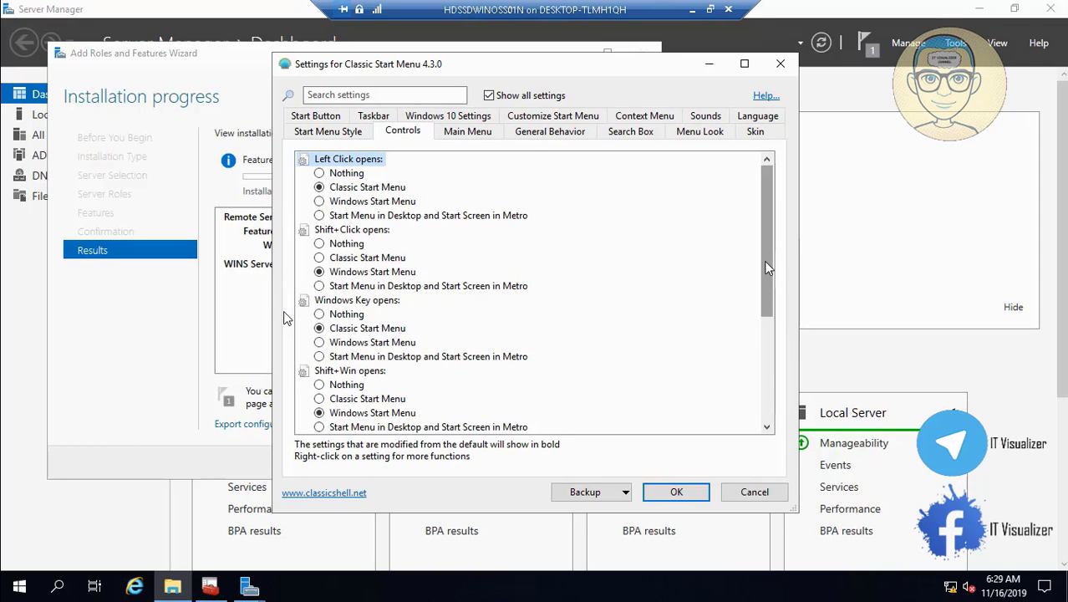
{"action": "left_click_drag", "start_coordinate": [764, 261], "coordinate": [764, 364]}
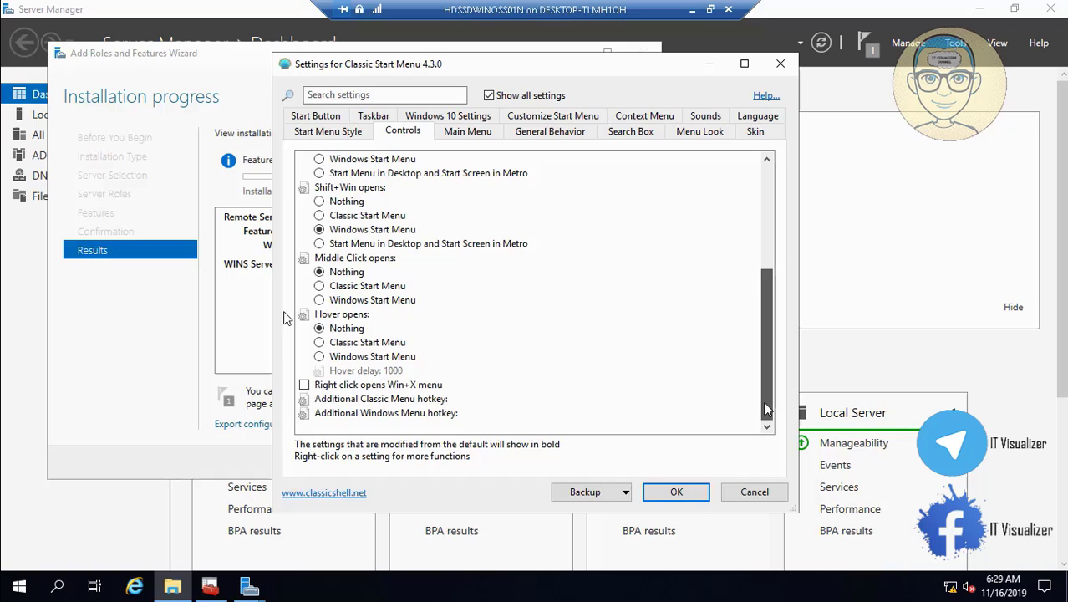
{"action": "left_click", "coordinate": [304, 384]}
{"action": "left_click", "coordinate": [683, 489]}
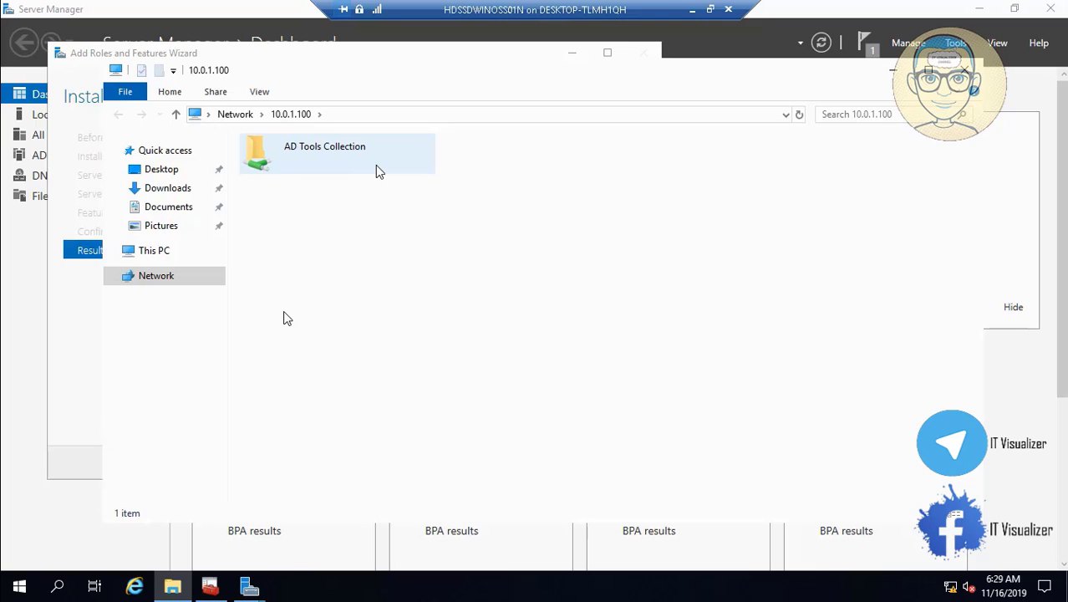
Copy the Marvel Group Policies Template ADMX folder from AD Tools Collection > Marvel Domain Google.
{"action": "double_click", "coordinate": [334, 162]}
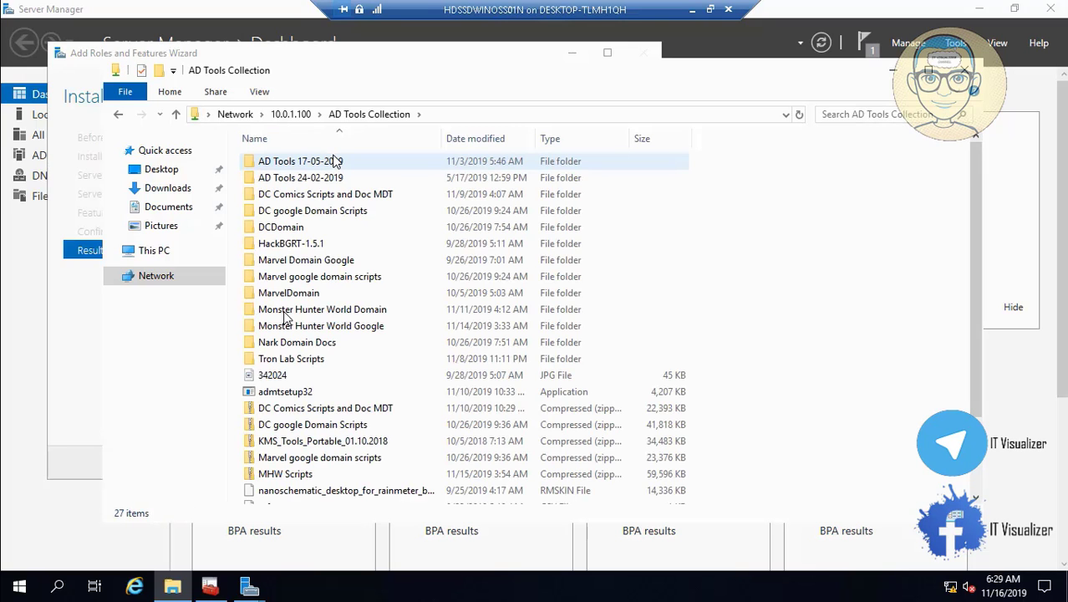
{"action": "double_click", "coordinate": [346, 261]}
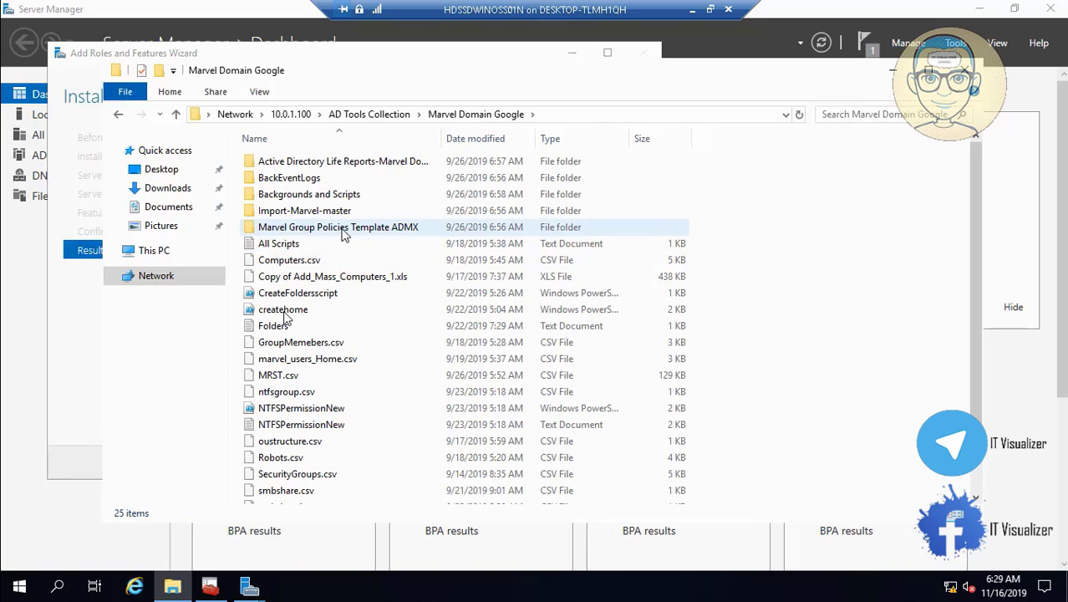
{"action": "left_click", "coordinate": [342, 229]}
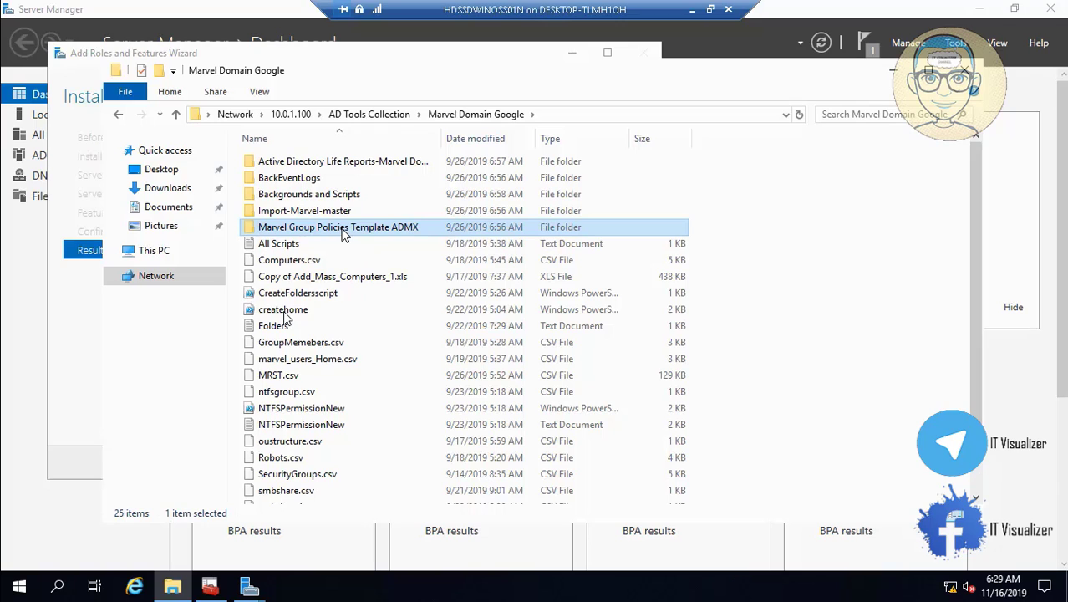
{"action": "right_click", "coordinate": [343, 234]}
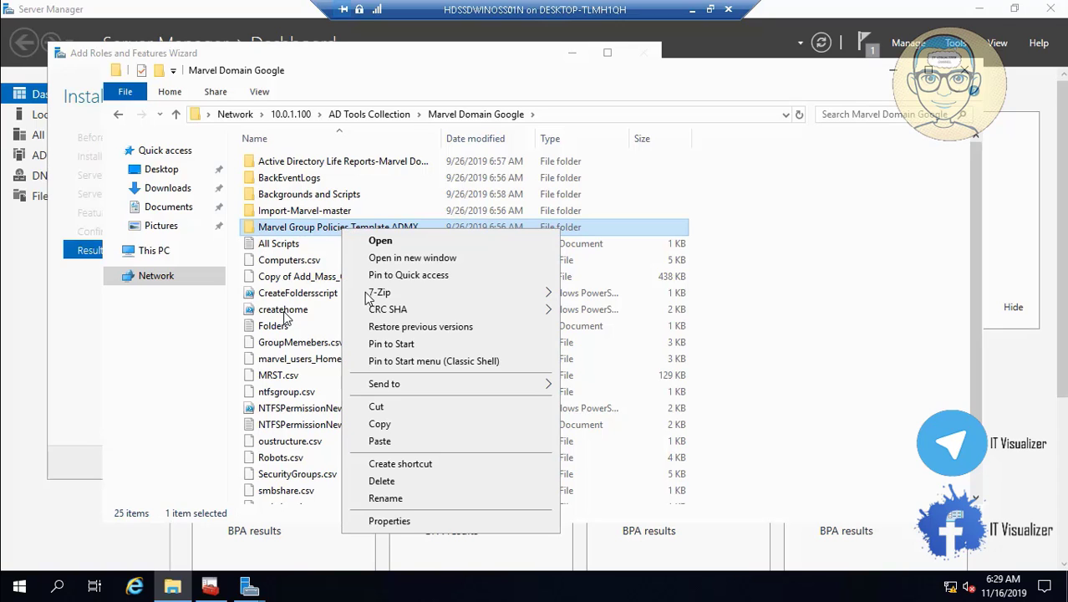
{"action": "left_click", "coordinate": [393, 426]}
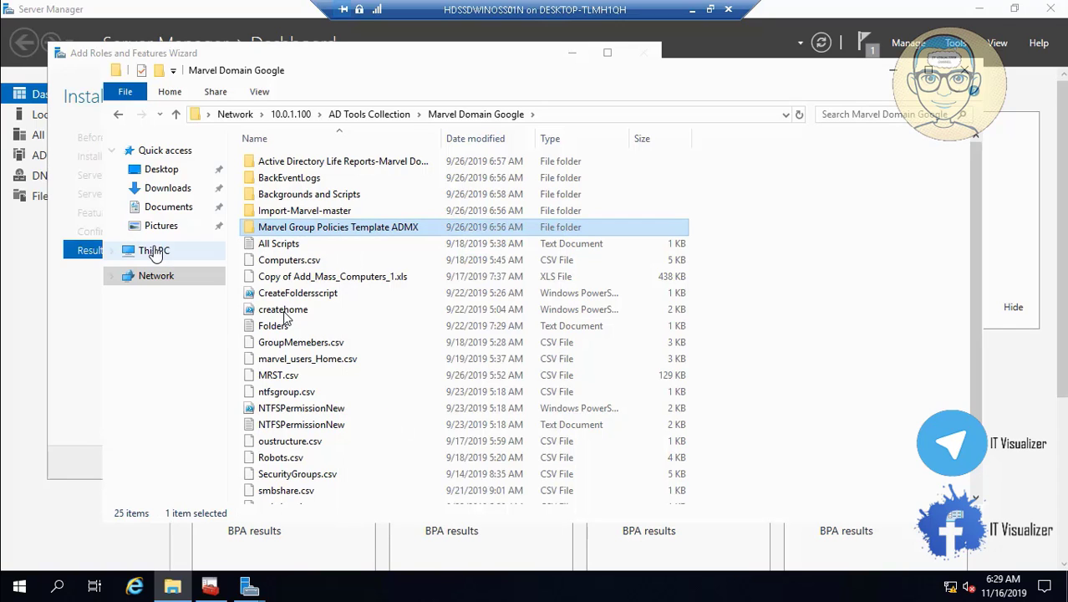
Paste the ADMX template folder into the root of Local Disk (D:).
{"action": "left_click", "coordinate": [153, 253]}
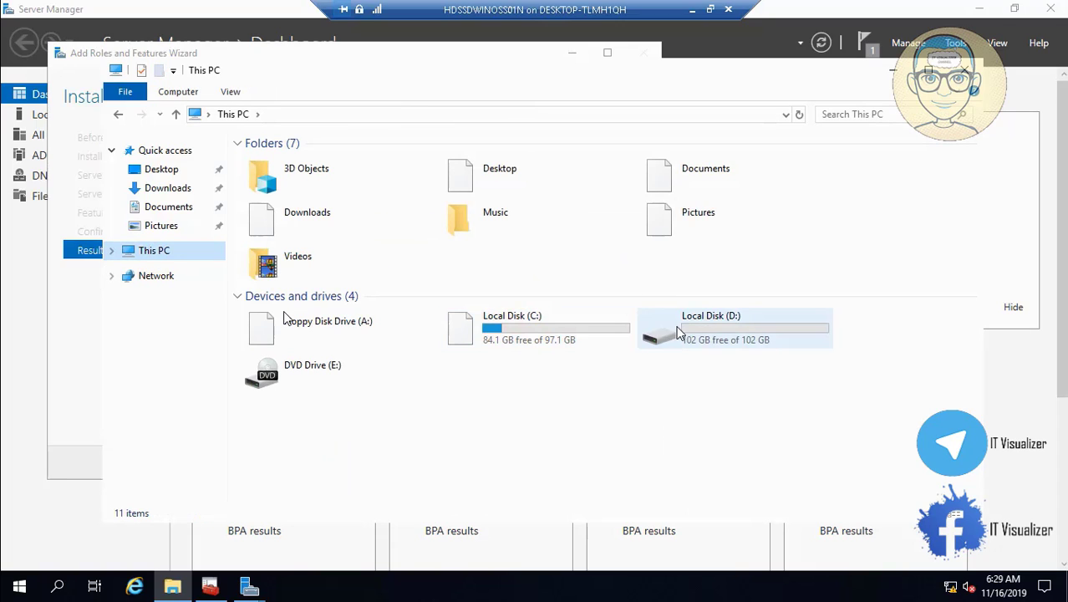
{"action": "left_click", "coordinate": [678, 332]}
{"action": "double_click", "coordinate": [677, 332]}
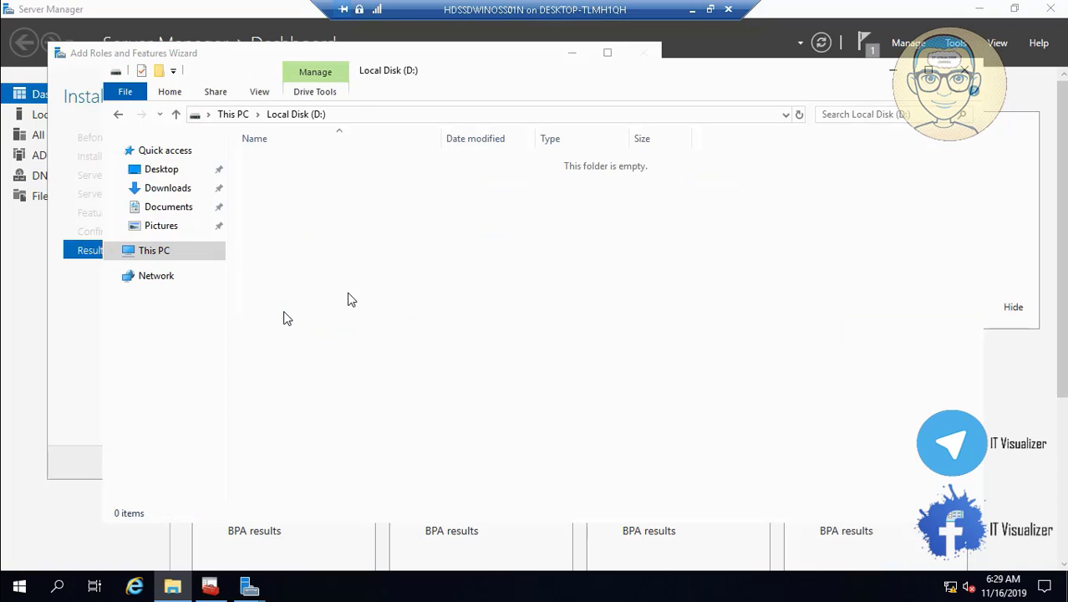
{"action": "right_click", "coordinate": [350, 299]}
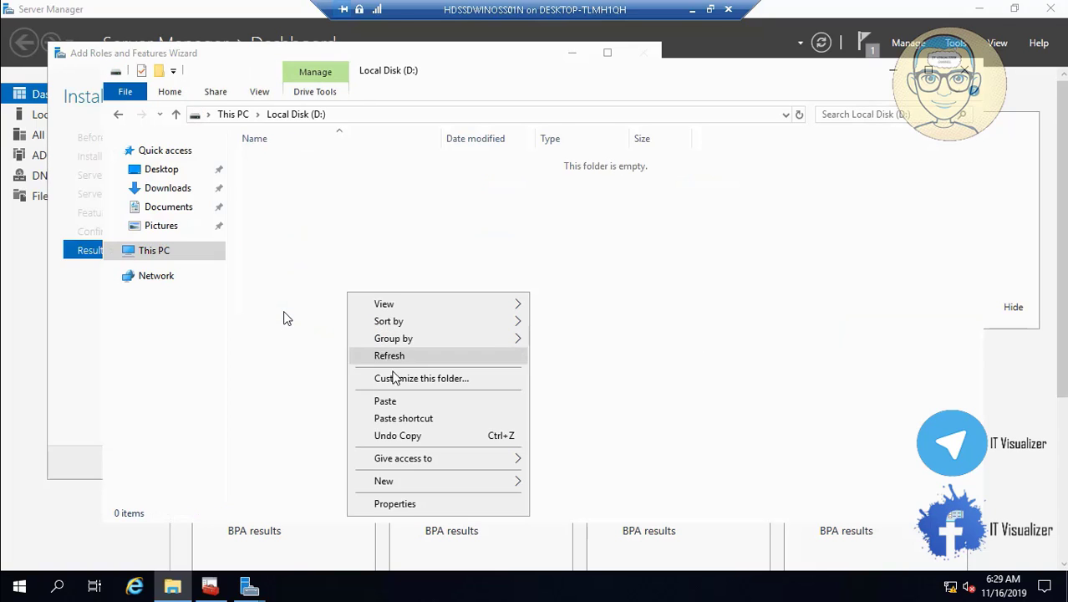
{"action": "left_click", "coordinate": [386, 402]}
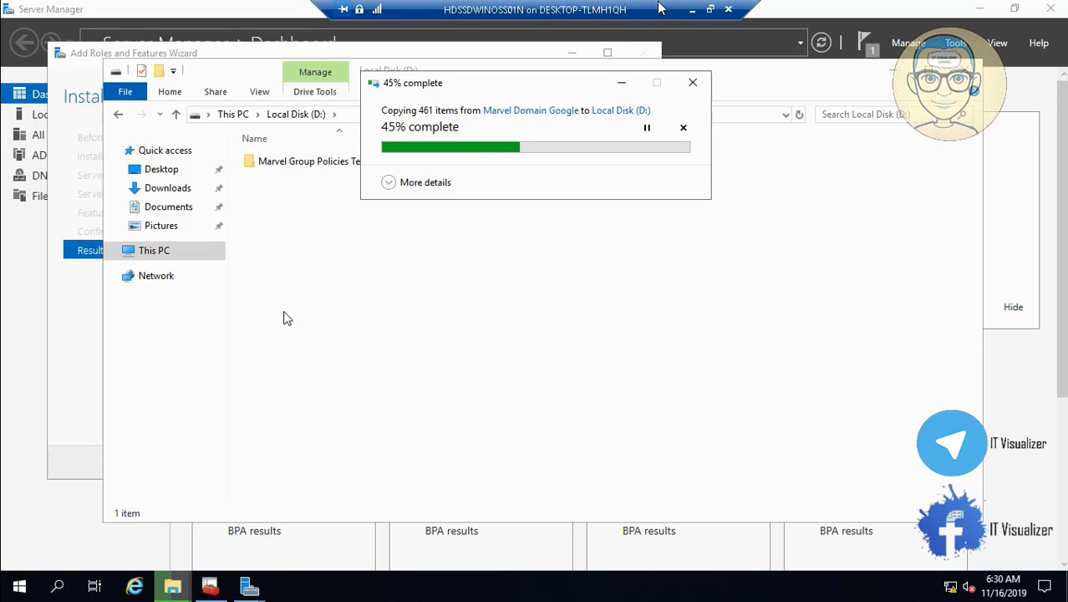
Check the copied ADMX folder on D: and close File Explorer.
{"action": "left_click", "coordinate": [692, 10]}
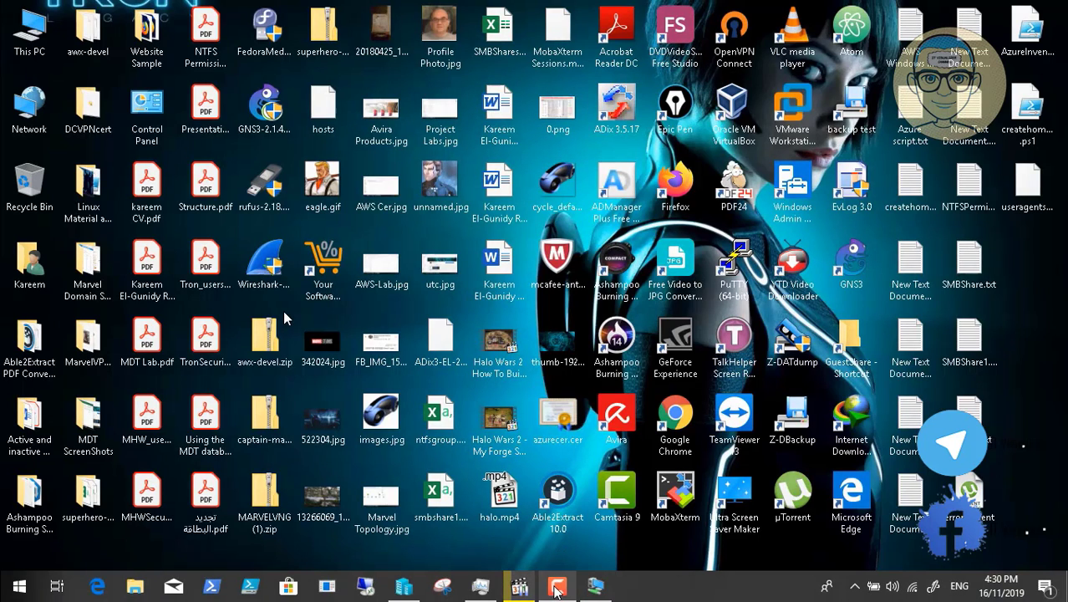
{"action": "left_click", "coordinate": [557, 586]}
{"action": "left_click", "coordinate": [996, 513]}
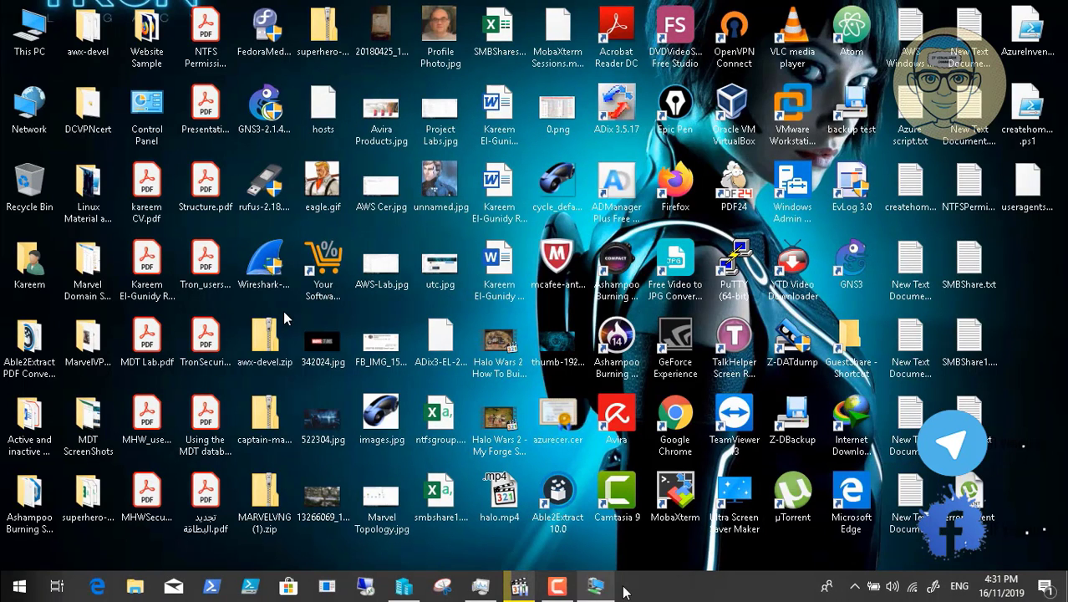
{"action": "left_click", "coordinate": [595, 585]}
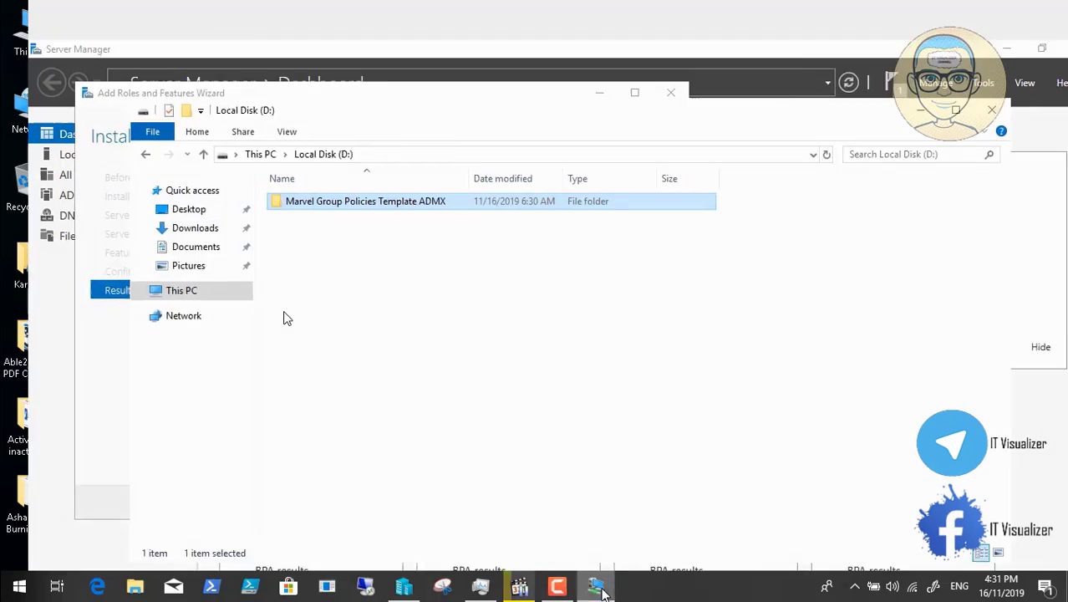
{"action": "double_click", "coordinate": [353, 164]}
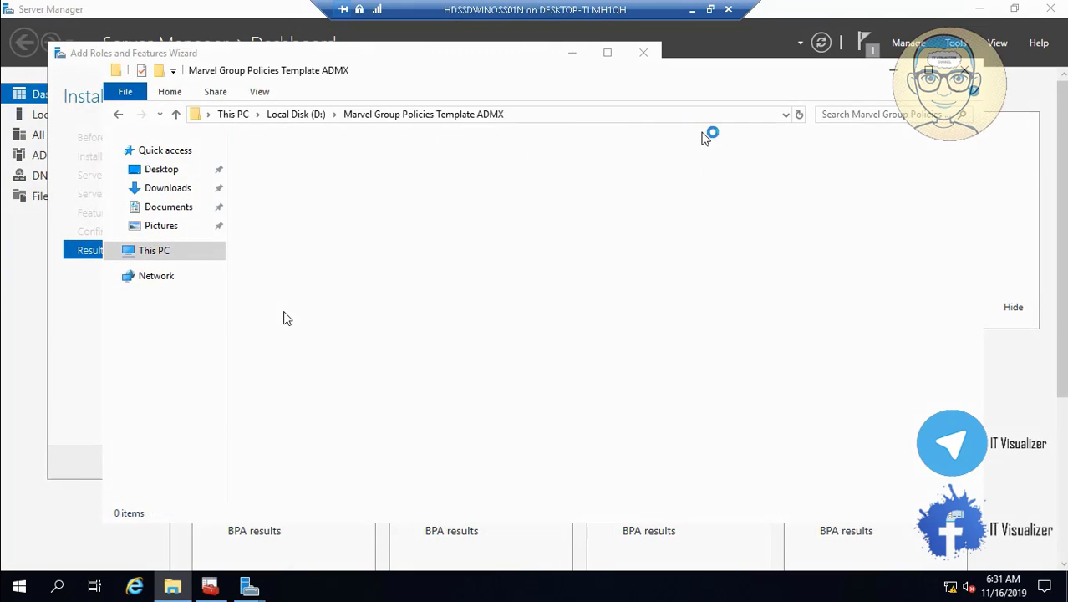
{"action": "left_click", "coordinate": [891, 72]}
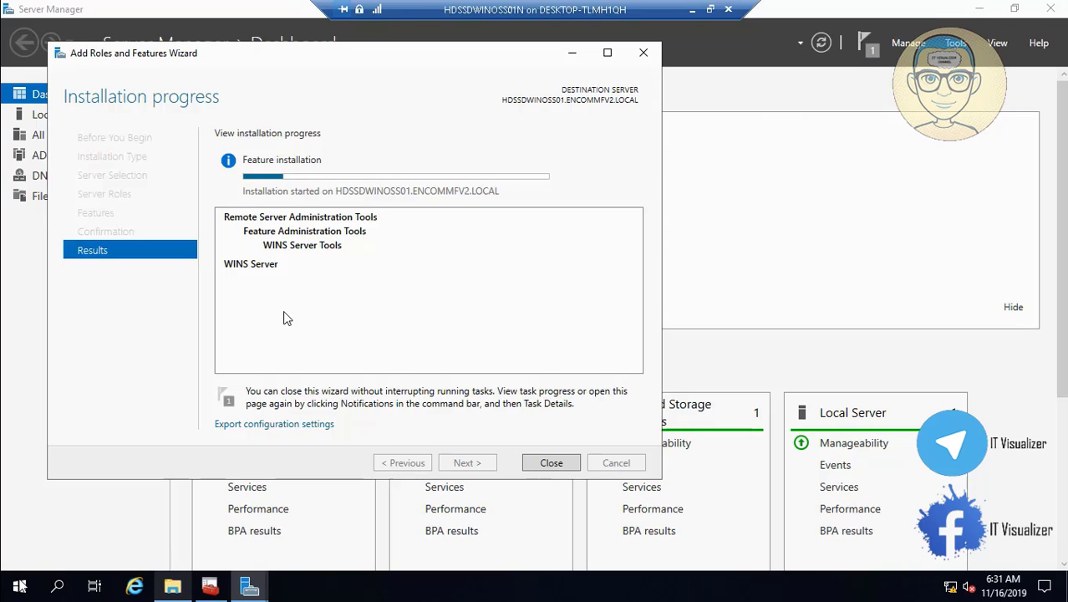
Open the Run box and replace the old share address with c:\windows\.
{"action": "right_click", "coordinate": [20, 585]}
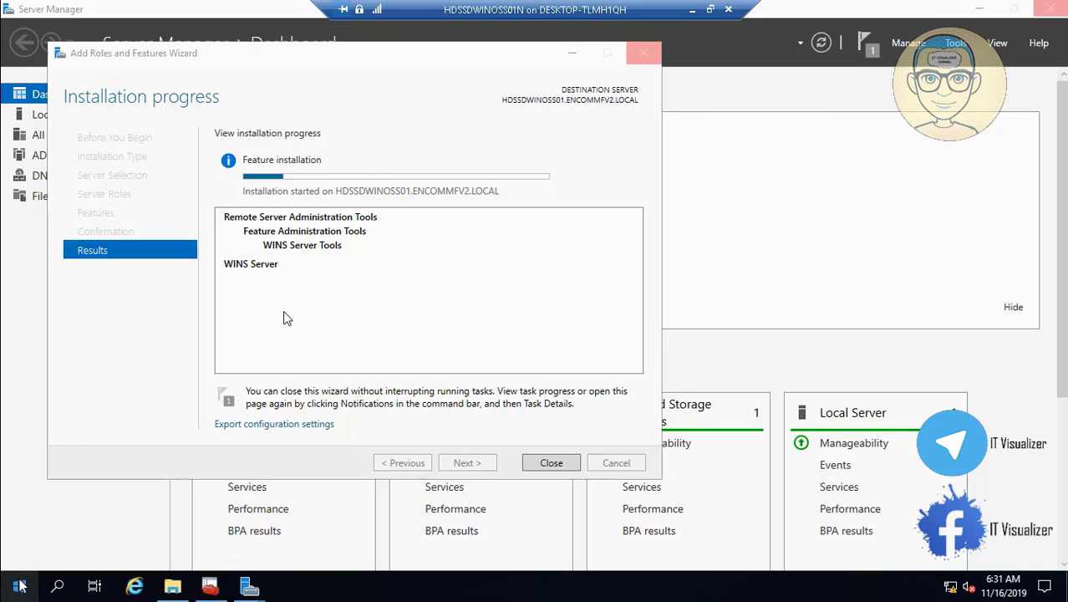
{"action": "left_click", "coordinate": [69, 506]}
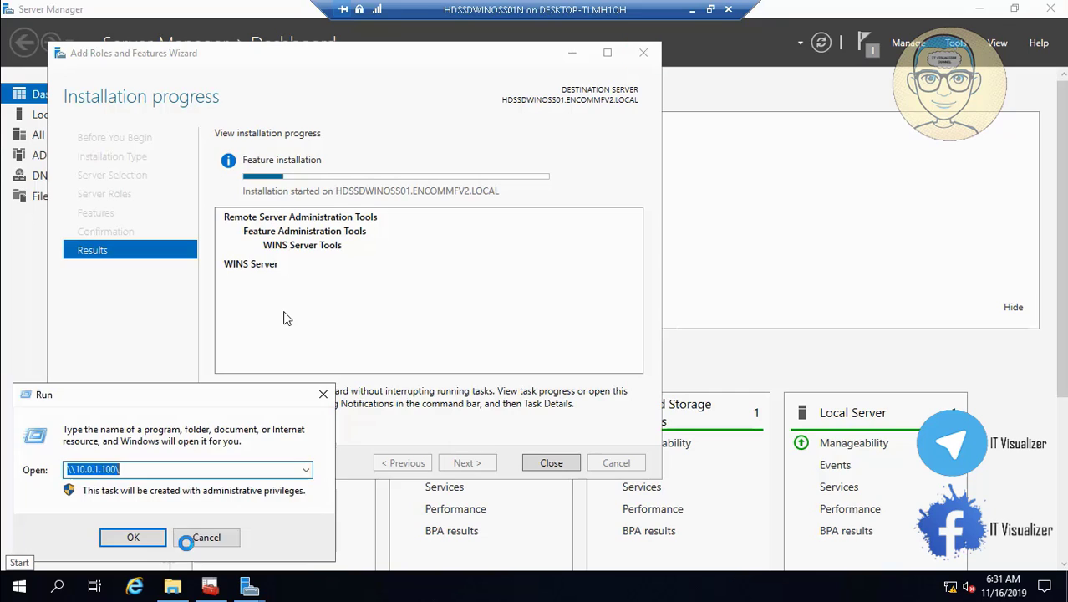
{"action": "key", "text": "BackSpace"}
{"action": "type", "text": "c"}
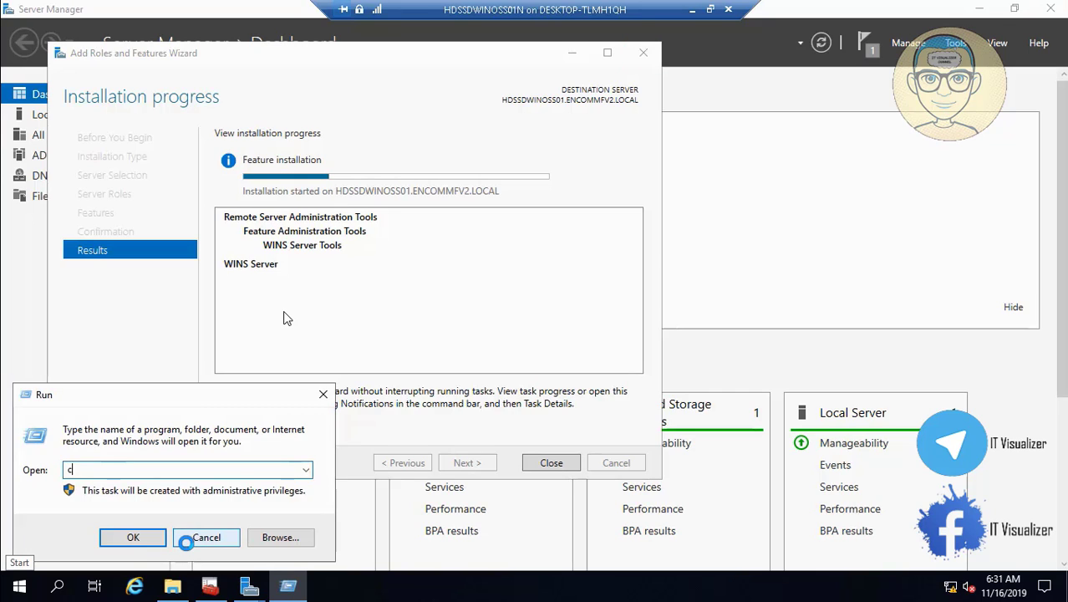
{"action": "type", "text": ":\\w"}
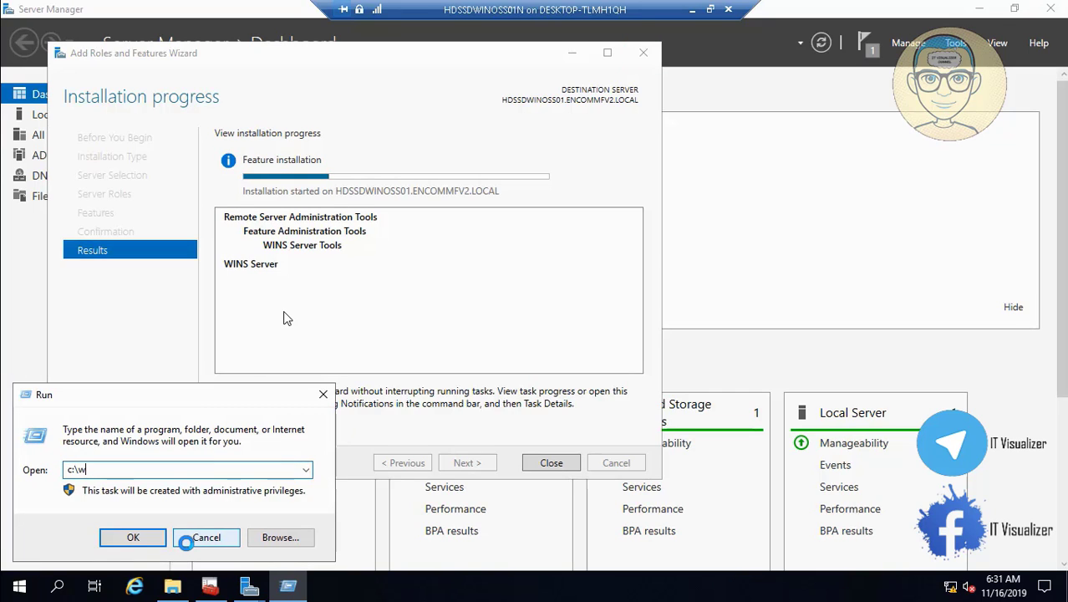
{"action": "type", "text": "indows"}
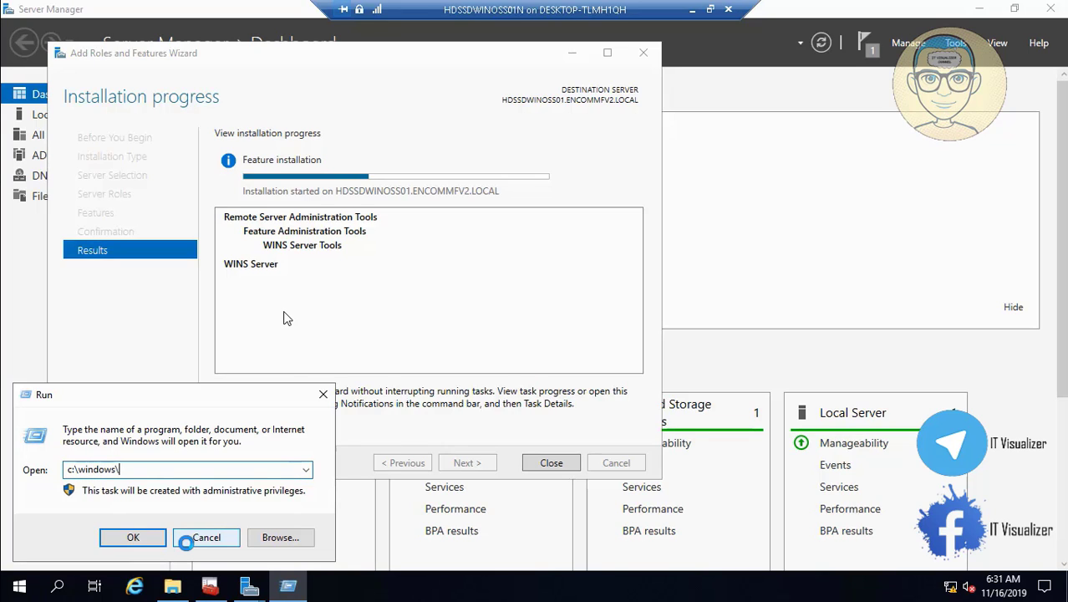
{"action": "type", "text": "\\"}
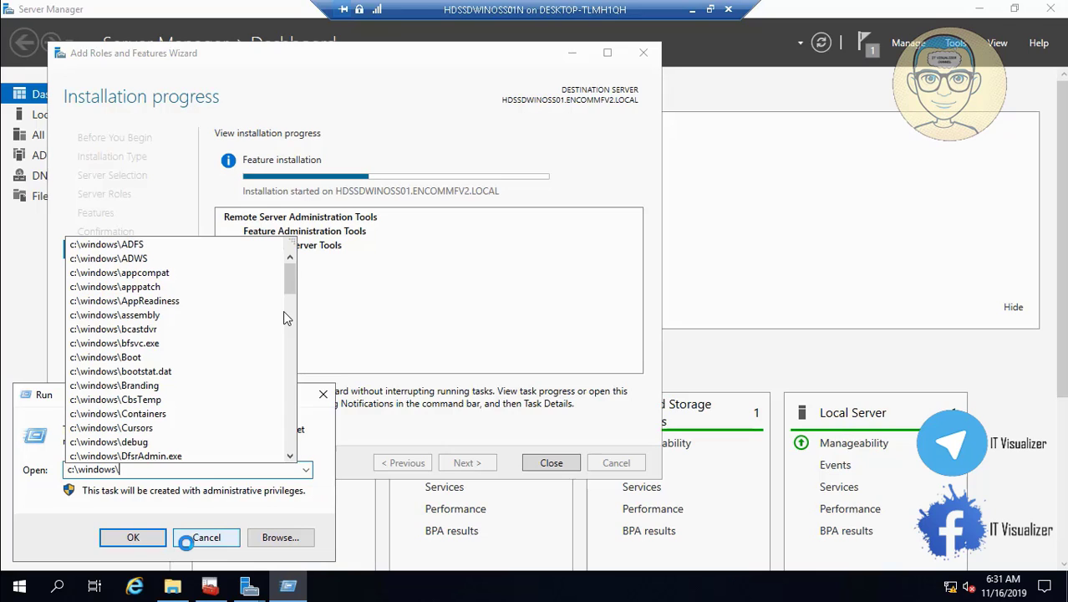
Copy the PolicyDefinitions folder from C:\Windows, then close Explorer.
{"action": "key", "text": "Return"}
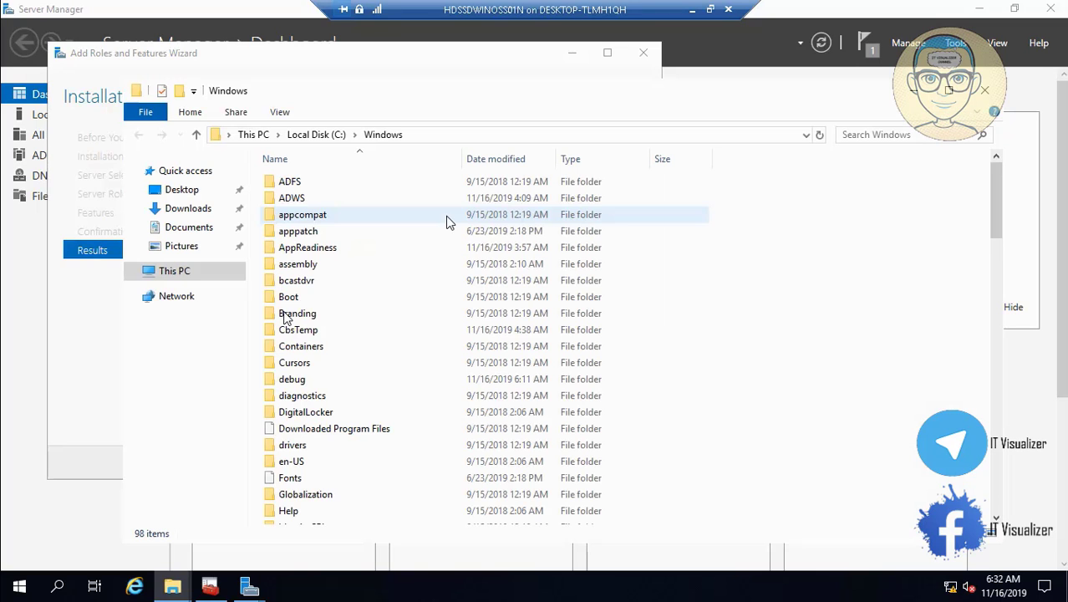
{"action": "left_click", "coordinate": [305, 283]}
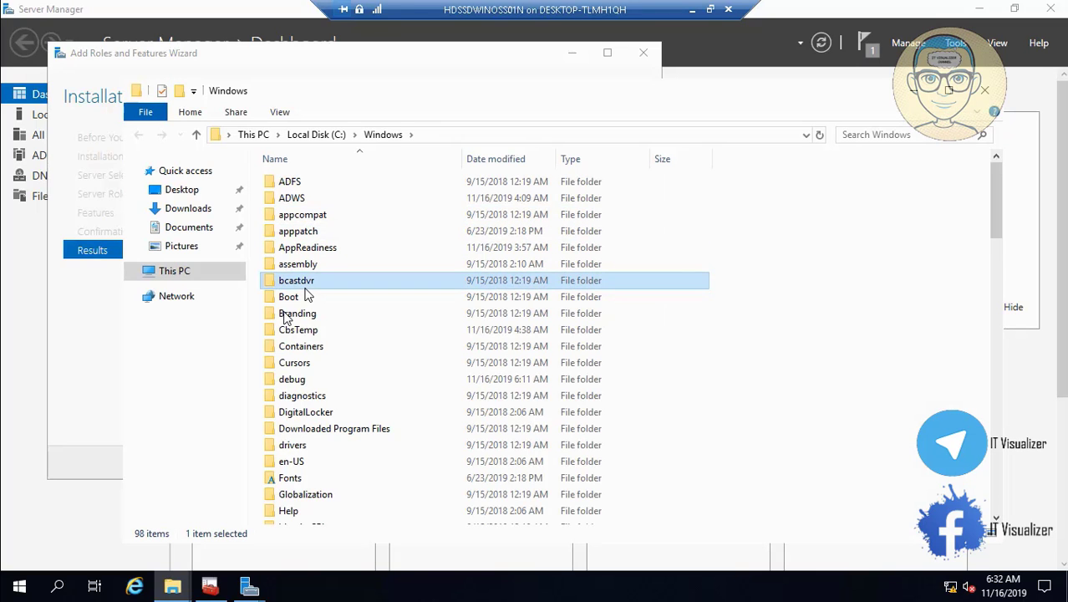
{"action": "key", "text": "p"}
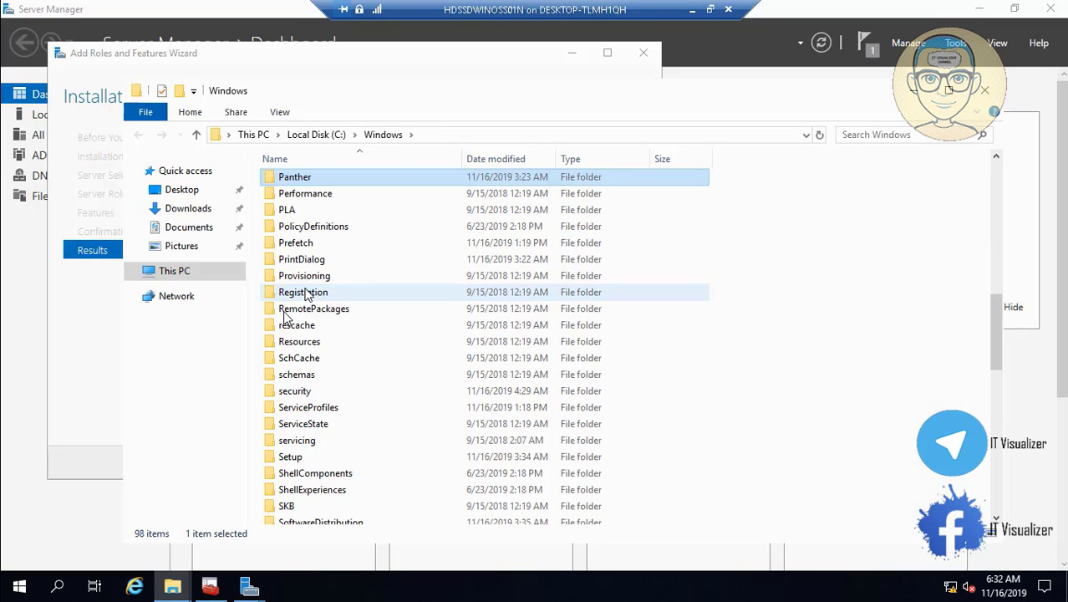
{"action": "double_click", "coordinate": [315, 230]}
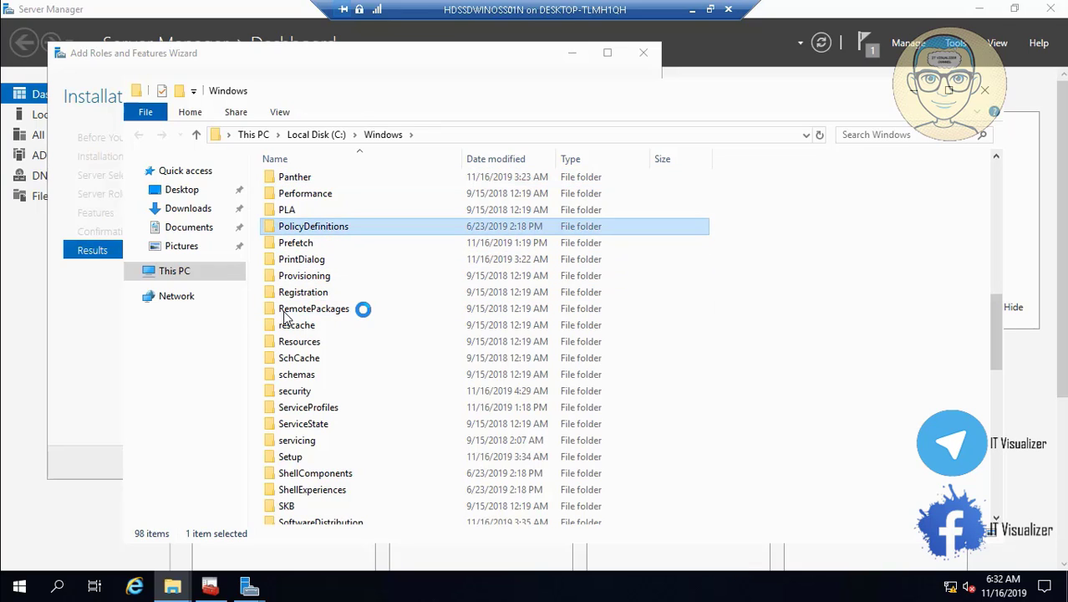
{"action": "right_click", "coordinate": [316, 230]}
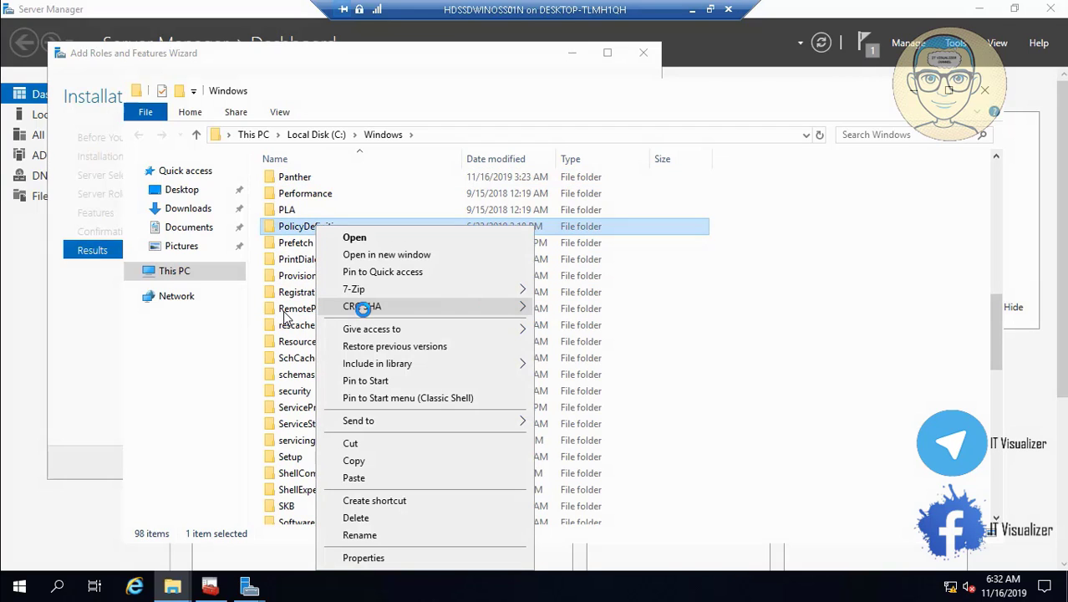
{"action": "left_click", "coordinate": [369, 465]}
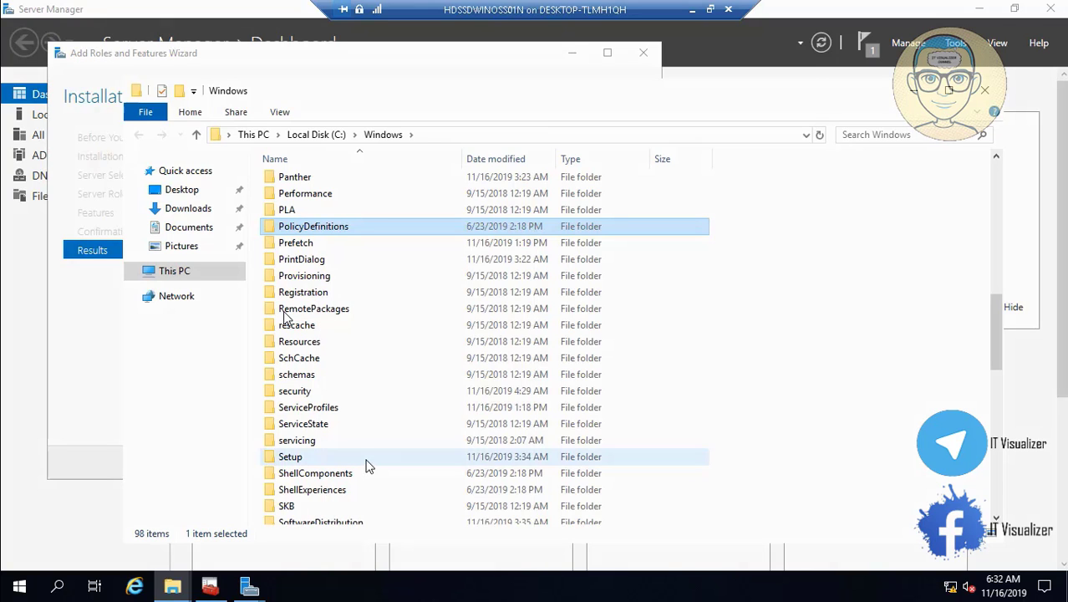
{"action": "left_click", "coordinate": [989, 93]}
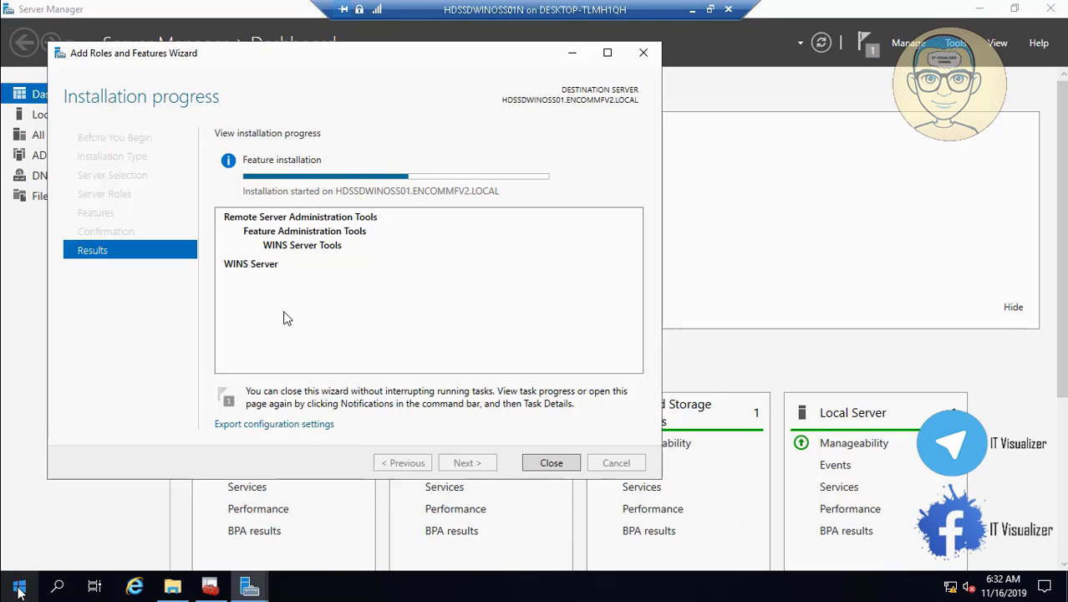
Open the \\encommfv2.local domain share from the Run prompt.
{"action": "right_click", "coordinate": [18, 589]}
{"action": "left_click", "coordinate": [104, 510]}
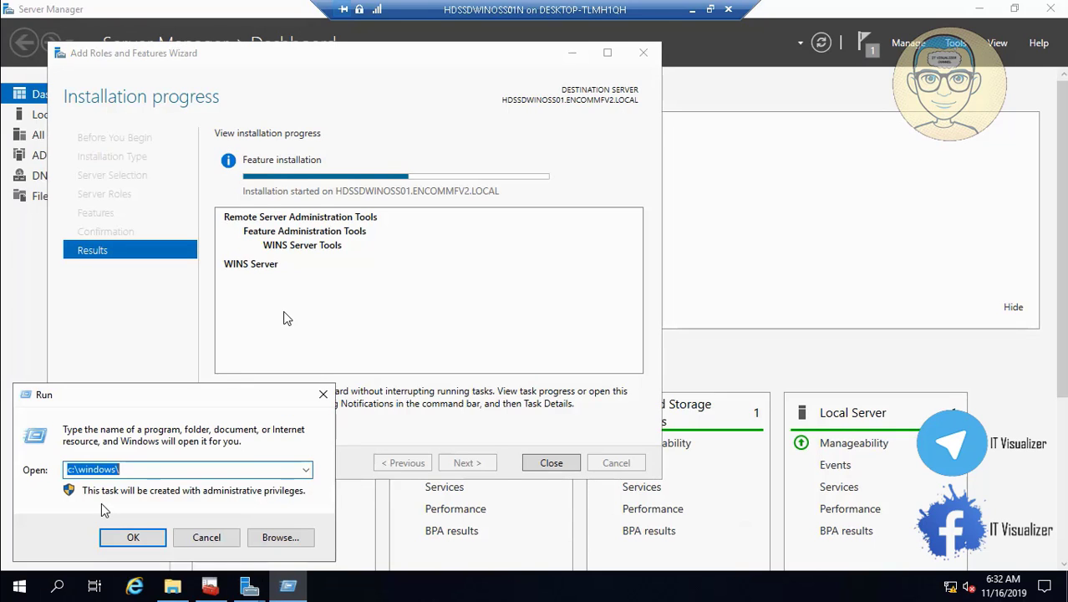
{"action": "key", "text": "BackSpace"}
{"action": "type", "text": "\\\\"}
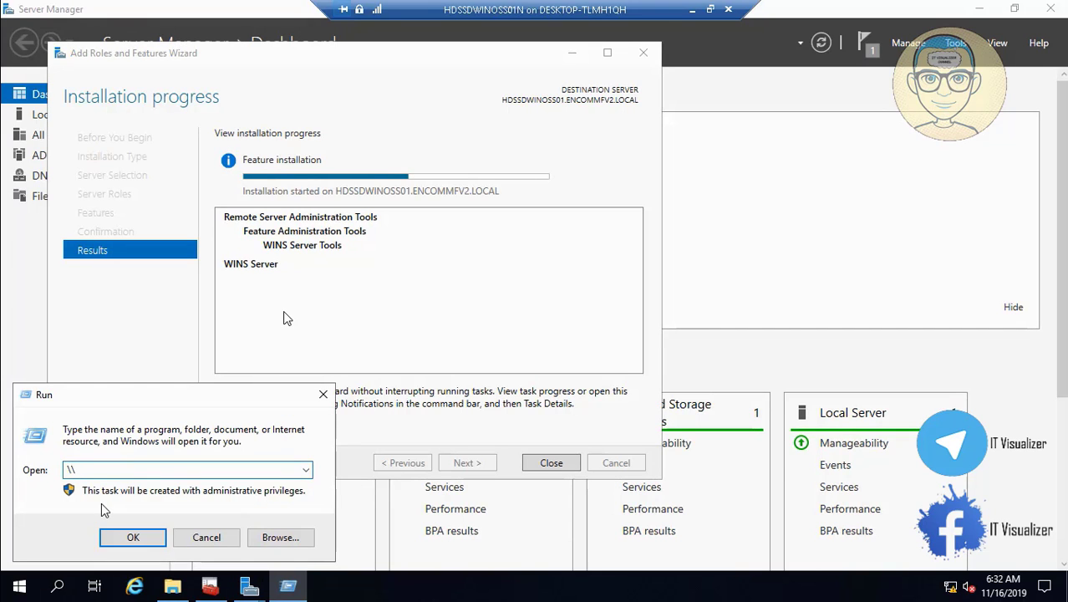
{"action": "type", "text": "encomm"}
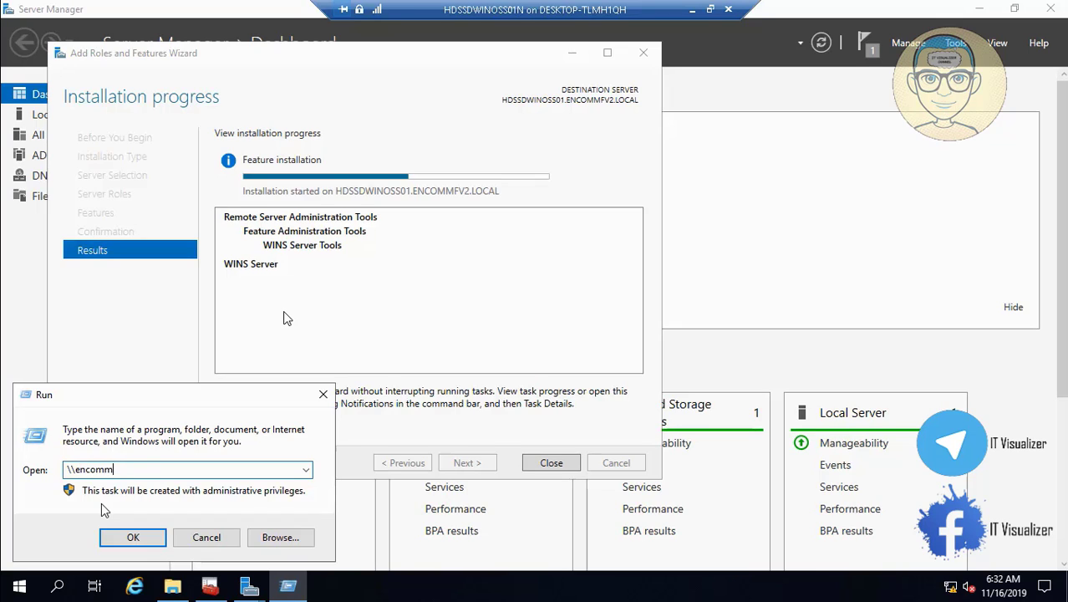
{"action": "type", "text": "fv2"}
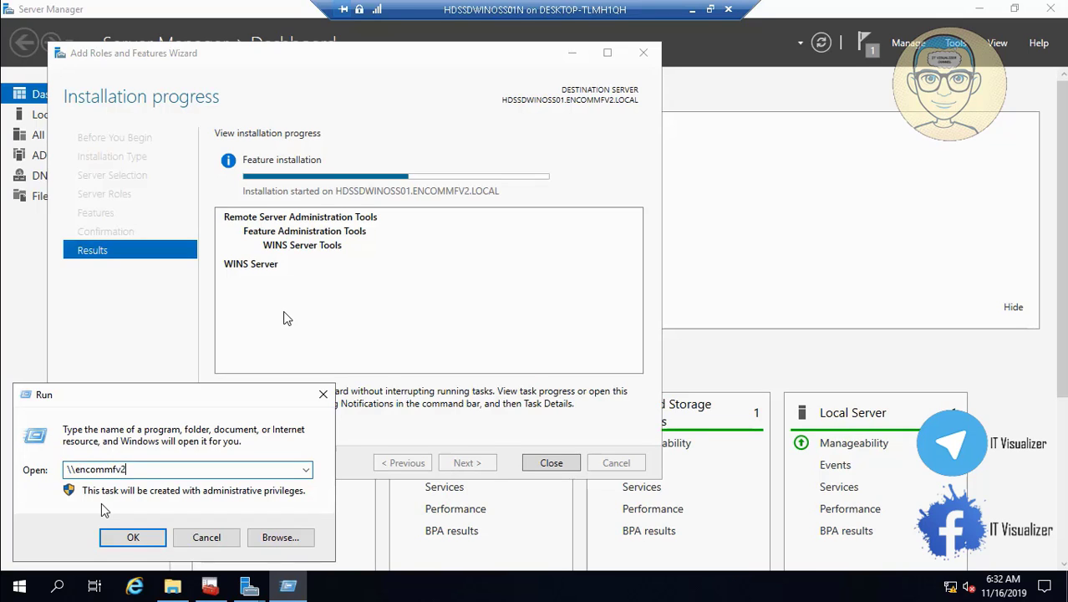
{"action": "type", "text": ".local\\"}
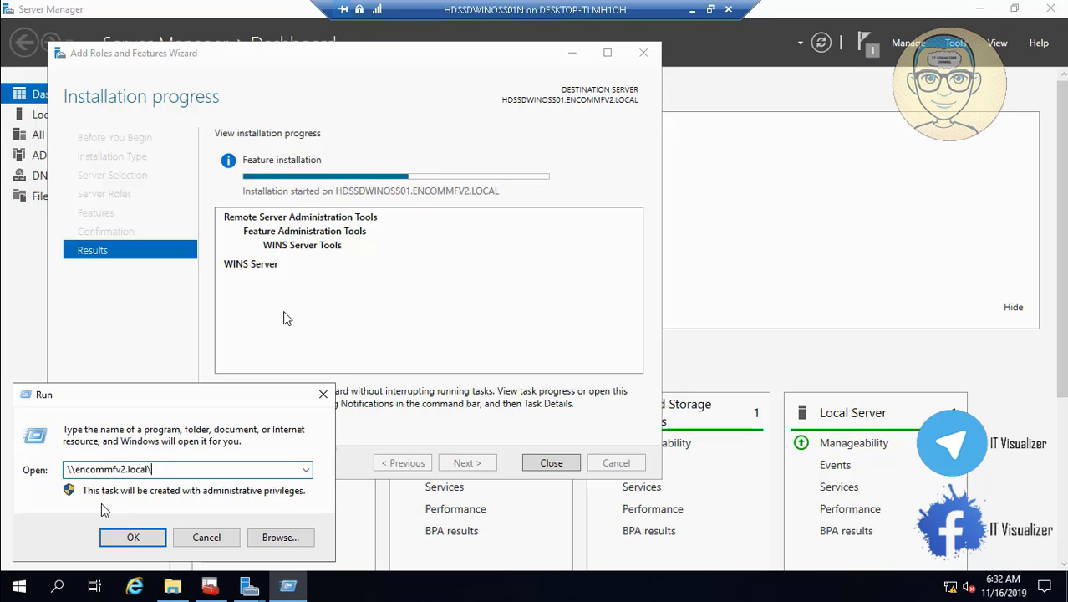
{"action": "key", "text": "Return"}
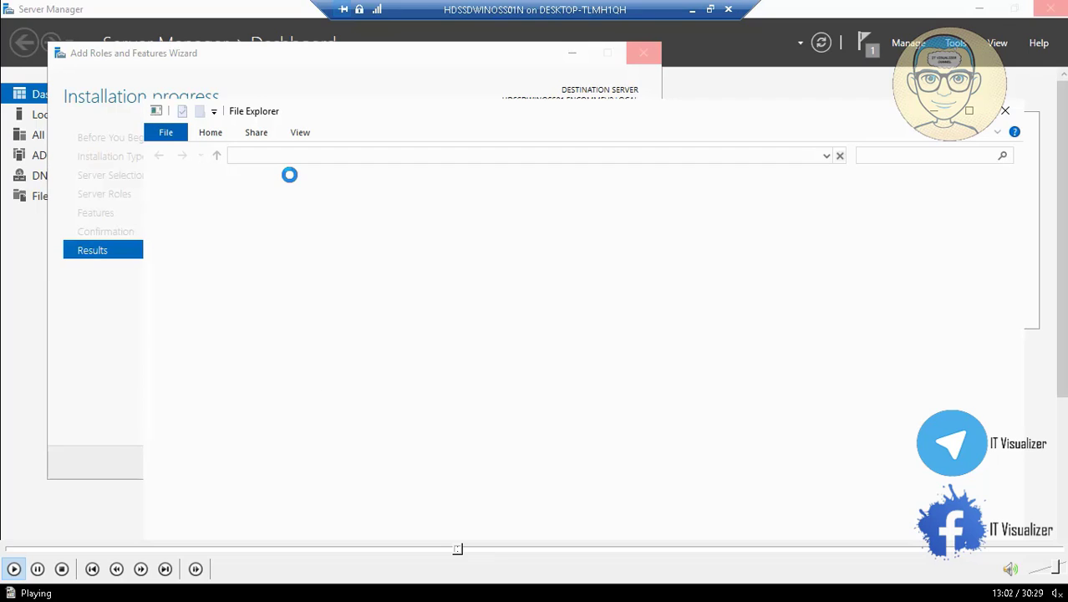
Browse into SYSVOL > ENCOMMFV2.LOCAL to show the Policies and scripts folders.
{"action": "left_click", "coordinate": [470, 551]}
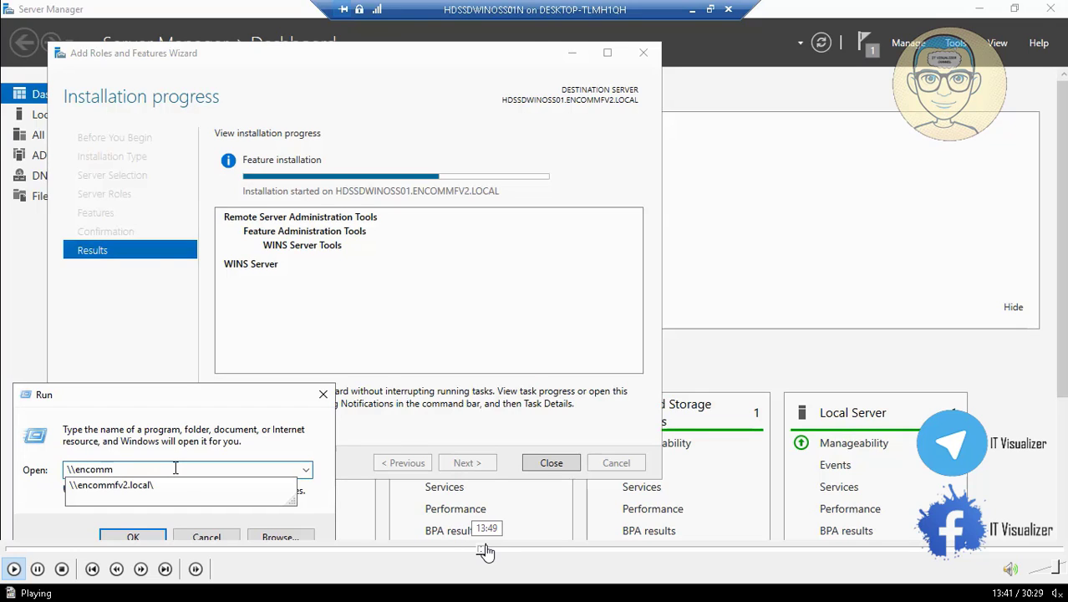
{"action": "left_click", "coordinate": [488, 552]}
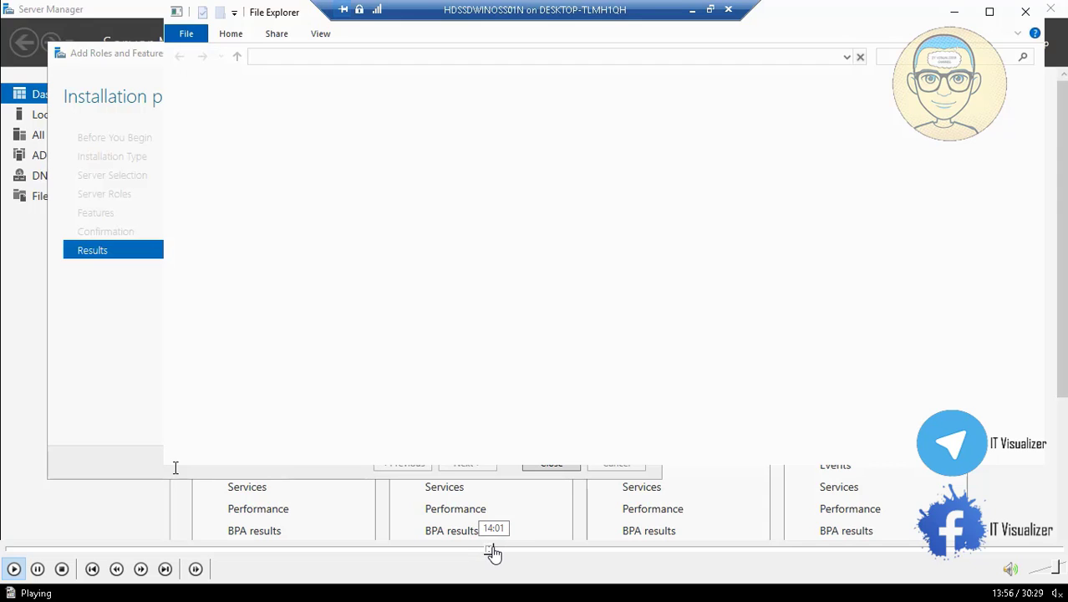
{"action": "left_click", "coordinate": [493, 552]}
{"action": "left_click", "coordinate": [496, 552]}
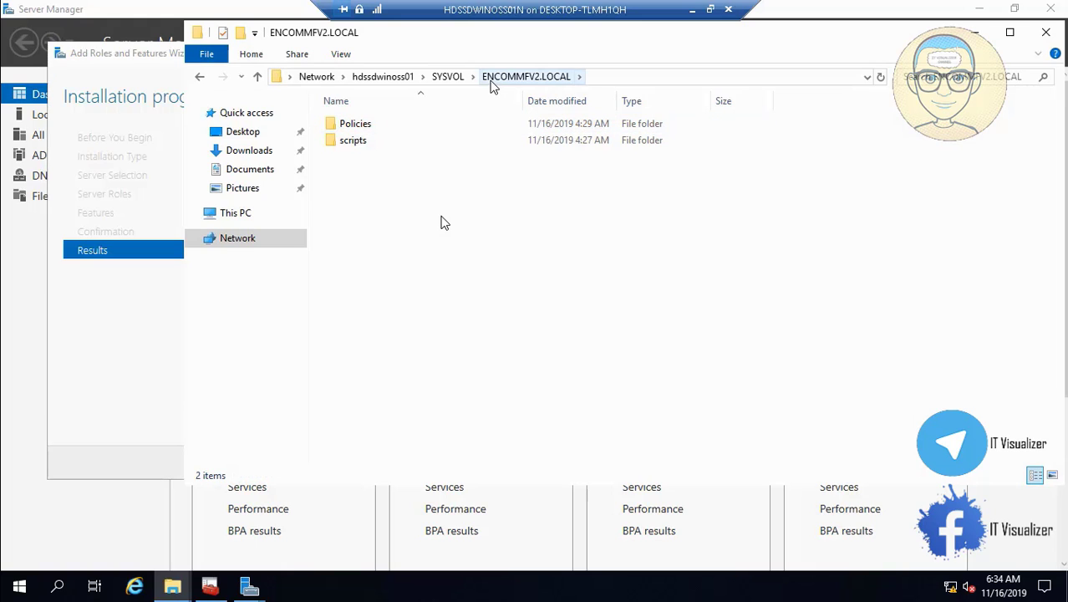
Paste the copied PolicyDefinitions folder into the Policies folder.
{"action": "left_click", "coordinate": [378, 140]}
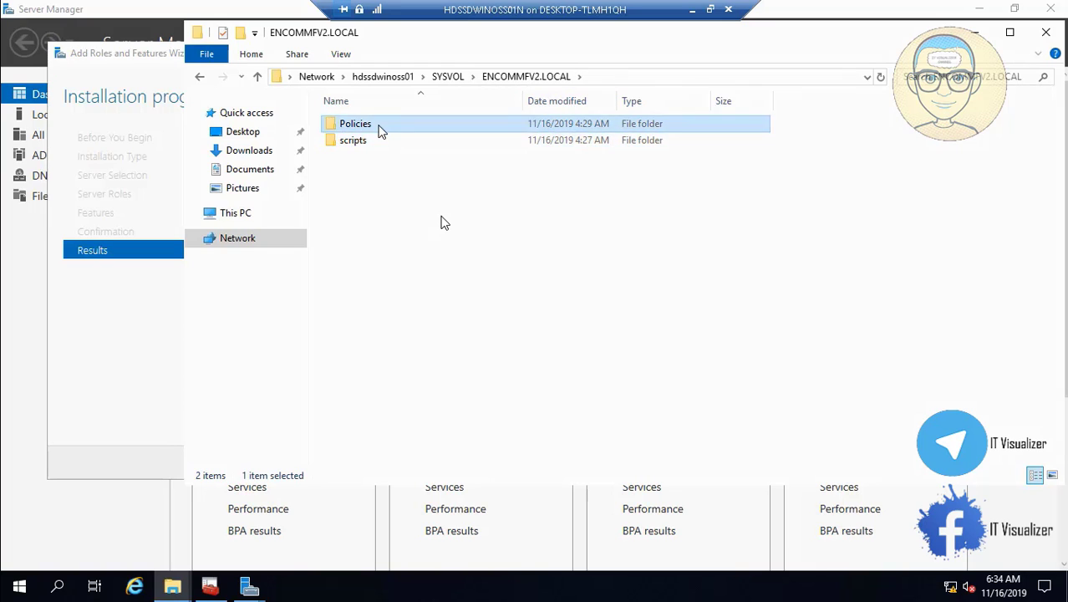
{"action": "double_click", "coordinate": [378, 125]}
{"action": "right_click", "coordinate": [414, 206]}
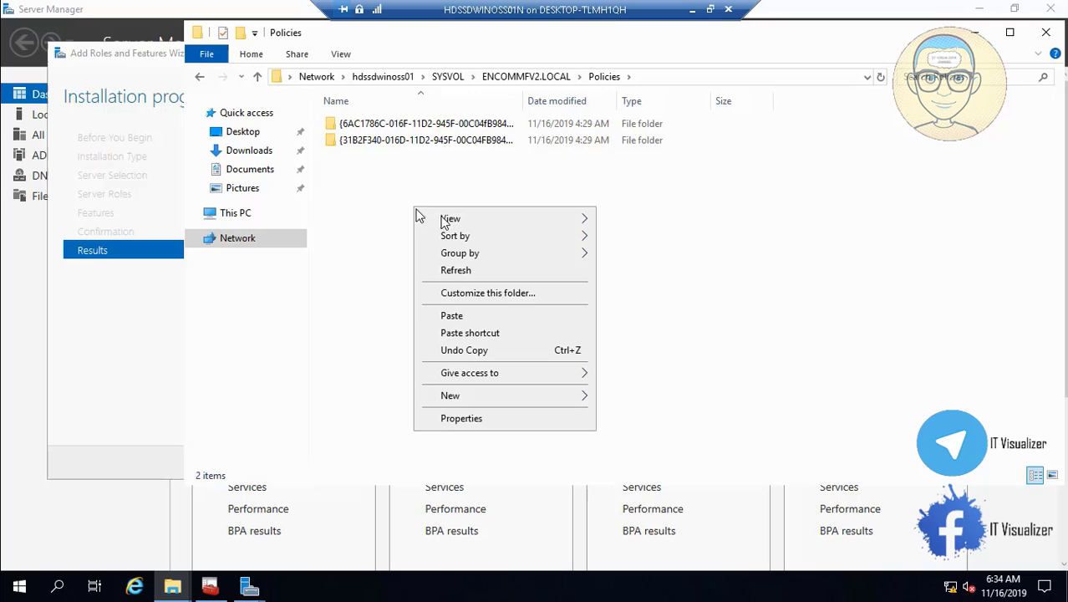
{"action": "left_click", "coordinate": [461, 312]}
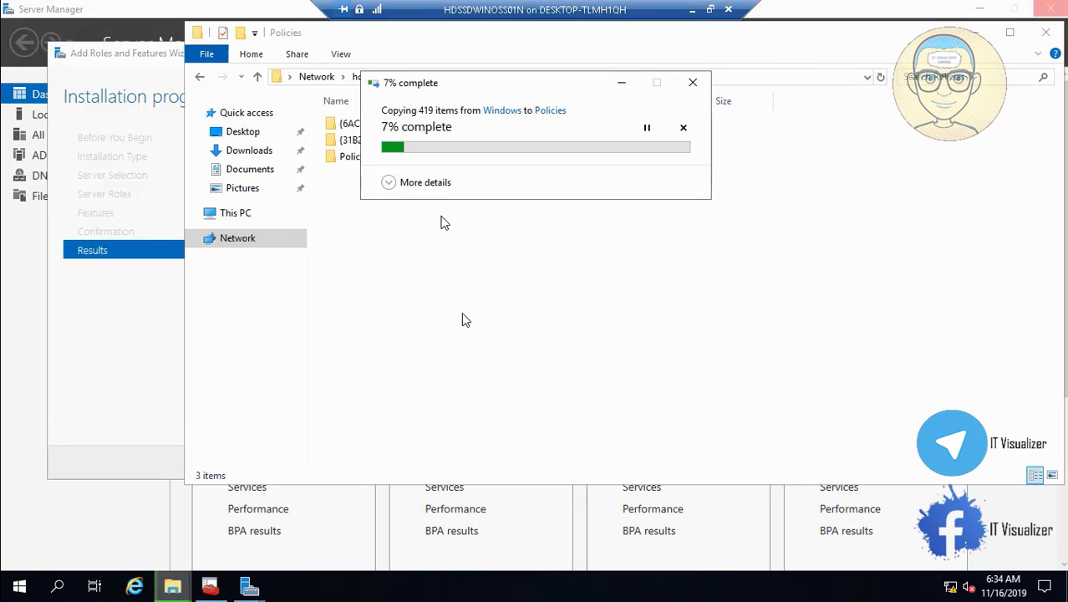
Check the WINS installation progress in the roles wizard and open the new PolicyDefinitions folder.
{"action": "left_click", "coordinate": [268, 594]}
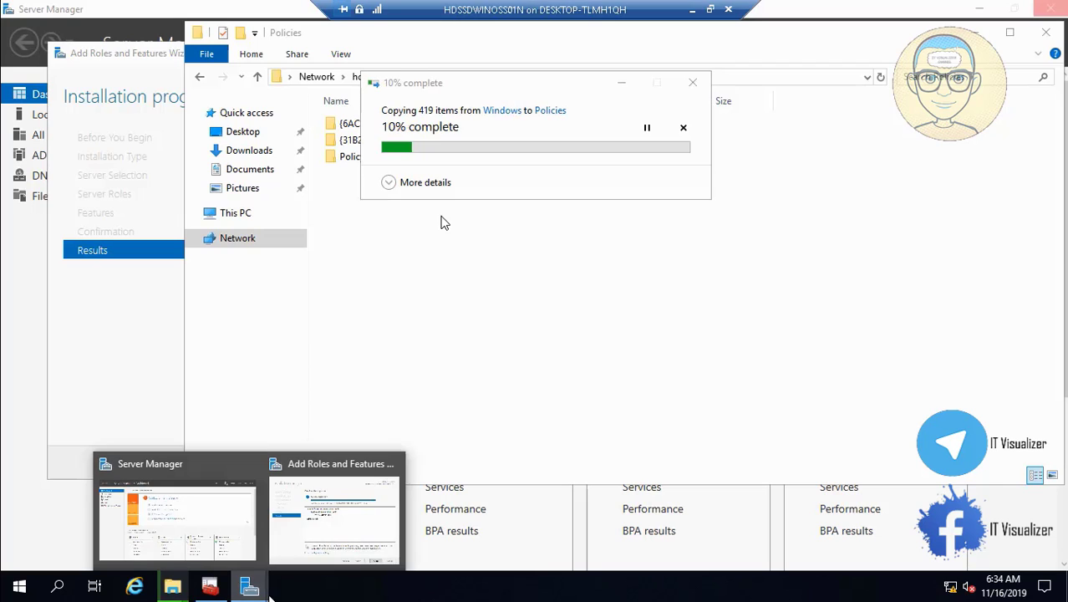
{"action": "left_click", "coordinate": [340, 493]}
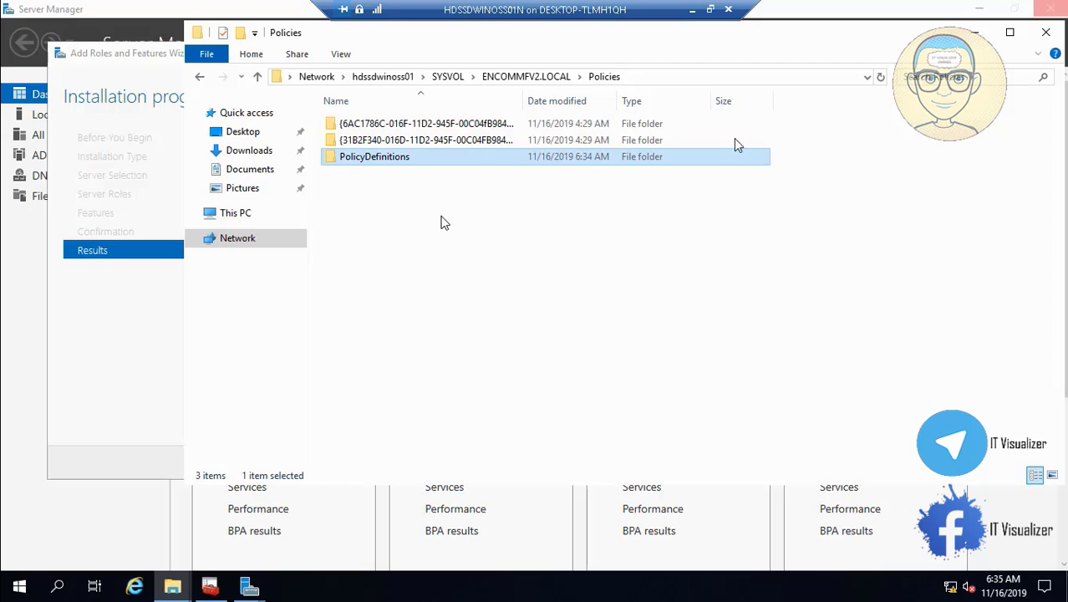
{"action": "double_click", "coordinate": [380, 162]}
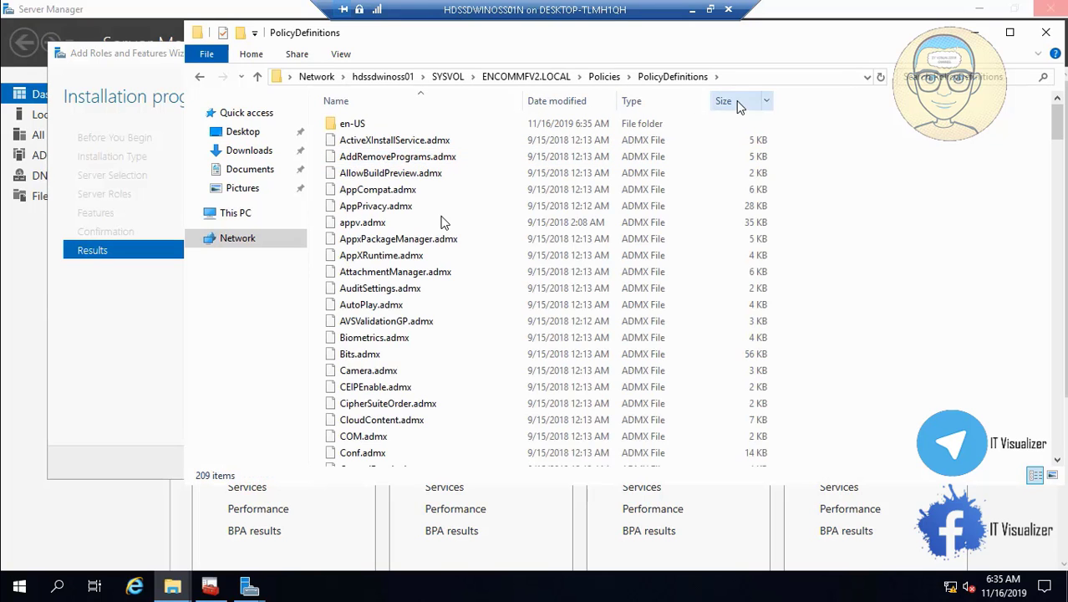
{"action": "left_click", "coordinate": [976, 38]}
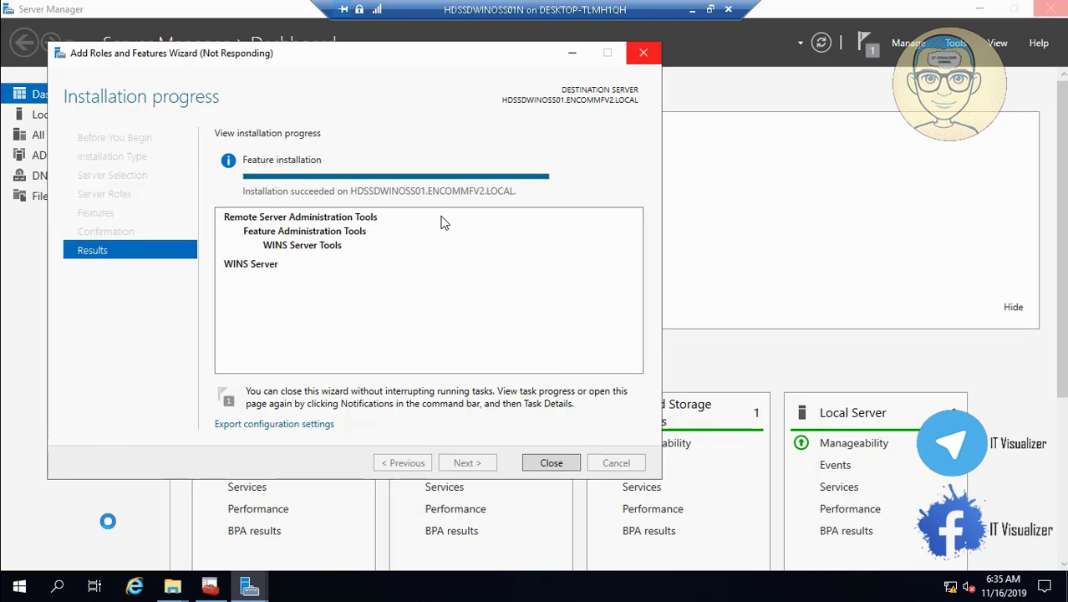
Copy all 231 items in the Marvel Group Policies Template ADMX folder on drive D.
{"action": "left_click", "coordinate": [173, 587]}
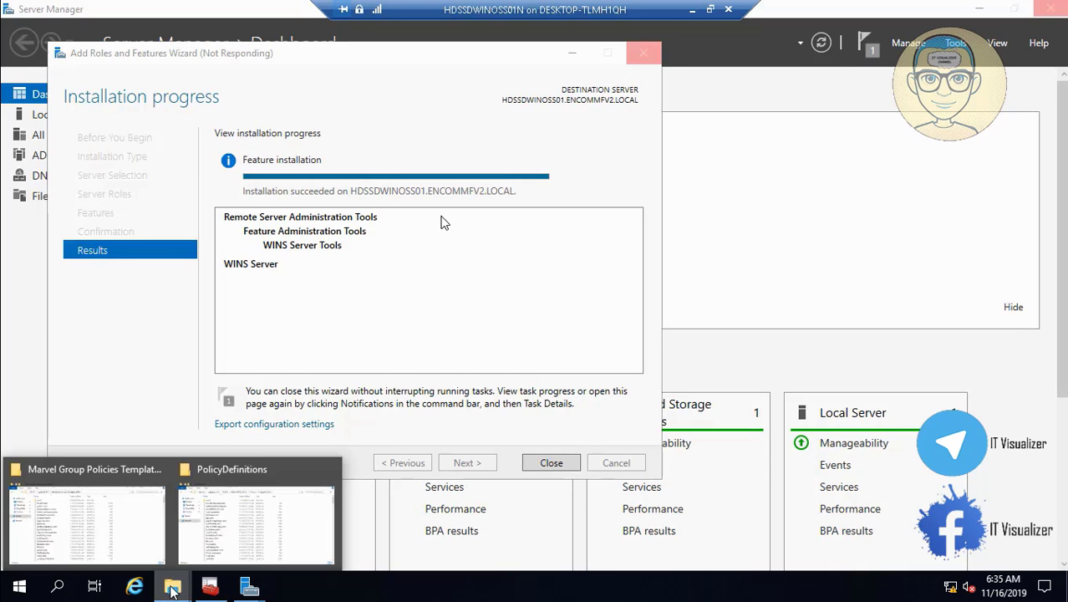
{"action": "left_click", "coordinate": [107, 525]}
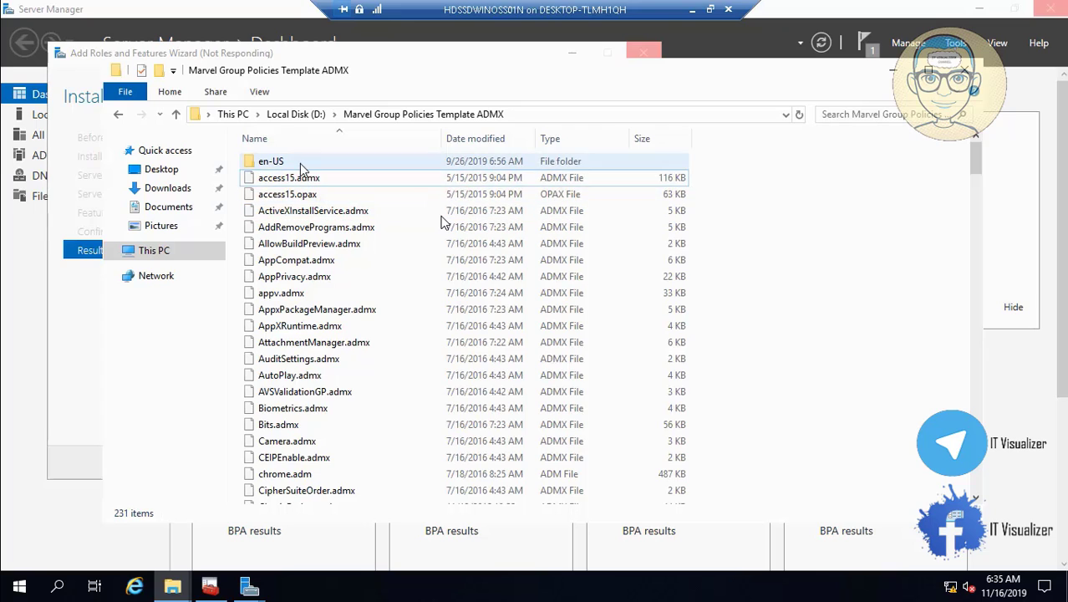
{"action": "left_click", "coordinate": [300, 167]}
{"action": "key", "text": "ctrl+a"}
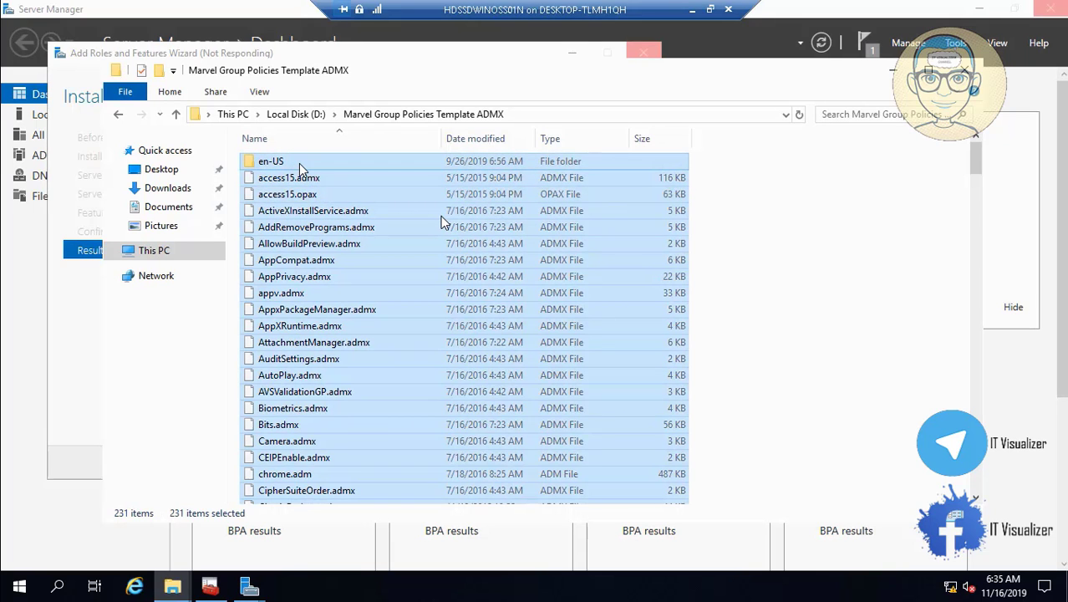
{"action": "right_click", "coordinate": [301, 167]}
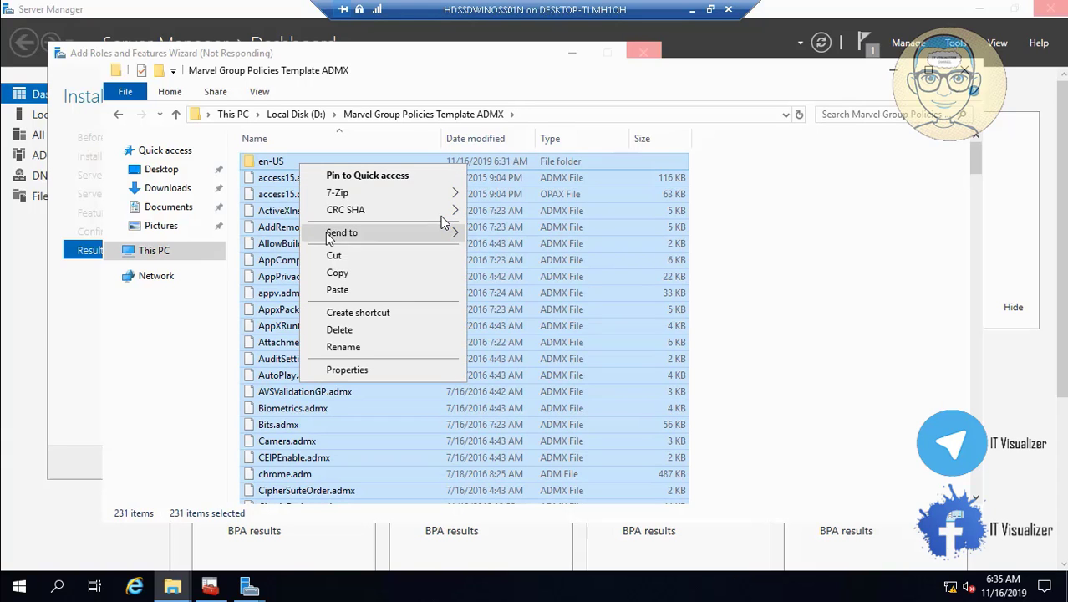
{"action": "left_click", "coordinate": [337, 272]}
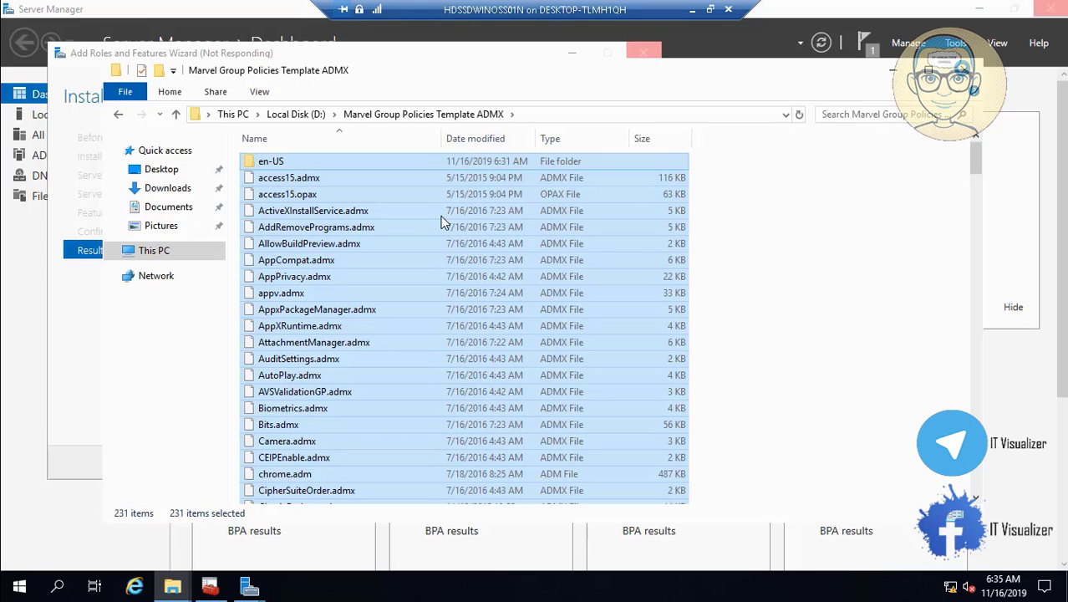
Paste the copied templates into the SYSVOL PolicyDefinitions folder.
{"action": "left_click", "coordinate": [964, 71]}
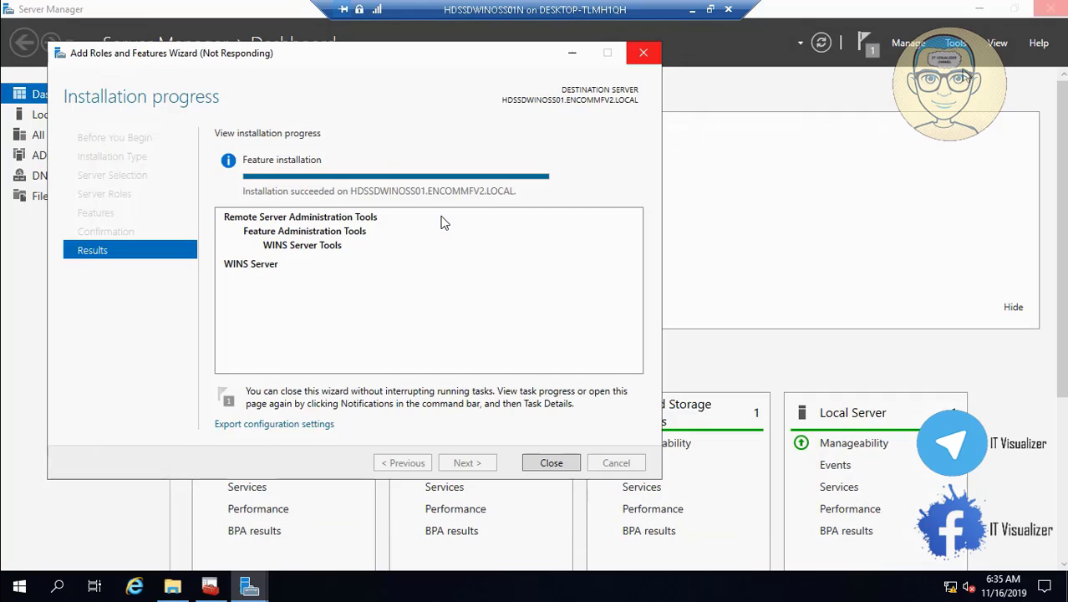
{"action": "left_click", "coordinate": [174, 593]}
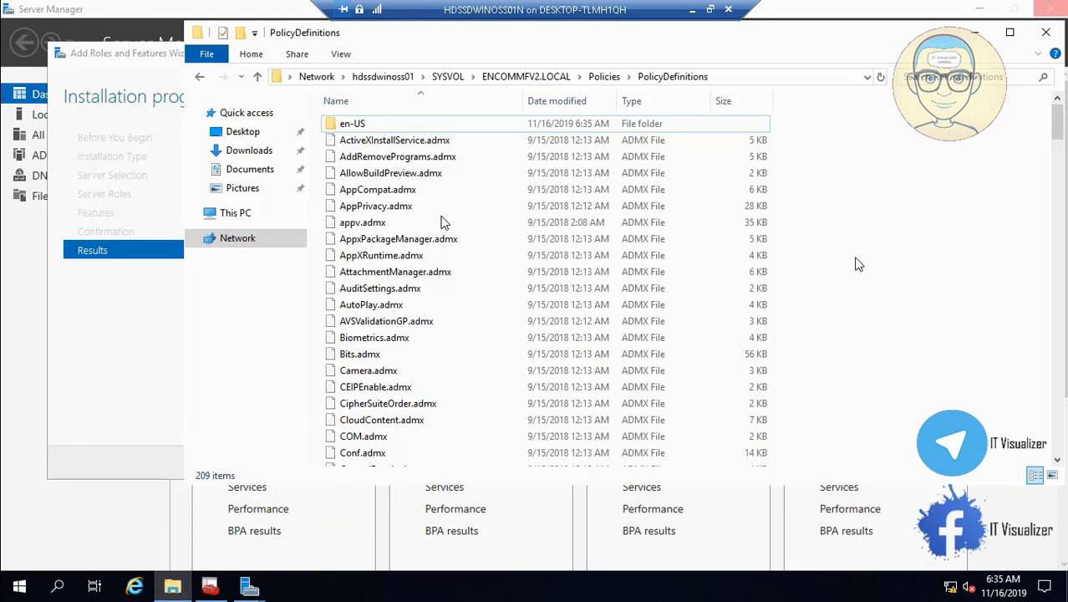
{"action": "right_click", "coordinate": [883, 215]}
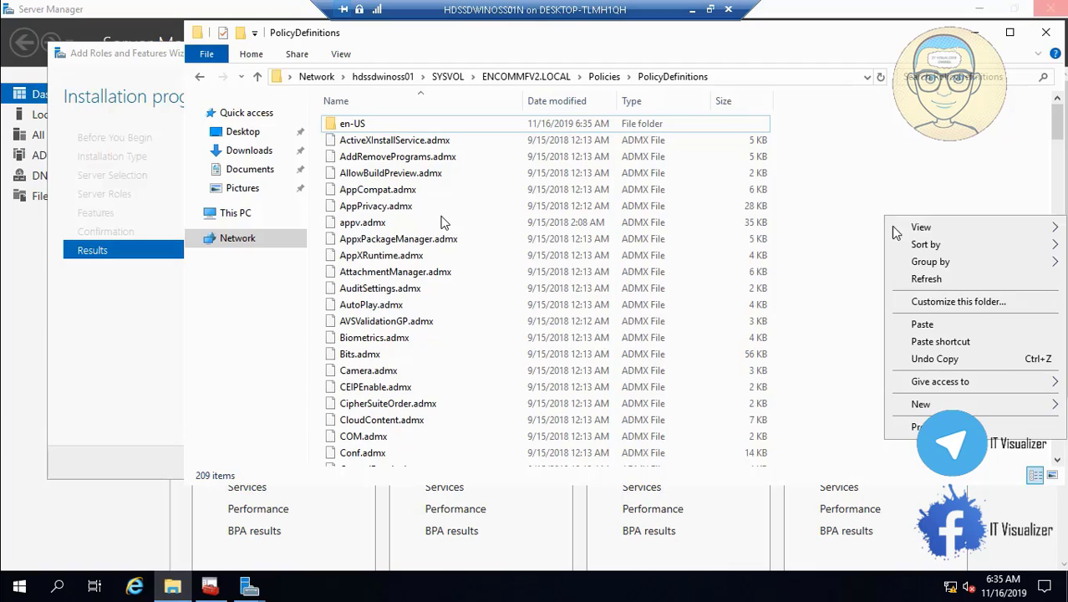
{"action": "left_click", "coordinate": [935, 321]}
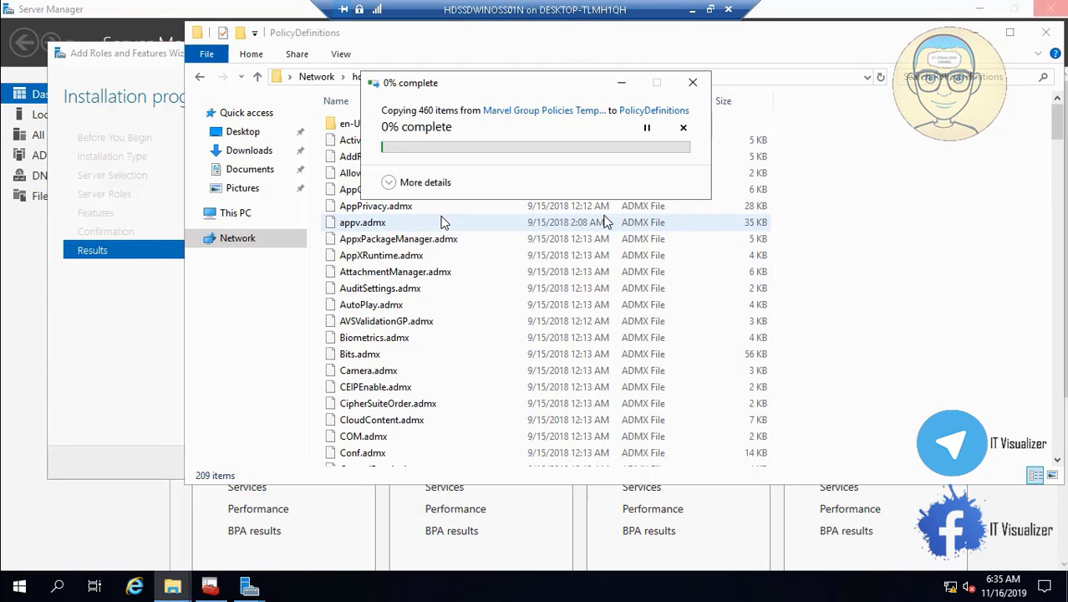
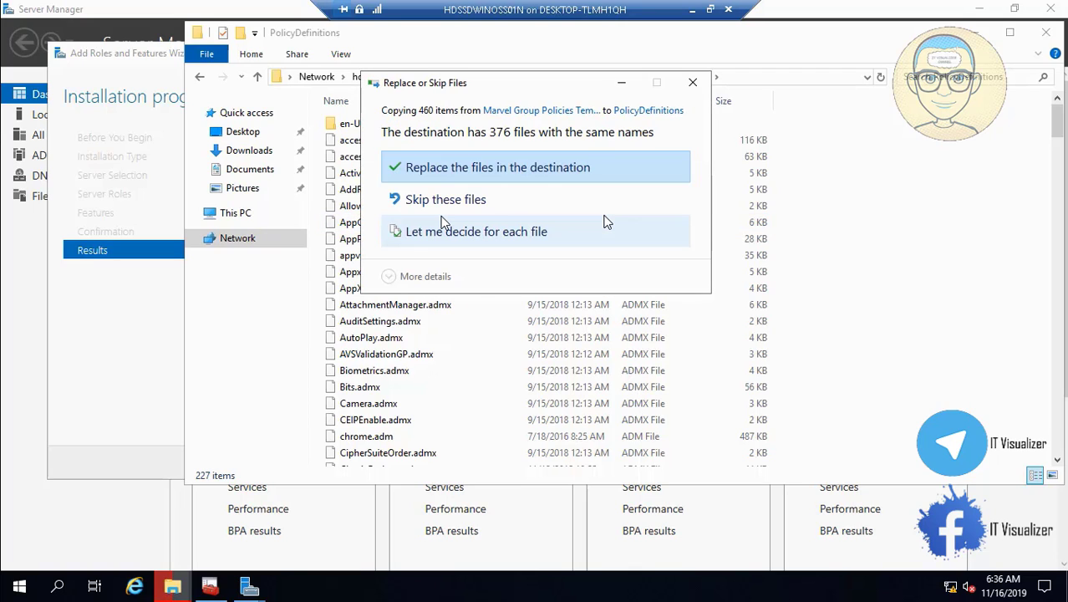
Skip the same-named policy files in the copy, then close Explorer and the finished roles wizard.
{"action": "left_click", "coordinate": [510, 209]}
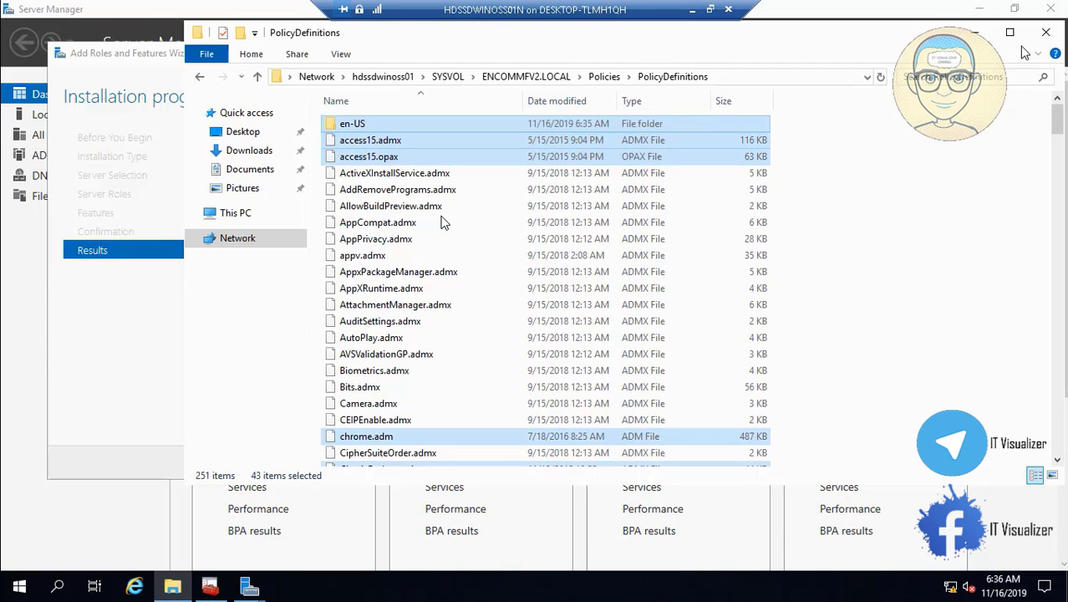
{"action": "left_click", "coordinate": [1046, 32]}
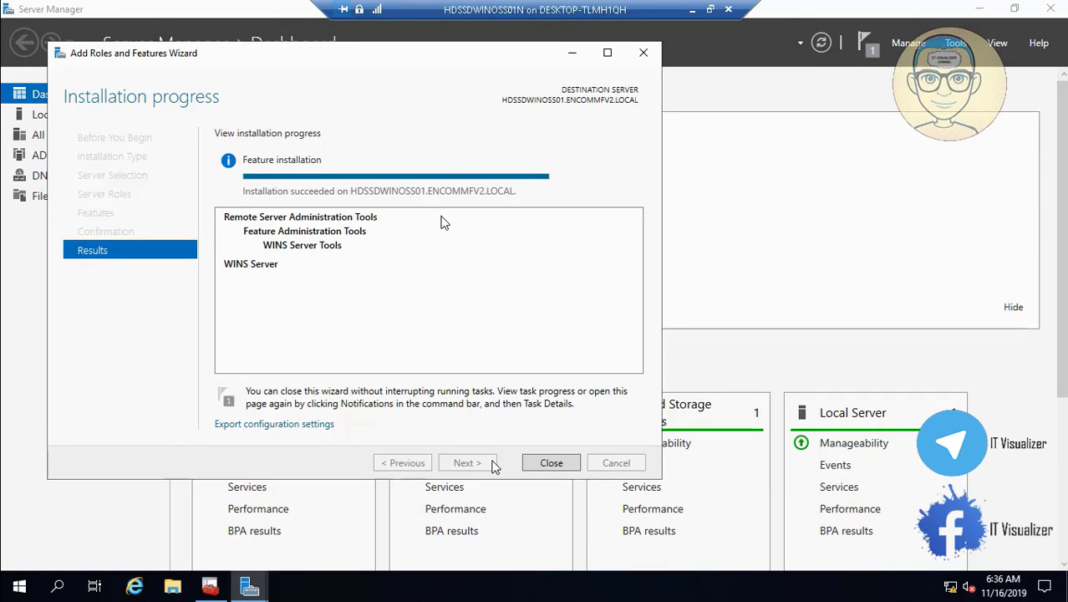
{"action": "left_click", "coordinate": [549, 462]}
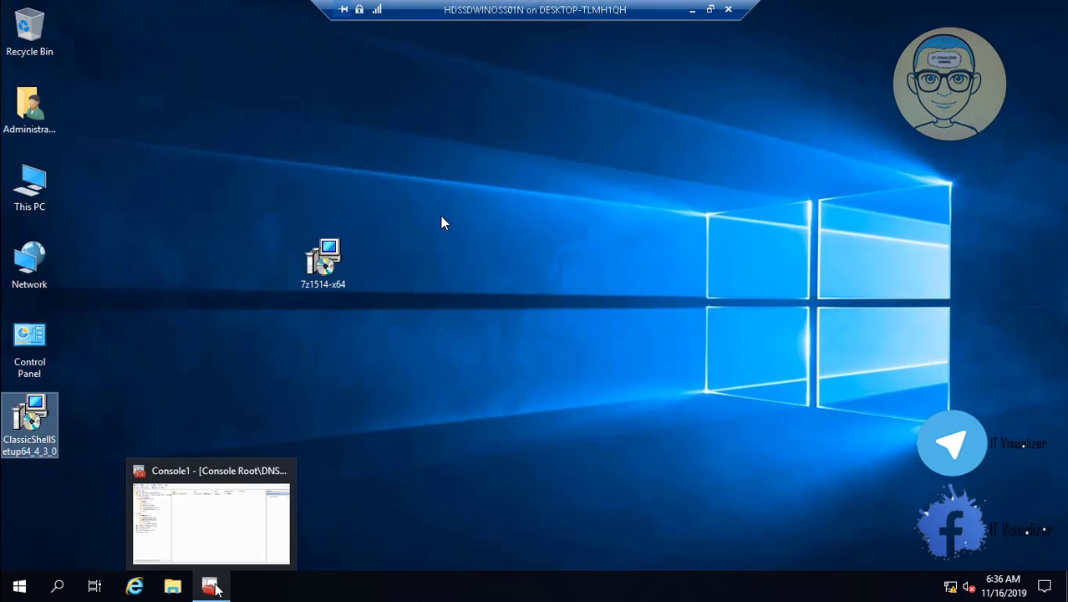
Add the WINS snap-in to the DNS management console alongside the existing tools.
{"action": "left_click", "coordinate": [216, 589]}
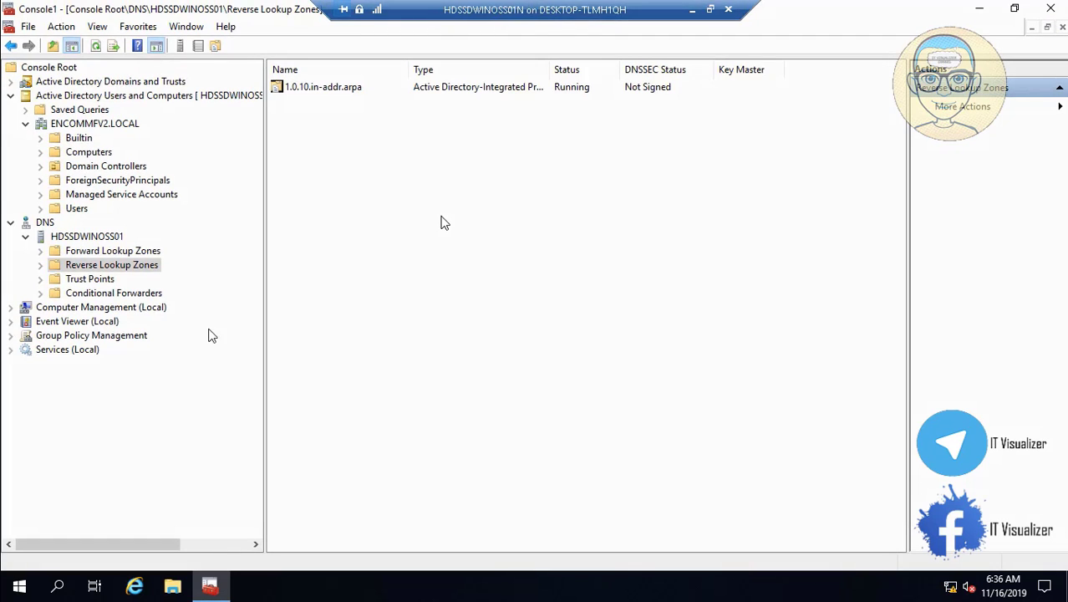
{"action": "left_click", "coordinate": [28, 27]}
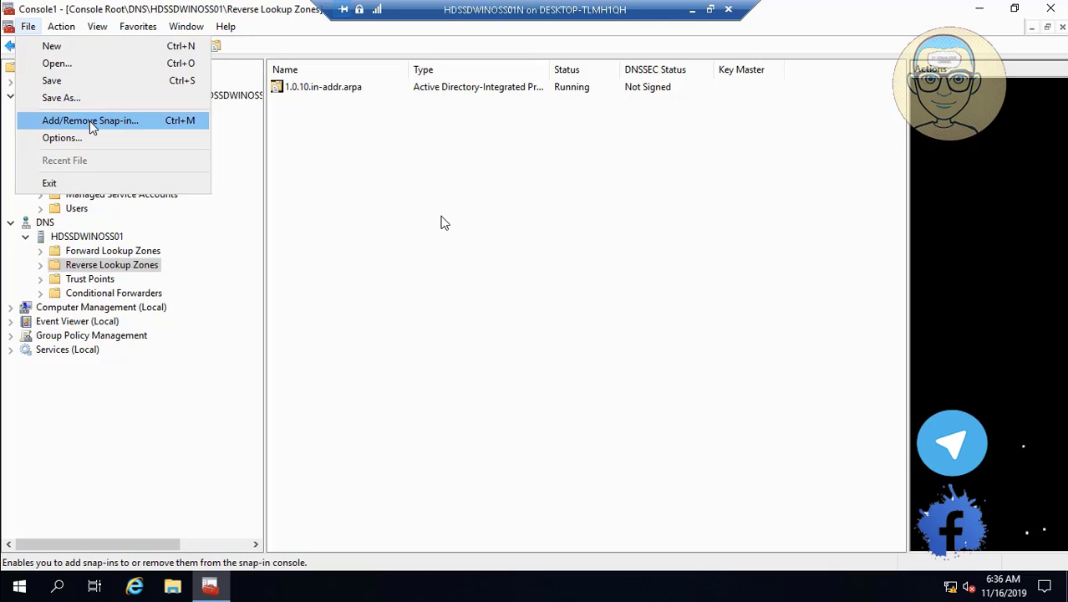
{"action": "left_click", "coordinate": [90, 120]}
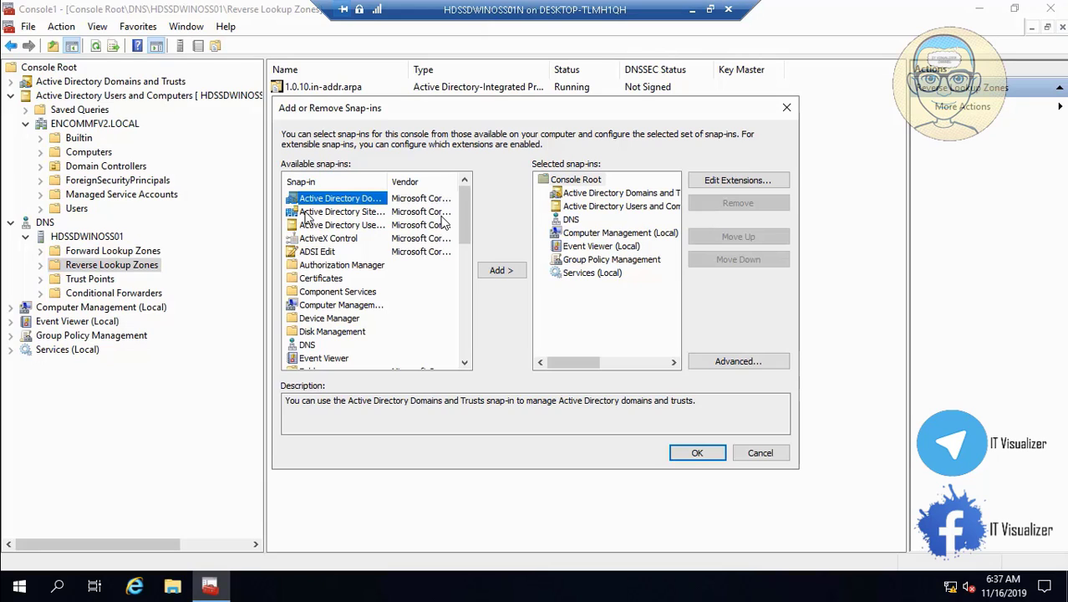
{"action": "scroll", "coordinate": [466, 357], "scroll_direction": "down", "scroll_amount": 10}
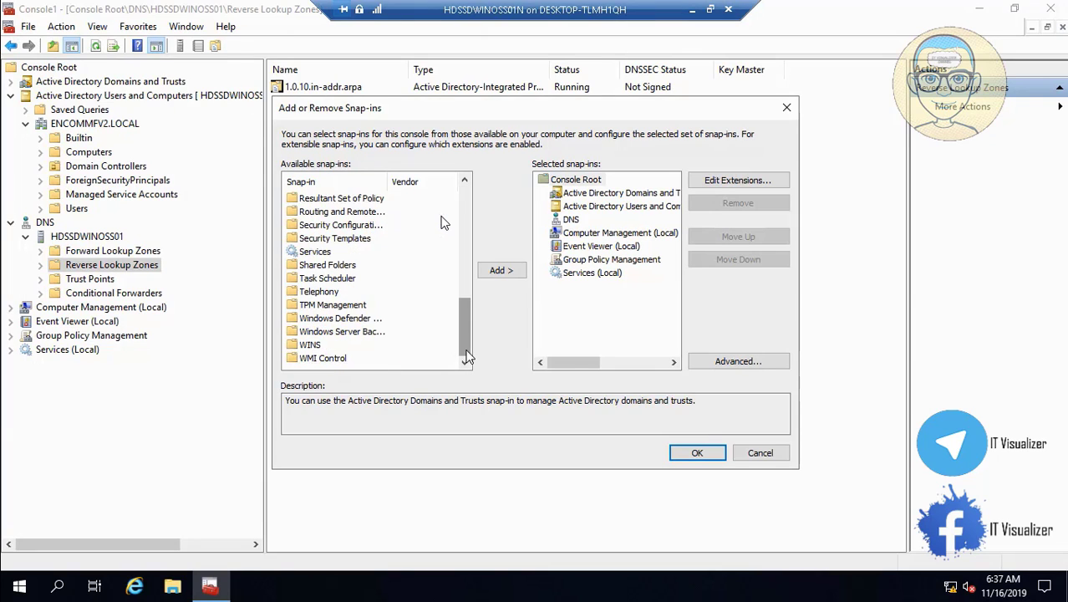
{"action": "left_click", "coordinate": [310, 344]}
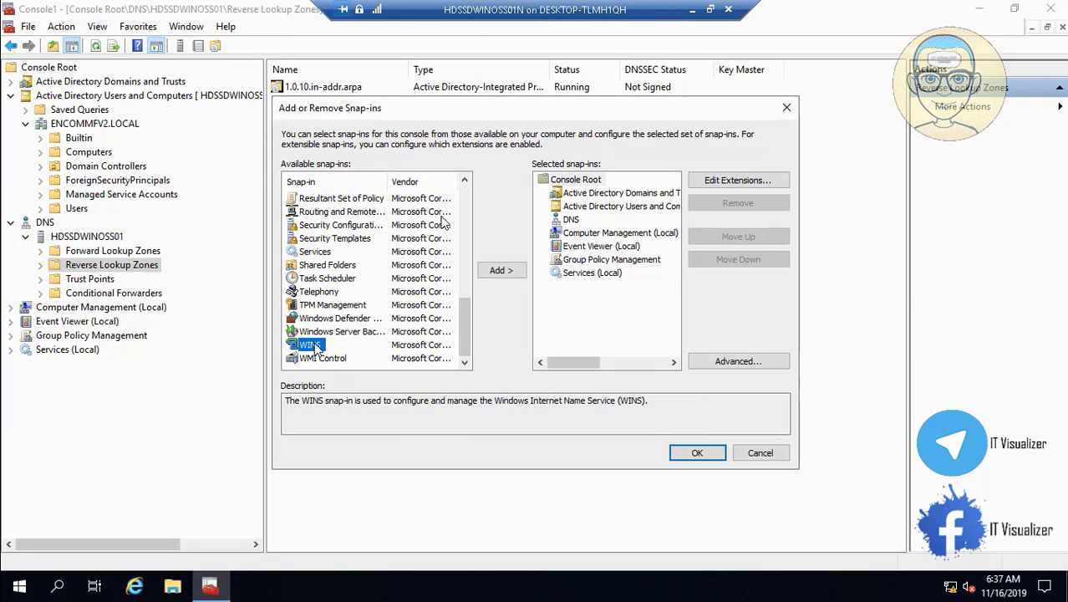
{"action": "left_click", "coordinate": [502, 270]}
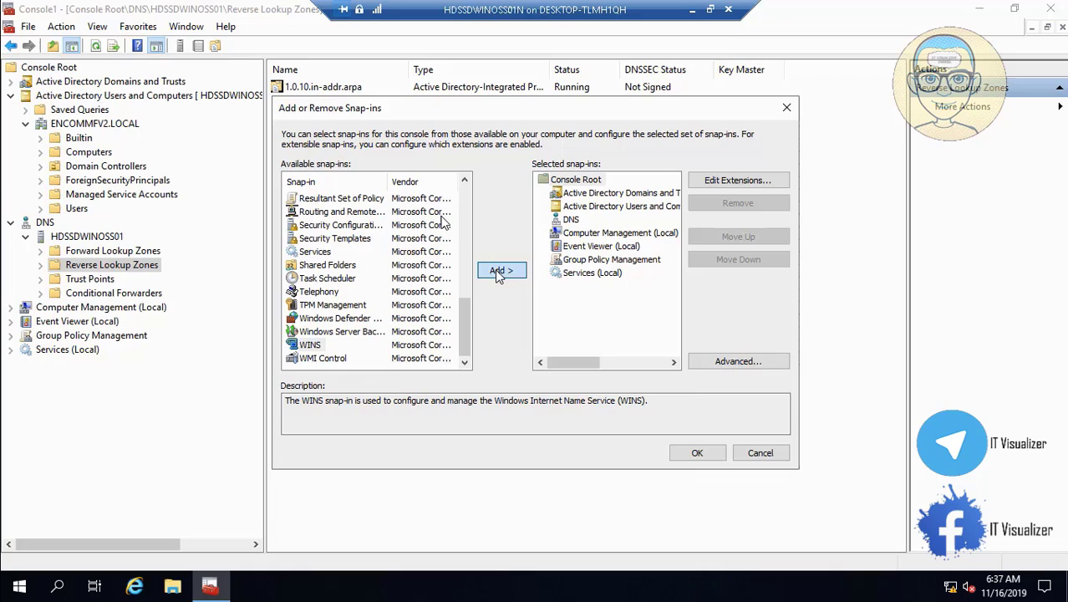
{"action": "left_click", "coordinate": [697, 453]}
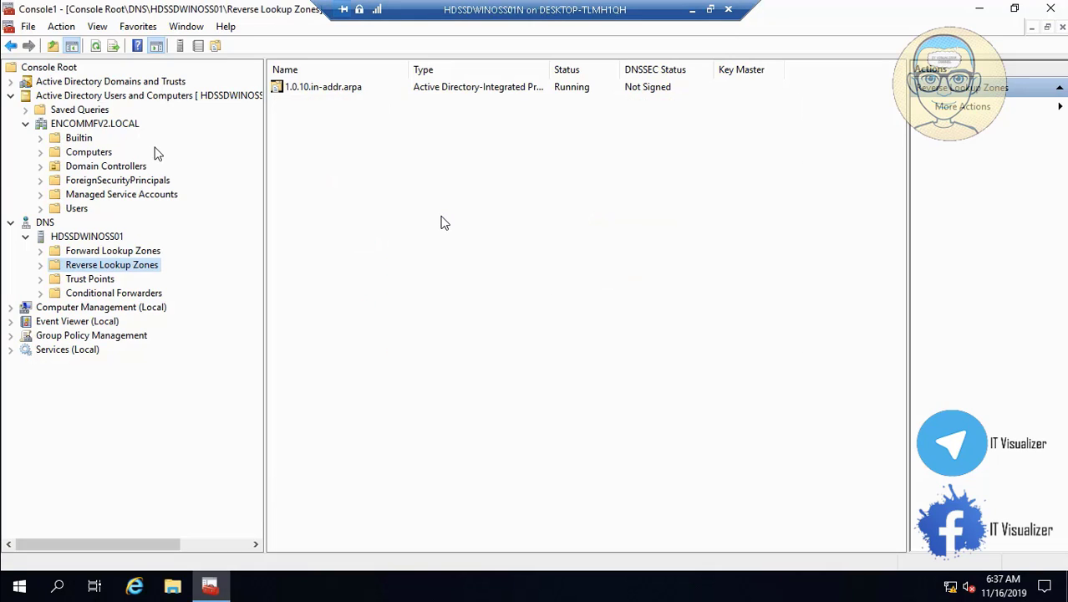
{"action": "left_click", "coordinate": [29, 26]}
Save the management console to the Desktop as 'Grid Controller V2'.
{"action": "left_click", "coordinate": [90, 122]}
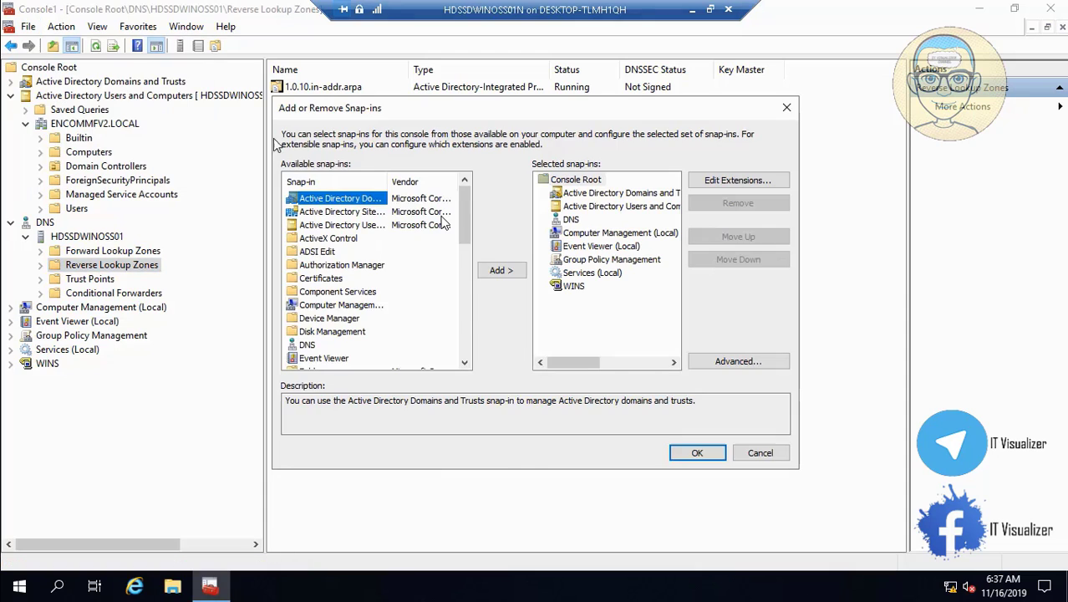
{"action": "left_click", "coordinate": [756, 453]}
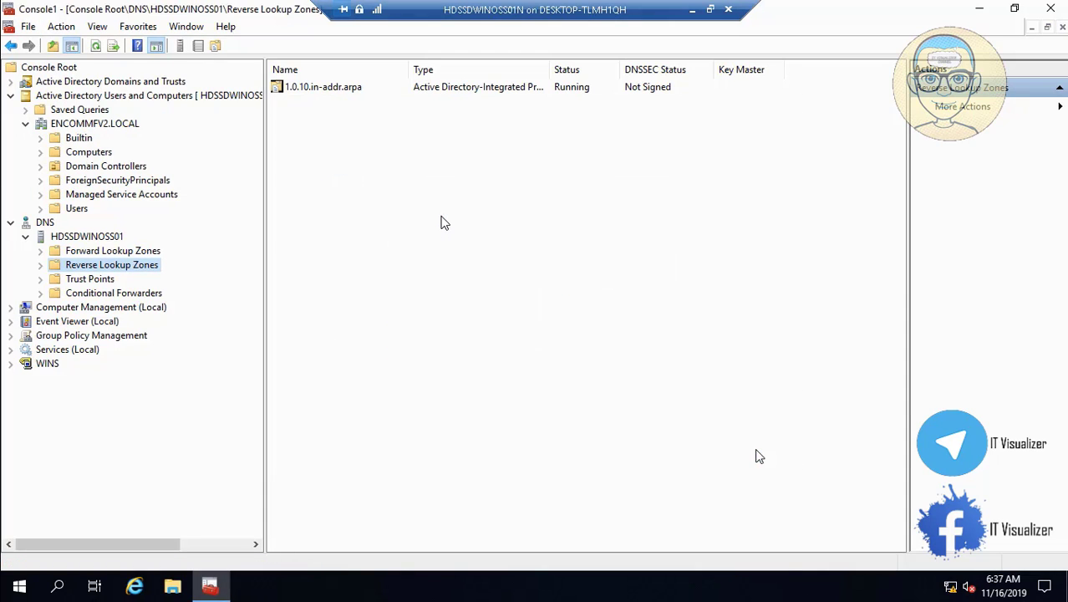
{"action": "left_click", "coordinate": [29, 26]}
{"action": "left_click", "coordinate": [67, 99]}
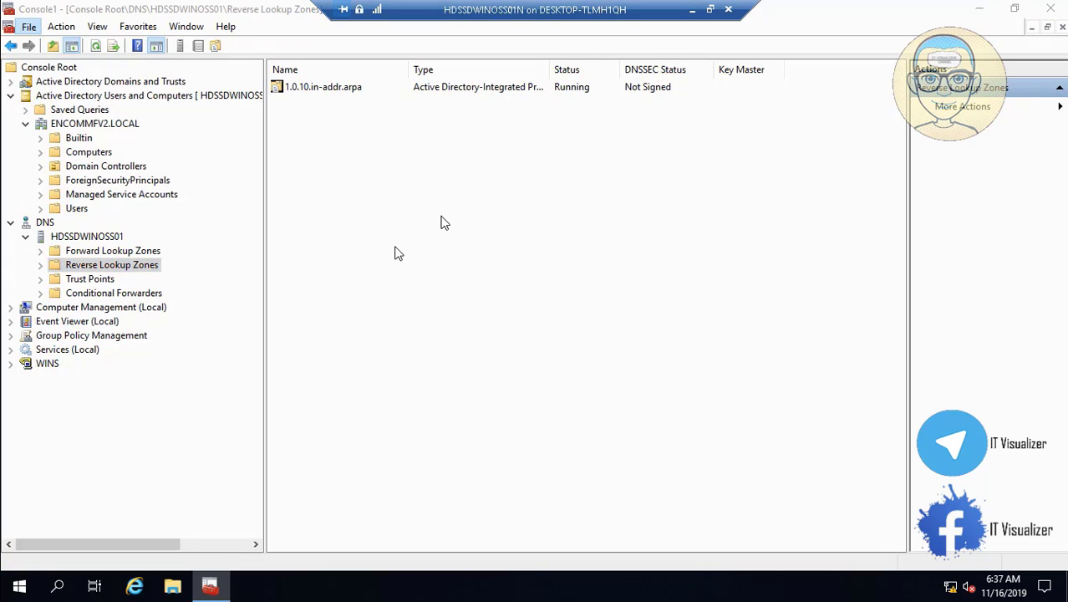
{"action": "left_click", "coordinate": [357, 244]}
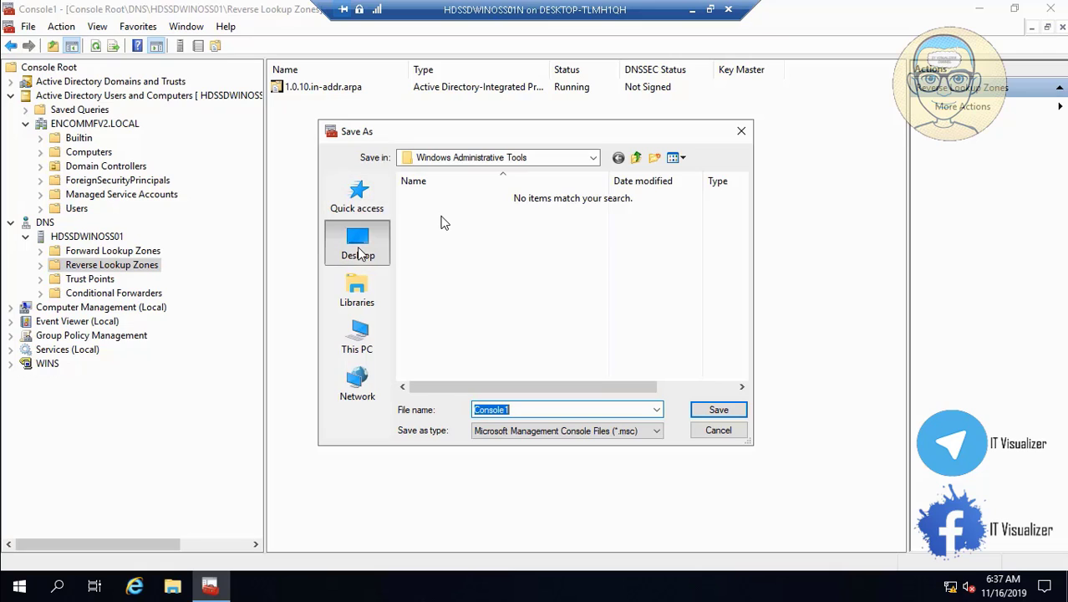
{"action": "key", "text": "BackSpace"}
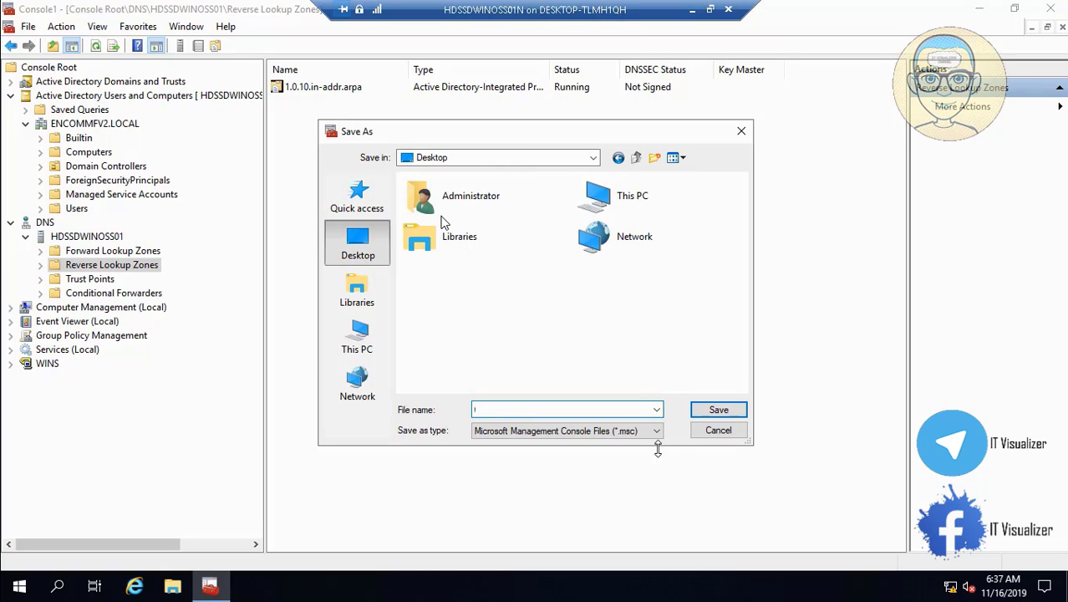
{"action": "type", "text": "Grid Controller V2"}
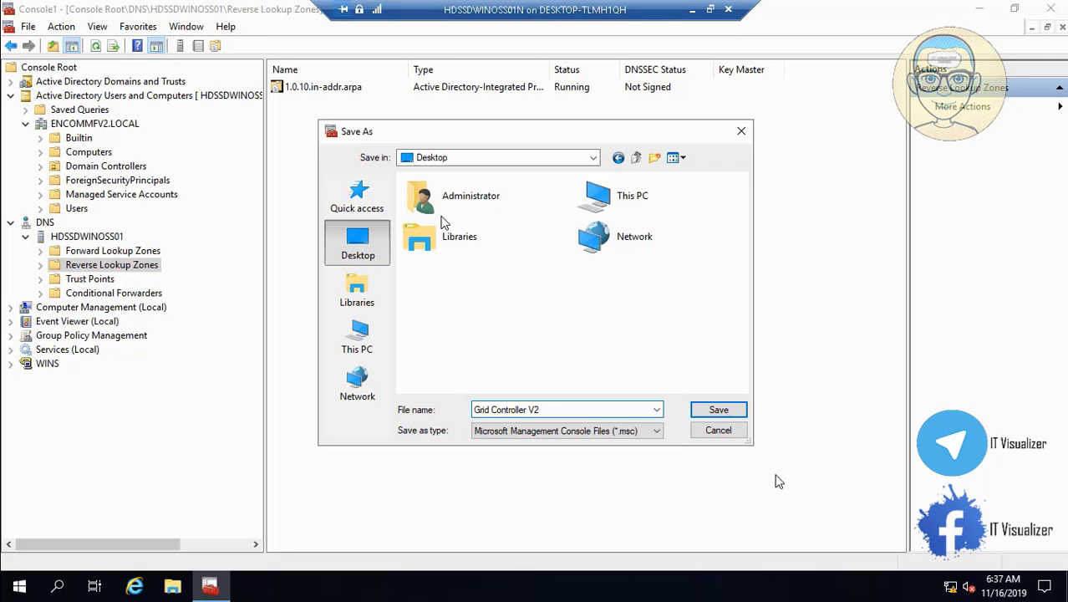
{"action": "left_click", "coordinate": [739, 416]}
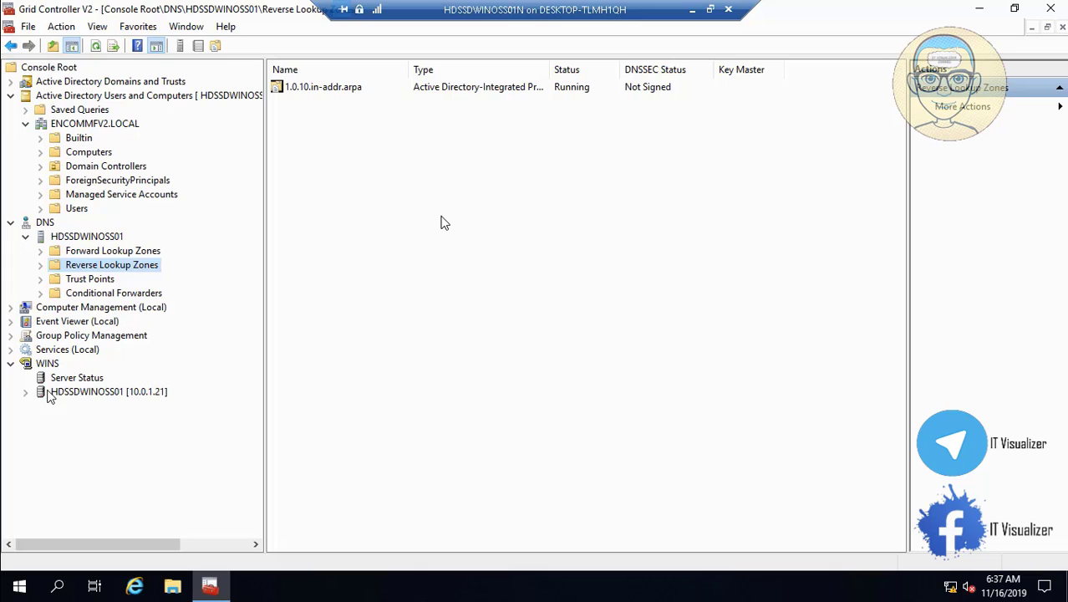
Expand WINS server HDSSDWINOSS01 to view its status, then minimize the console.
{"action": "left_click", "coordinate": [26, 391]}
{"action": "left_click", "coordinate": [78, 380]}
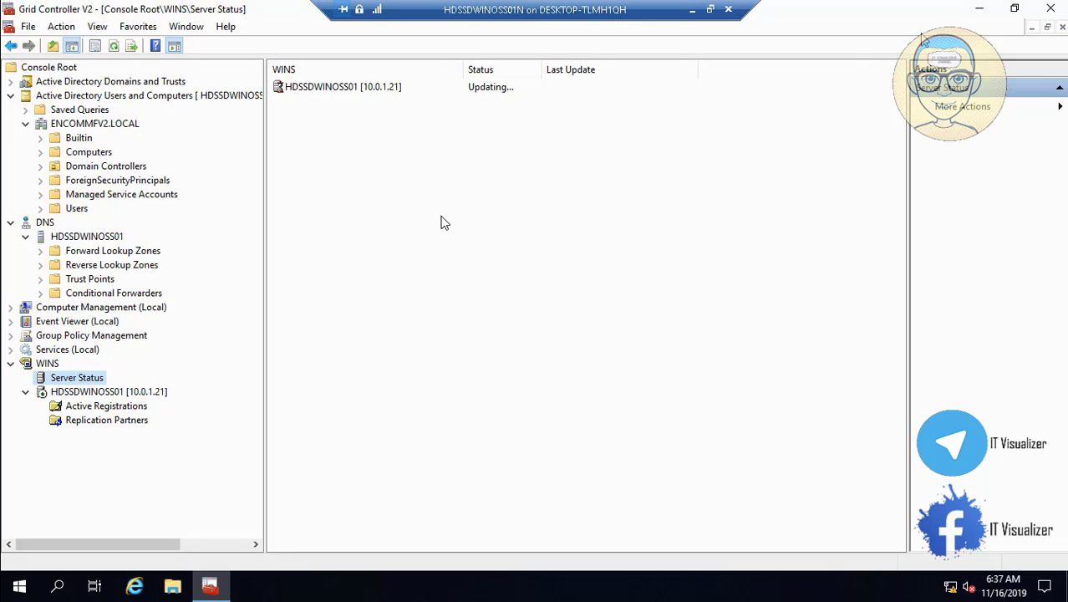
{"action": "left_click", "coordinate": [979, 10]}
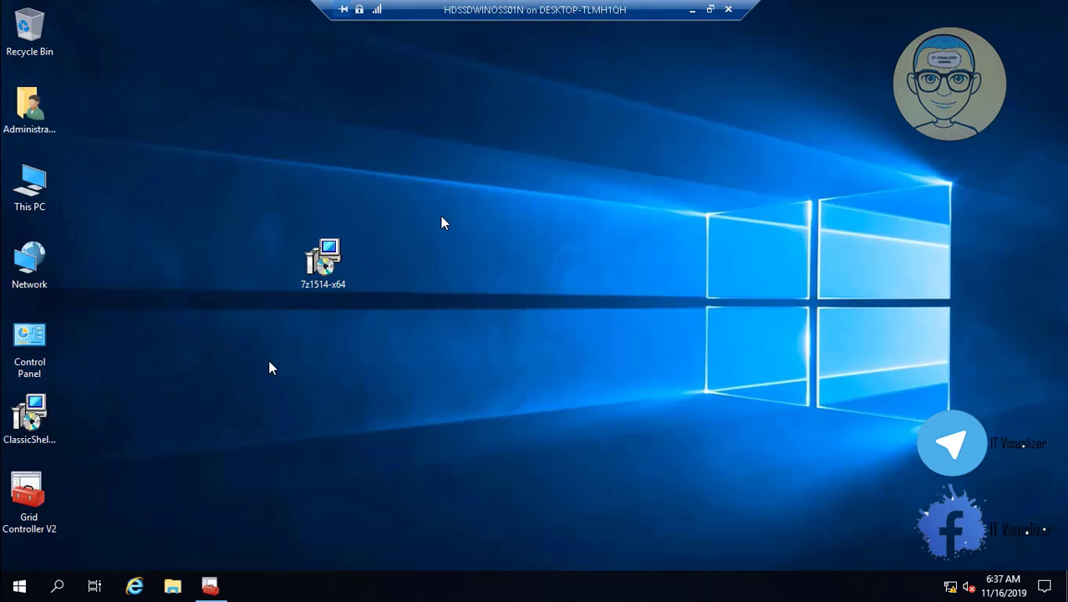
Open the WINOSTN adapter's IPv4 properties from Network and Sharing Center.
{"action": "double_click", "coordinate": [41, 346]}
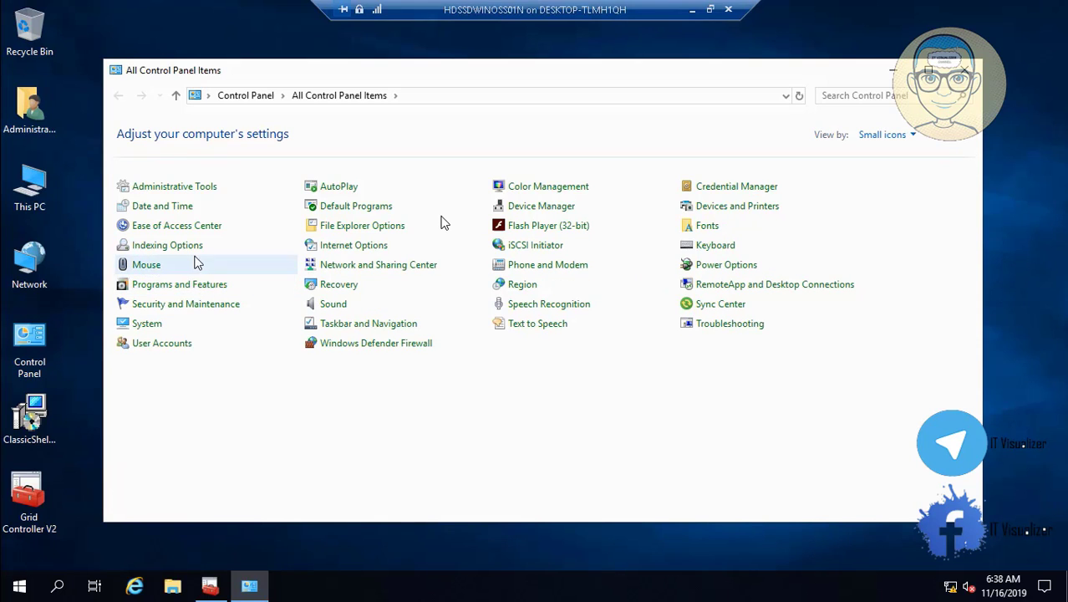
{"action": "left_click", "coordinate": [428, 266]}
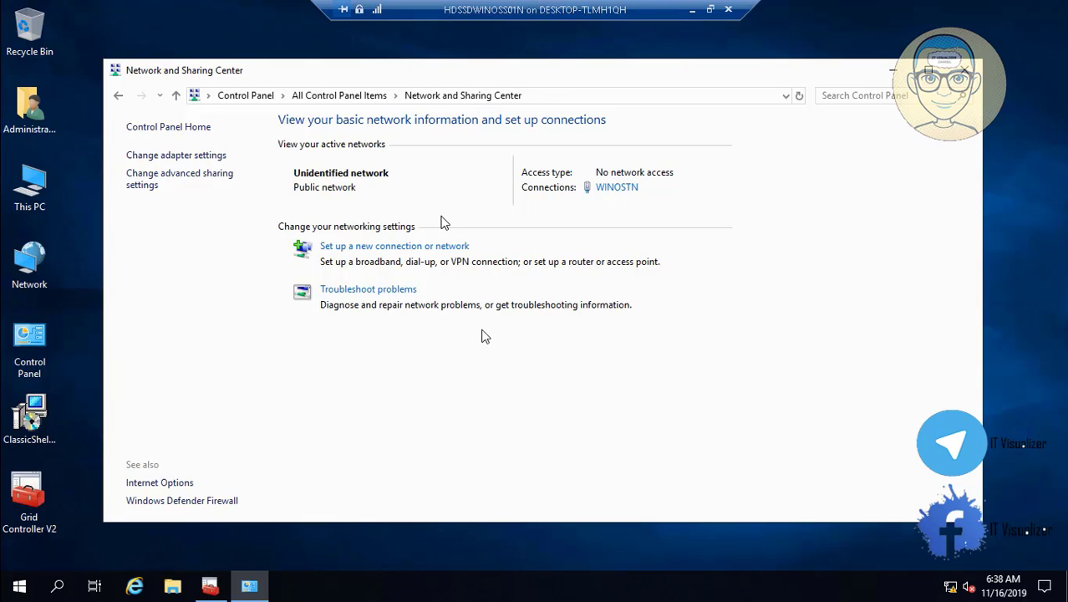
{"action": "left_click", "coordinate": [454, 422]}
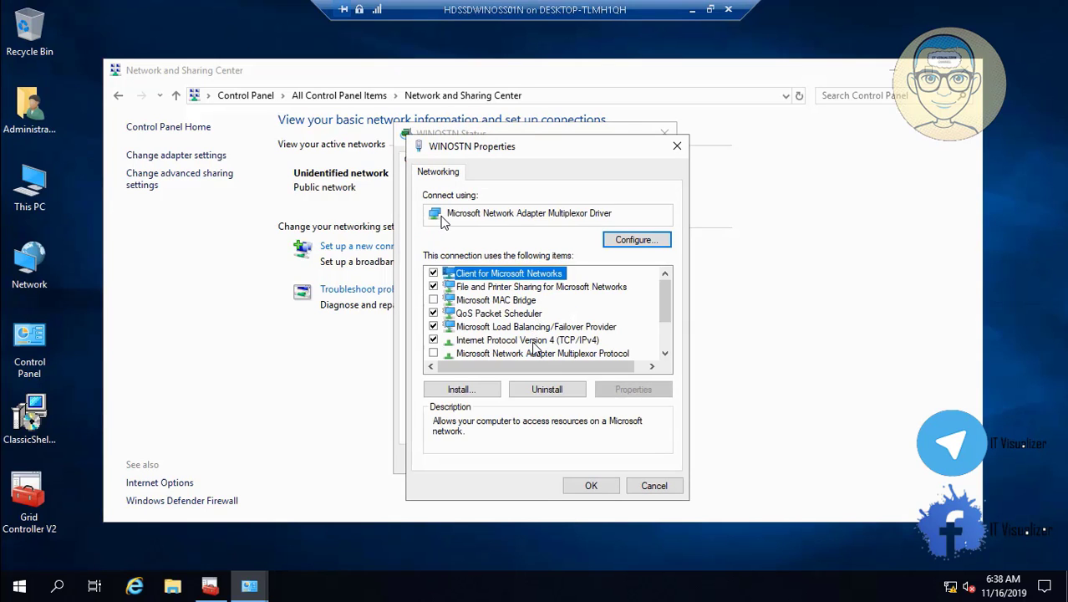
{"action": "left_click", "coordinate": [535, 341]}
{"action": "left_click", "coordinate": [629, 391]}
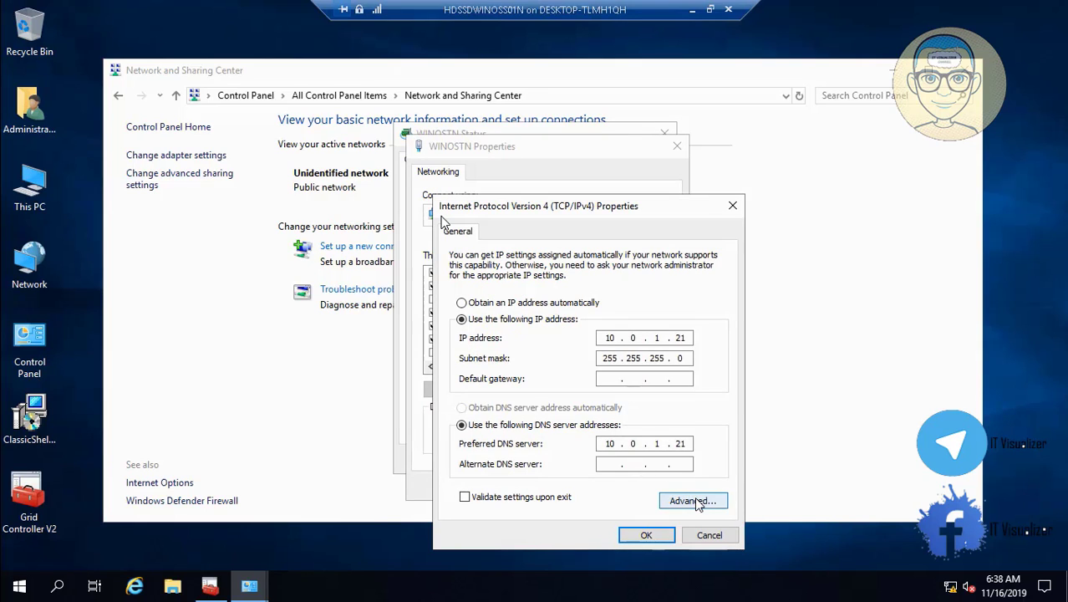
Enable NetBIOS over TCP/IP and add 10.0.1.21 as the adapter's WINS server.
{"action": "left_click", "coordinate": [695, 501]}
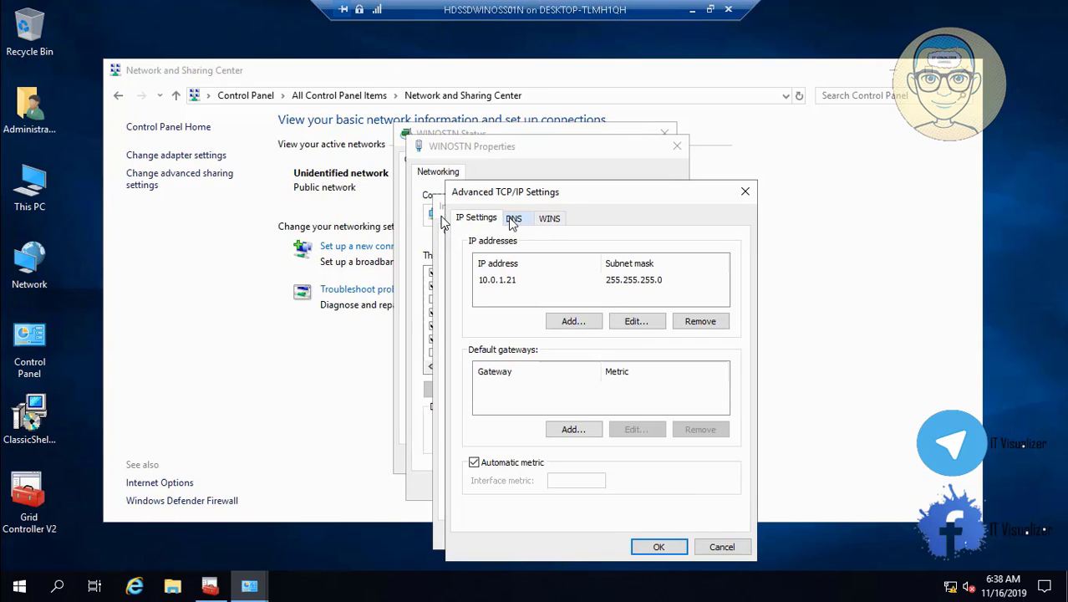
{"action": "left_click", "coordinate": [549, 219]}
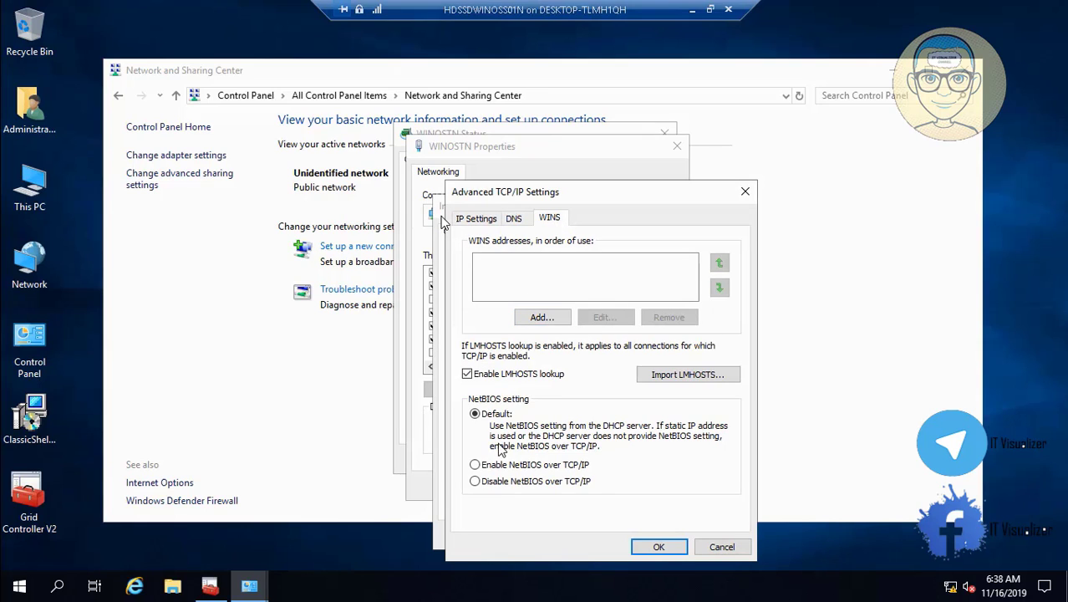
{"action": "left_click", "coordinate": [474, 465]}
{"action": "left_click", "coordinate": [541, 317]}
{"action": "type", "text": "10."}
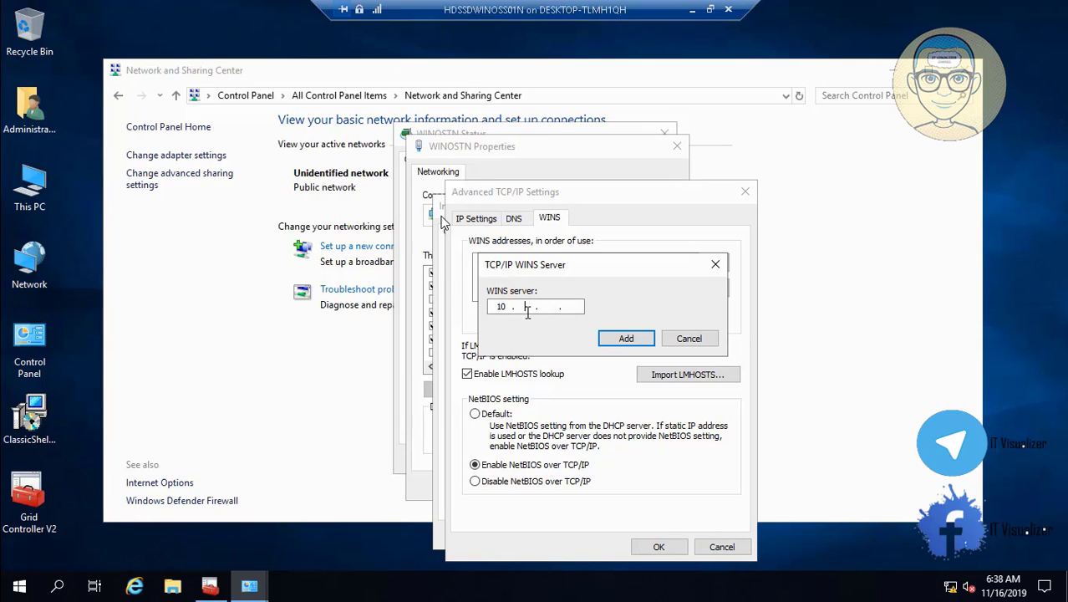
{"action": "type", "text": "0.1.21"}
{"action": "left_click", "coordinate": [623, 340]}
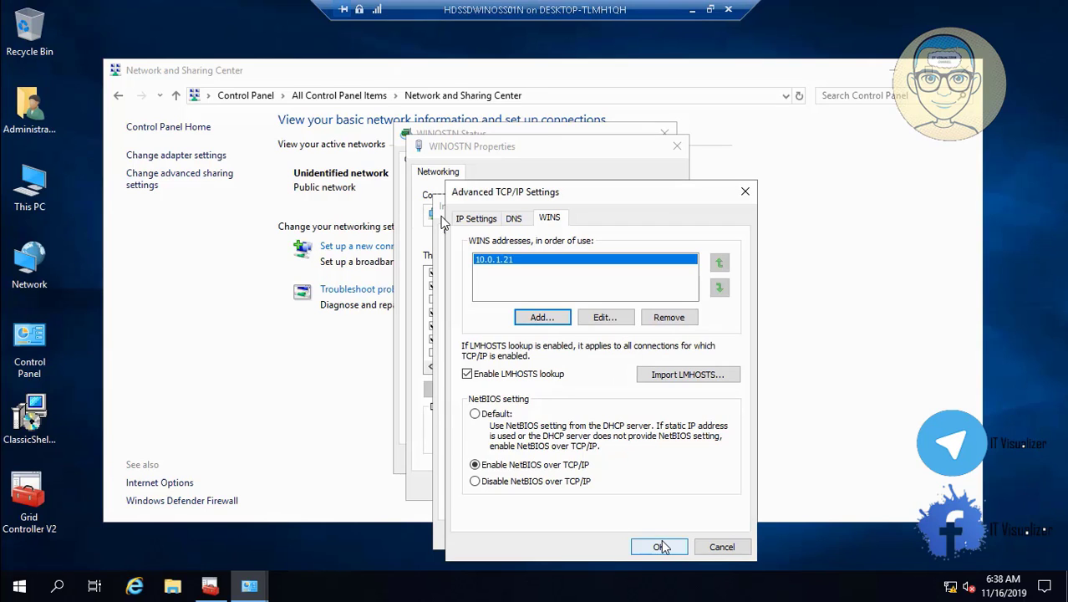
Confirm the TCP/IP and adapter property dialogs and close the WINOSTN status window.
{"action": "left_click", "coordinate": [661, 543]}
{"action": "left_click", "coordinate": [643, 539]}
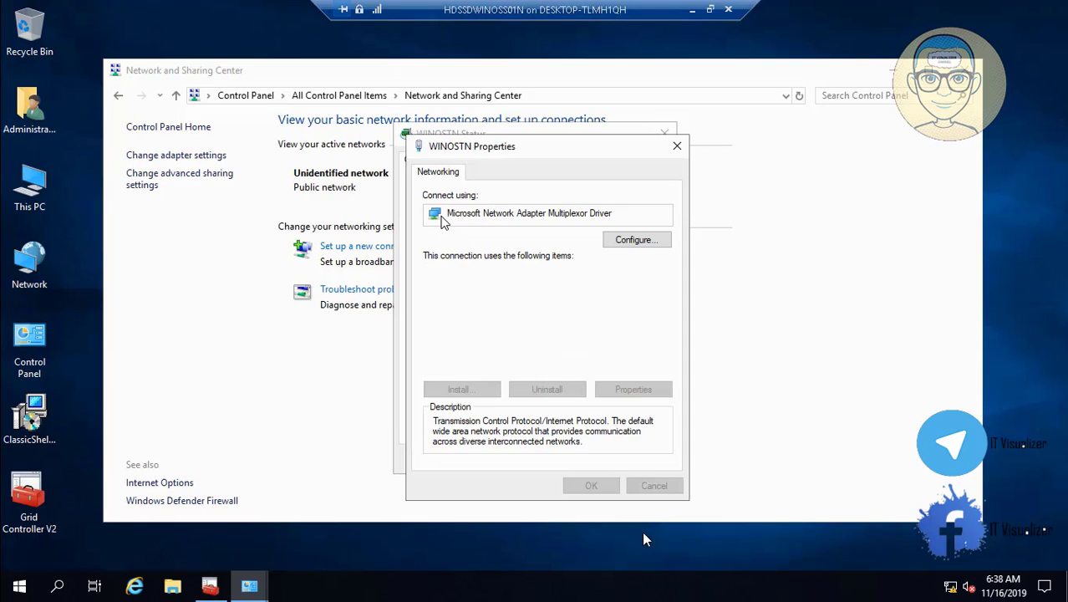
{"action": "left_click", "coordinate": [591, 485]}
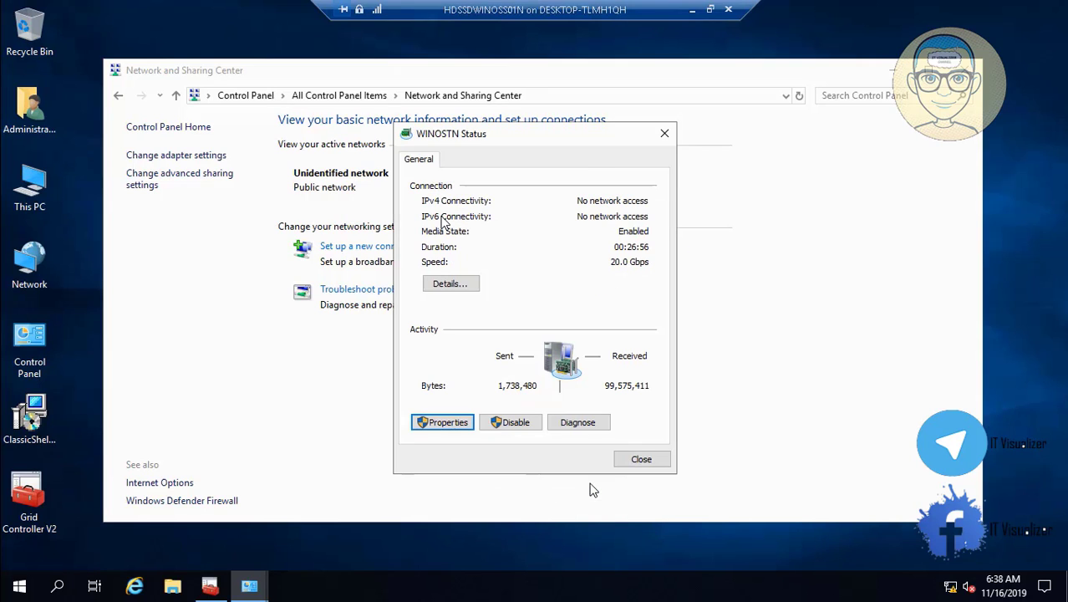
{"action": "left_click", "coordinate": [635, 459]}
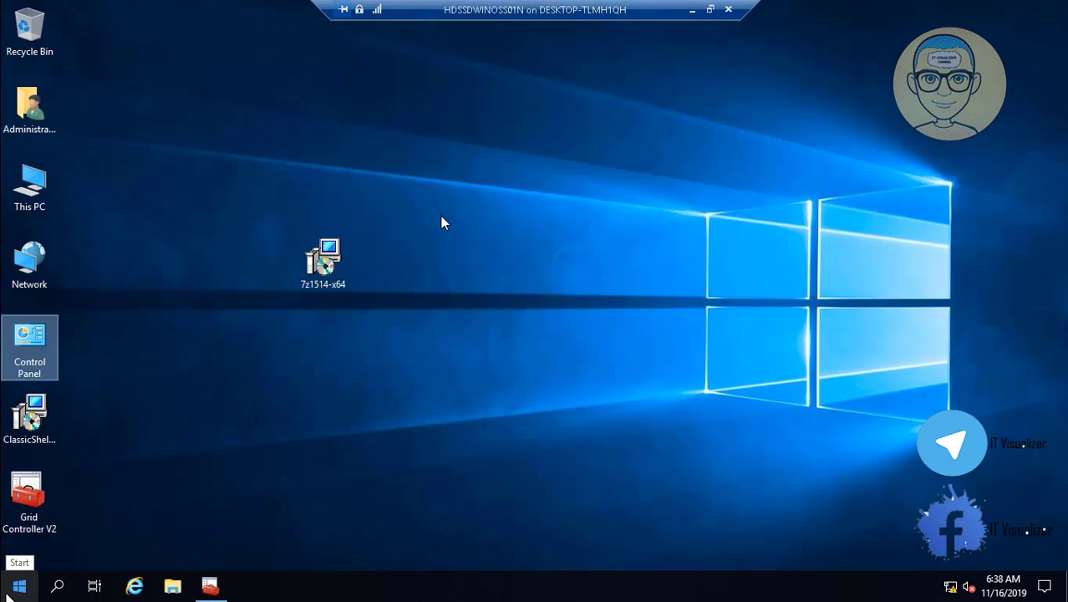
Run the network path \\10.0.1.20\d$ from the Run box.
{"action": "right_click", "coordinate": [12, 588]}
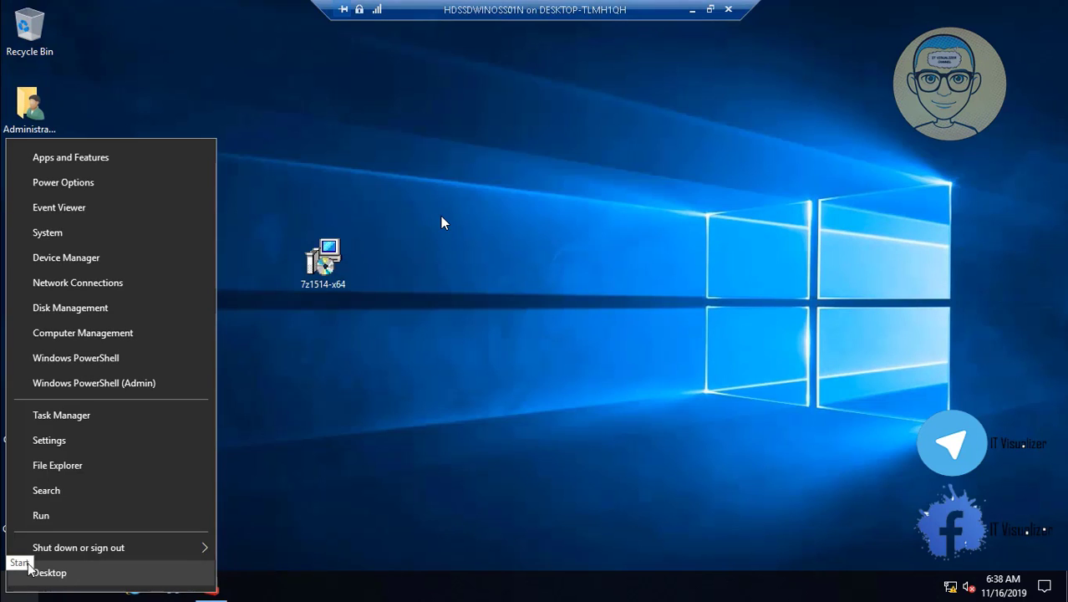
{"action": "left_click", "coordinate": [65, 520]}
{"action": "key", "text": "BackSpace"}
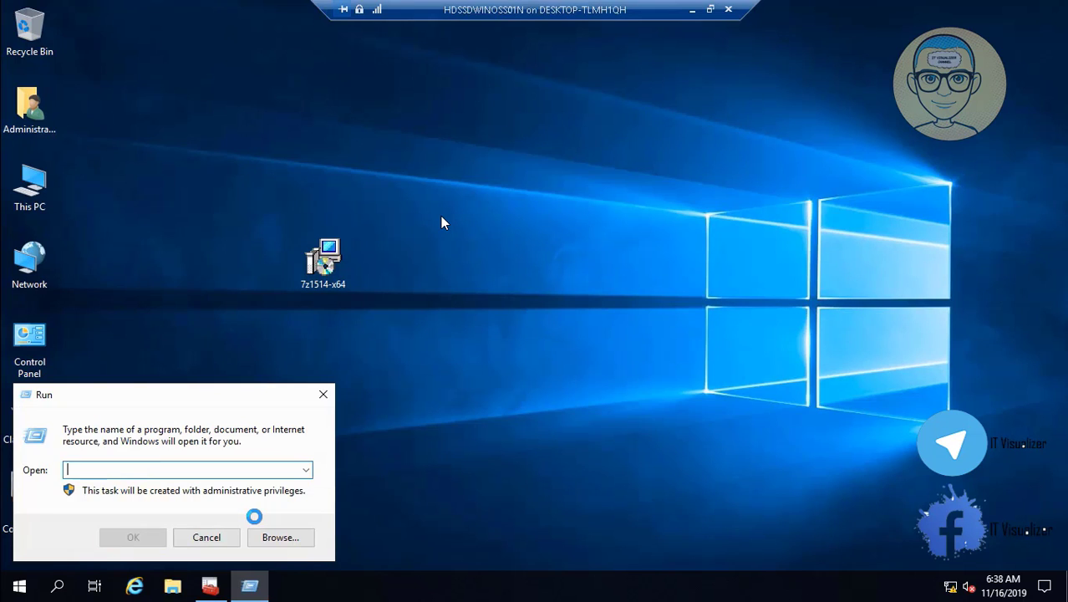
{"action": "type", "text": "\\\\10."}
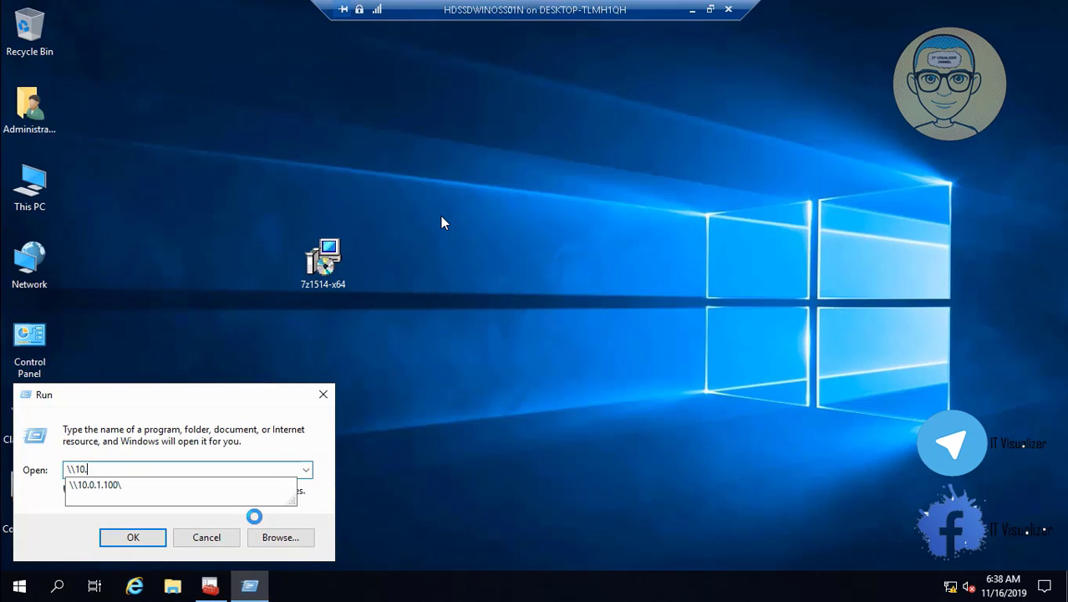
{"action": "type", "text": "0.1.20"}
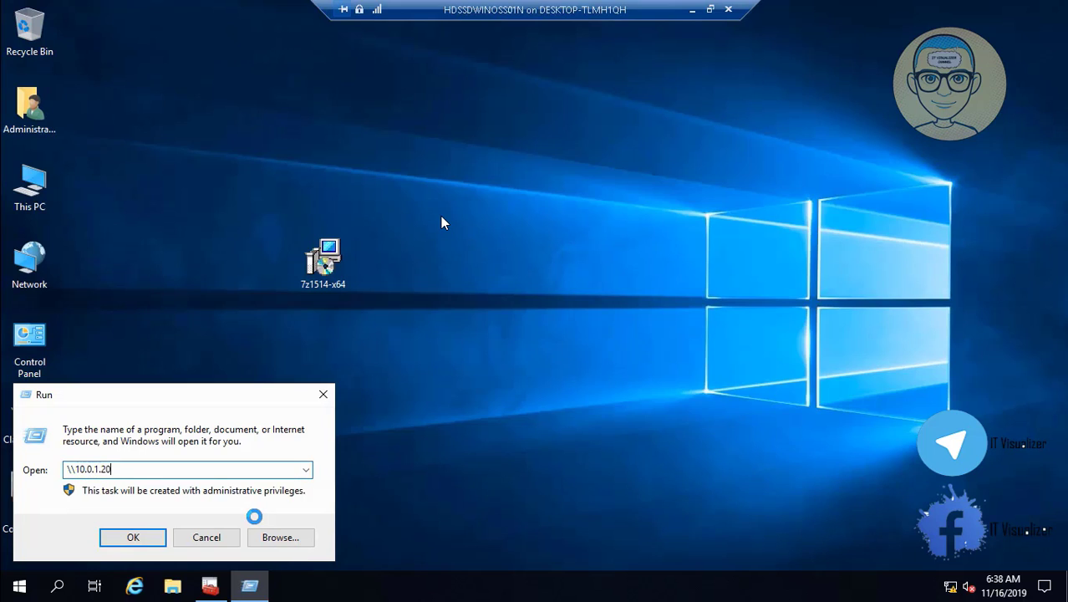
{"action": "type", "text": "\\d$"}
{"action": "key", "text": "Return"}
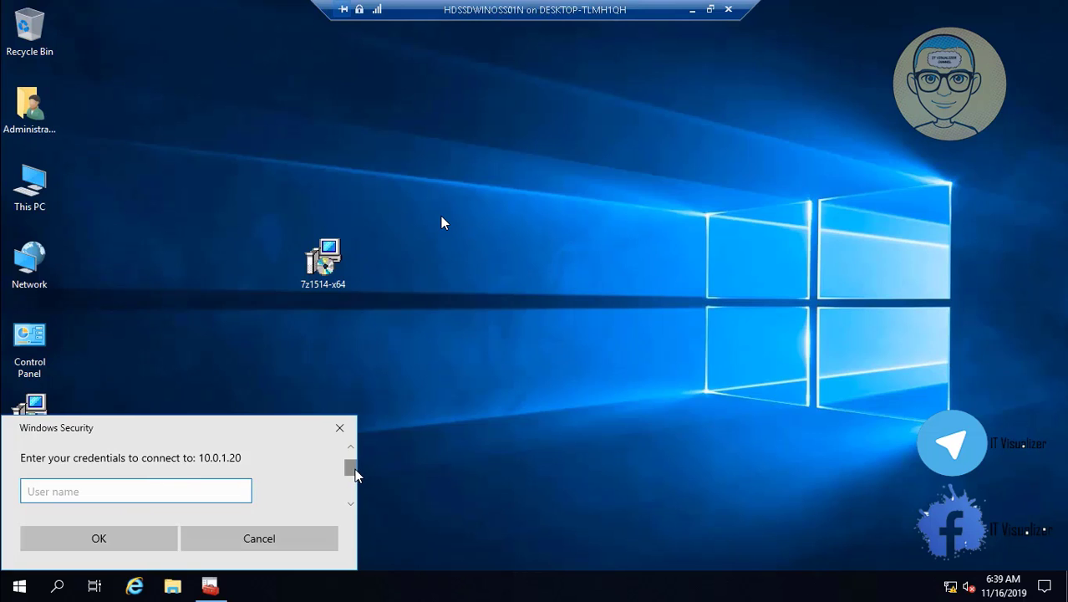
Sign in to the share with the domain user name and password.
{"action": "scroll", "coordinate": [353, 473], "scroll_direction": "down", "scroll_amount": 2}
{"action": "scroll", "coordinate": [351, 472], "scroll_direction": "up", "scroll_amount": 2}
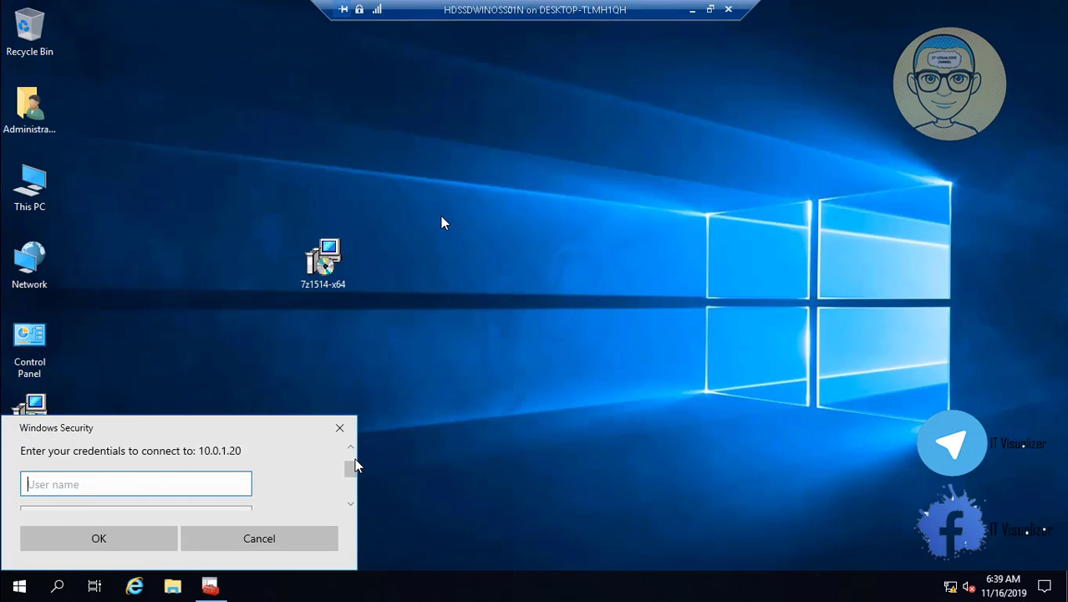
{"action": "mouse_move", "coordinate": [352, 465]}
{"action": "left_mouse_down"}
{"action": "mouse_move", "coordinate": [352, 481]}
{"action": "mouse_move", "coordinate": [353, 469]}
{"action": "left_mouse_up"}
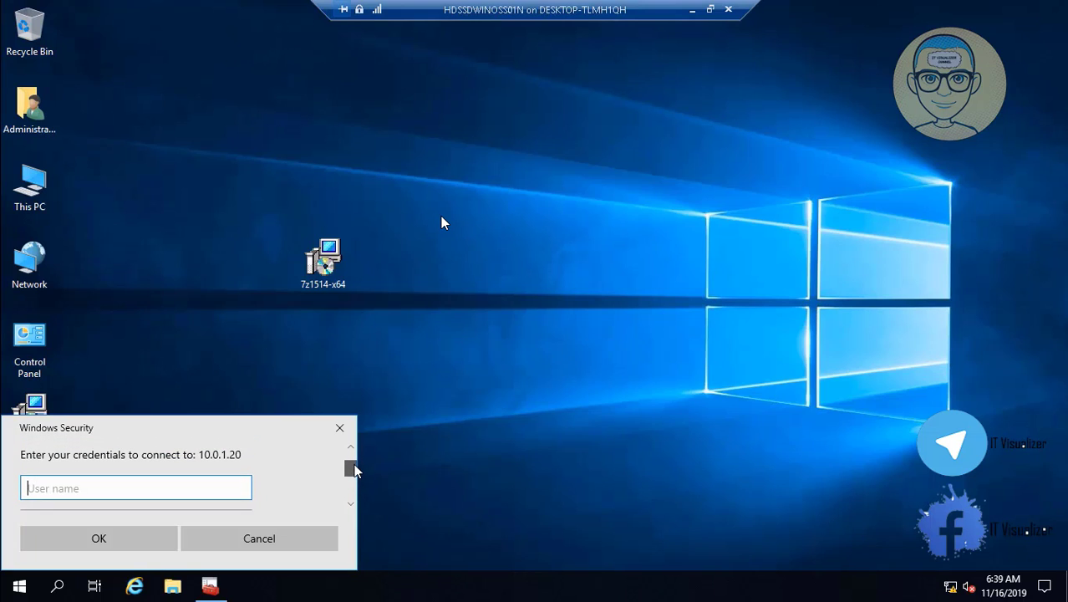
{"action": "type", "text": "encommf\\krao"}
{"action": "key", "text": "Tab"}
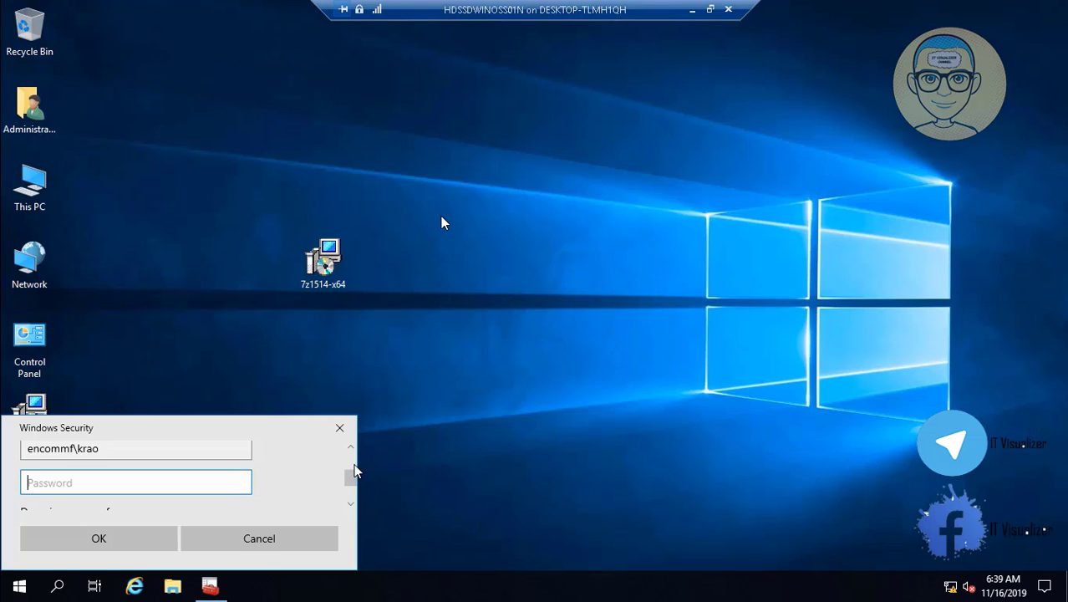
{"action": "type", "text": "••••••••••"}
{"action": "key", "text": "Return"}
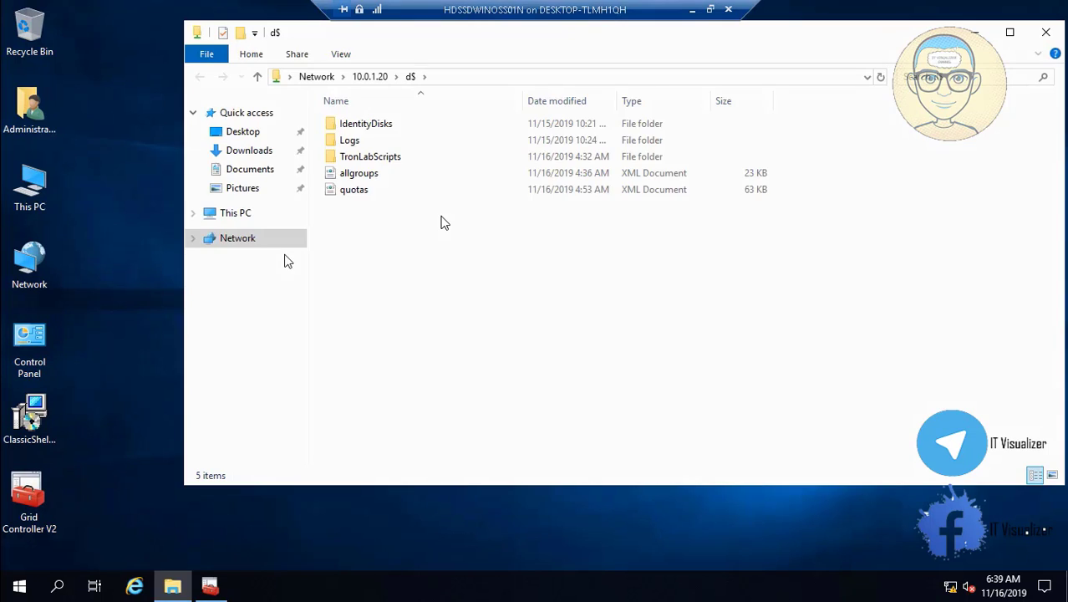
Copy the TronLabScripts, allgroups and quotas items from the d$ share.
{"action": "left_click", "coordinate": [396, 163]}
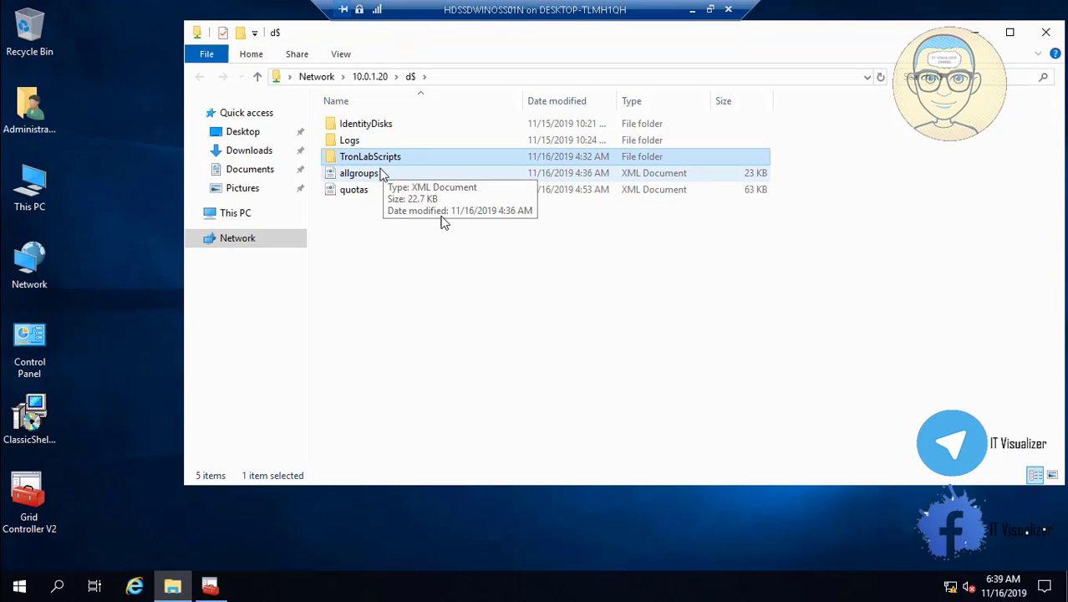
{"action": "left_click", "coordinate": [377, 175], "text": "ctrl"}
{"action": "left_click", "coordinate": [367, 194], "text": "ctrl"}
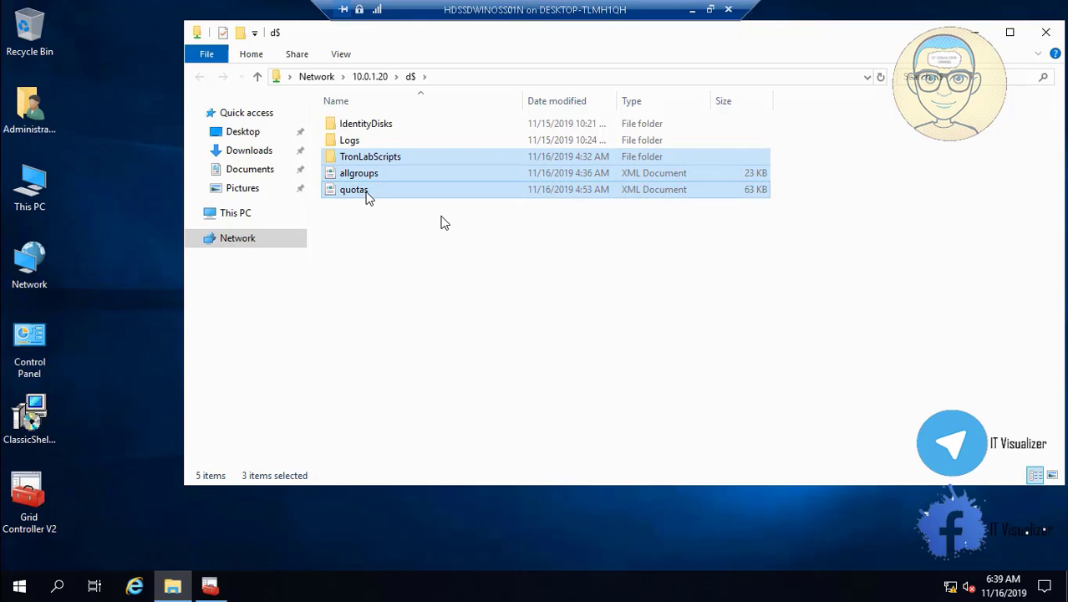
{"action": "right_click", "coordinate": [367, 195]}
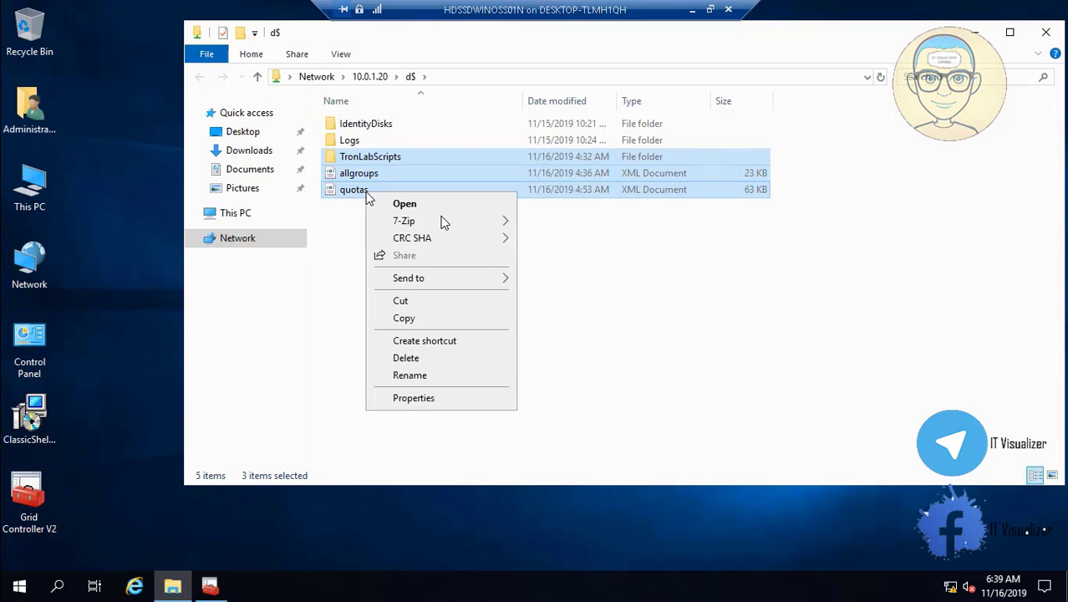
{"action": "left_click", "coordinate": [414, 318]}
Paste the three copied items into Local Disk (D:).
{"action": "left_click", "coordinate": [236, 214]}
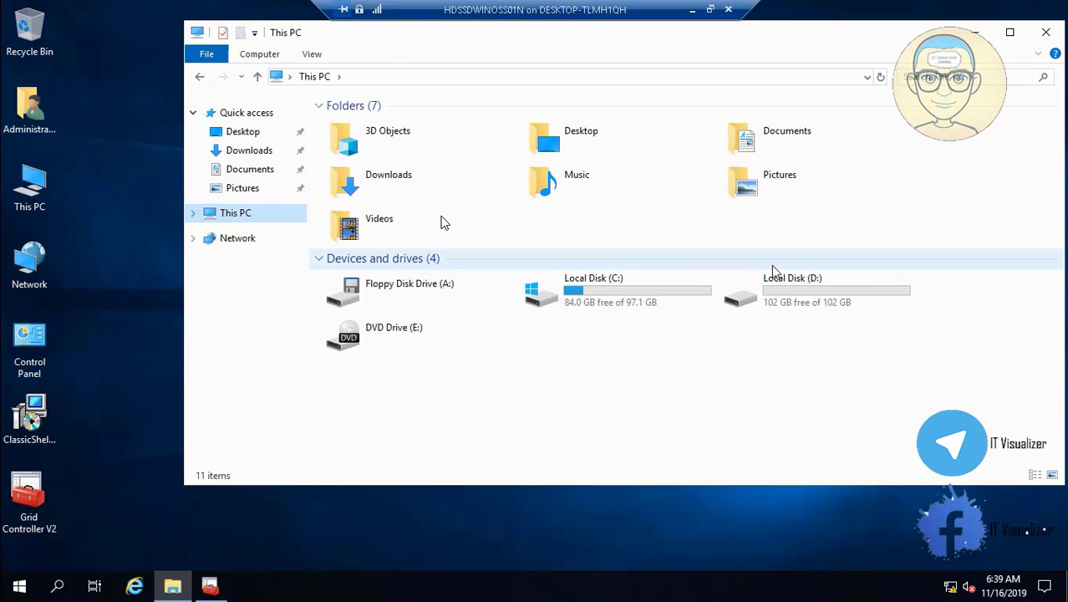
{"action": "left_click", "coordinate": [782, 290]}
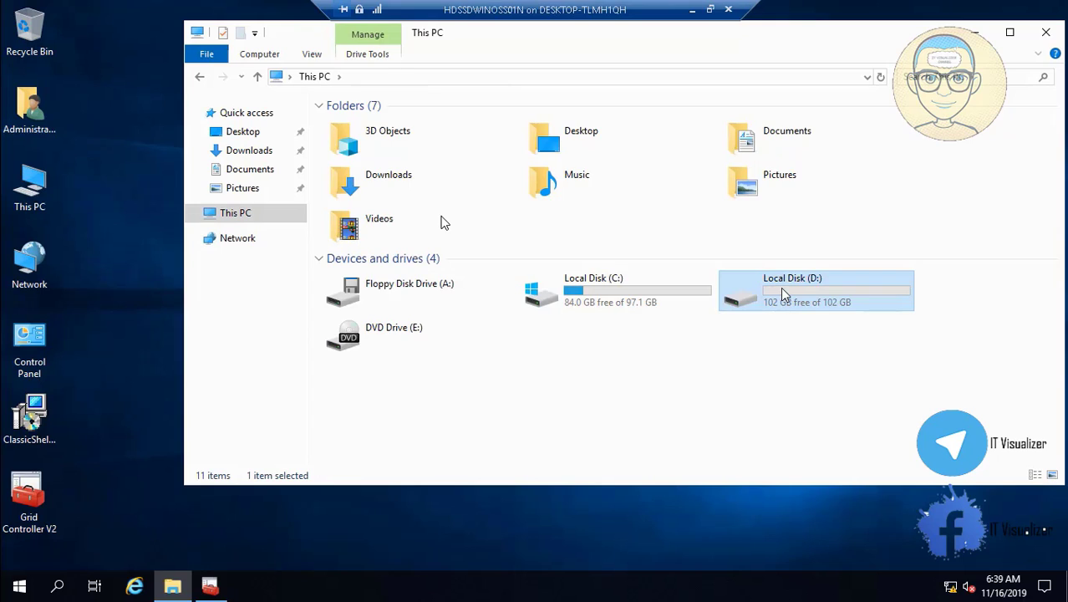
{"action": "double_click", "coordinate": [782, 289]}
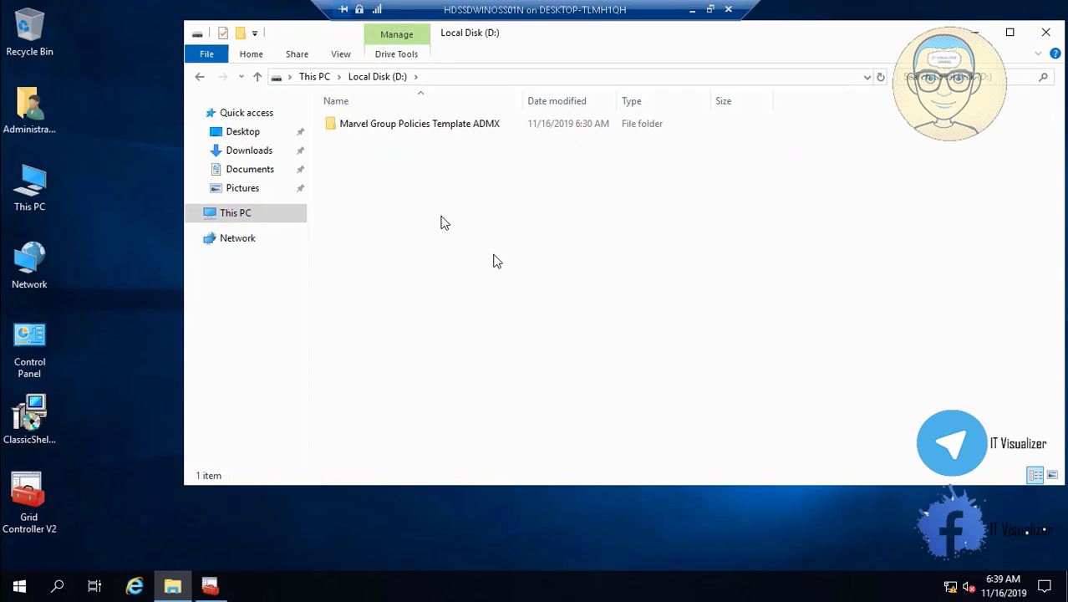
{"action": "right_click", "coordinate": [419, 218]}
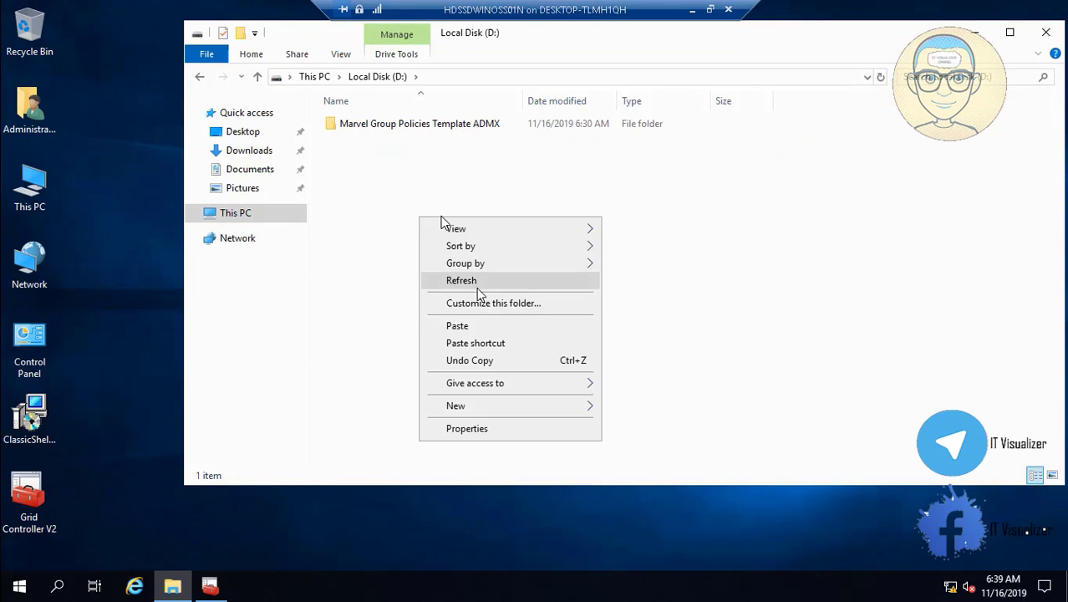
{"action": "left_click", "coordinate": [489, 326]}
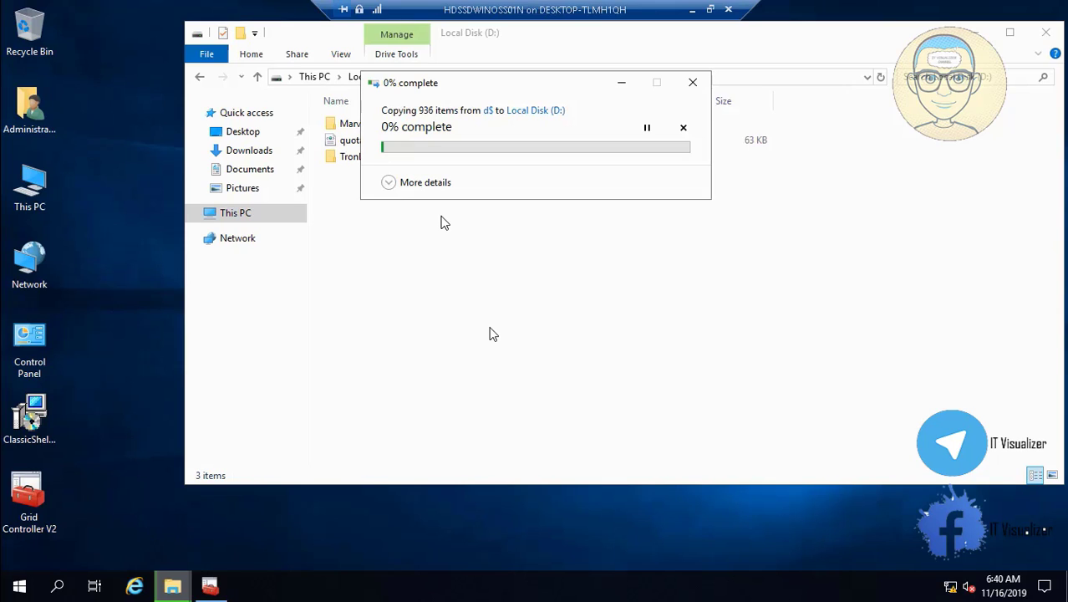
Accept the classic Start menu settings and pin Server Manager to the taskbar.
{"action": "left_click", "coordinate": [18, 587]}
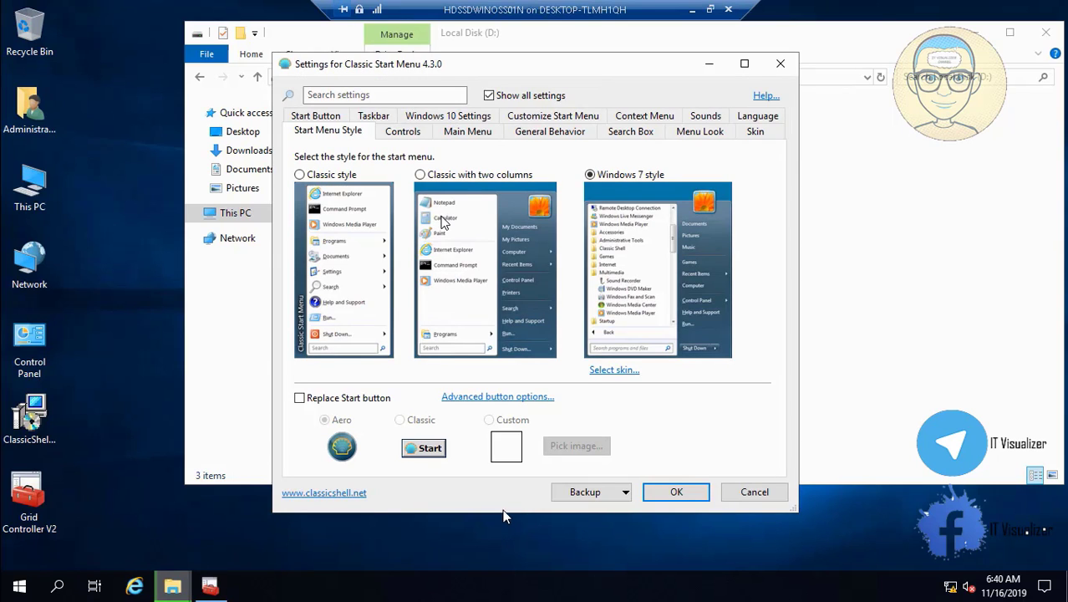
{"action": "left_click", "coordinate": [683, 492]}
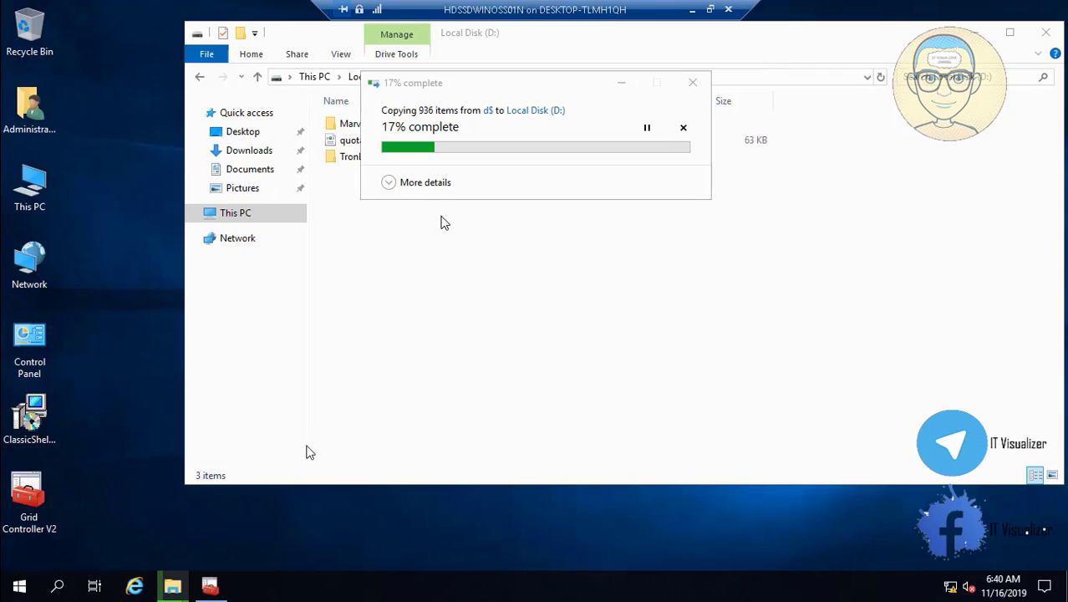
{"action": "left_click", "coordinate": [19, 588]}
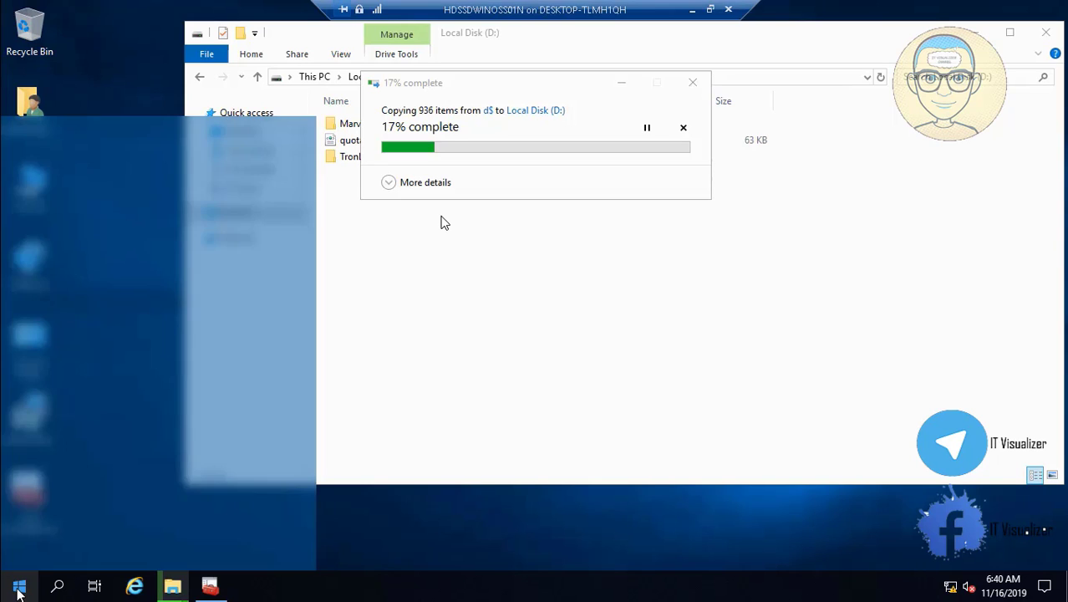
{"action": "left_click", "coordinate": [80, 519]}
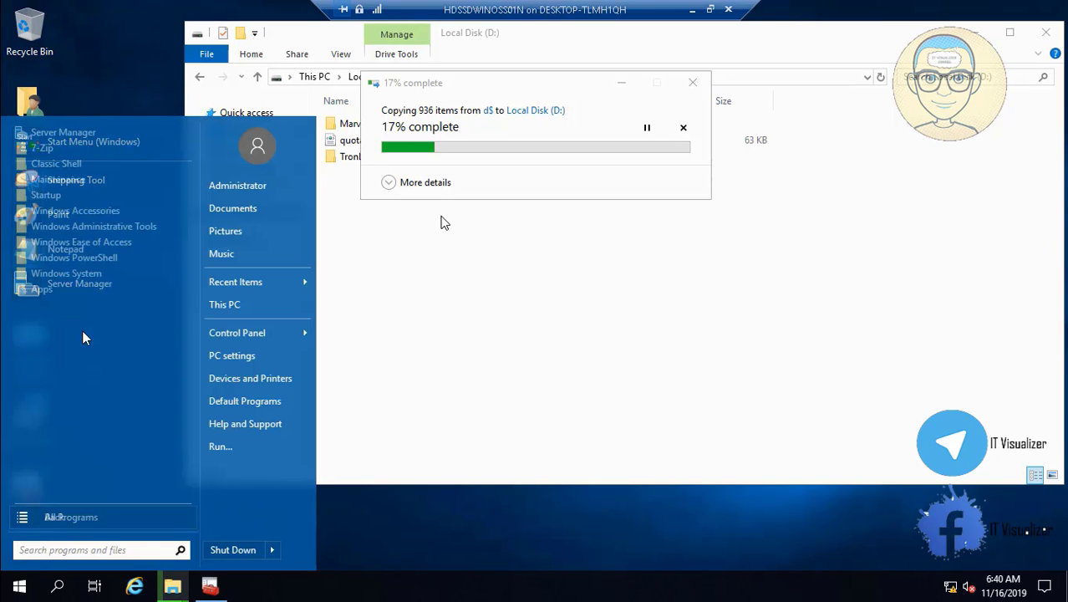
{"action": "left_click", "coordinate": [75, 512]}
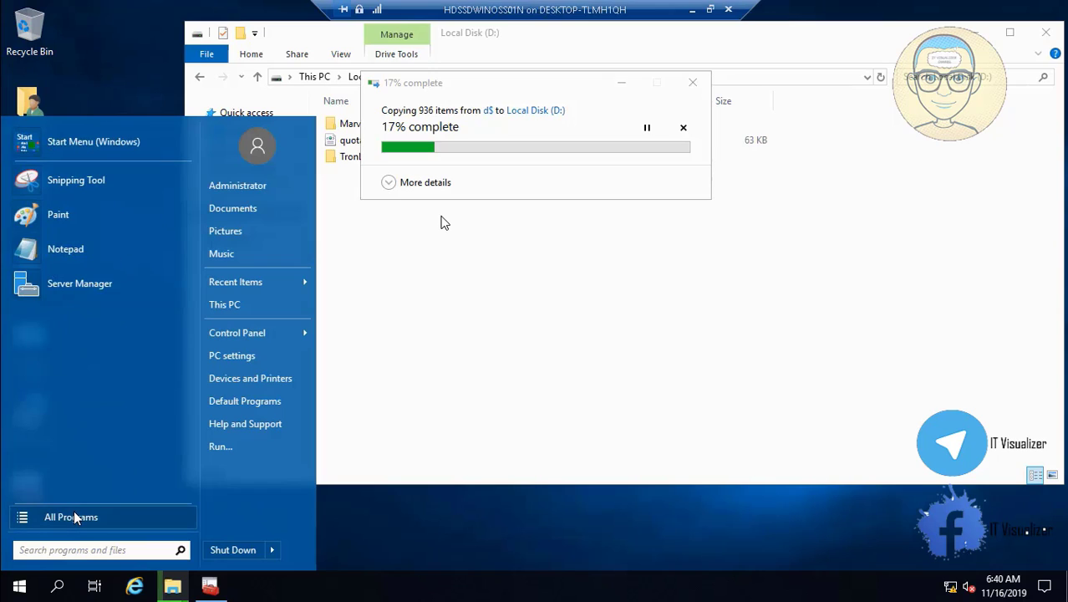
{"action": "right_click", "coordinate": [95, 284]}
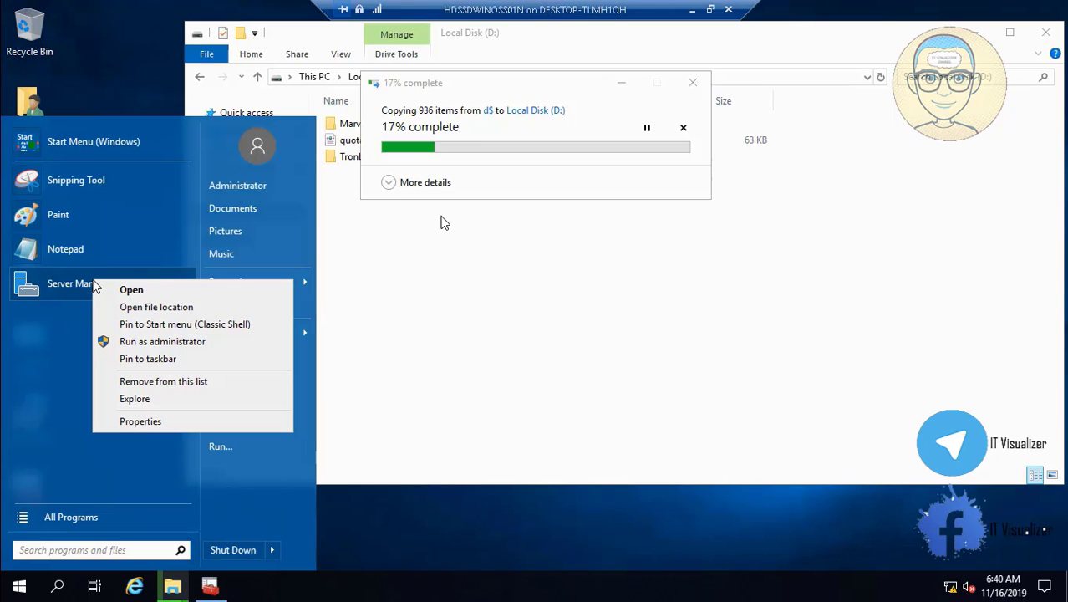
{"action": "left_click", "coordinate": [187, 358]}
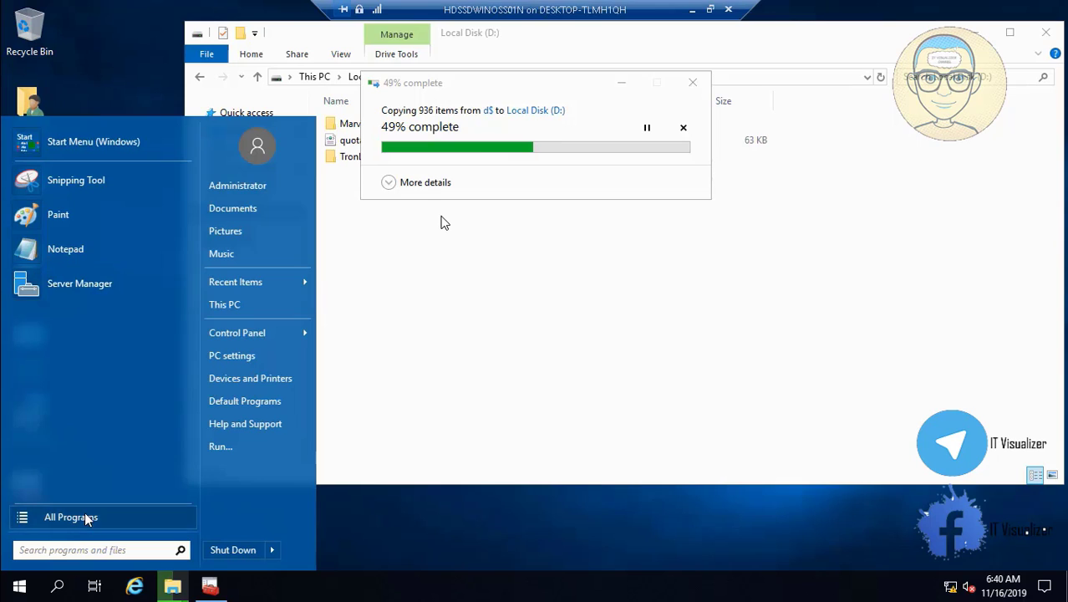
Pin Windows PowerShell to the taskbar and close the Start menu.
{"action": "left_click", "coordinate": [87, 518]}
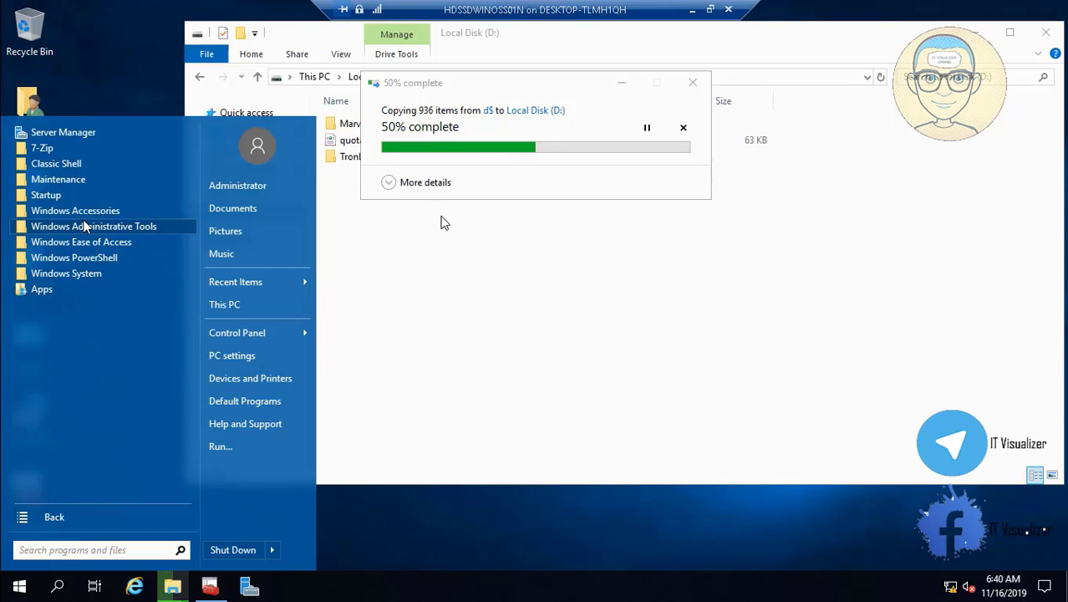
{"action": "left_click", "coordinate": [97, 259]}
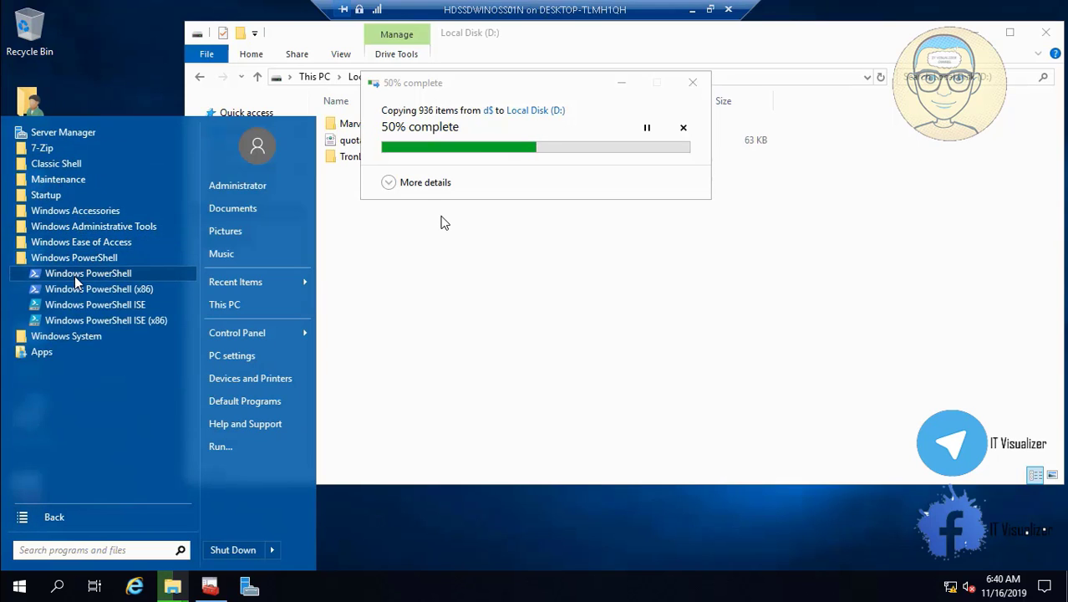
{"action": "right_click", "coordinate": [74, 277]}
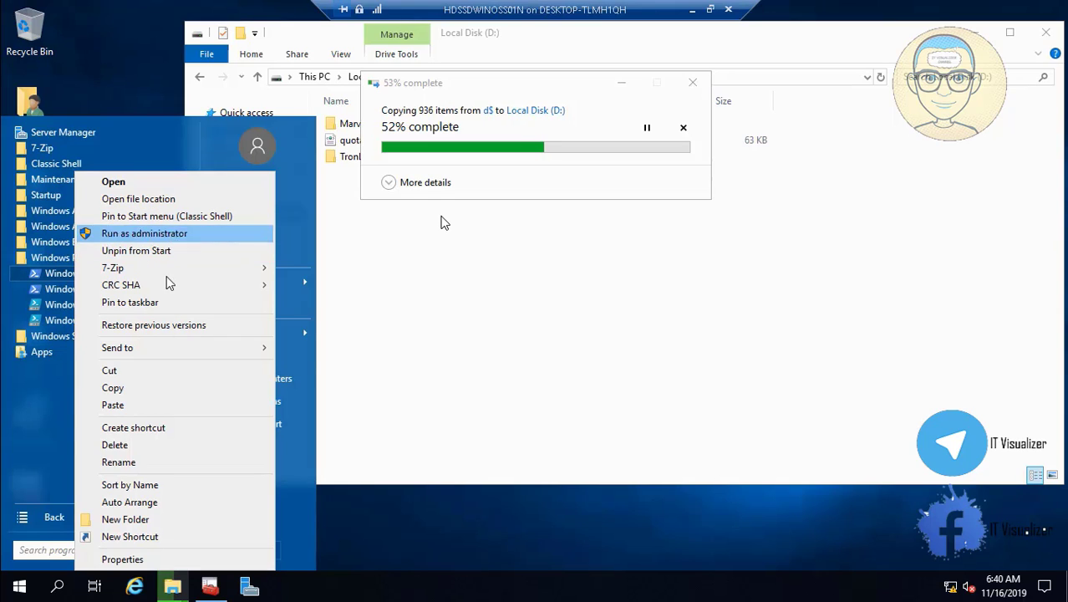
{"action": "mouse_move", "coordinate": [167, 284]}
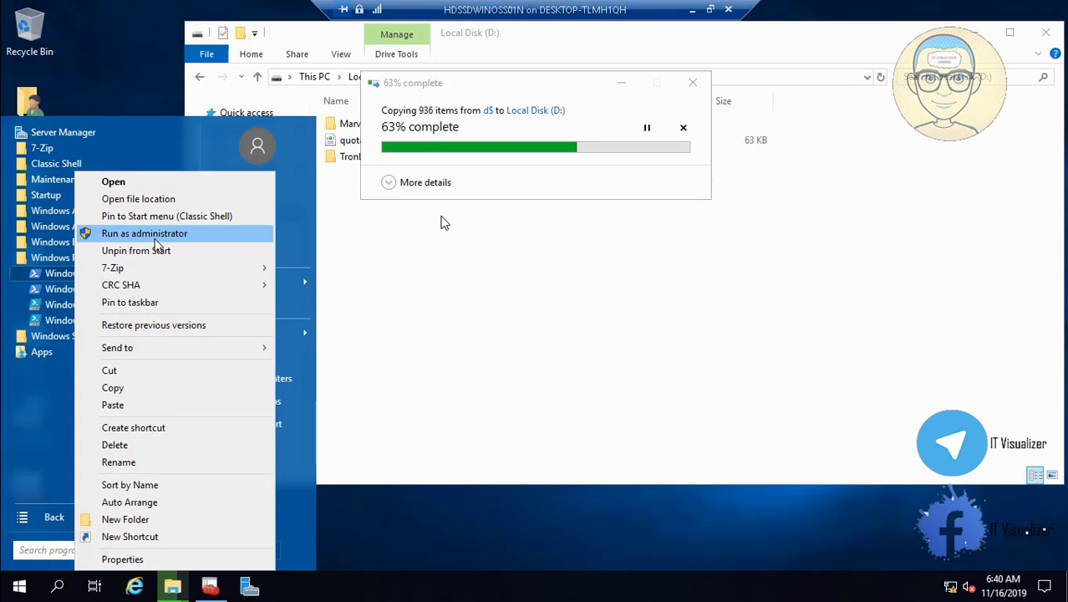
{"action": "left_click", "coordinate": [104, 305]}
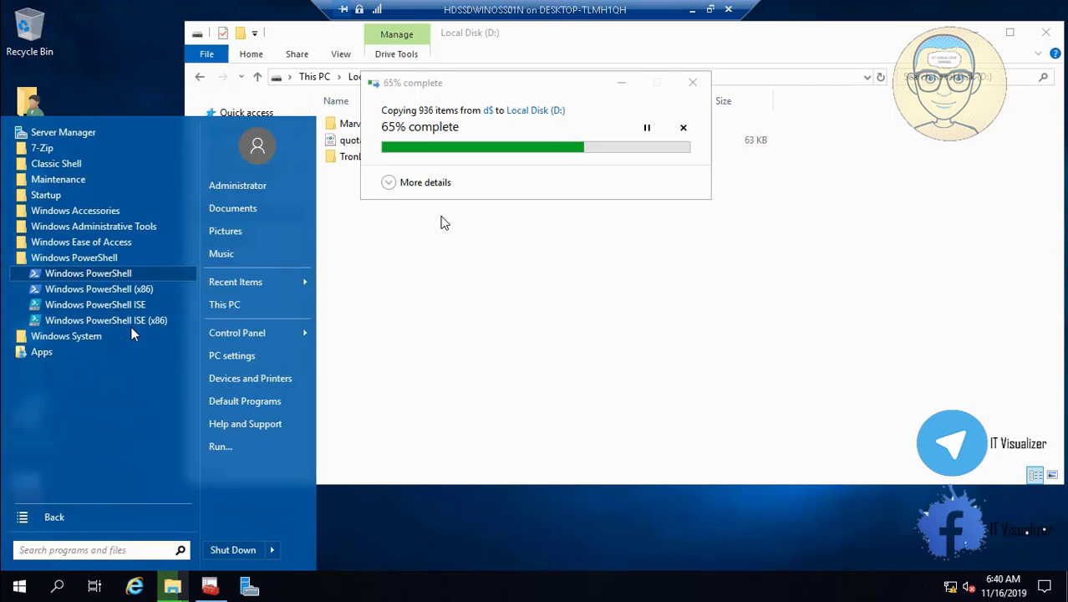
{"action": "left_click", "coordinate": [483, 530]}
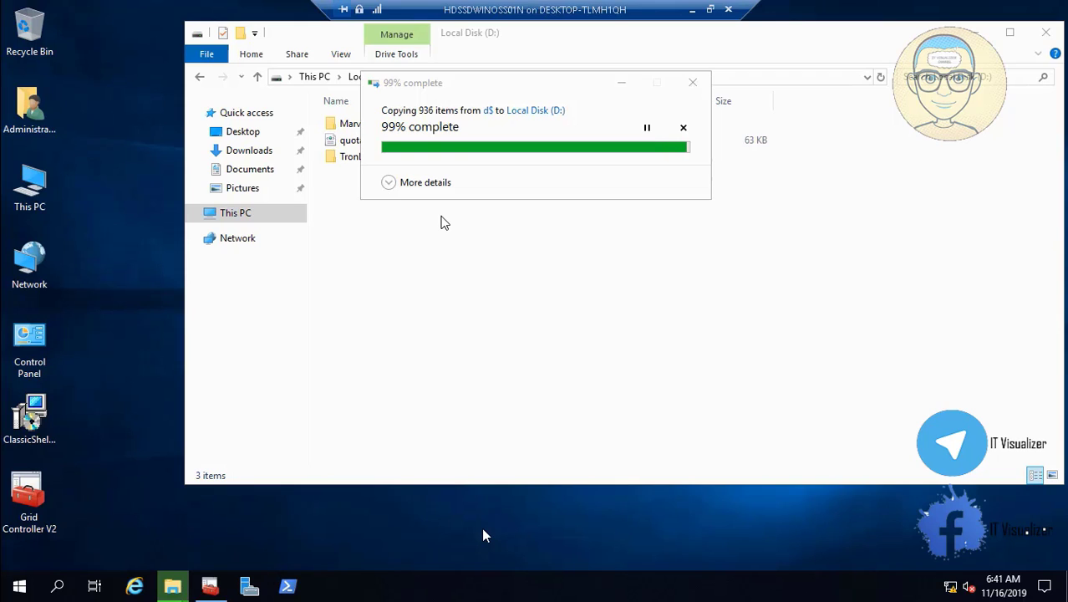
Launch Windows PowerShell as administrator from its pinned taskbar icon.
{"action": "left_click", "coordinate": [288, 588]}
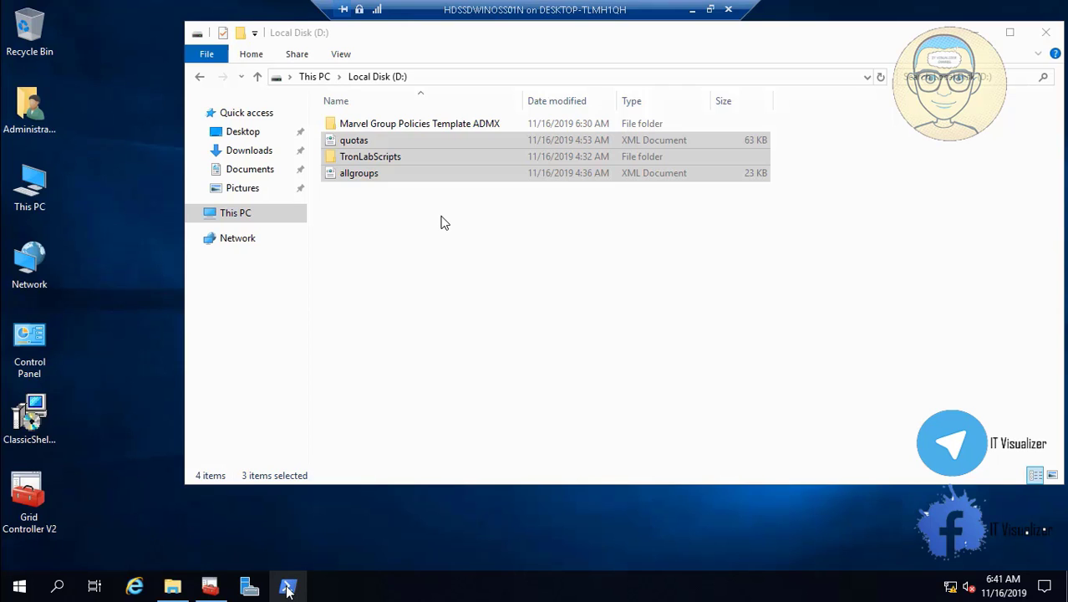
{"action": "right_click", "coordinate": [288, 588]}
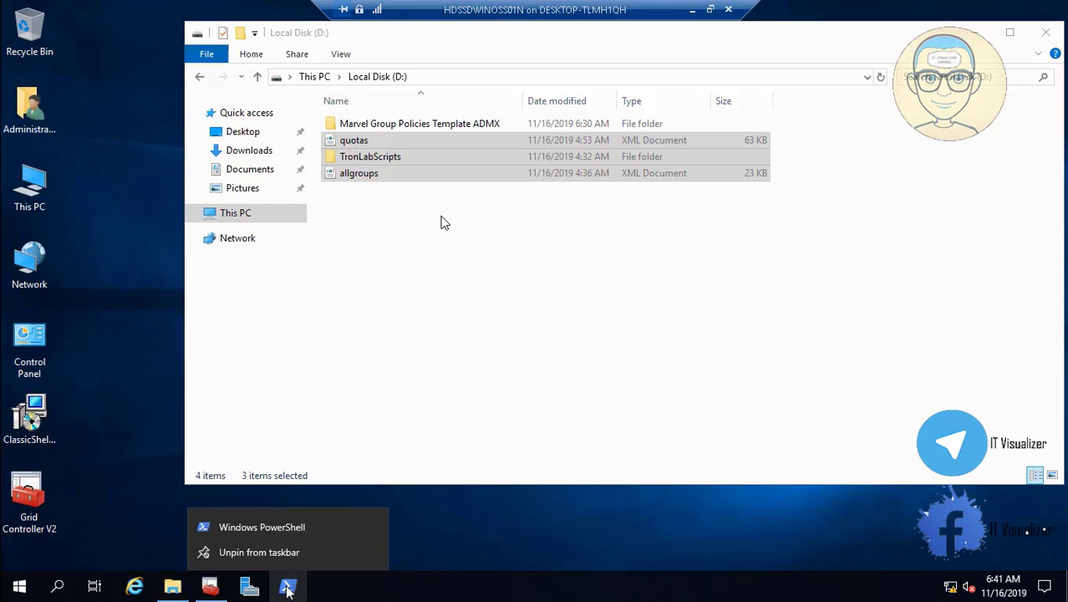
{"action": "right_click", "coordinate": [291, 528]}
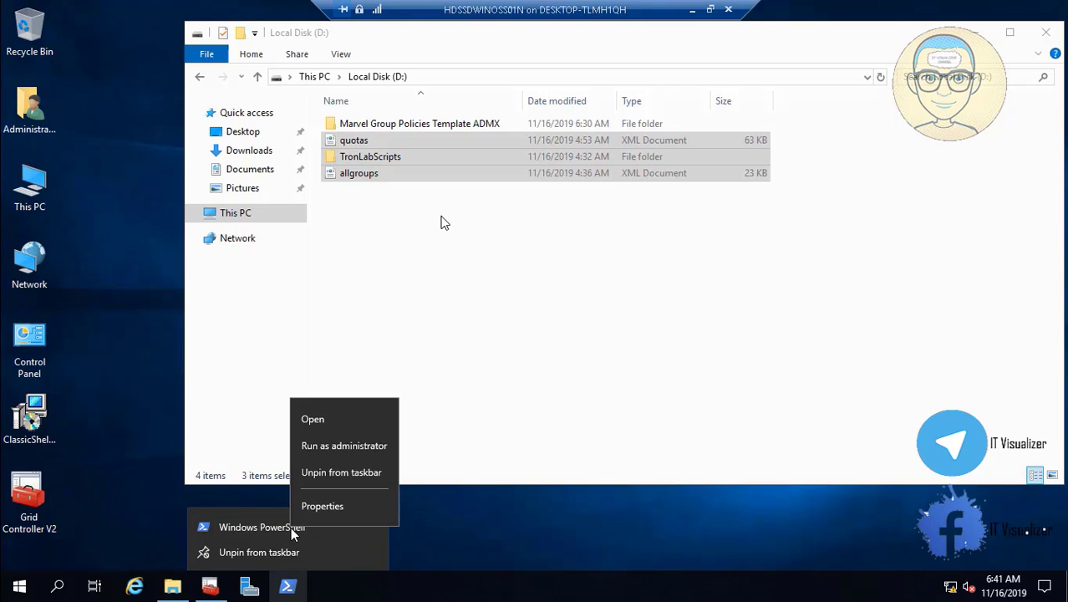
{"action": "left_click", "coordinate": [335, 446]}
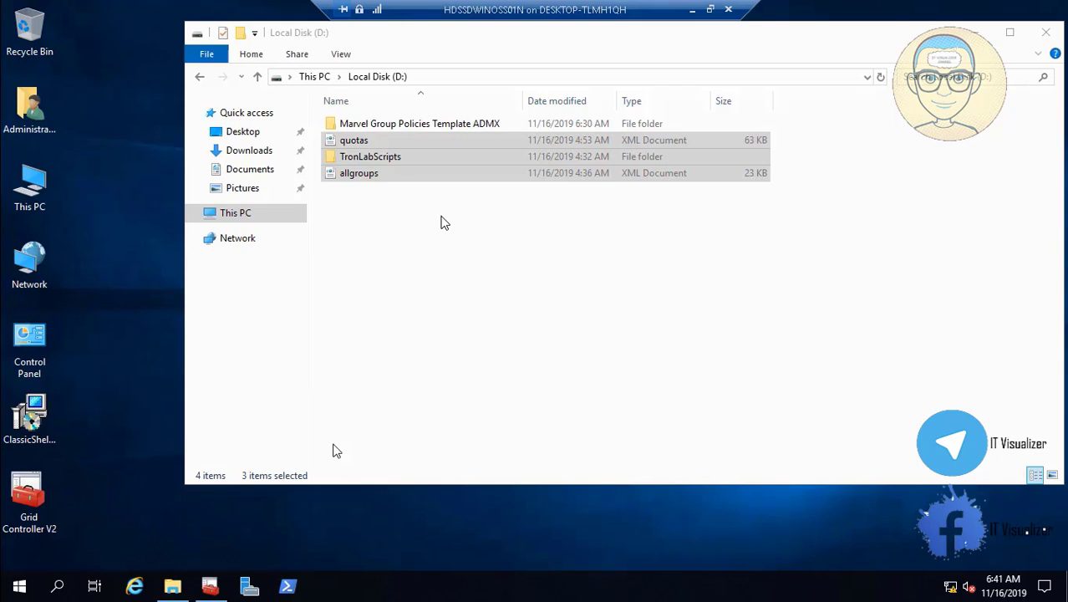
Minimize PowerShell and browse to D:\TronLabScripts\DCDomain\Scripts in File Explorer.
{"action": "left_click", "coordinate": [416, 225]}
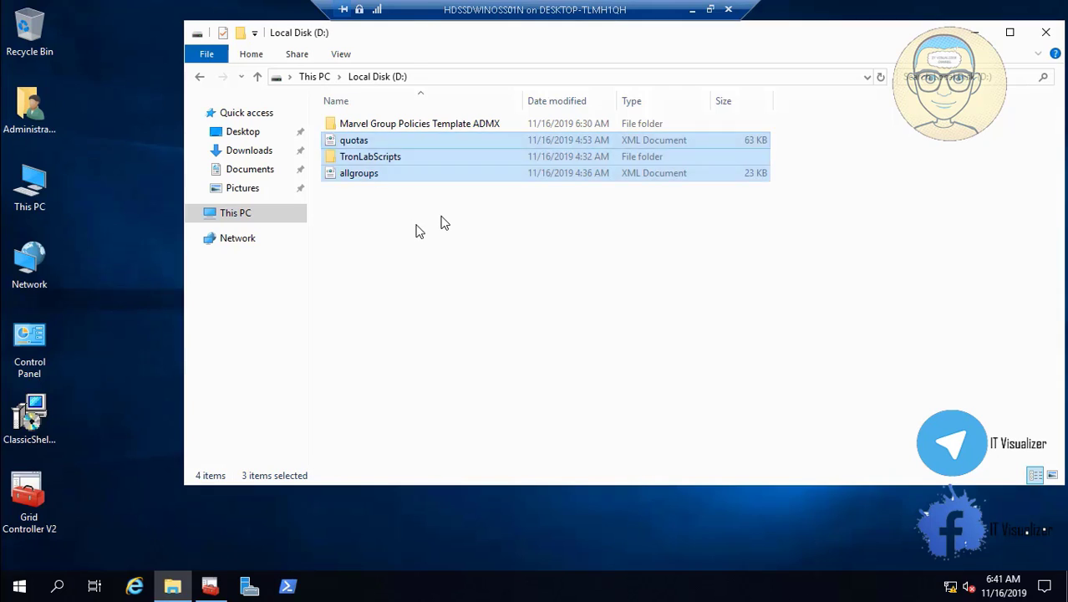
{"action": "left_click", "coordinate": [380, 159]}
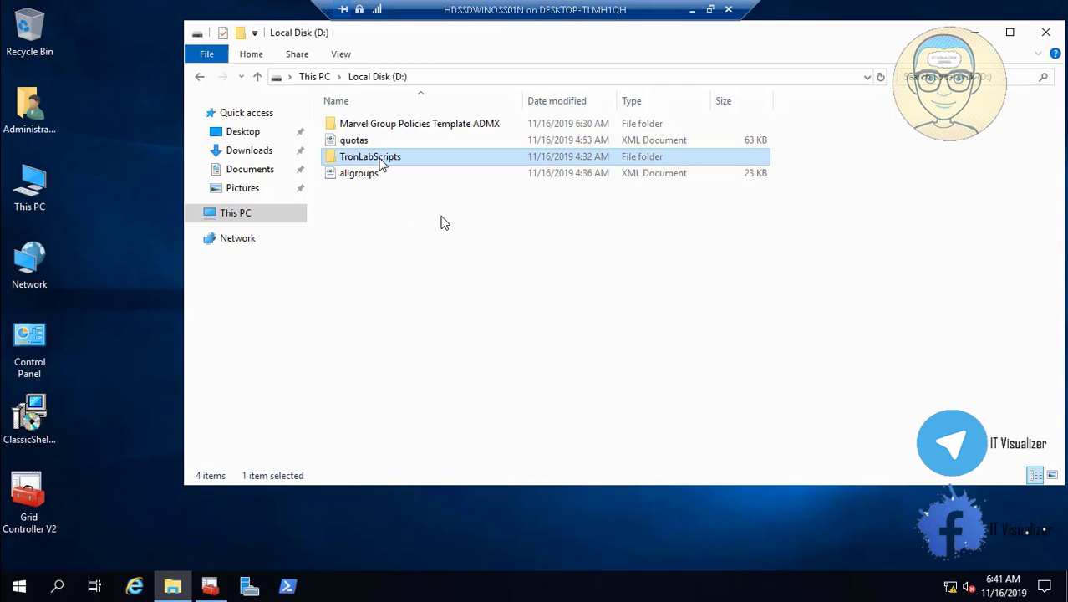
{"action": "double_click", "coordinate": [381, 159]}
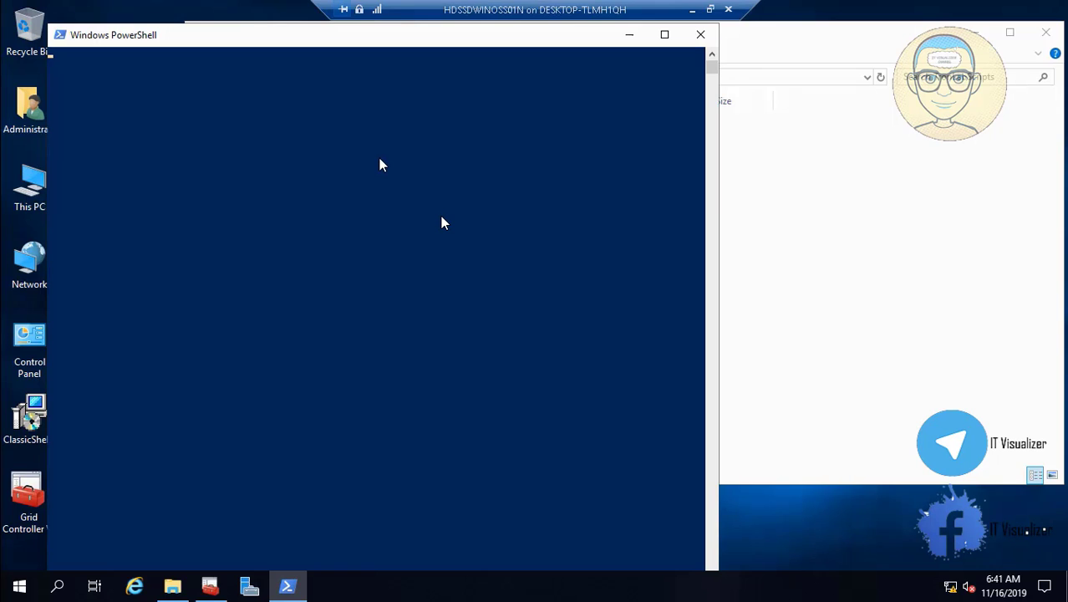
{"action": "left_click", "coordinate": [630, 34]}
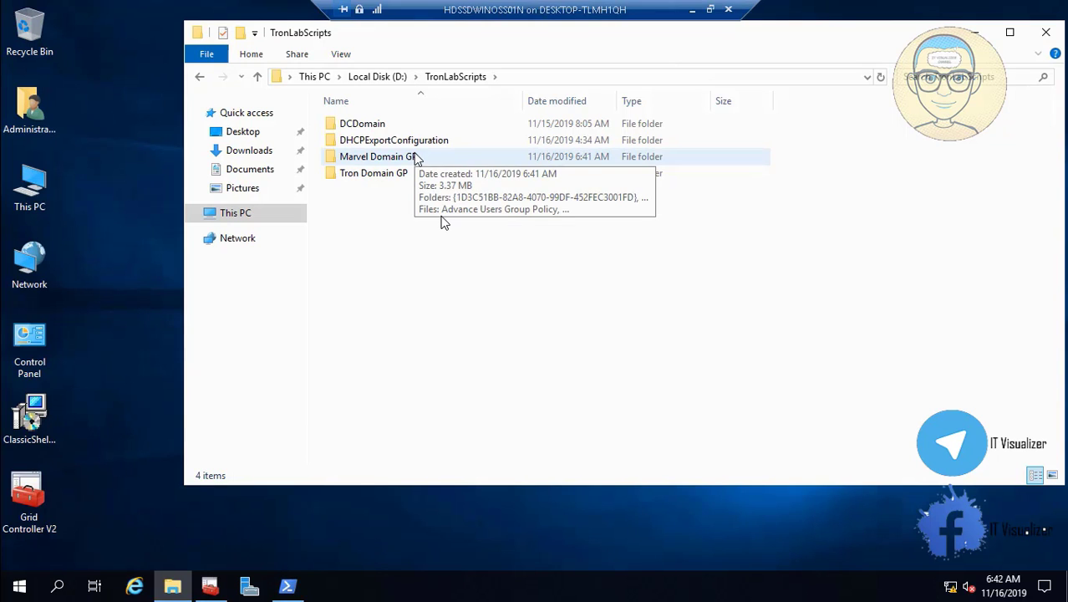
{"action": "left_click", "coordinate": [382, 127]}
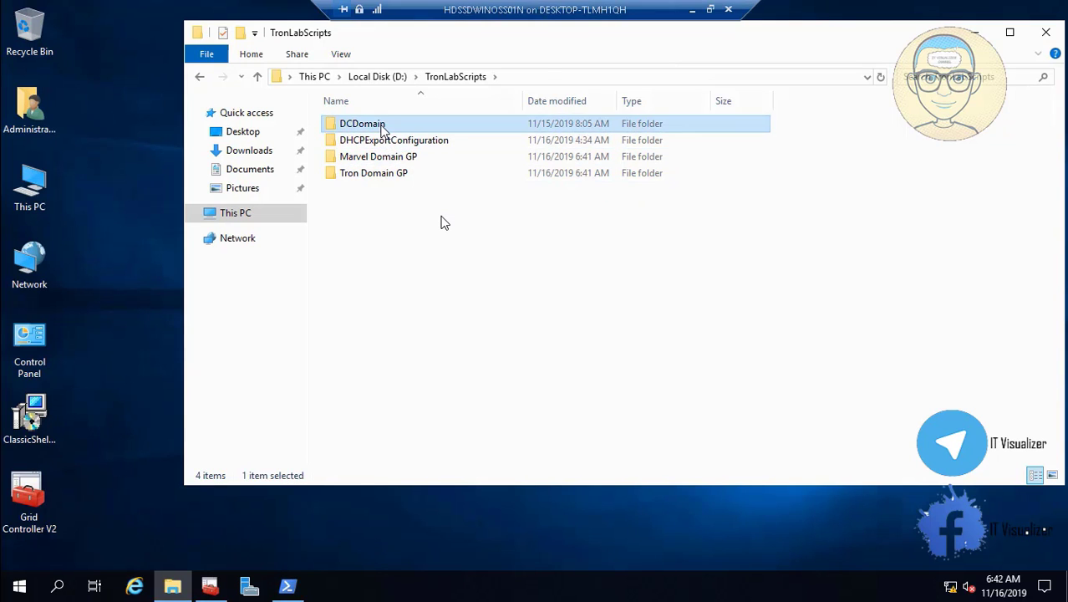
{"action": "double_click", "coordinate": [381, 127]}
{"action": "double_click", "coordinate": [363, 190]}
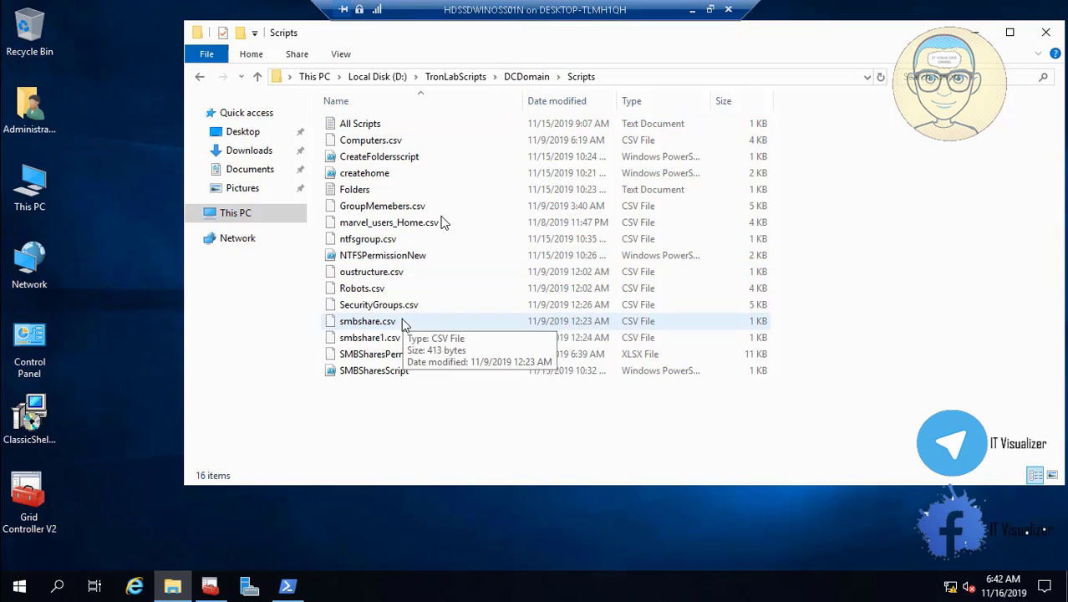
Copy the oustructure.csv OU import command from line 1 of All Scripts.
{"action": "left_click", "coordinate": [365, 130]}
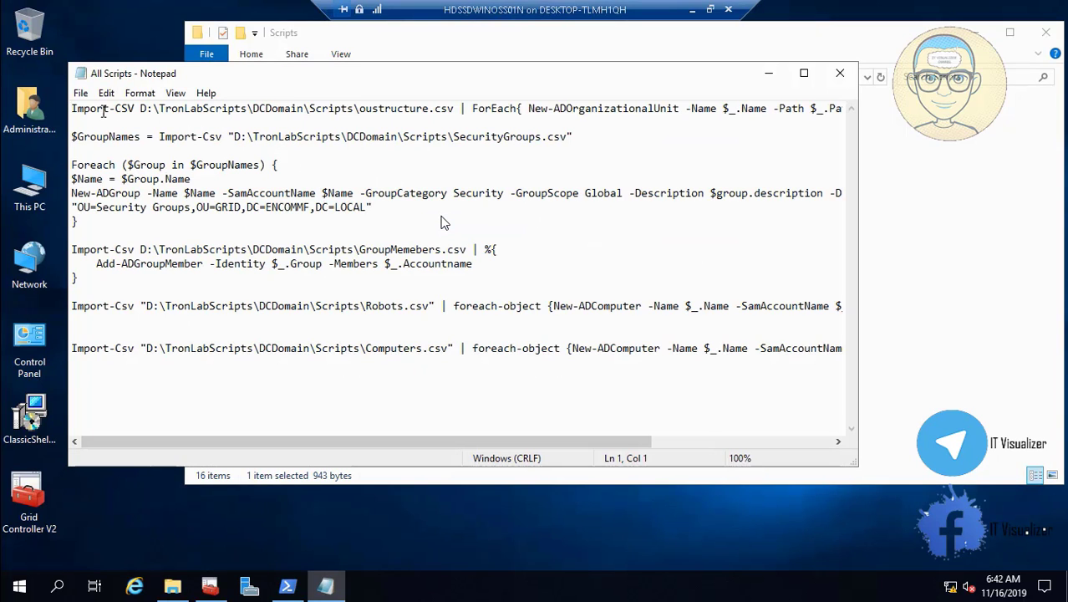
{"action": "left_click_drag", "start_coordinate": [74, 108], "coordinate": [906, 107]}
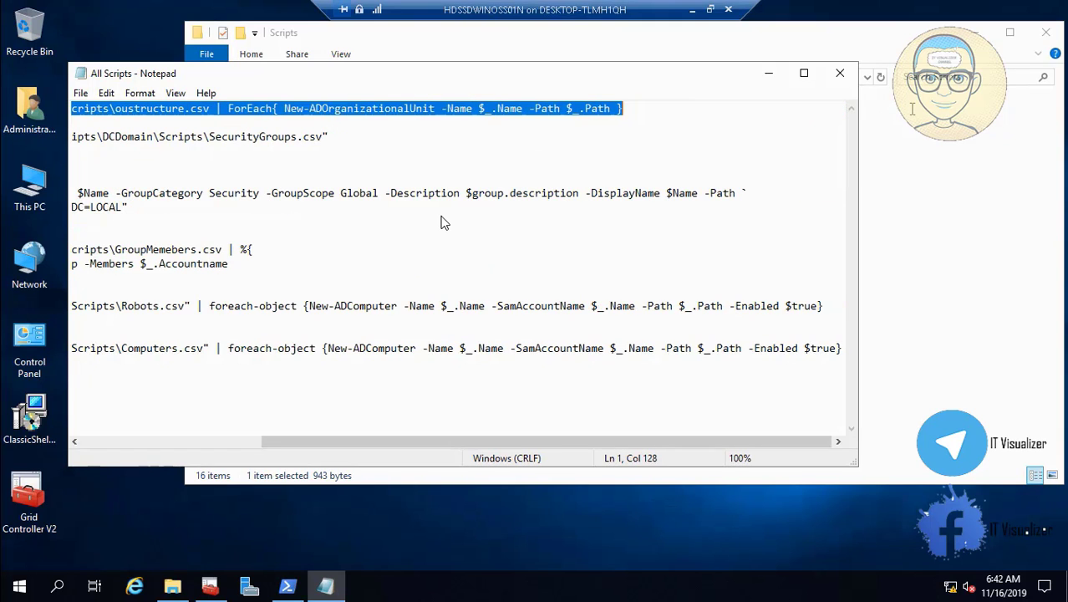
{"action": "right_click", "coordinate": [600, 109]}
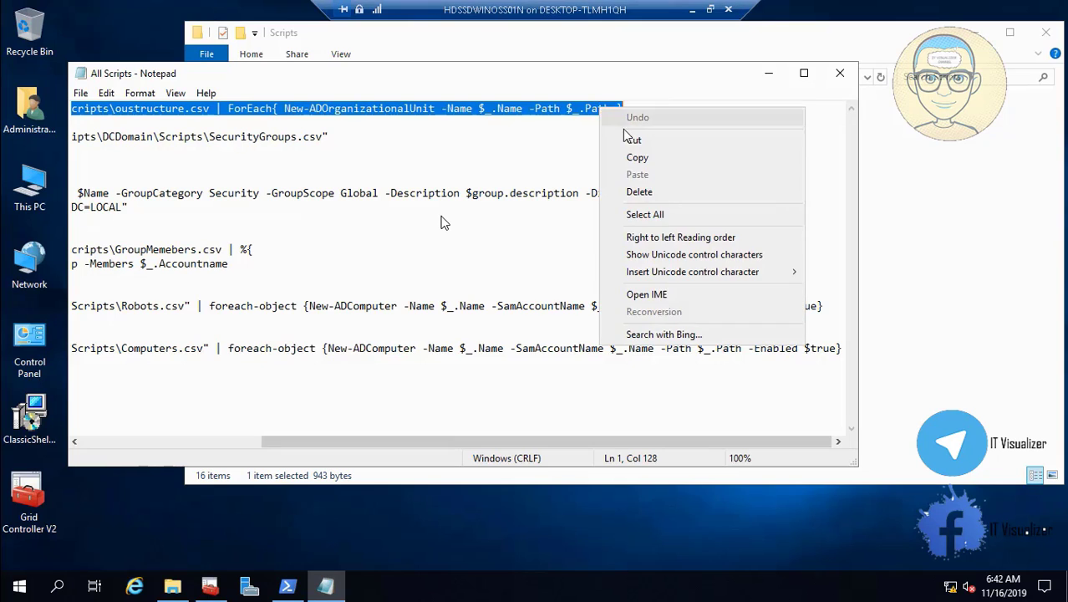
{"action": "left_click", "coordinate": [643, 157]}
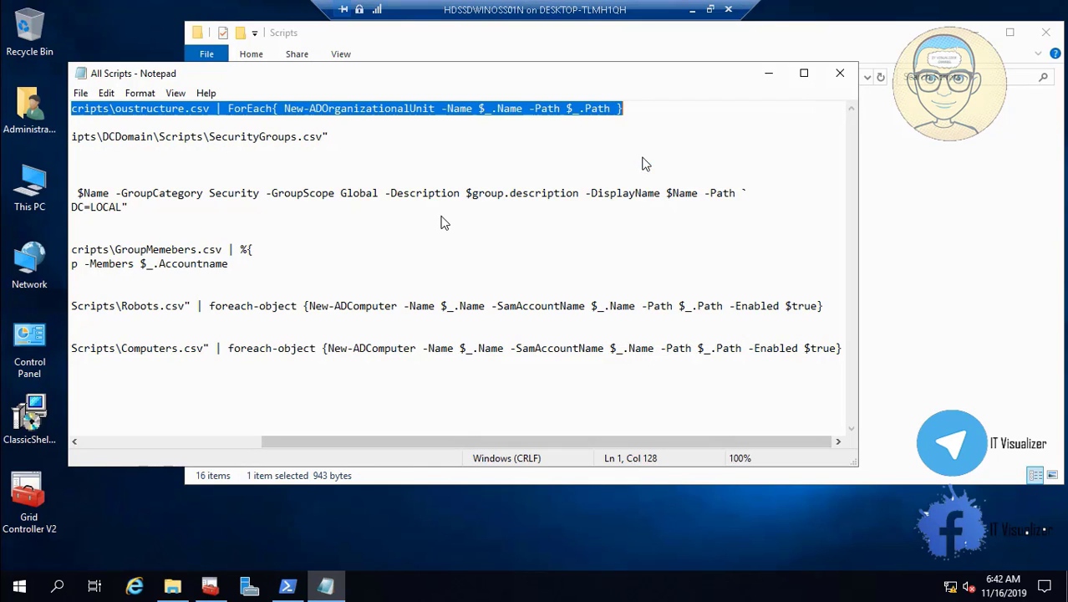
{"action": "left_click", "coordinate": [768, 73]}
Paste and run the OU import command in the administrator PowerShell, then minimize it.
{"action": "left_click", "coordinate": [287, 587]}
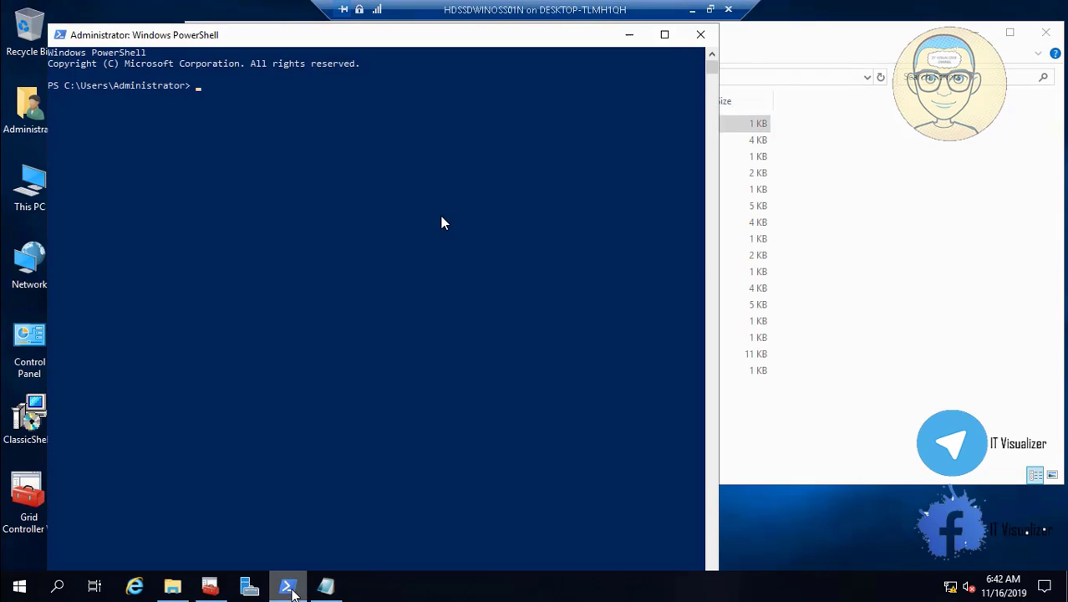
{"action": "right_click", "coordinate": [209, 100]}
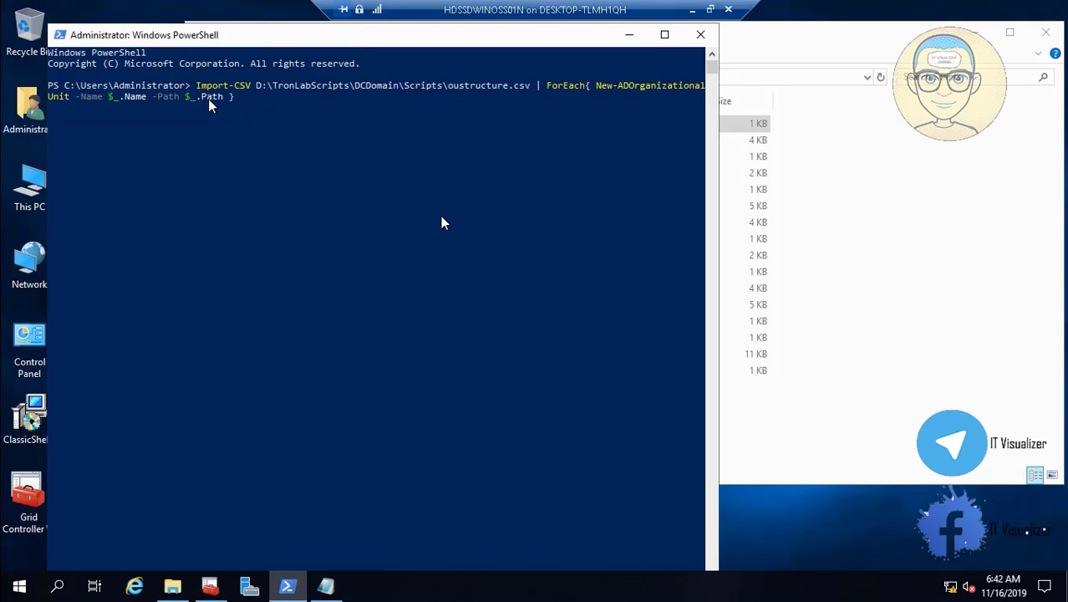
{"action": "key", "text": "Return"}
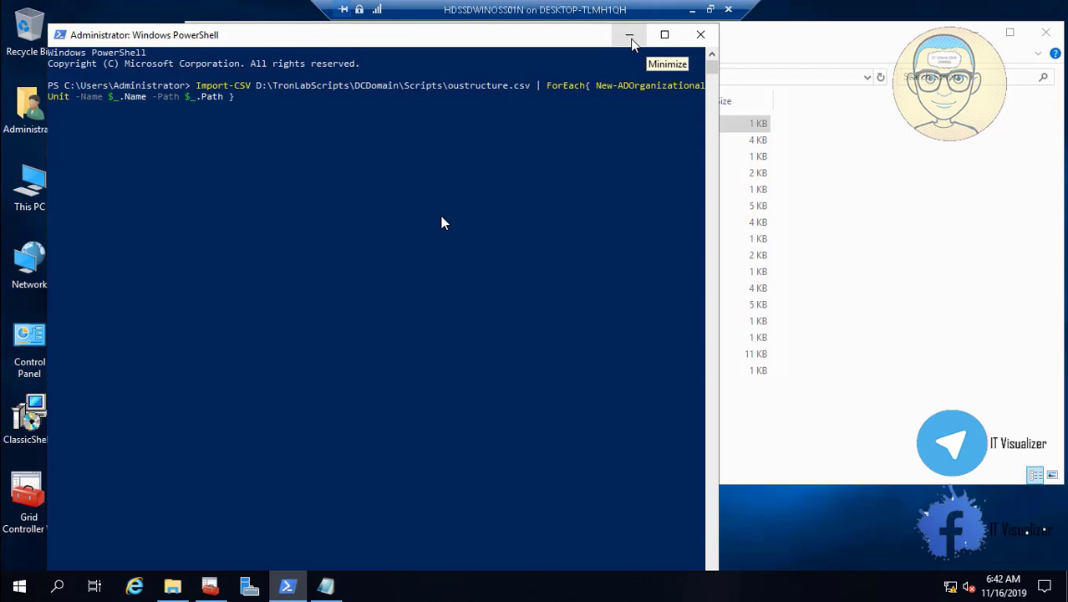
{"action": "left_click", "coordinate": [644, 42]}
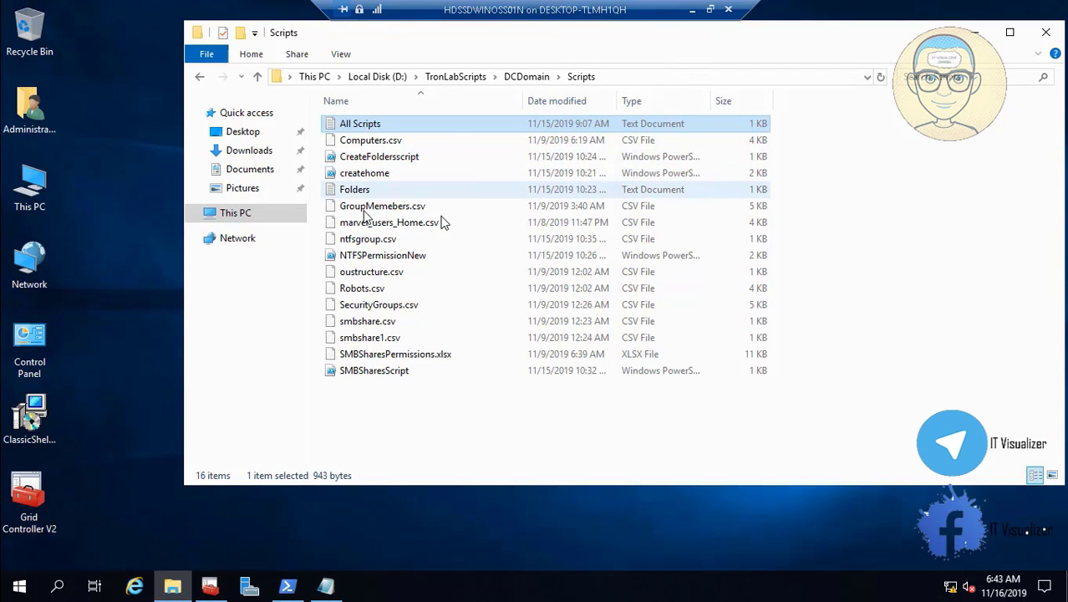
Open oustructure.csv in Notepad and edit ENCOMMF on the GRID and Users lines.
{"action": "right_click", "coordinate": [377, 270]}
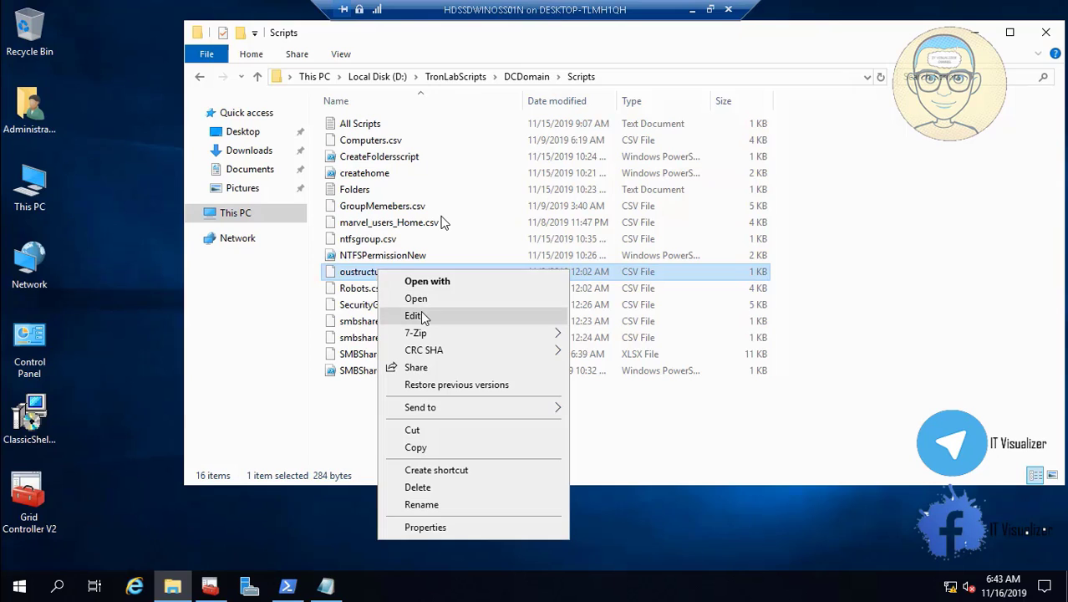
{"action": "left_click", "coordinate": [413, 315]}
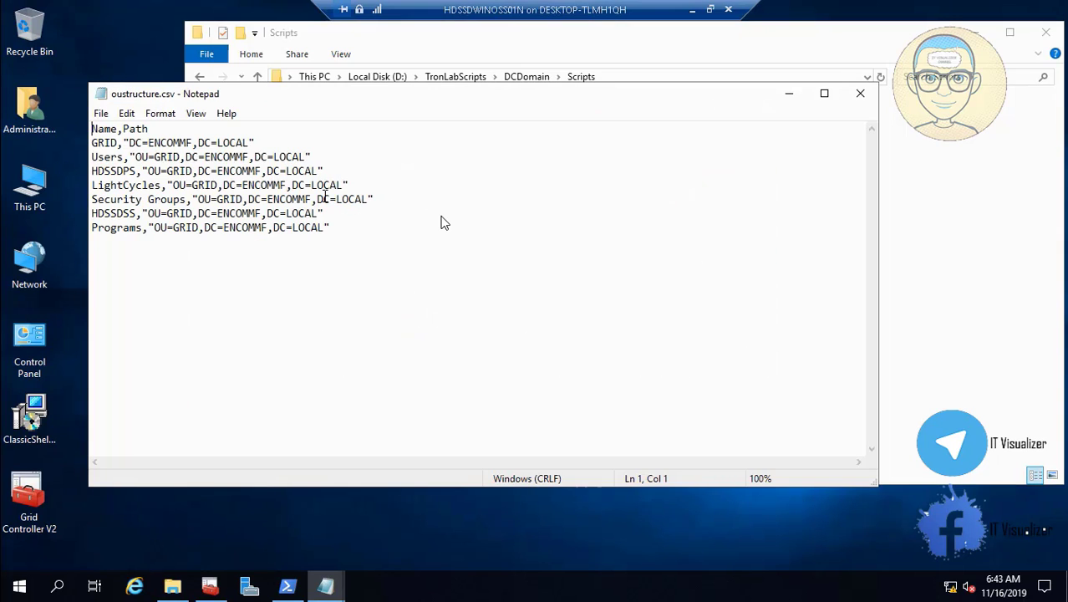
{"action": "left_click", "coordinate": [193, 143]}
{"action": "type", "text": "T"}
{"action": "type", "text": "2"}
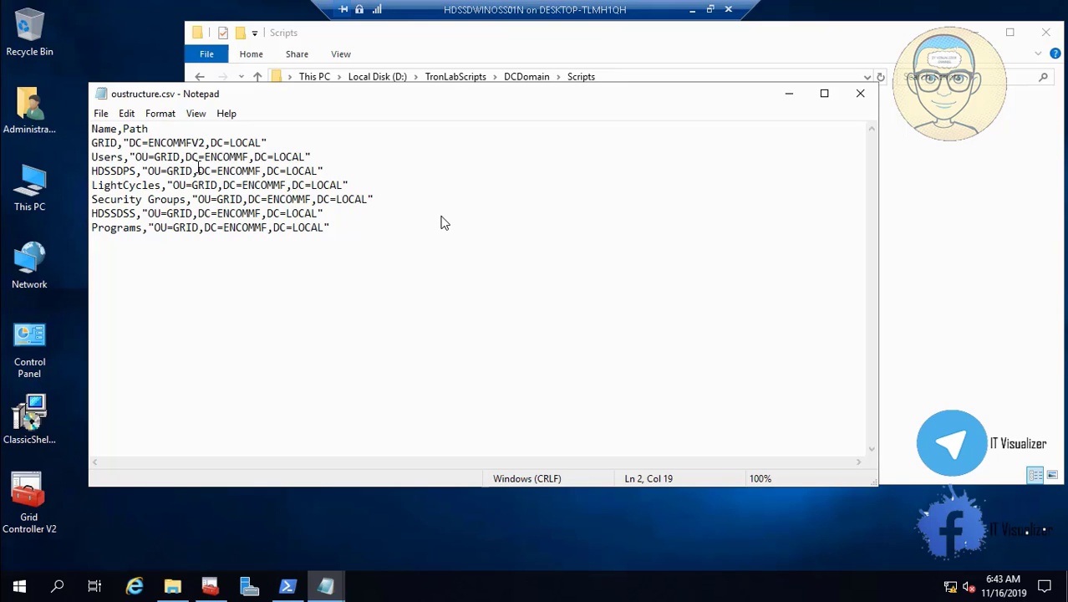
{"action": "left_click", "coordinate": [250, 156]}
{"action": "type", "text": "V"}
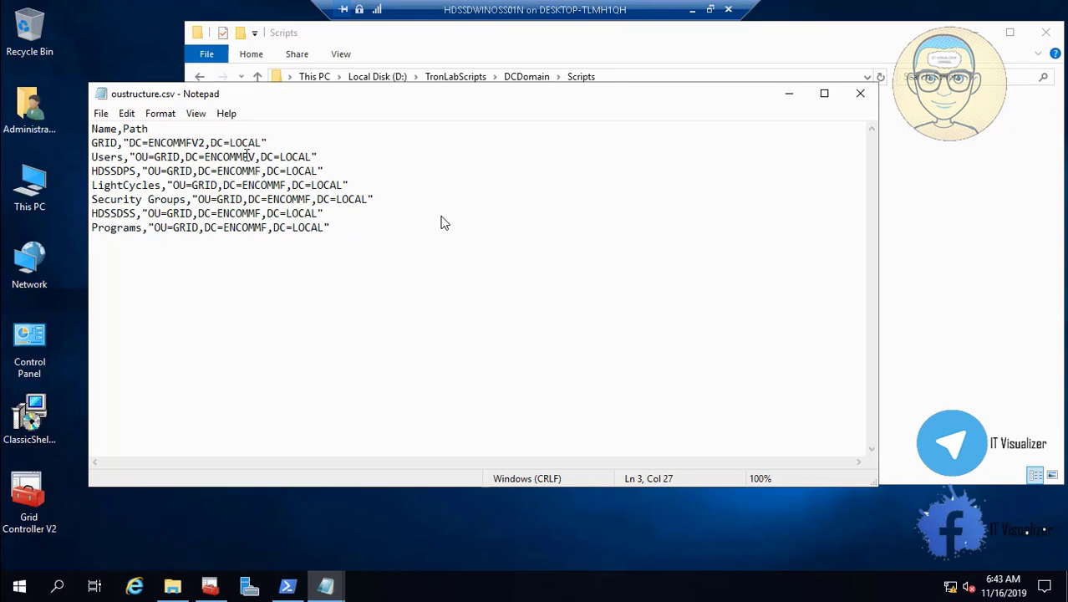
{"action": "type", "text": "2"}
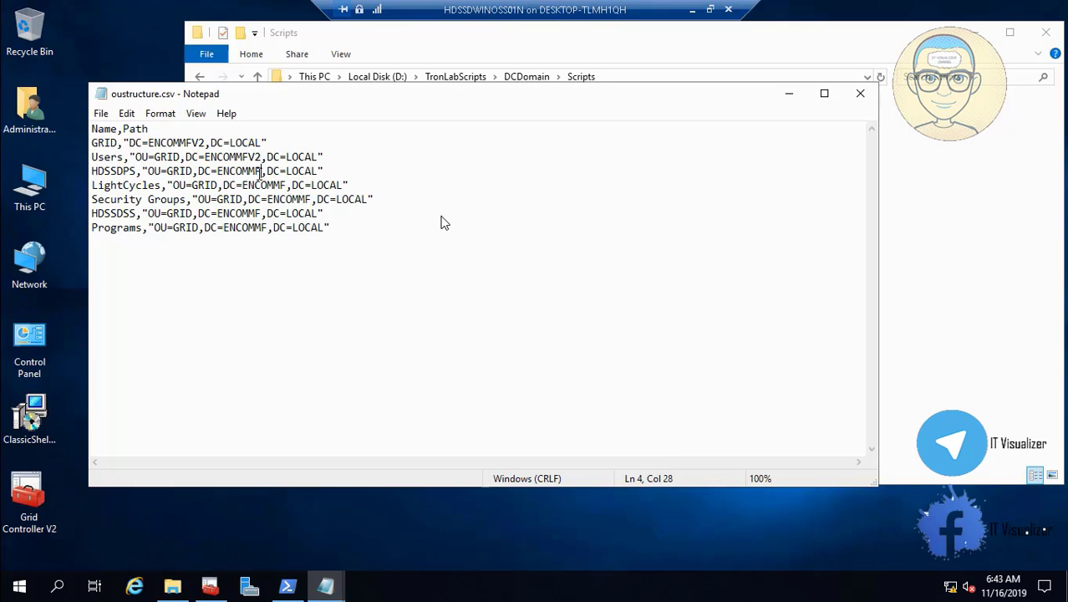
{"action": "type", "text": "V2"}
Append V2 to ENCOMMF on the LightCycles, Security Groups, HDSSDSS and Programs lines.
{"action": "left_click", "coordinate": [285, 185]}
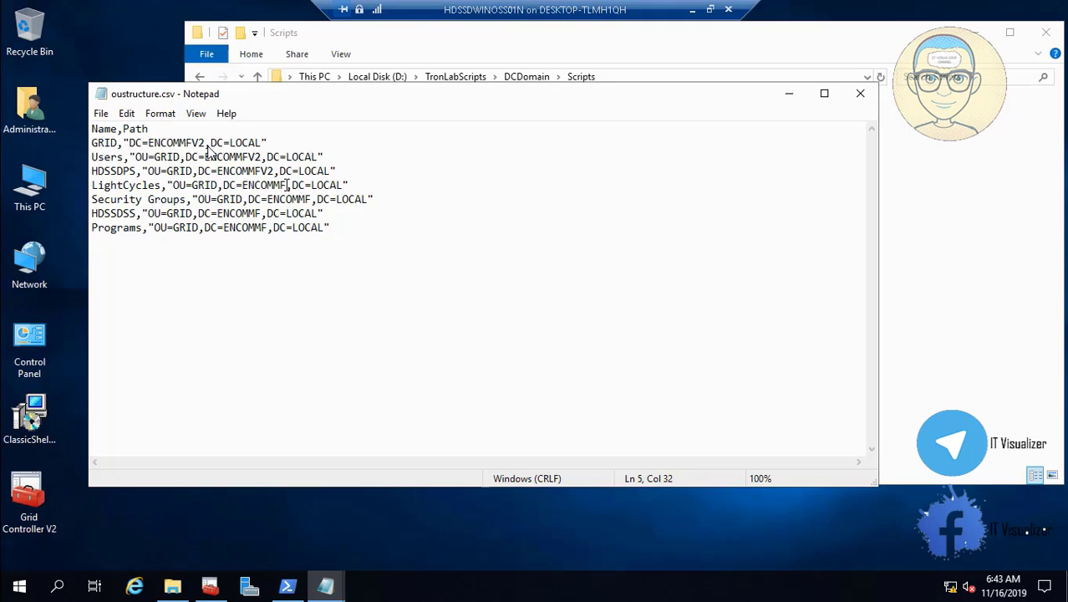
{"action": "type", "text": "V2"}
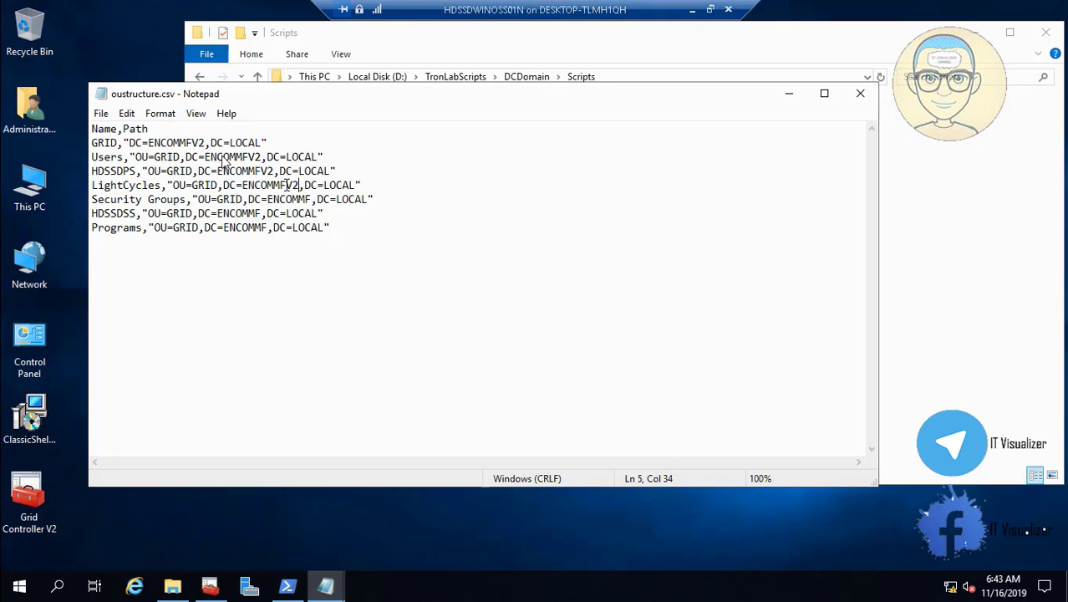
{"action": "left_click", "coordinate": [312, 199]}
{"action": "type", "text": "V2"}
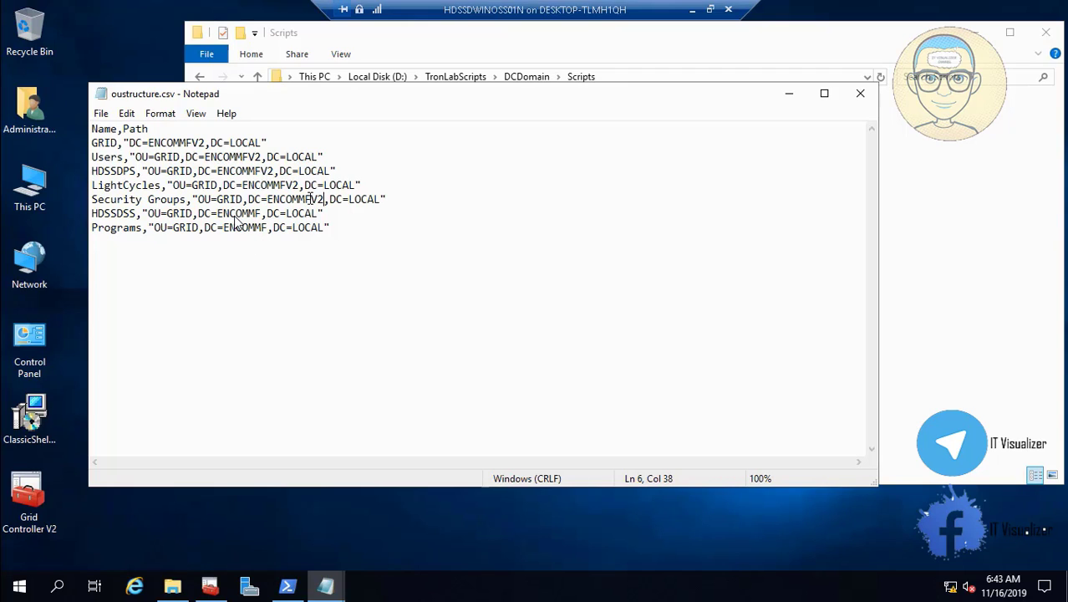
{"action": "left_click", "coordinate": [261, 213]}
{"action": "type", "text": "V2"}
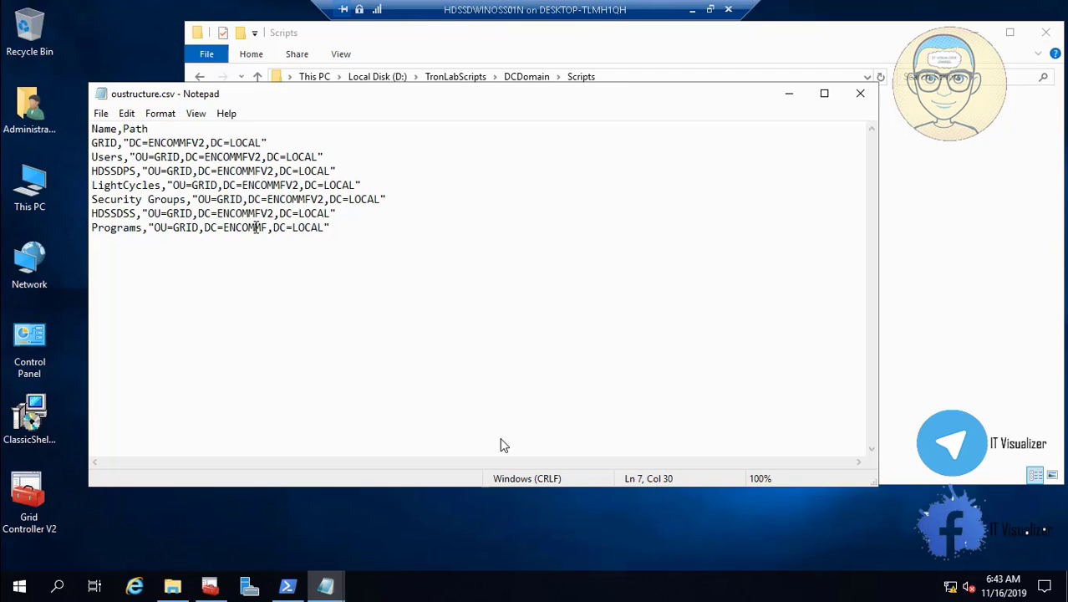
{"action": "left_click", "coordinate": [267, 228]}
{"action": "type", "text": "V2"}
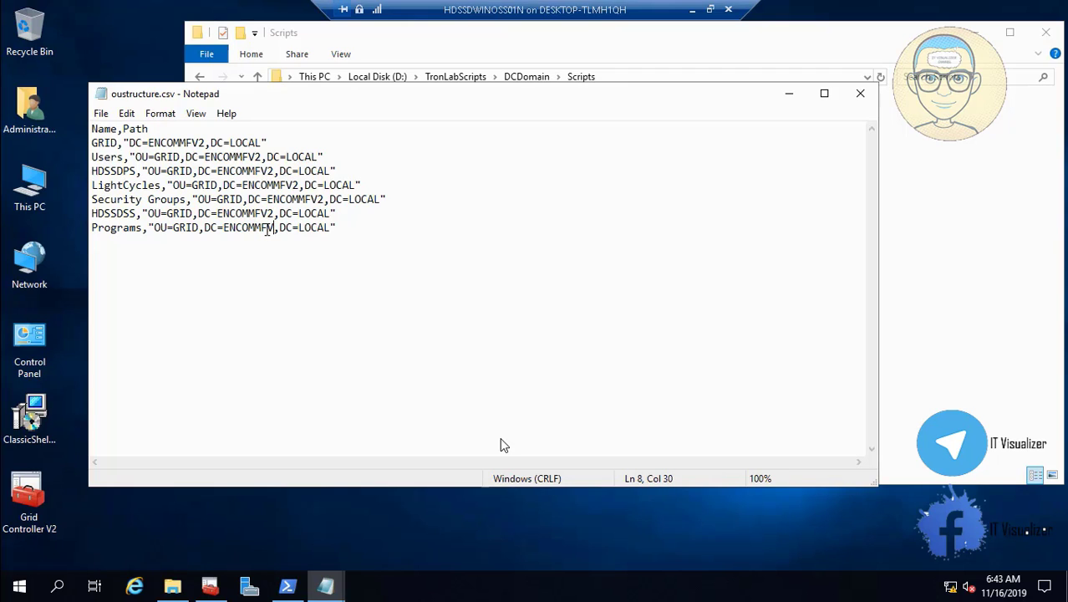
Save the corrected oustructure.csv and close Notepad.
{"action": "left_click", "coordinate": [100, 113]}
{"action": "left_click", "coordinate": [127, 166]}
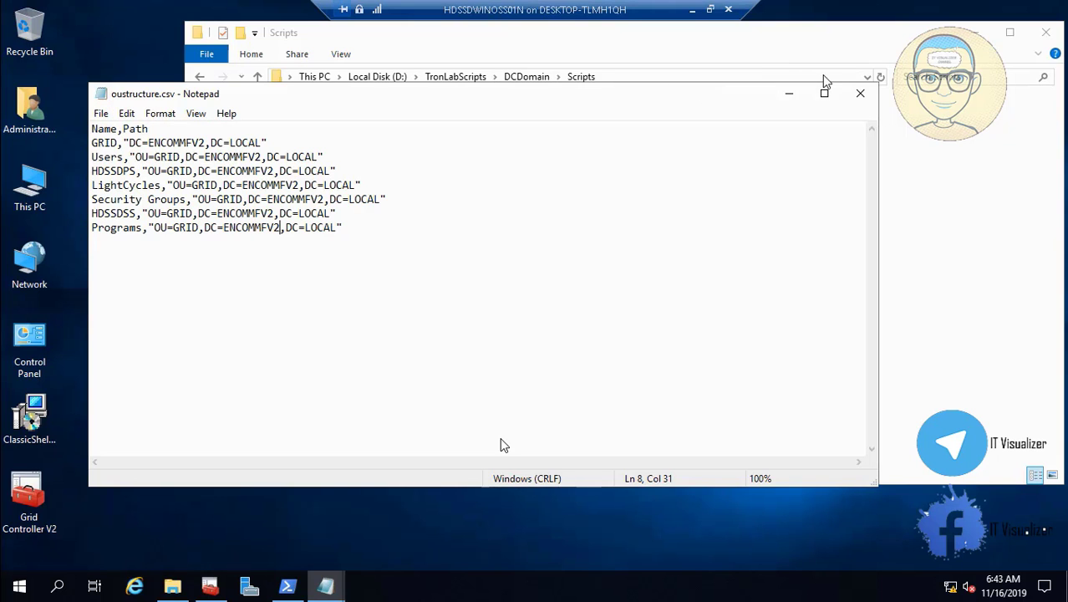
{"action": "left_click", "coordinate": [861, 93]}
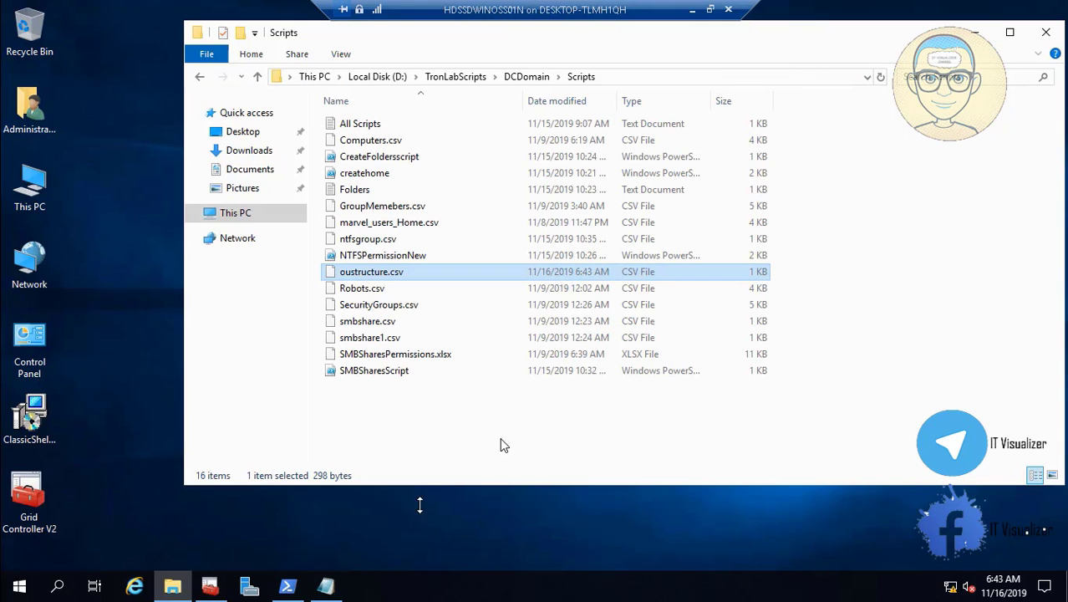
Rerun the oustructure.csv OU import in PowerShell, check for errors, then minimize the console.
{"action": "left_click", "coordinate": [286, 588]}
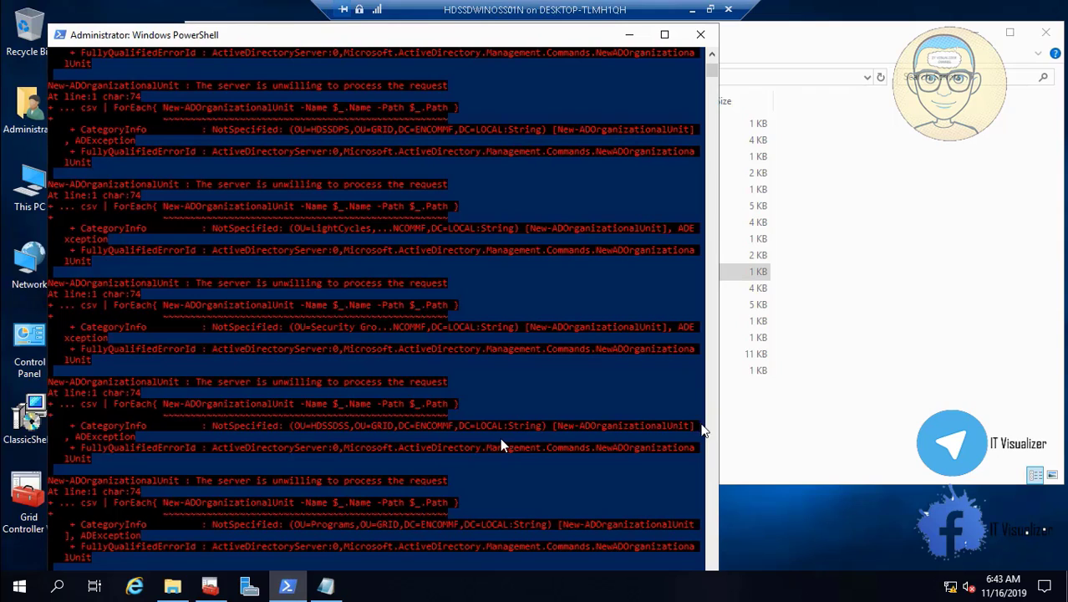
{"action": "mouse_move", "coordinate": [711, 75]}
{"action": "left_mouse_down"}
{"action": "mouse_move", "coordinate": [711, 399]}
{"action": "mouse_move", "coordinate": [720, 335]}
{"action": "mouse_move", "coordinate": [715, 83]}
{"action": "left_mouse_up"}
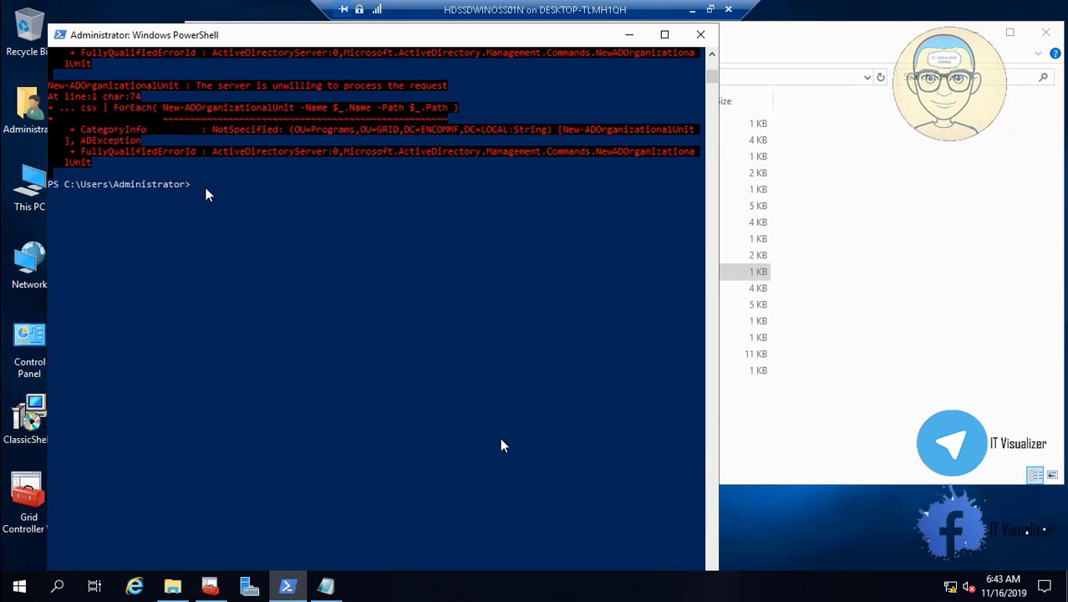
{"action": "scroll", "coordinate": [208, 194], "scroll_direction": "up", "scroll_amount": 5}
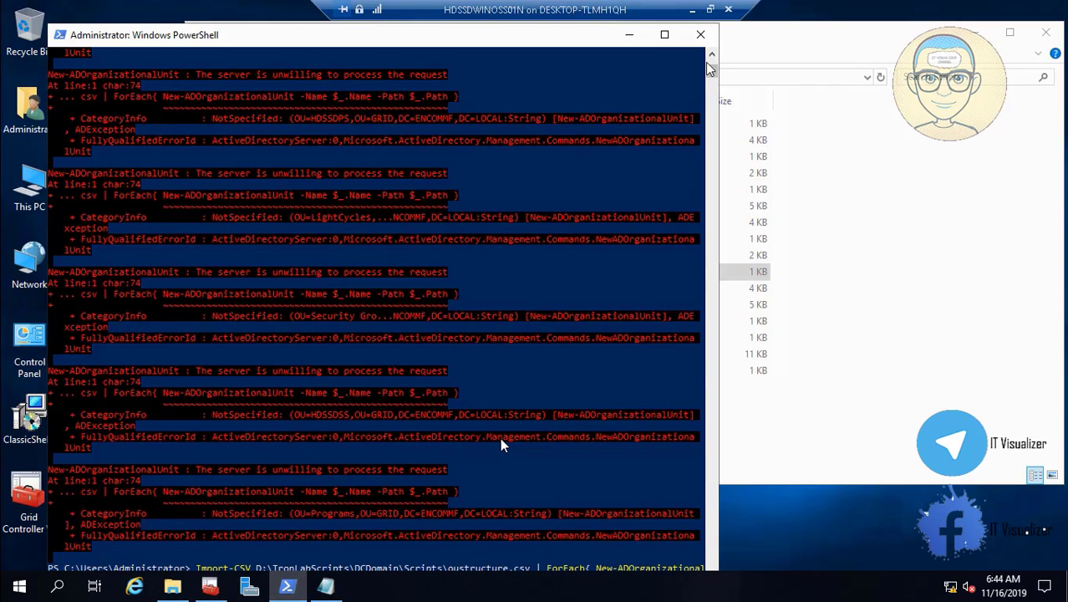
{"action": "left_click_drag", "start_coordinate": [711, 69], "coordinate": [711, 71]}
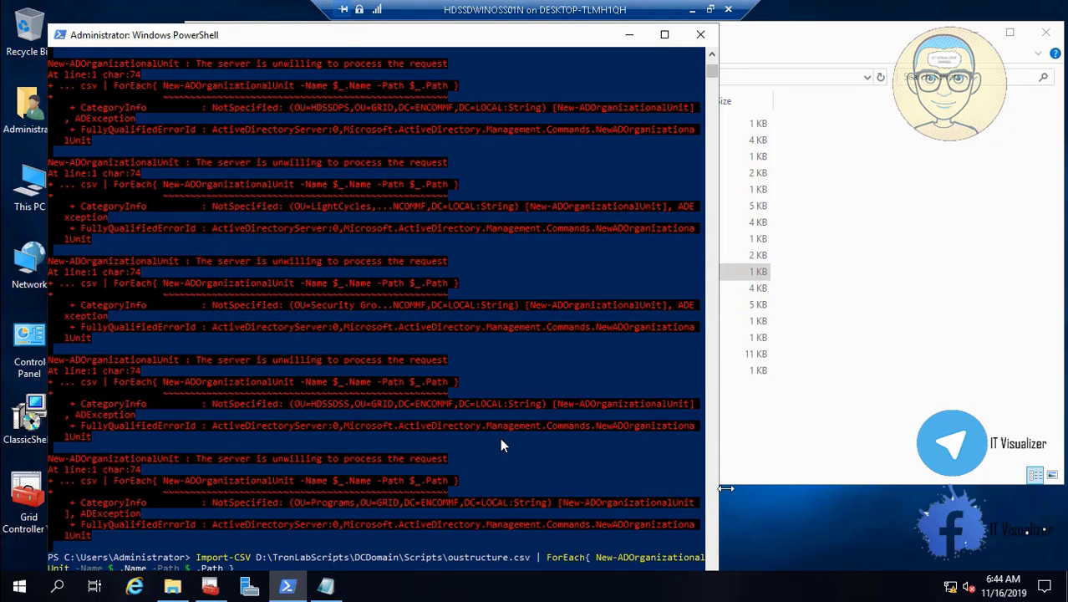
{"action": "left_click_drag", "start_coordinate": [711, 72], "coordinate": [713, 80]}
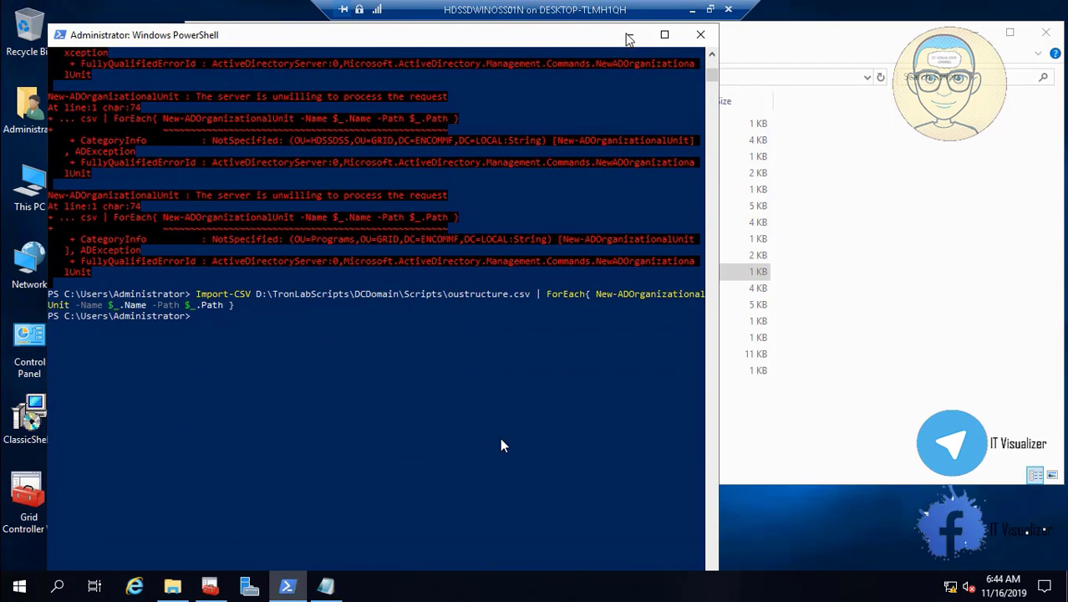
{"action": "left_click", "coordinate": [630, 34]}
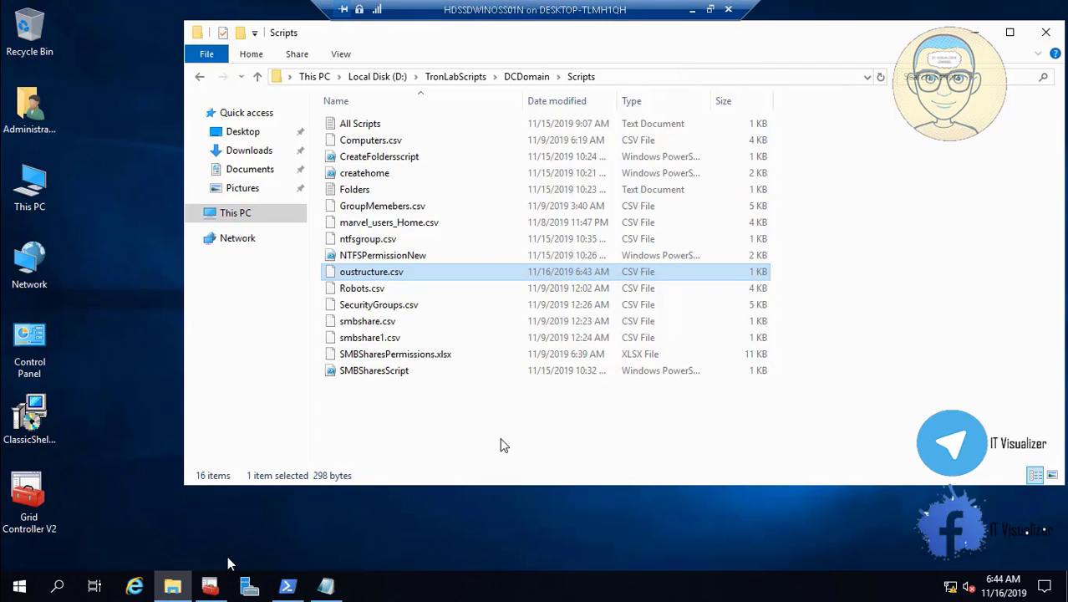
Close the PowerShell console.
{"action": "left_click", "coordinate": [210, 589]}
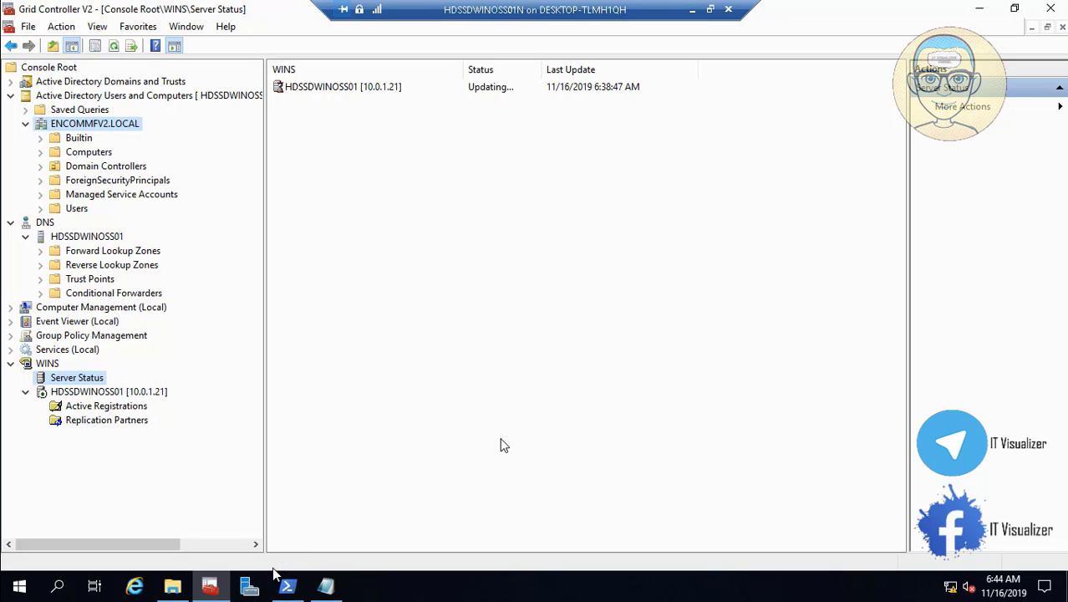
{"action": "left_click", "coordinate": [286, 588]}
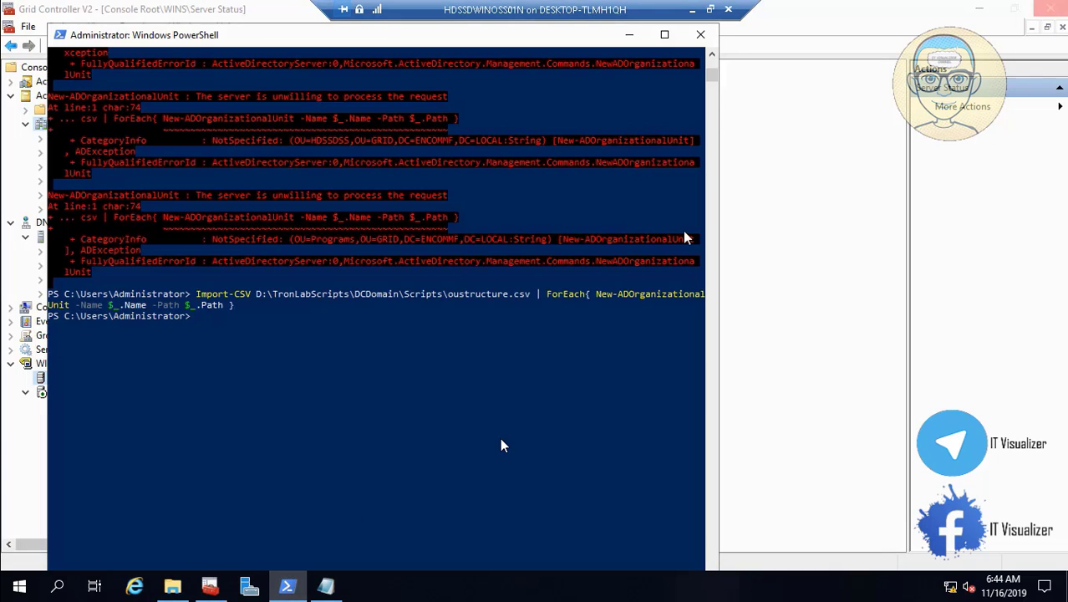
{"action": "left_click", "coordinate": [701, 35]}
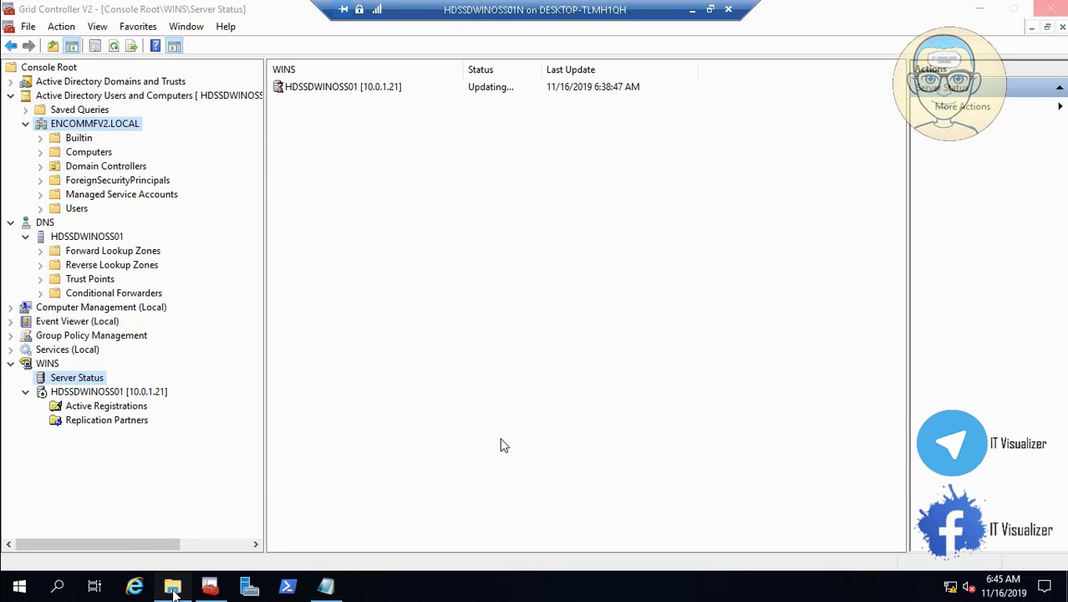
Browse File Explorer from Scripts up to D:\TronLabScripts\DCDomain.
{"action": "left_click", "coordinate": [173, 589]}
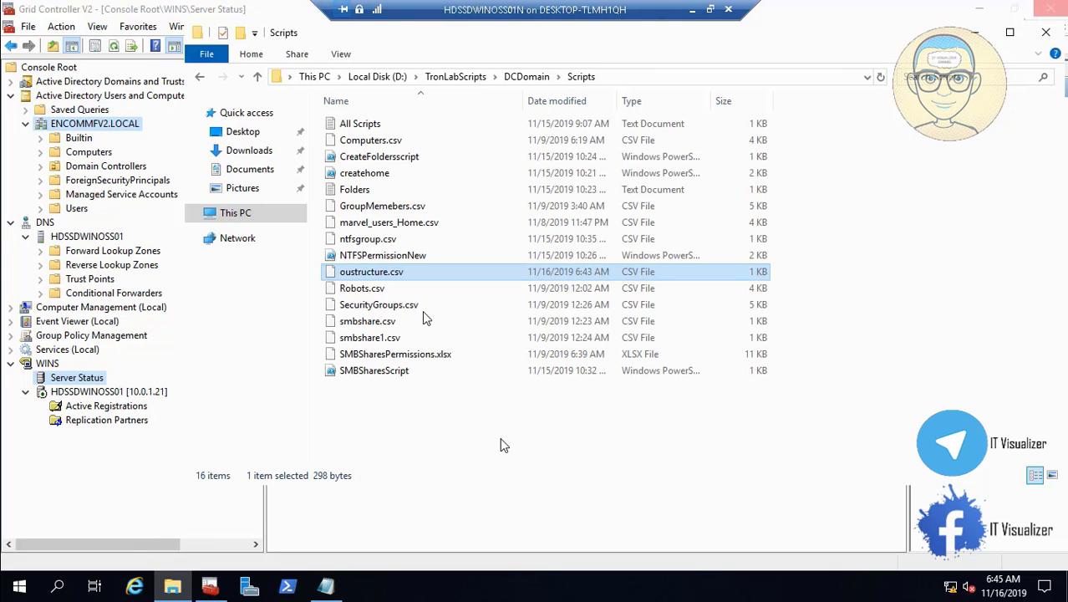
{"action": "left_click", "coordinate": [473, 78]}
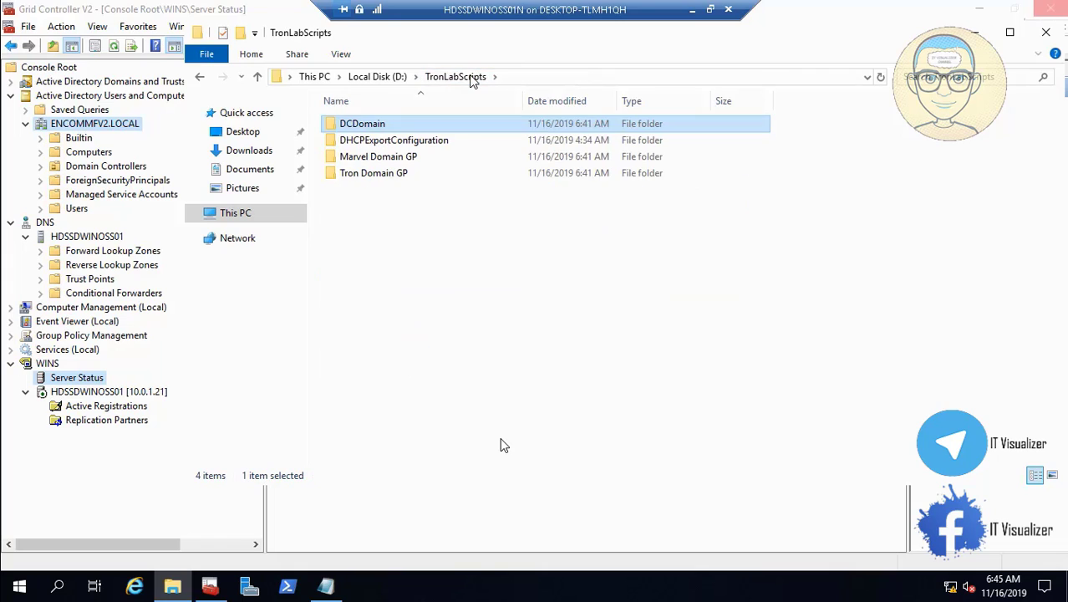
{"action": "double_click", "coordinate": [385, 129]}
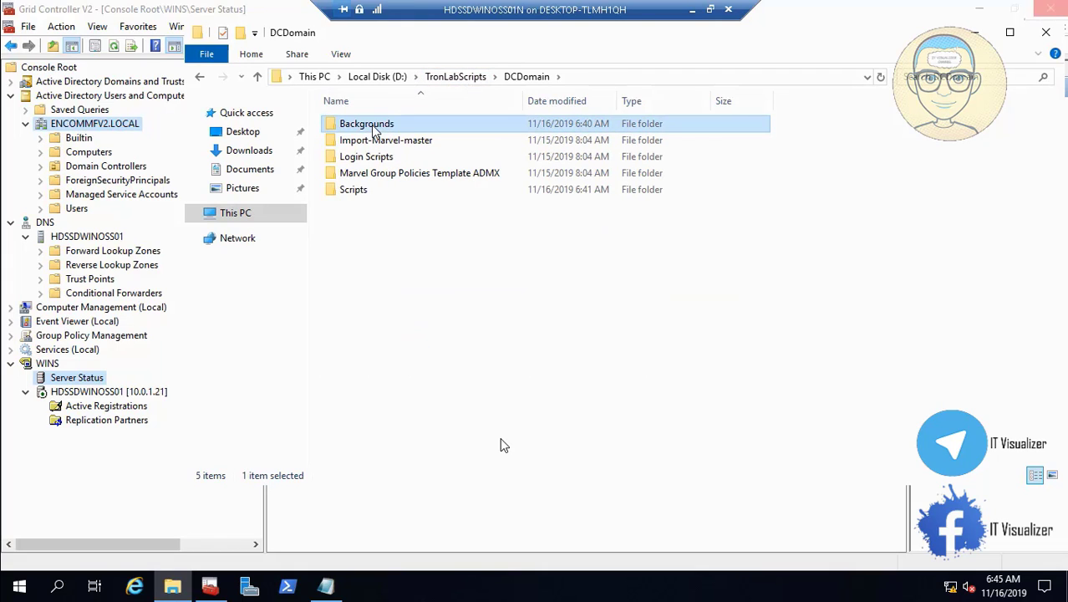
Open the Backgrounds folder's Properties on the Sharing page and launch Advanced Sharing.
{"action": "right_click", "coordinate": [386, 127]}
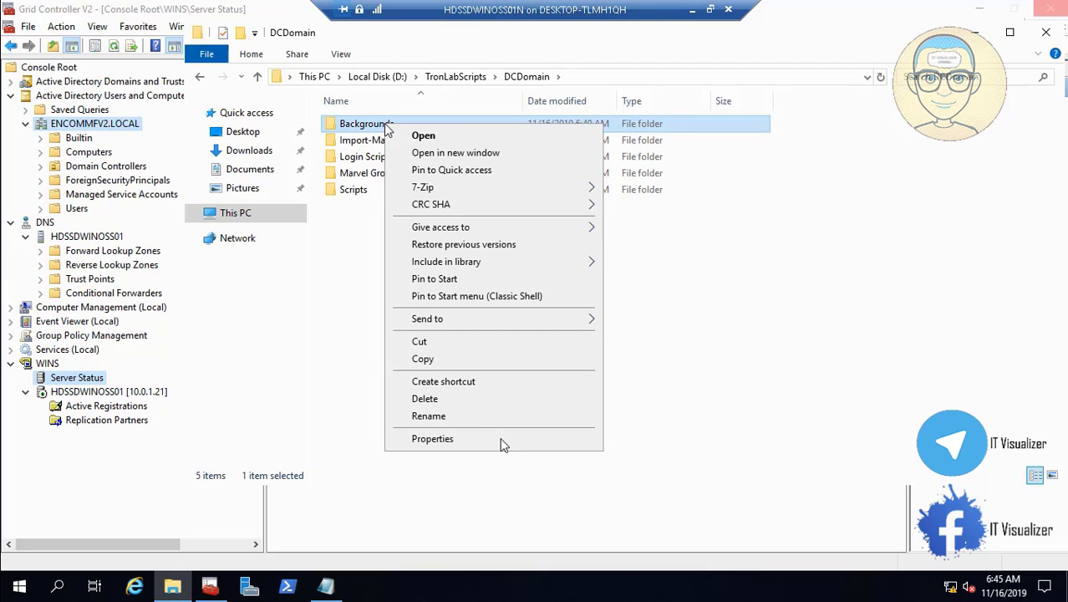
{"action": "left_click", "coordinate": [432, 439]}
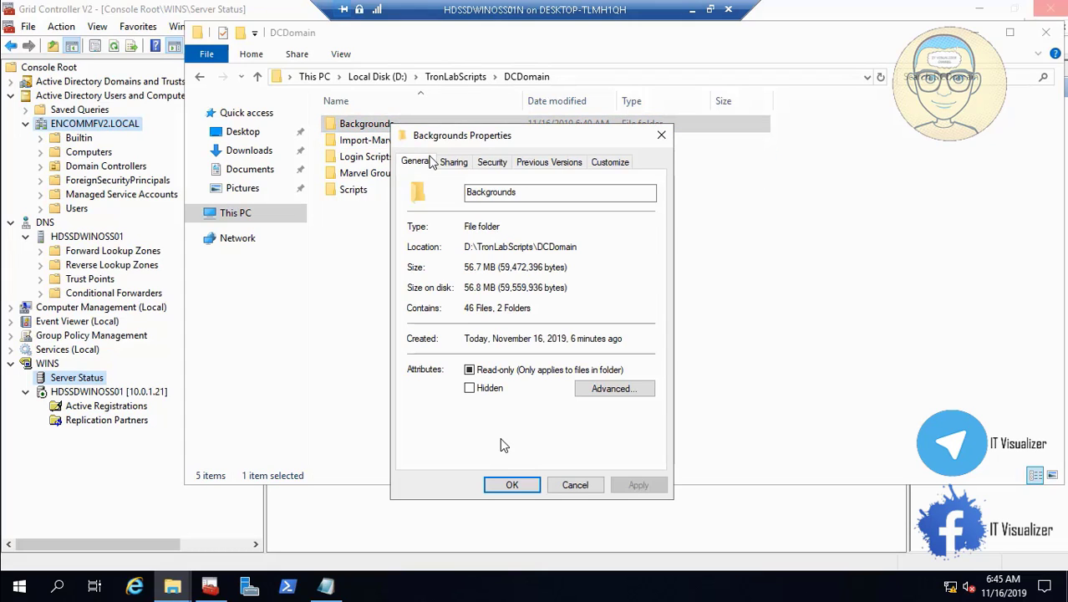
{"action": "left_click", "coordinate": [454, 164]}
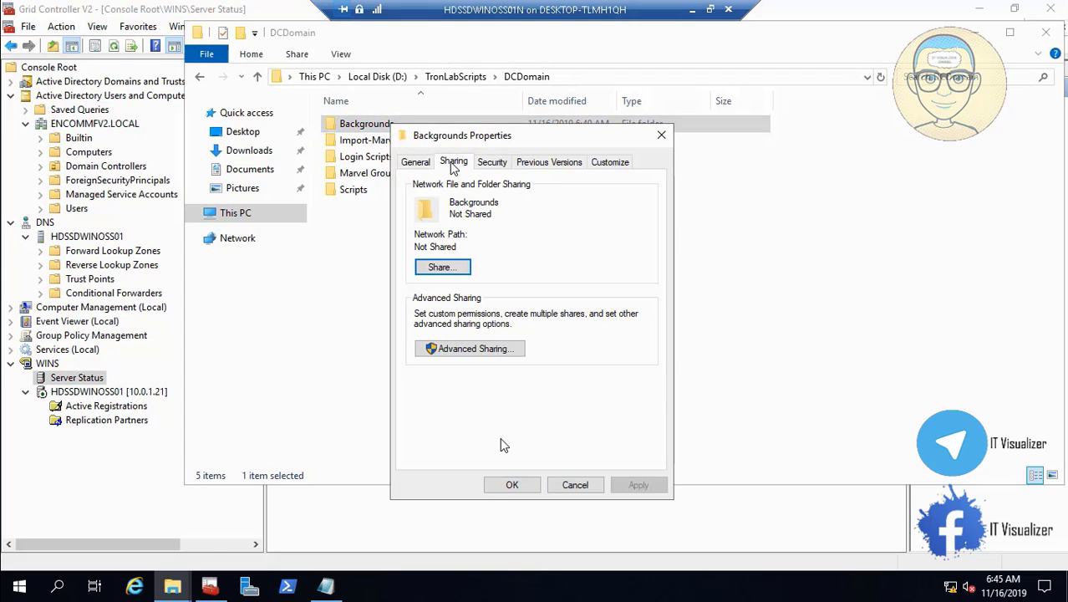
{"action": "left_click", "coordinate": [492, 355]}
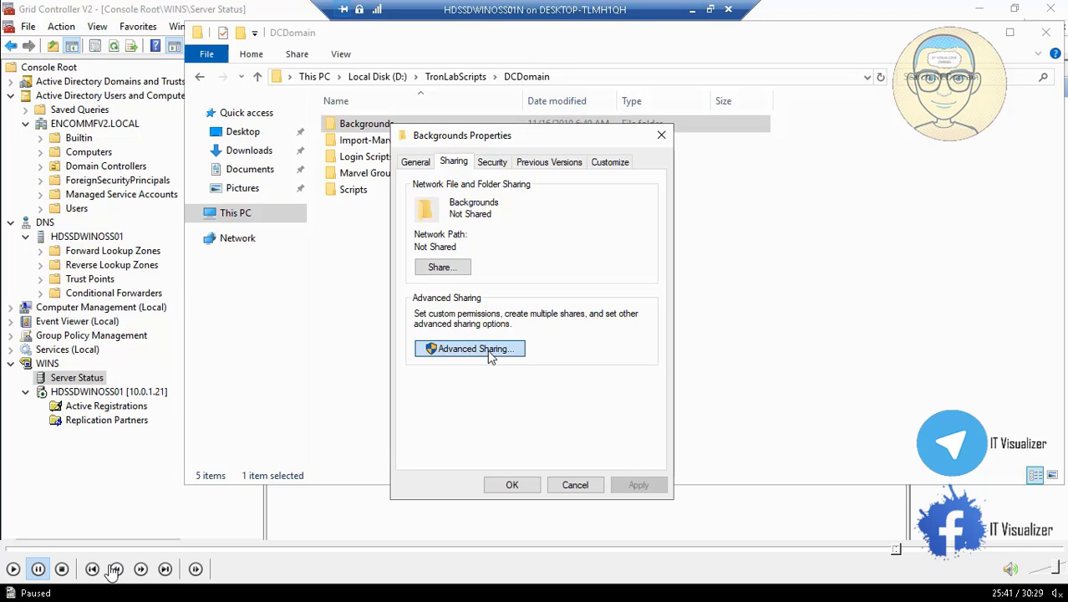
{"action": "double_click", "coordinate": [302, 357]}
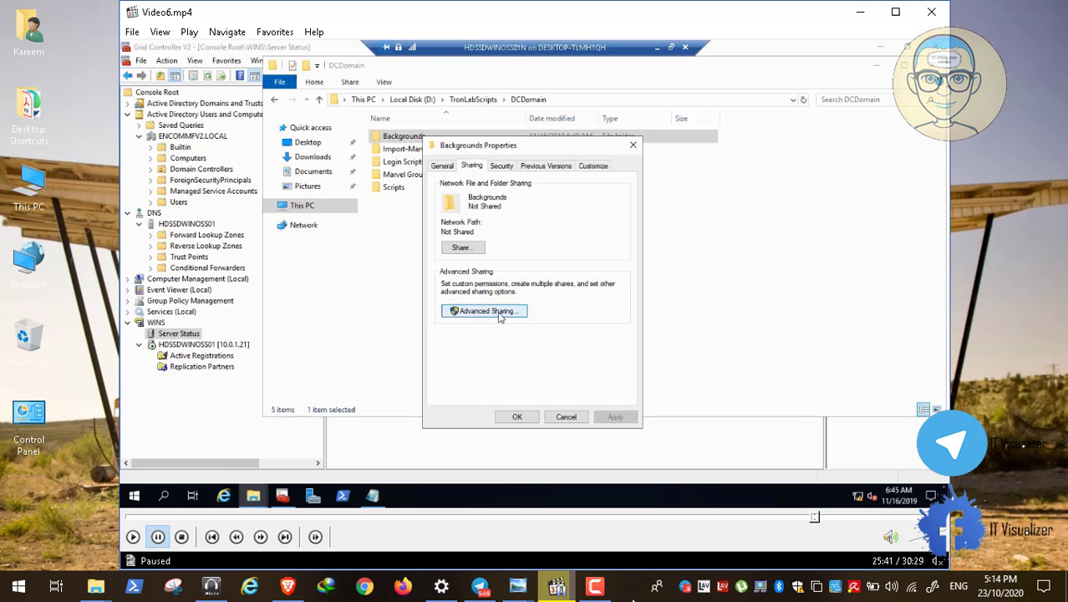
{"action": "left_click", "coordinate": [598, 587]}
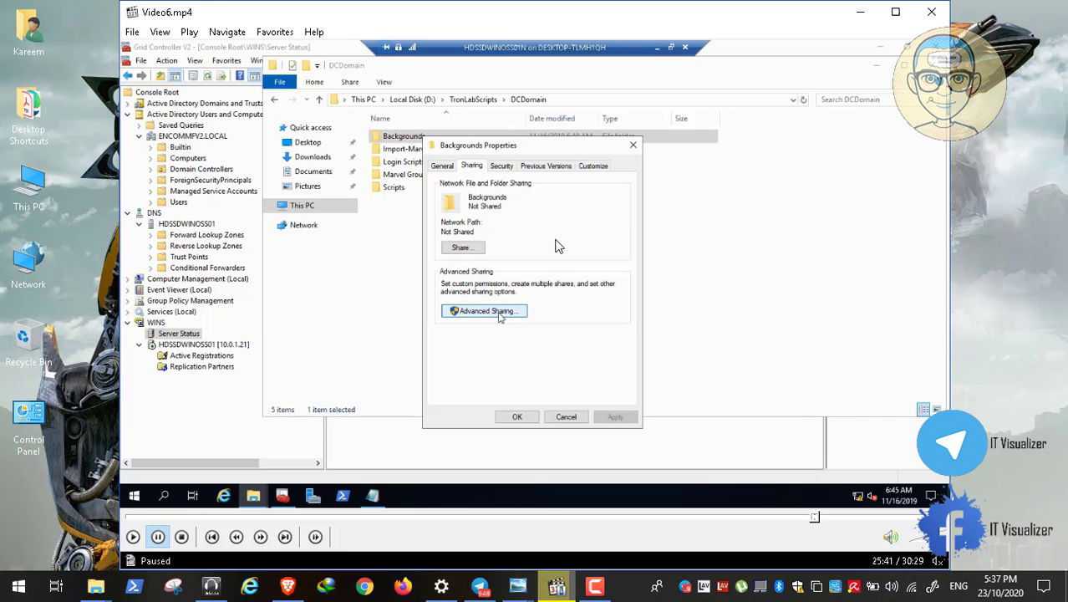
{"action": "double_click", "coordinate": [456, 221]}
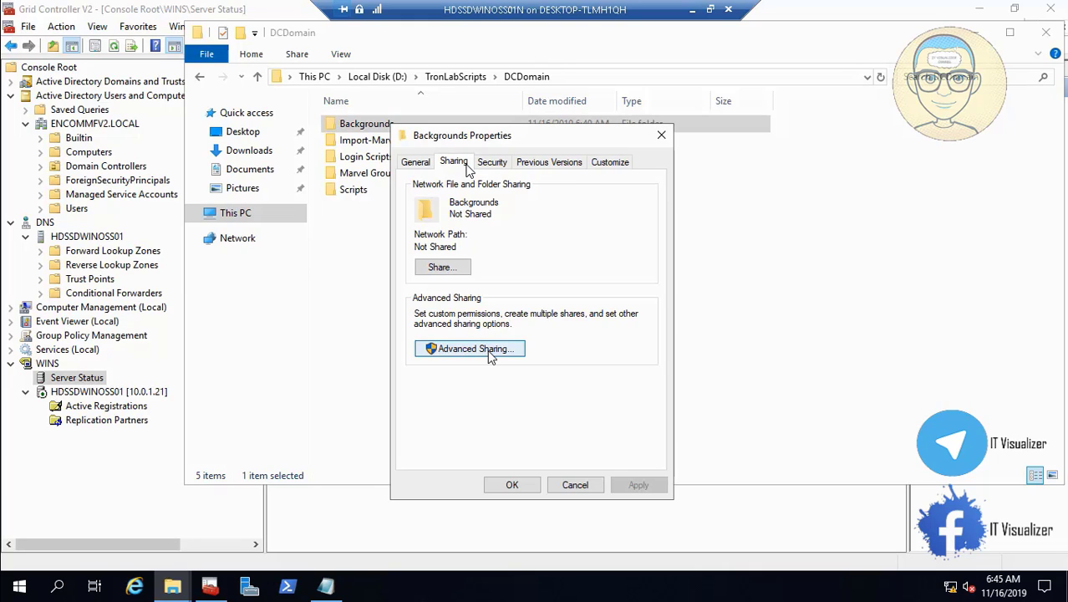
{"action": "mouse_move", "coordinate": [975, 582]}
{"action": "mouse_move", "coordinate": [172, 595]}
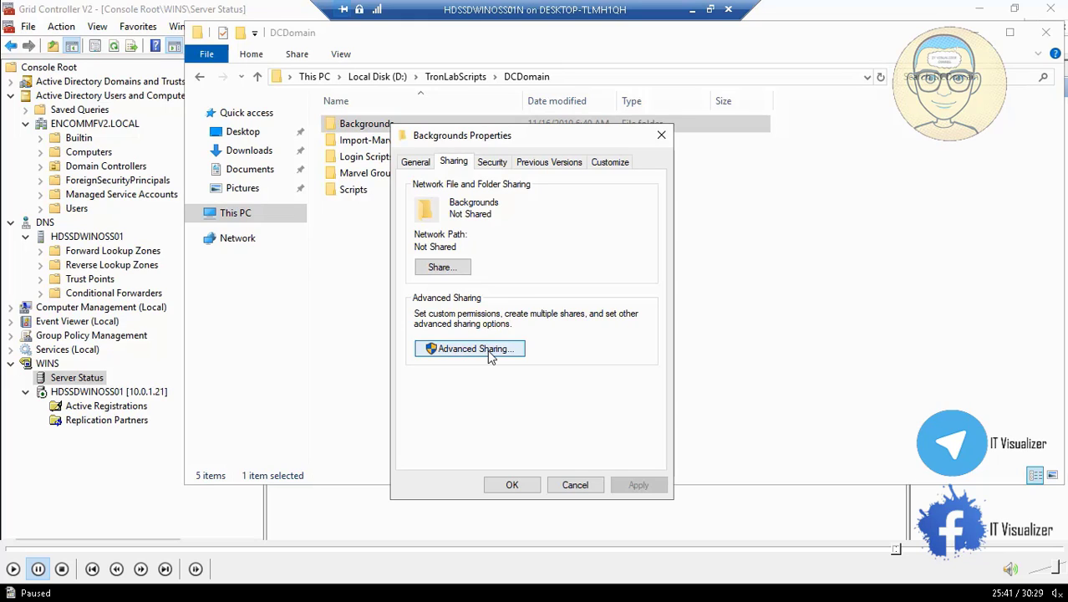
Turn on sharing for the Backgrounds folder and open its share permissions.
{"action": "left_click", "coordinate": [13, 570]}
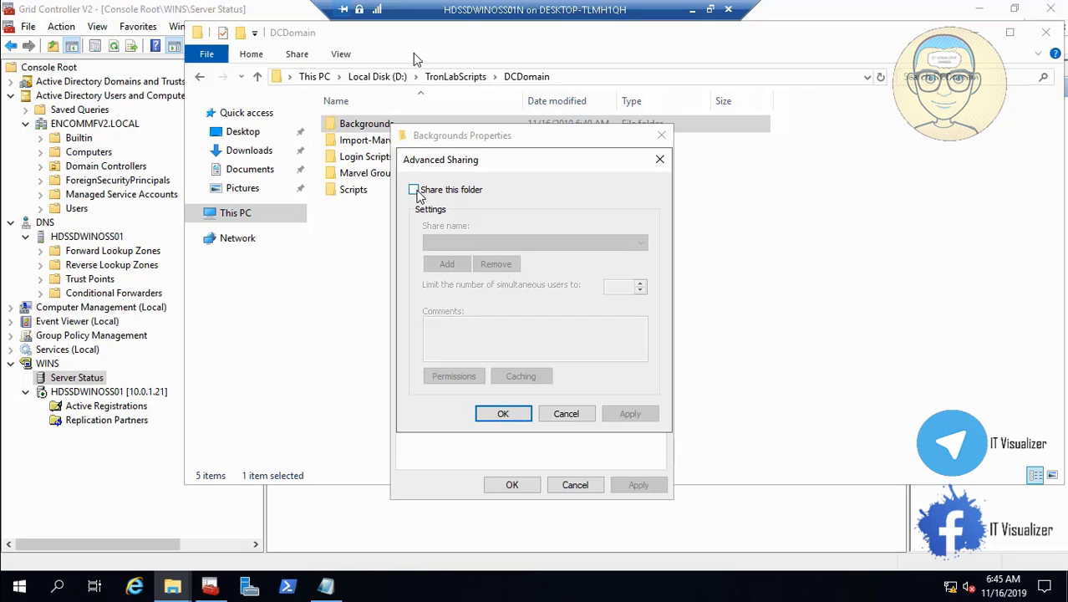
{"action": "left_click", "coordinate": [414, 190]}
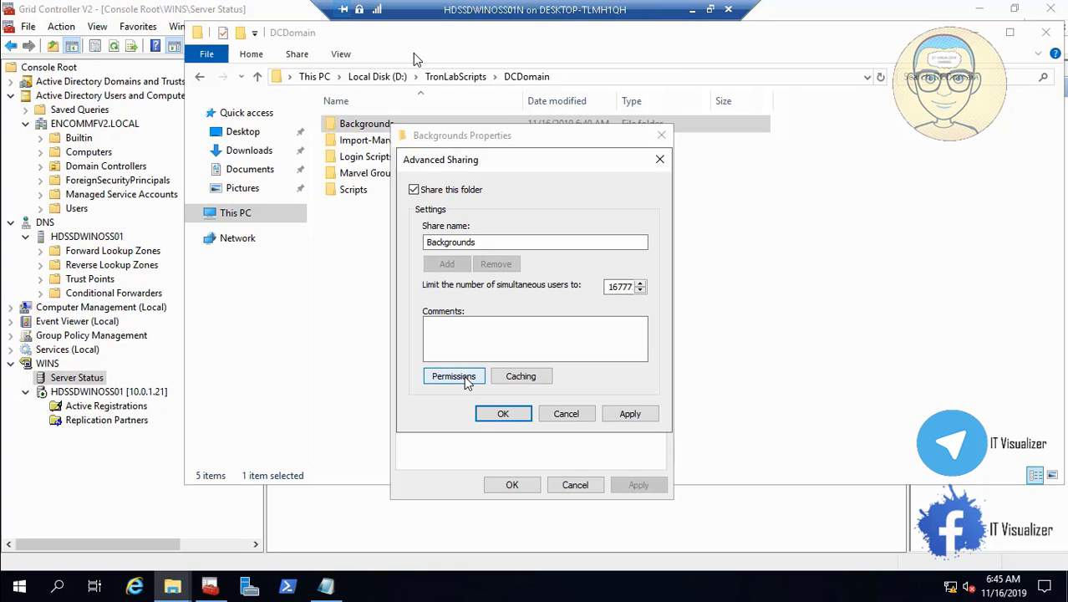
{"action": "left_click", "coordinate": [466, 378]}
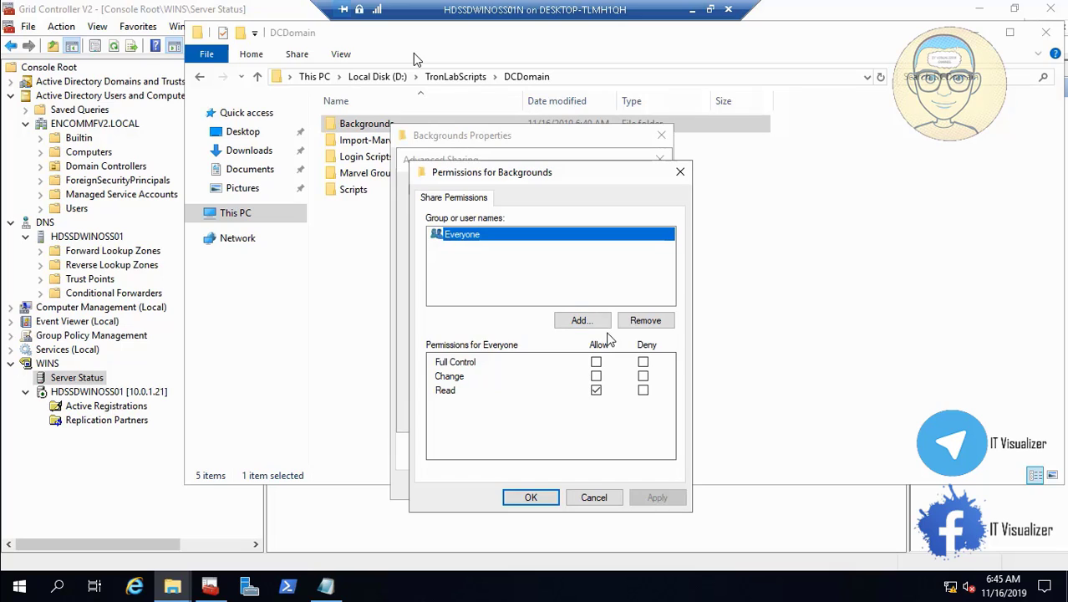
Replace Everyone with Domain Users at Read share permission, then apply and confirm.
{"action": "left_click", "coordinate": [643, 321]}
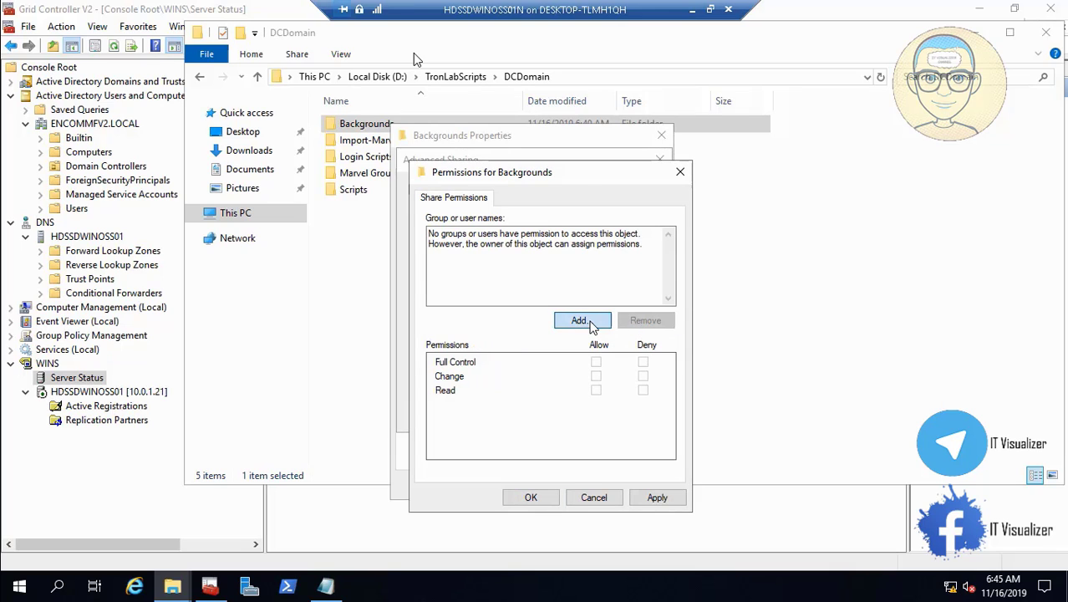
{"action": "left_click", "coordinate": [581, 321]}
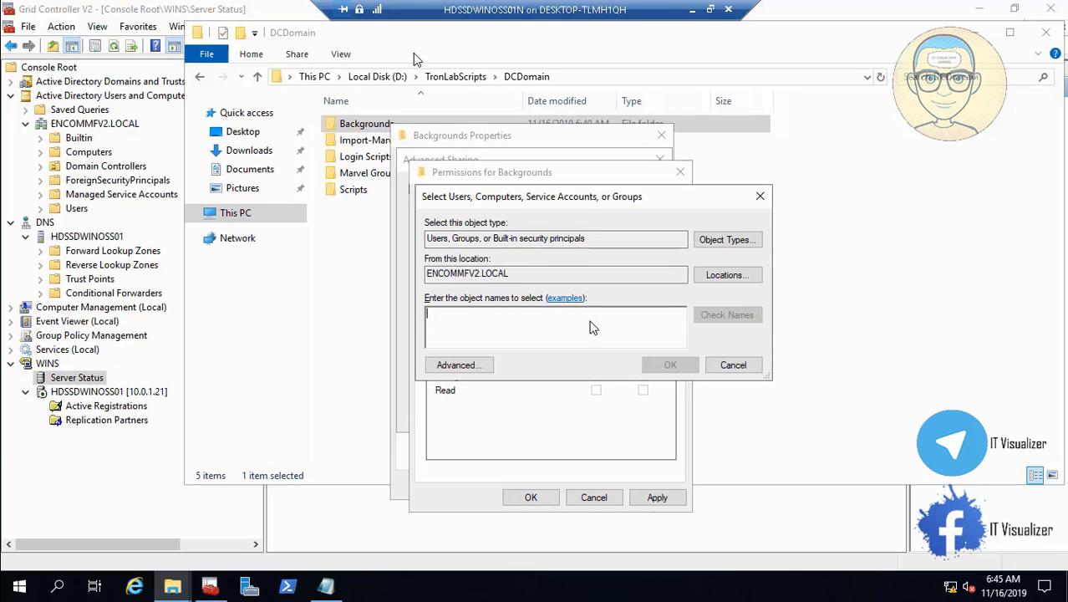
{"action": "type", "text": "Domai"}
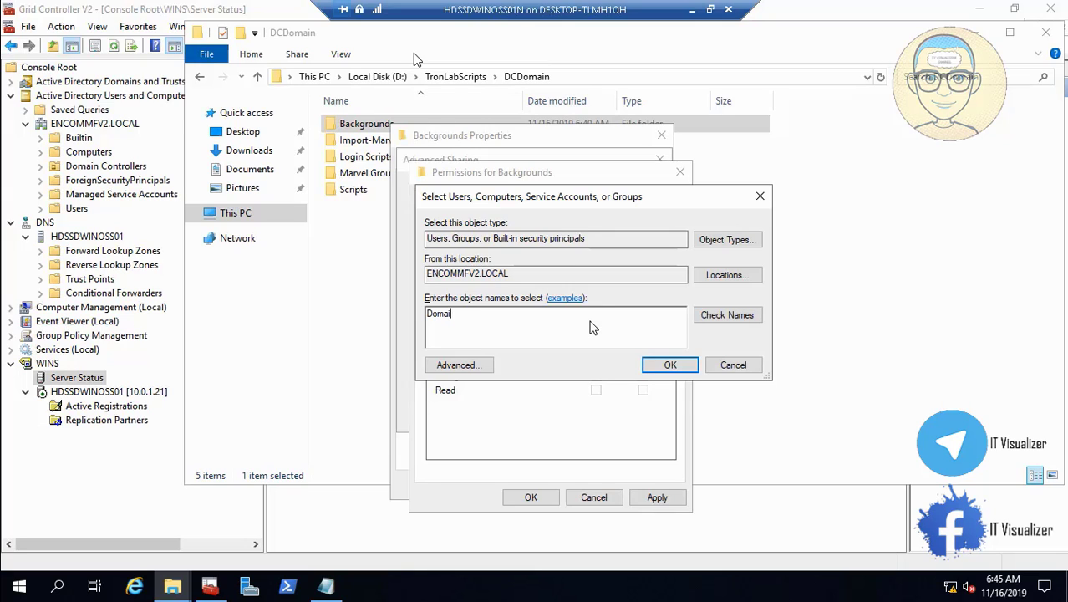
{"action": "type", "text": "n Users"}
{"action": "left_click", "coordinate": [726, 315]}
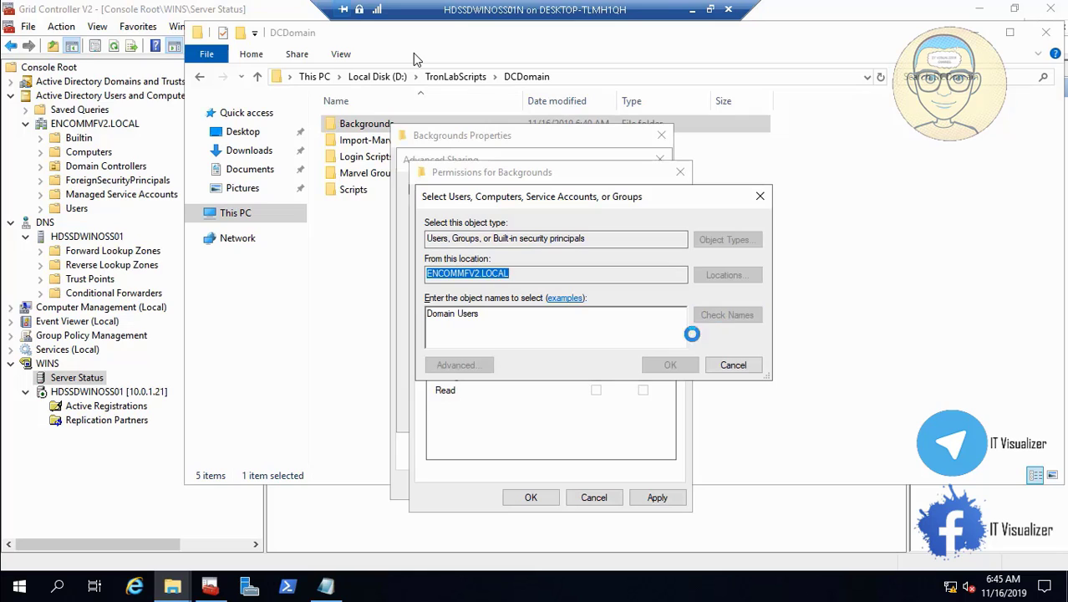
{"action": "left_click", "coordinate": [675, 365]}
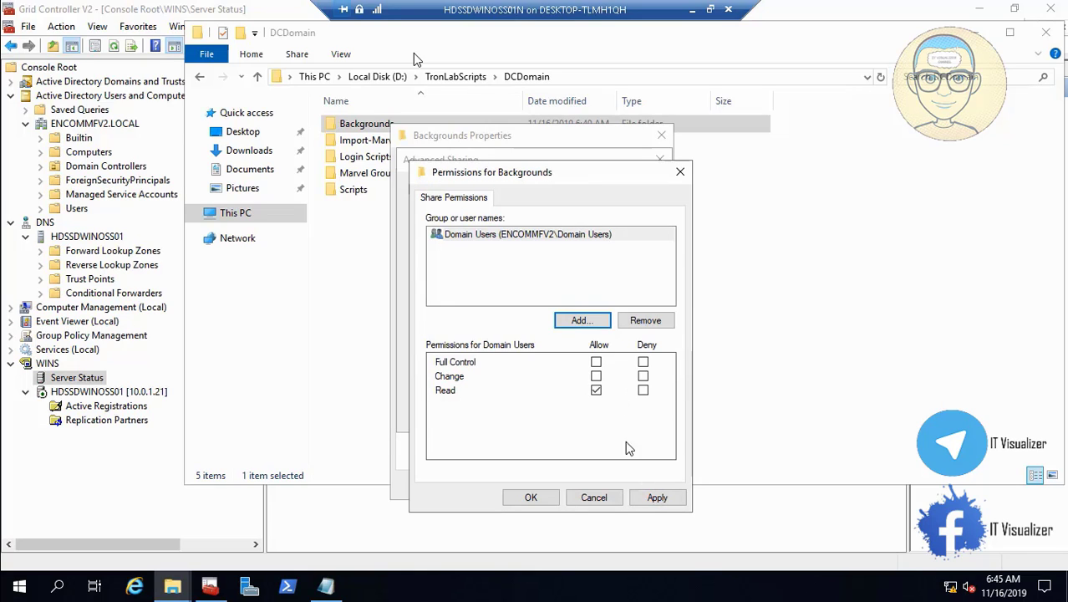
{"action": "left_click", "coordinate": [658, 497]}
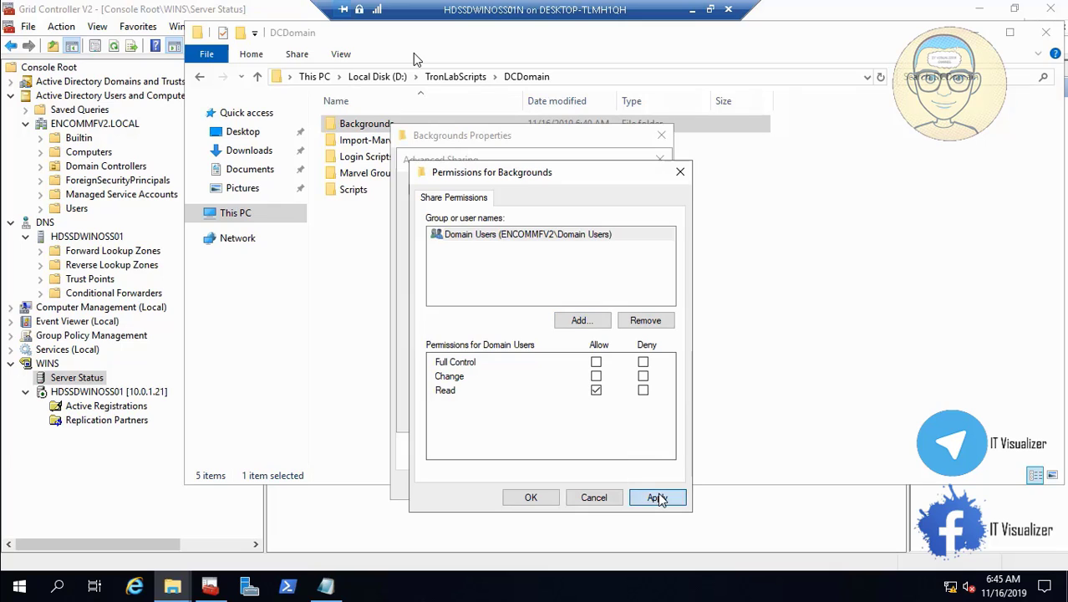
{"action": "left_click", "coordinate": [529, 501]}
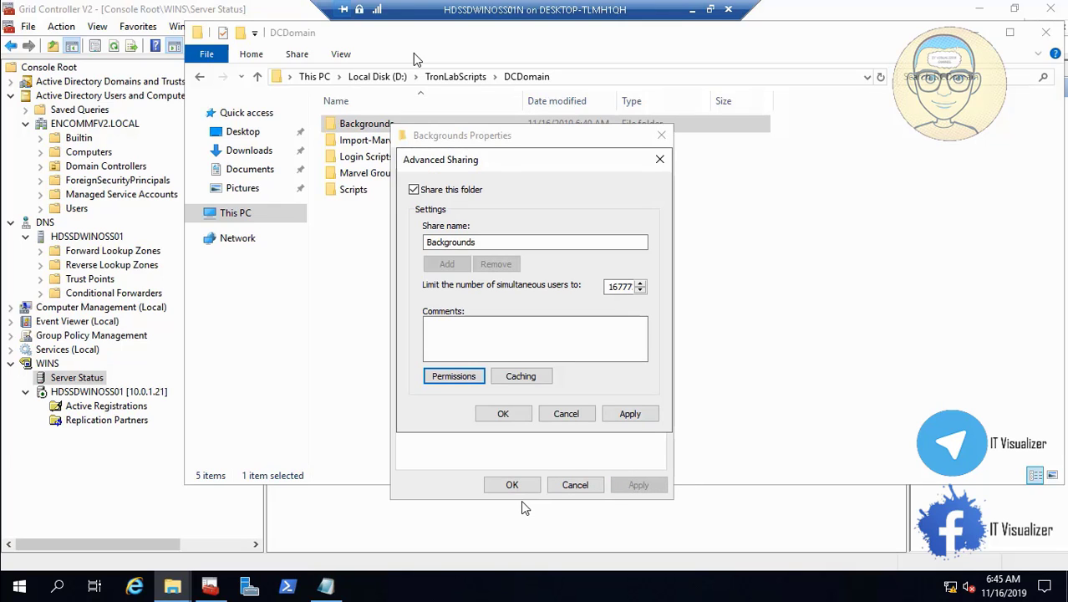
{"action": "left_click", "coordinate": [637, 415]}
{"action": "left_click", "coordinate": [504, 414]}
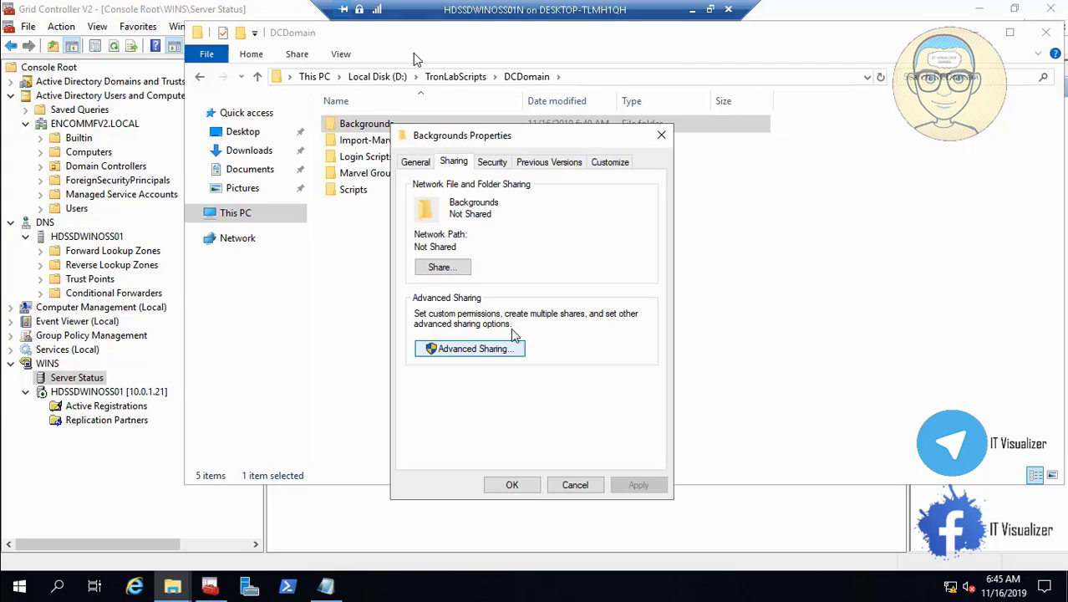
Add Domain Users to the Backgrounds Security permissions with Read & execute, List folder contents and Read.
{"action": "left_click", "coordinate": [493, 162]}
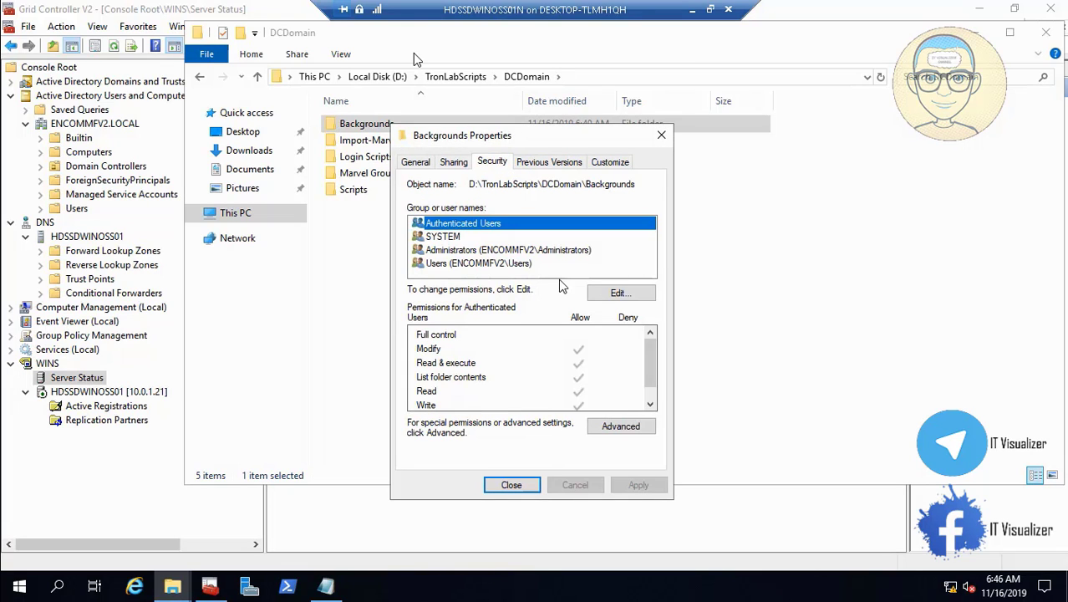
{"action": "left_click", "coordinate": [621, 293]}
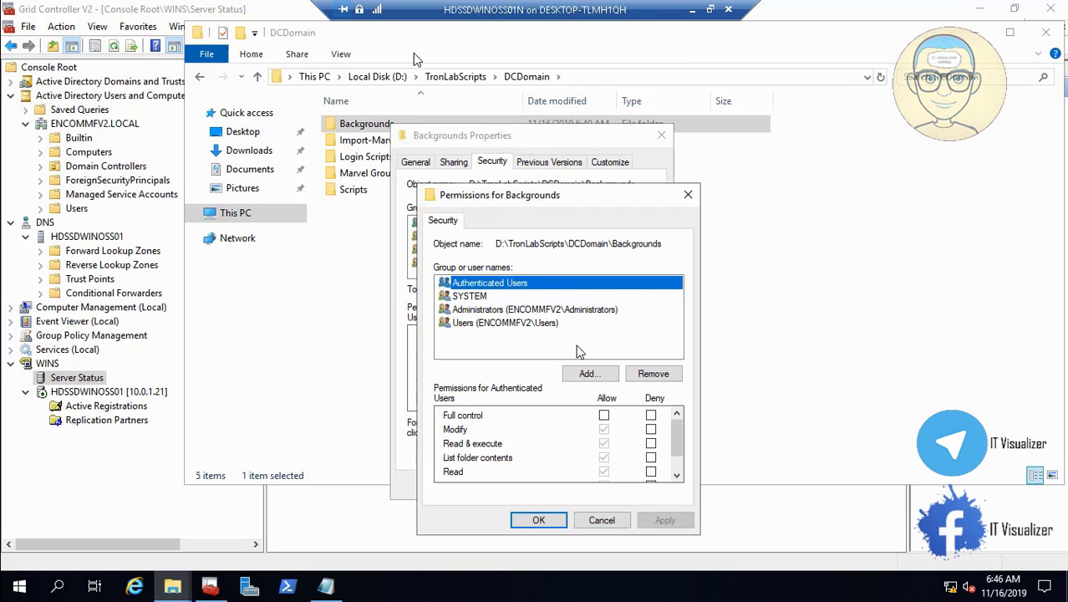
{"action": "left_click", "coordinate": [591, 374]}
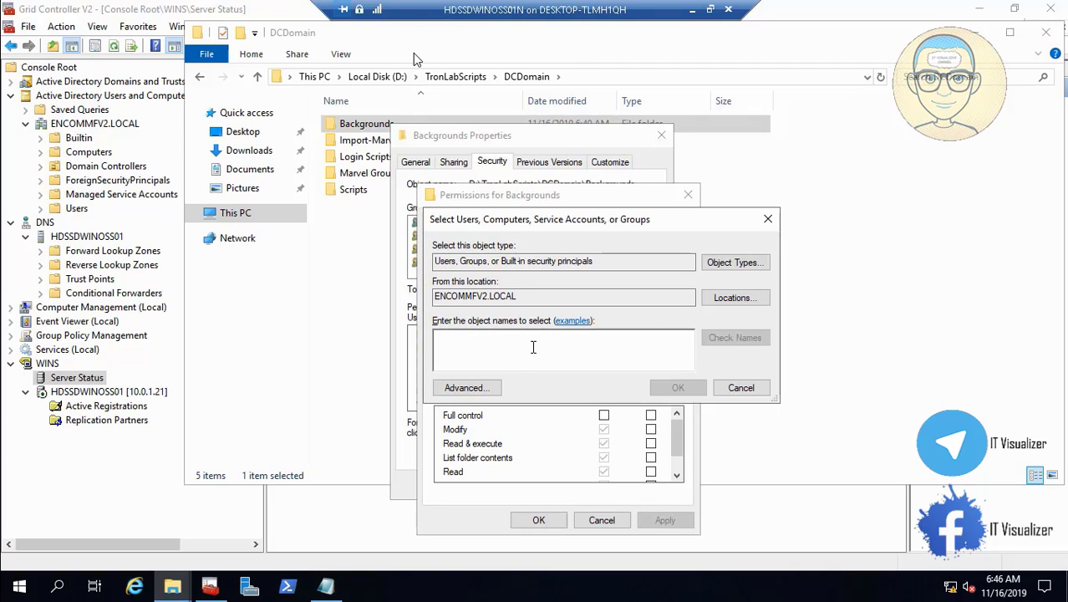
{"action": "type", "text": "Domian"}
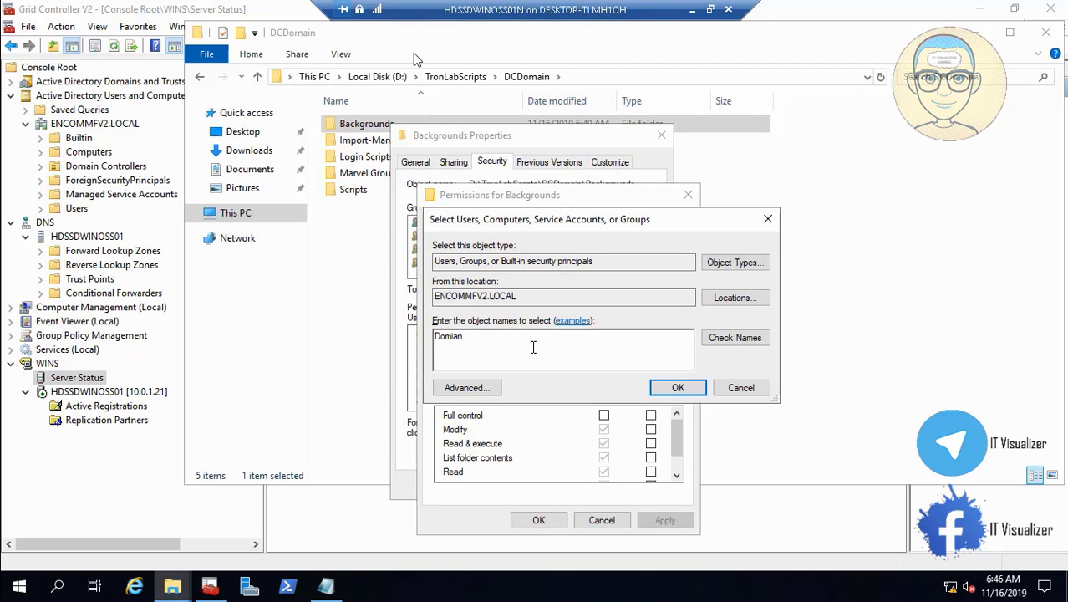
{"action": "key", "text": "BackSpace"}
{"action": "key", "text": "BackSpace"}
{"action": "key", "text": "BackSpace"}
{"action": "type", "text": "ain"}
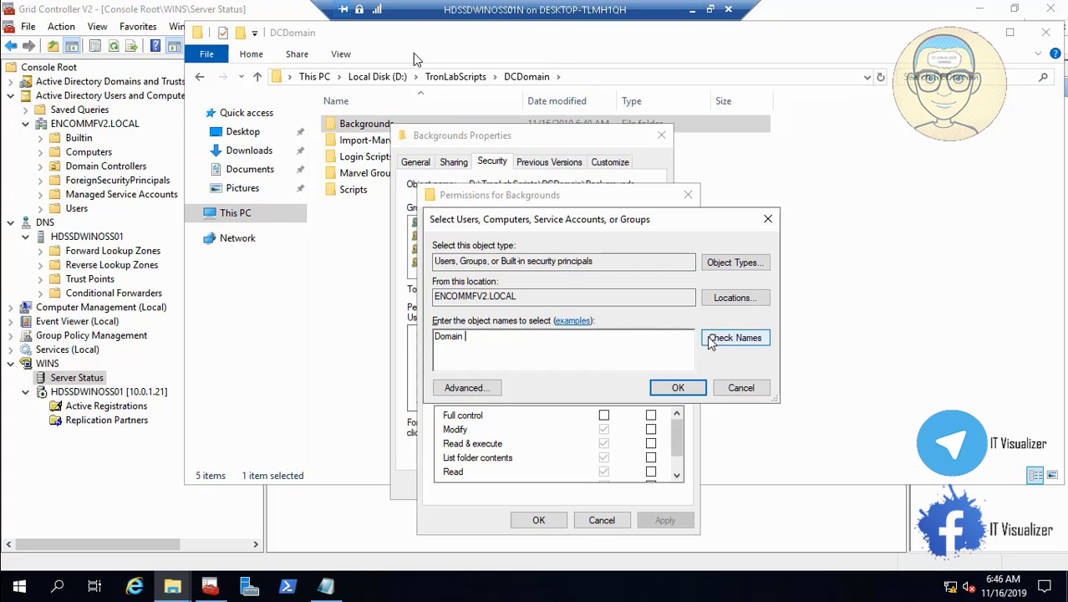
{"action": "type", "text": " Users"}
{"action": "left_click", "coordinate": [755, 338]}
{"action": "left_click", "coordinate": [679, 389]}
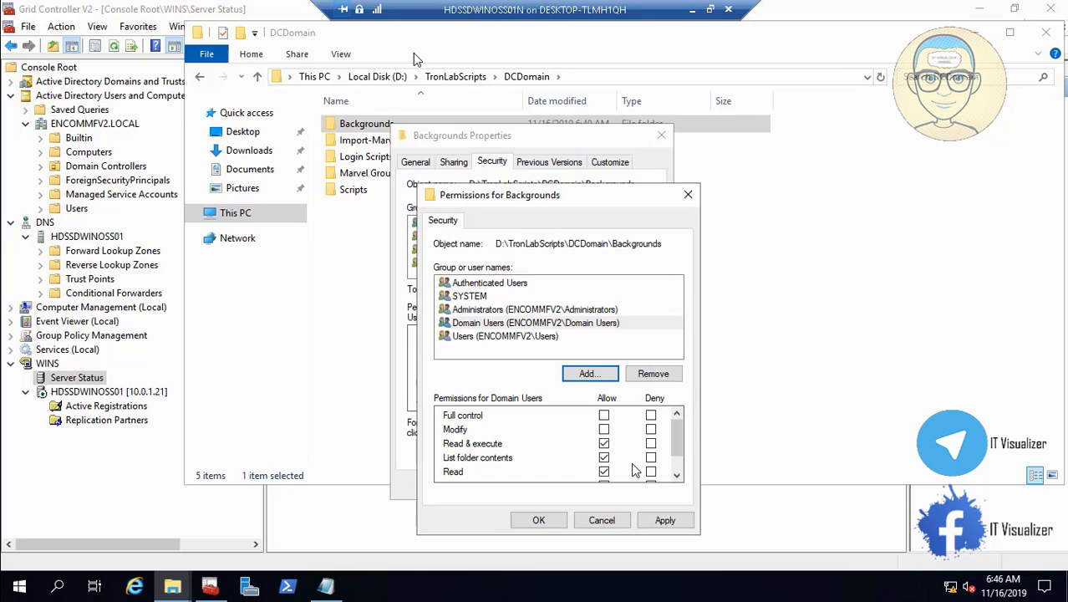
{"action": "left_click", "coordinate": [667, 520]}
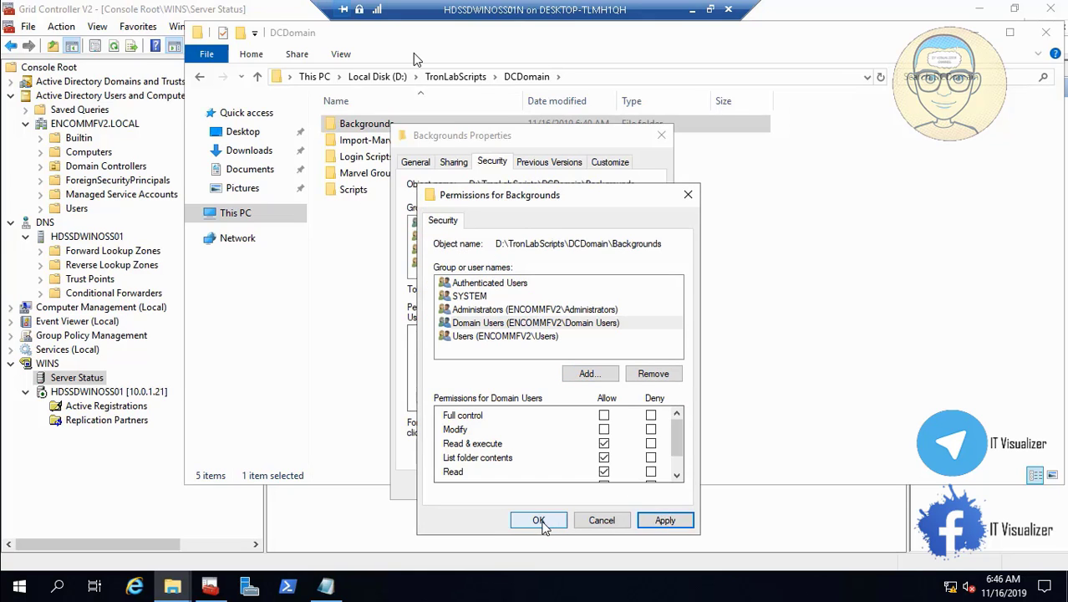
{"action": "left_click", "coordinate": [539, 520]}
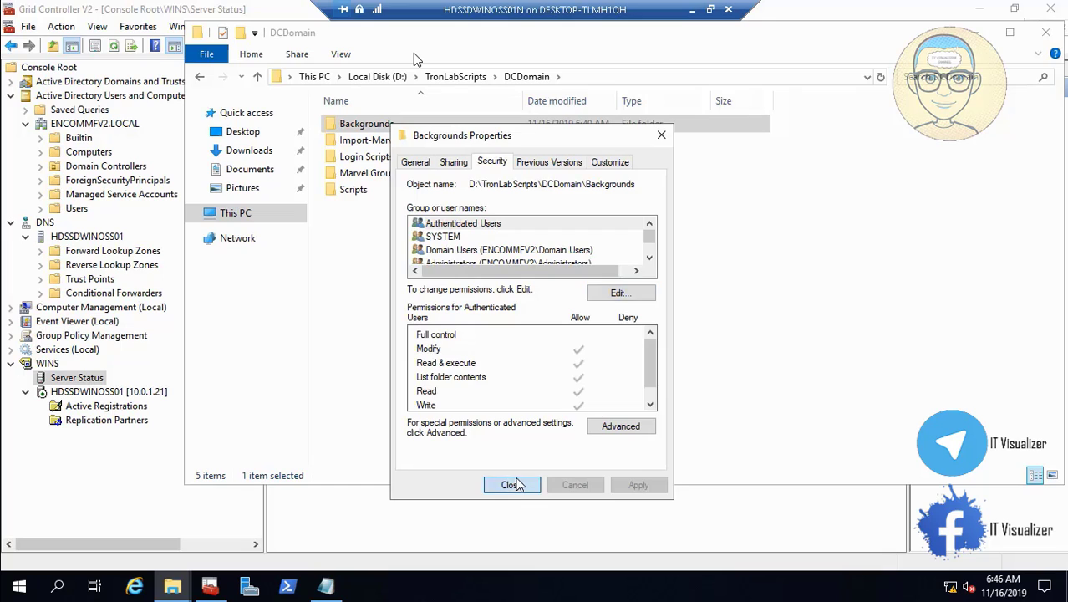
{"action": "left_click", "coordinate": [516, 485]}
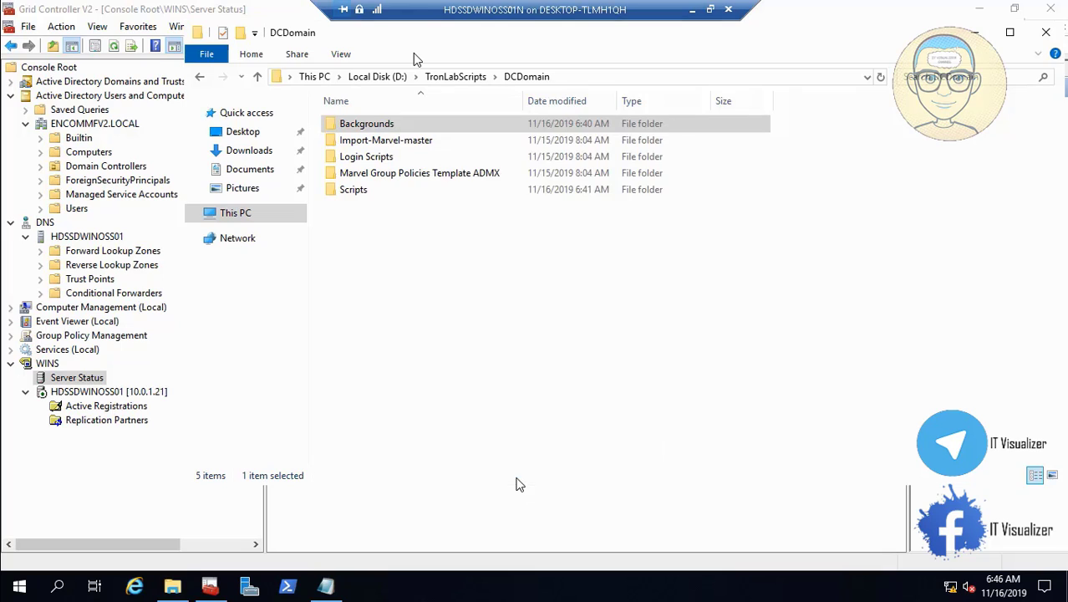
Copy idlelogoff from the Backgrounds folder and go to This PC.
{"action": "double_click", "coordinate": [390, 126]}
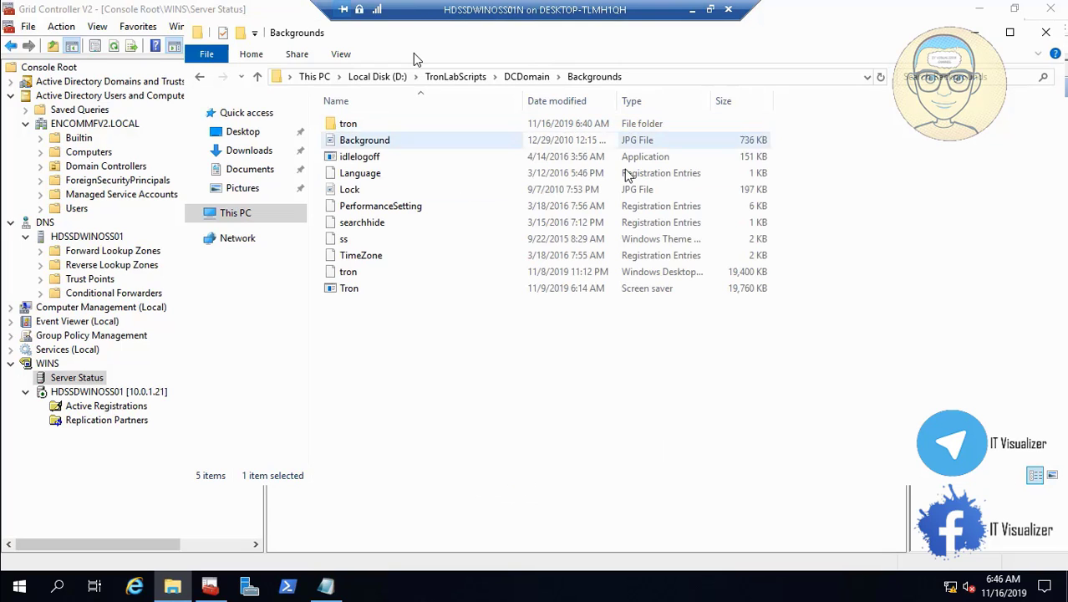
{"action": "left_click", "coordinate": [371, 162]}
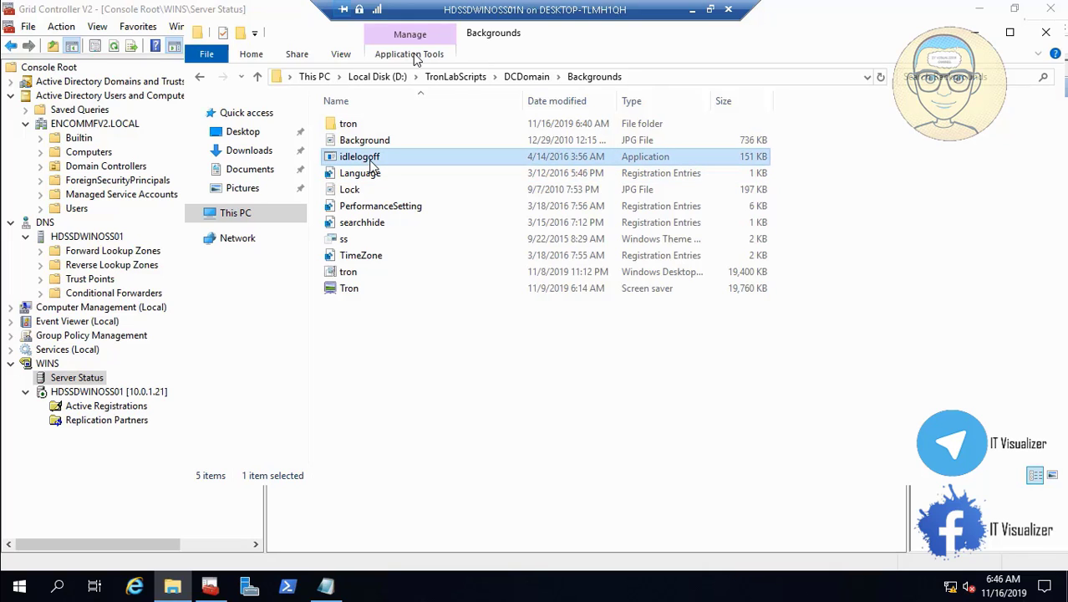
{"action": "right_click", "coordinate": [373, 164]}
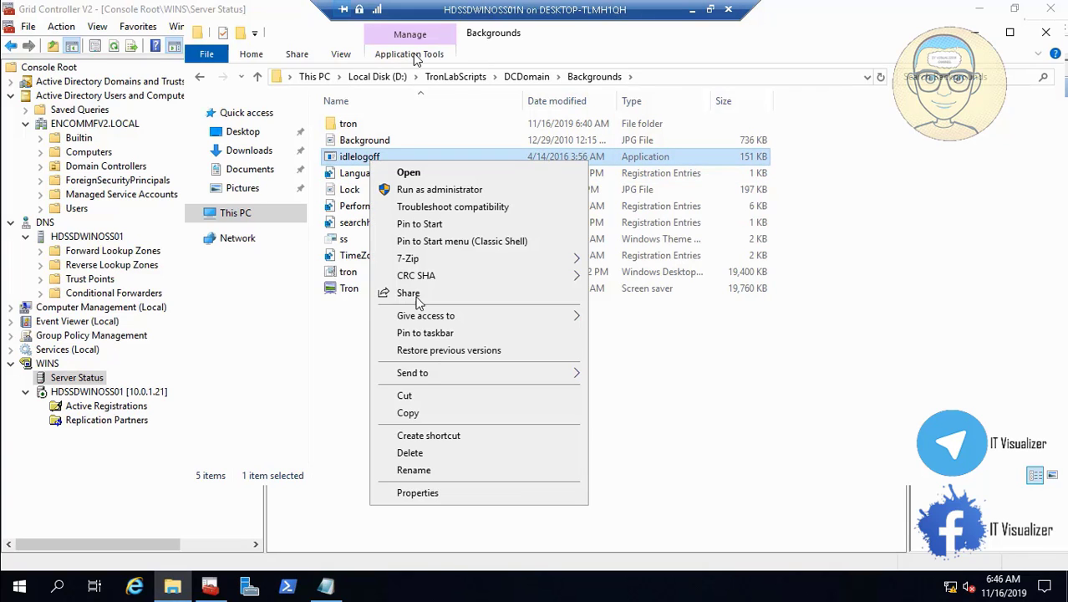
{"action": "left_click", "coordinate": [425, 412]}
{"action": "left_click", "coordinate": [235, 213]}
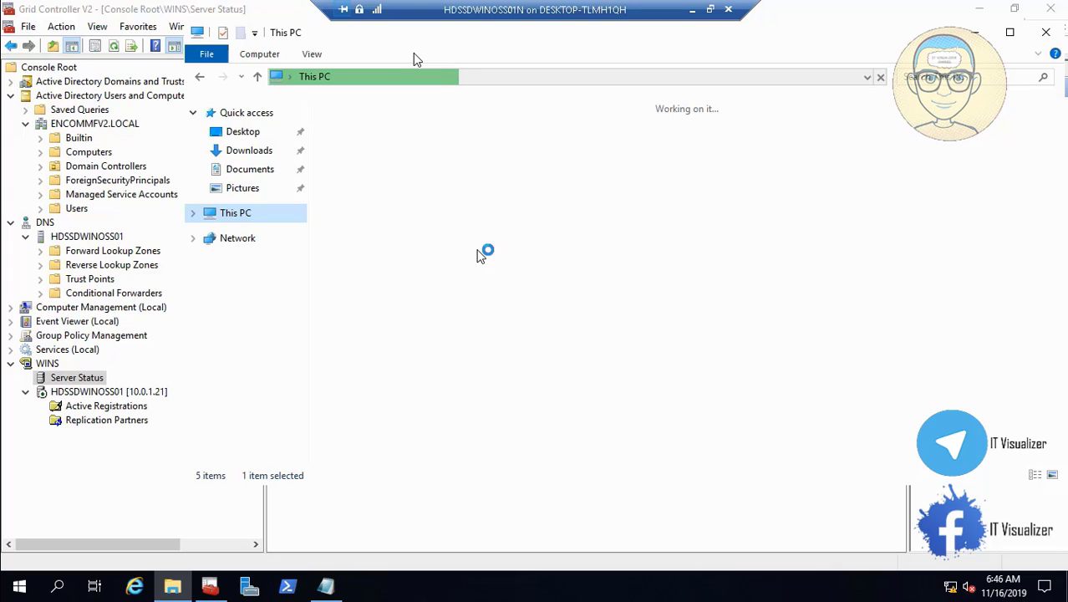
Open Local Disk (C:) in a new File Explorer window and paste idlelogoff there.
{"action": "left_click", "coordinate": [974, 33]}
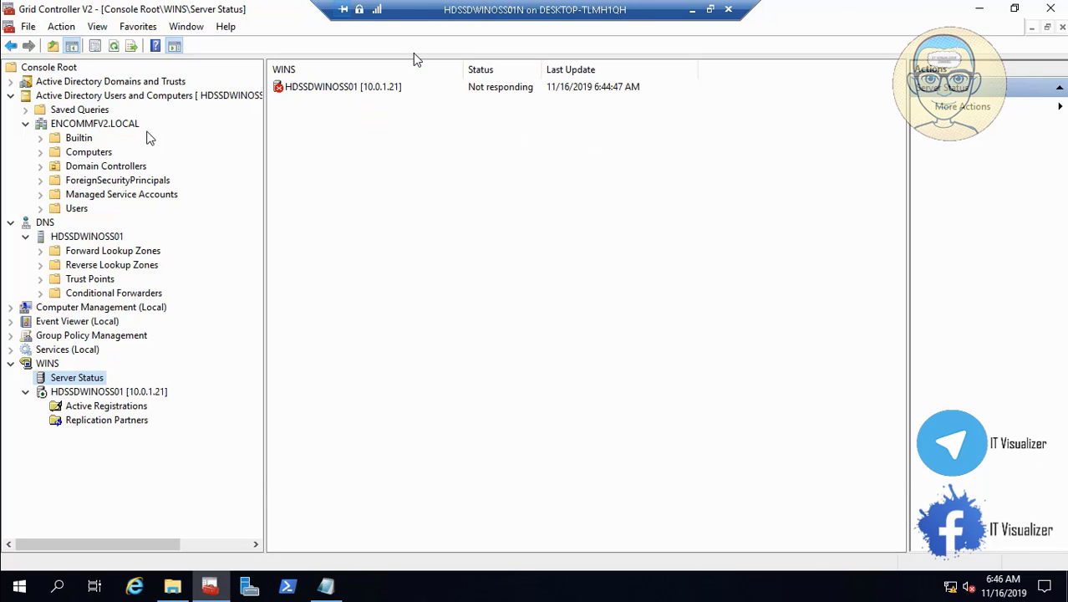
{"action": "left_click", "coordinate": [117, 125]}
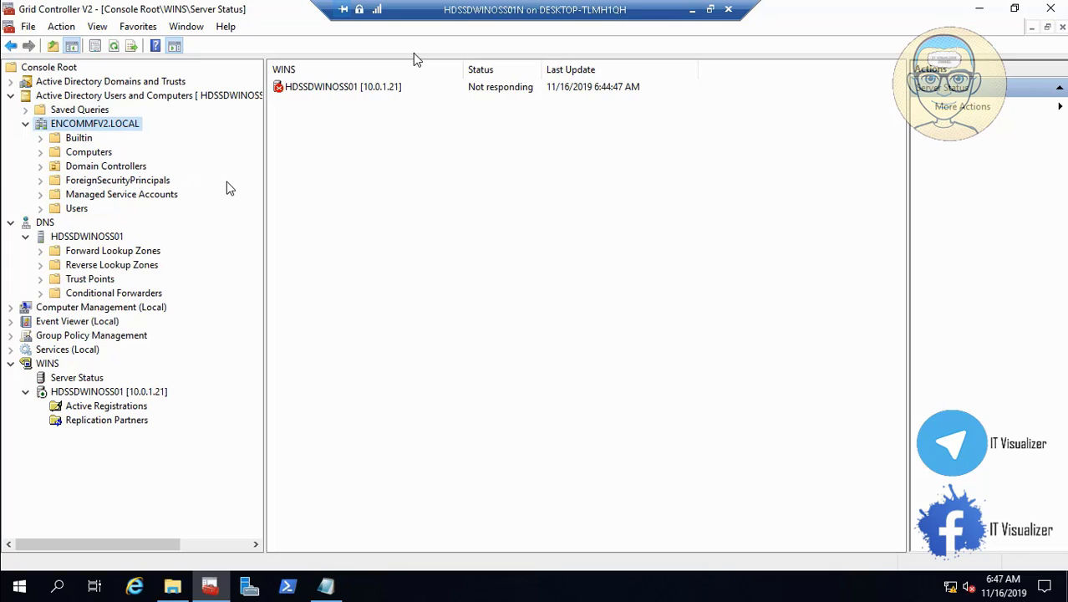
{"action": "left_click", "coordinate": [173, 587]}
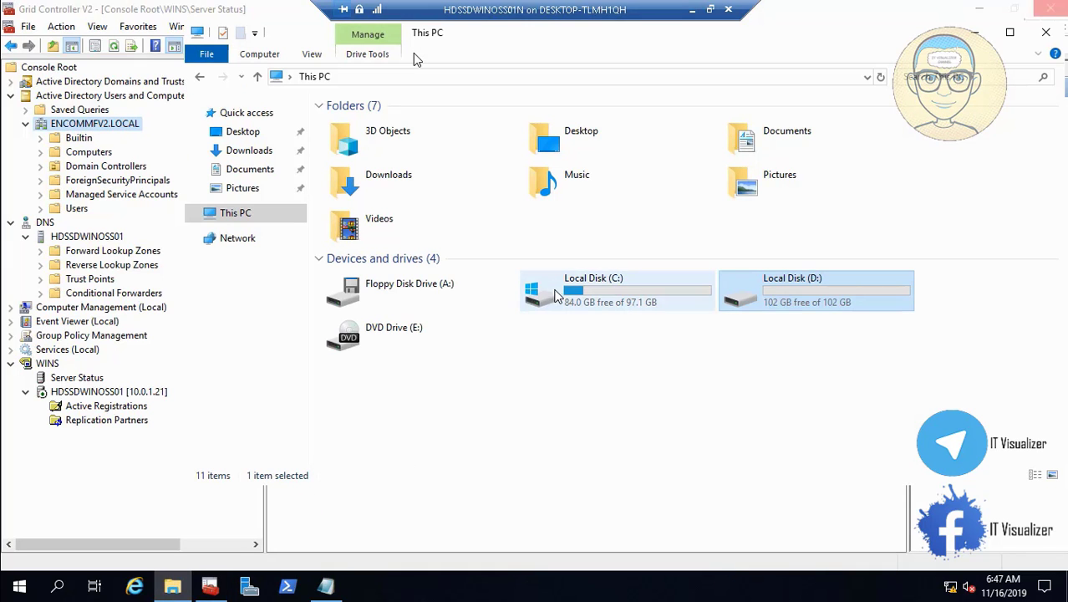
{"action": "left_click", "coordinate": [554, 294]}
{"action": "double_click", "coordinate": [554, 294]}
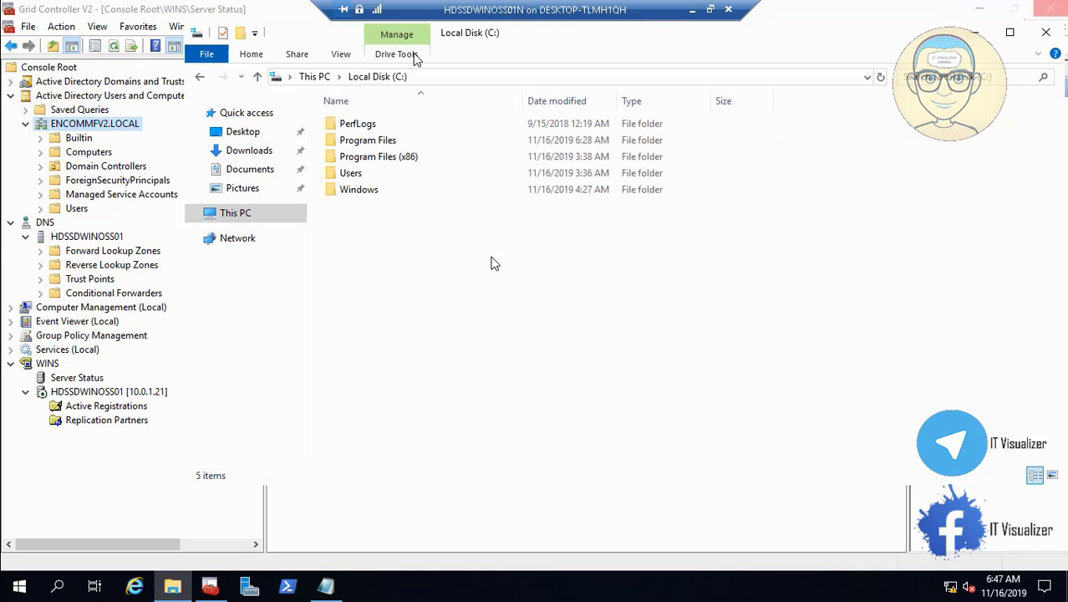
{"action": "right_click", "coordinate": [430, 262]}
{"action": "left_click", "coordinate": [471, 346]}
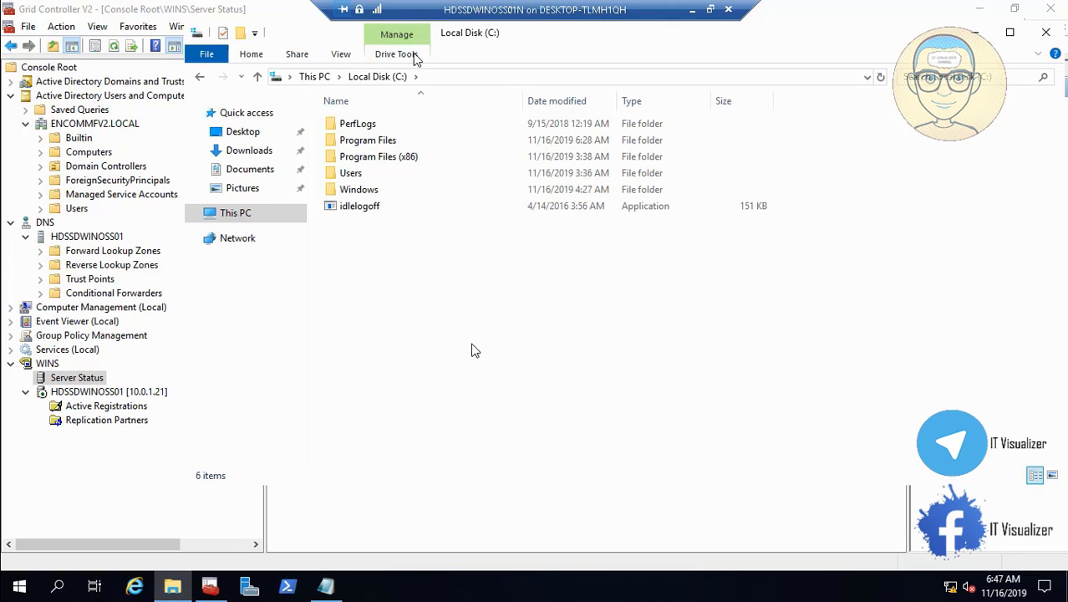
Create a new folder on Local Disk (C:).
{"action": "right_click", "coordinate": [386, 262]}
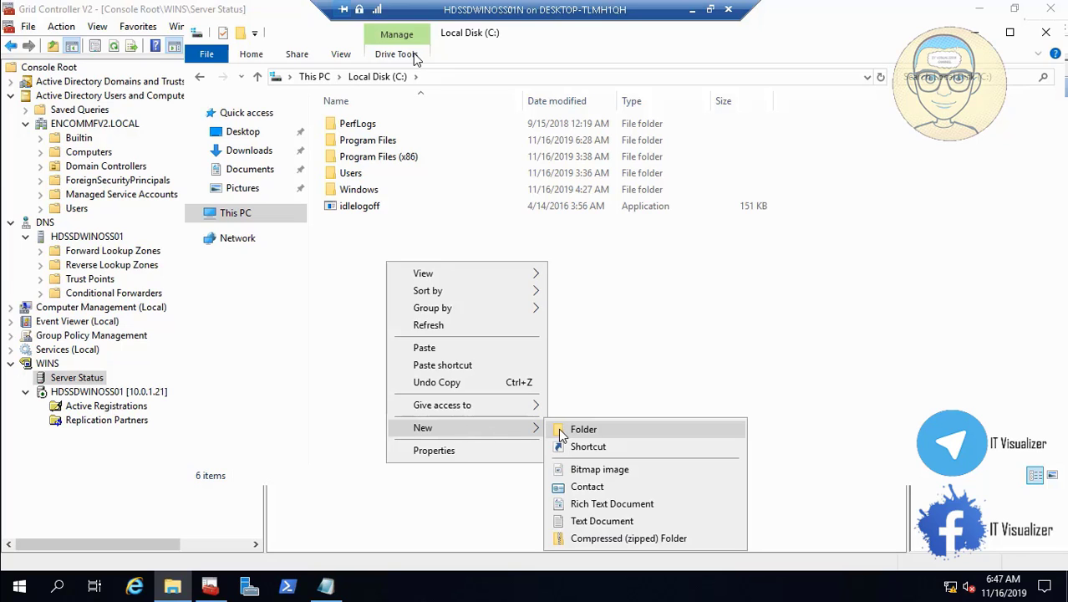
{"action": "left_click", "coordinate": [568, 429]}
{"action": "left_click", "coordinate": [414, 288]}
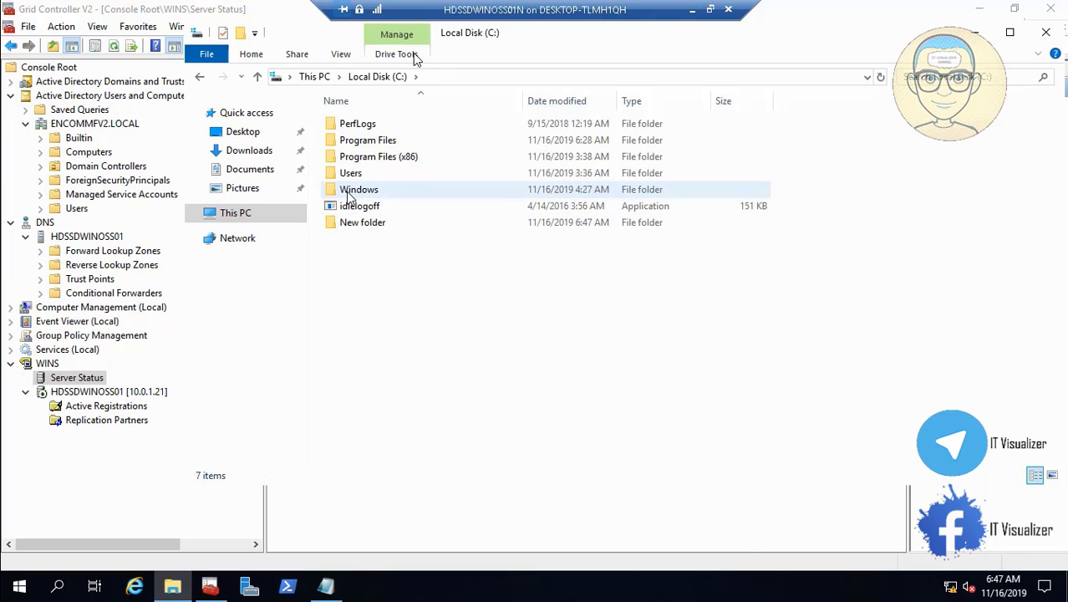
Rename the new folder to idlelogoff, move the application into it, and close Explorer.
{"action": "right_click", "coordinate": [352, 208]}
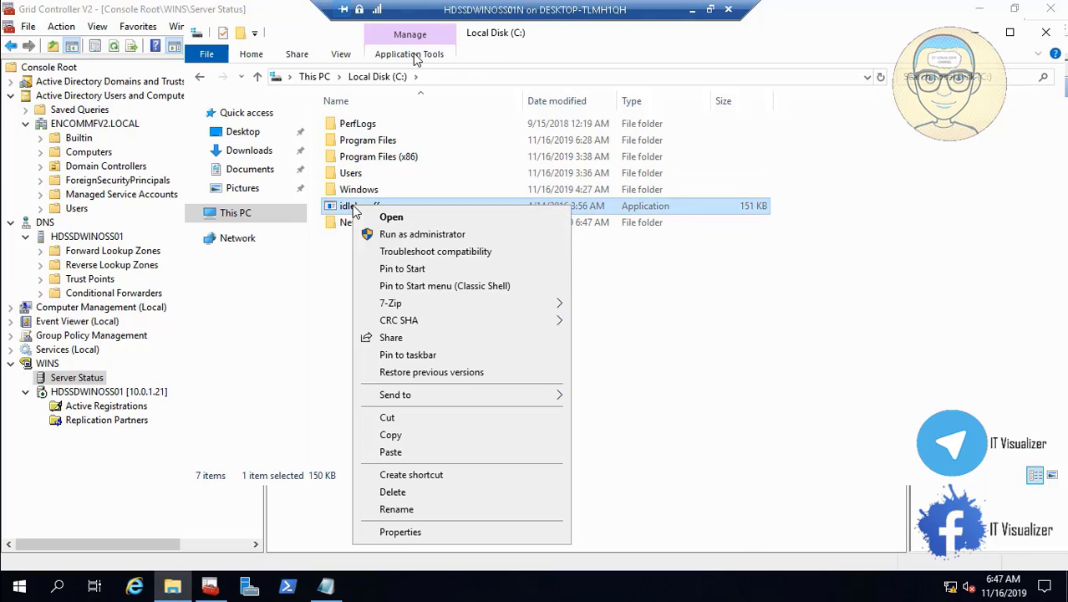
{"action": "left_click", "coordinate": [422, 508]}
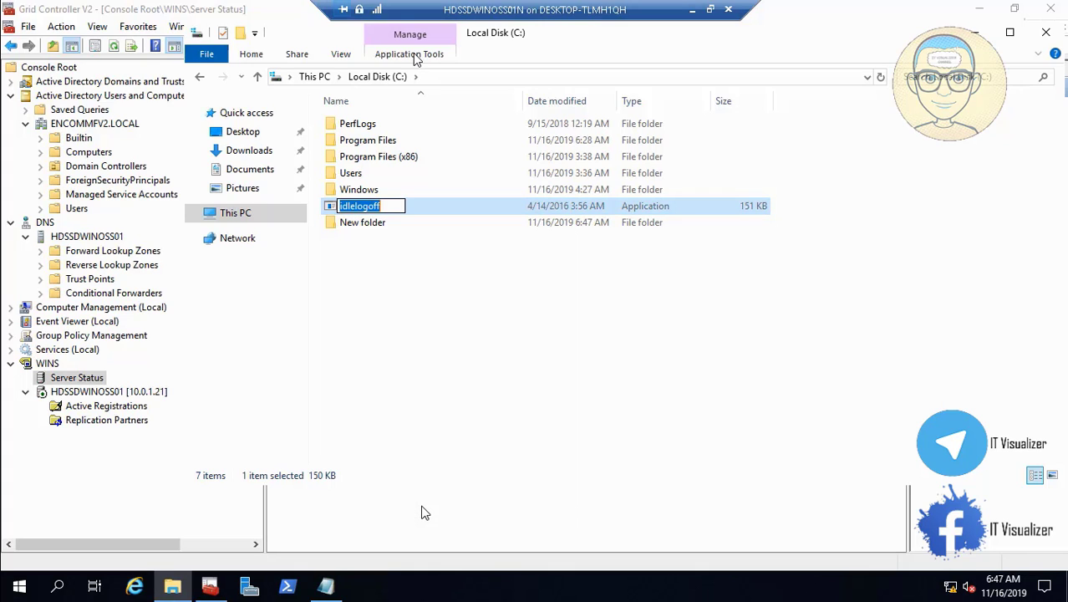
{"action": "left_click", "coordinate": [396, 350]}
{"action": "right_click", "coordinate": [361, 225]}
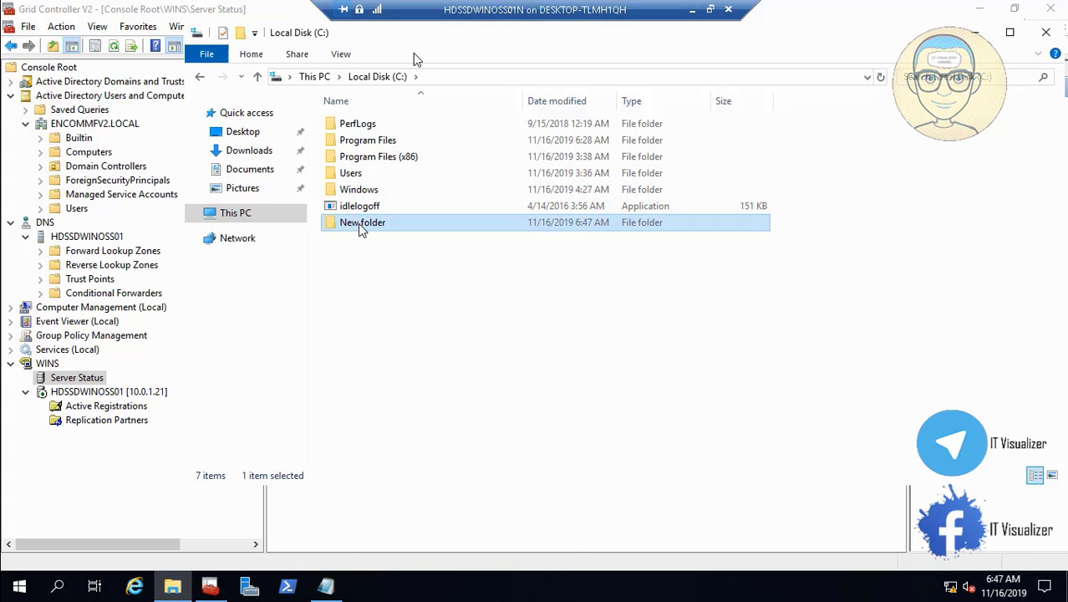
{"action": "left_click", "coordinate": [451, 516]}
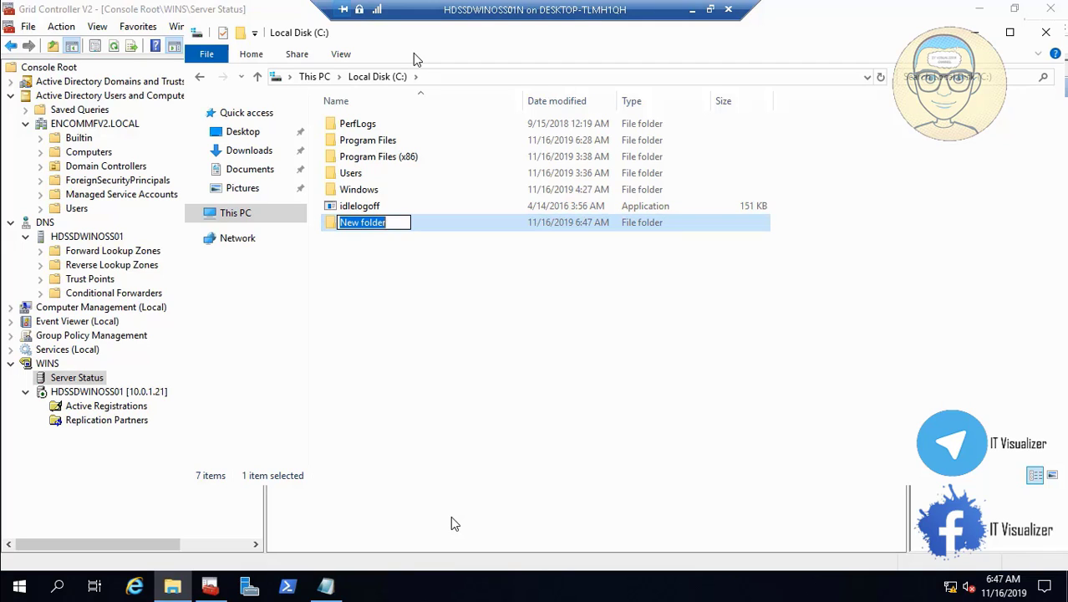
{"action": "key", "text": "BackSpace"}
{"action": "key", "text": "ctrl+v"}
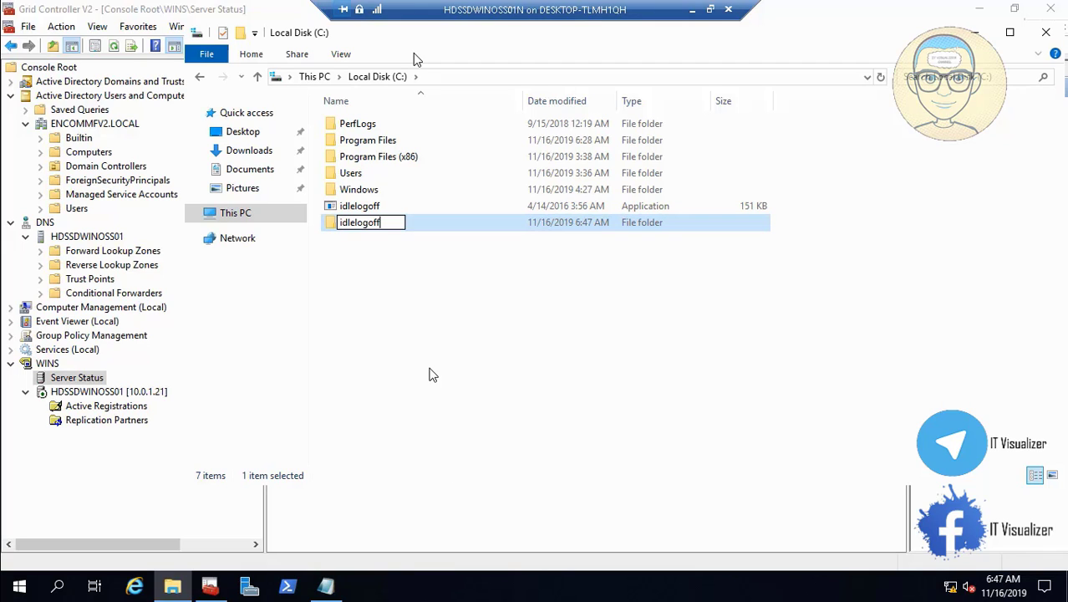
{"action": "left_click", "coordinate": [391, 286]}
{"action": "left_click_drag", "start_coordinate": [373, 214], "coordinate": [370, 224]}
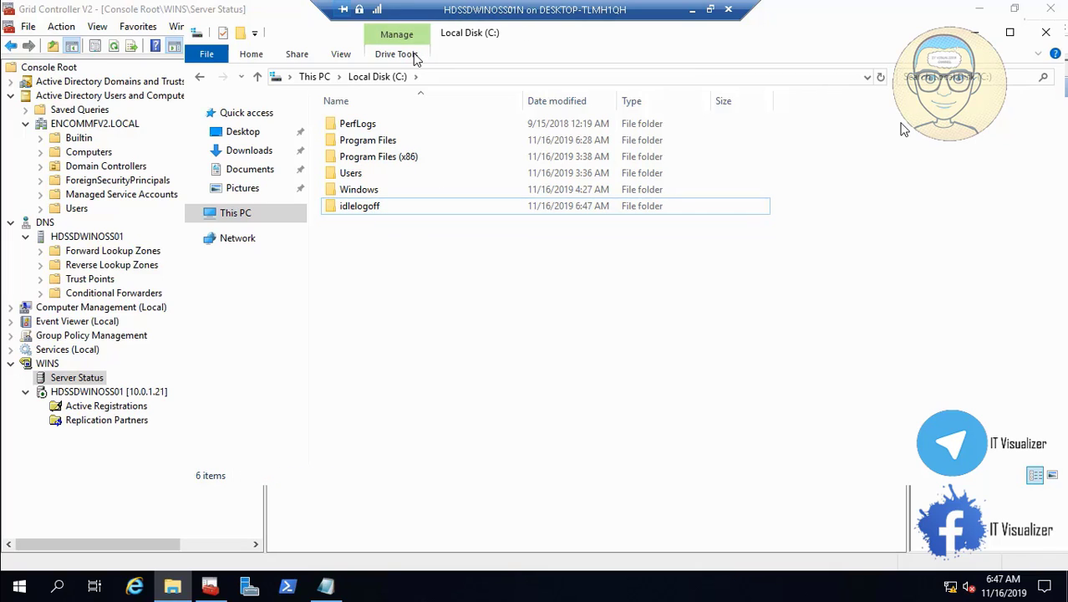
{"action": "left_click", "coordinate": [1045, 32]}
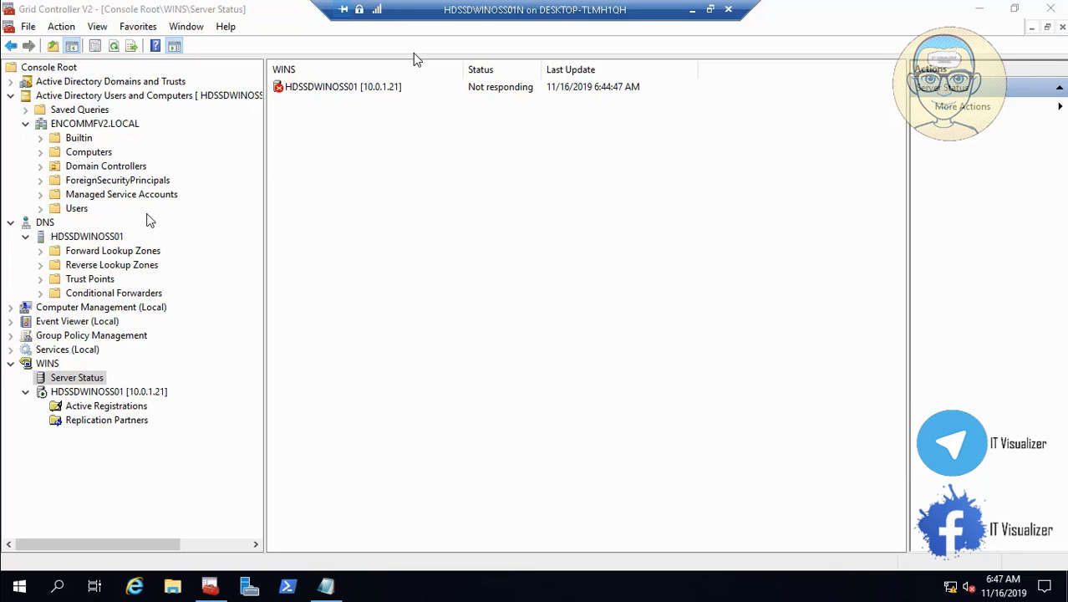
Close the Grid Controller V2 console, saving its settings, and bring back the All Scripts notes.
{"action": "left_click", "coordinate": [121, 125]}
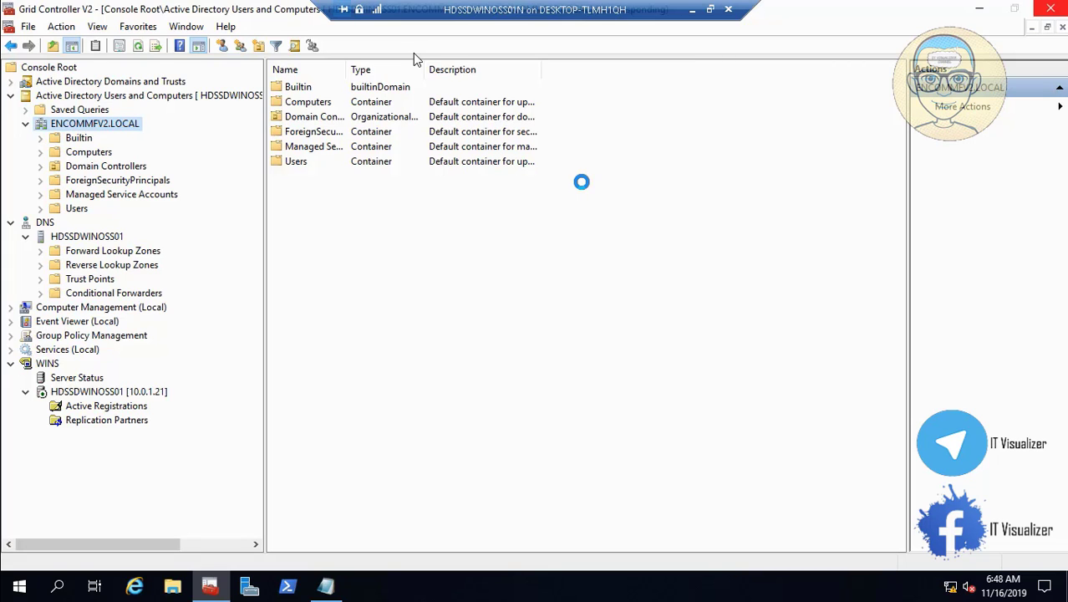
{"action": "left_click", "coordinate": [982, 10]}
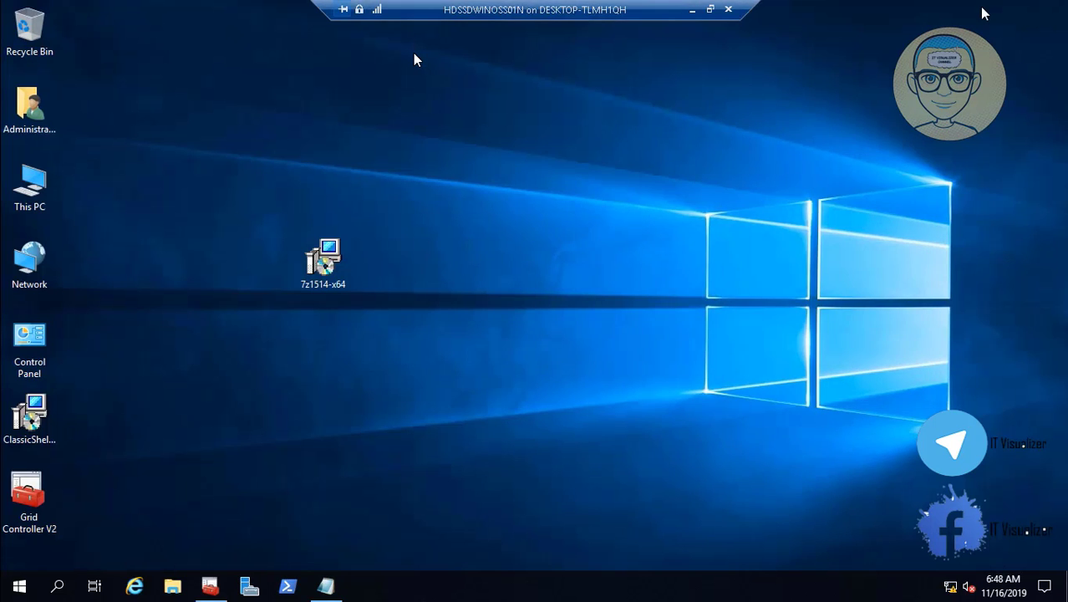
{"action": "left_click", "coordinate": [208, 586]}
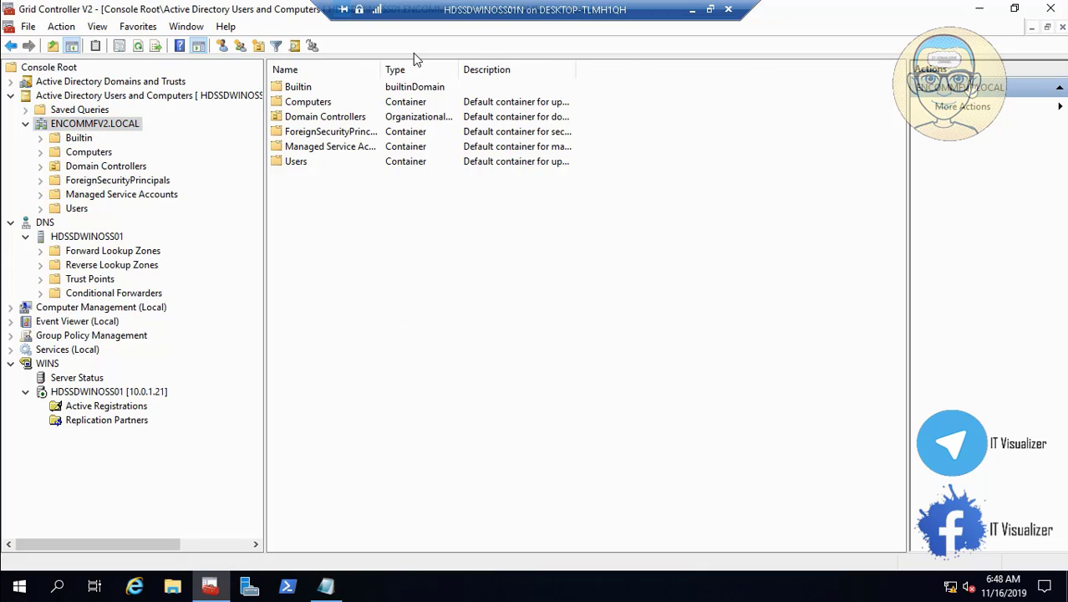
{"action": "left_click", "coordinate": [1045, 12]}
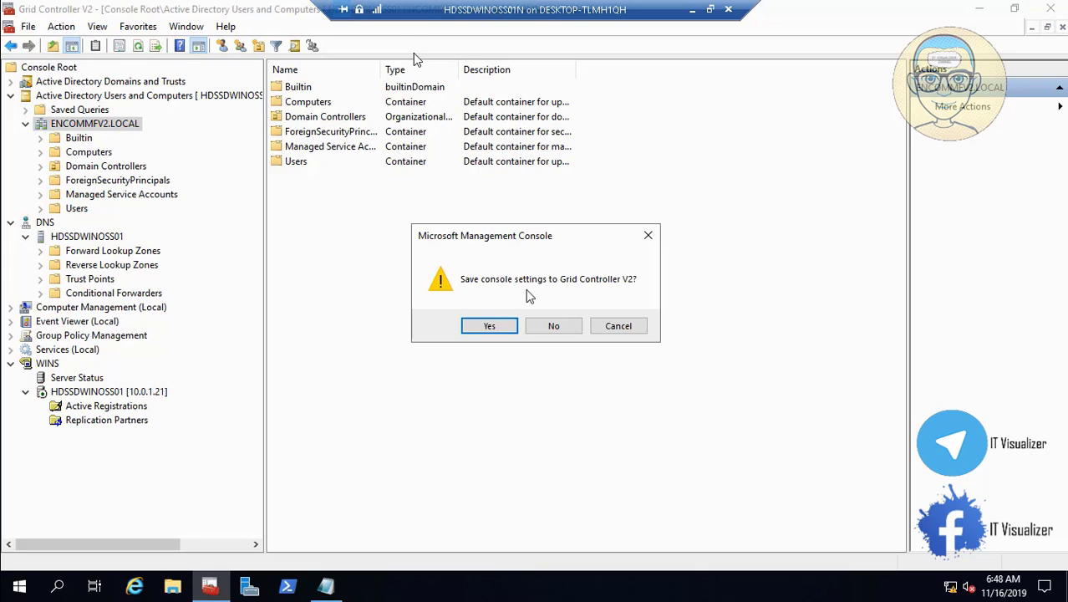
{"action": "left_click", "coordinate": [486, 324]}
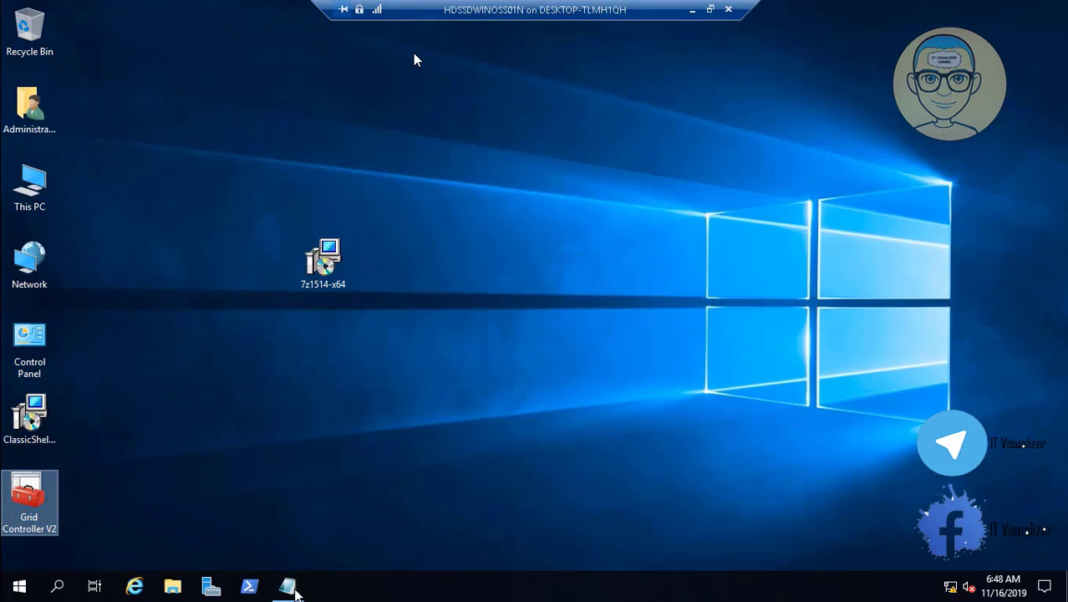
{"action": "left_click", "coordinate": [289, 587]}
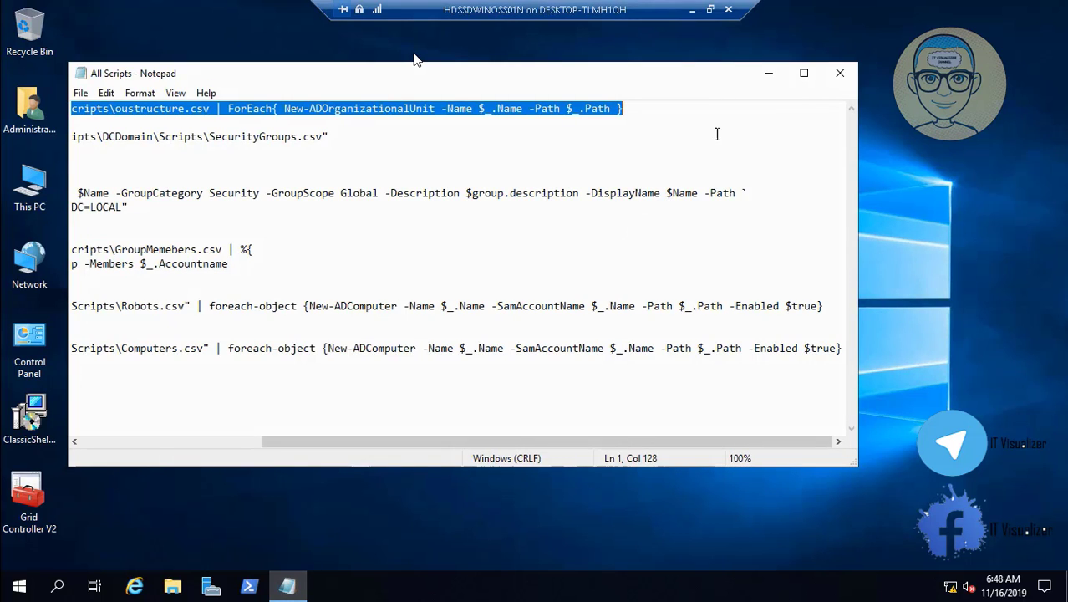
Close Notepad and seek the video forward to the imported GRID OU tree.
{"action": "left_click", "coordinate": [840, 79]}
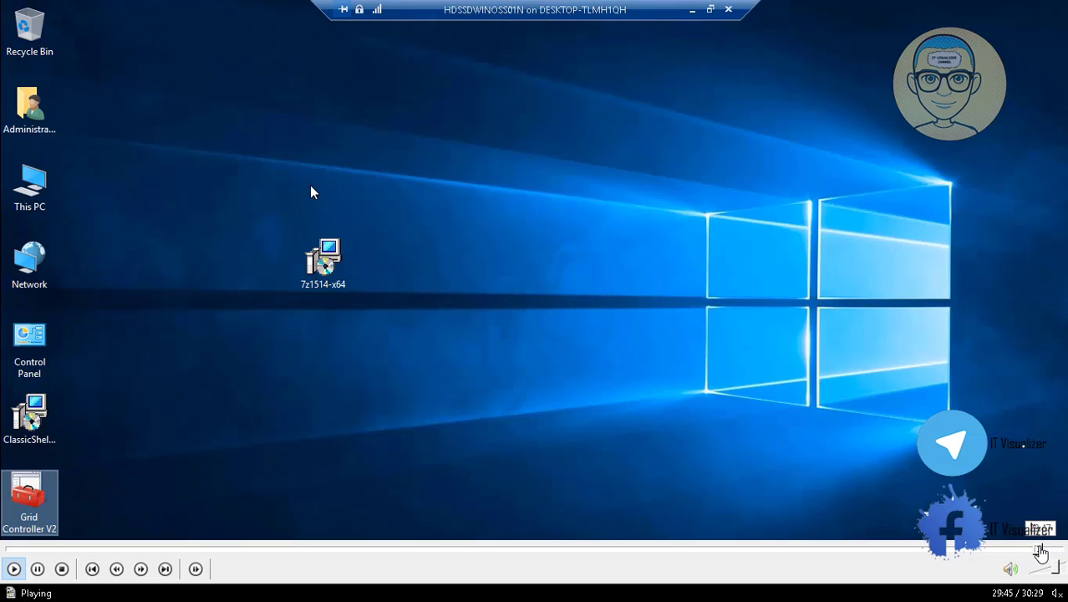
{"action": "left_click", "coordinate": [1051, 549]}
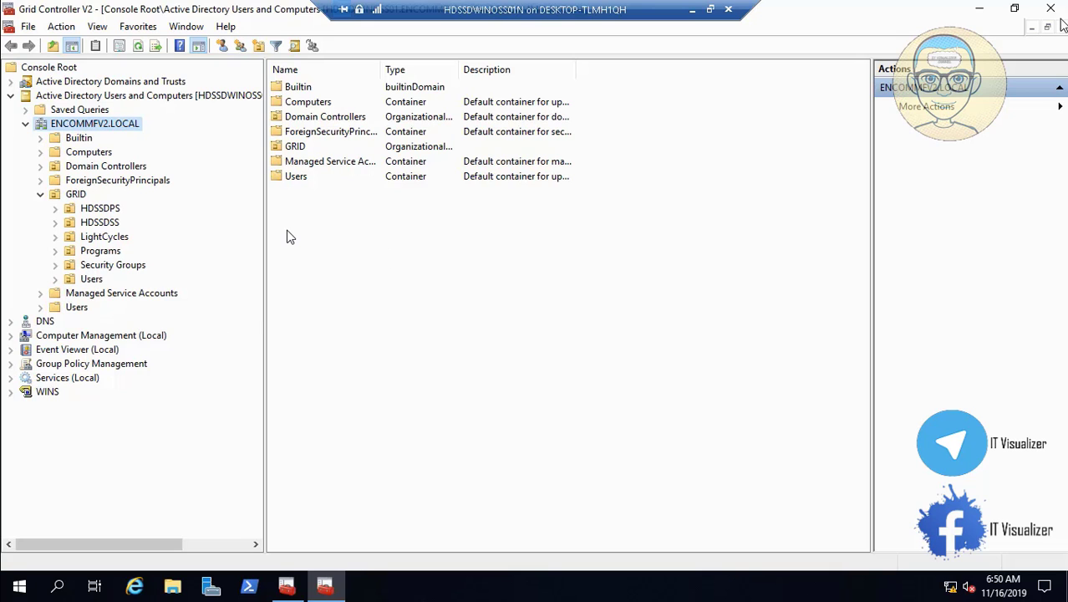
{"action": "double_click", "coordinate": [599, 355]}
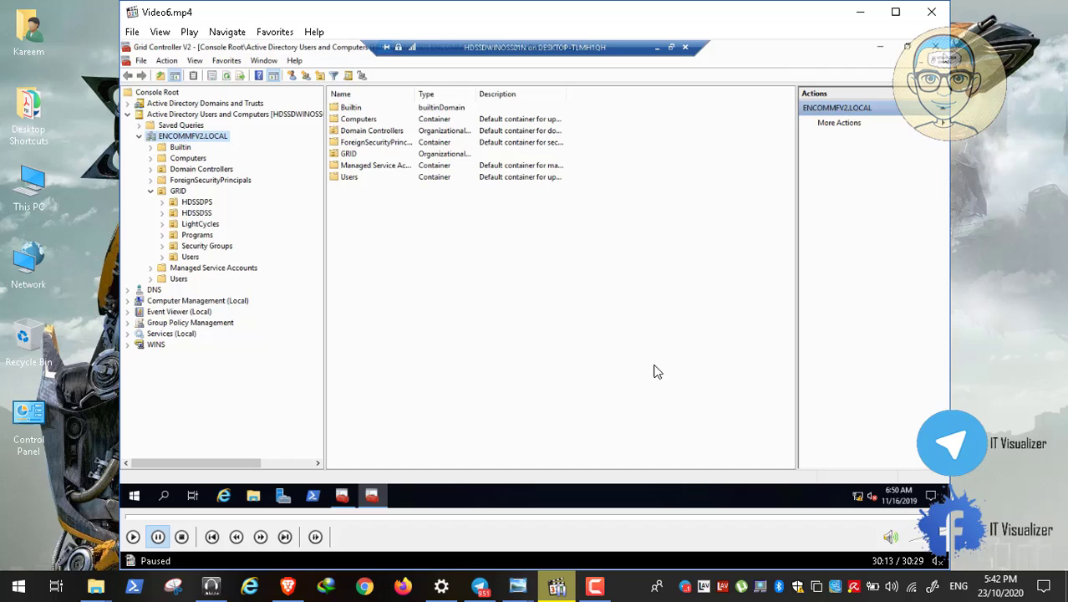
Close the player, then open Video7.mp4 from D:\ADMT Lab Advanced\Video7 and pause it.
{"action": "left_click", "coordinate": [941, 518]}
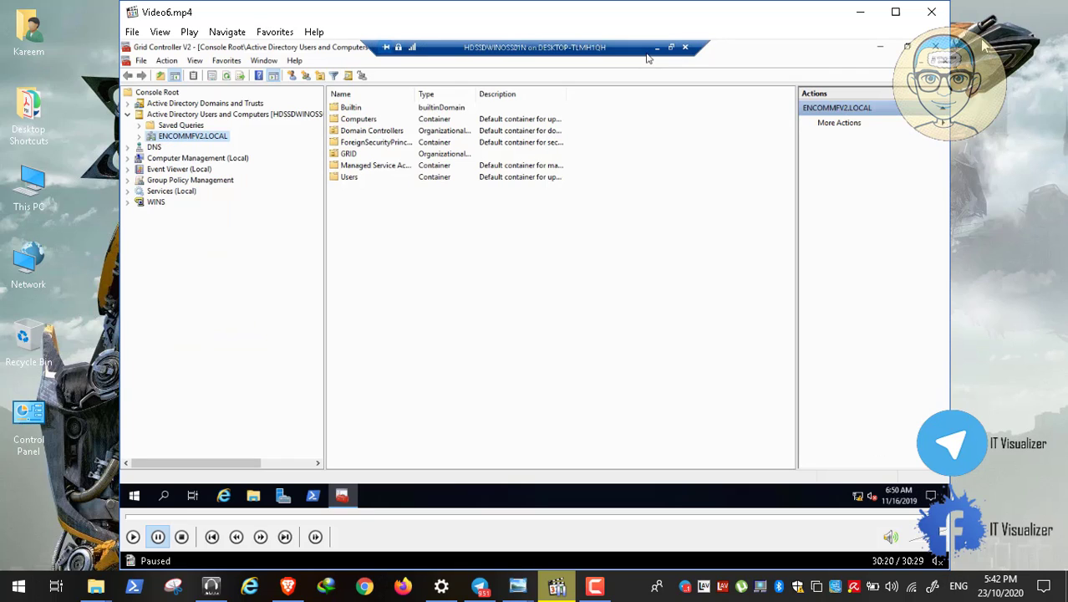
{"action": "left_click", "coordinate": [940, 13]}
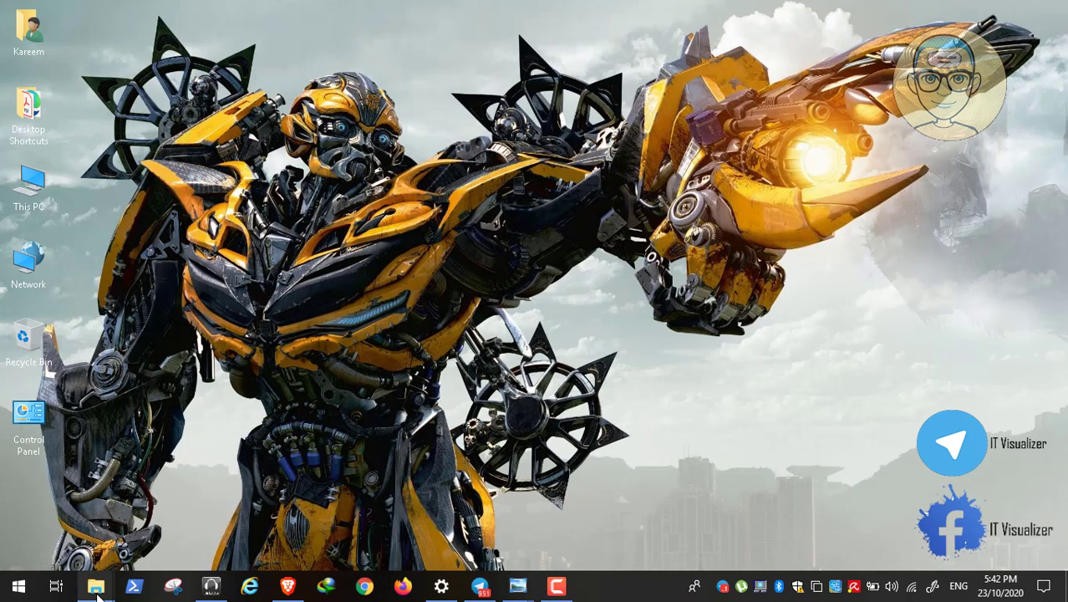
{"action": "mouse_move", "coordinate": [97, 586]}
{"action": "left_click", "coordinate": [235, 533]}
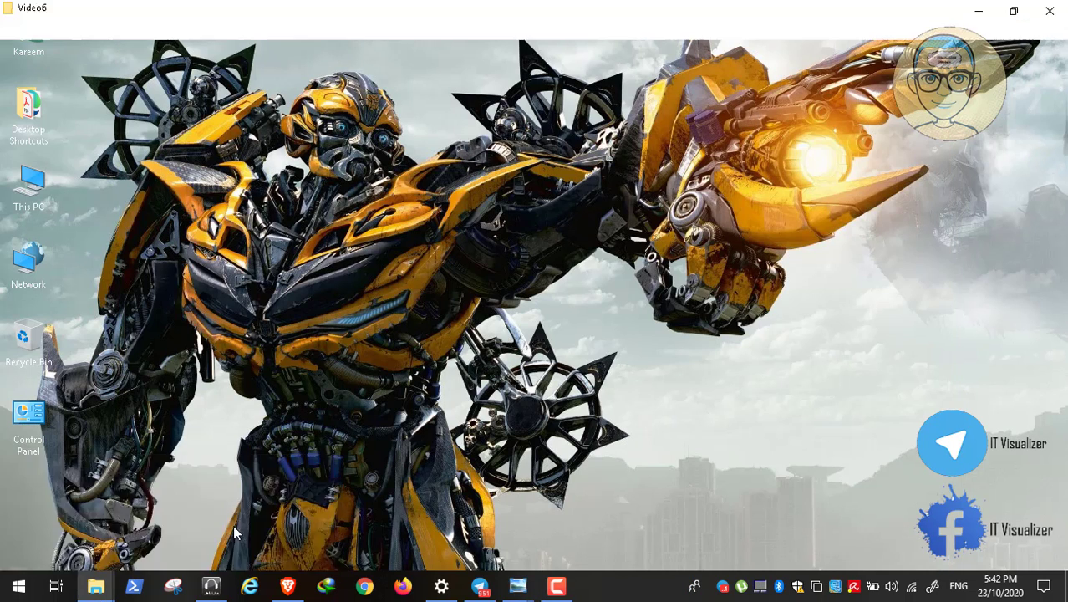
{"action": "left_click", "coordinate": [283, 122]}
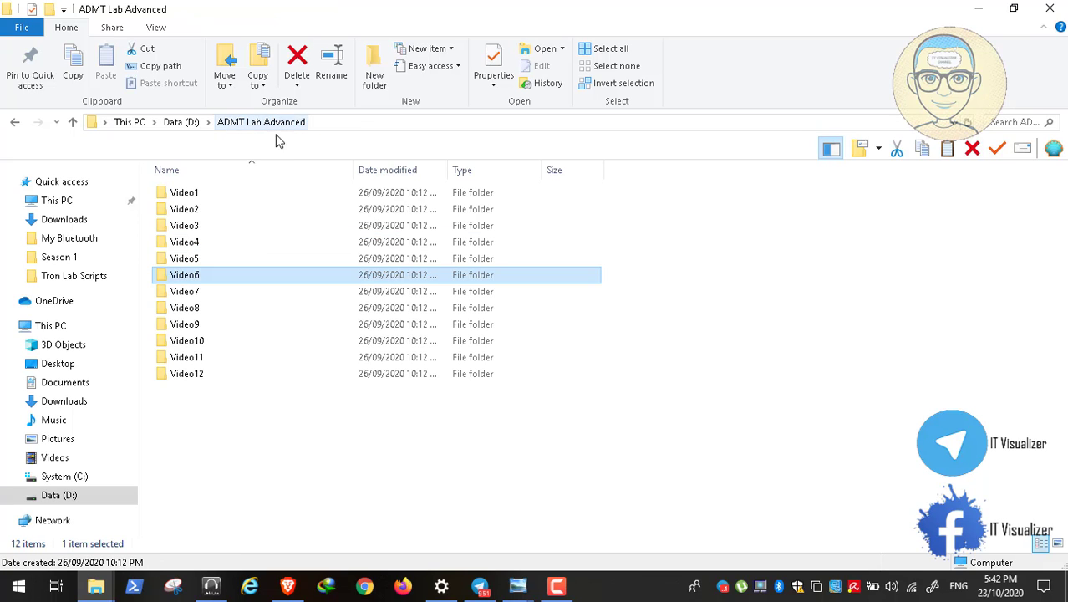
{"action": "double_click", "coordinate": [188, 291]}
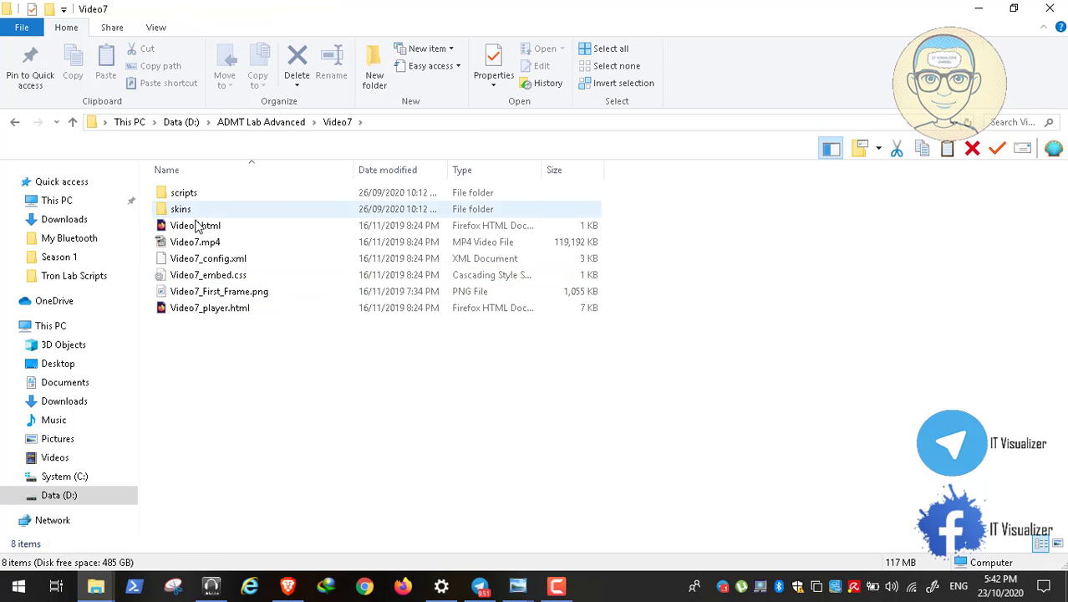
{"action": "left_click", "coordinate": [194, 242]}
{"action": "double_click", "coordinate": [194, 243]}
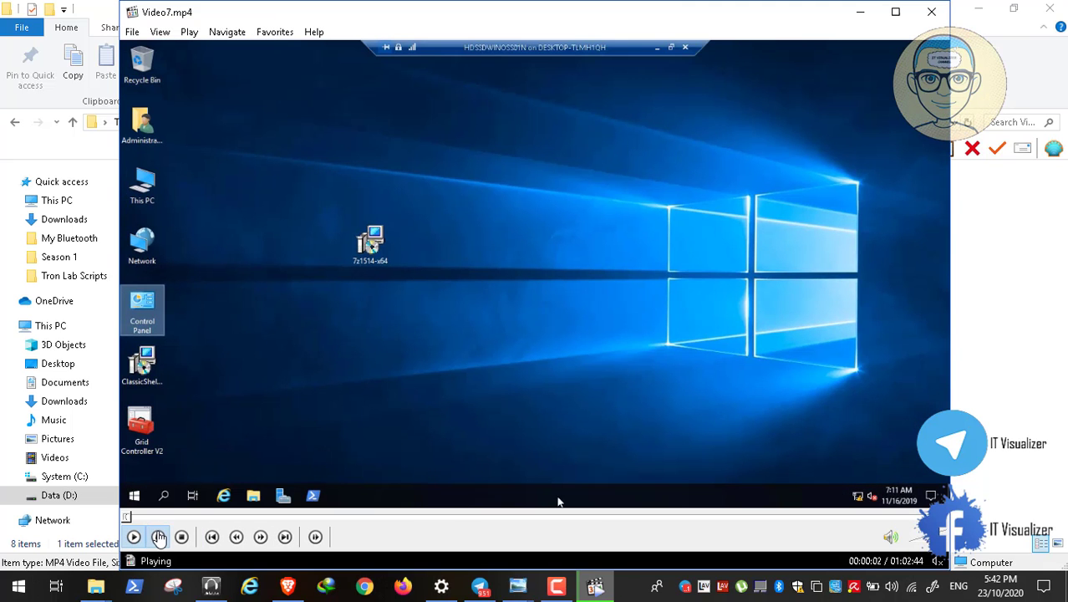
{"action": "left_click", "coordinate": [157, 537]}
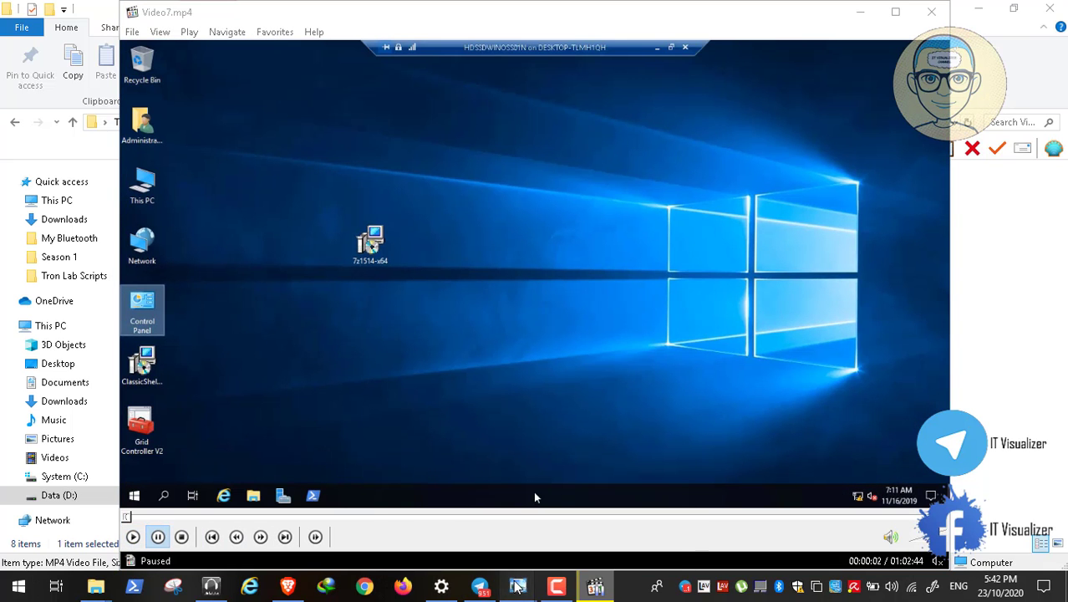
Show the whole Migration Process picture in Windows Photo Viewer.
{"action": "mouse_move", "coordinate": [518, 585]}
{"action": "left_click", "coordinate": [484, 515]}
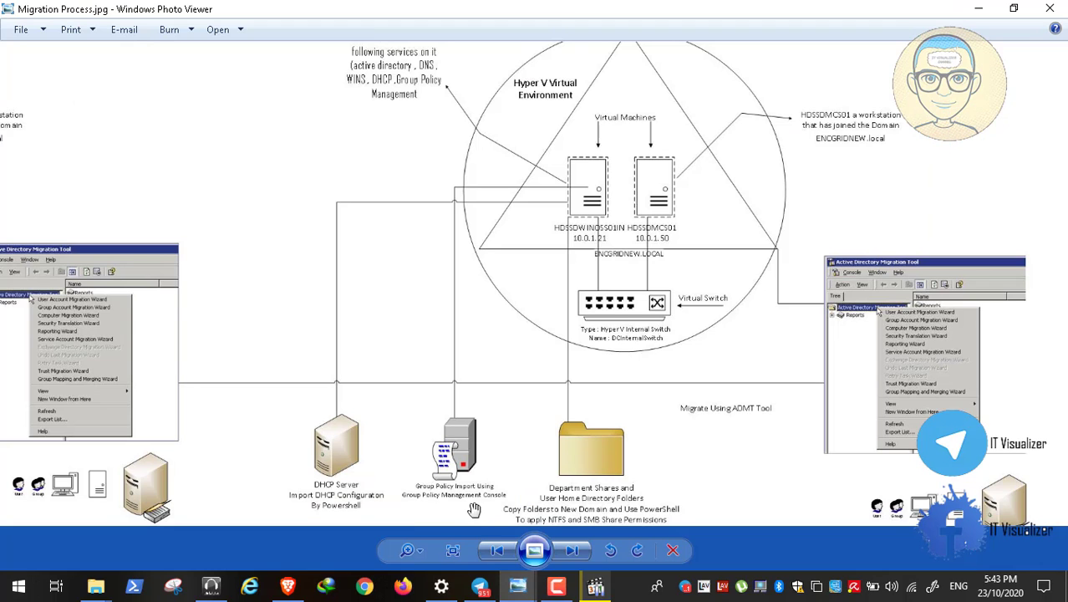
{"action": "left_click", "coordinate": [456, 547]}
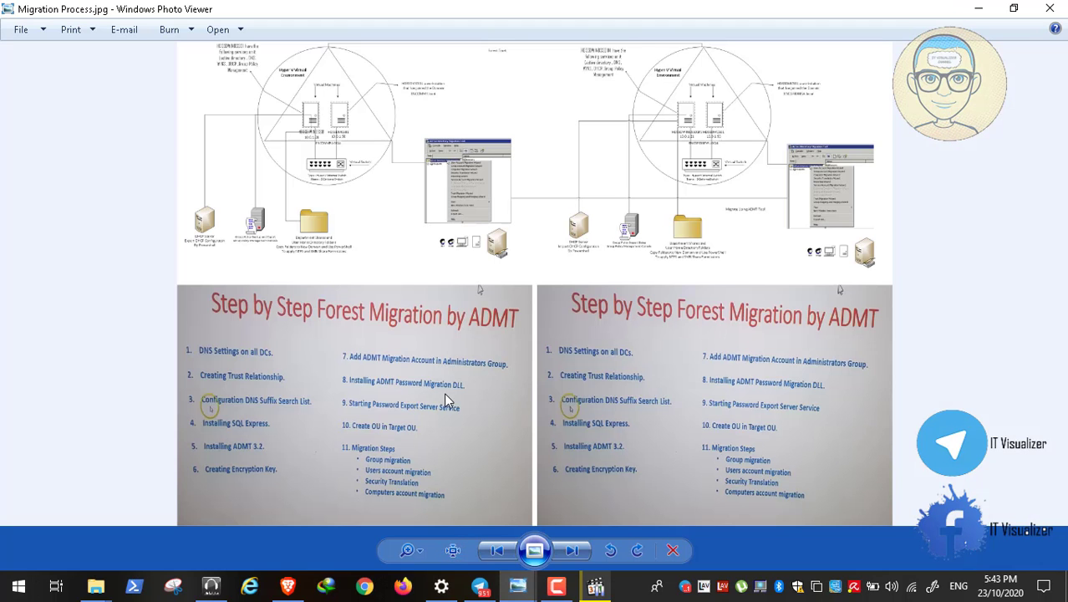
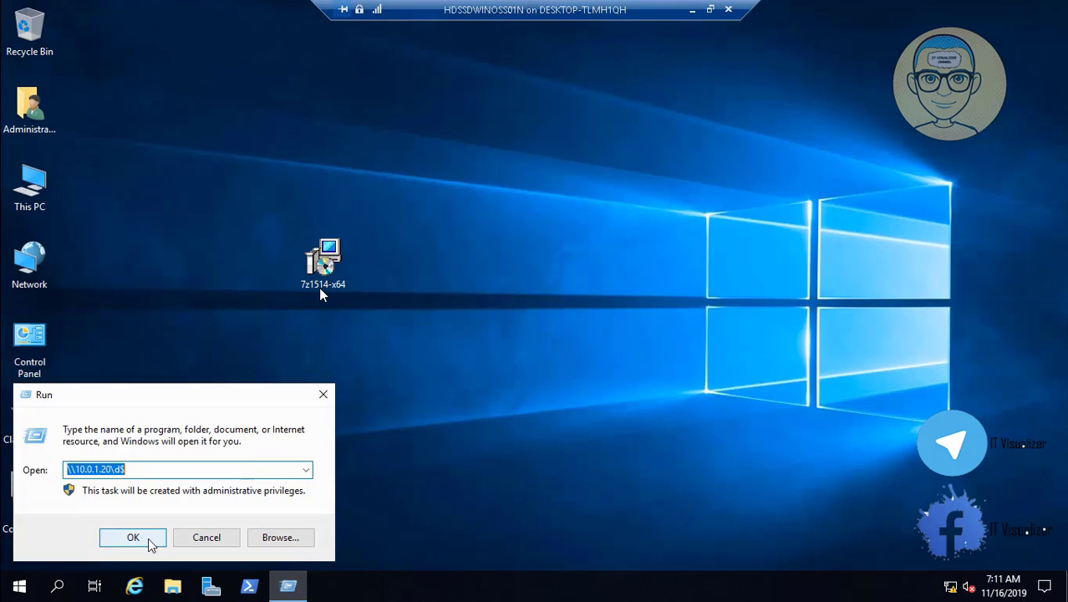
Copy the IdentityDisks and Logs folders from the \\10.0.1.20\d$ share.
{"action": "left_click", "coordinate": [148, 538]}
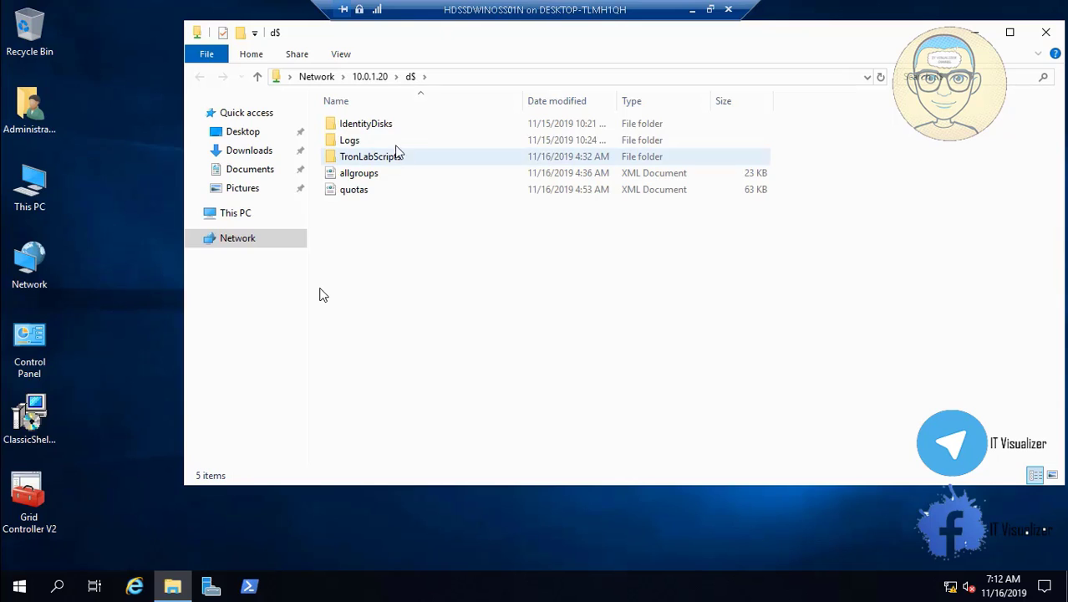
{"action": "left_click", "coordinate": [389, 127]}
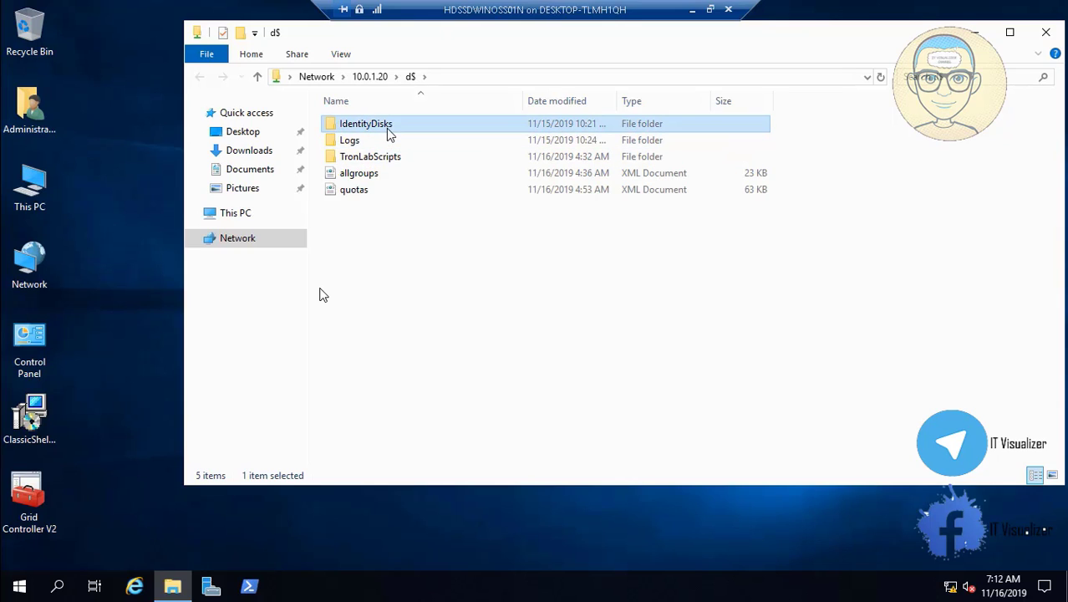
{"action": "left_click", "coordinate": [351, 142], "text": "ctrl"}
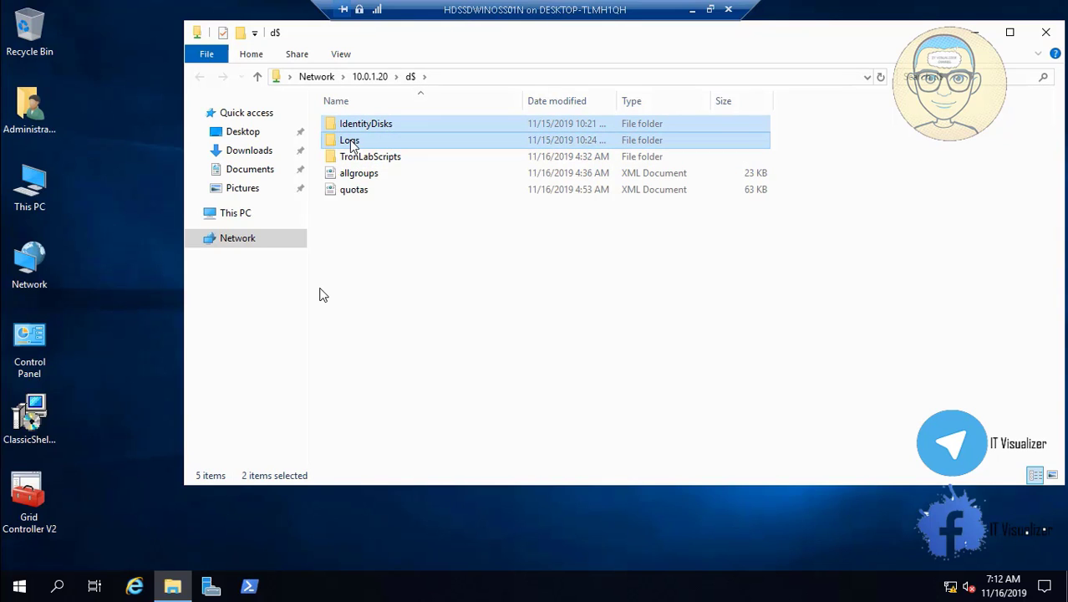
{"action": "right_click", "coordinate": [352, 144]}
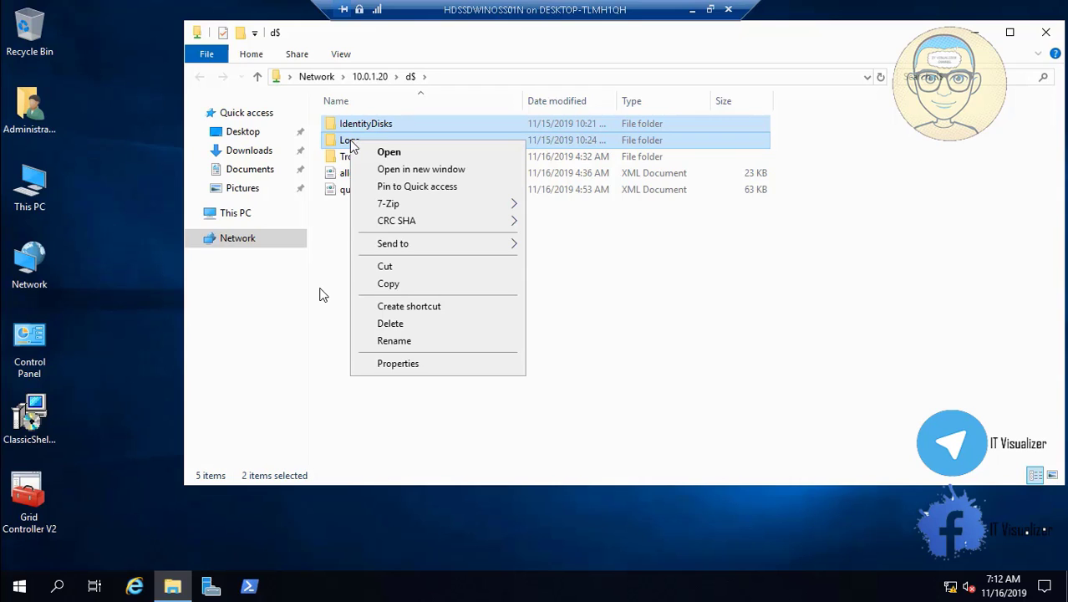
{"action": "left_click", "coordinate": [398, 285]}
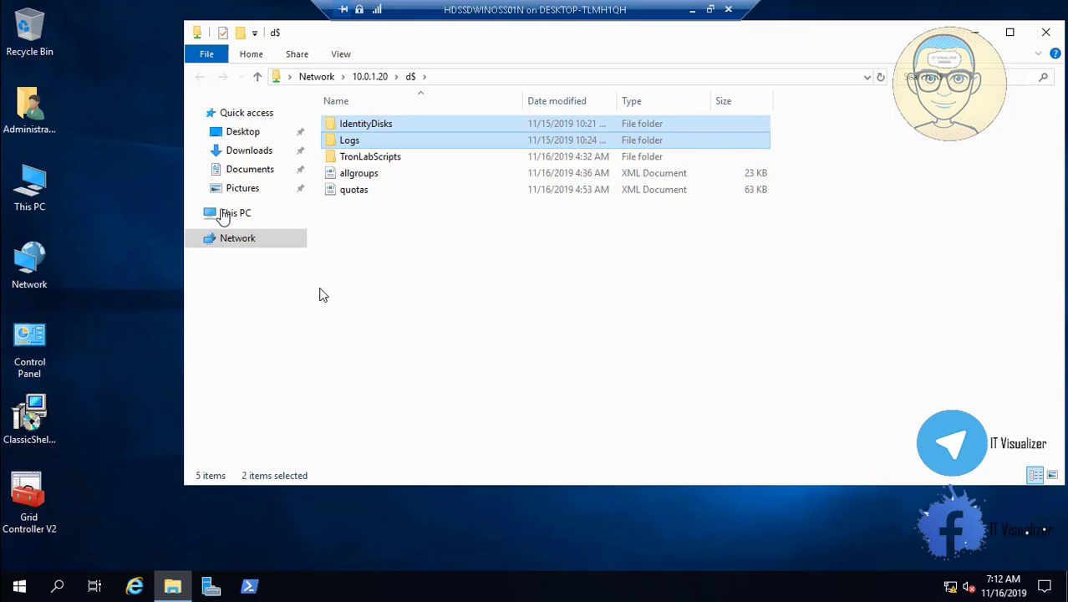
Paste both folders into Local Disk (D:).
{"action": "left_click", "coordinate": [231, 214]}
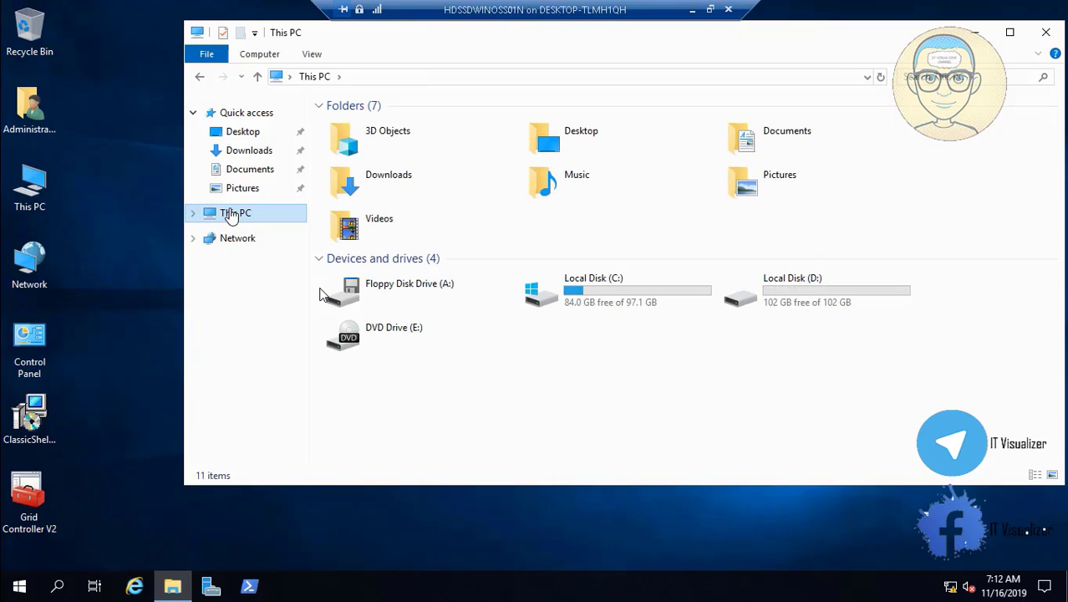
{"action": "left_click", "coordinate": [762, 292]}
{"action": "double_click", "coordinate": [762, 291]}
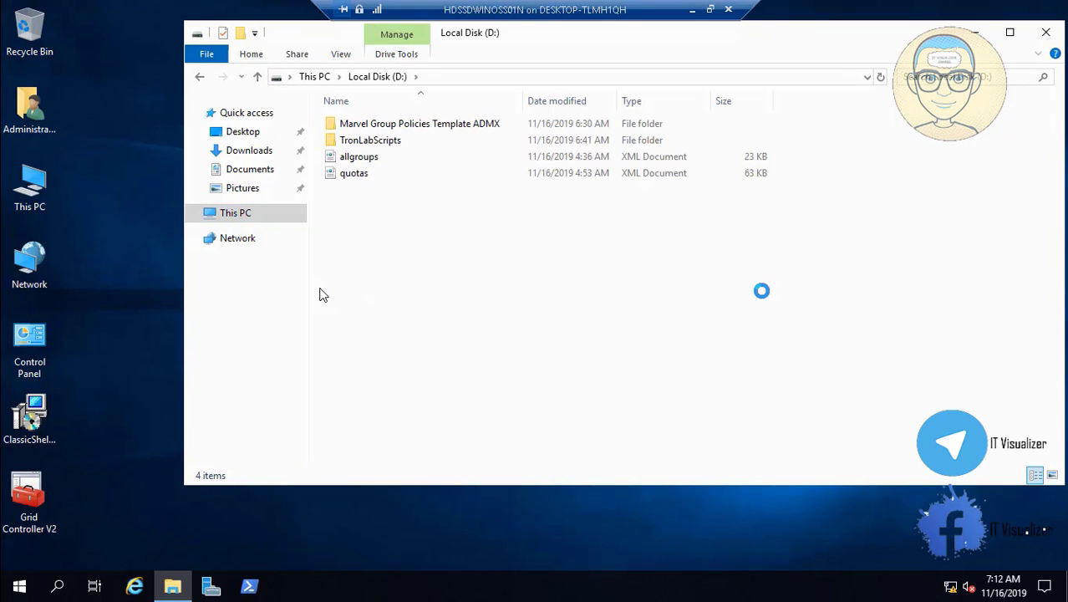
{"action": "right_click", "coordinate": [448, 267]}
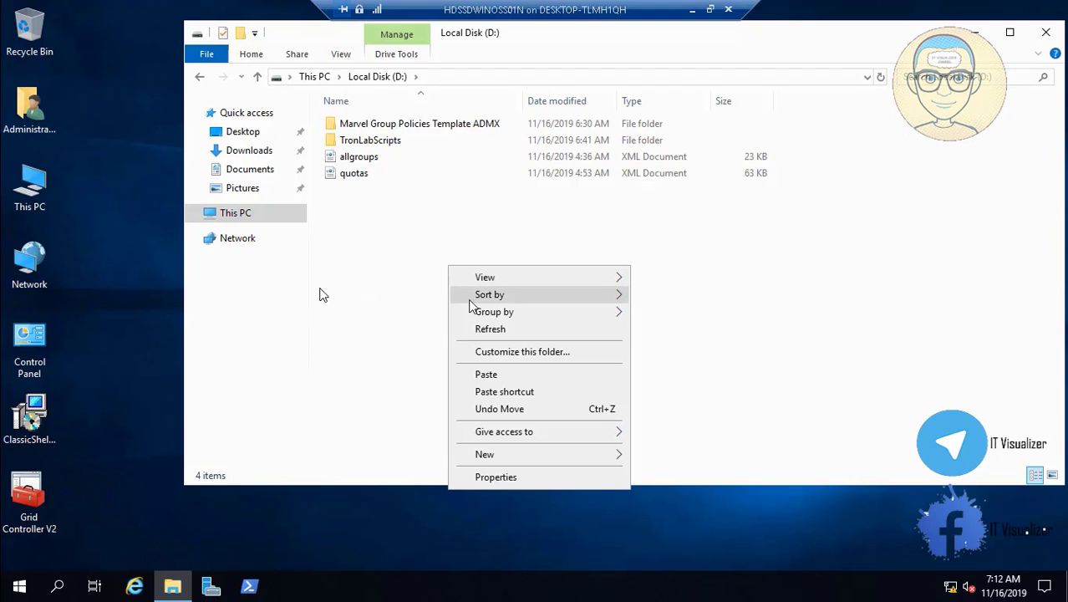
{"action": "left_click", "coordinate": [498, 374]}
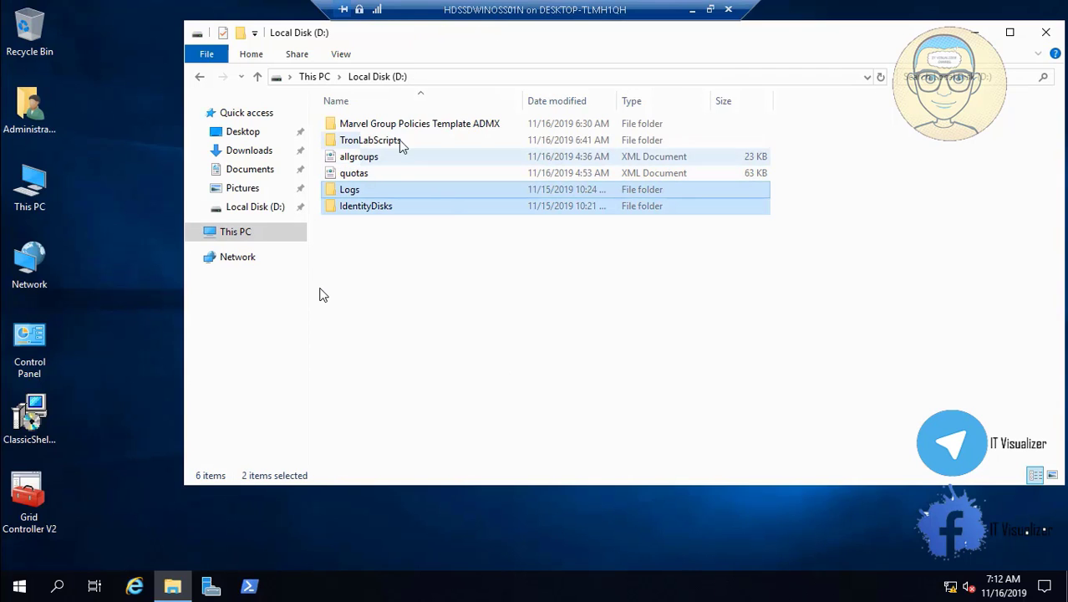
Copy the three files in D:\TronLabScripts\DCDomain\Login Scripts, then minimize the VM window.
{"action": "double_click", "coordinate": [394, 143]}
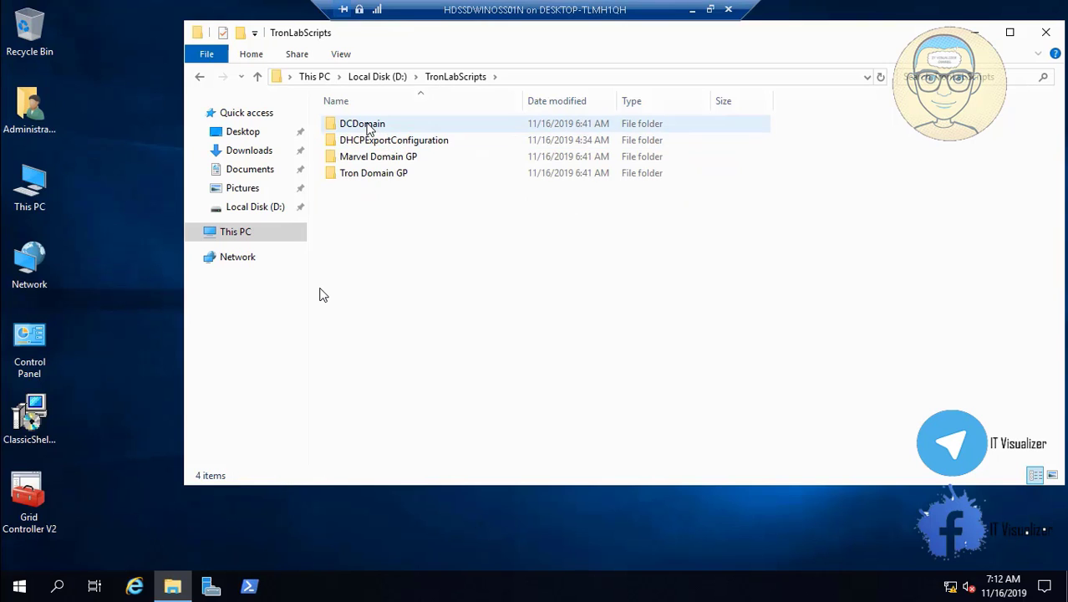
{"action": "double_click", "coordinate": [375, 127]}
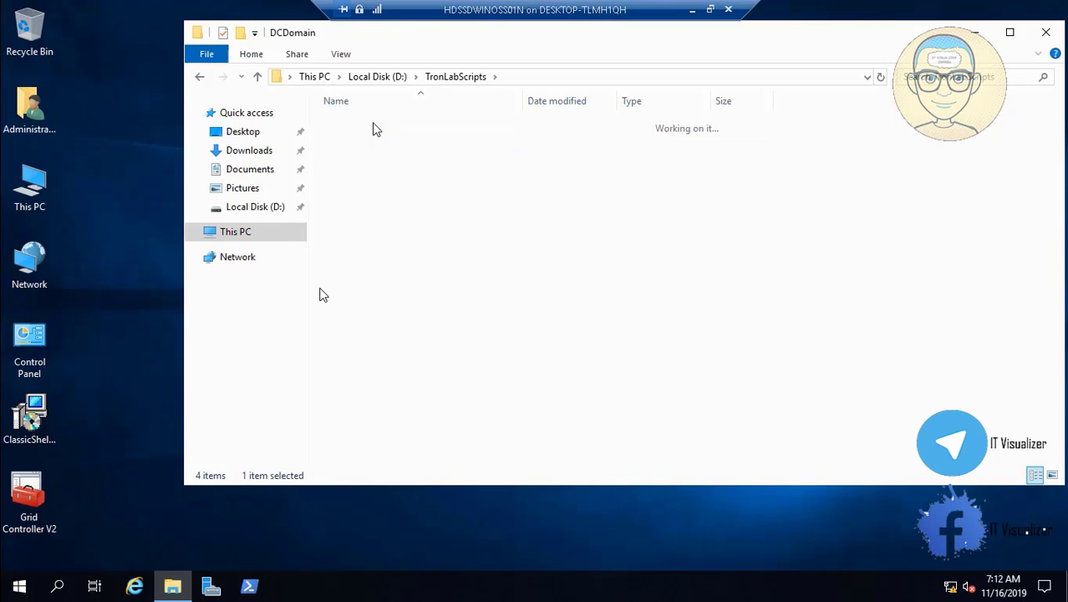
{"action": "double_click", "coordinate": [362, 190]}
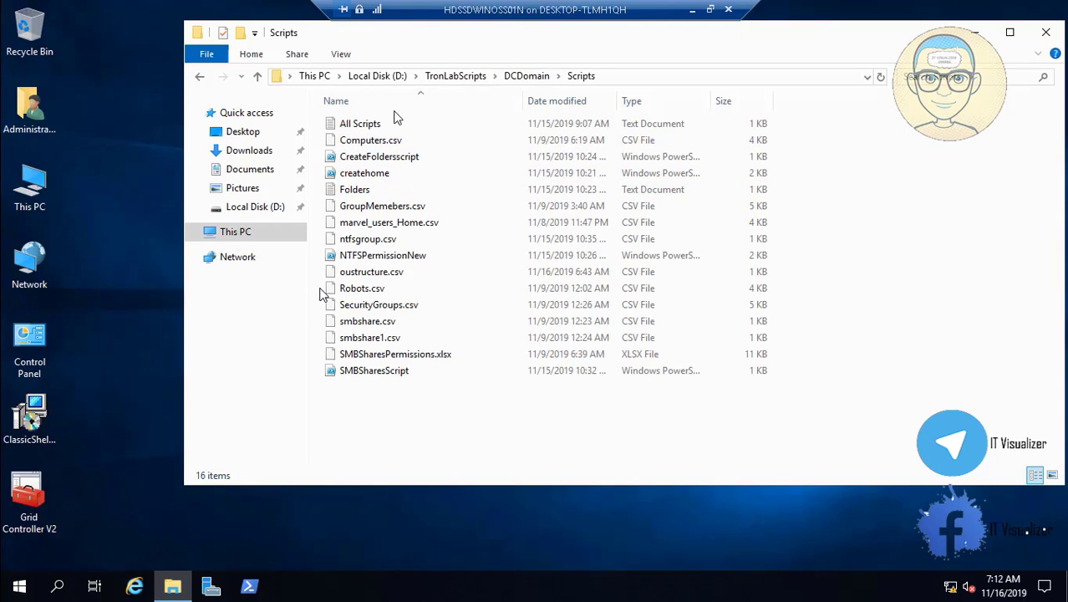
{"action": "key", "text": "BackSpace"}
{"action": "double_click", "coordinate": [361, 158]}
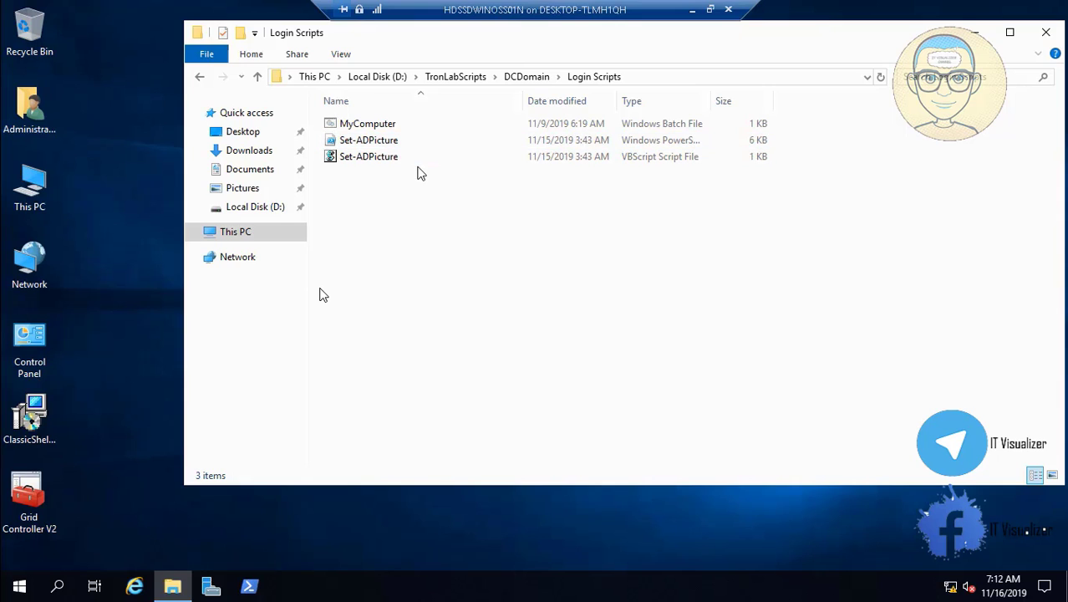
{"action": "key", "text": "ctrl+a"}
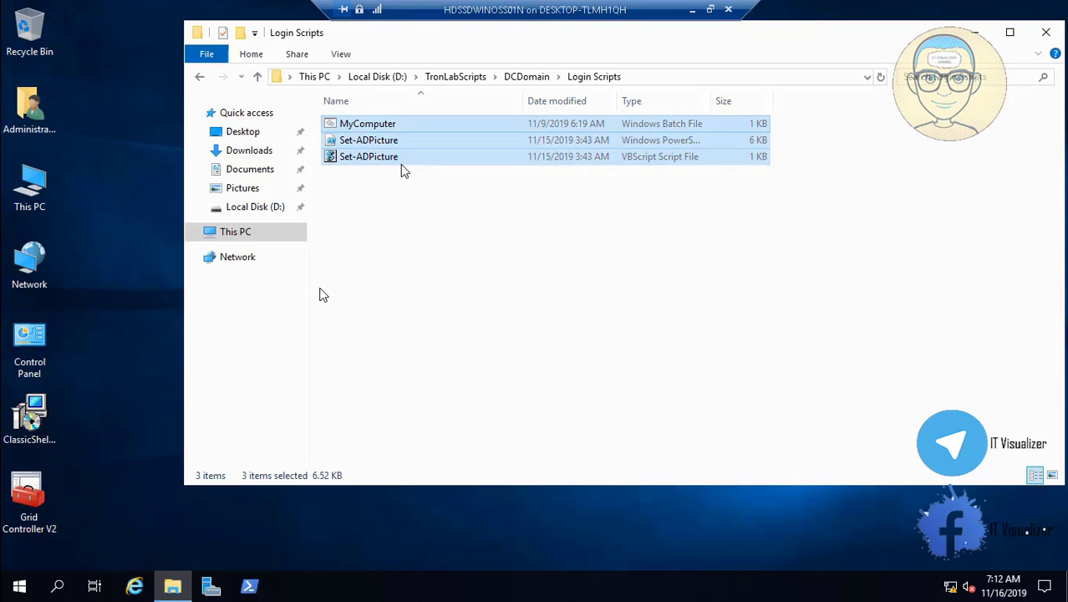
{"action": "right_click", "coordinate": [383, 143]}
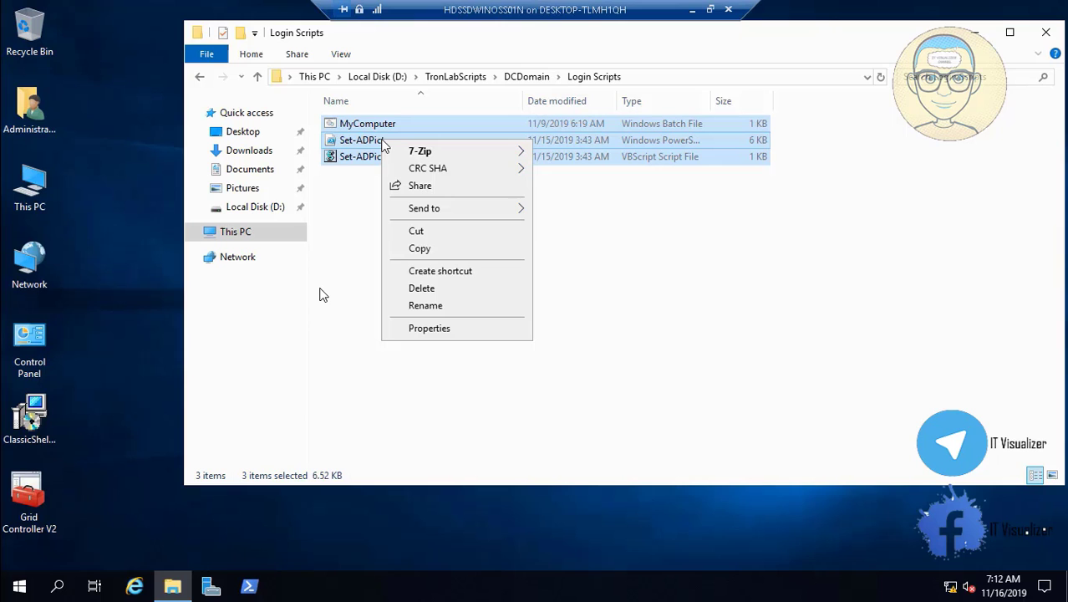
{"action": "left_click", "coordinate": [424, 246]}
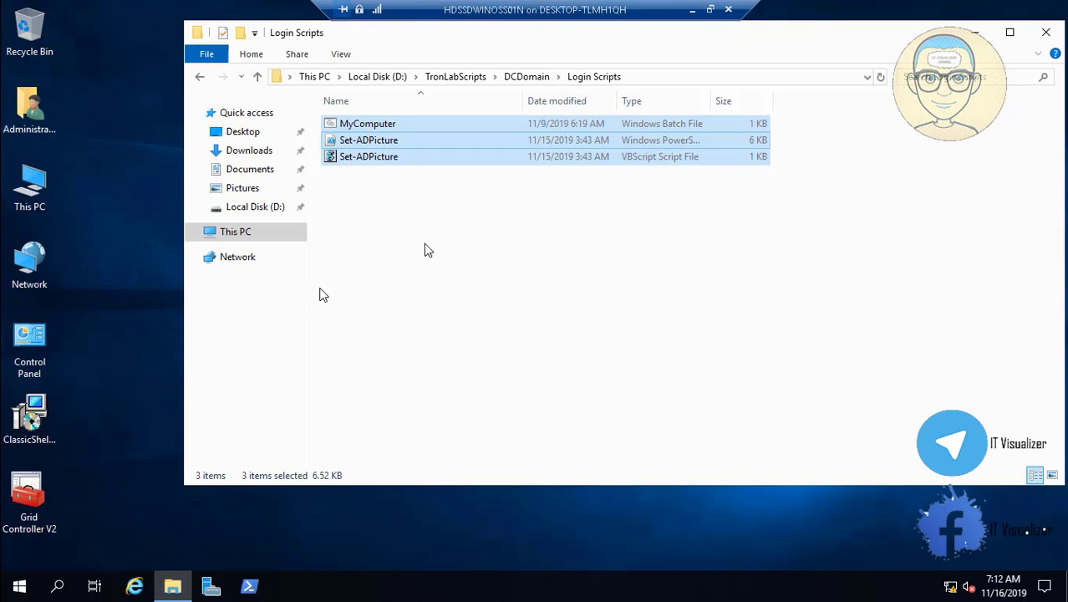
{"action": "left_click", "coordinate": [693, 9]}
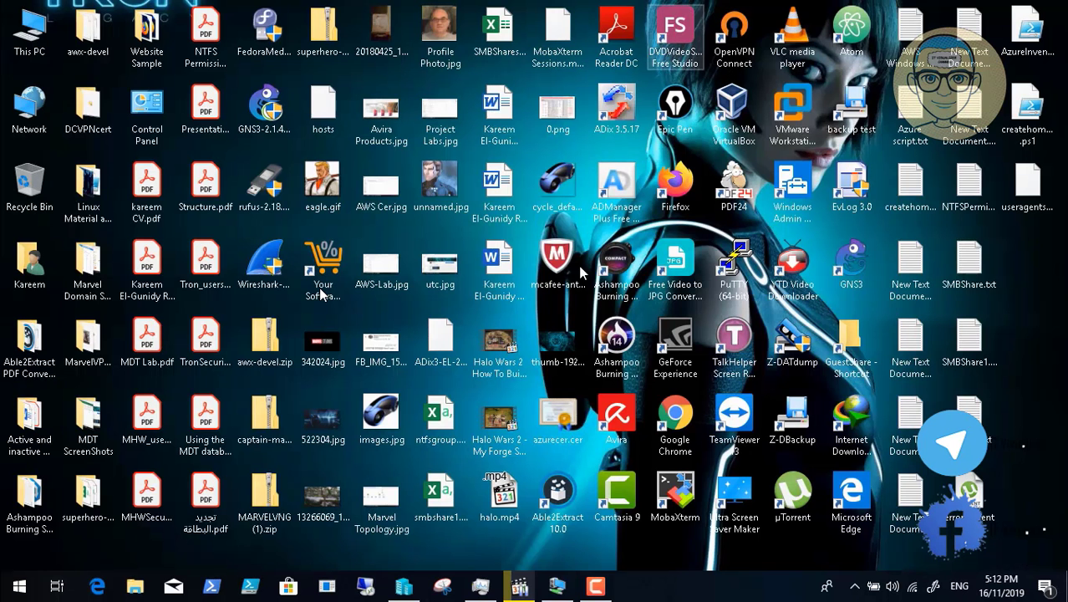
Take a checkpoint of the HDSSDWINOSS01 virtual machine in Hyper-V Manager.
{"action": "left_click", "coordinate": [595, 587]}
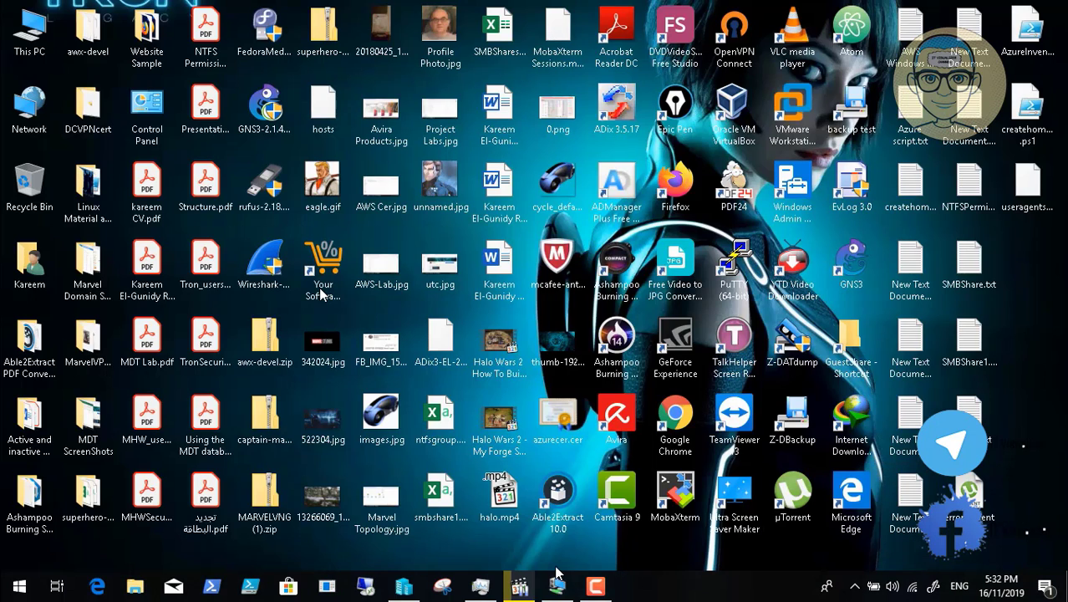
{"action": "mouse_move", "coordinate": [529, 583]}
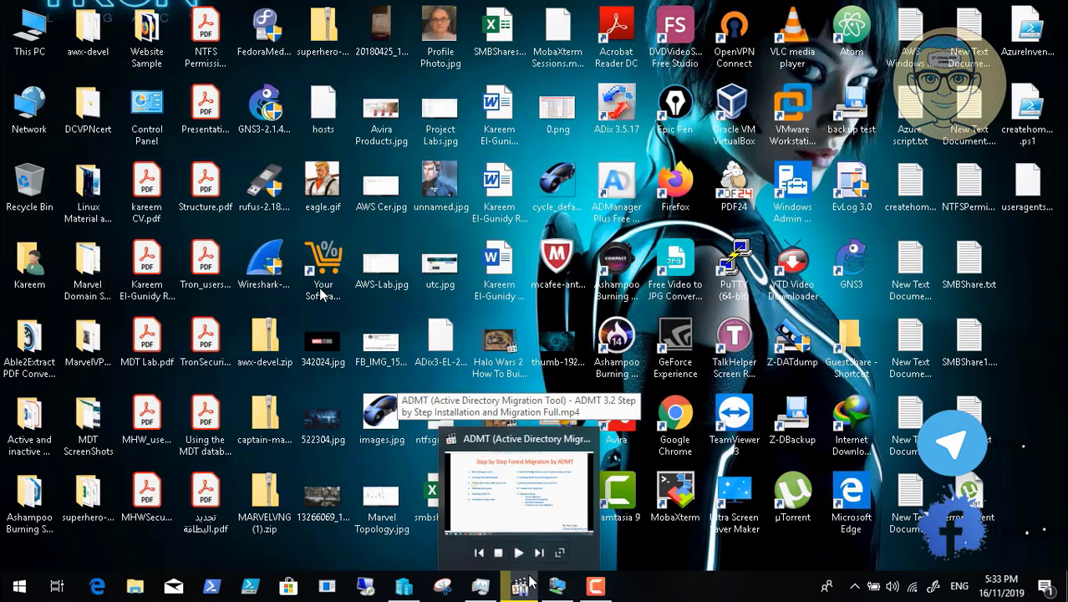
{"action": "left_click", "coordinate": [405, 587]}
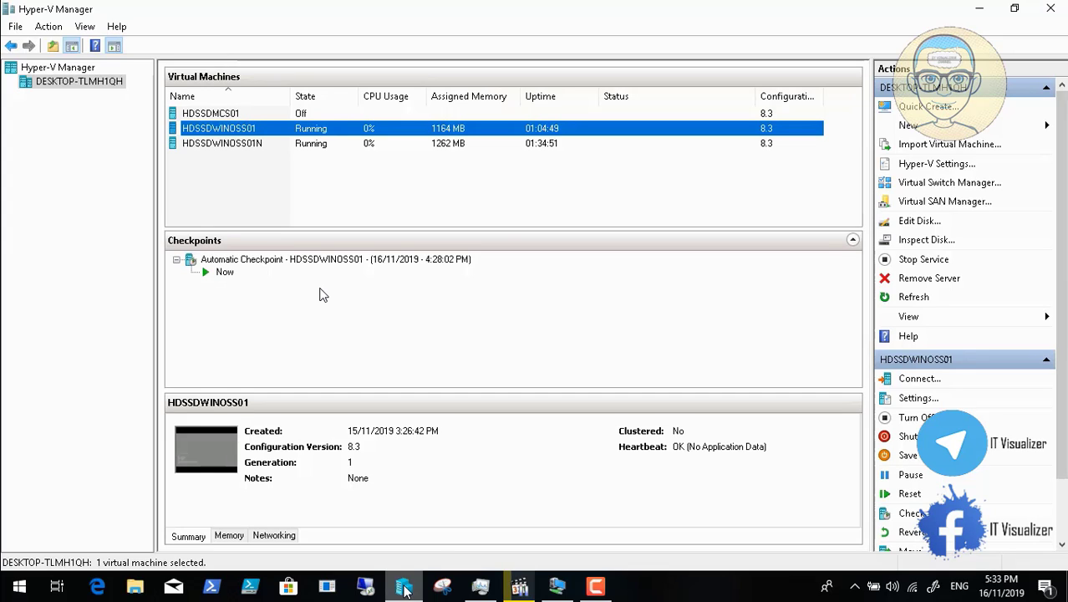
{"action": "right_click", "coordinate": [256, 132]}
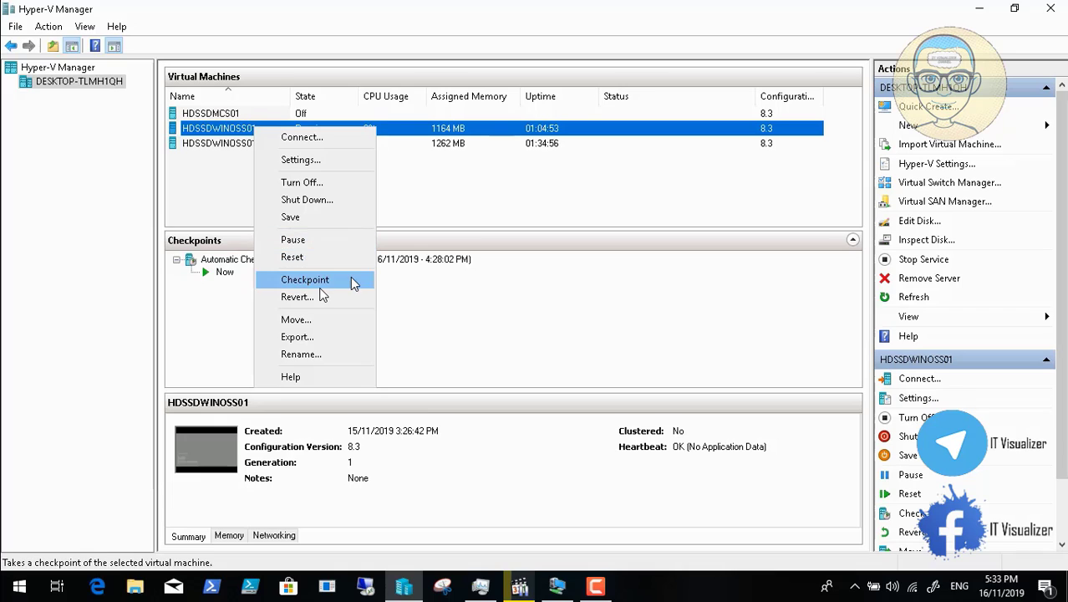
{"action": "left_click", "coordinate": [351, 279]}
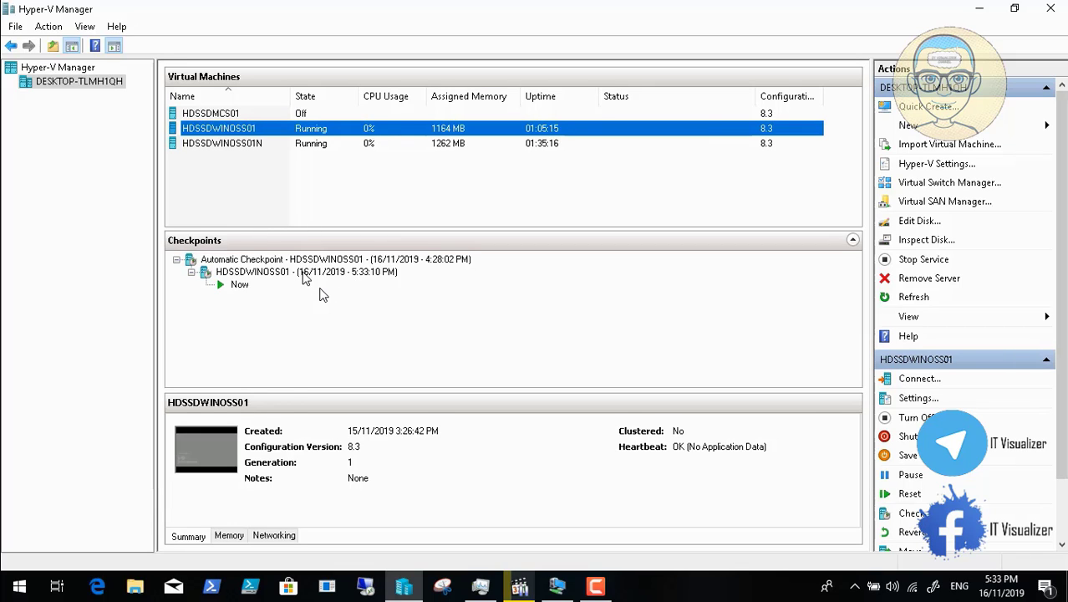
Rename the new checkpoint to 'HDSSDWINOSS01 - Before Migration'.
{"action": "right_click", "coordinate": [305, 276]}
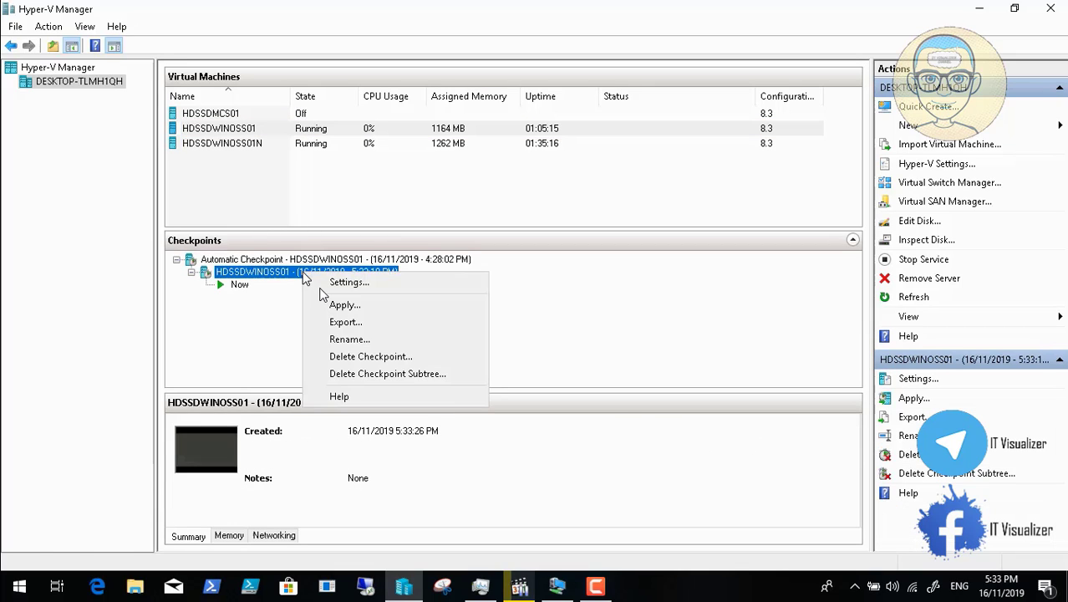
{"action": "left_click", "coordinate": [351, 339]}
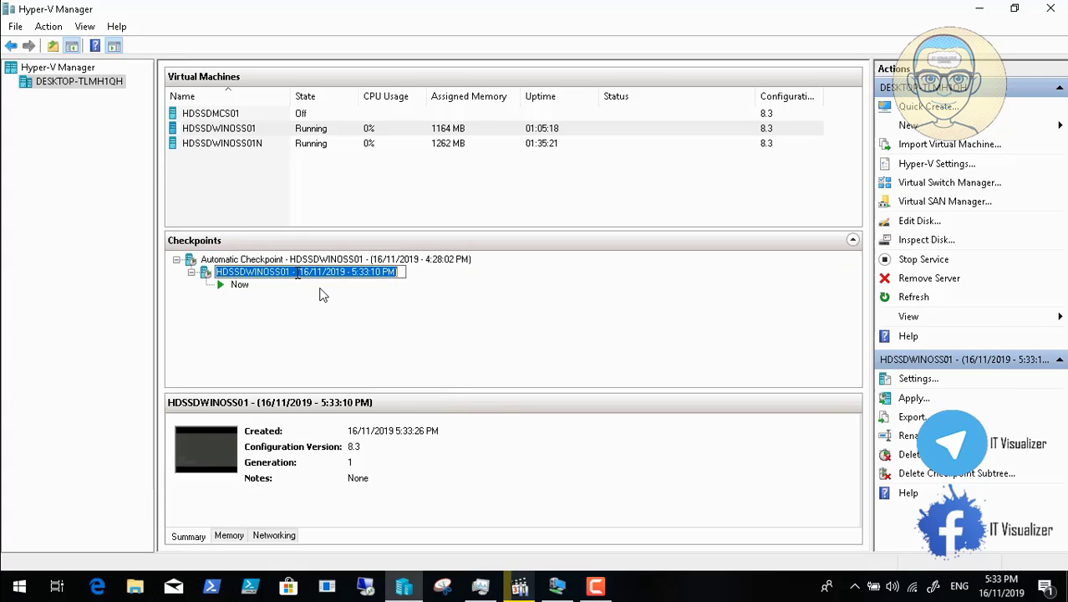
{"action": "left_click", "coordinate": [298, 273]}
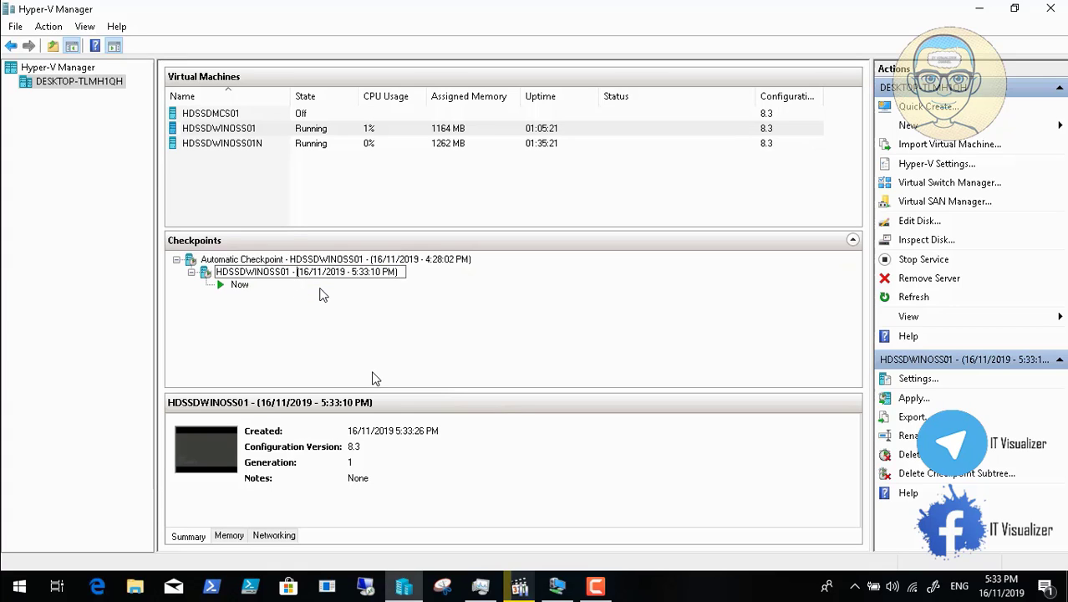
{"action": "type", "text": "Bef"}
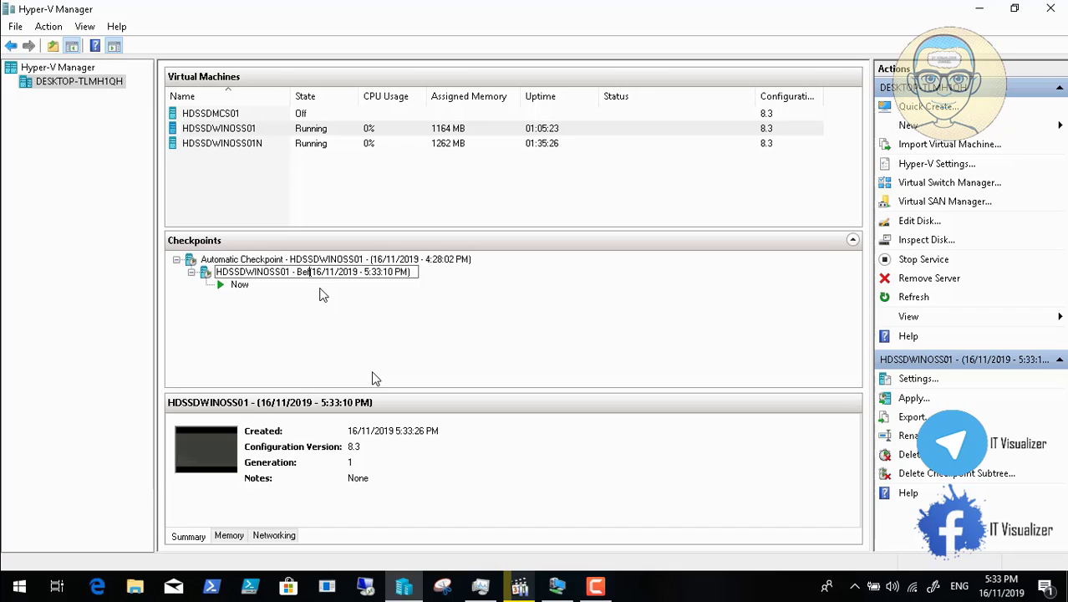
{"action": "type", "text": "ore "}
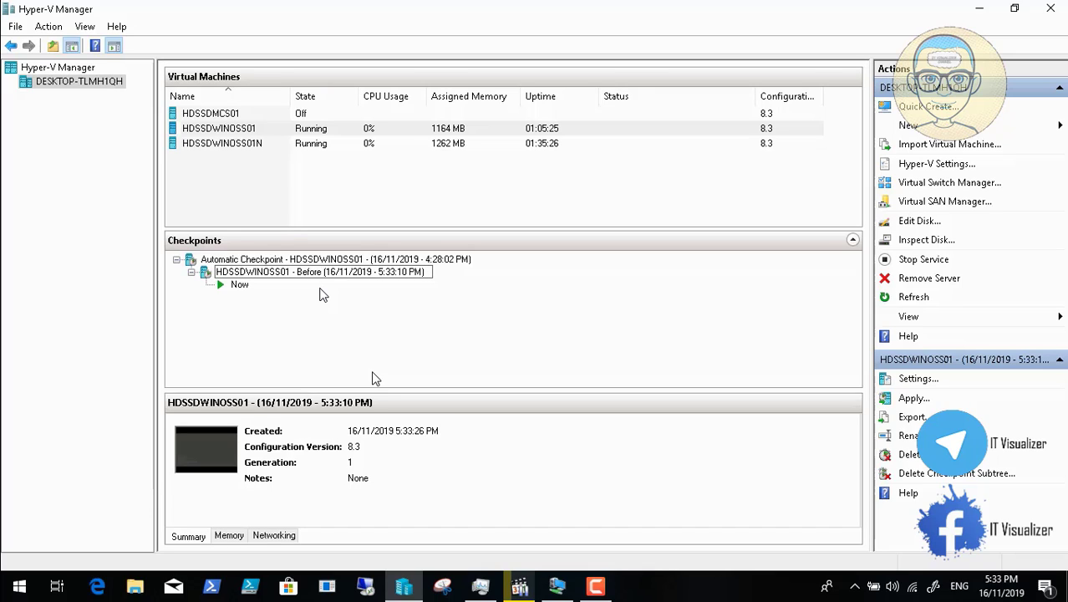
{"action": "type", "text": "Migratio"}
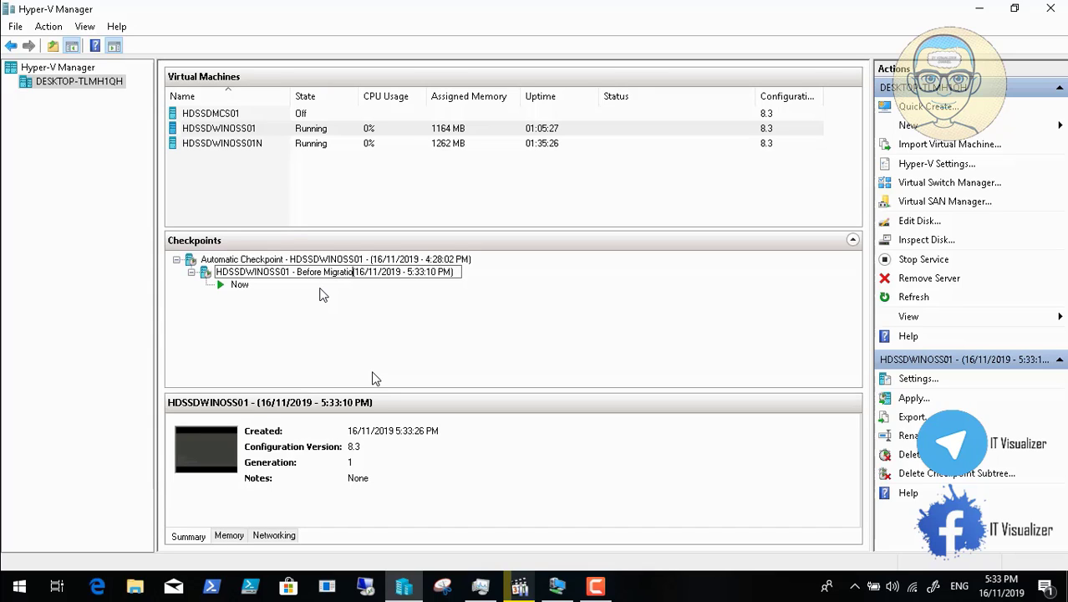
{"action": "type", "text": "n"}
{"action": "key", "text": "Return"}
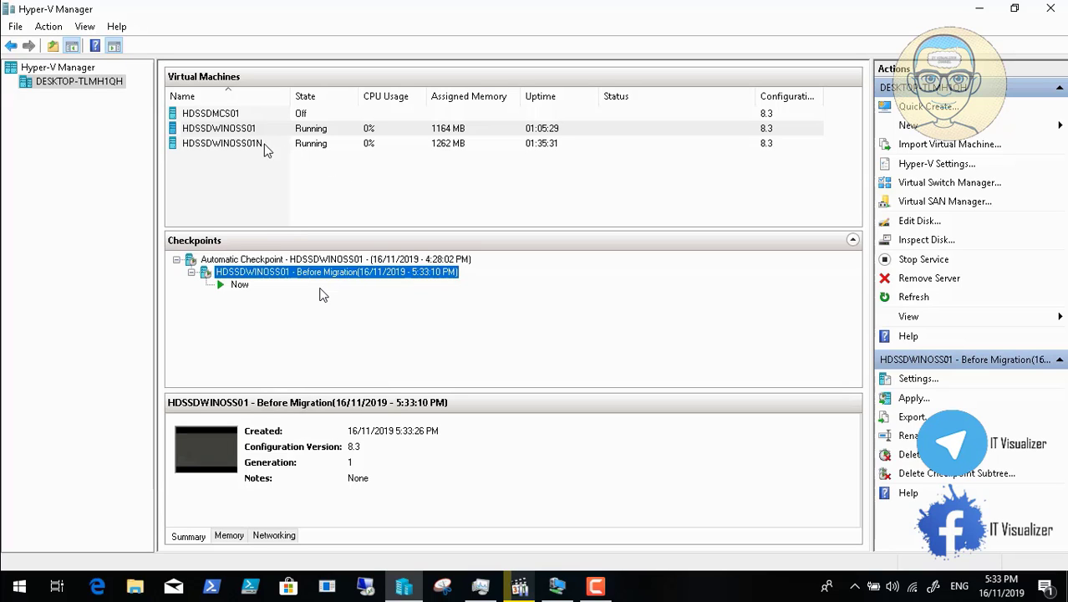
Checkpoint HDSSDWINOSS01N, name it 'HDSSDWINOSS01N - Before Migartion', and minimize Hyper-V Manager.
{"action": "right_click", "coordinate": [261, 146]}
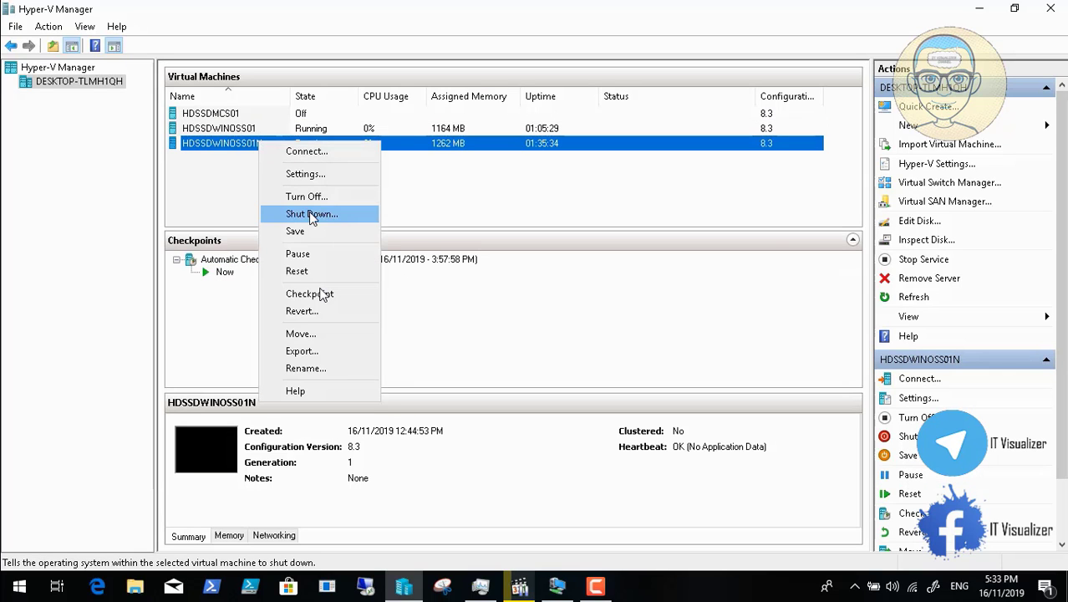
{"action": "left_click", "coordinate": [349, 295]}
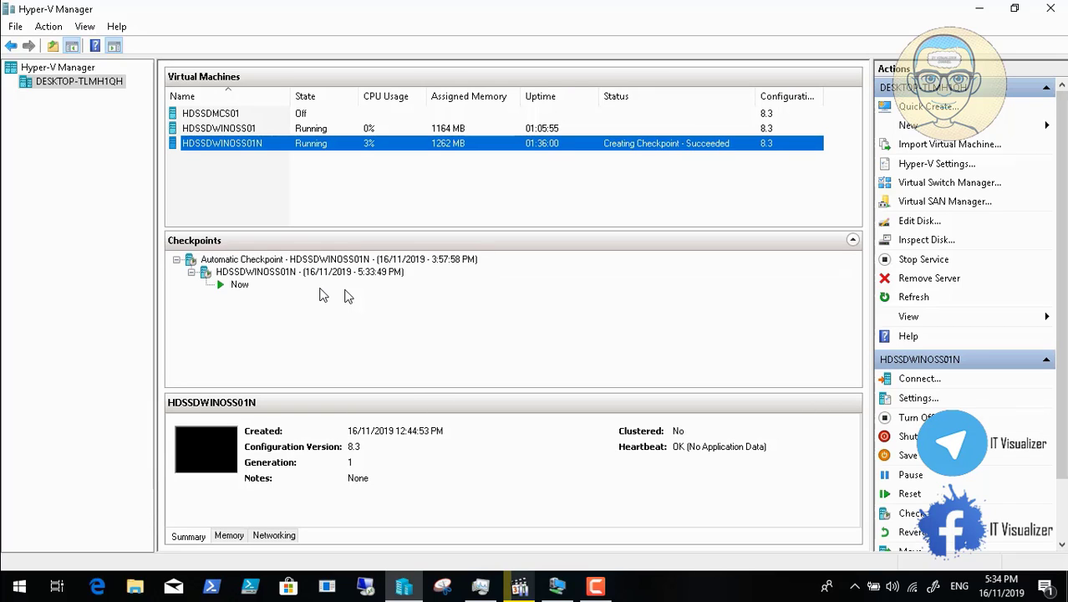
{"action": "right_click", "coordinate": [304, 274]}
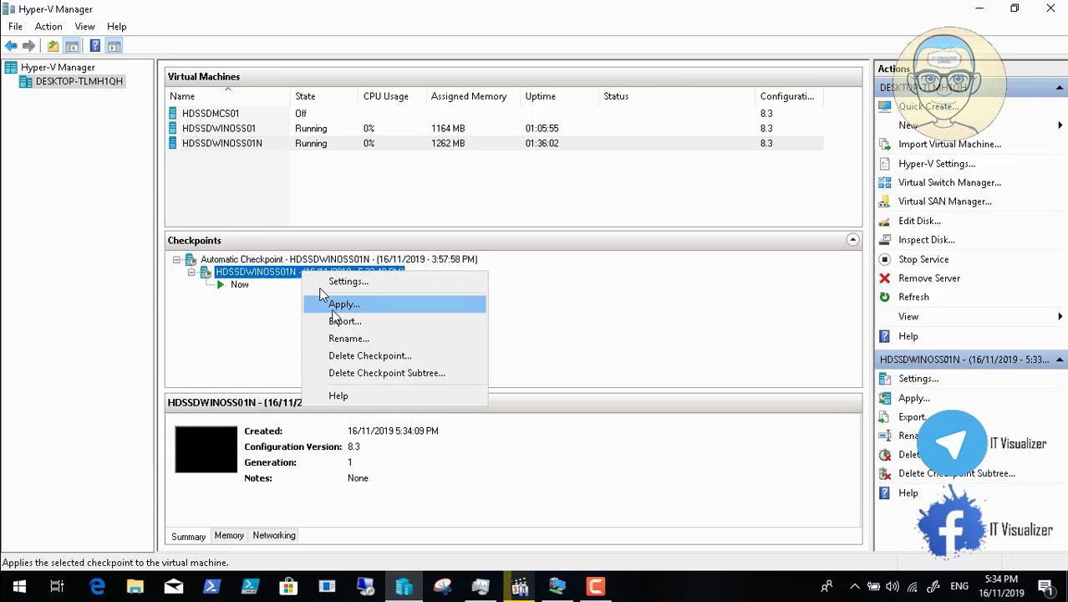
{"action": "left_click", "coordinate": [357, 339]}
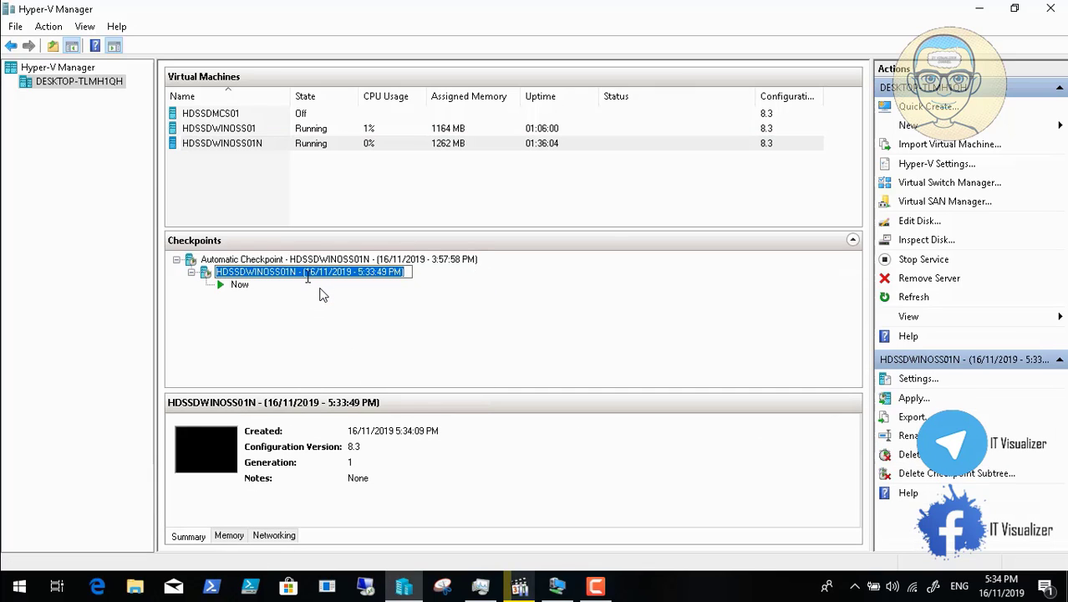
{"action": "left_click", "coordinate": [304, 272]}
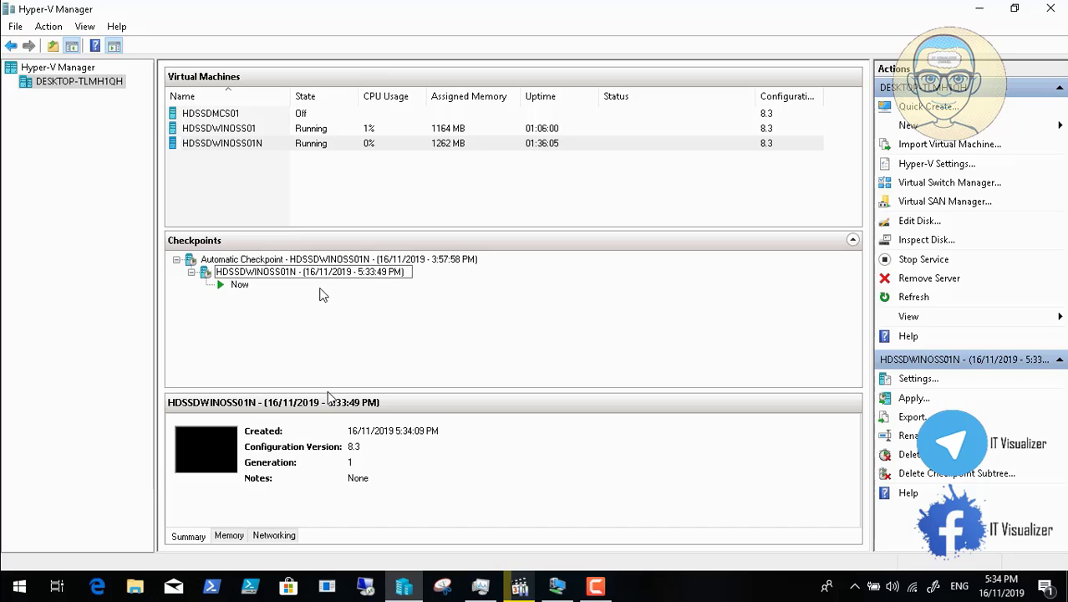
{"action": "type", "text": "Before "}
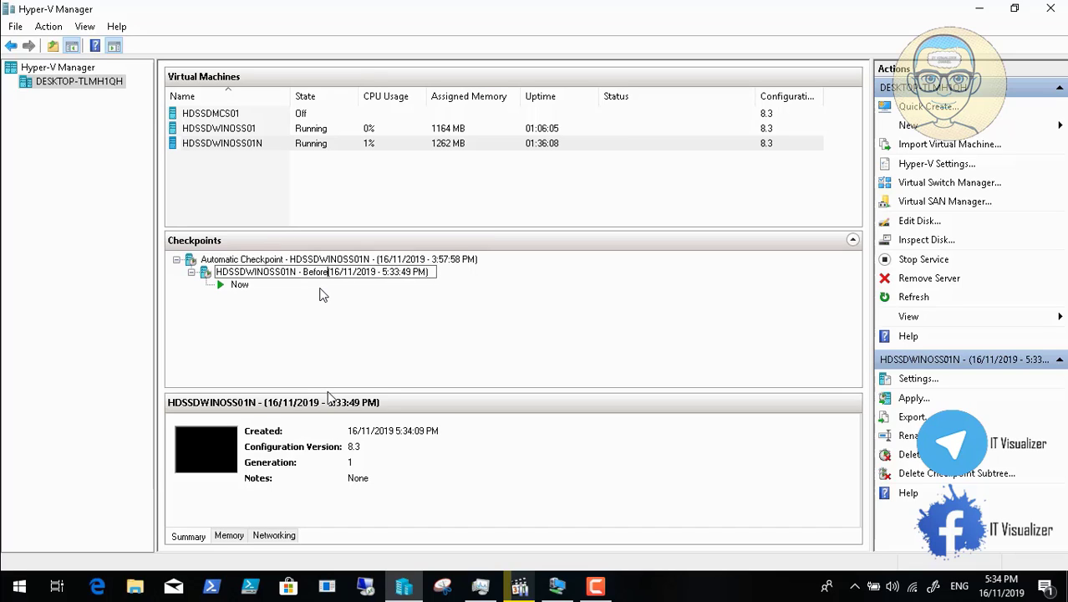
{"action": "type", "text": "Migart"}
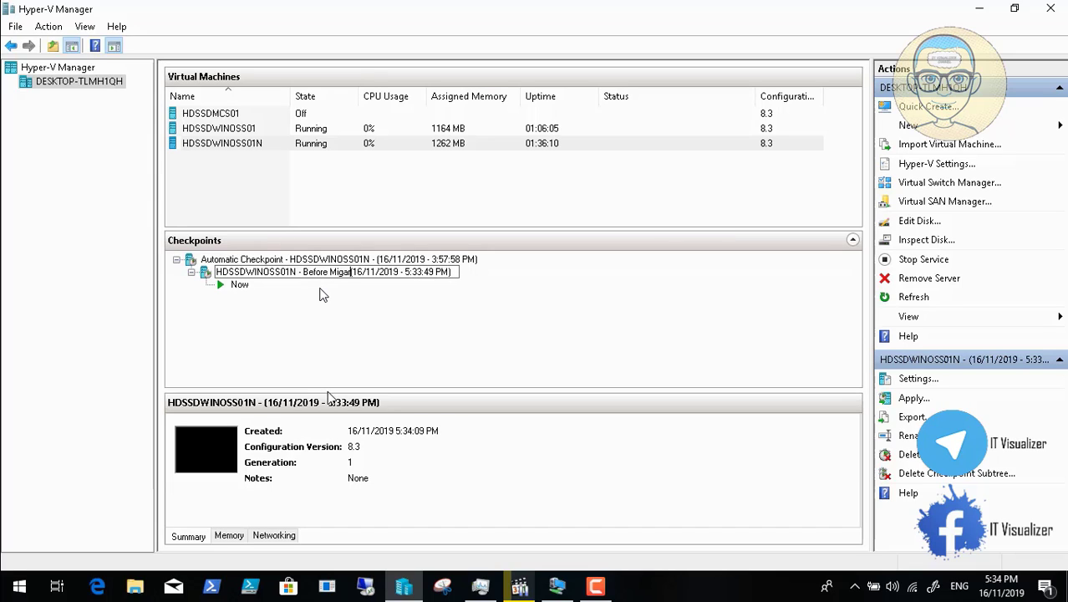
{"action": "type", "text": "ion"}
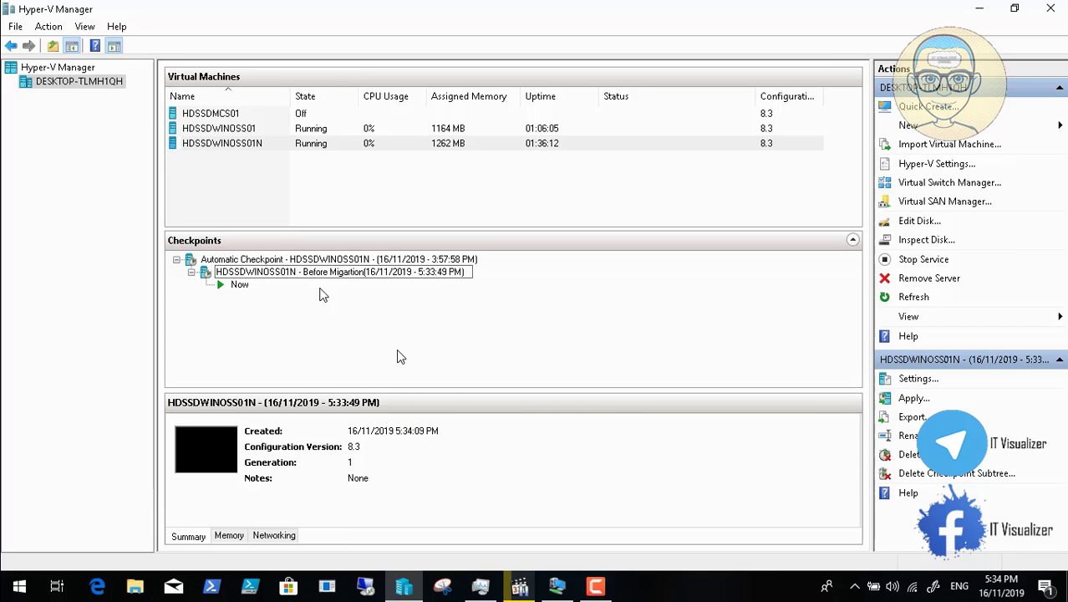
{"action": "key", "text": "Return"}
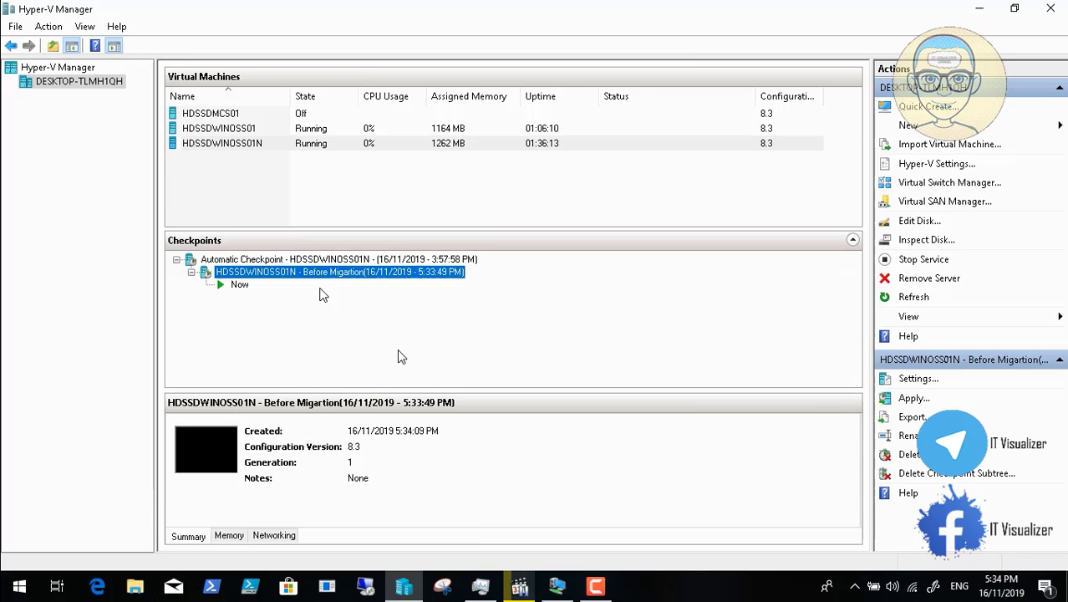
{"action": "left_click", "coordinate": [982, 7]}
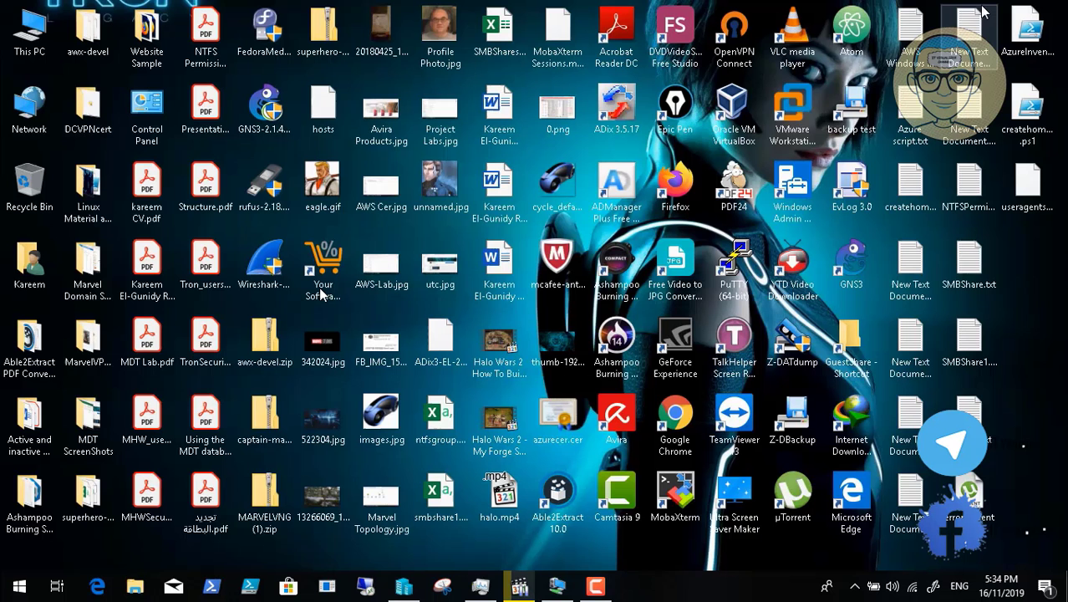
Bring the HDSSDWINOSS01N session back full screen and sign in with the domain administrator password.
{"action": "left_click", "coordinate": [558, 588]}
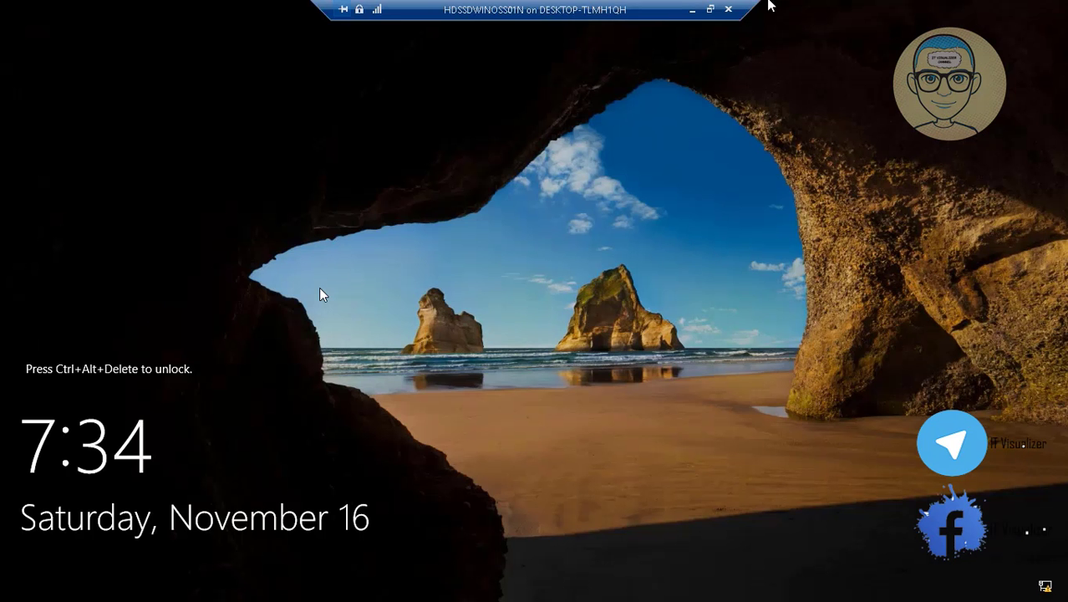
{"action": "left_click", "coordinate": [710, 9]}
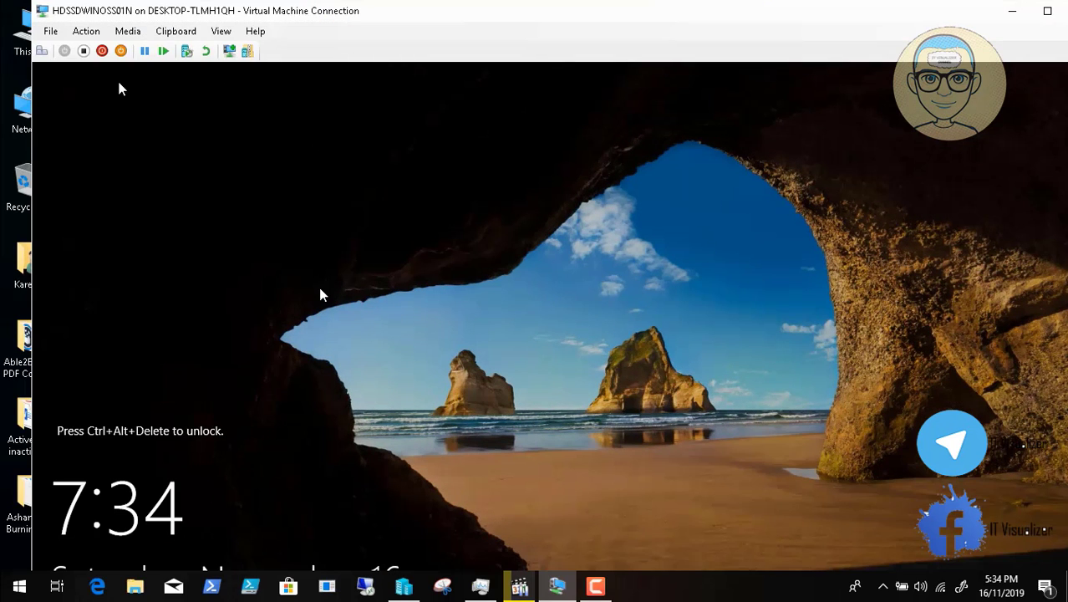
{"action": "left_click", "coordinate": [41, 51]}
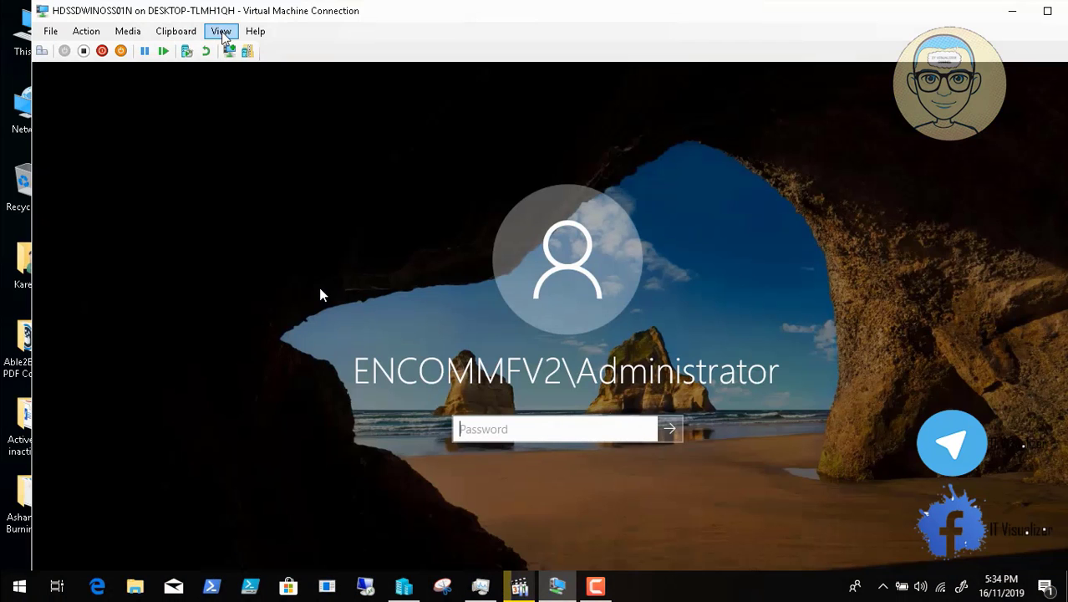
{"action": "left_click", "coordinate": [222, 35]}
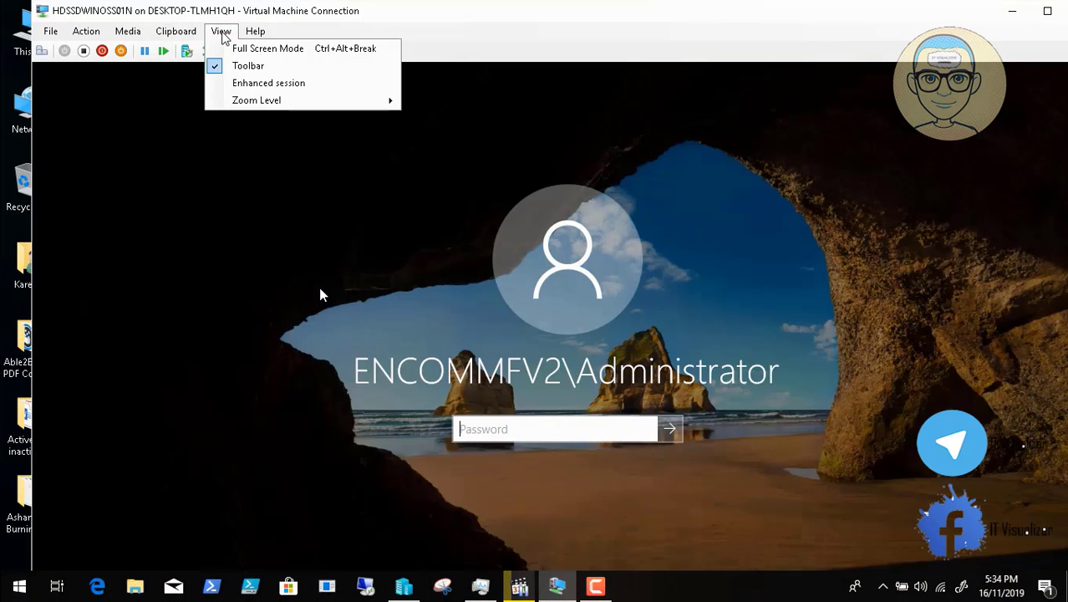
{"action": "left_click", "coordinate": [310, 51]}
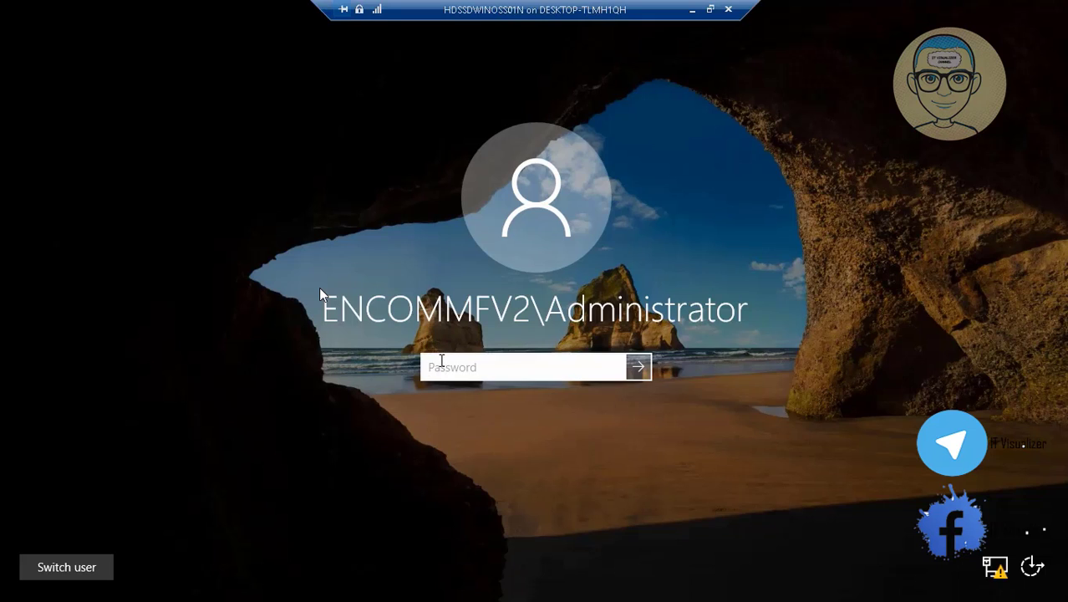
{"action": "type", "text": "**********"}
{"action": "key", "text": "Return"}
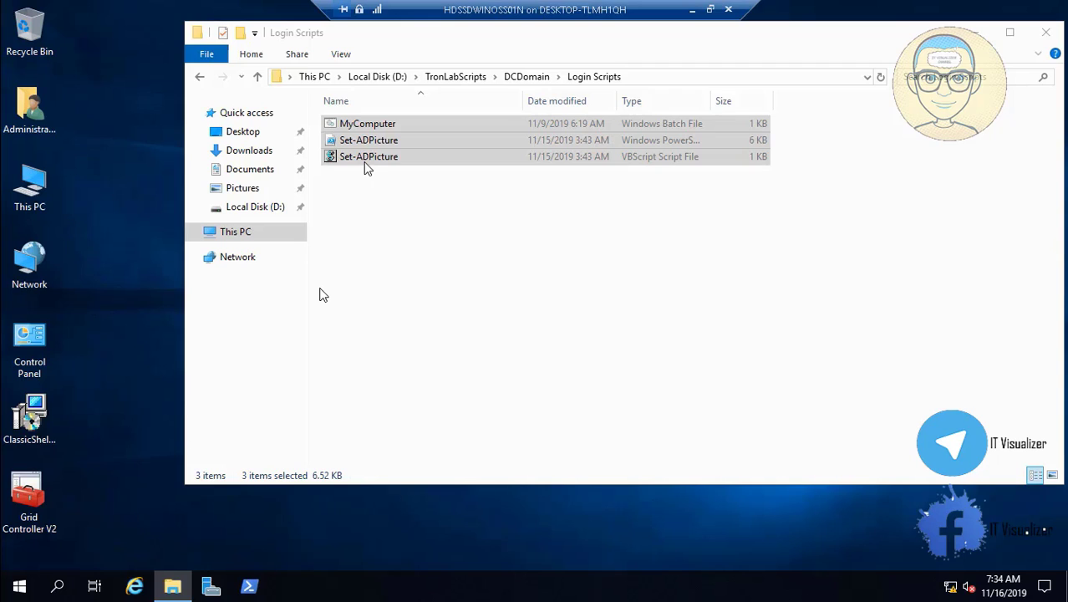
Copy the three selected login script files and close the Login Scripts window.
{"action": "left_click", "coordinate": [1046, 33]}
{"action": "right_click", "coordinate": [372, 154]}
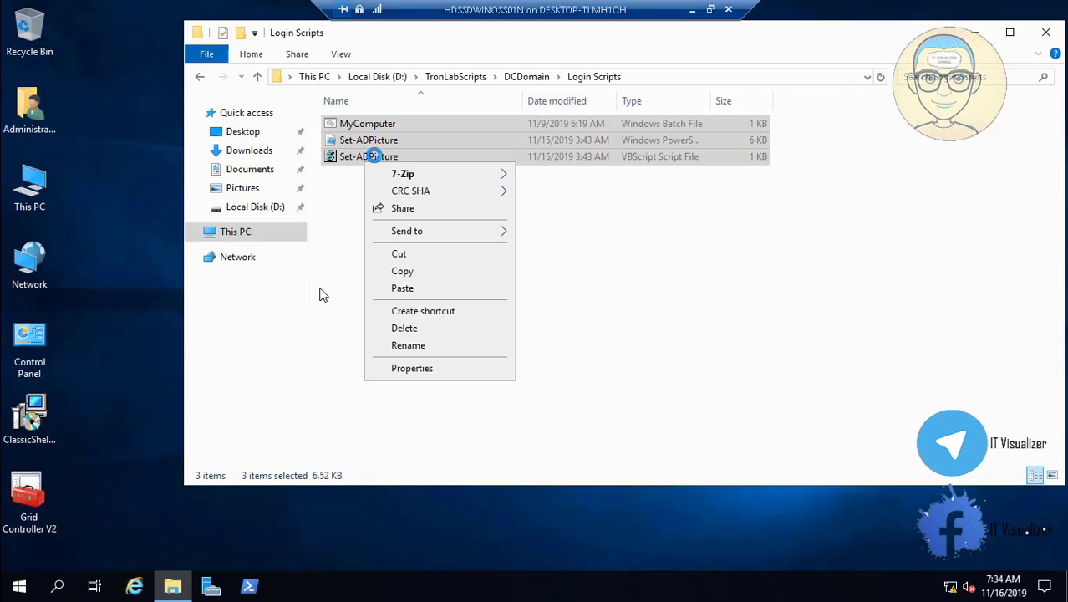
{"action": "left_click", "coordinate": [415, 279]}
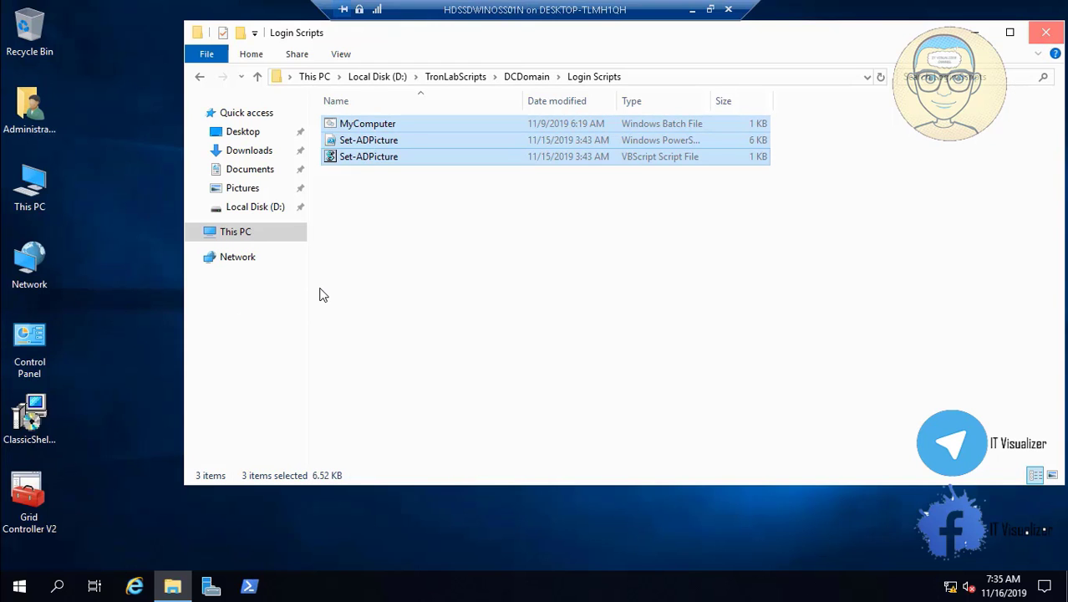
{"action": "left_click", "coordinate": [1045, 33]}
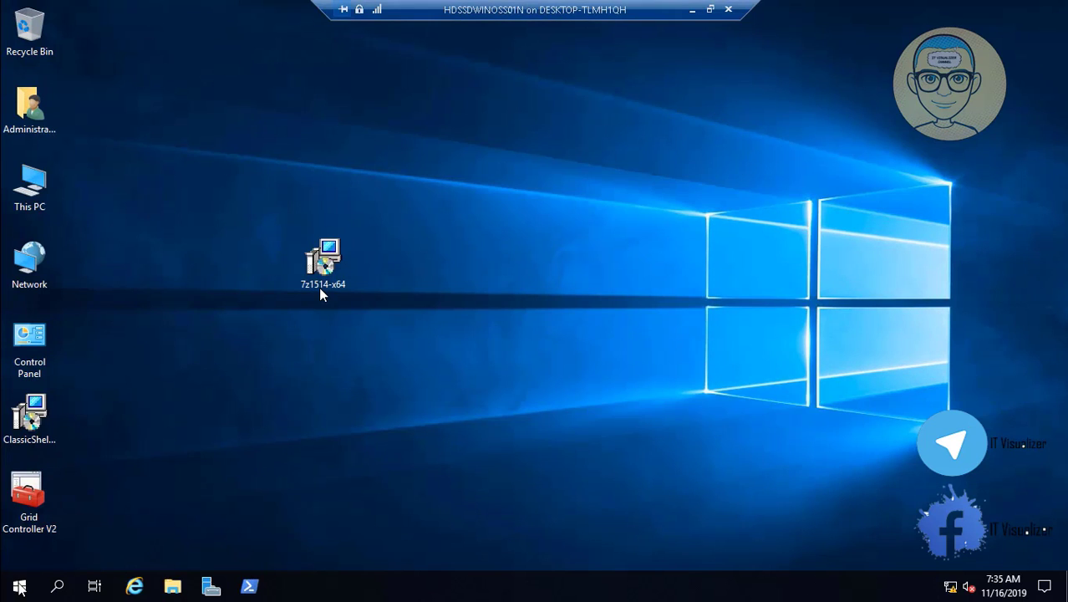
Open \\hdssdwinoss01\ from the Run dialog's history to see its shares.
{"action": "right_click", "coordinate": [19, 588]}
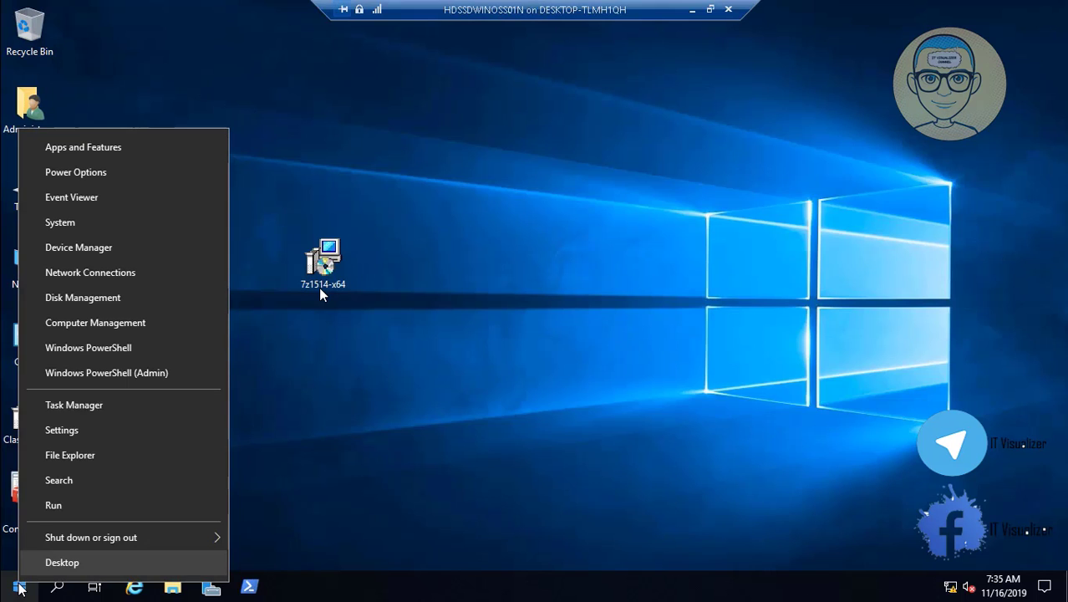
{"action": "left_click", "coordinate": [73, 504]}
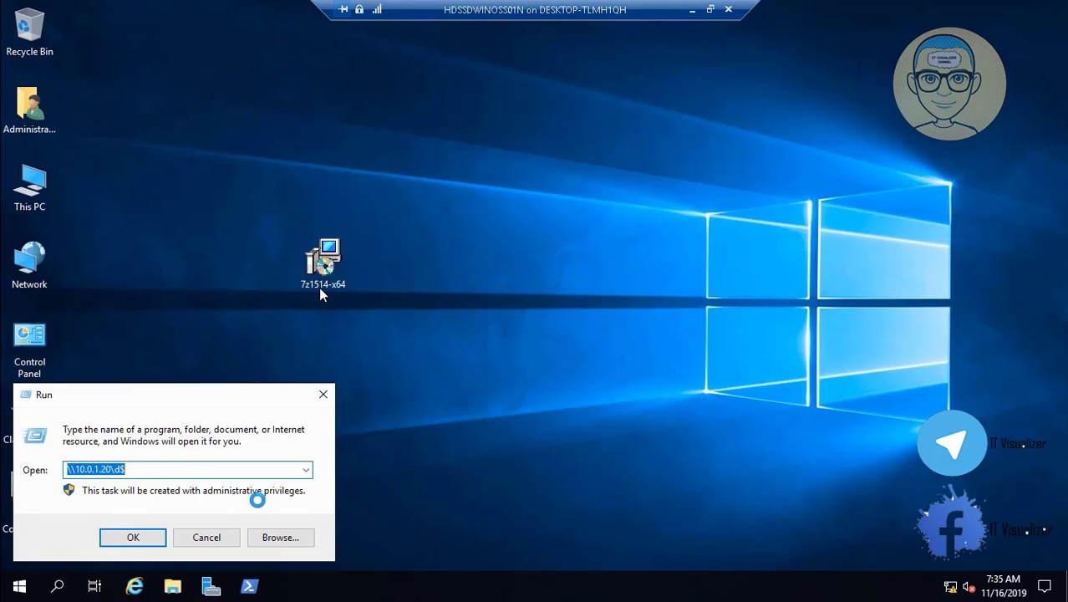
{"action": "left_click", "coordinate": [308, 473]}
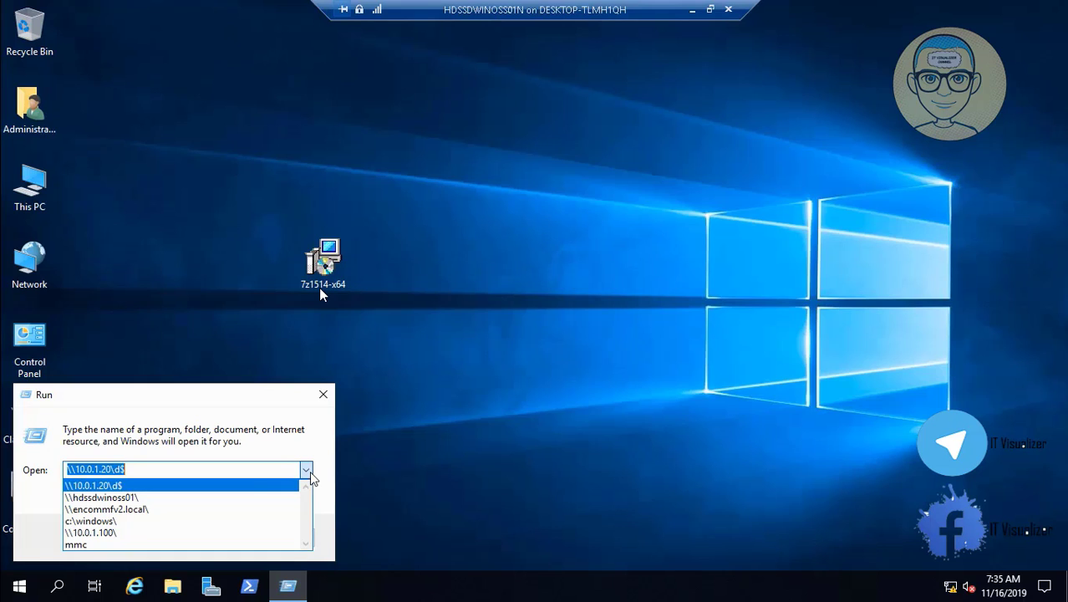
{"action": "left_click", "coordinate": [230, 499]}
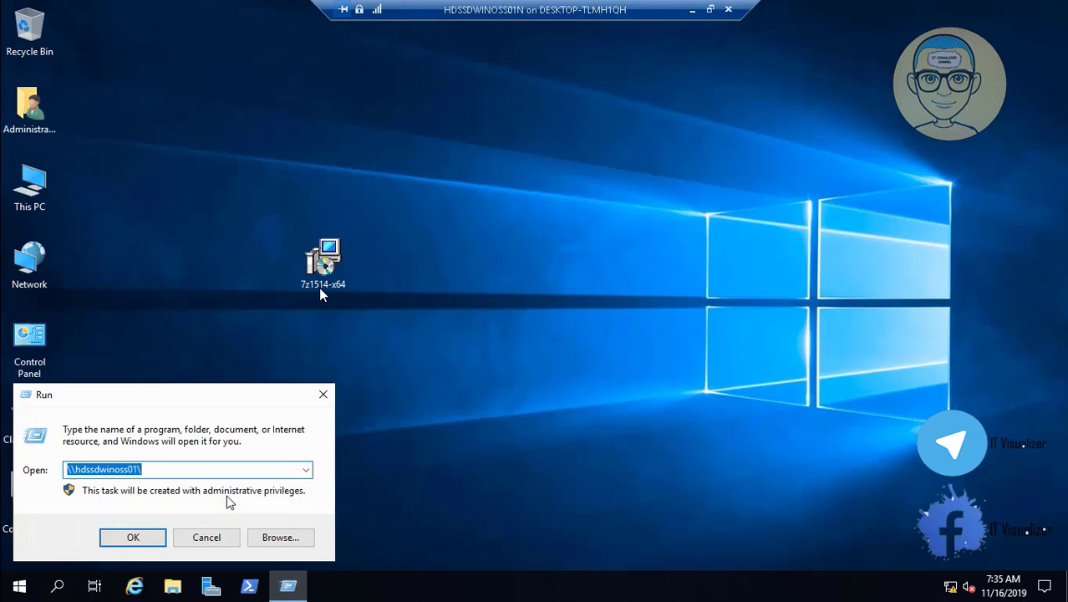
{"action": "left_click", "coordinate": [152, 539]}
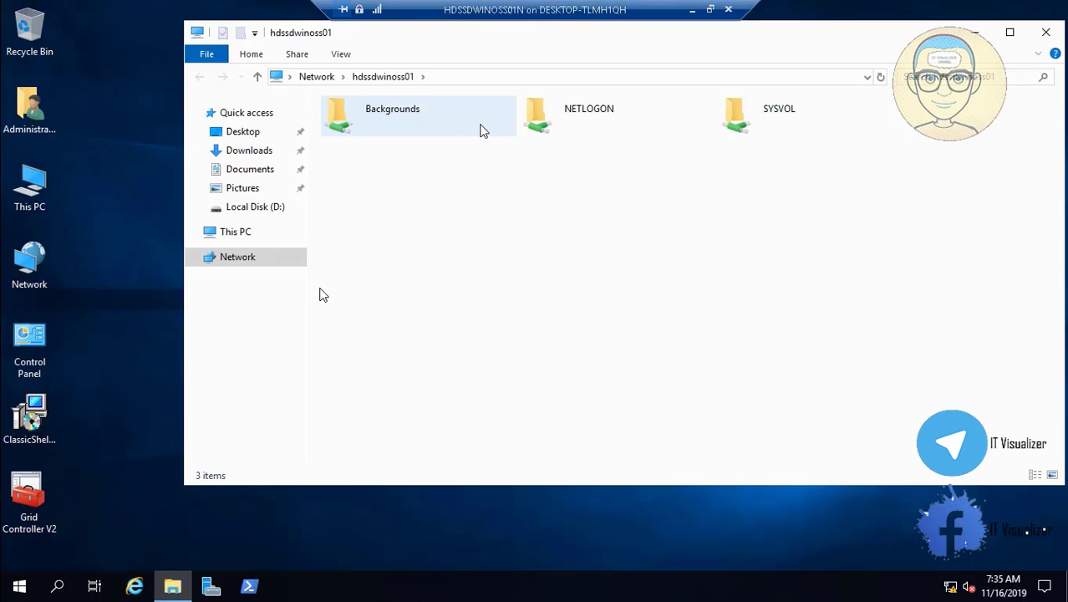
Paste the copied login scripts into the NETLOGON share.
{"action": "double_click", "coordinate": [572, 120]}
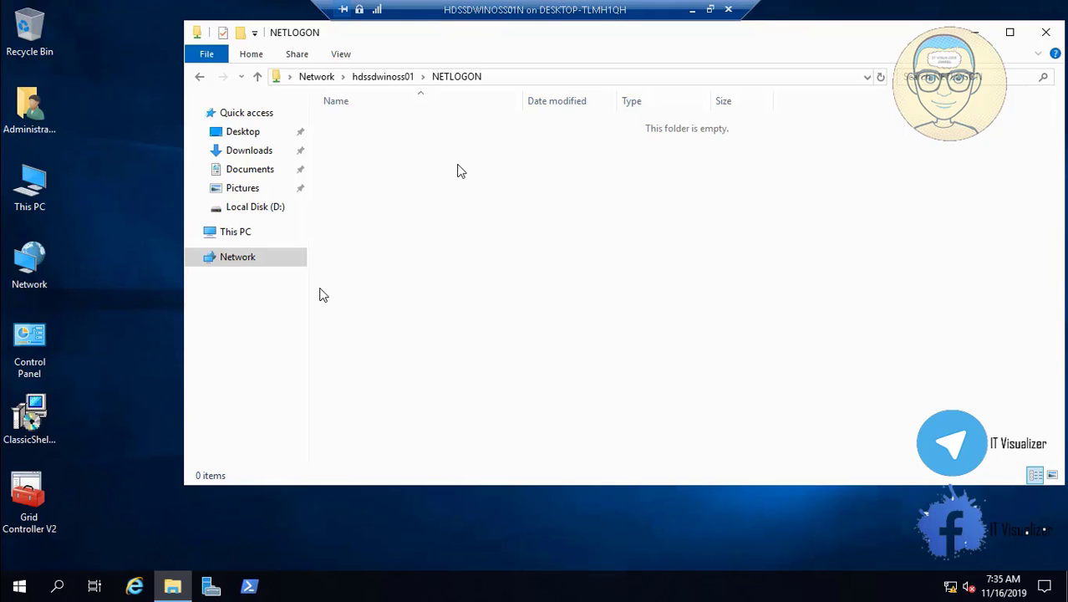
{"action": "right_click", "coordinate": [369, 178]}
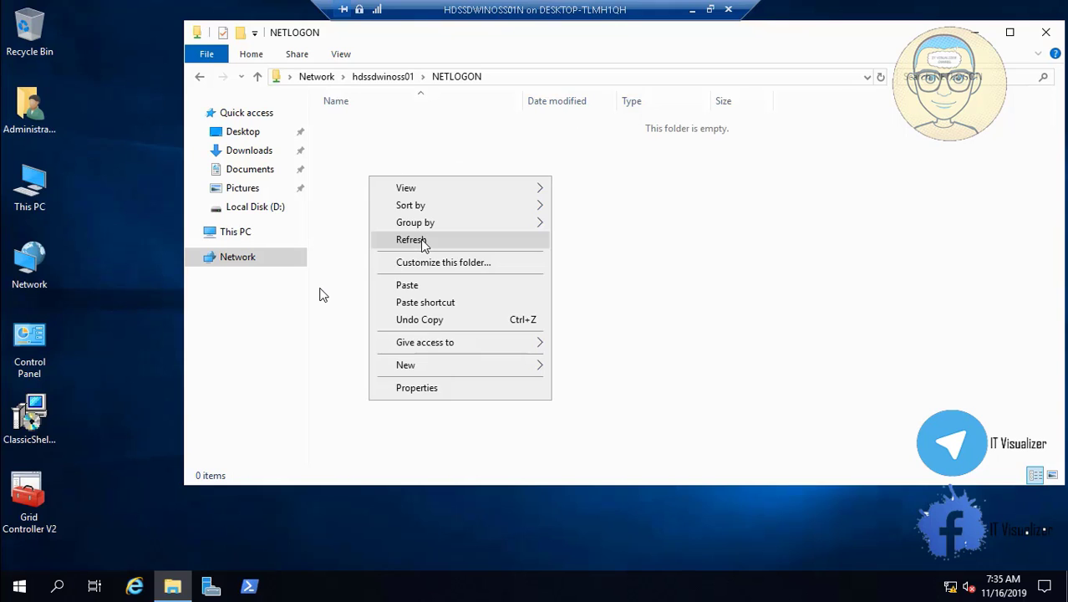
{"action": "left_click", "coordinate": [432, 288]}
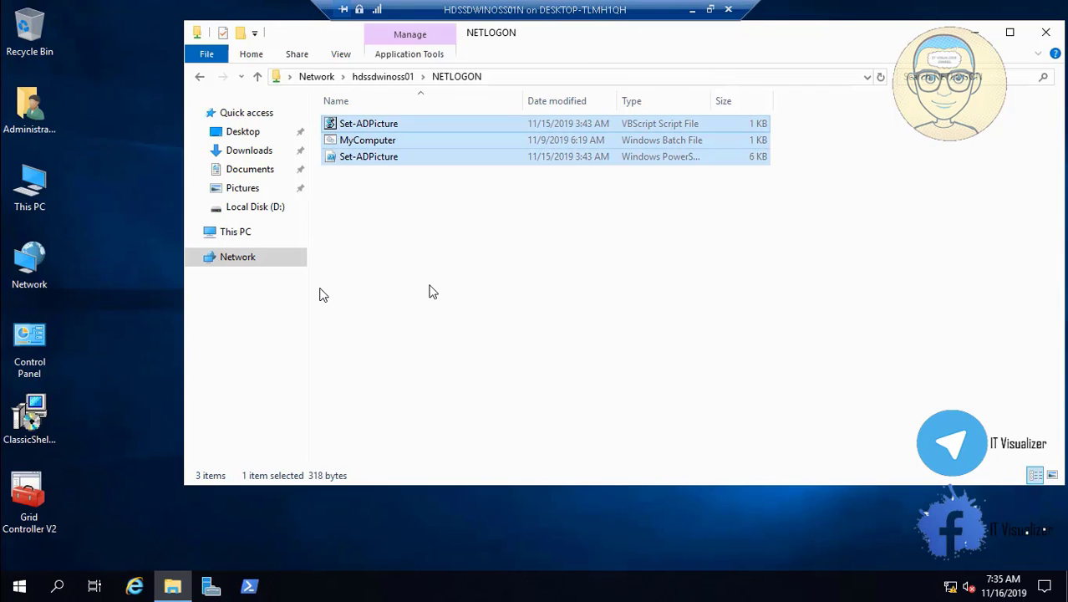
{"action": "left_click", "coordinate": [384, 252]}
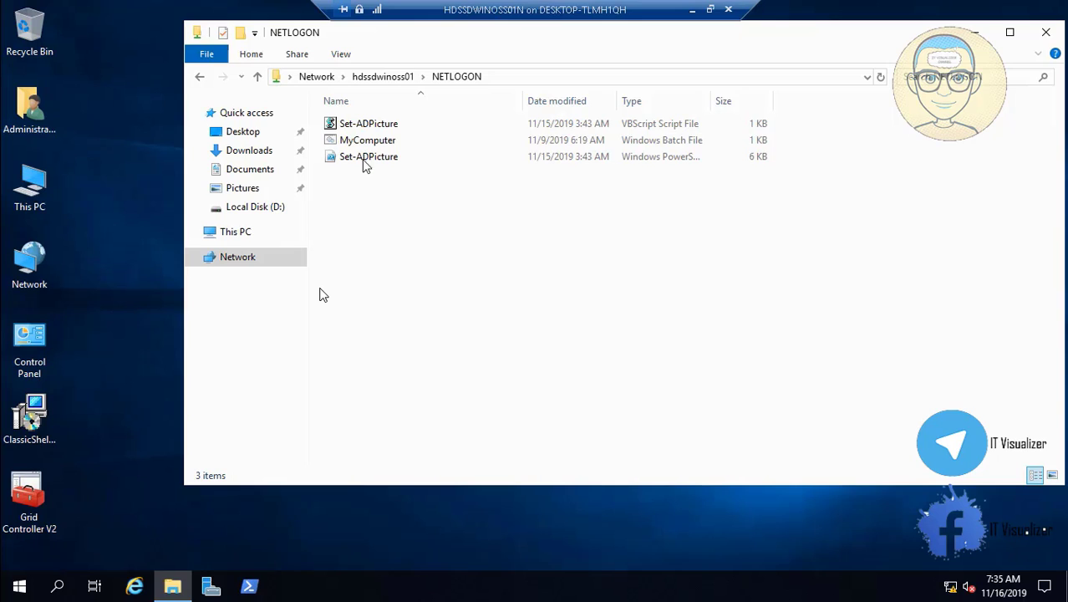
Open MyComputer.bat in Notepad for editing, accepting the security warning.
{"action": "left_click", "coordinate": [355, 142]}
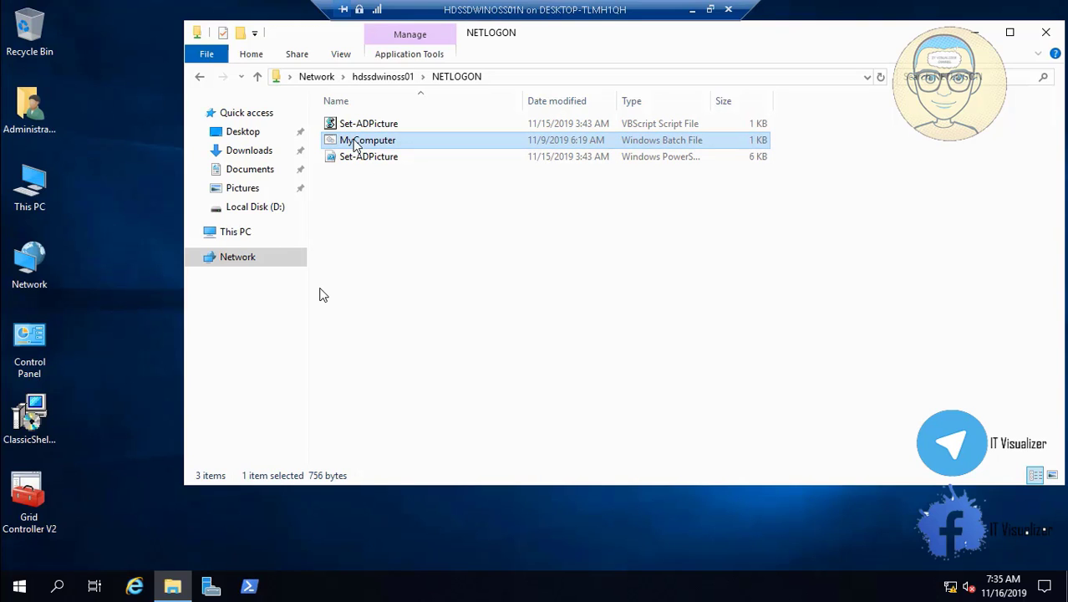
{"action": "right_click", "coordinate": [355, 144]}
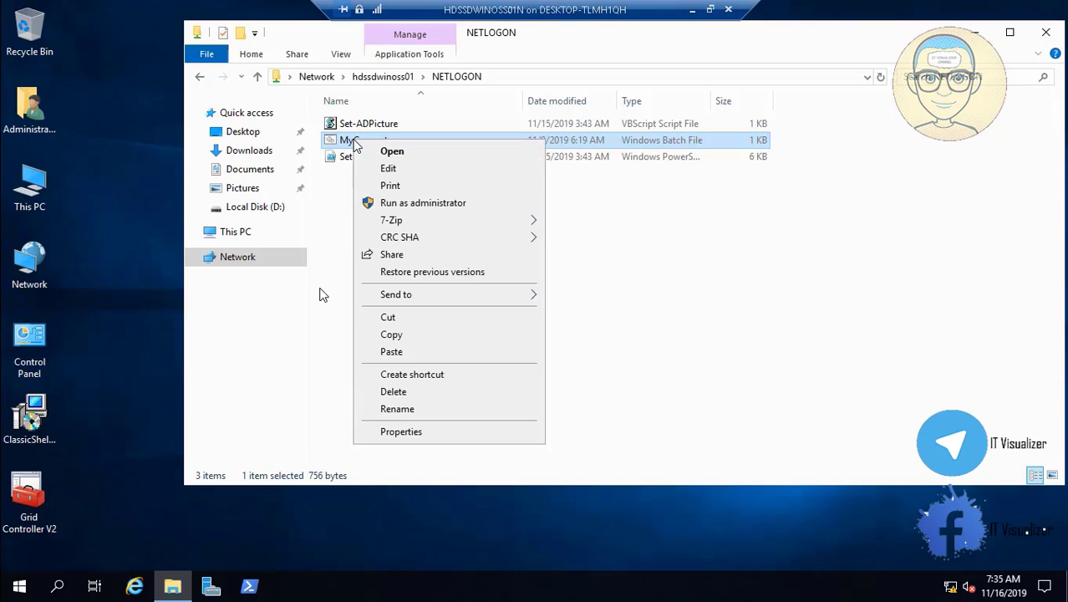
{"action": "left_click", "coordinate": [388, 168]}
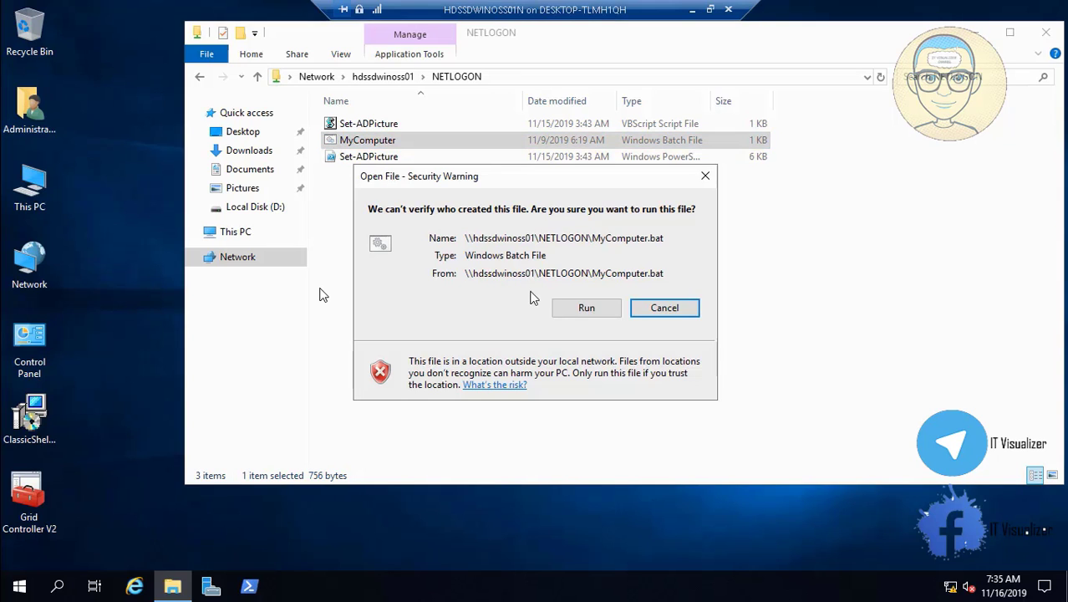
{"action": "left_click", "coordinate": [564, 308]}
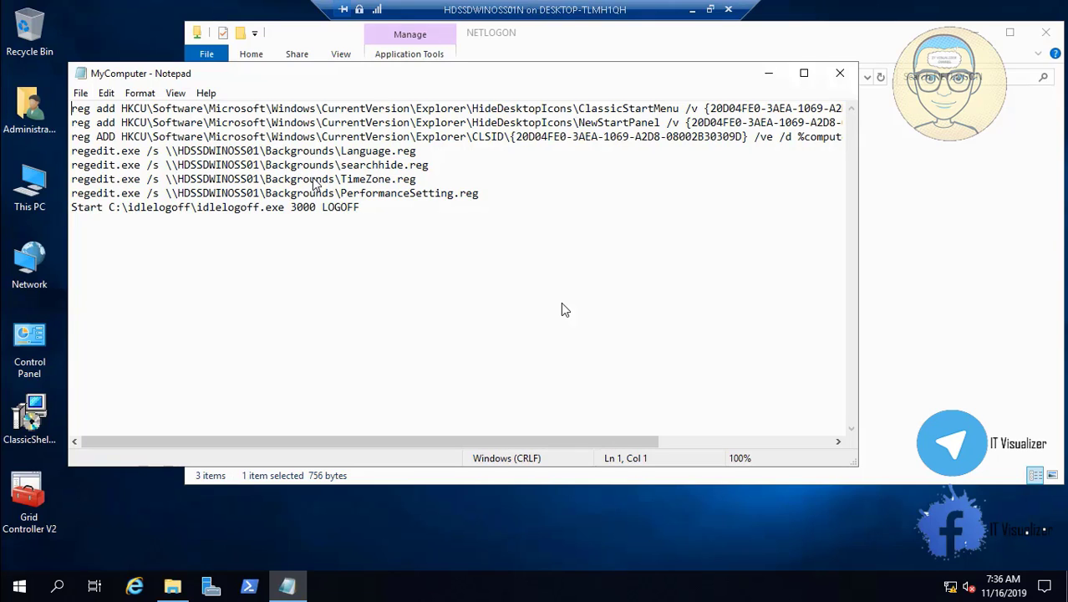
Close Notepad and run MyComputer.bat as administrator, accepting the security warning.
{"action": "left_click", "coordinate": [841, 76]}
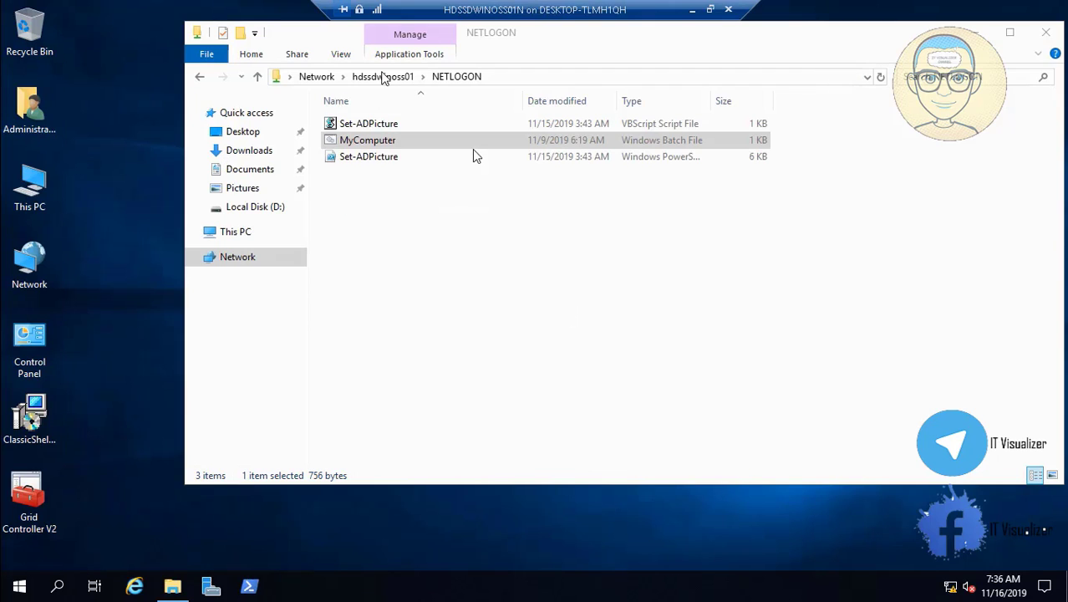
{"action": "right_click", "coordinate": [357, 143]}
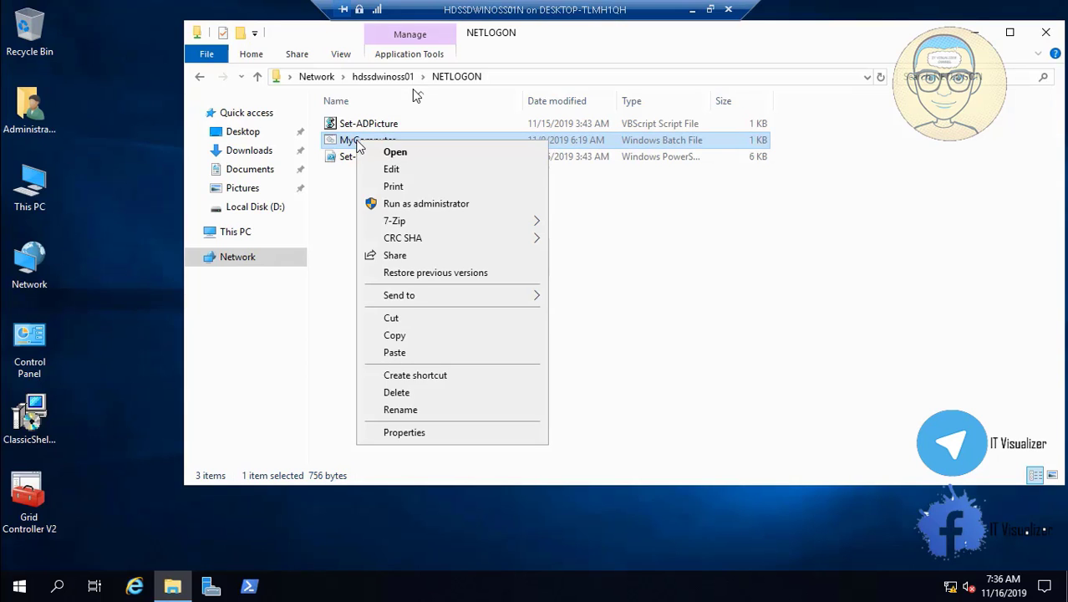
{"action": "left_click", "coordinate": [418, 204]}
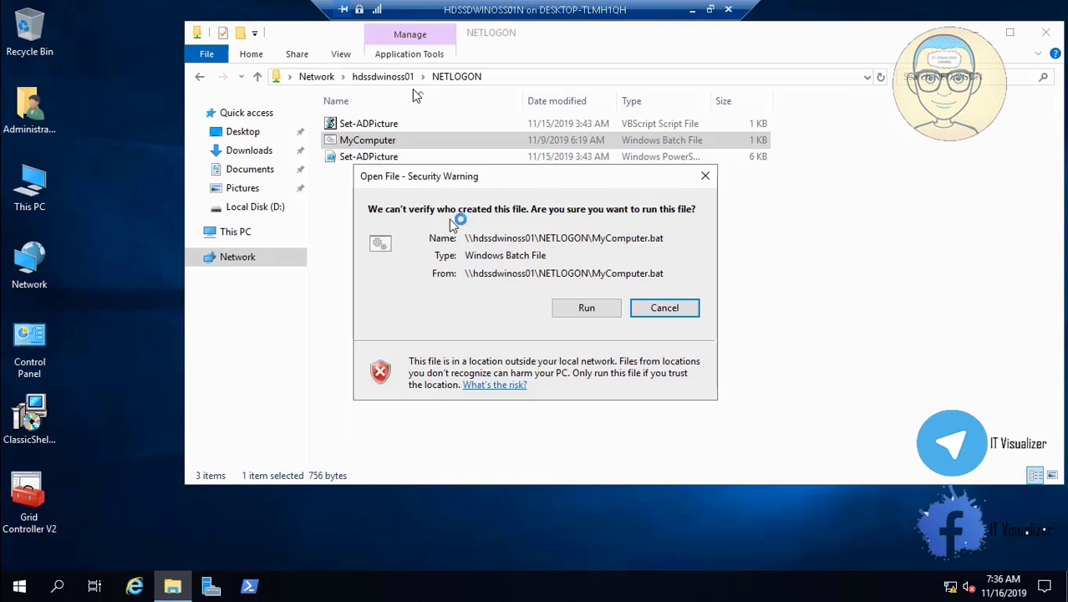
{"action": "left_click", "coordinate": [585, 308]}
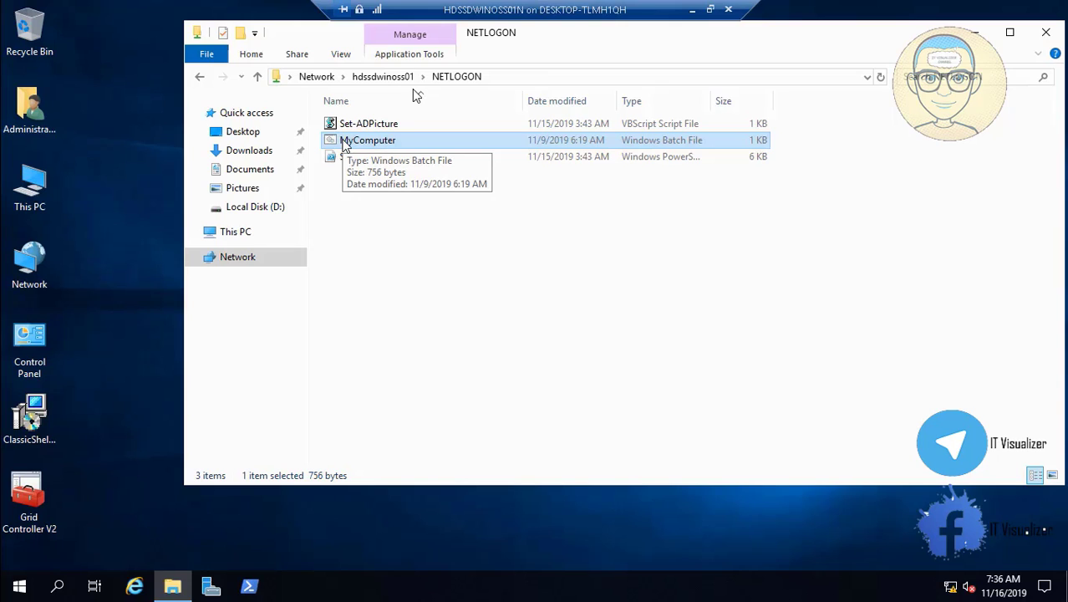
{"action": "left_click", "coordinate": [33, 191]}
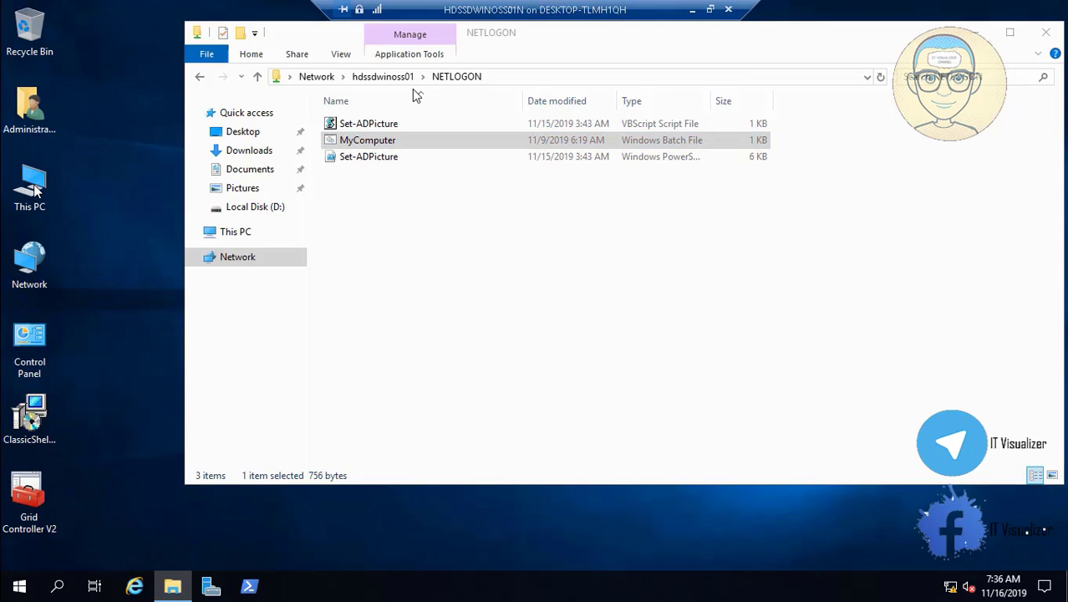
{"action": "right_click", "coordinate": [33, 190]}
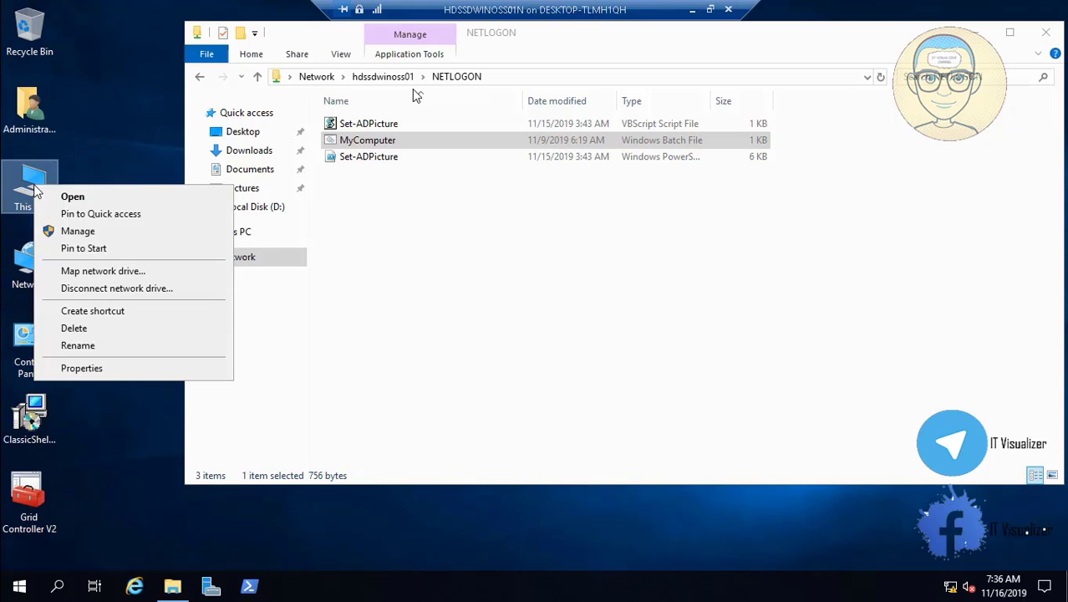
{"action": "left_click", "coordinate": [121, 373]}
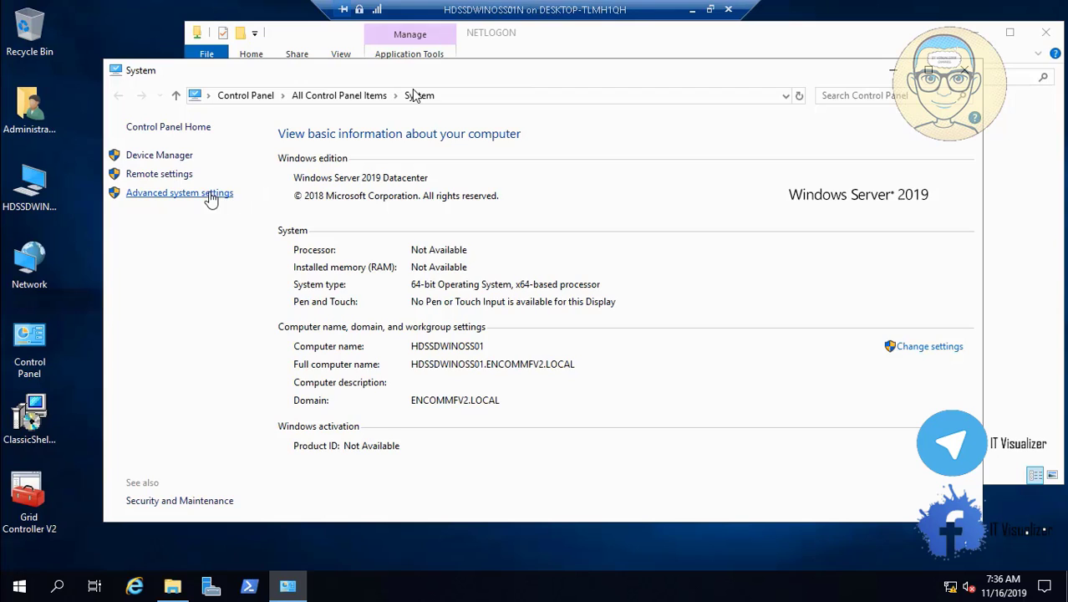
{"action": "left_click", "coordinate": [206, 194]}
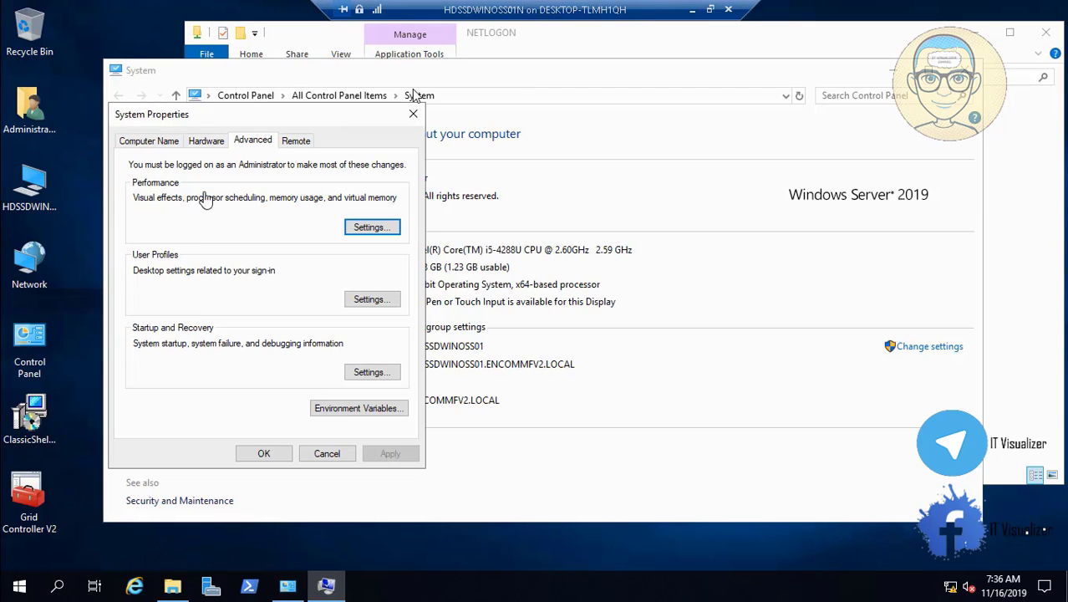
{"action": "left_click", "coordinate": [372, 227]}
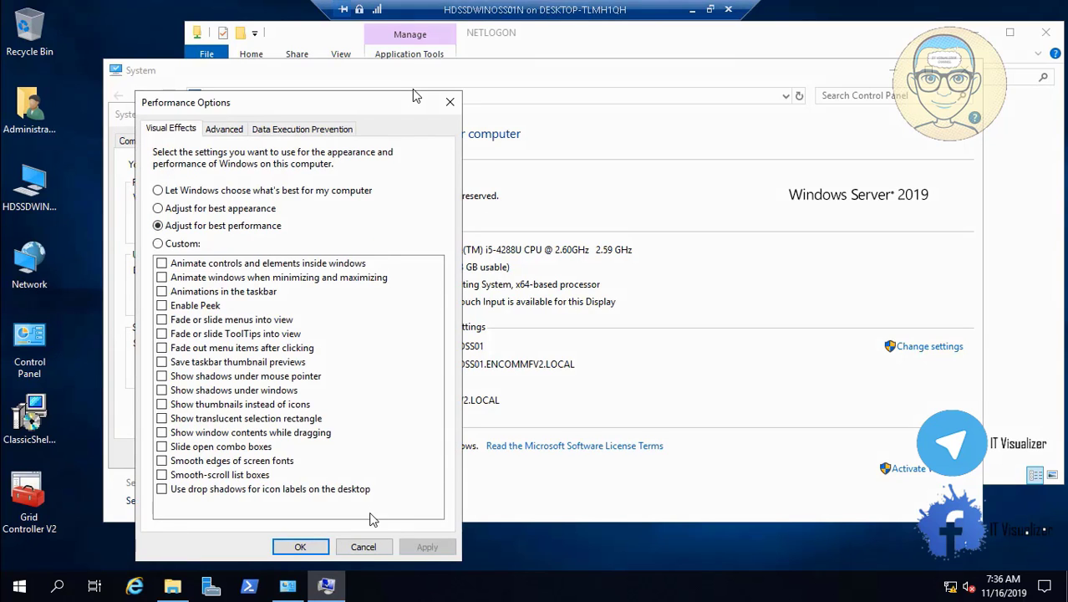
{"action": "left_click", "coordinate": [362, 547]}
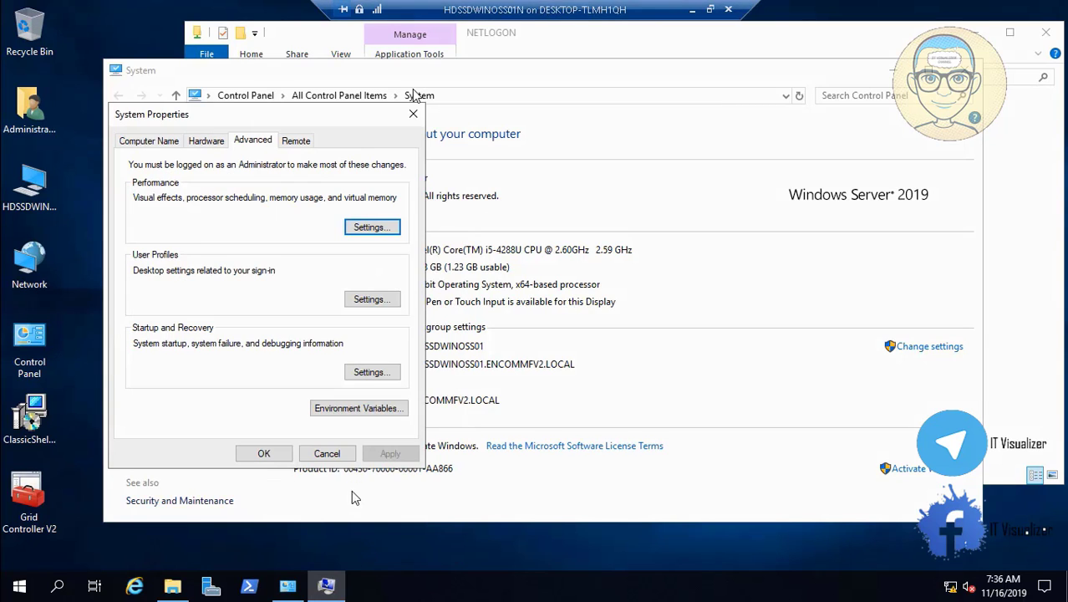
{"action": "left_click", "coordinate": [331, 453]}
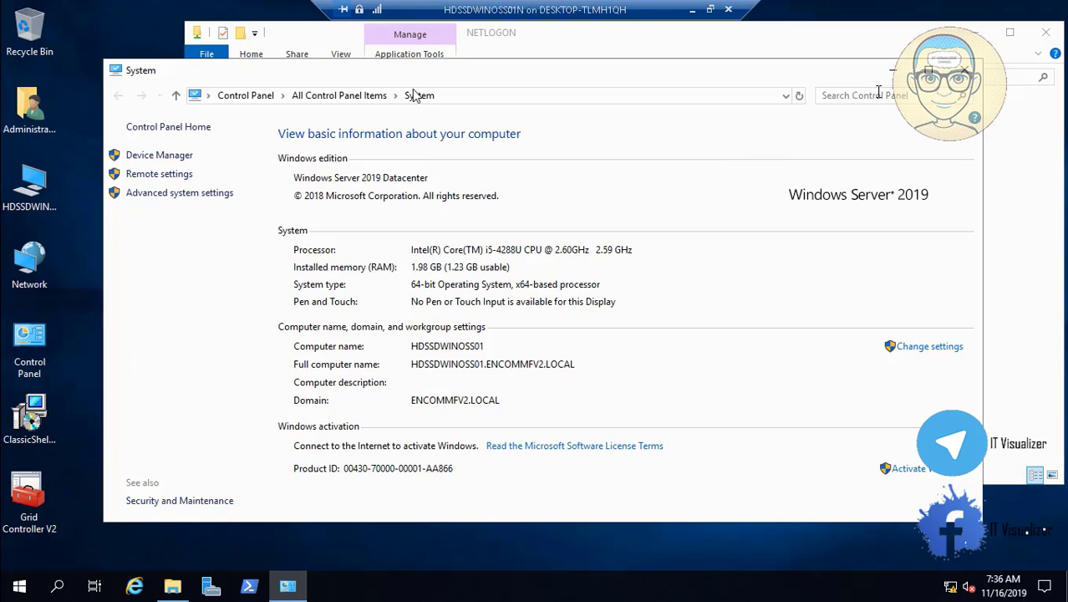
{"action": "key", "text": "alt+F4"}
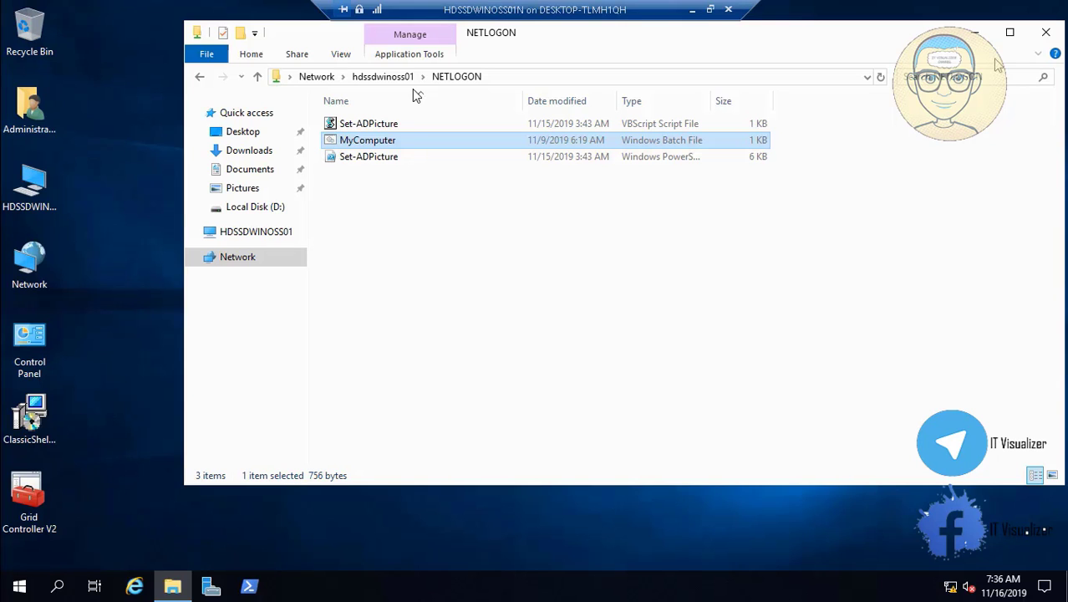
Close the NETLOGON window, restart the virtual server, and minimize its connection window.
{"action": "left_click", "coordinate": [1046, 32]}
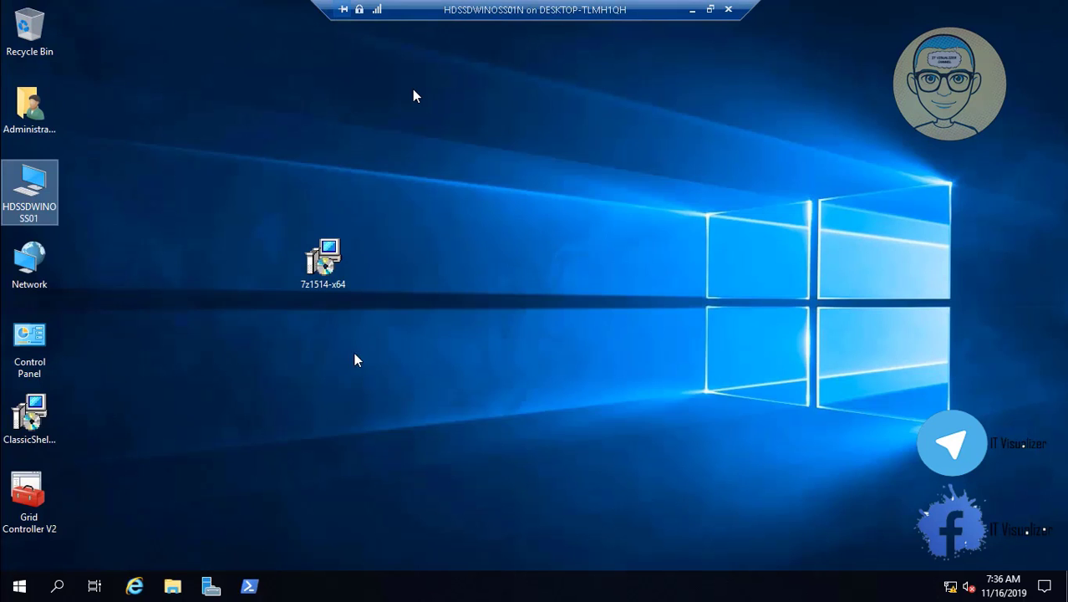
{"action": "right_click", "coordinate": [19, 587]}
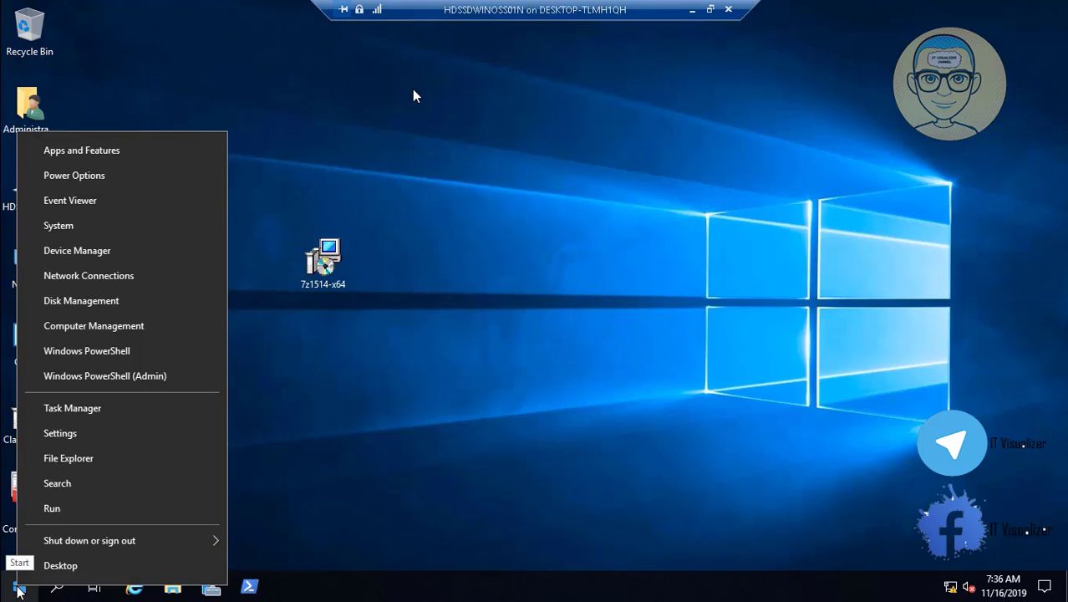
{"action": "mouse_move", "coordinate": [73, 544]}
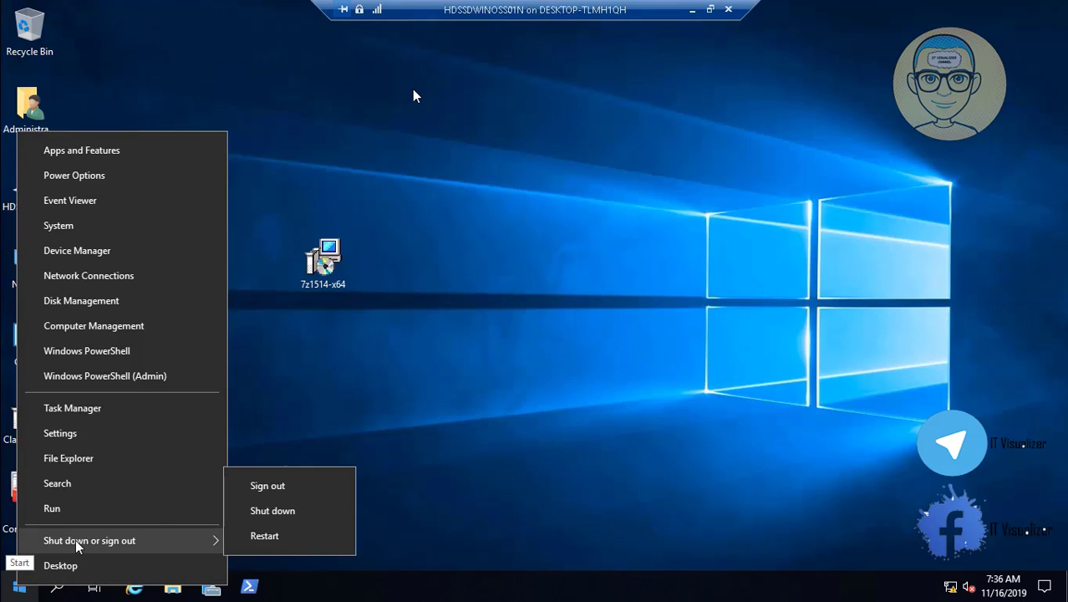
{"action": "left_click", "coordinate": [288, 536]}
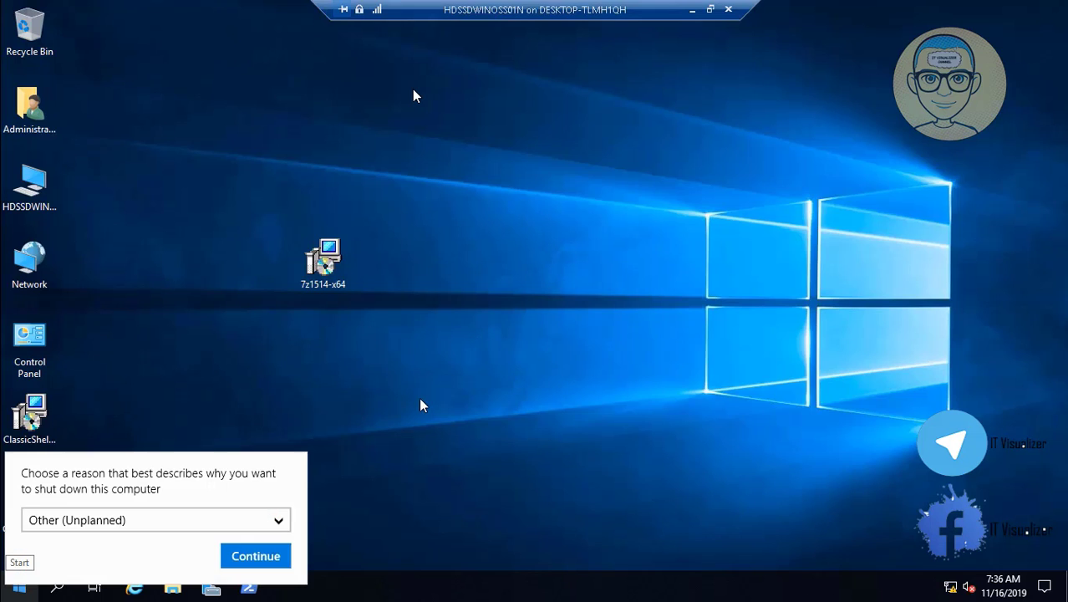
{"action": "left_click", "coordinate": [257, 559]}
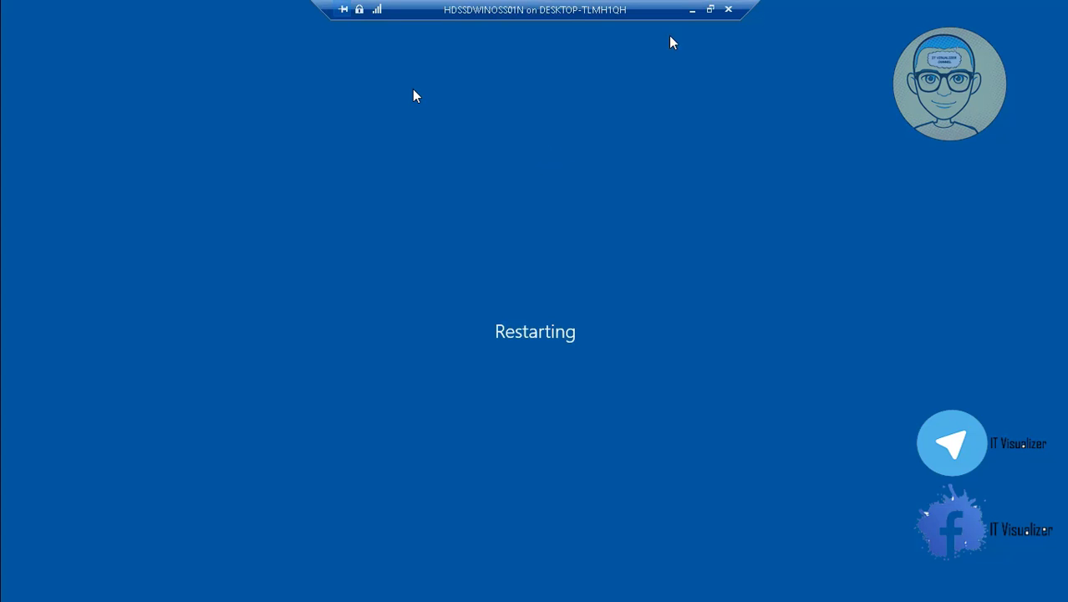
{"action": "left_click", "coordinate": [691, 9]}
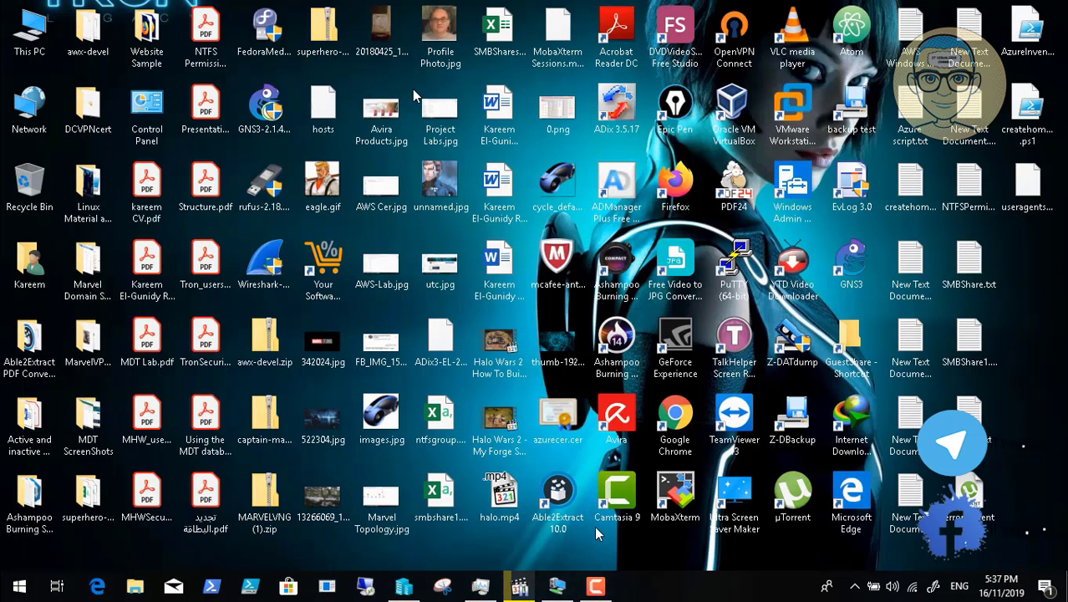
Restore the VM window to full screen and sign in as the ENCOMMFV2 Administrator.
{"action": "left_click", "coordinate": [595, 583]}
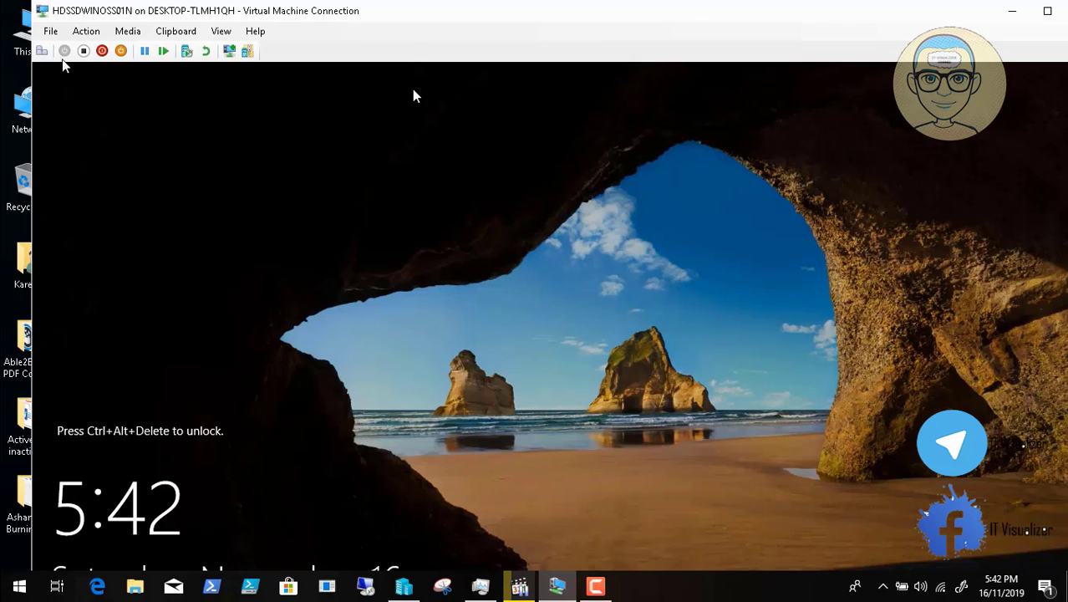
{"action": "left_click", "coordinate": [41, 51]}
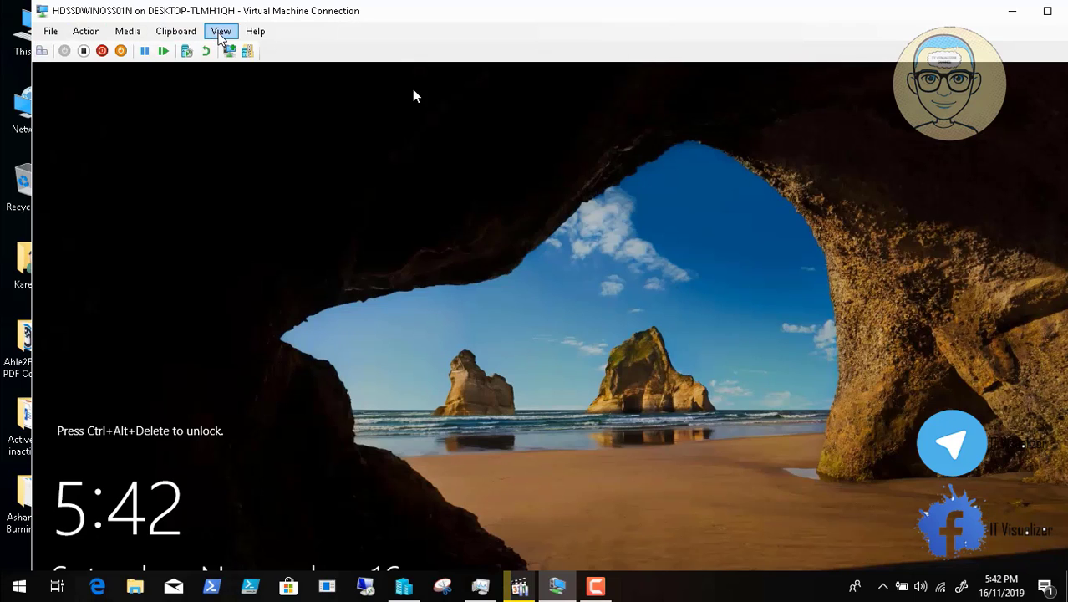
{"action": "left_click", "coordinate": [220, 32]}
{"action": "left_click", "coordinate": [226, 48]}
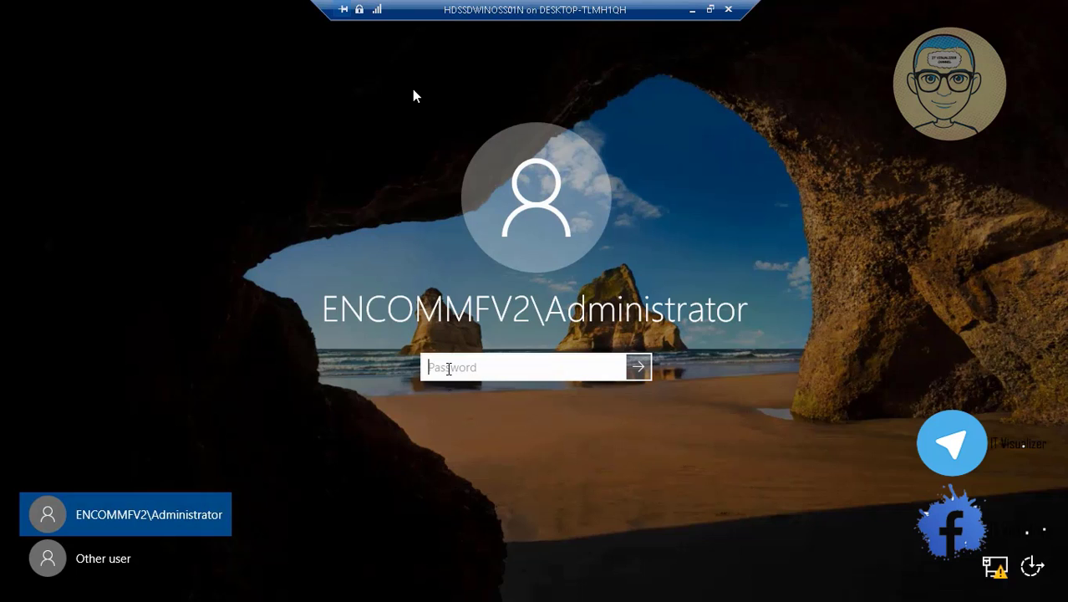
{"action": "type", "text": "••••••••••"}
{"action": "key", "text": "Return"}
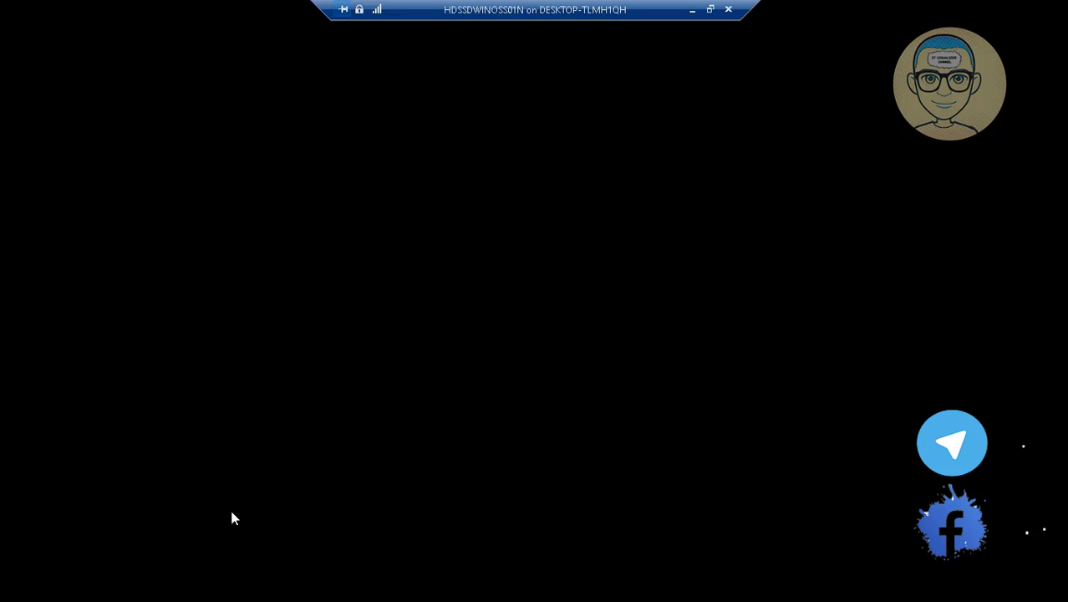
Open the IPv4 (TCP/IPv4) settings of the WINOSTN adapter.
{"action": "left_click", "coordinate": [125, 549]}
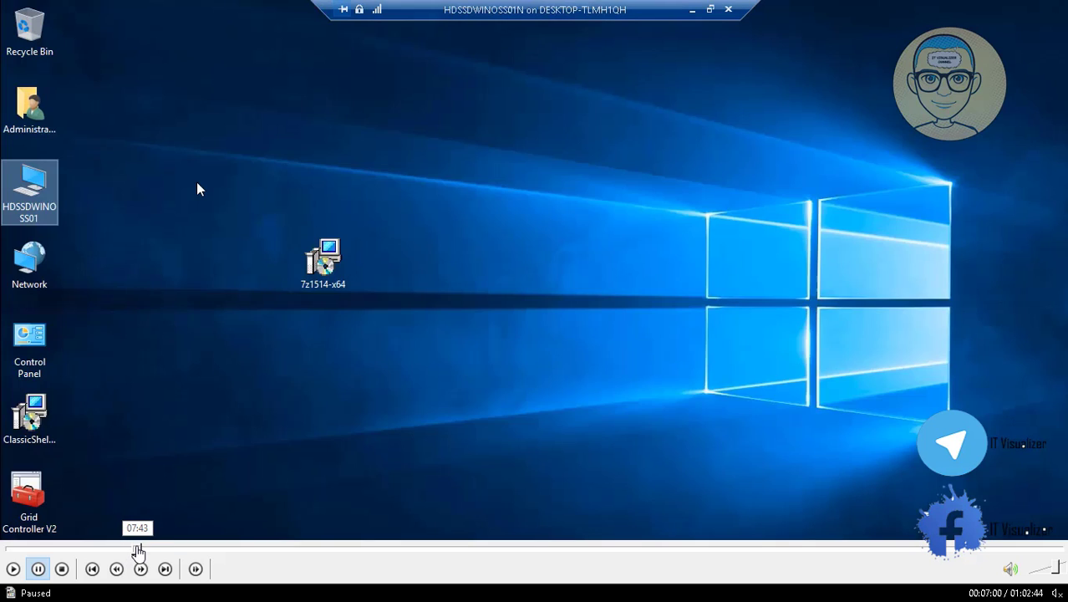
{"action": "left_click", "coordinate": [137, 551]}
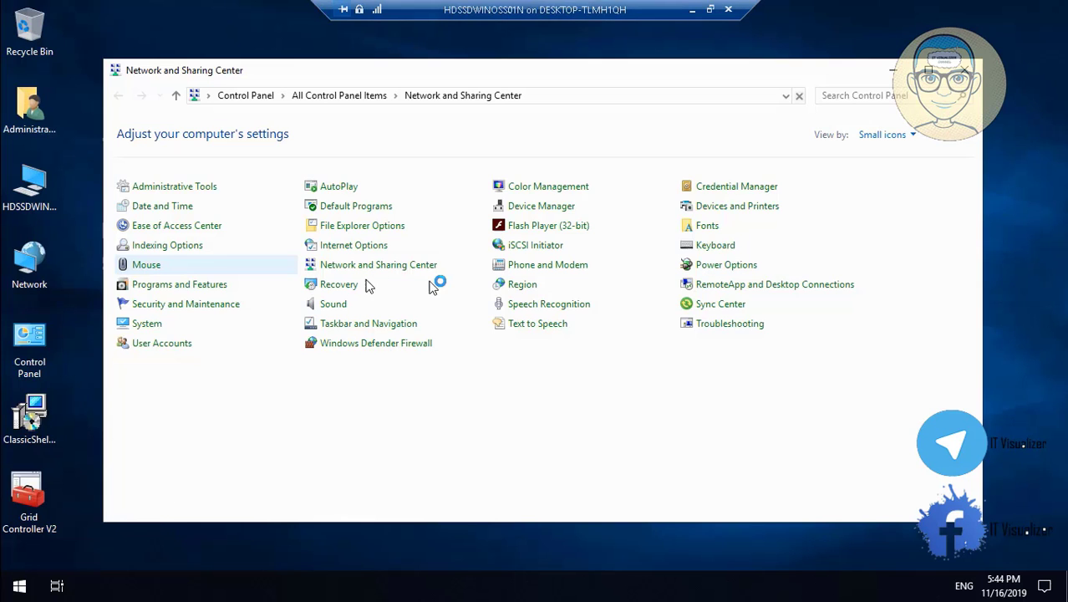
{"action": "left_click", "coordinate": [14, 570]}
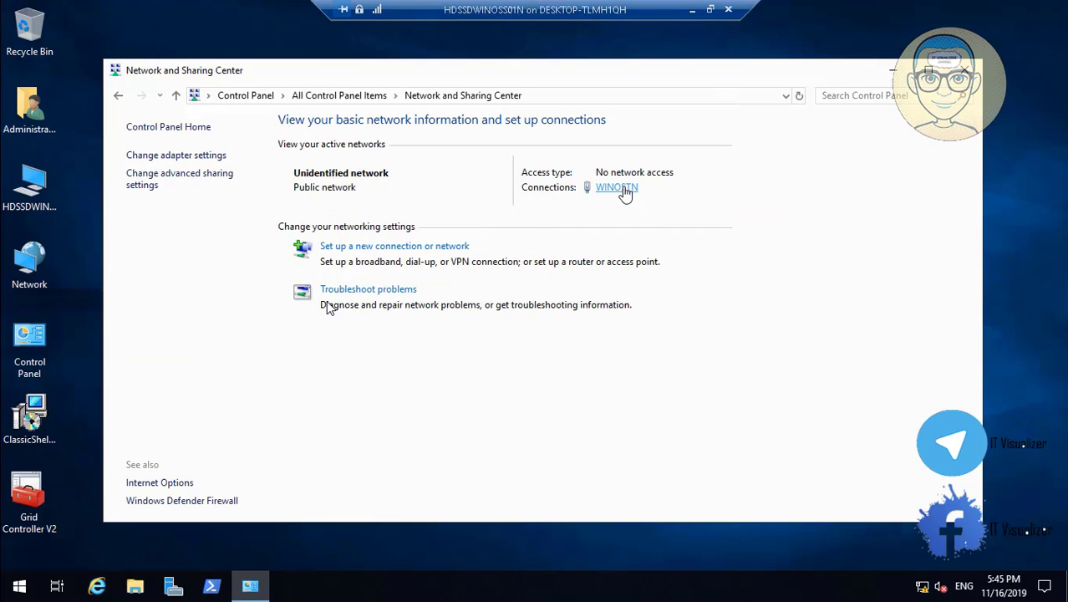
{"action": "left_click", "coordinate": [626, 190]}
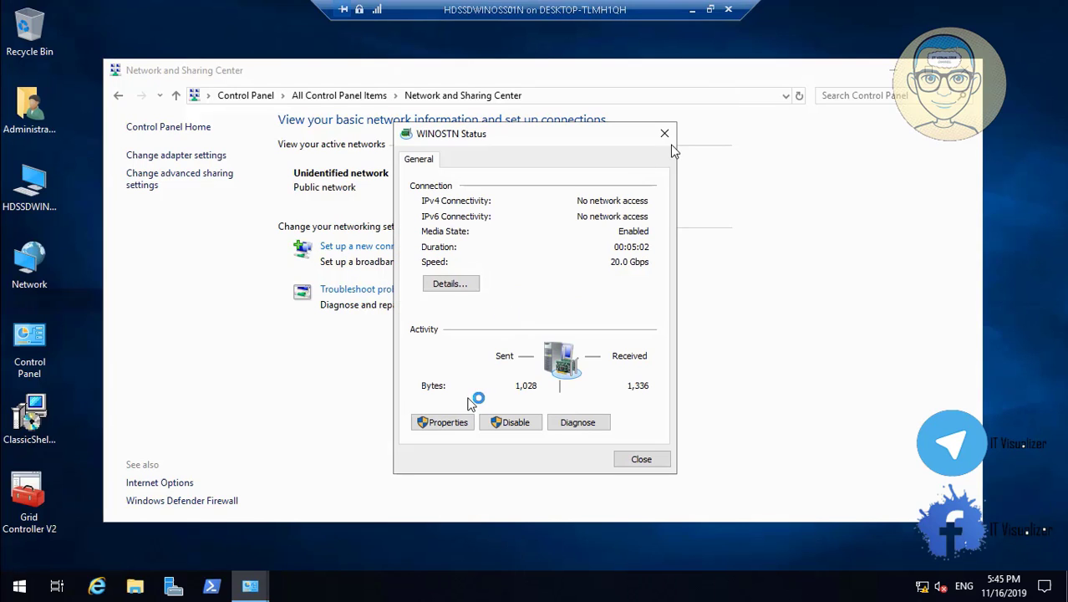
{"action": "left_click", "coordinate": [444, 423]}
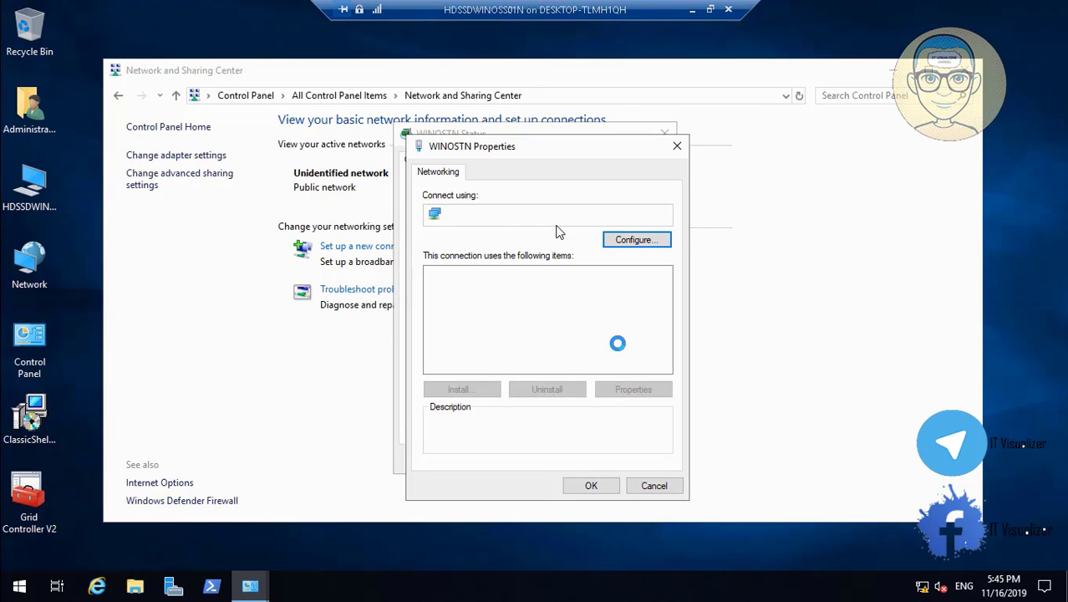
{"action": "left_click", "coordinate": [589, 340]}
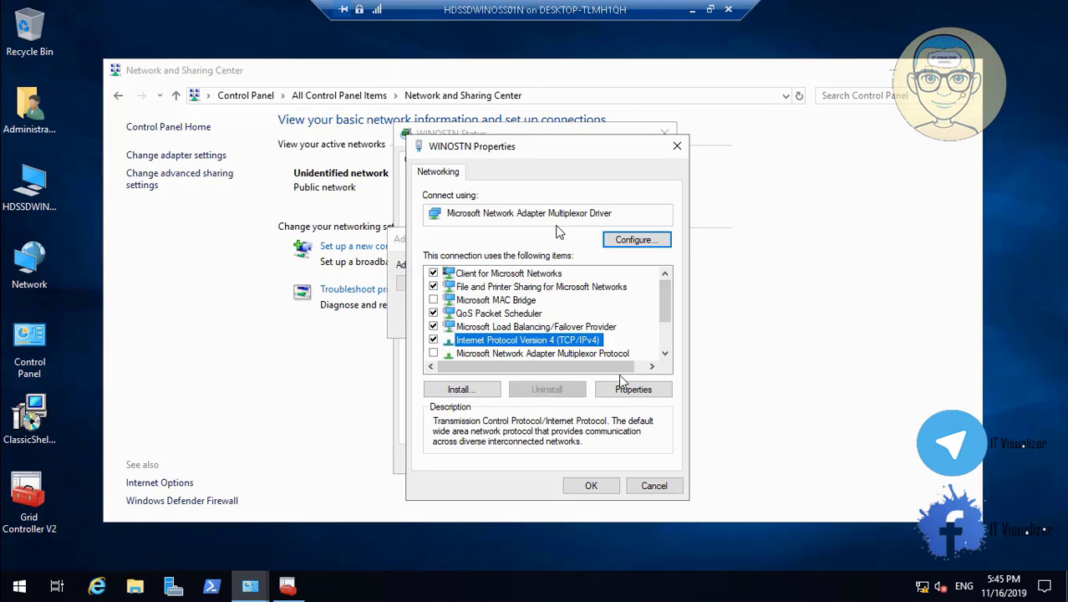
{"action": "left_click", "coordinate": [633, 389]}
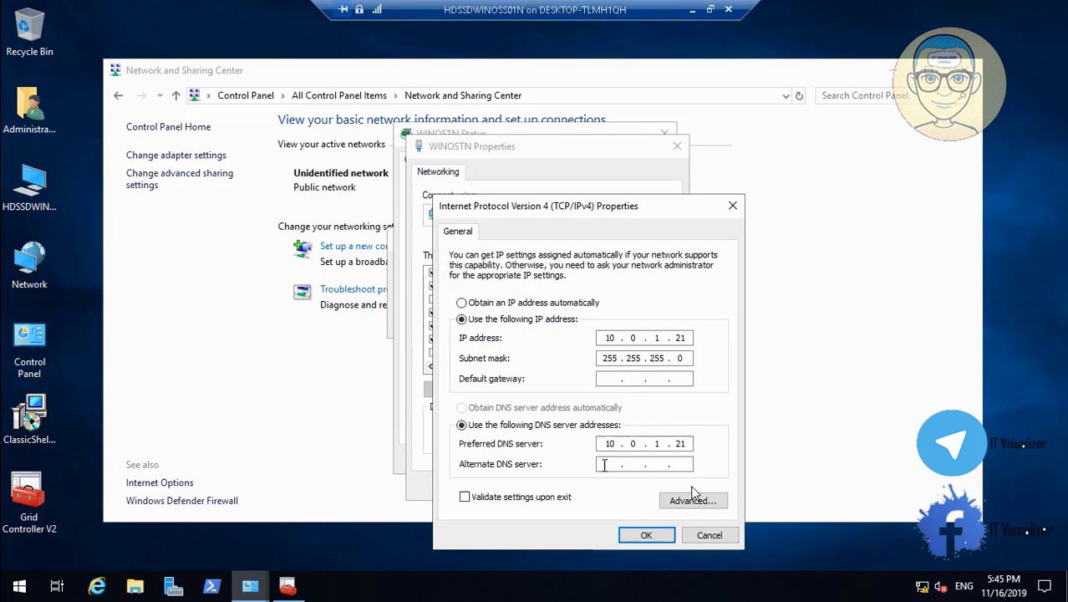
Set the alternate DNS server to 10.0.1.20, review the DNS list, and save the IPv4 settings.
{"action": "left_click", "coordinate": [605, 465]}
{"action": "type", "text": "10"}
{"action": "type", "text": ". 0 . 1 . 20"}
{"action": "left_click", "coordinate": [690, 502]}
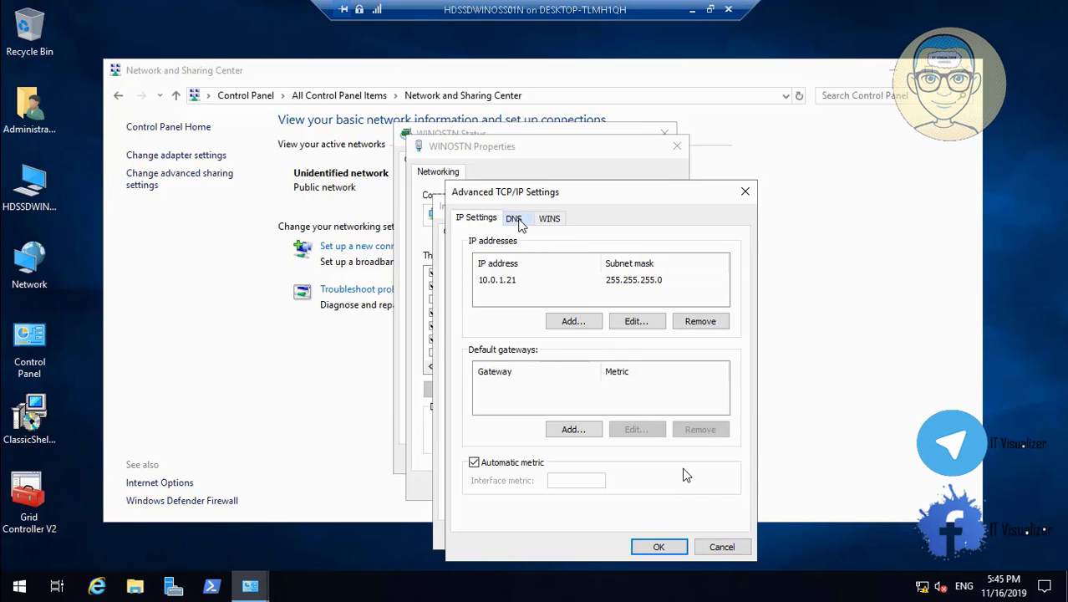
{"action": "left_click", "coordinate": [516, 220]}
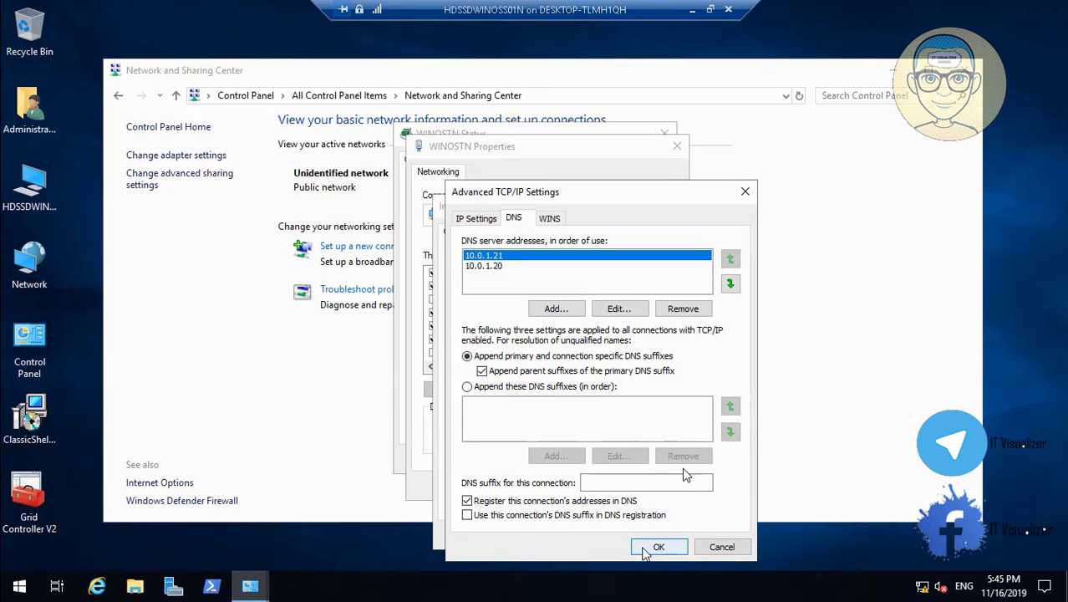
{"action": "left_click", "coordinate": [658, 548]}
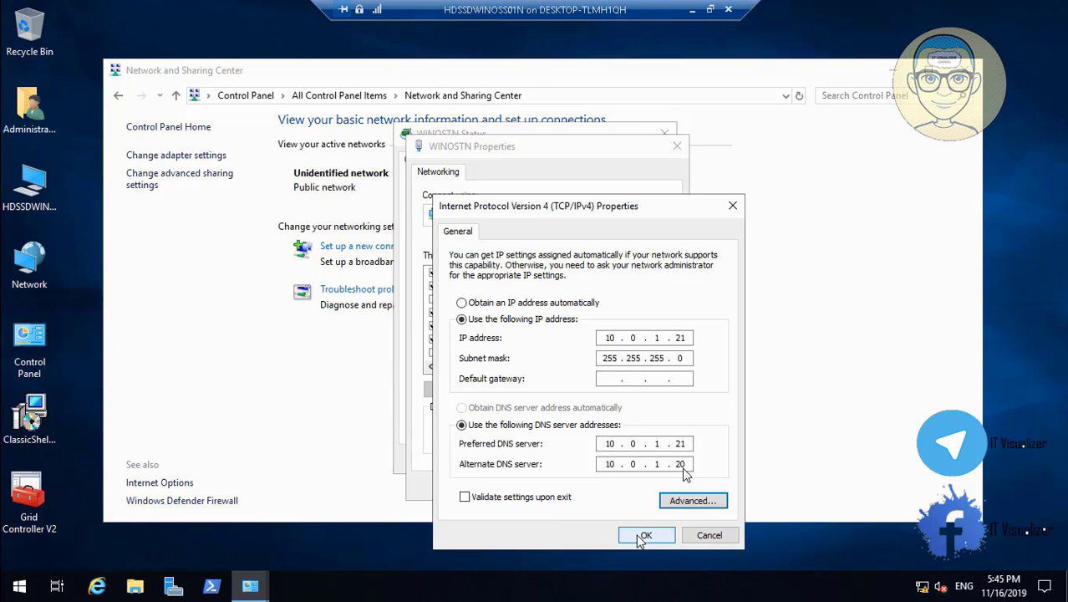
{"action": "left_click", "coordinate": [640, 539]}
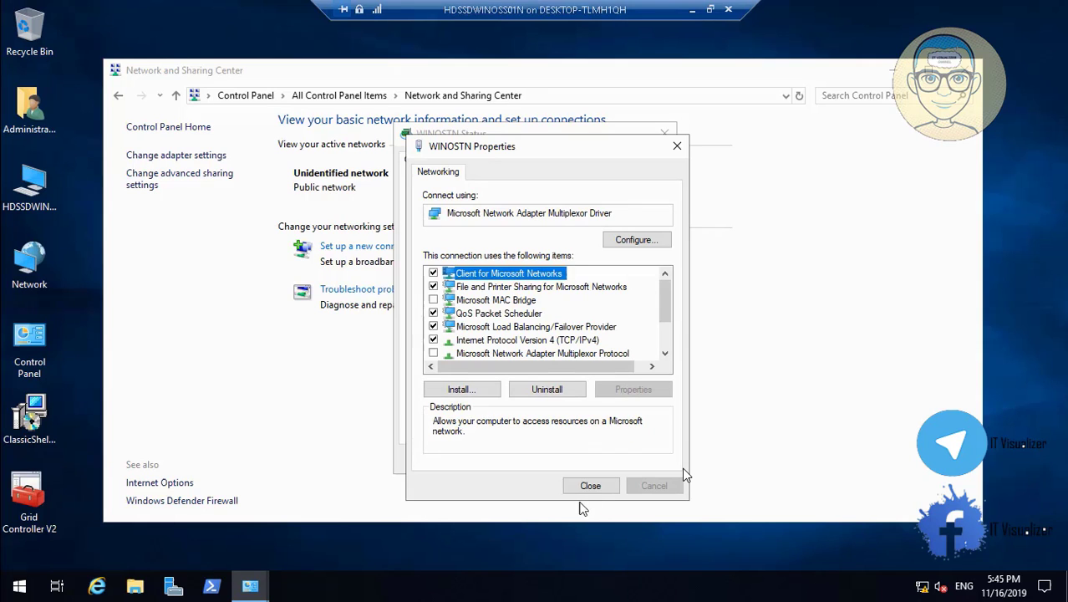
Close the adapter properties, WINOSTN status window and Network and Sharing Center.
{"action": "left_click", "coordinate": [590, 490]}
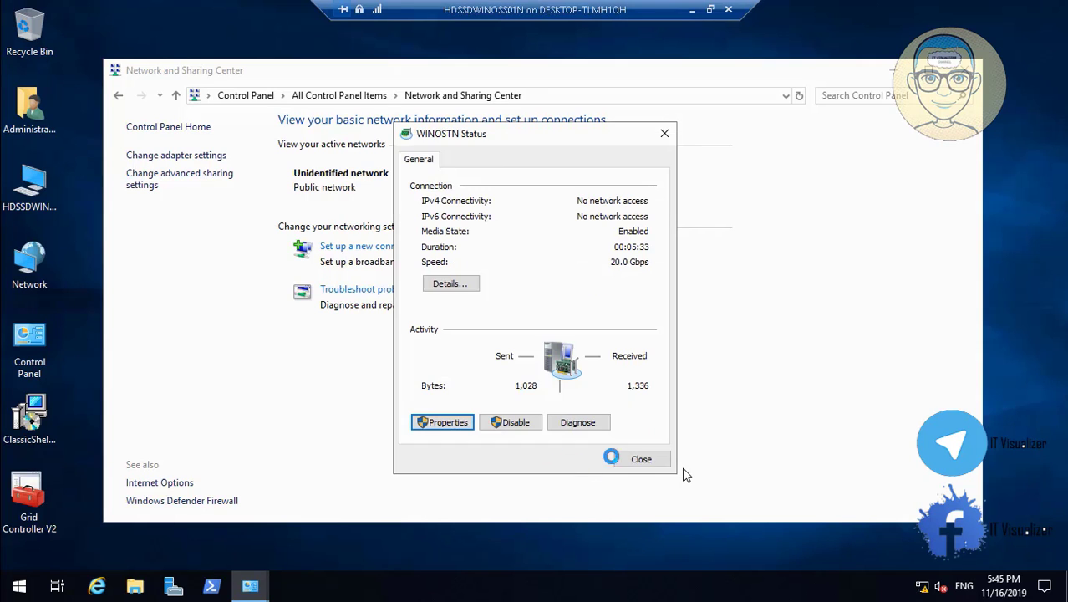
{"action": "left_click", "coordinate": [639, 459]}
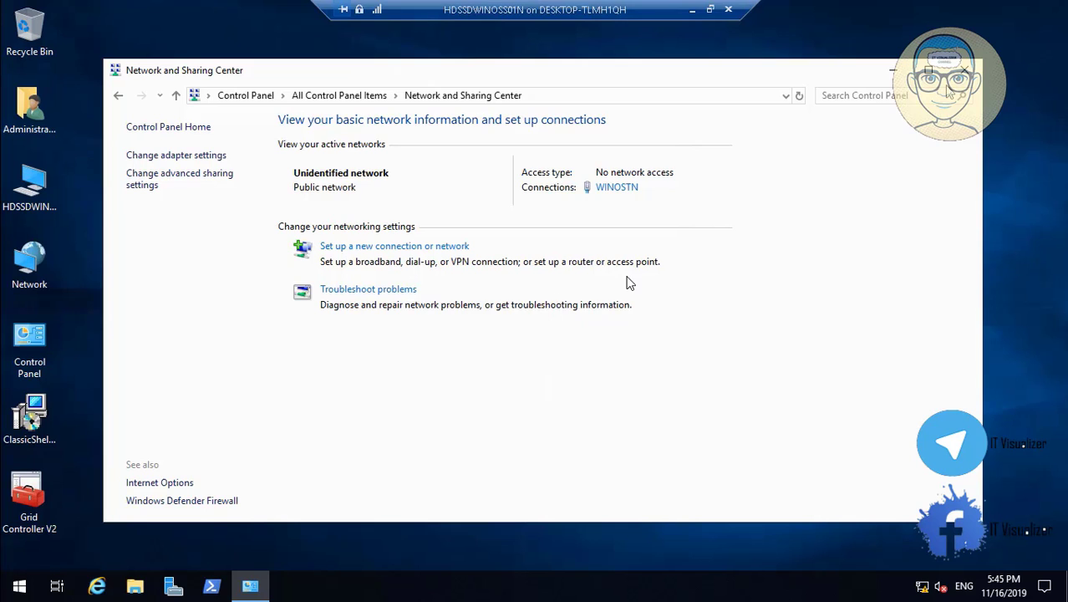
{"action": "key", "text": "alt+F4"}
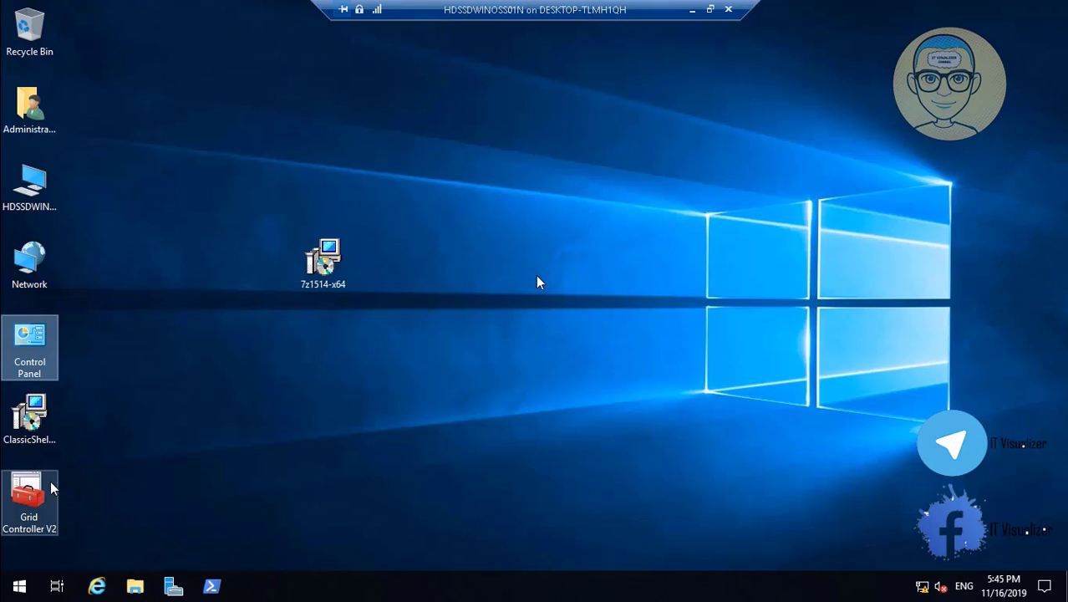
Minimize the remote session and connect to HDSSDWINOSS01 from Hyper-V Manager.
{"action": "left_click", "coordinate": [690, 10]}
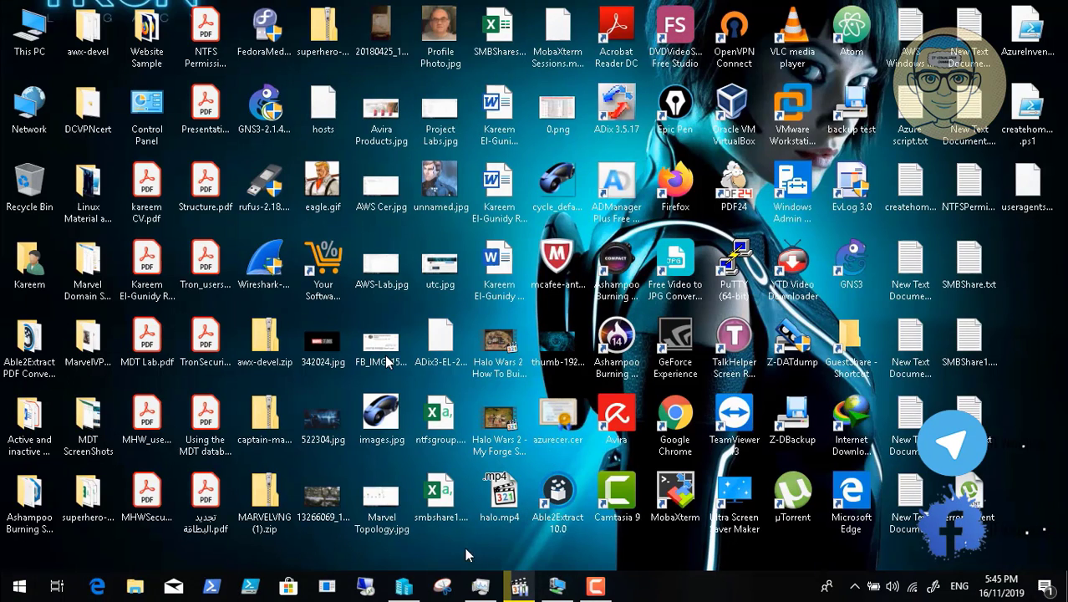
{"action": "left_click", "coordinate": [403, 588]}
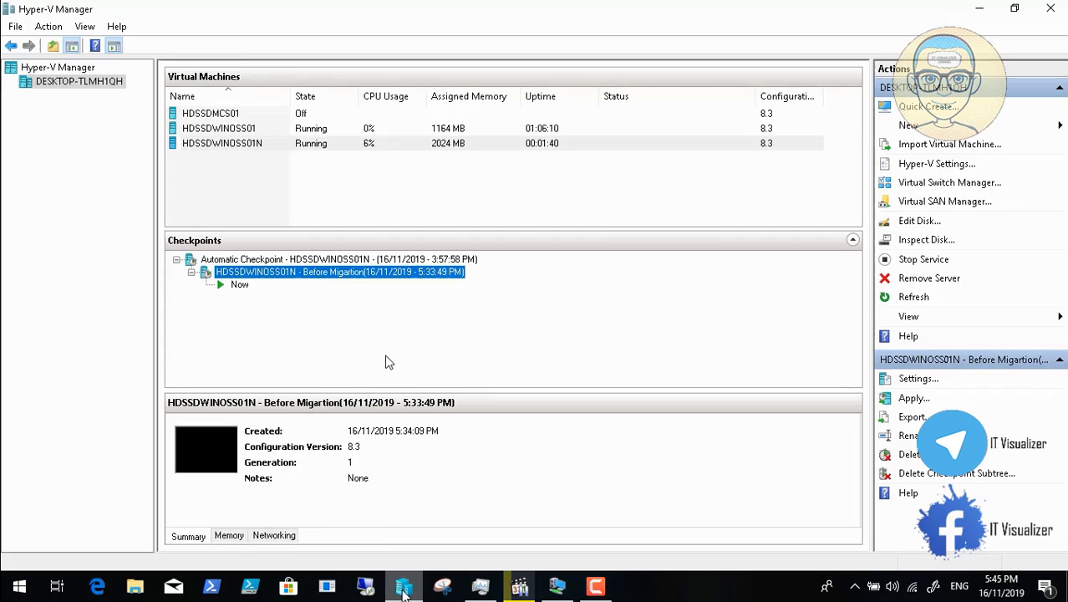
{"action": "left_click", "coordinate": [230, 129]}
{"action": "right_click", "coordinate": [228, 130]}
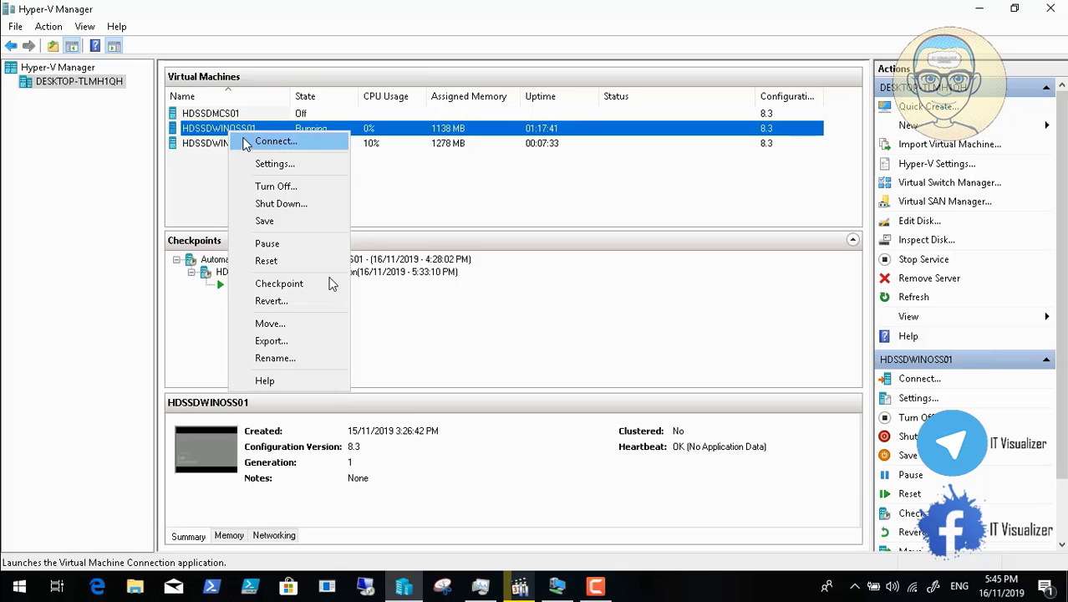
{"action": "left_click", "coordinate": [275, 141]}
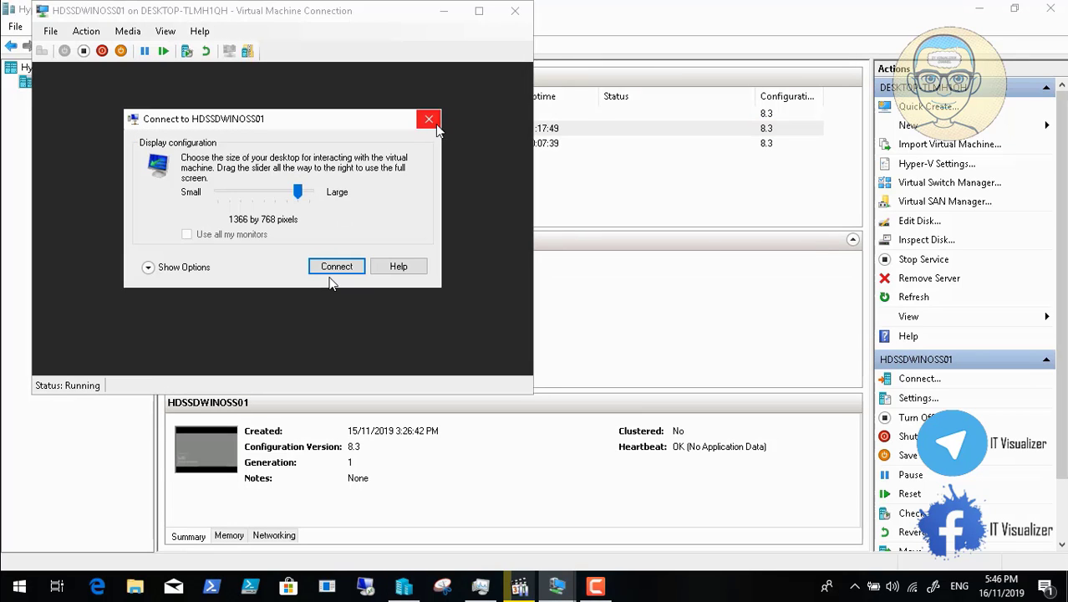
Connect at 1366 by 768, send Ctrl+Alt+Delete, and show the VM in full screen.
{"action": "left_click", "coordinate": [333, 271]}
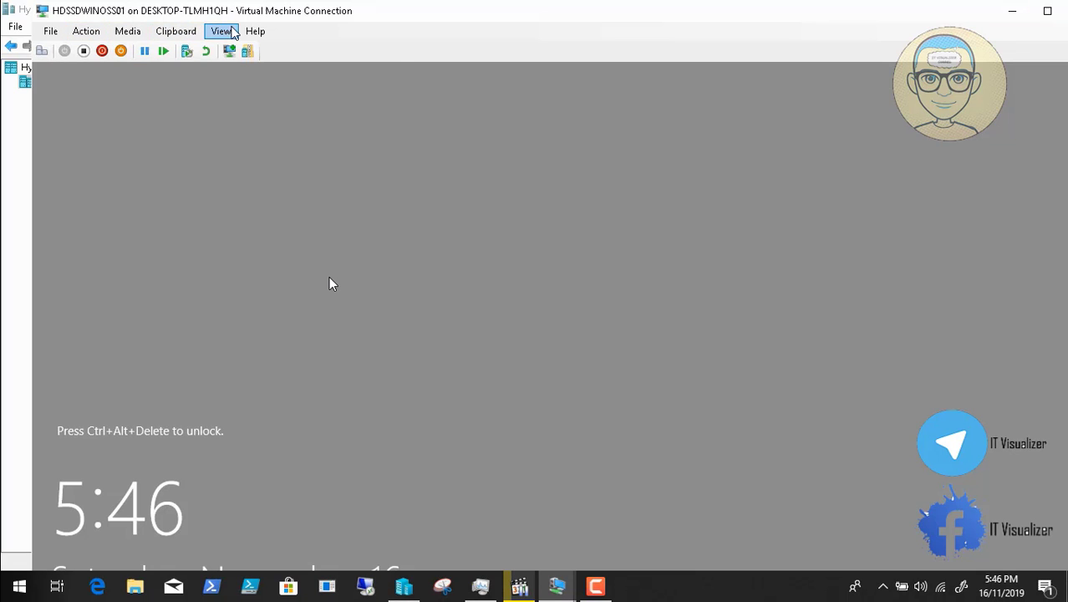
{"action": "left_click", "coordinate": [222, 32]}
{"action": "left_click", "coordinate": [248, 50]}
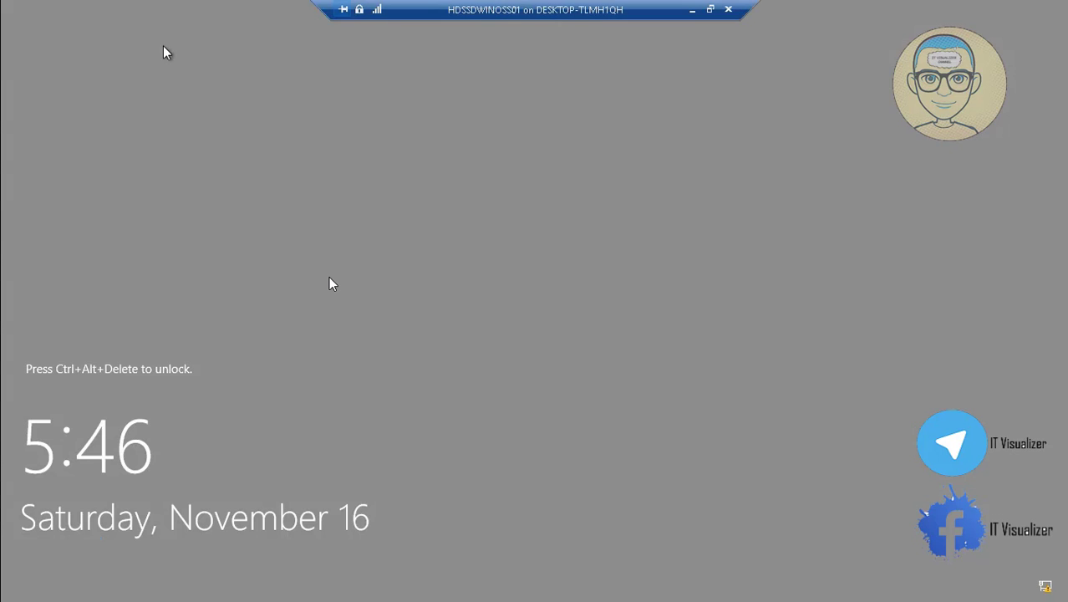
{"action": "left_click", "coordinate": [710, 9]}
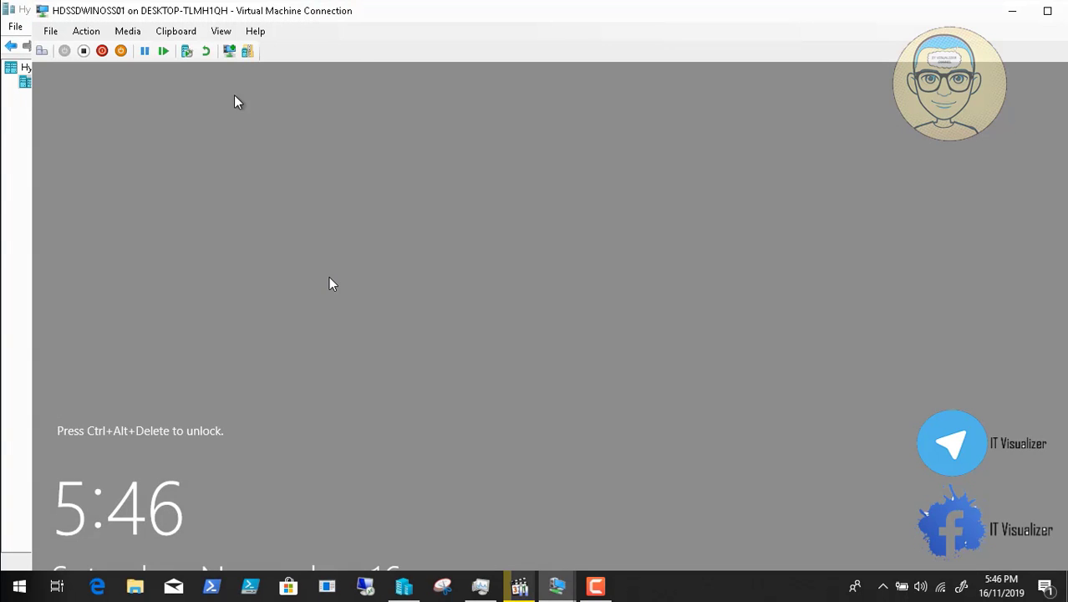
{"action": "left_click", "coordinate": [41, 51]}
{"action": "left_click", "coordinate": [221, 32]}
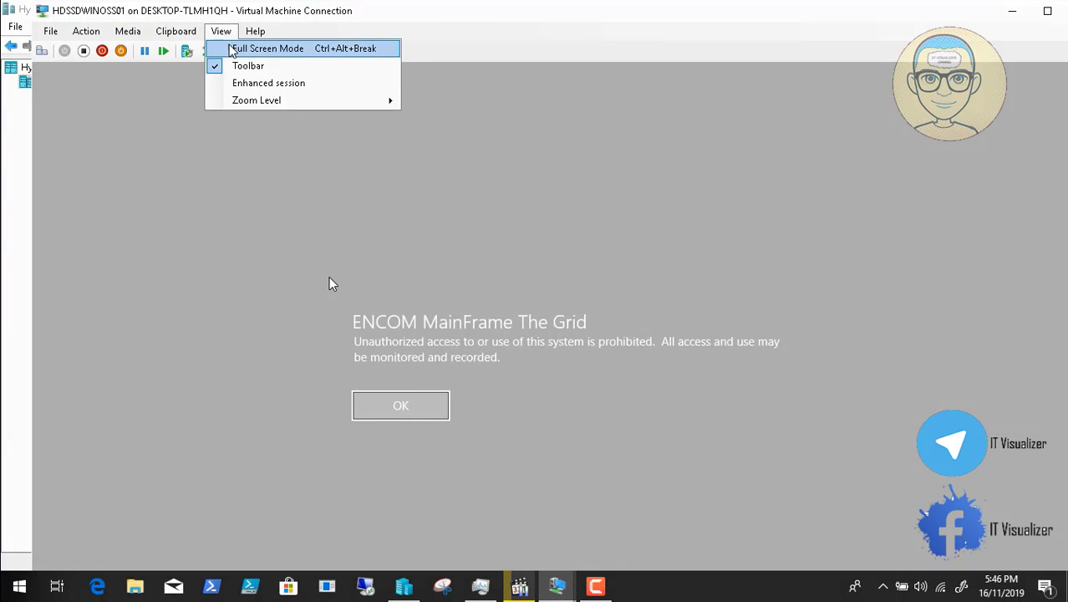
{"action": "left_click", "coordinate": [238, 48]}
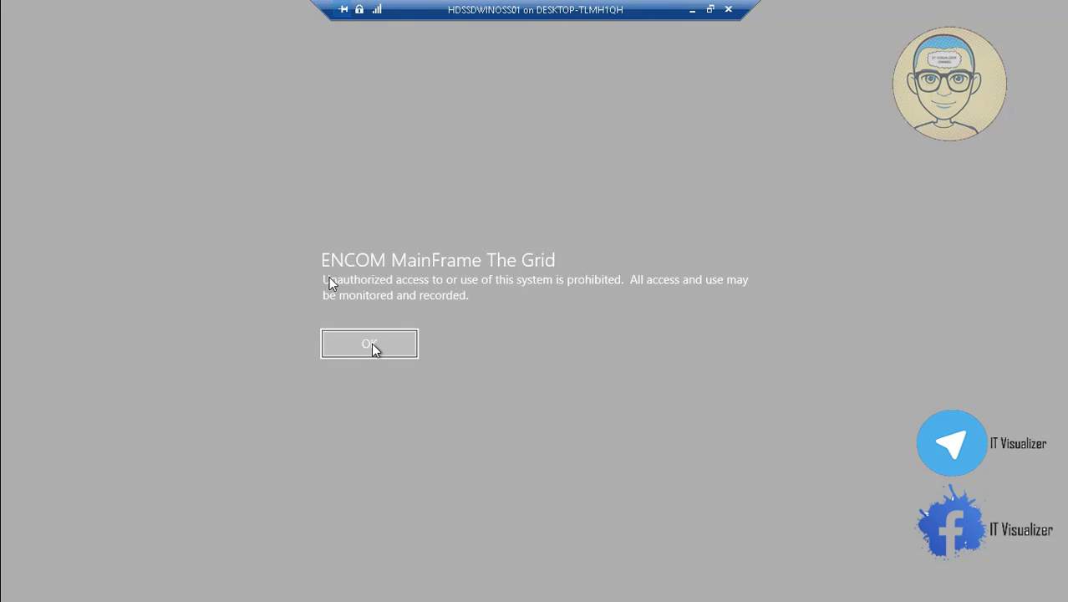
Accept the logon banner, sign in with the domain user's credentials, then minimize the session.
{"action": "left_click", "coordinate": [372, 344]}
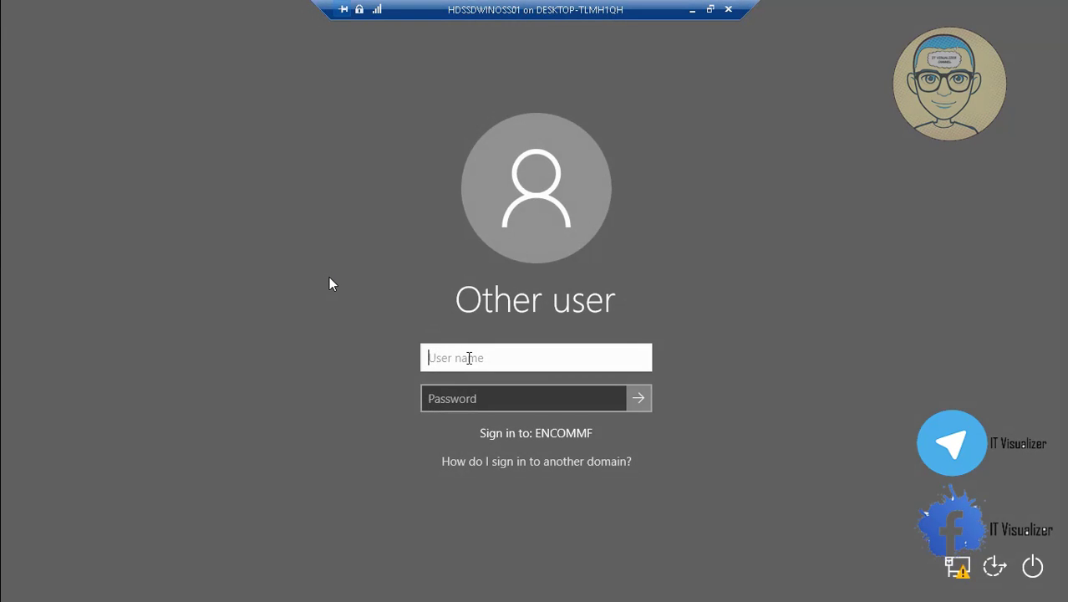
{"action": "type", "text": "krao"}
{"action": "key", "text": "Tab"}
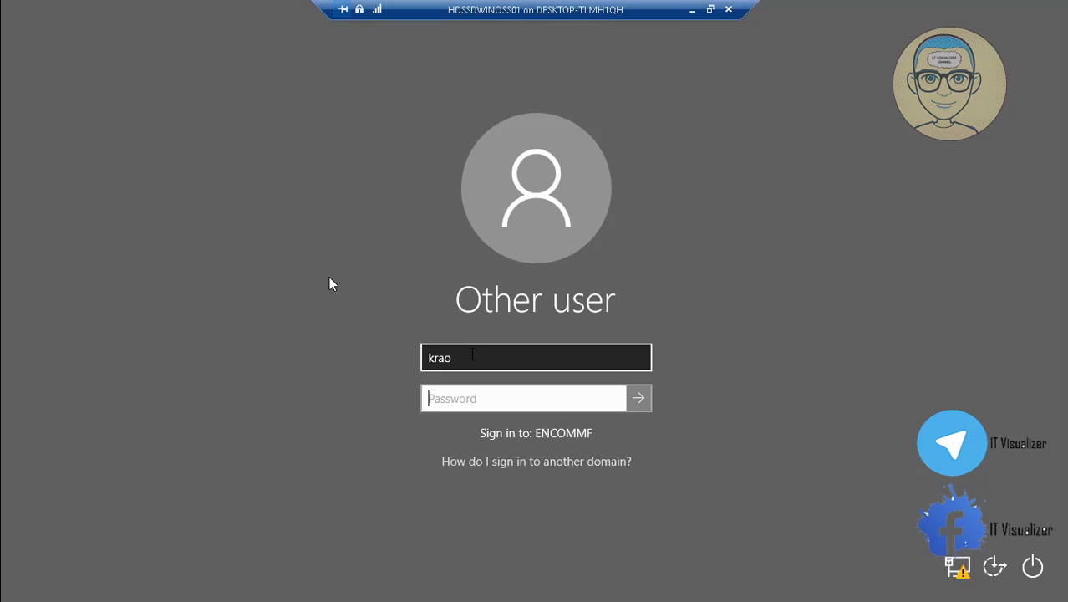
{"action": "type", "text": "**********"}
{"action": "key", "text": "Return"}
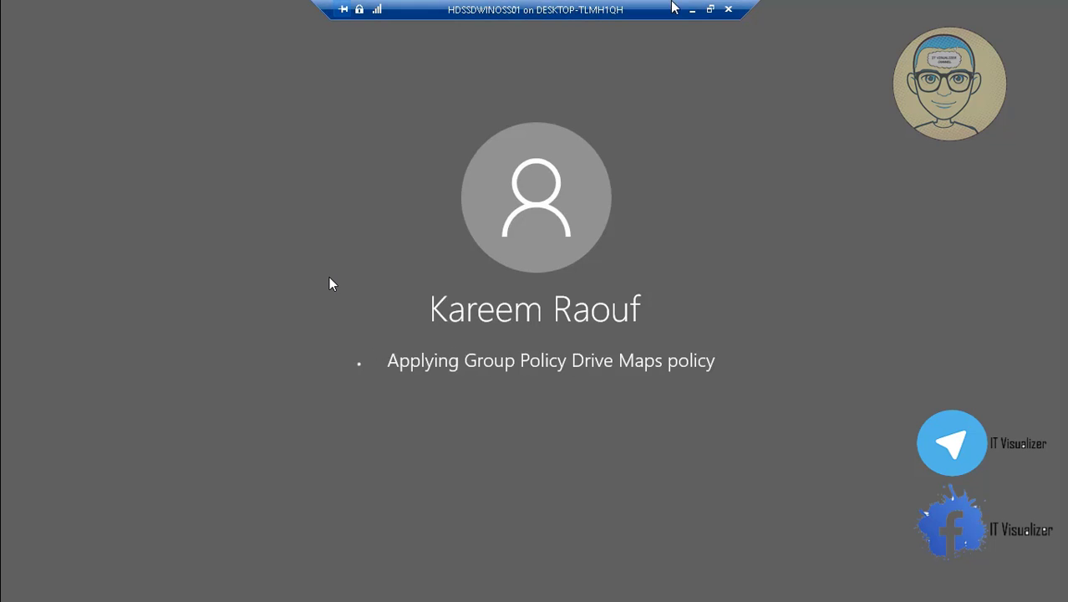
{"action": "left_click", "coordinate": [692, 8]}
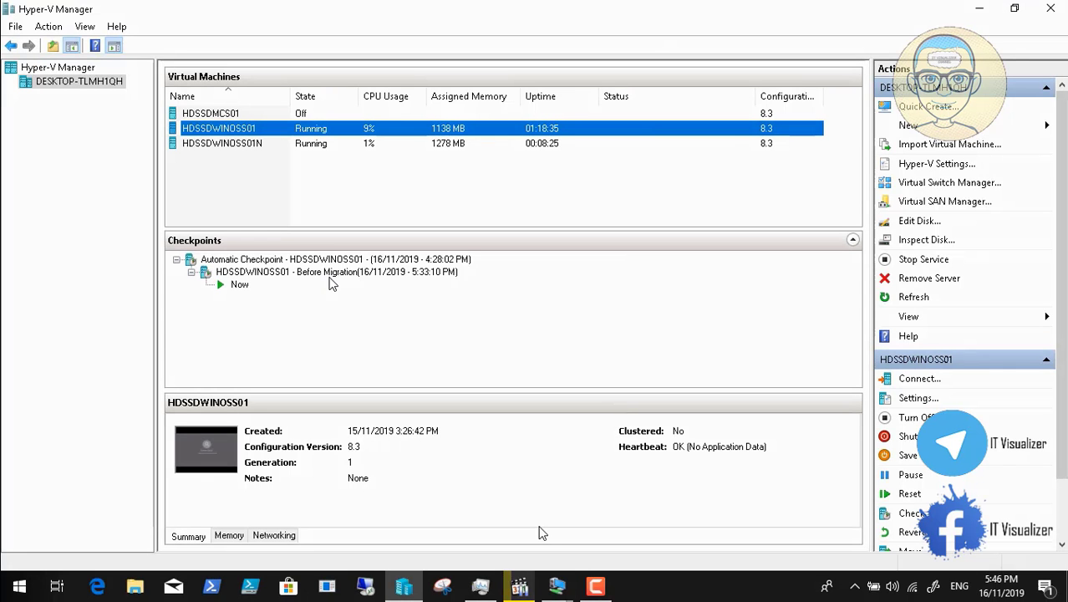
Switch to the HDSSDWINOSS01N session and open ENCOMMFV2.LOCAL > GRID > Users.
{"action": "left_click", "coordinate": [557, 585]}
{"action": "left_click", "coordinate": [615, 536]}
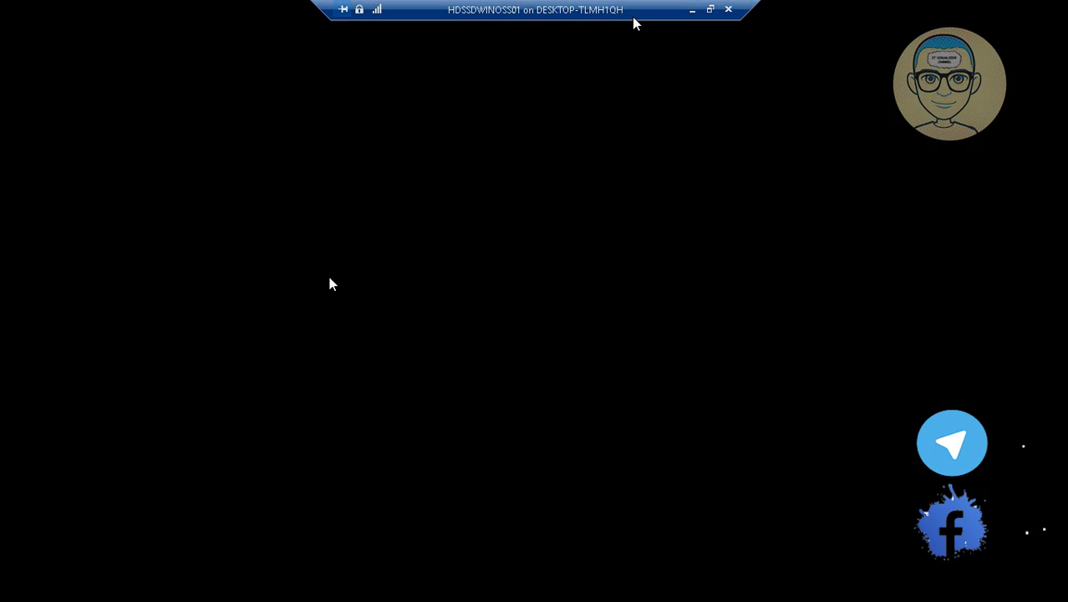
{"action": "left_click", "coordinate": [693, 9]}
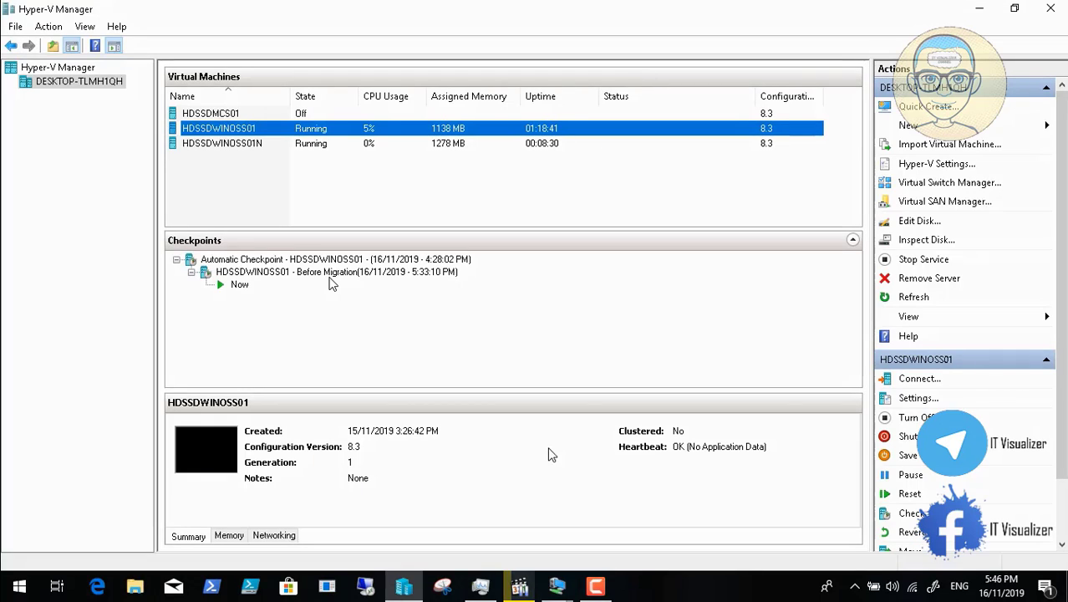
{"action": "left_click", "coordinate": [556, 586]}
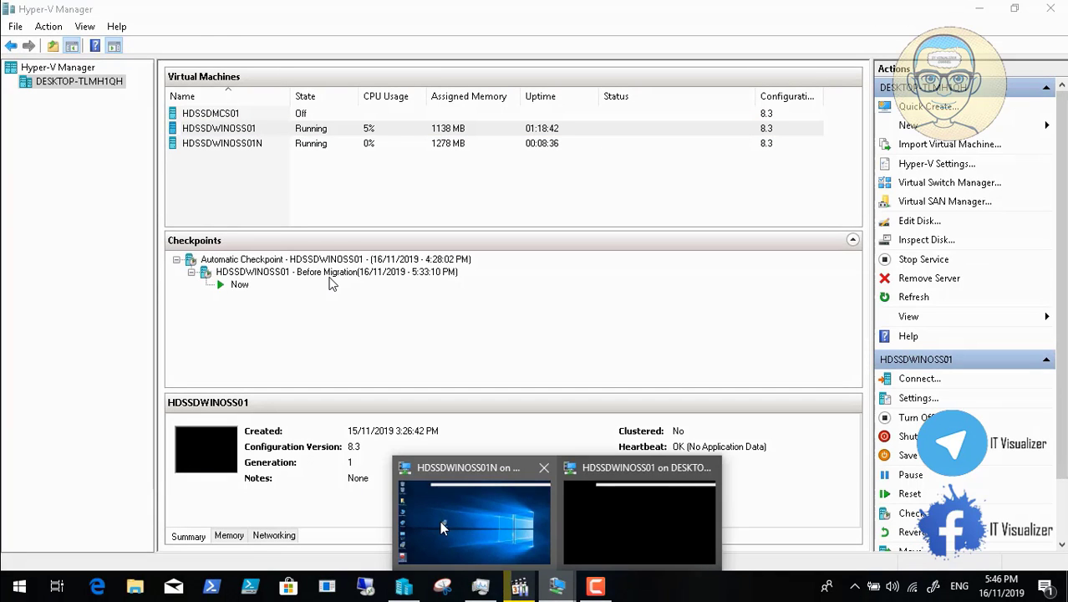
{"action": "left_click", "coordinate": [440, 521]}
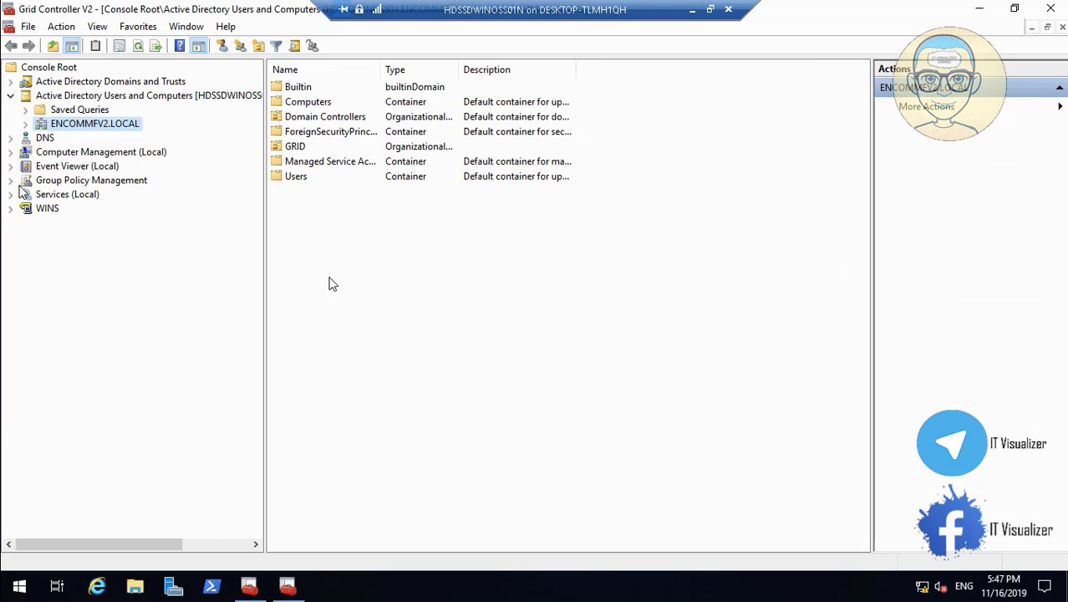
{"action": "left_click", "coordinate": [26, 124]}
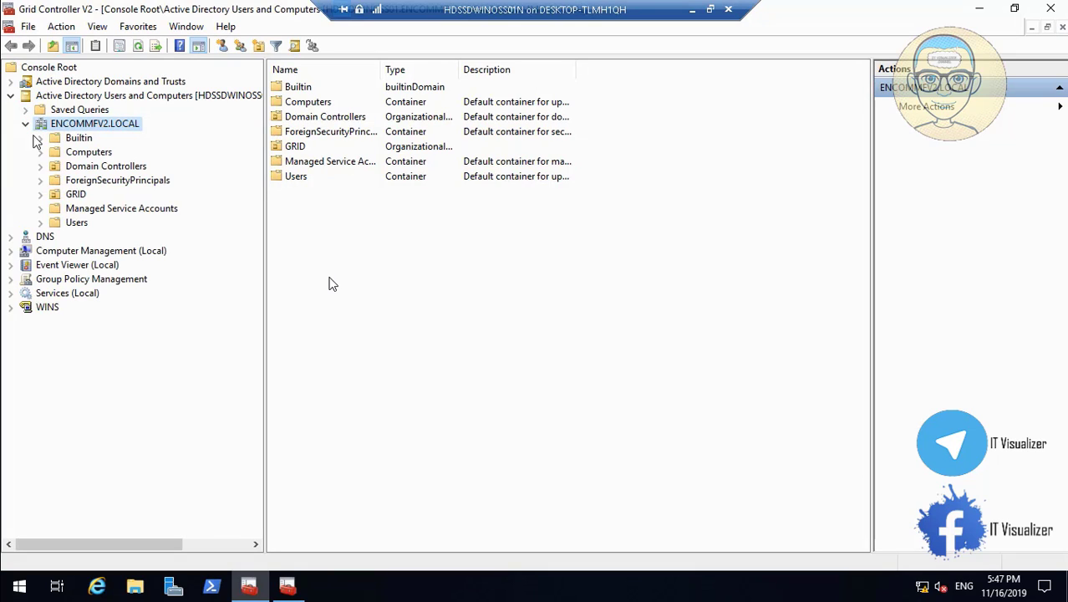
{"action": "left_click", "coordinate": [40, 193]}
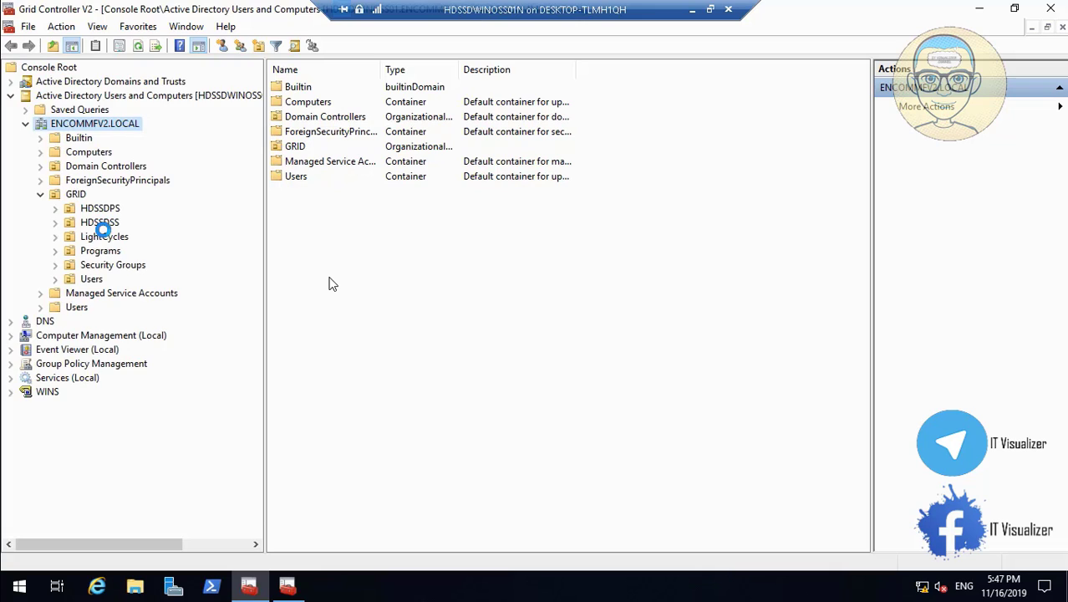
{"action": "left_click", "coordinate": [94, 280]}
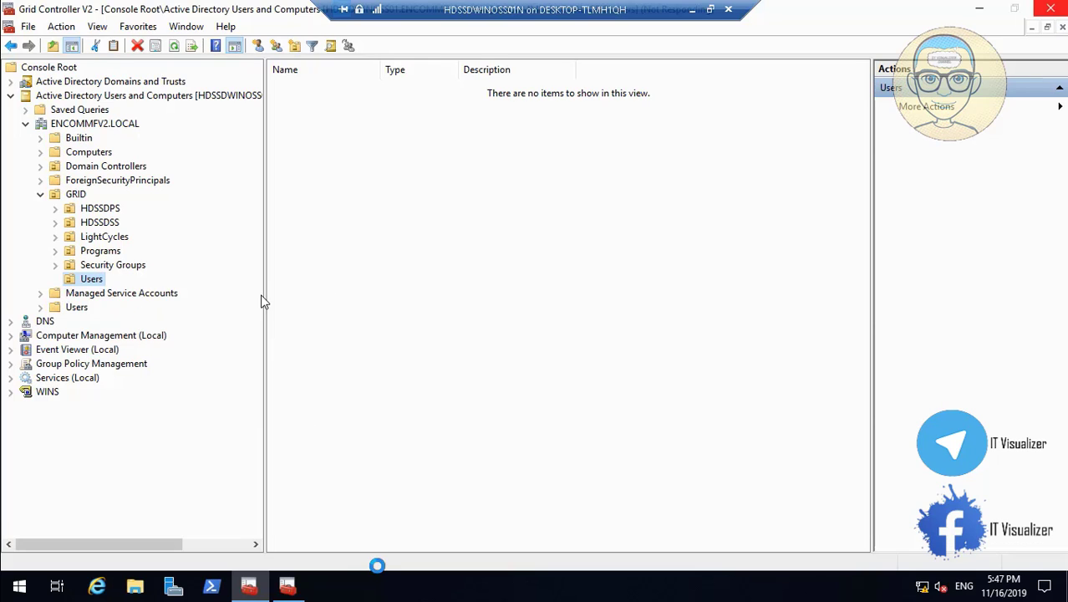
Close the duplicate console without saving its settings.
{"action": "left_click", "coordinate": [286, 587]}
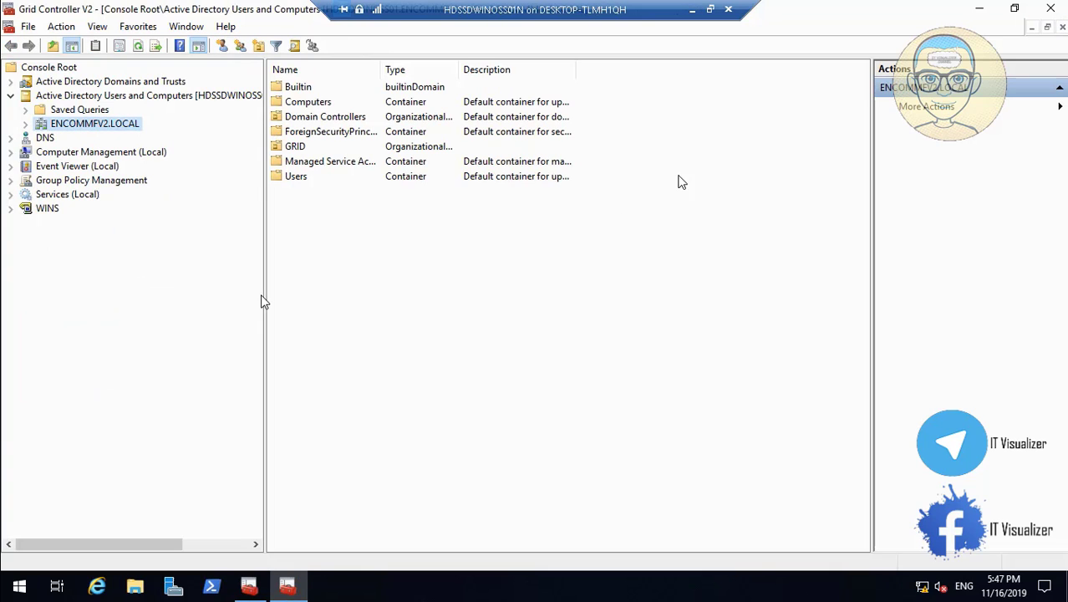
{"action": "left_click", "coordinate": [1051, 10]}
{"action": "left_click", "coordinate": [554, 326]}
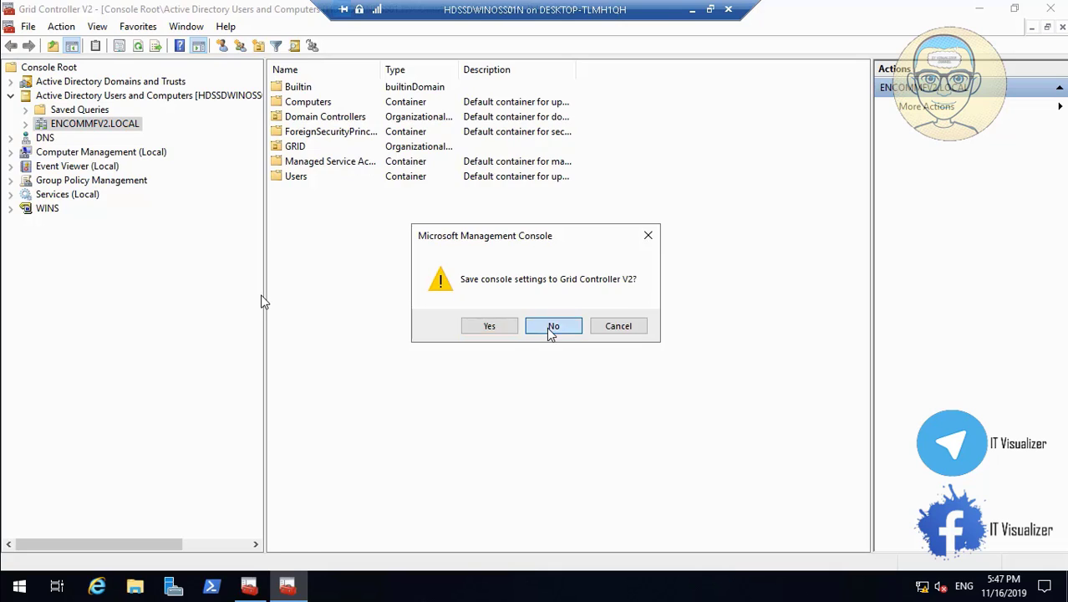
Start a new user in GRID Users and fill in the name and user logon name.
{"action": "mouse_move", "coordinate": [180, 347]}
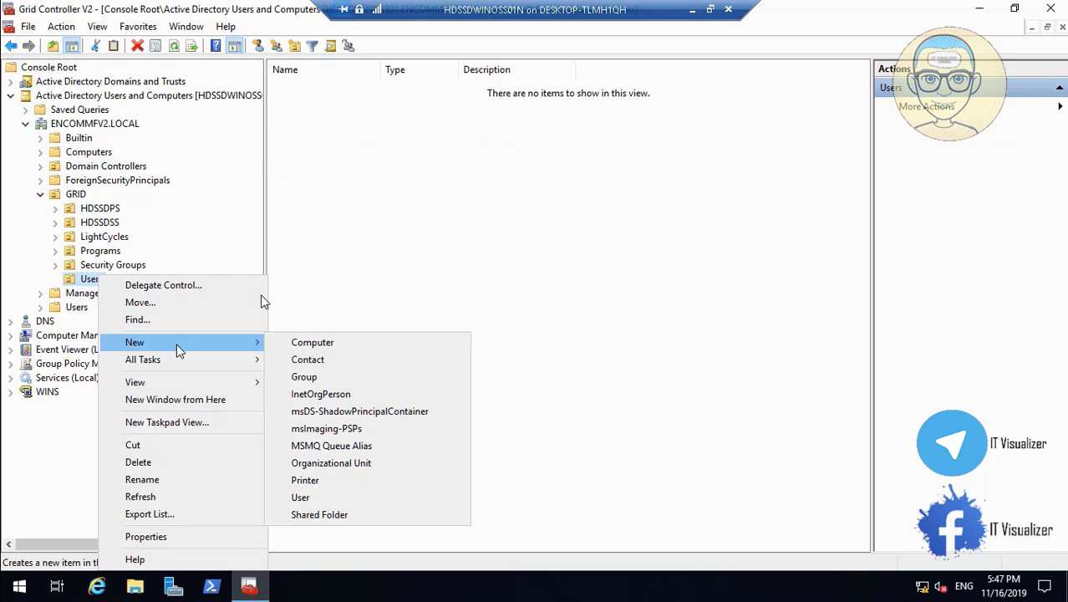
{"action": "left_click", "coordinate": [368, 499]}
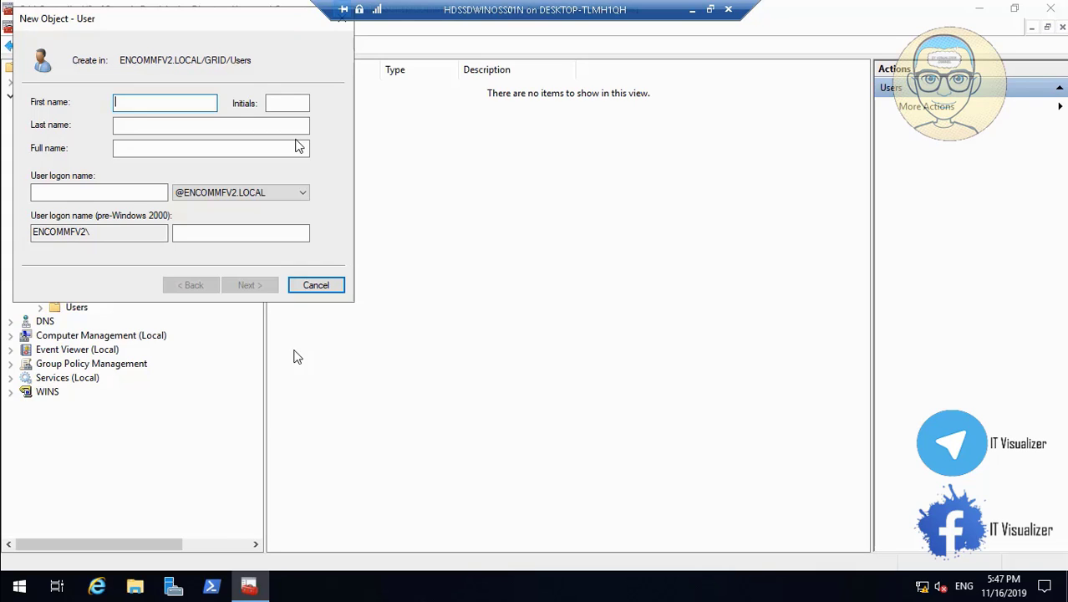
{"action": "mouse_move", "coordinate": [4, 559]}
{"action": "left_click", "coordinate": [12, 569]}
{"action": "key", "text": "Tab"}
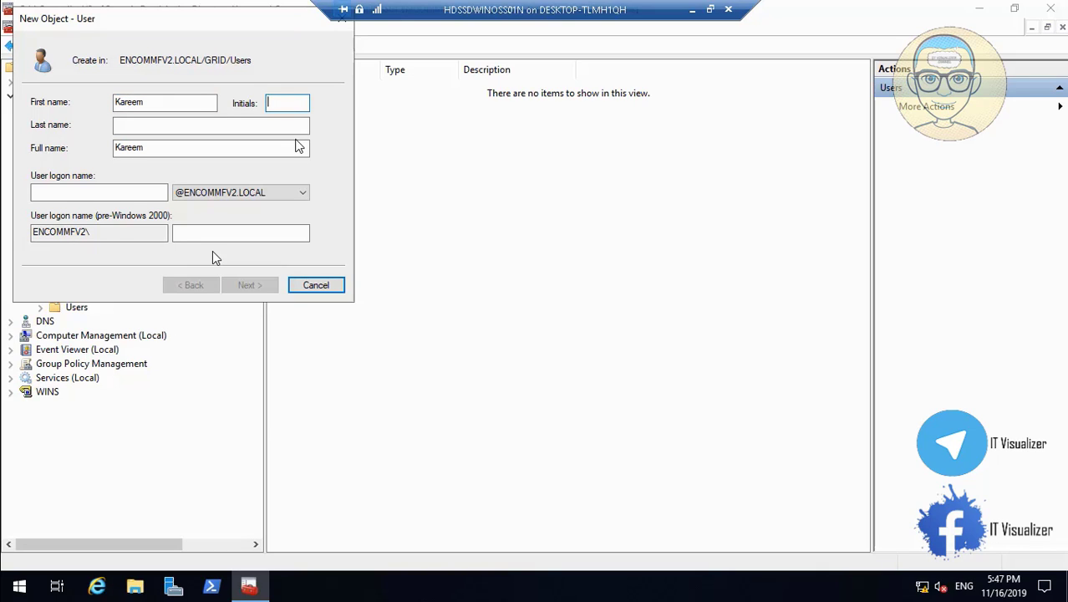
{"action": "left_click", "coordinate": [224, 127]}
{"action": "type", "text": "Raouf"}
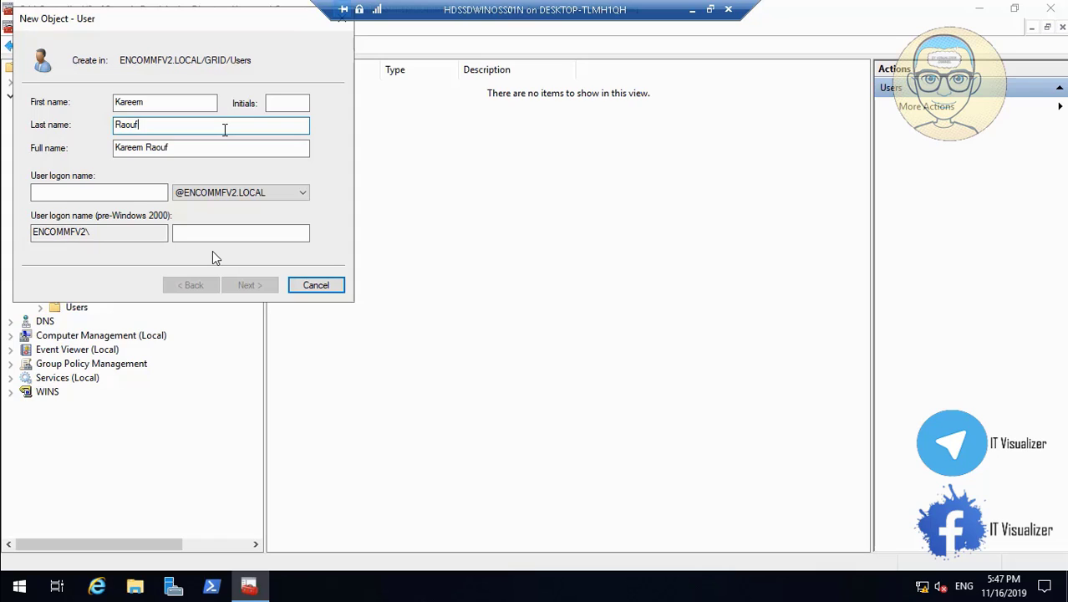
{"action": "left_click", "coordinate": [138, 191]}
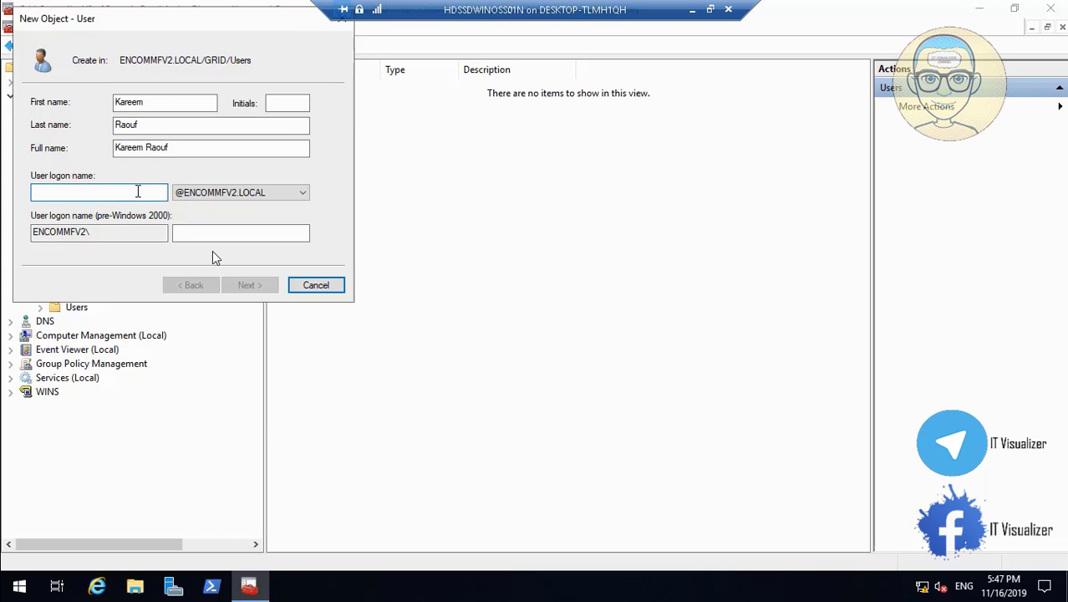
{"action": "type", "text": "kr"}
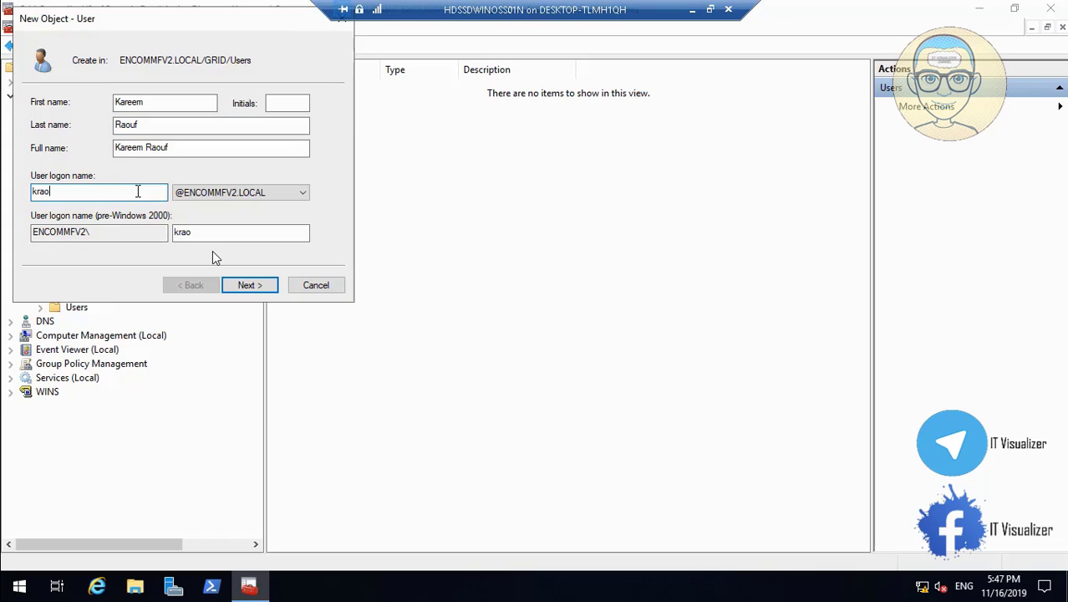
{"action": "type", "text": "ao"}
Set and confirm the password, without requiring a change at next logon, and create the account.
{"action": "left_click", "coordinate": [262, 284]}
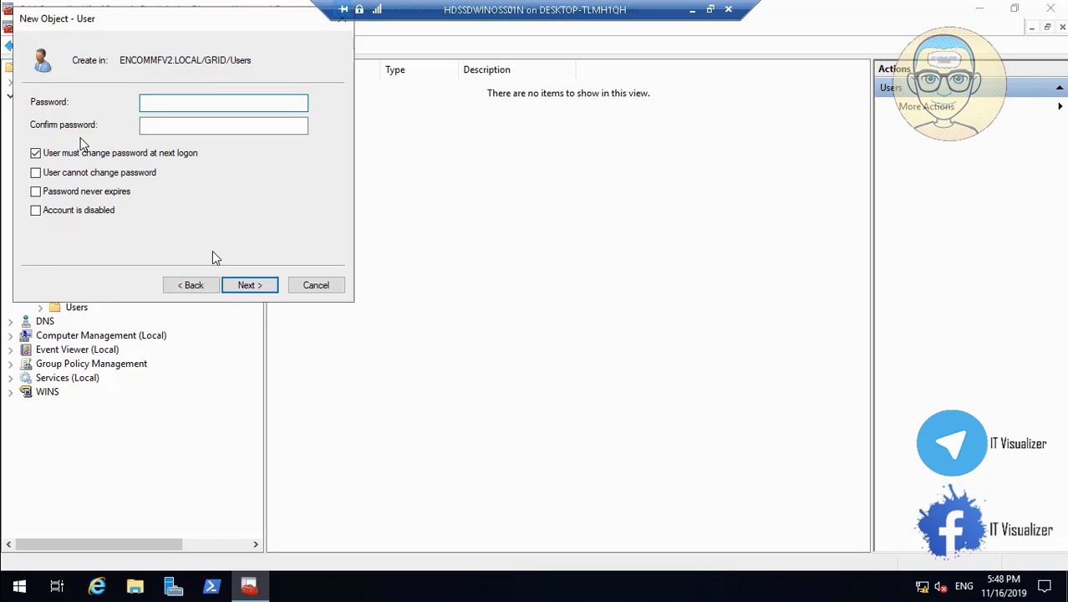
{"action": "left_click", "coordinate": [62, 156]}
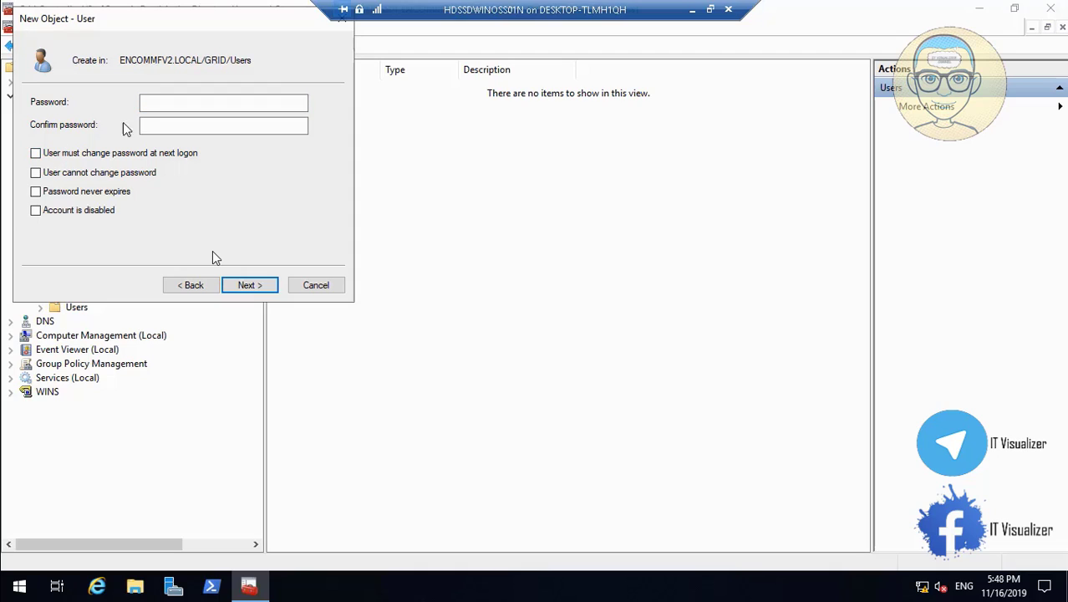
{"action": "left_click", "coordinate": [152, 106]}
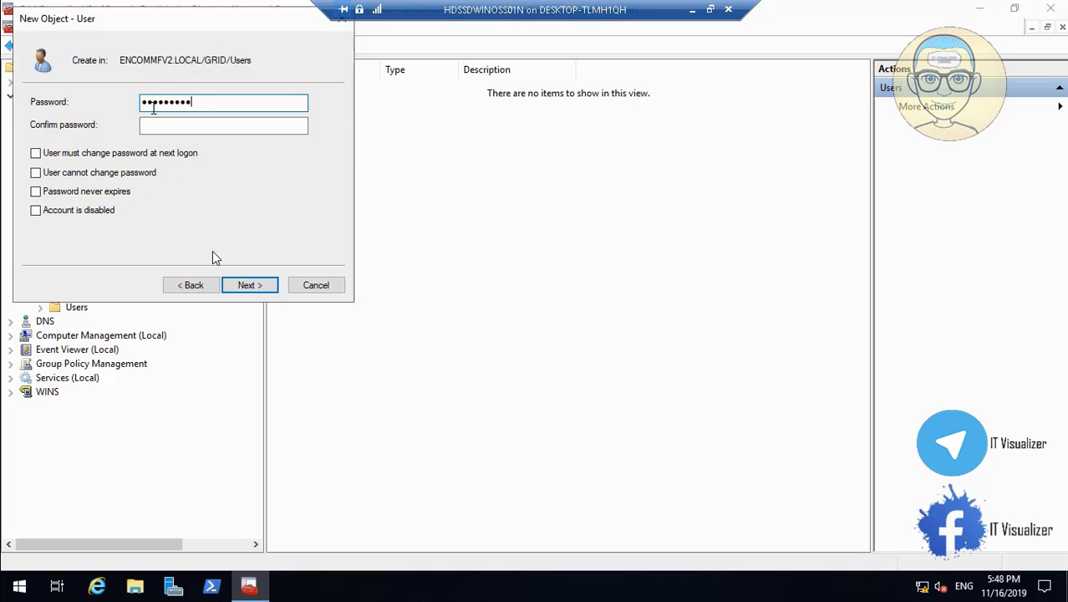
{"action": "key", "text": "Tab"}
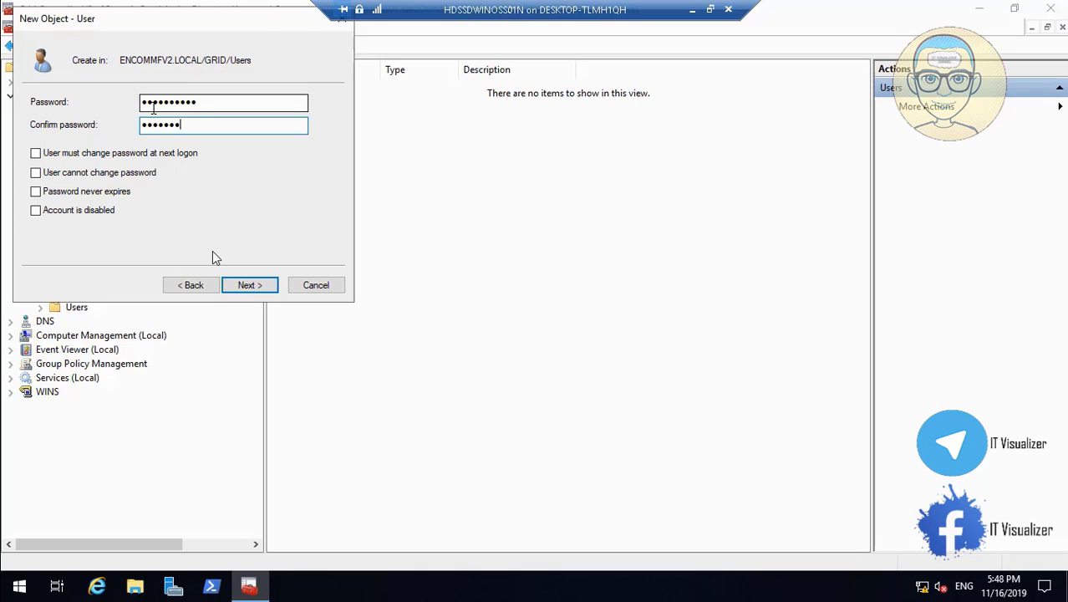
{"action": "left_click", "coordinate": [256, 292]}
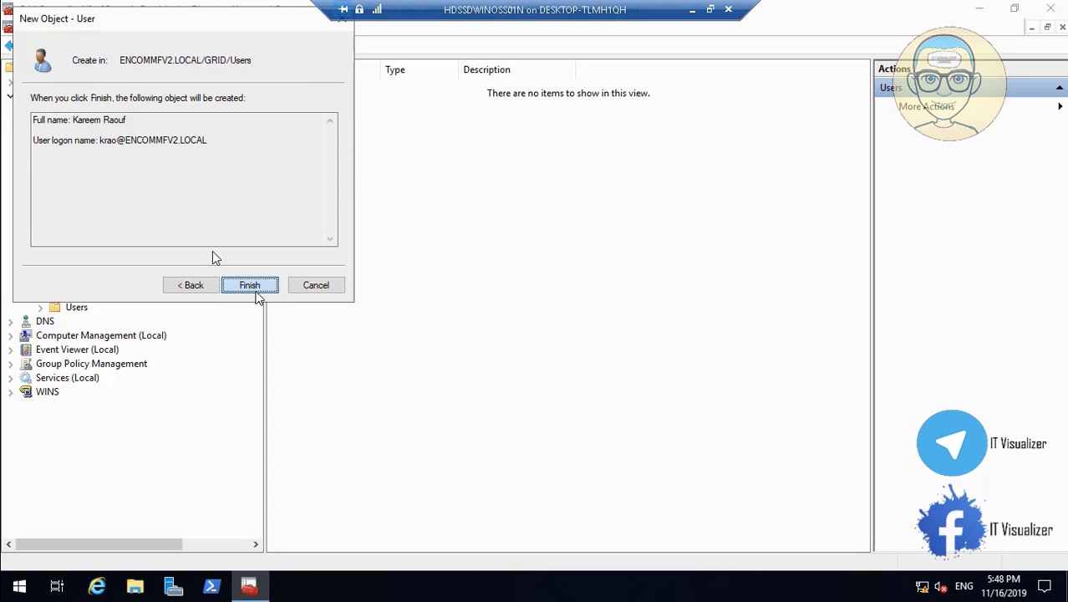
{"action": "left_click", "coordinate": [256, 292]}
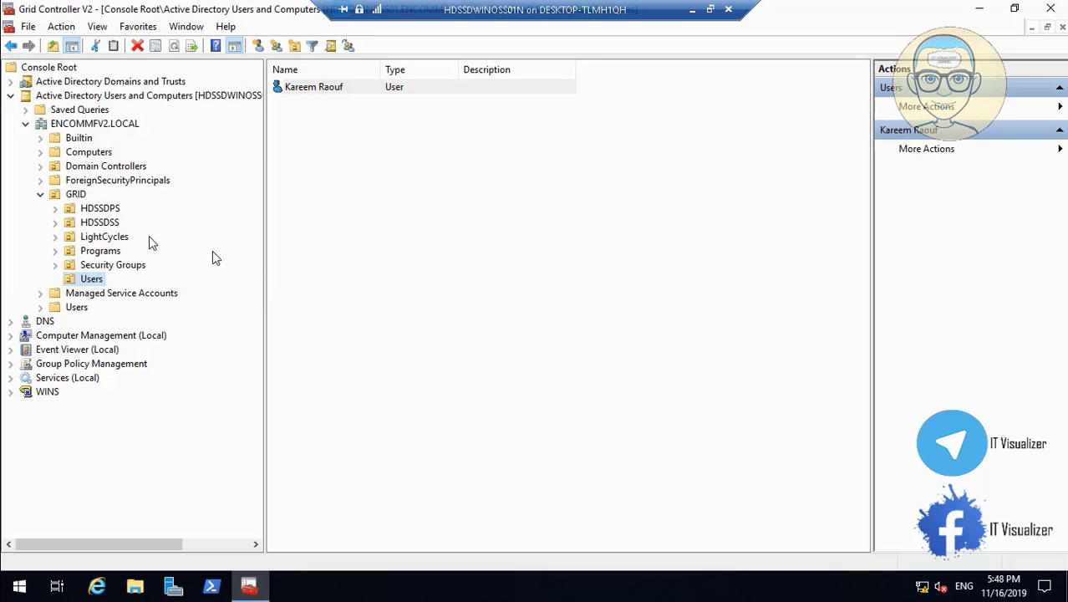
Add the new user as a member of Domain Admins in the domain's Users container and apply.
{"action": "left_click", "coordinate": [76, 309]}
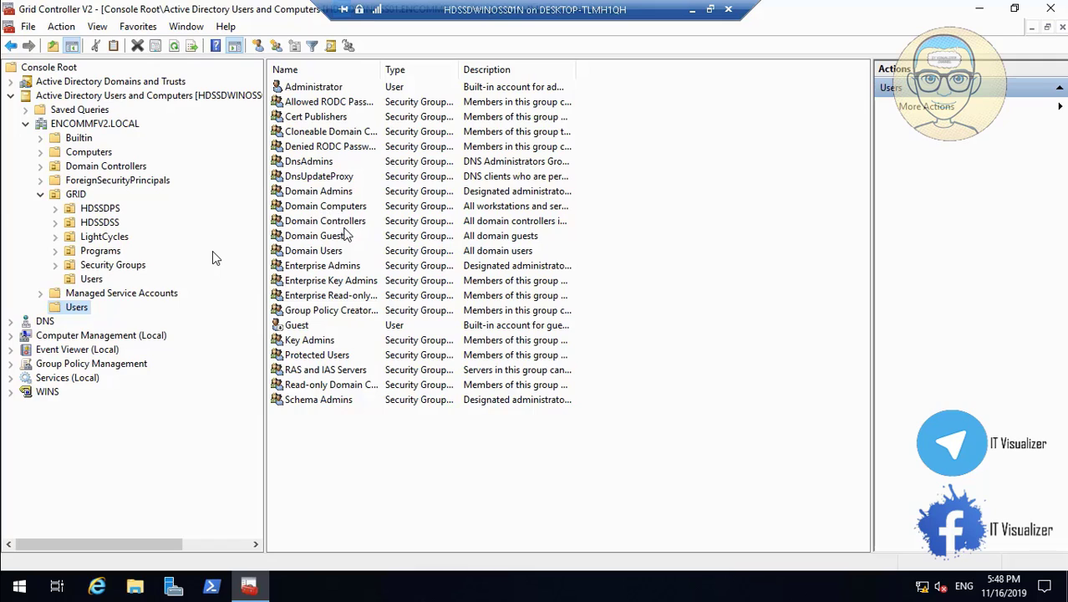
{"action": "left_click", "coordinate": [346, 192]}
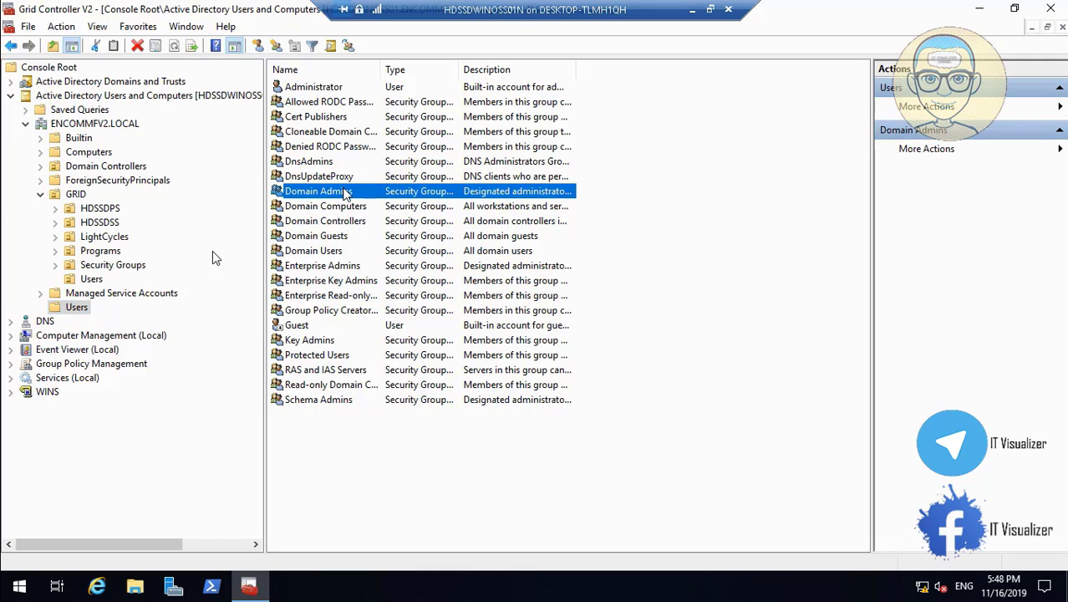
{"action": "double_click", "coordinate": [345, 191]}
{"action": "left_click", "coordinate": [446, 144]}
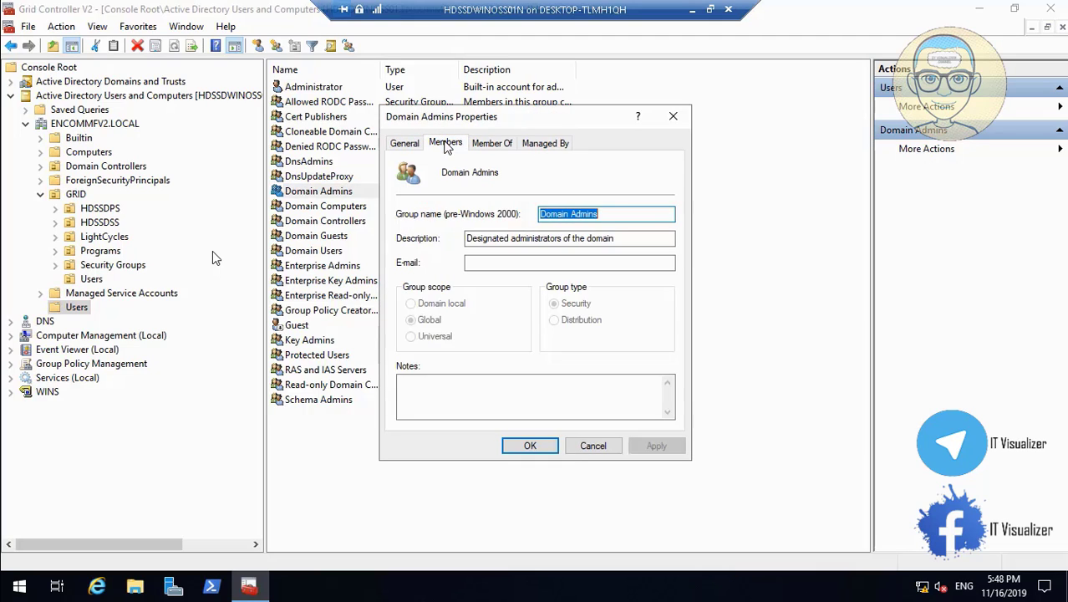
{"action": "left_click", "coordinate": [447, 401]}
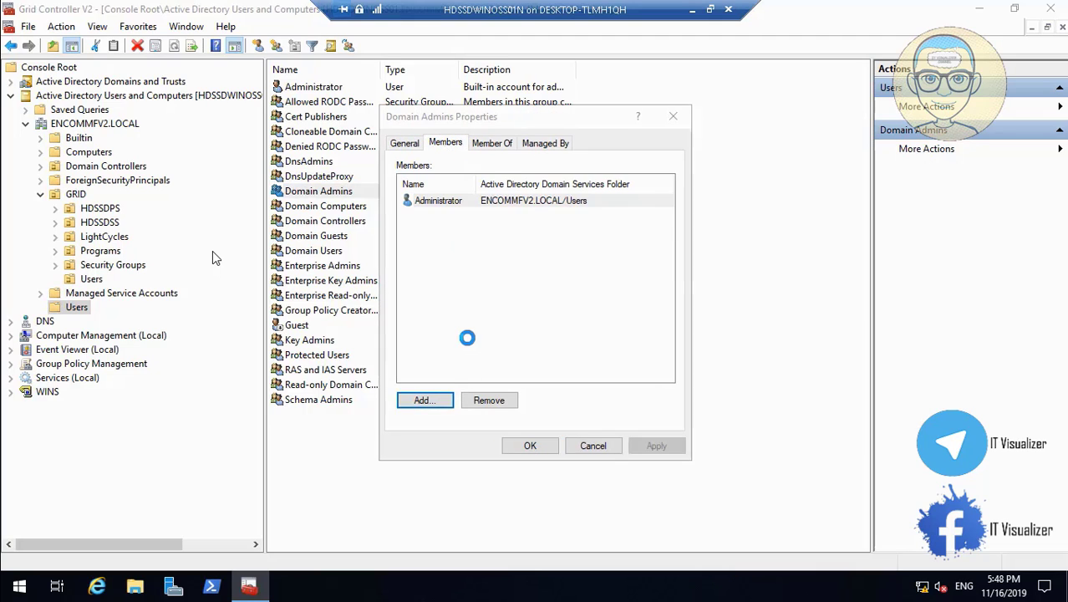
{"action": "type", "text": "krao"}
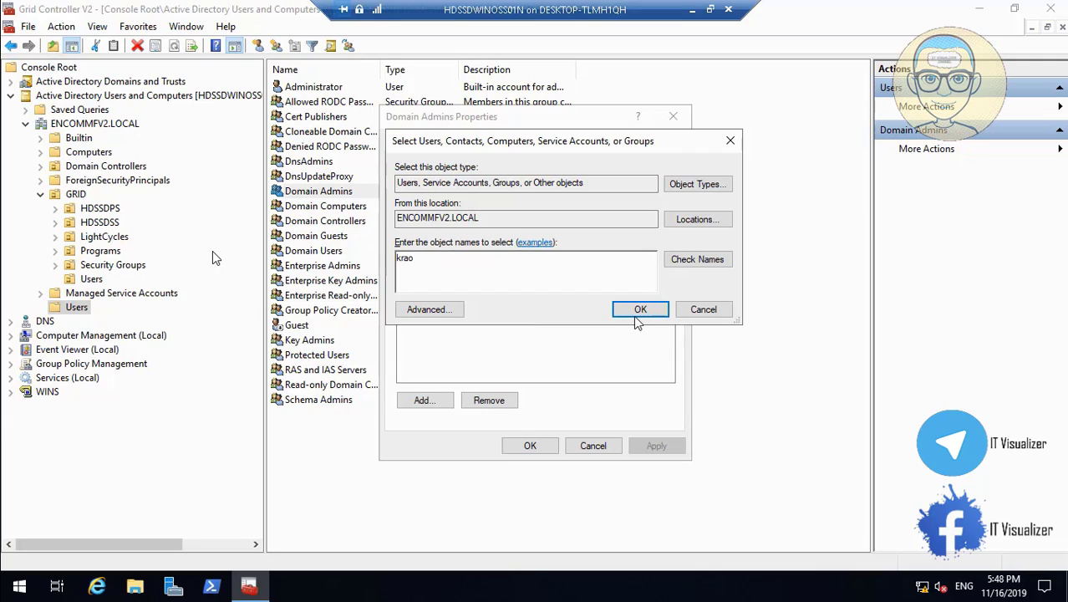
{"action": "left_click", "coordinate": [697, 260]}
{"action": "left_click", "coordinate": [642, 310]}
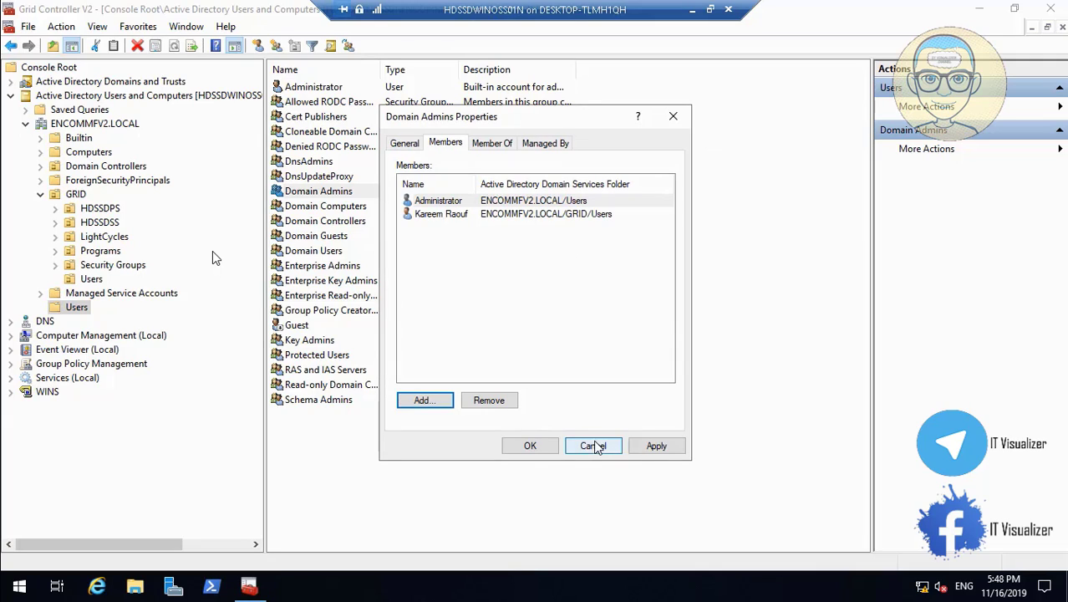
{"action": "left_click", "coordinate": [656, 445]}
{"action": "left_click", "coordinate": [530, 446]}
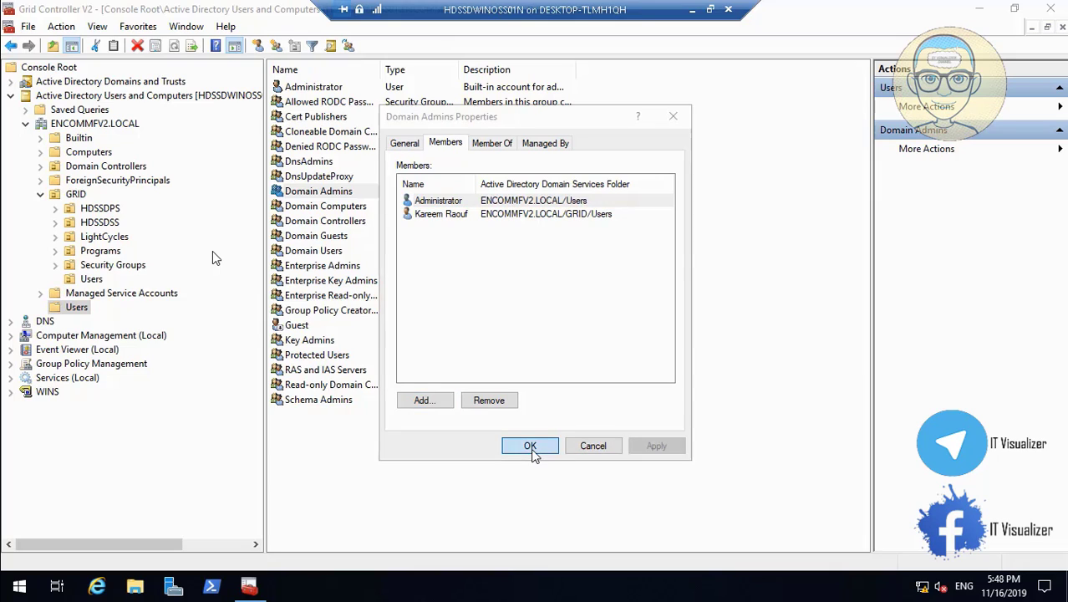
Add the new user to the Enterprise Admins group and apply the change.
{"action": "double_click", "coordinate": [322, 267]}
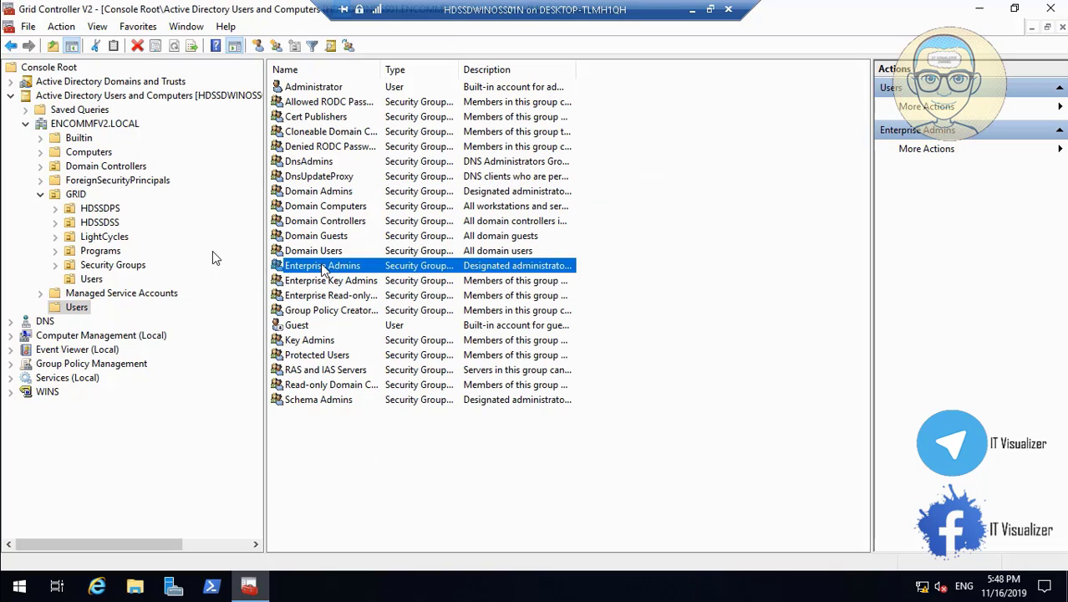
{"action": "left_click", "coordinate": [452, 145]}
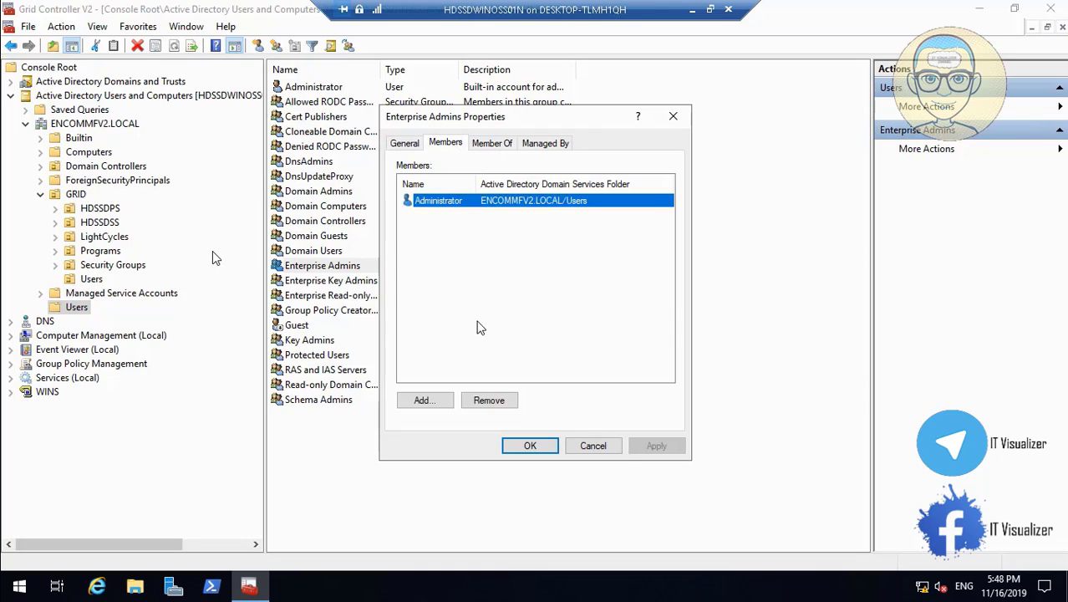
{"action": "left_click", "coordinate": [435, 403]}
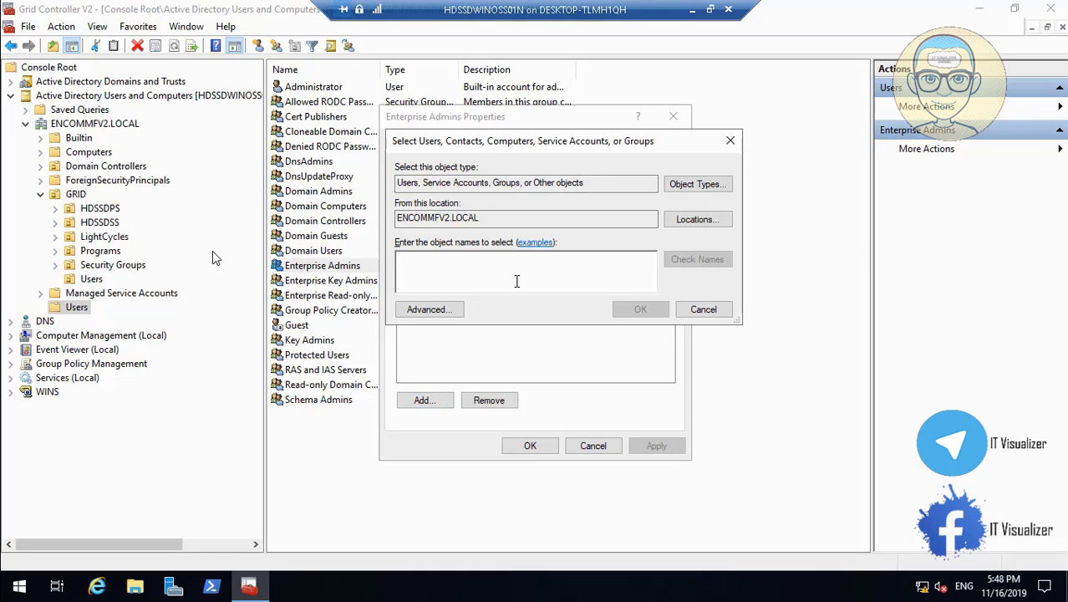
{"action": "type", "text": "krao"}
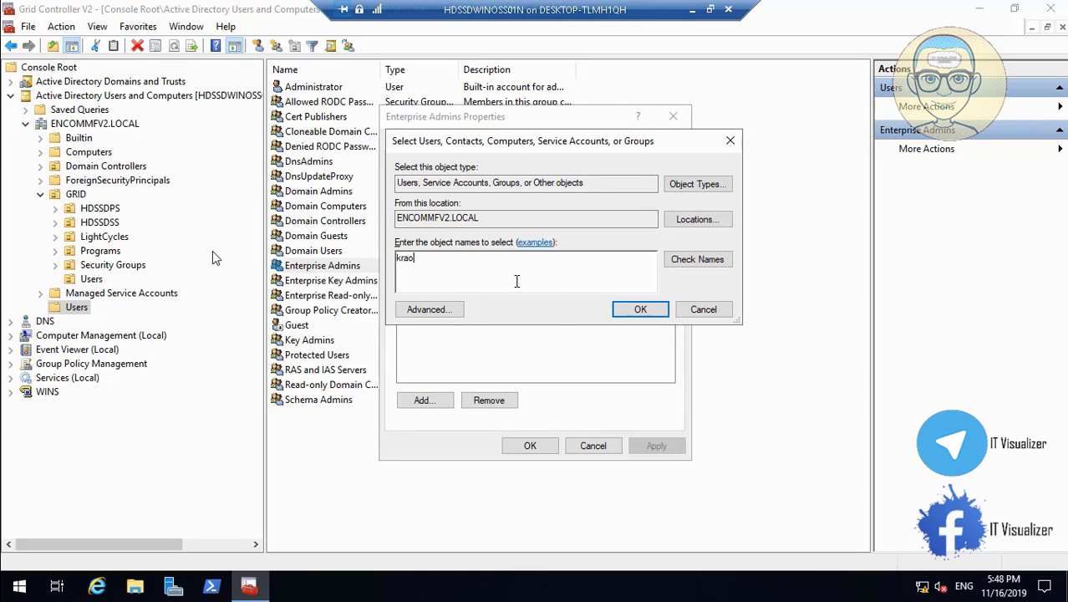
{"action": "left_click", "coordinate": [708, 260]}
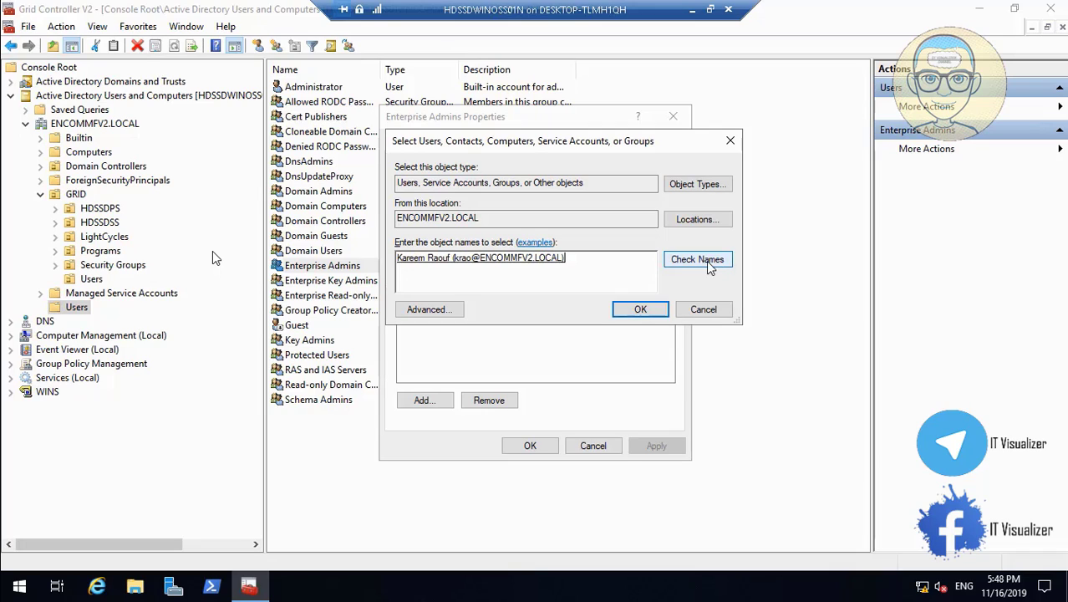
{"action": "left_click", "coordinate": [635, 311]}
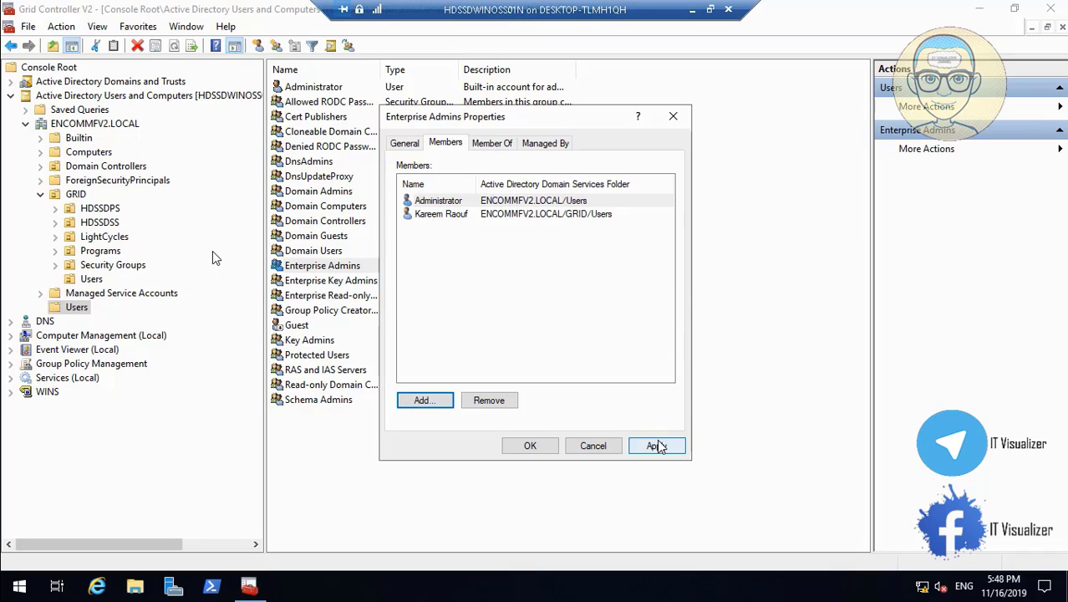
{"action": "left_click", "coordinate": [656, 446]}
{"action": "left_click", "coordinate": [530, 448]}
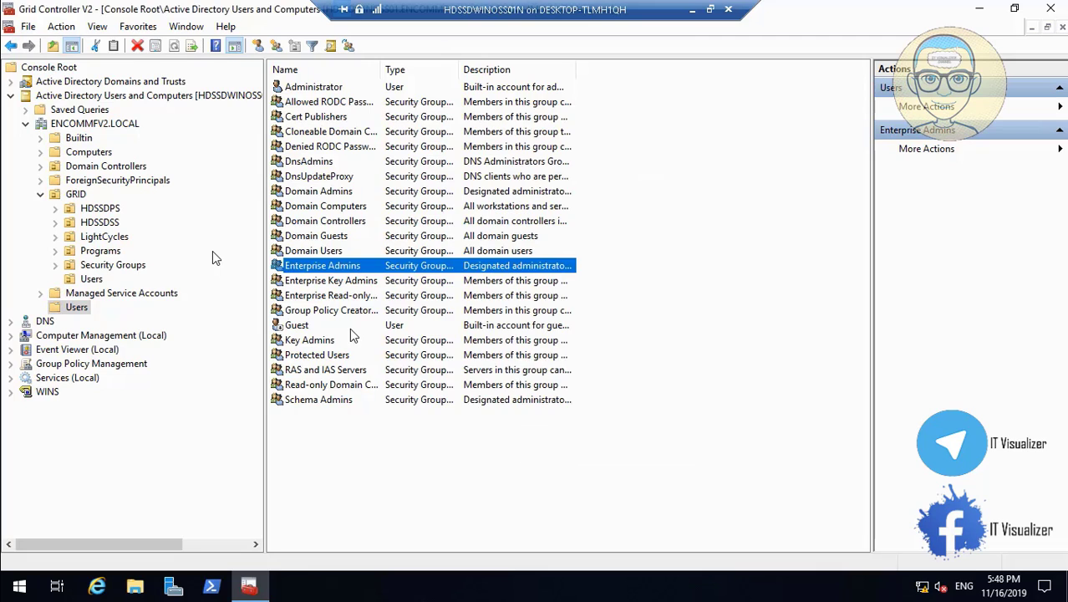
Add the new user to the Schema Admins group and apply the change.
{"action": "double_click", "coordinate": [323, 401]}
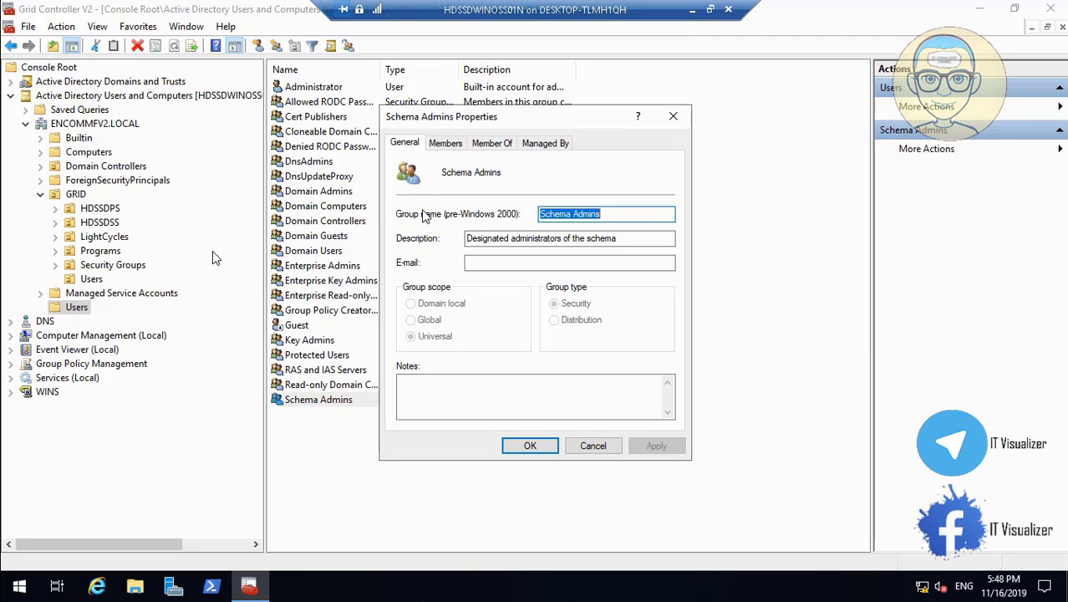
{"action": "left_click", "coordinate": [447, 144]}
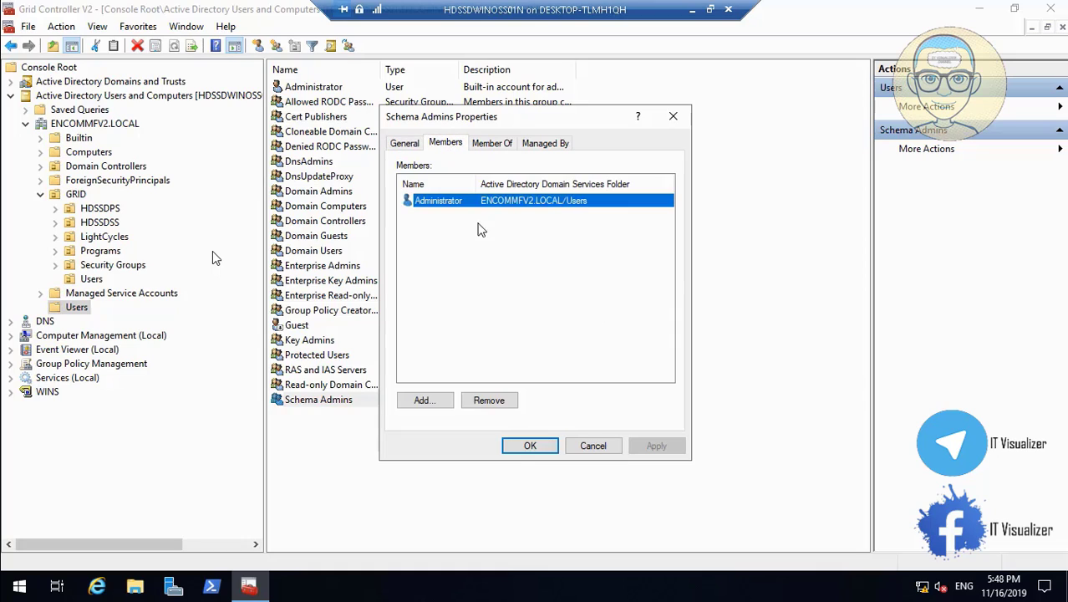
{"action": "left_click", "coordinate": [425, 402]}
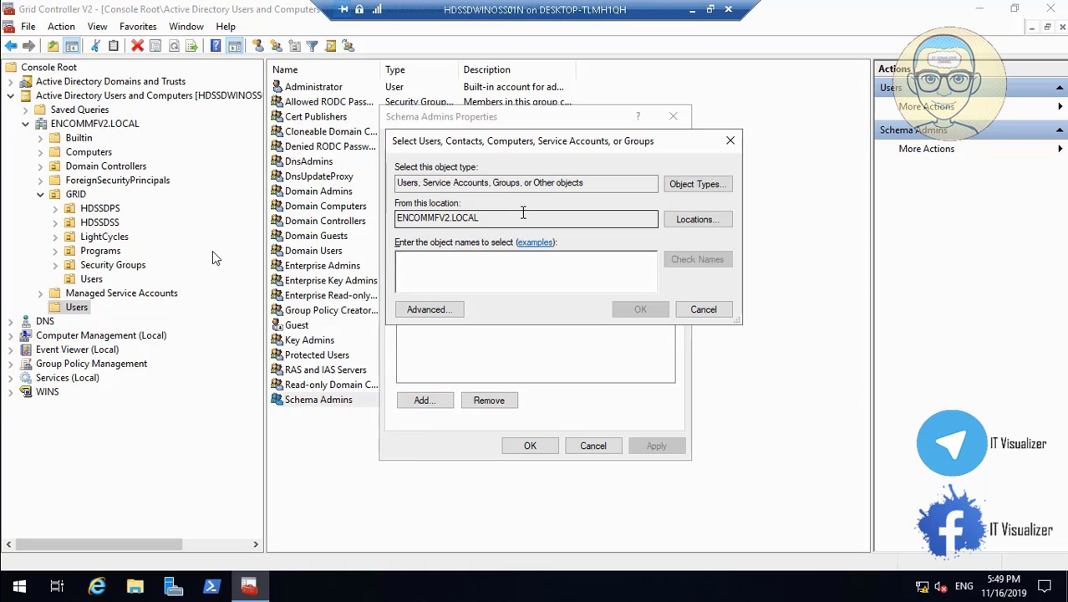
{"action": "type", "text": "krao"}
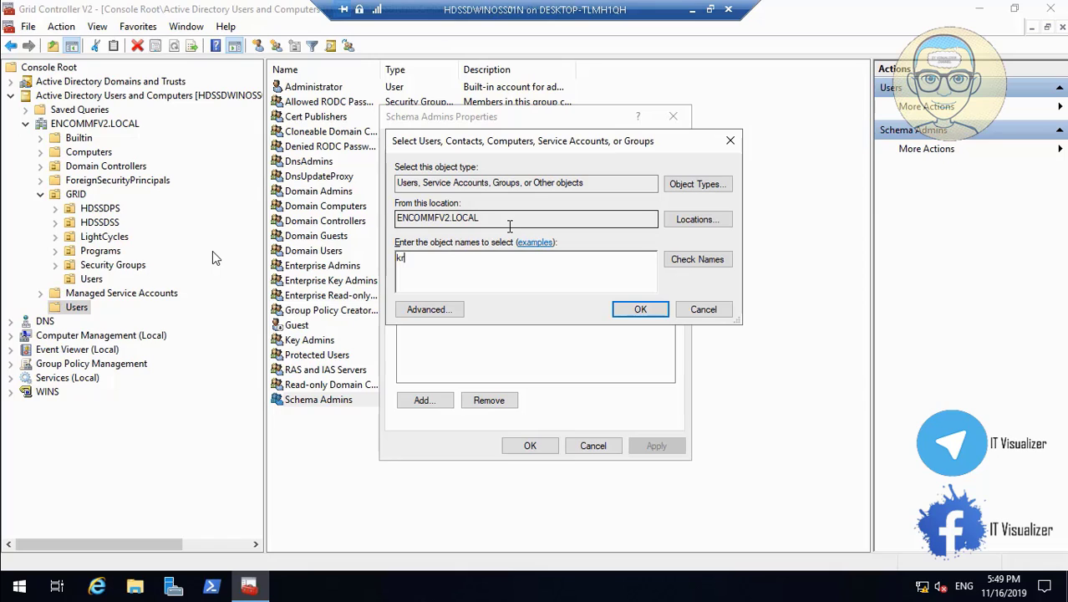
{"action": "left_click", "coordinate": [694, 262]}
{"action": "left_click", "coordinate": [650, 309]}
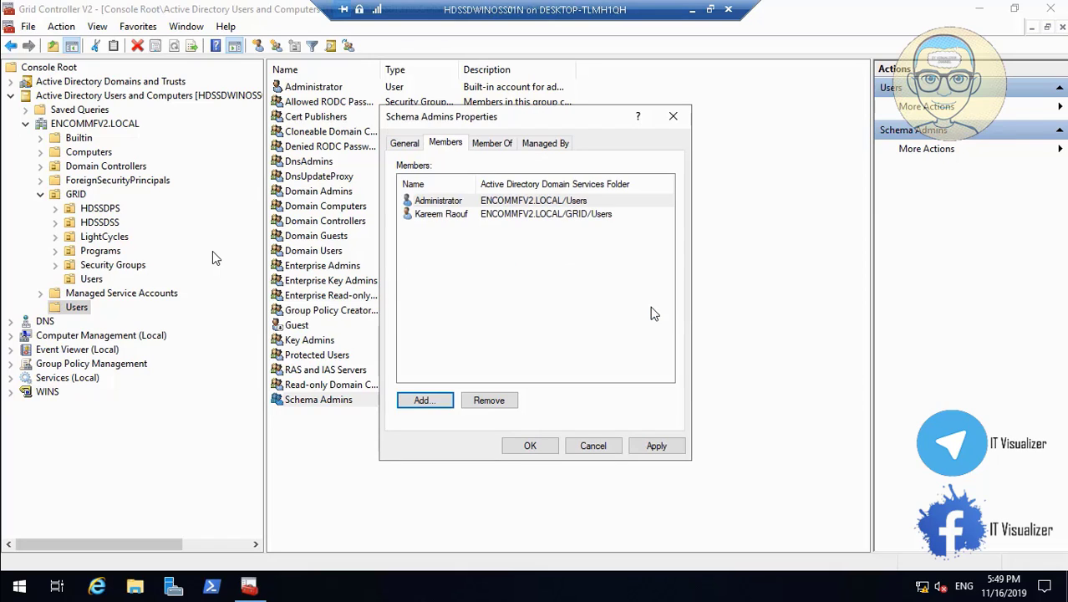
{"action": "left_click", "coordinate": [656, 445]}
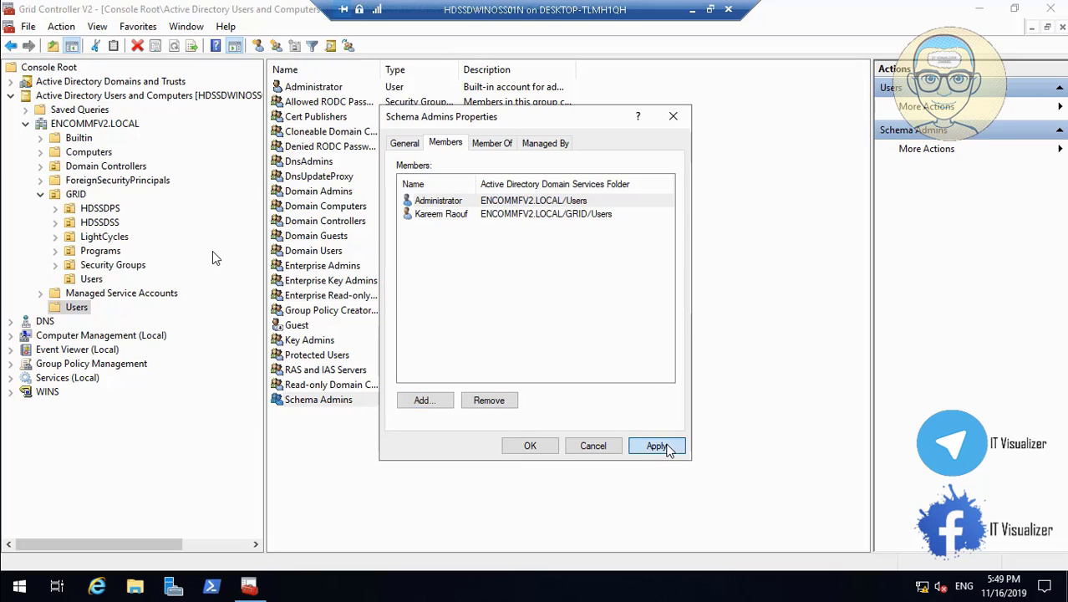
{"action": "left_click", "coordinate": [541, 449]}
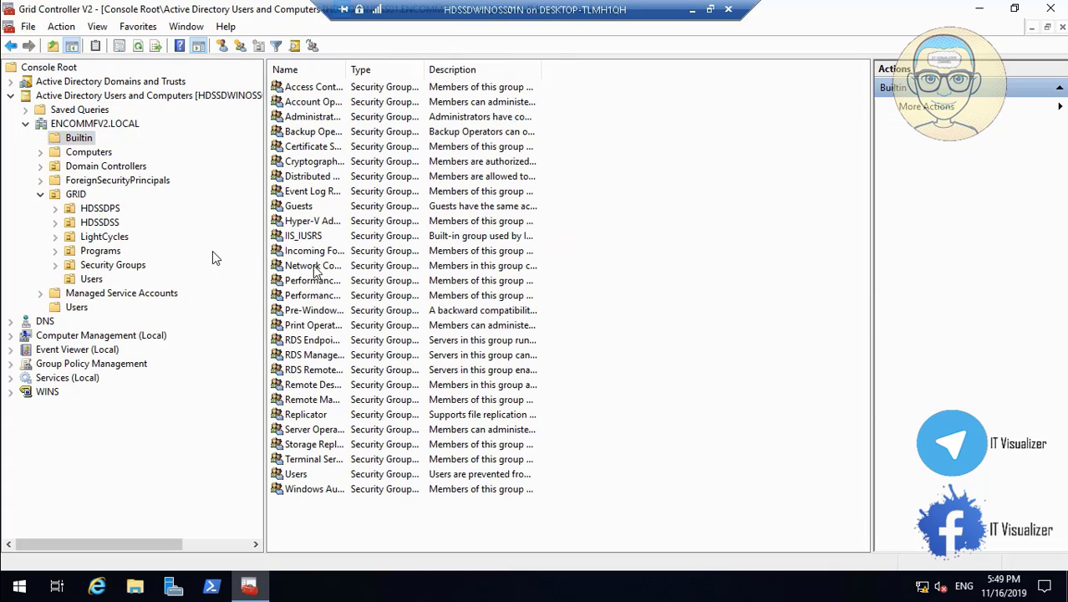
Add the new user to the Builtin Administrators group, apply, and minimize the remote session.
{"action": "double_click", "coordinate": [328, 118]}
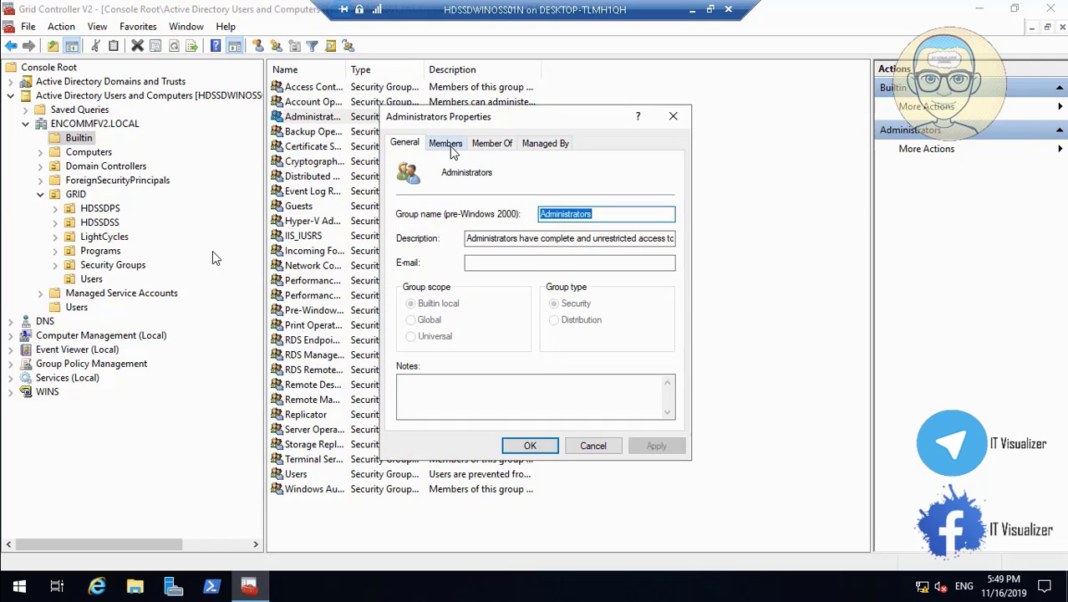
{"action": "left_click", "coordinate": [446, 144]}
{"action": "left_click", "coordinate": [423, 401]}
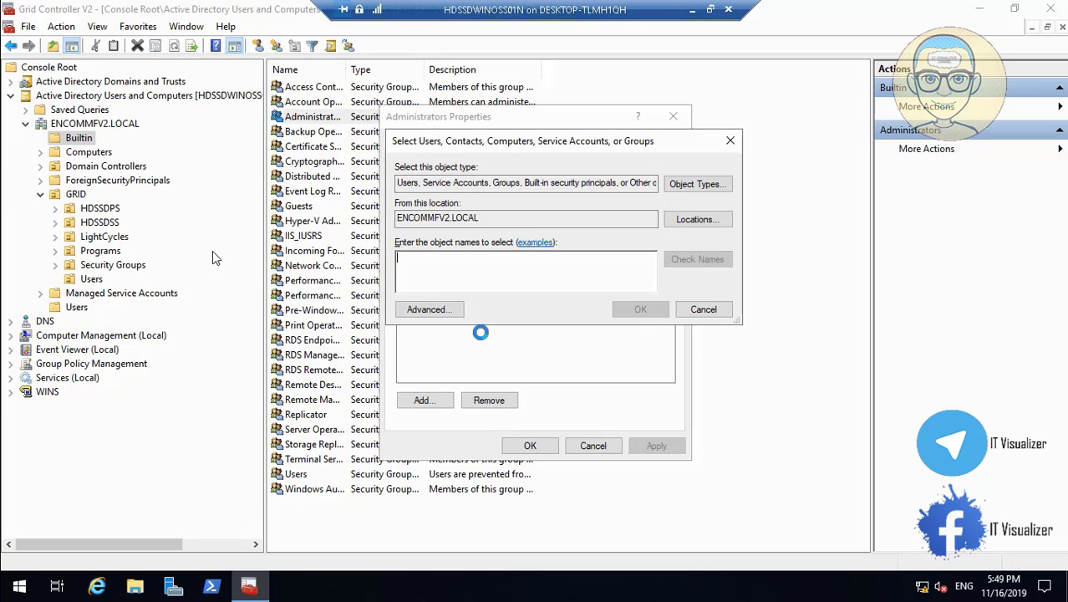
{"action": "type", "text": "krao"}
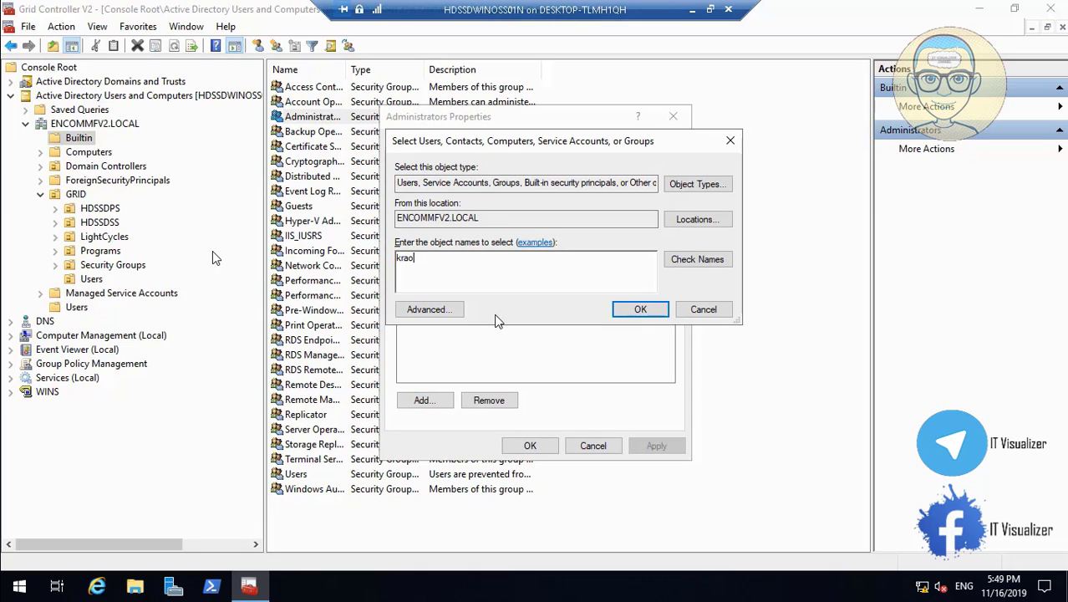
{"action": "left_click", "coordinate": [699, 266]}
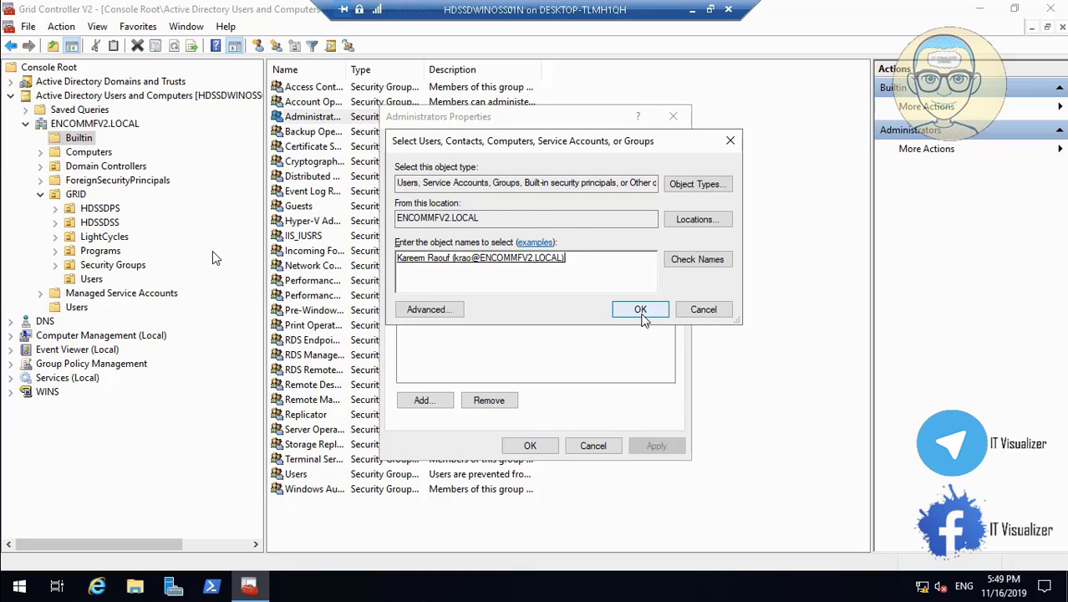
{"action": "left_click", "coordinate": [641, 316]}
{"action": "left_click", "coordinate": [654, 448]}
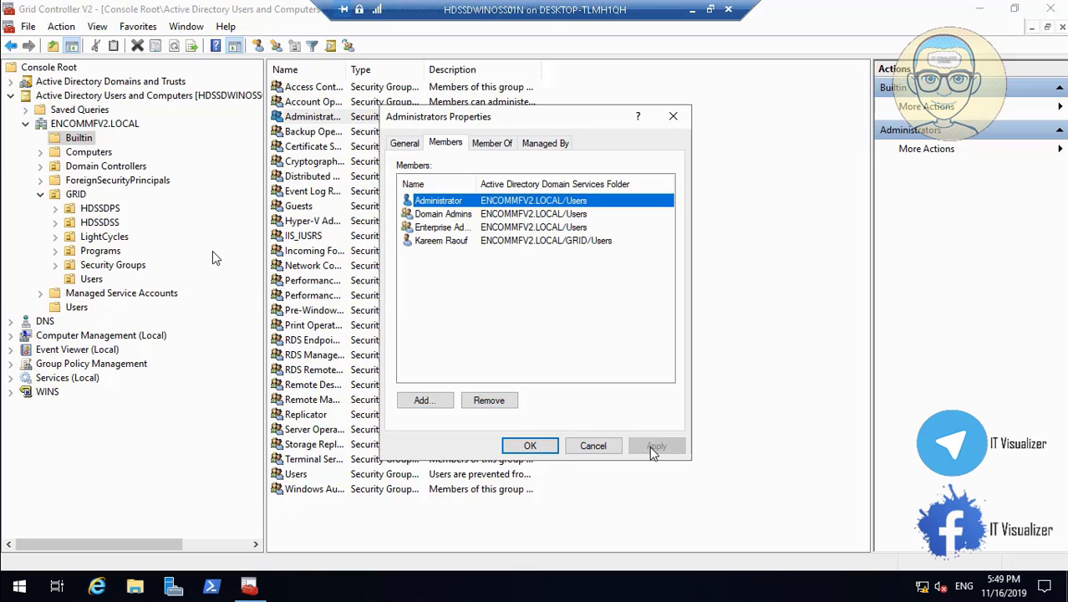
{"action": "left_click", "coordinate": [530, 445]}
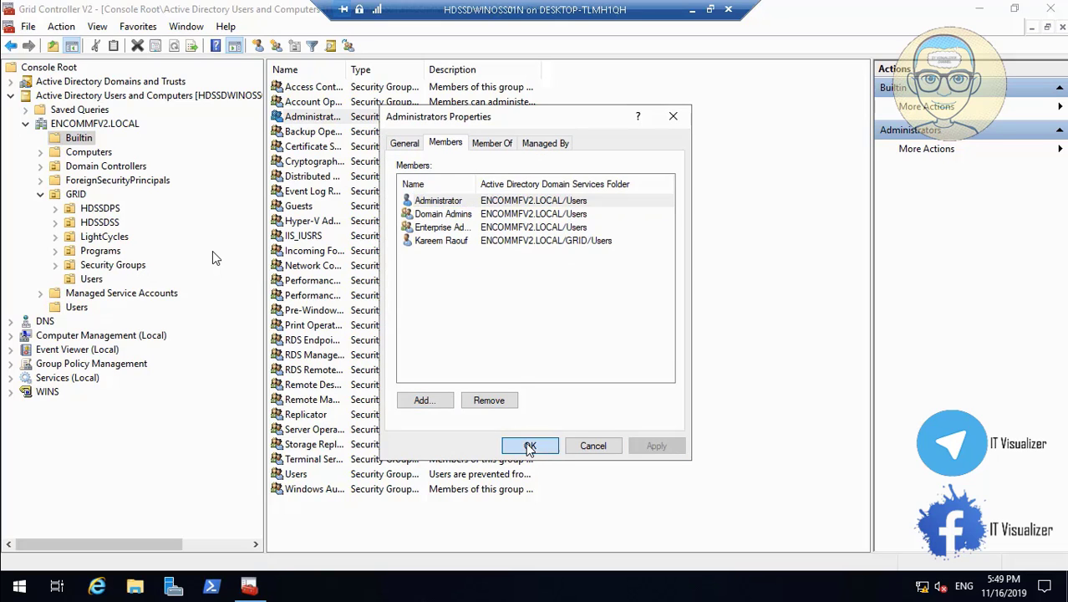
{"action": "left_click", "coordinate": [692, 11]}
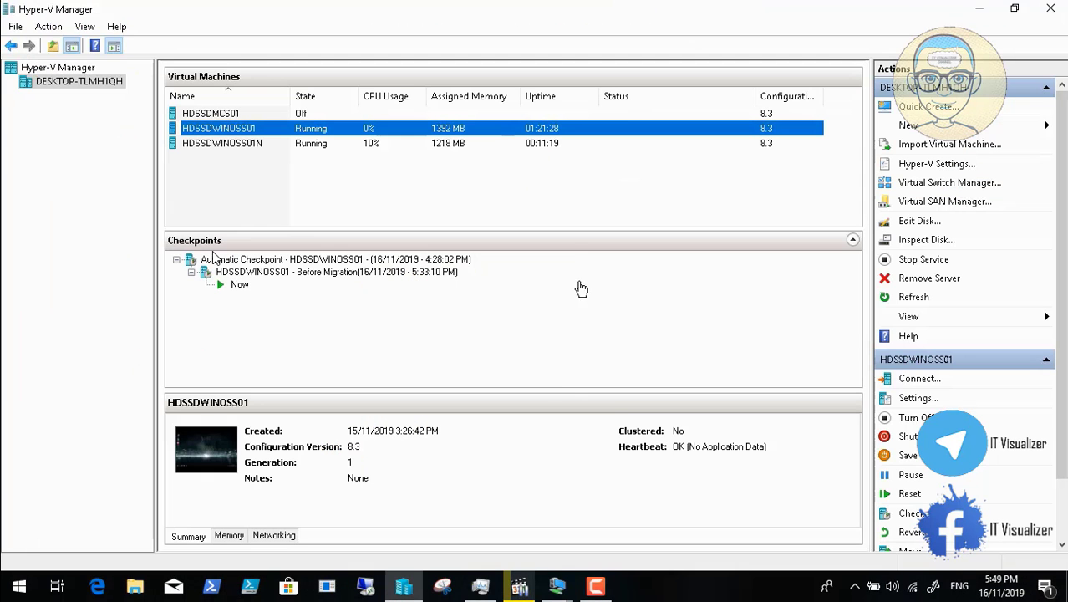
Bring the HDSSDWINOSS01 session back full screen from the taskbar.
{"action": "left_click", "coordinate": [563, 589]}
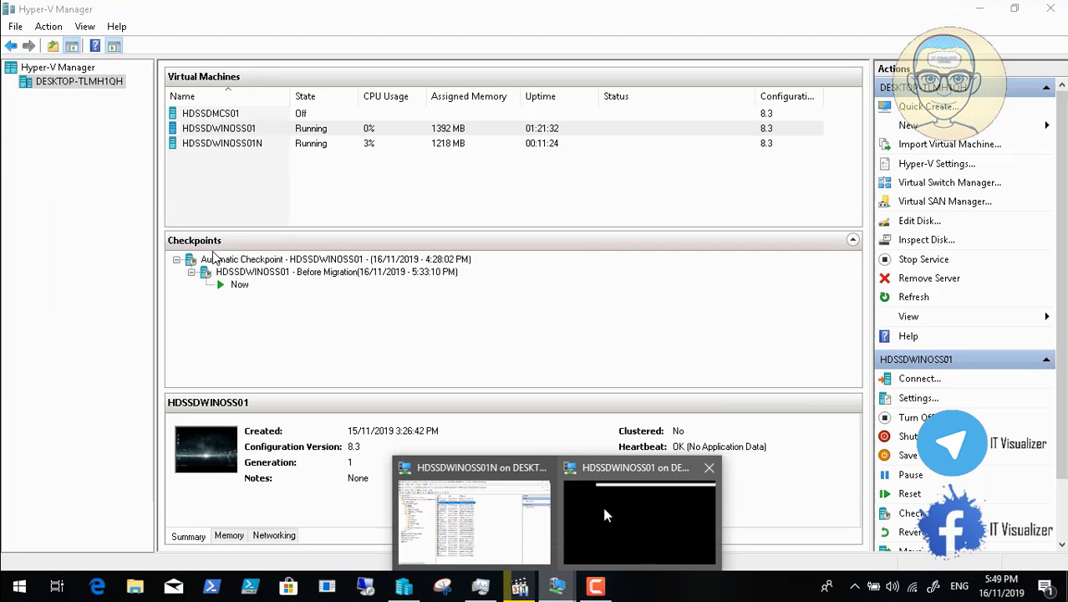
{"action": "left_click", "coordinate": [640, 511]}
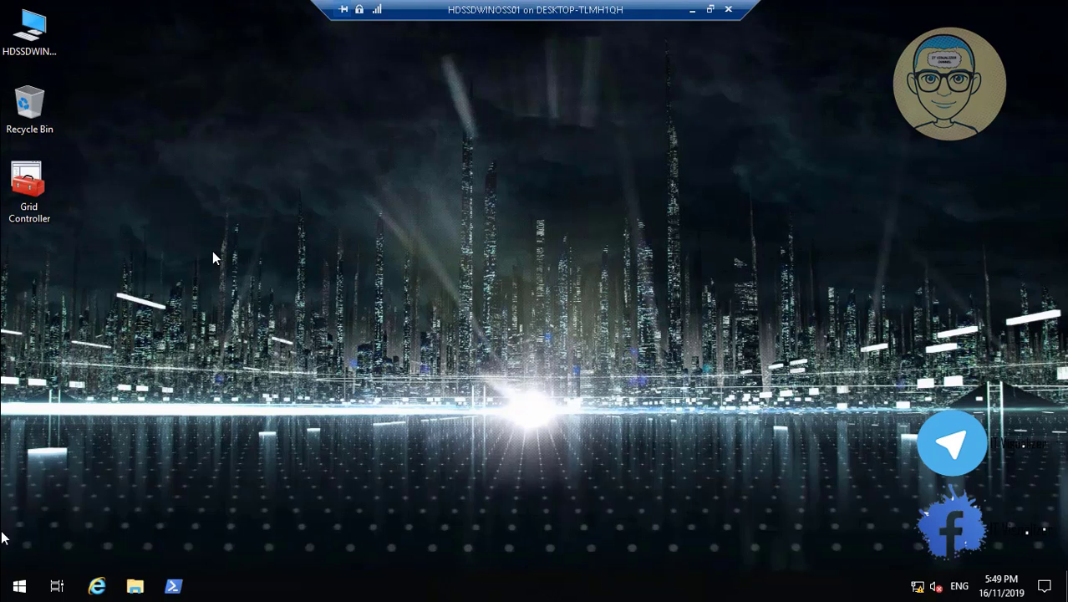
Open Control Panel, view it as Small icons, and go to Network and Sharing Center.
{"action": "left_click", "coordinate": [19, 588]}
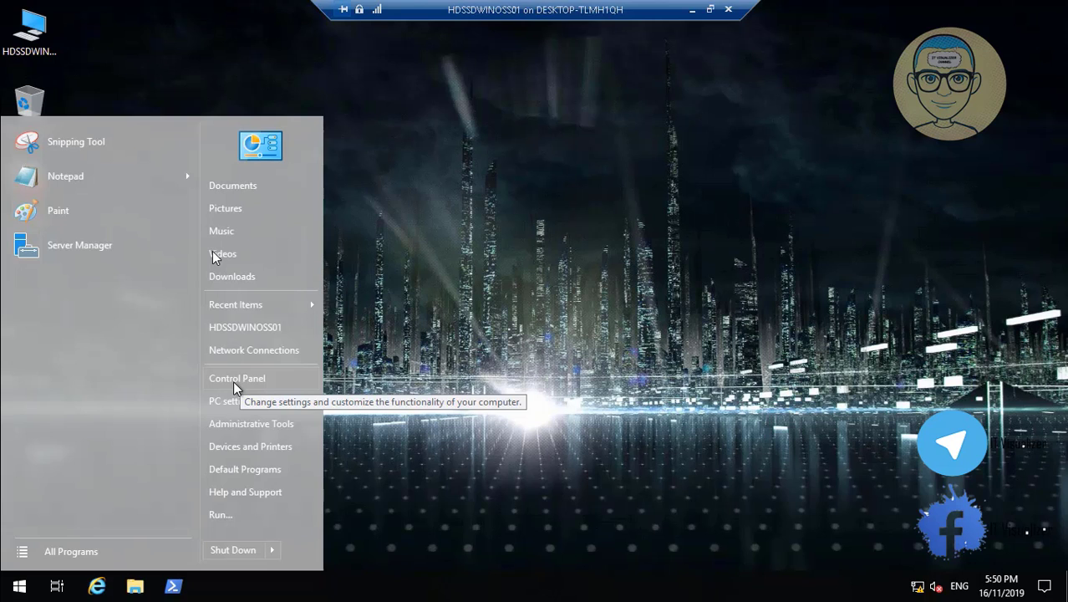
{"action": "left_click", "coordinate": [257, 382]}
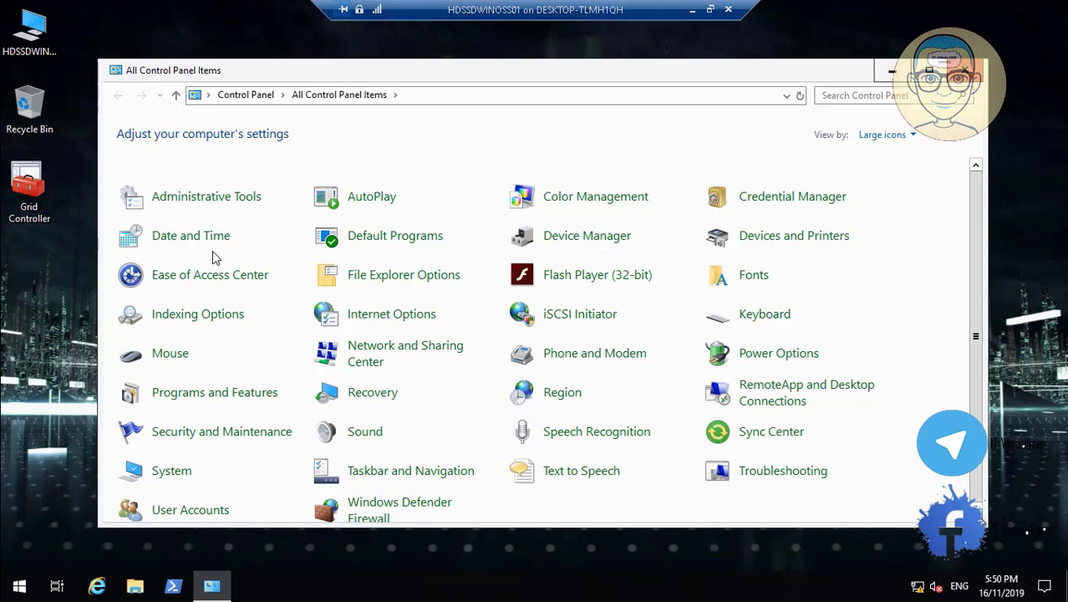
{"action": "scroll", "coordinate": [870, 251], "scroll_direction": "down", "scroll_amount": 1}
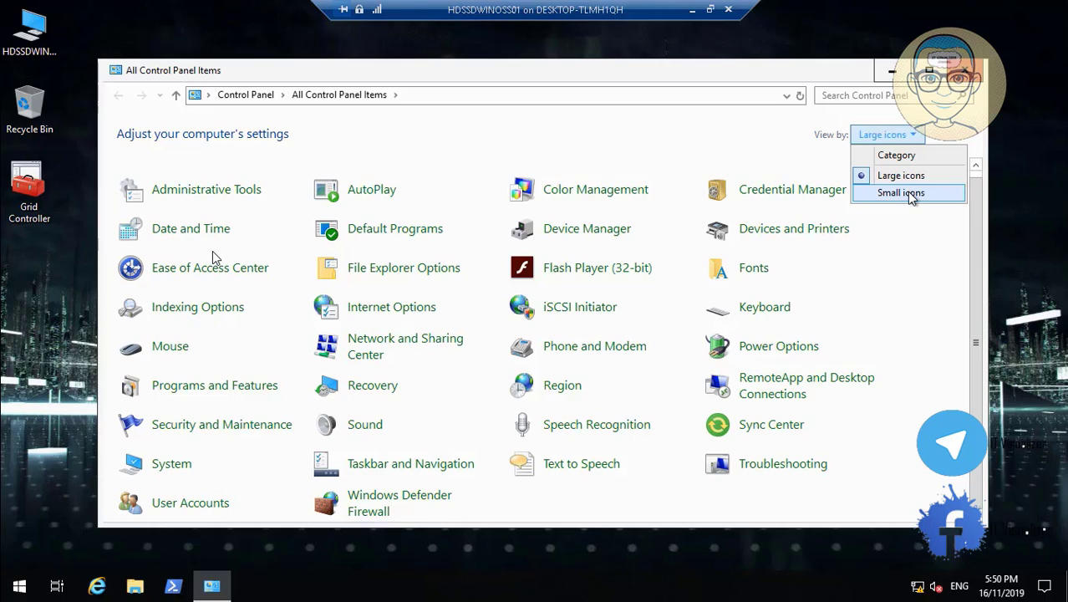
{"action": "left_click", "coordinate": [908, 194]}
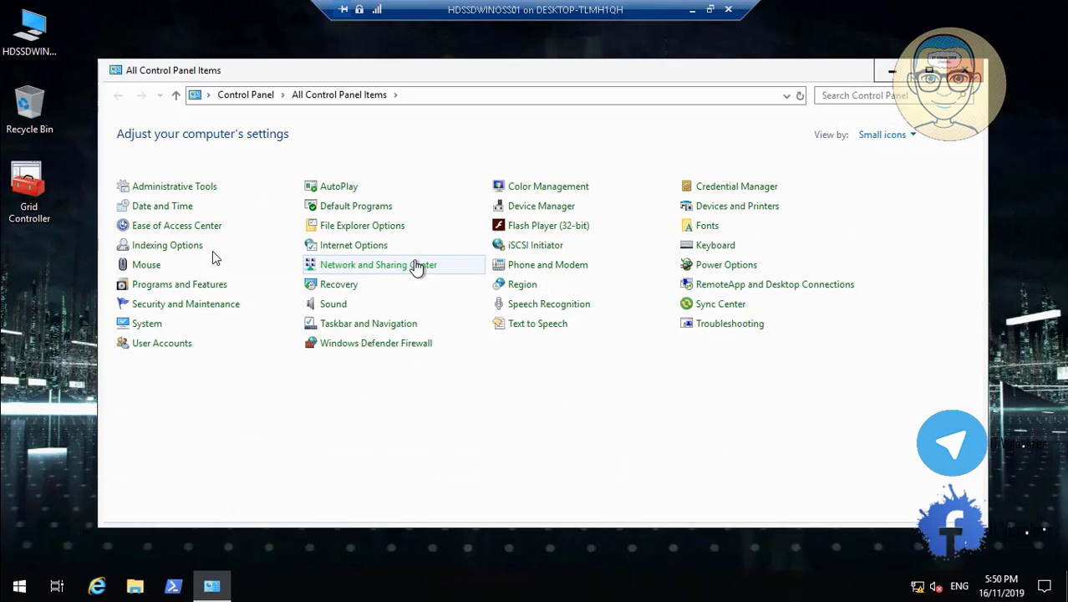
{"action": "left_click", "coordinate": [417, 266]}
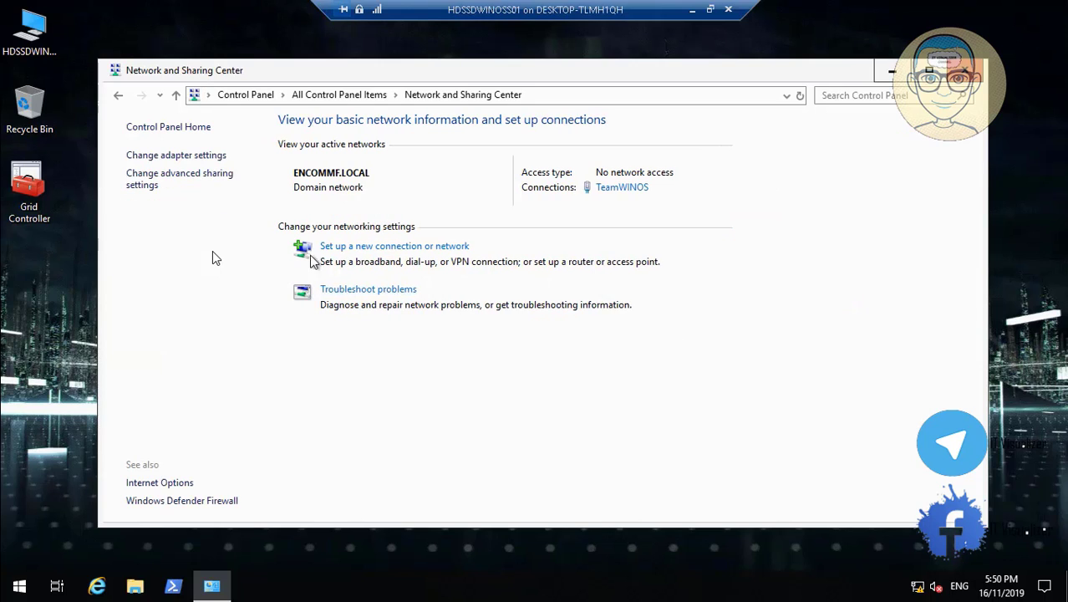
Check the TeamWINOS IPv4 advanced DNS list for servers 10.0.1.20 and 10.0.1.21.
{"action": "left_click", "coordinate": [625, 188]}
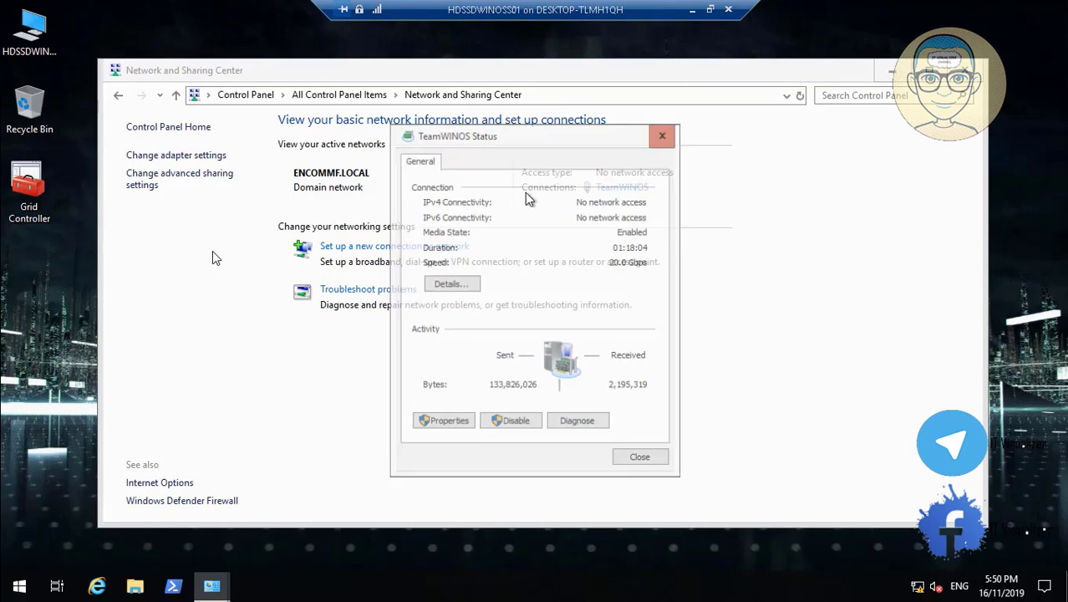
{"action": "left_click", "coordinate": [447, 423]}
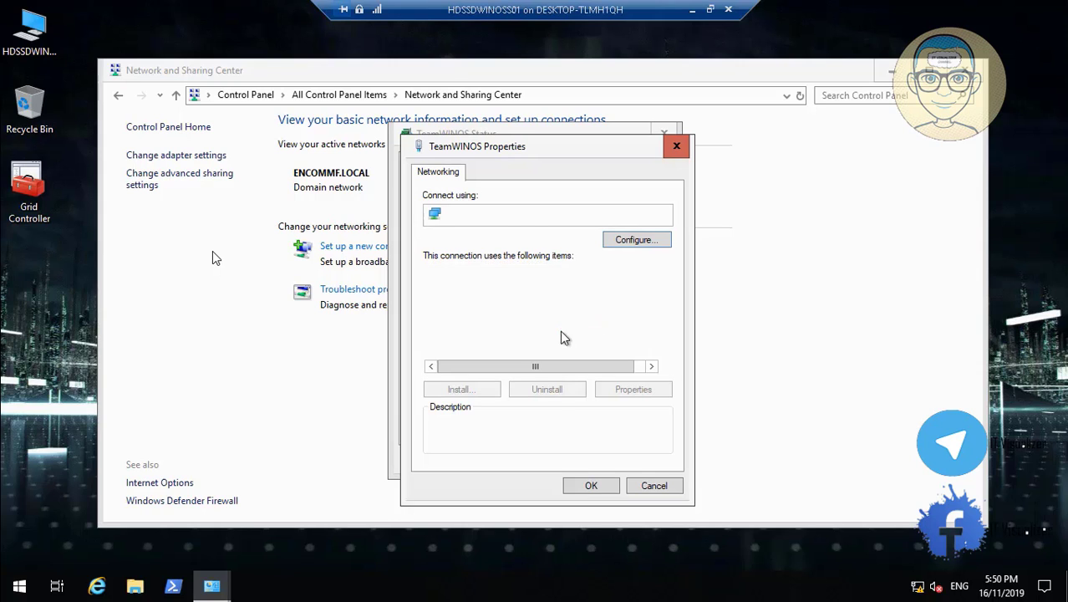
{"action": "left_click", "coordinate": [542, 342]}
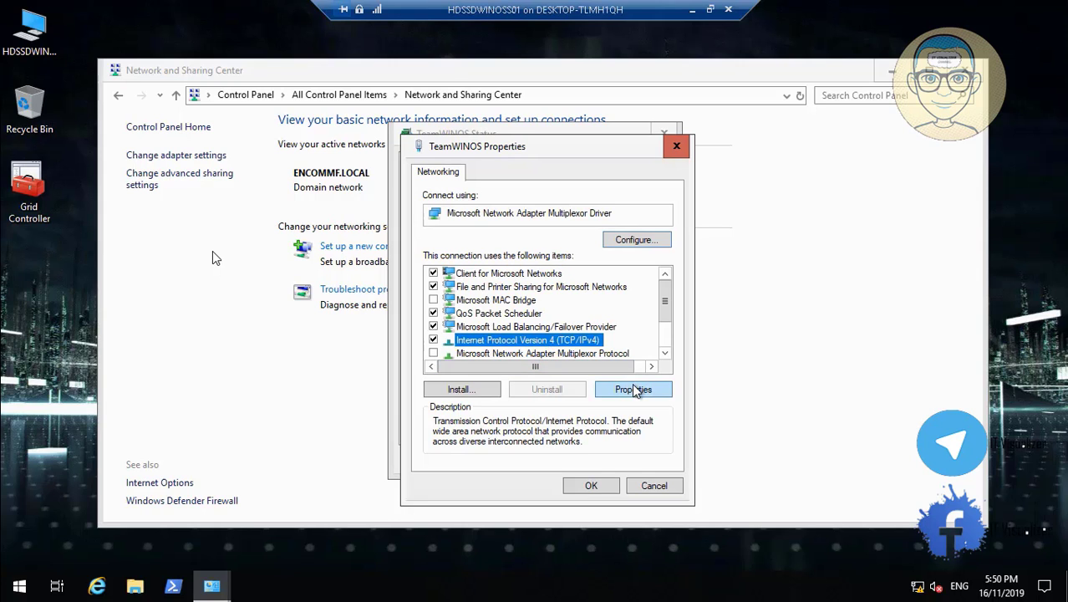
{"action": "left_click", "coordinate": [633, 389]}
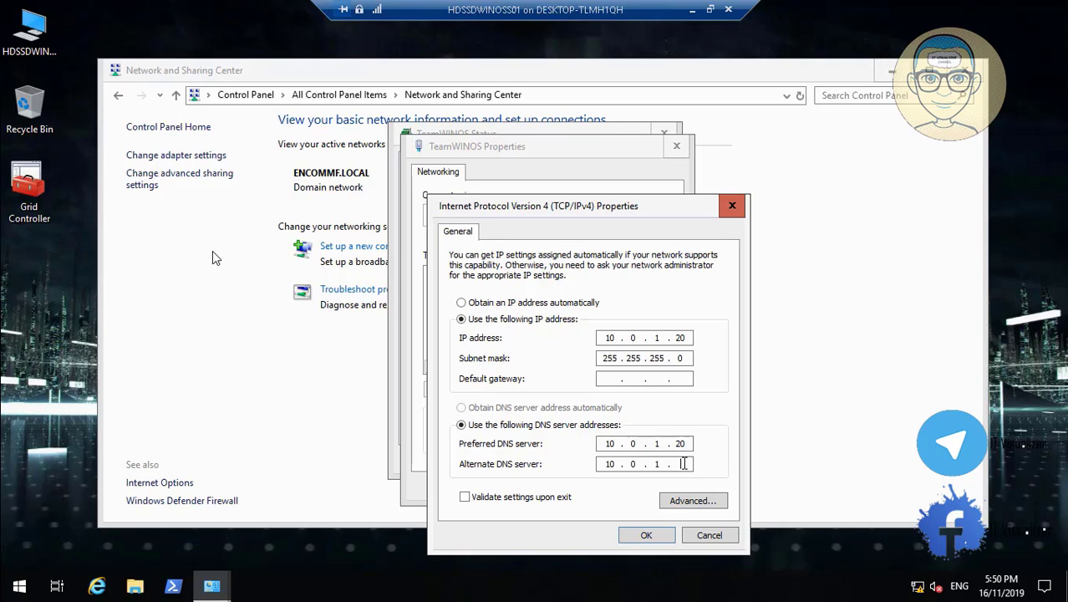
{"action": "left_click", "coordinate": [701, 504]}
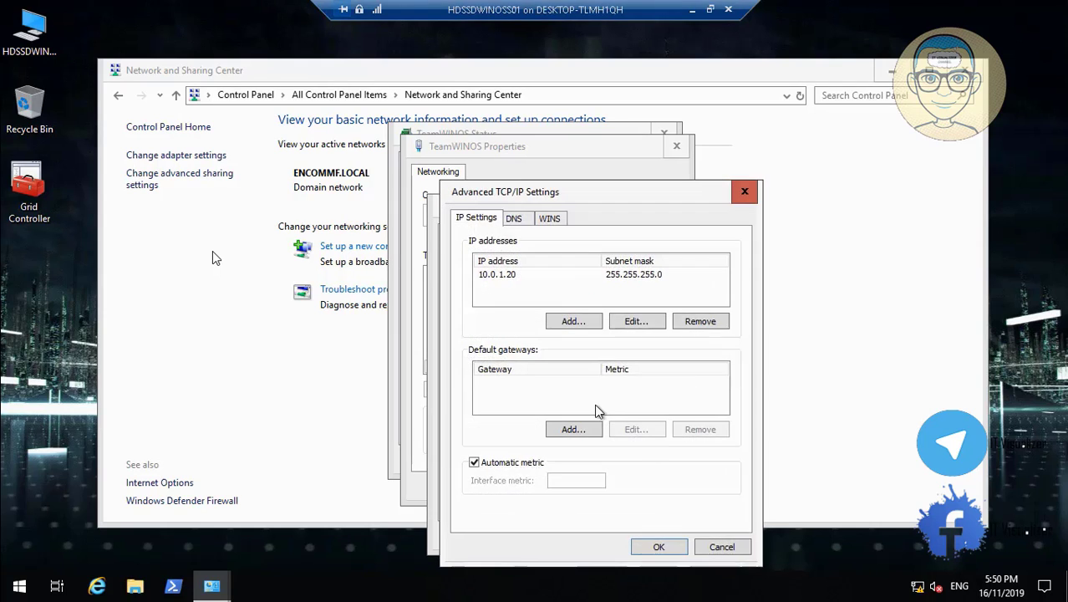
{"action": "left_click", "coordinate": [514, 219]}
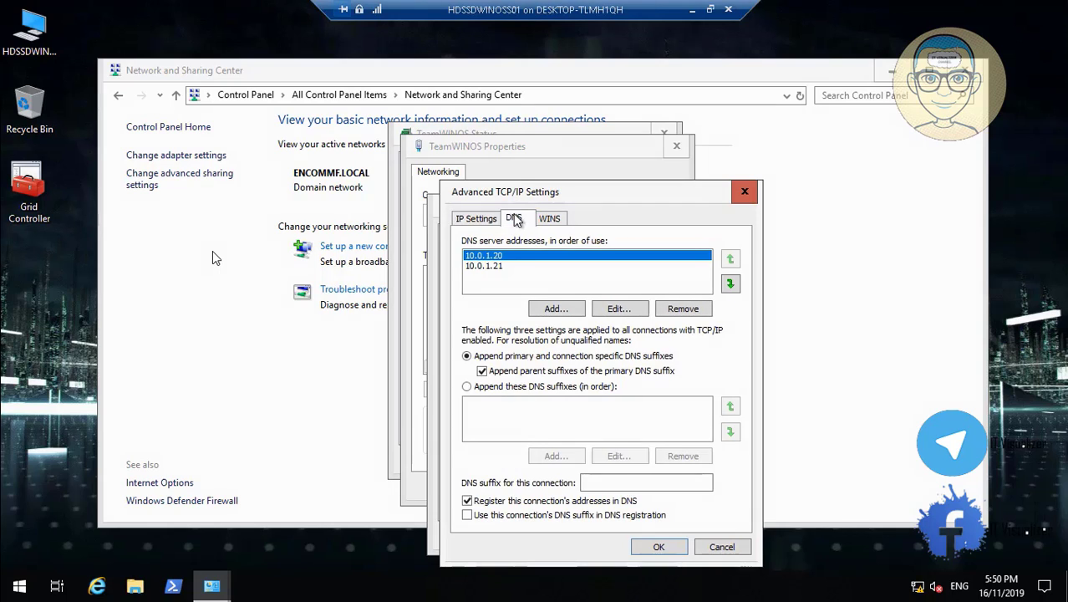
Close the TeamWINOS settings, properties and status windows, then Network and Sharing Center.
{"action": "left_click", "coordinate": [660, 547]}
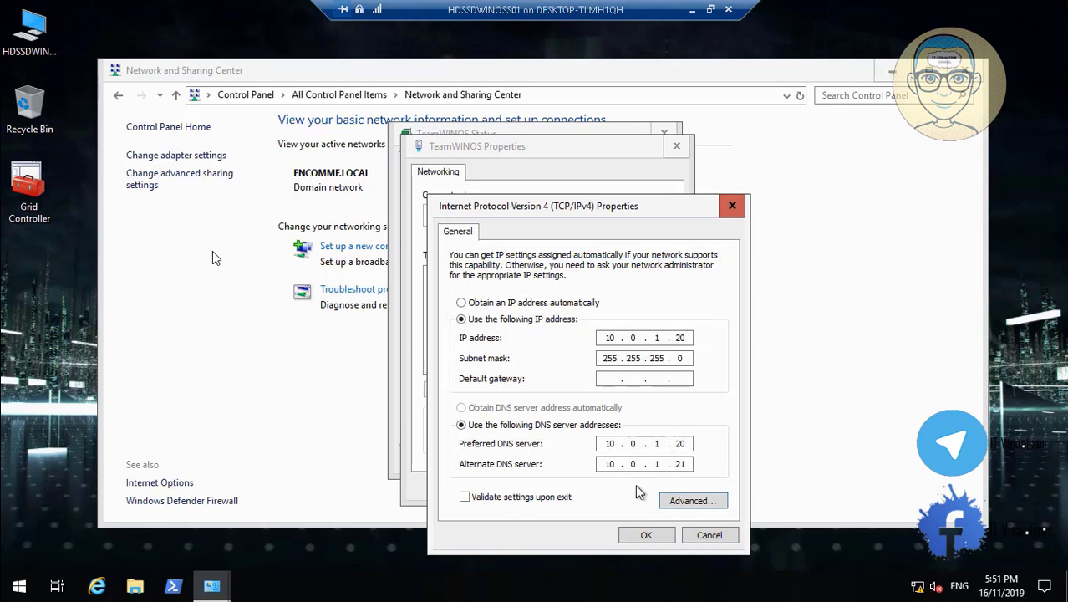
{"action": "left_click", "coordinate": [660, 535]}
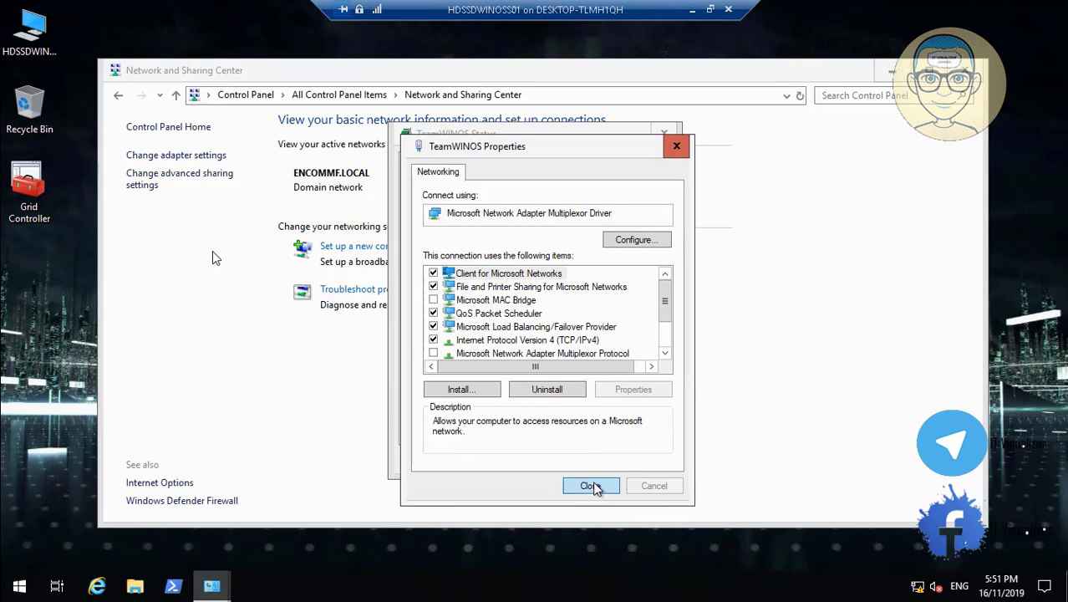
{"action": "left_click", "coordinate": [593, 487]}
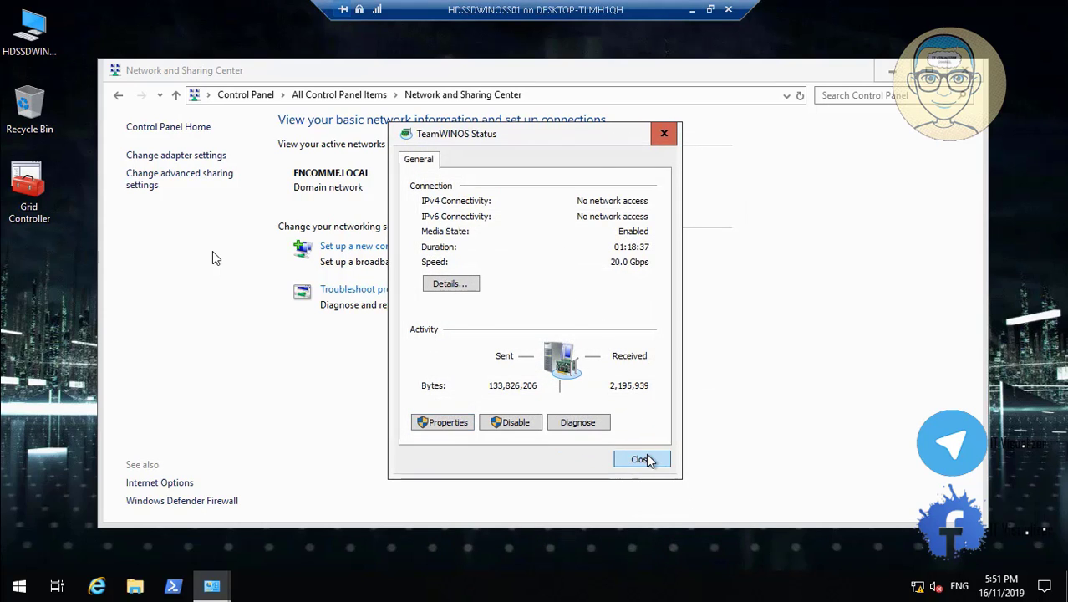
{"action": "left_click", "coordinate": [639, 460]}
{"action": "left_click", "coordinate": [965, 70]}
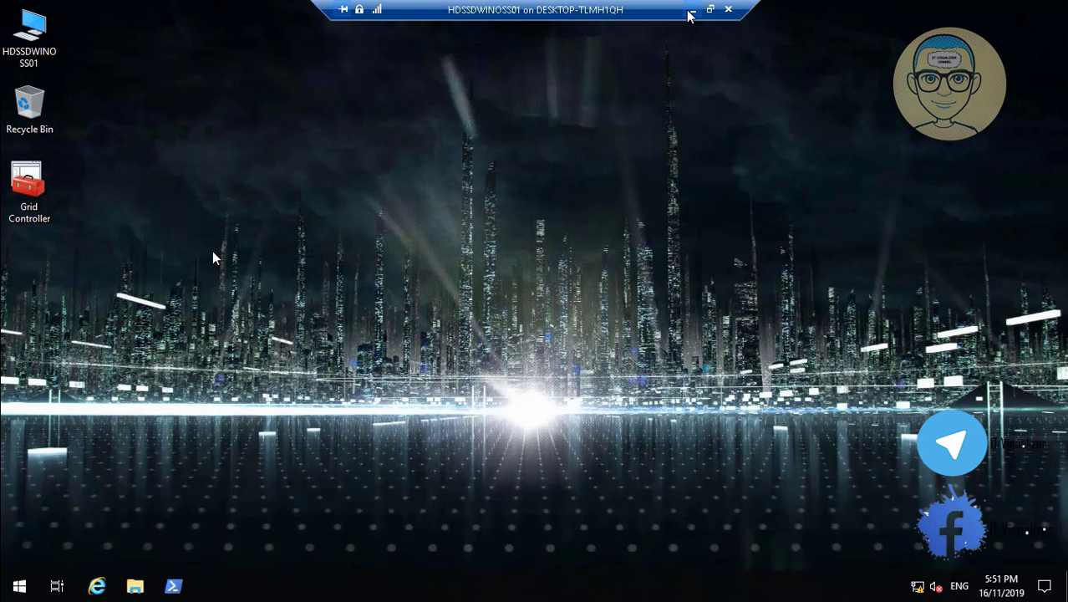
Minimise the remote session, bring up the paused ADMT tutorial, then minimise it again.
{"action": "left_click", "coordinate": [691, 11]}
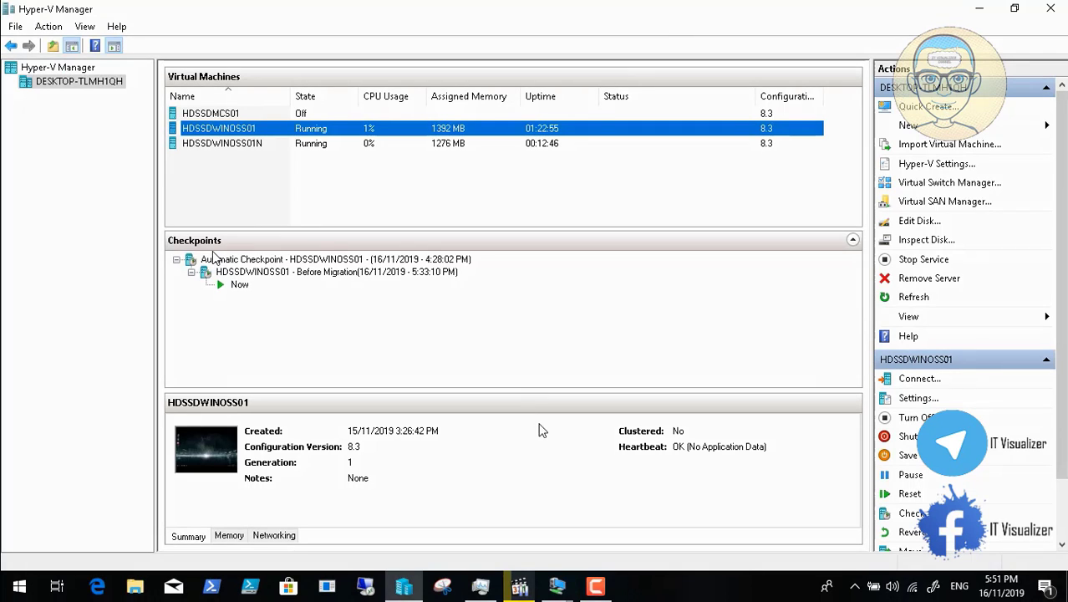
{"action": "left_click", "coordinate": [520, 587]}
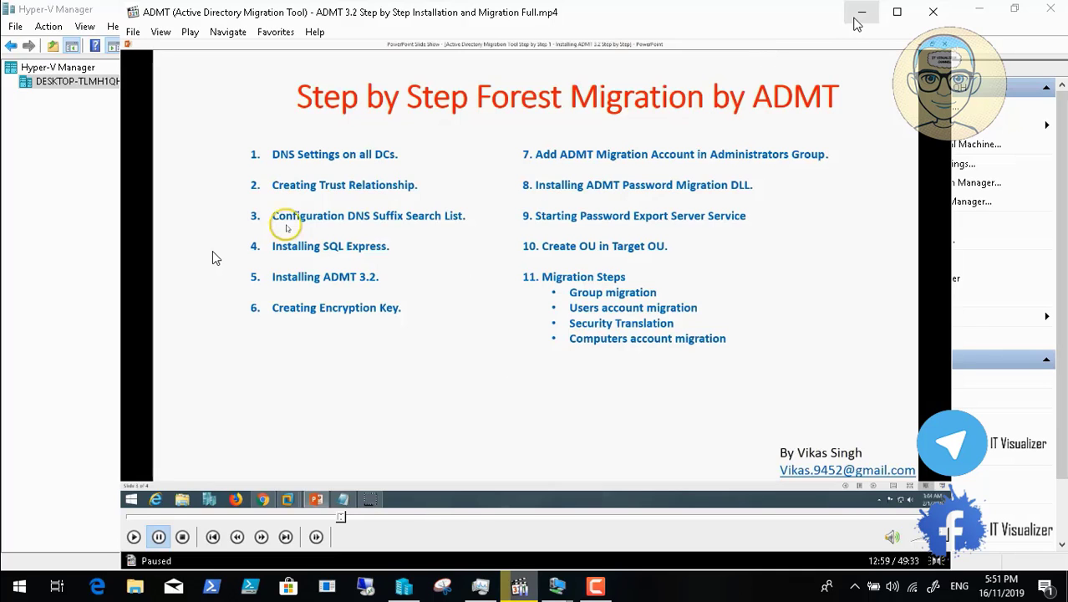
{"action": "left_click", "coordinate": [862, 12]}
Switch from HDSSDWINOSS01 to the HDSSDWINOSS01N session running Grid Controller V2.
{"action": "mouse_move", "coordinate": [560, 592]}
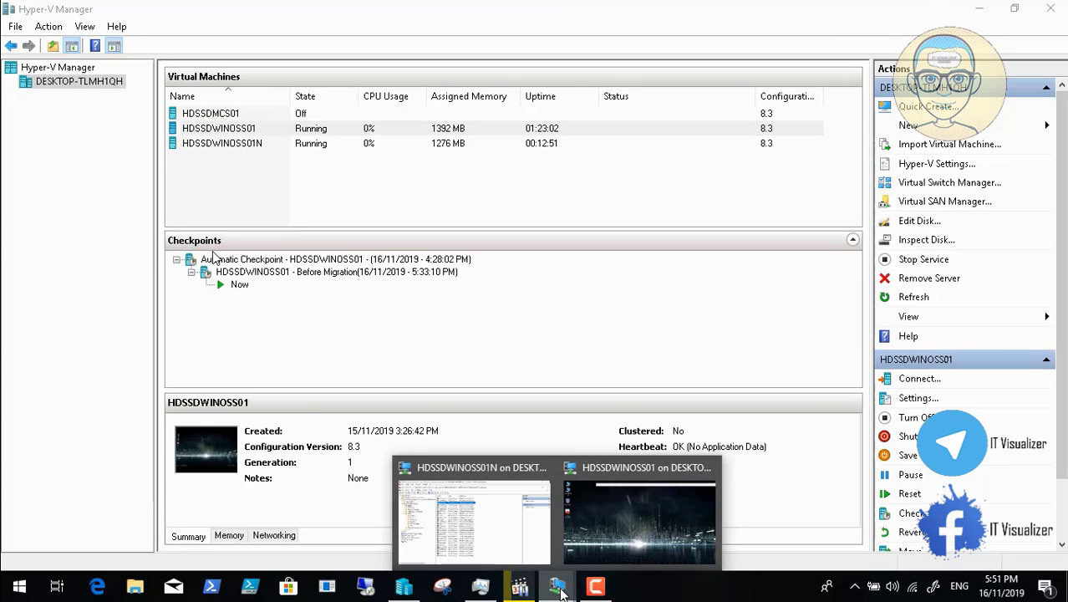
{"action": "left_click", "coordinate": [644, 508]}
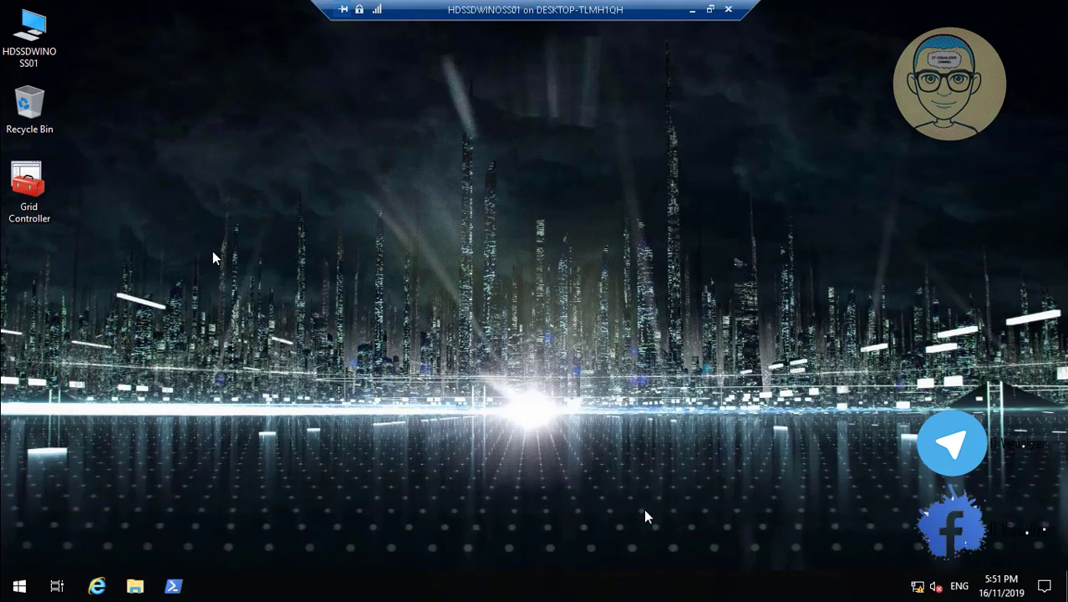
{"action": "left_click", "coordinate": [692, 9]}
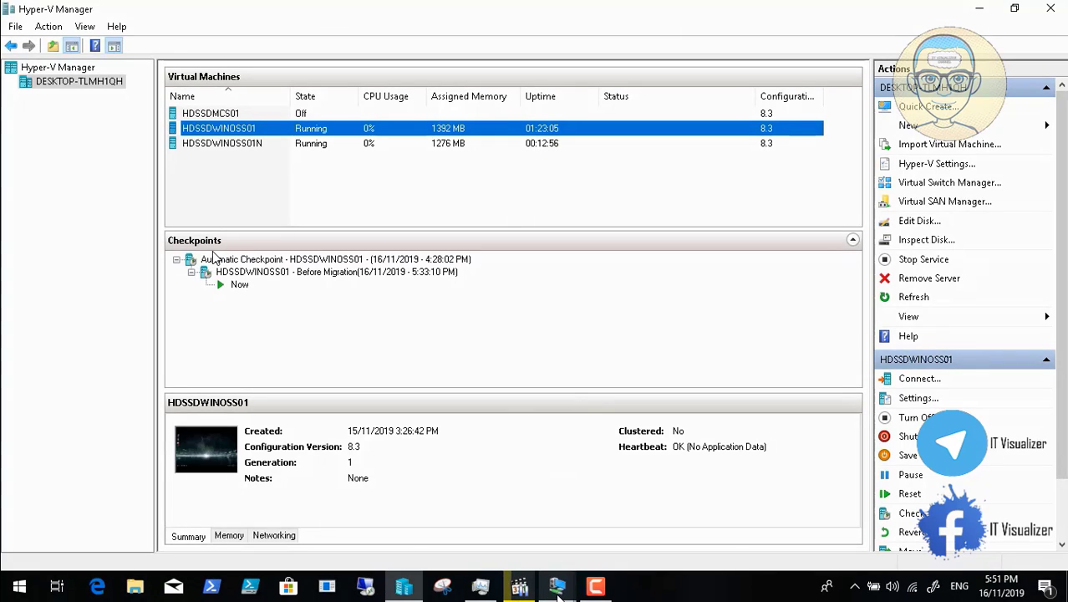
{"action": "mouse_move", "coordinate": [556, 586]}
{"action": "left_click", "coordinate": [500, 550]}
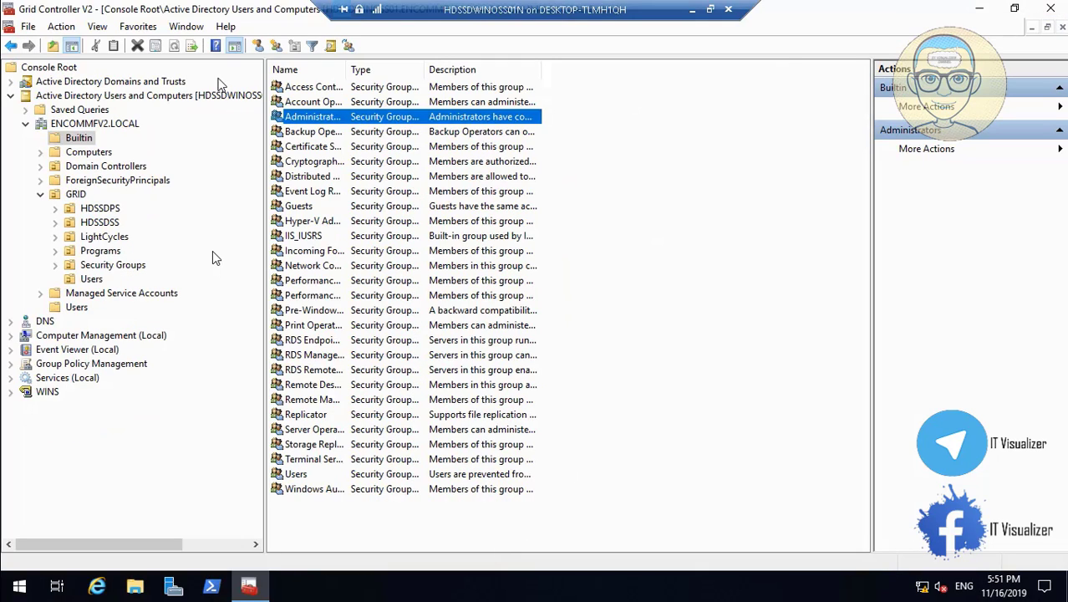
Start the New Trust Wizard from the ENCOMMFV2.LOCAL domain's Trusts properties tab.
{"action": "left_click", "coordinate": [11, 81]}
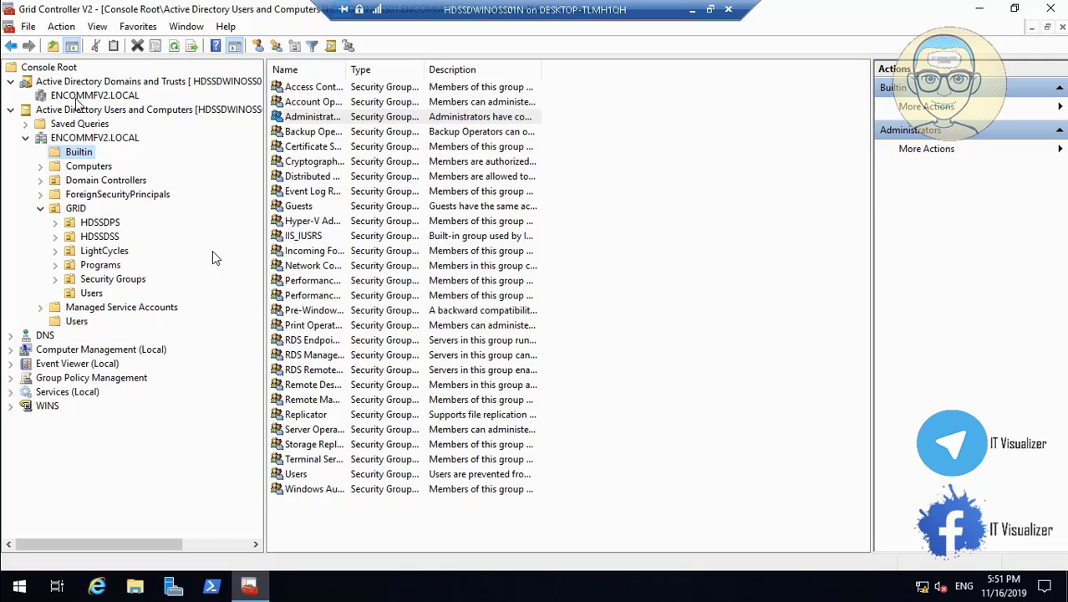
{"action": "right_click", "coordinate": [80, 96]}
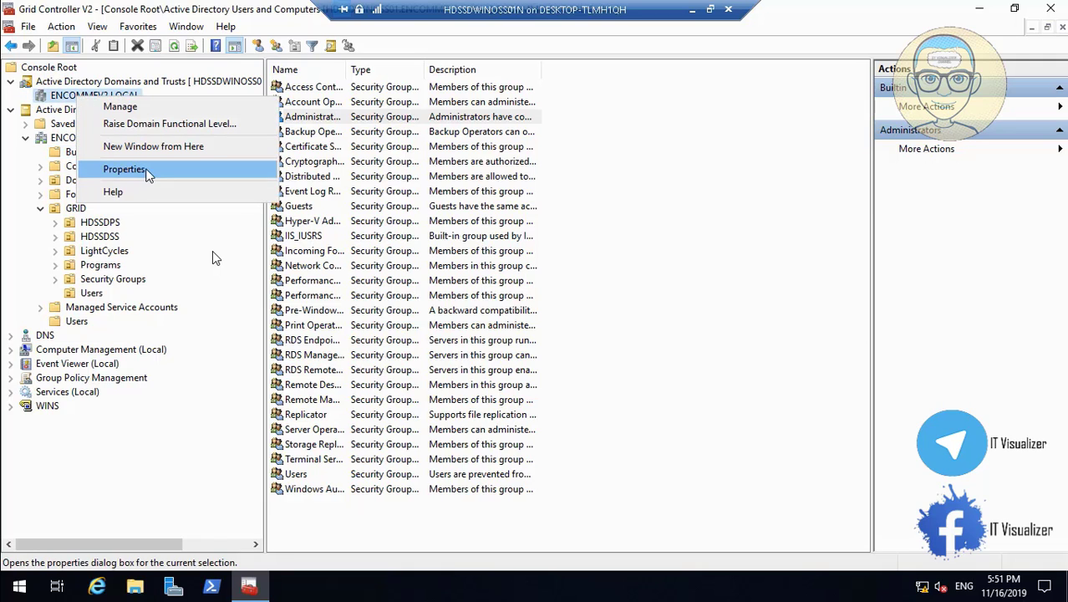
{"action": "left_click", "coordinate": [146, 171]}
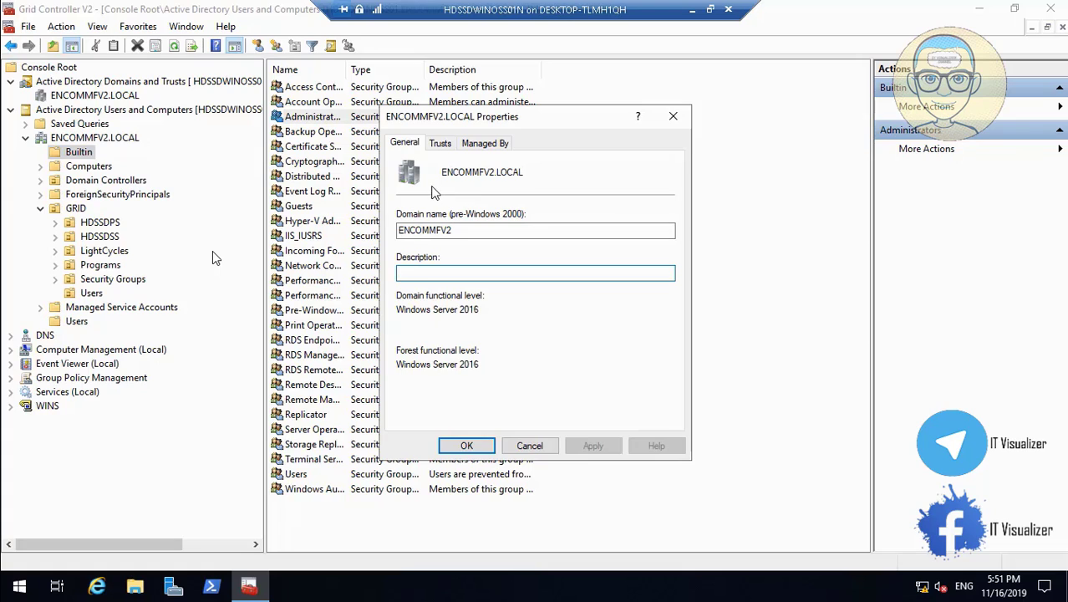
{"action": "left_click", "coordinate": [440, 143]}
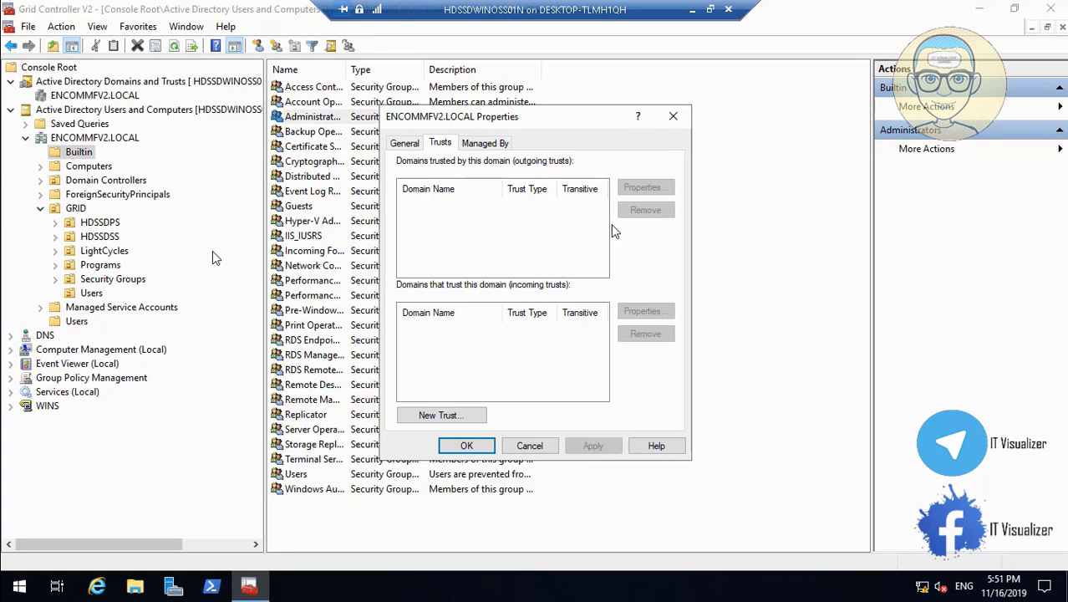
{"action": "left_click", "coordinate": [468, 414]}
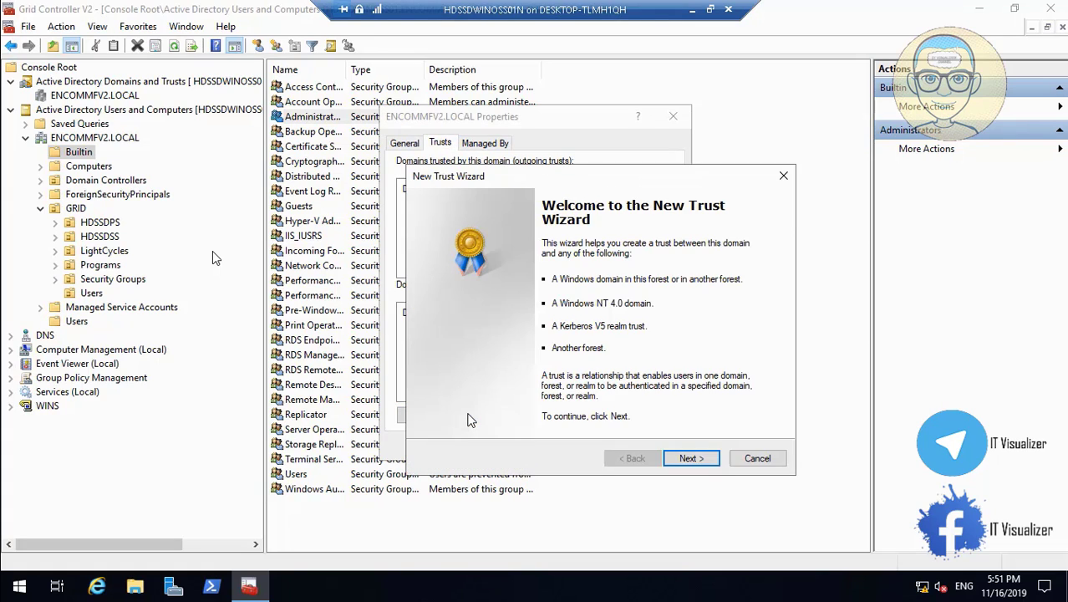
Enter ENCOMMF as the trust name in the New Trust Wizard.
{"action": "left_click", "coordinate": [684, 458]}
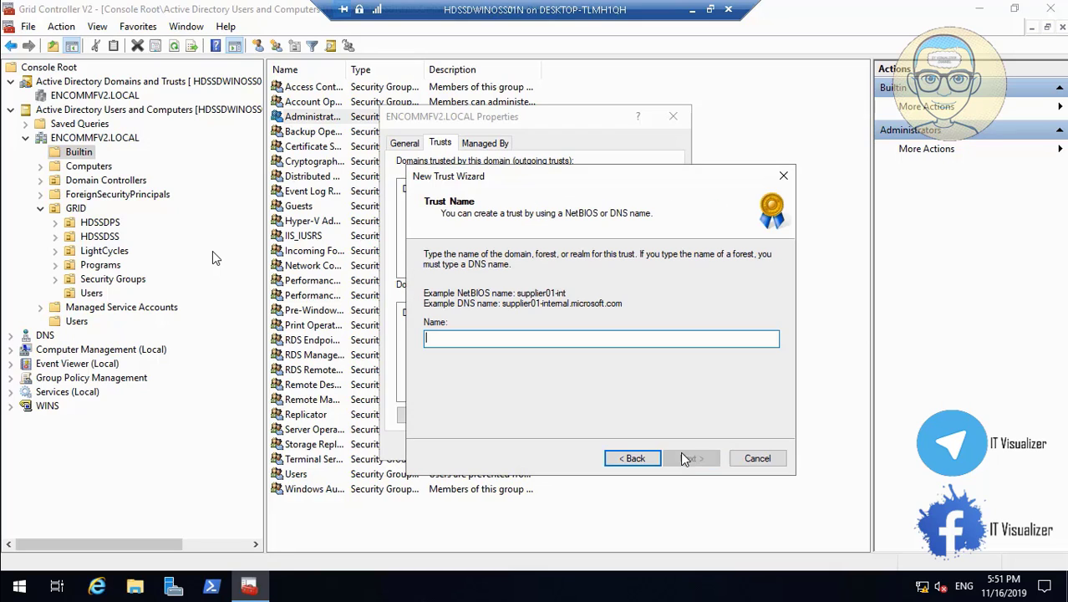
{"action": "type", "text": "EN"}
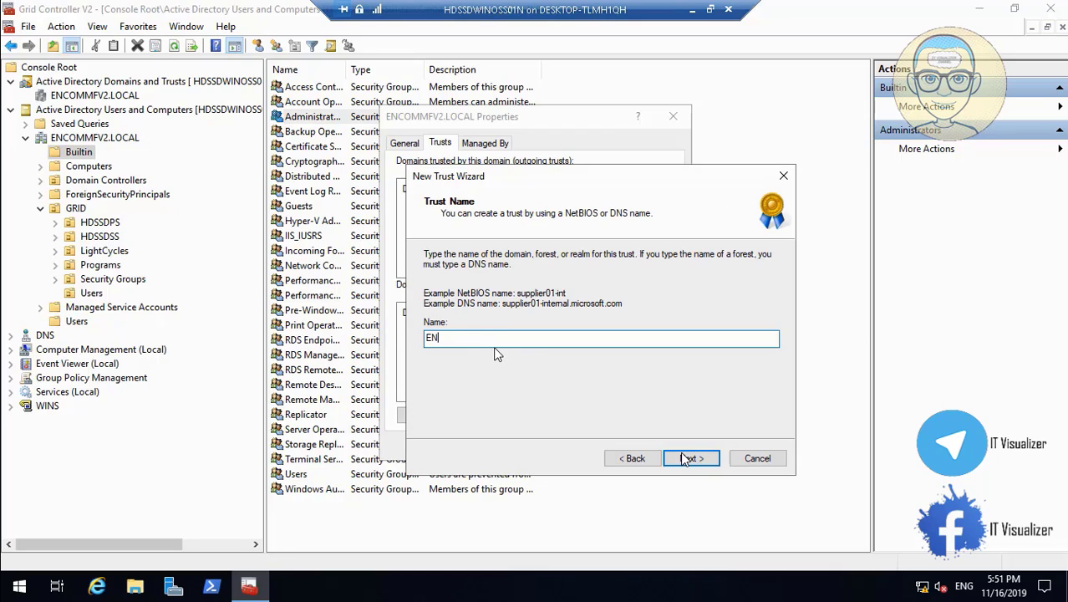
{"action": "type", "text": "COMMF.LOCAL"}
{"action": "left_click", "coordinate": [699, 462]}
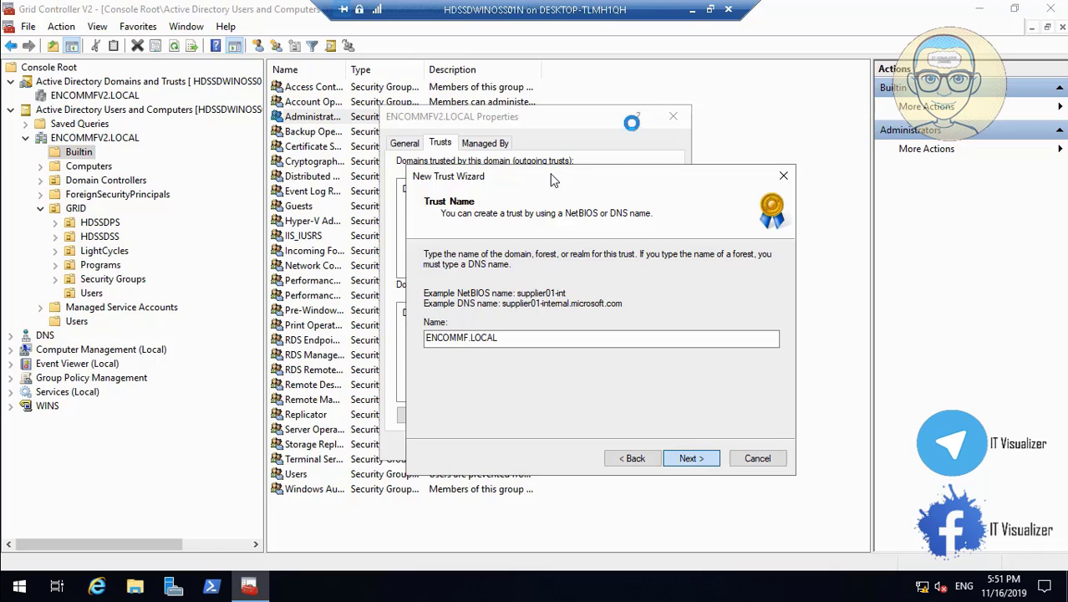
Enter the ENCOMMF domain account's user name and password and continue to Trust Type.
{"action": "left_click", "coordinate": [692, 12]}
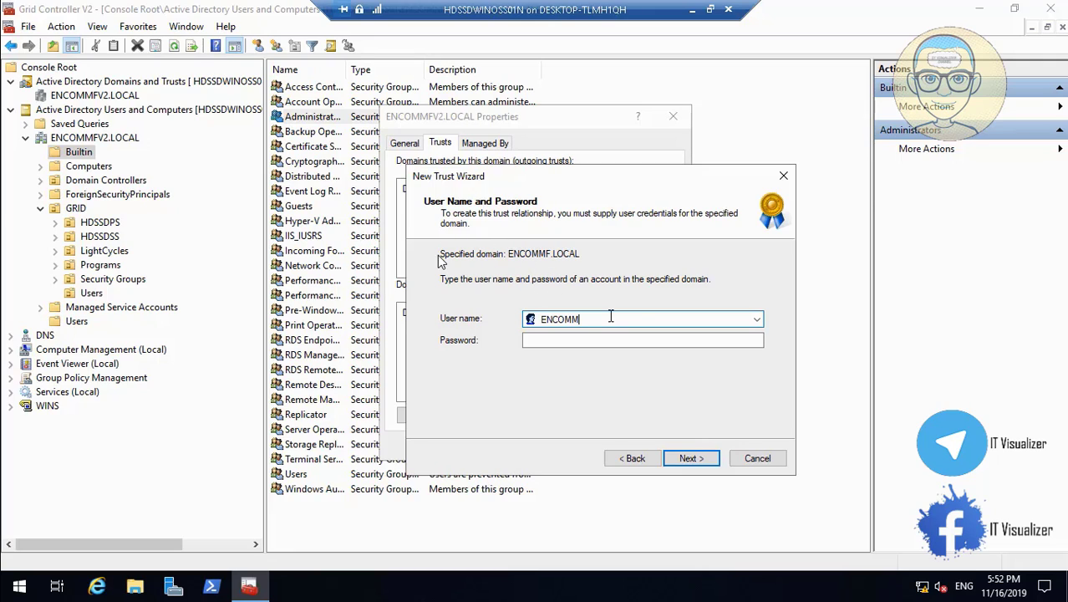
{"action": "key", "text": "space"}
{"action": "type", "text": "o"}
{"action": "key", "text": "Tab"}
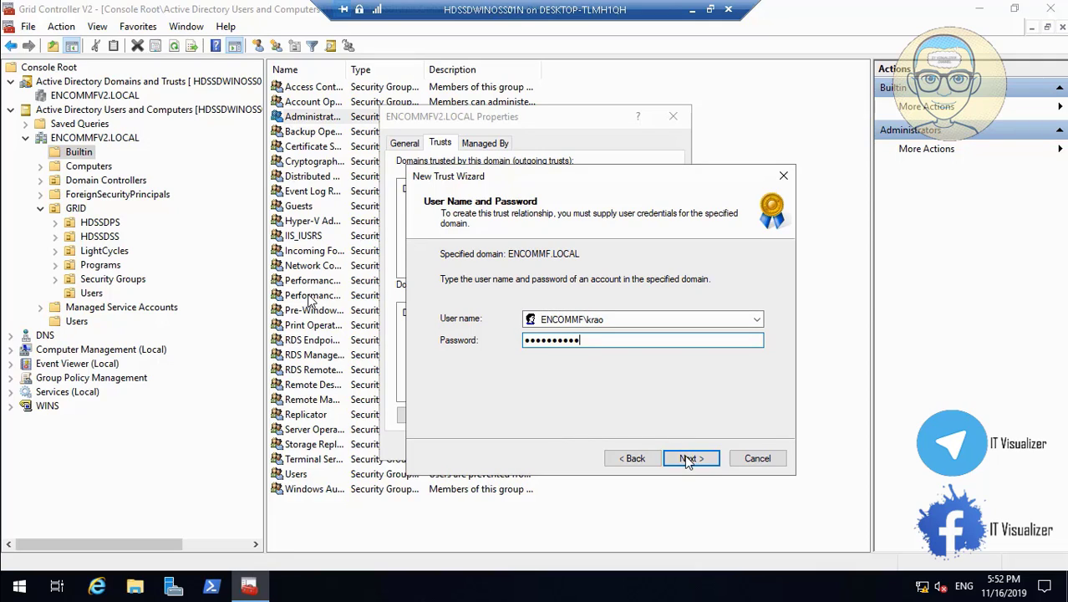
{"action": "key", "text": "BackSpace"}
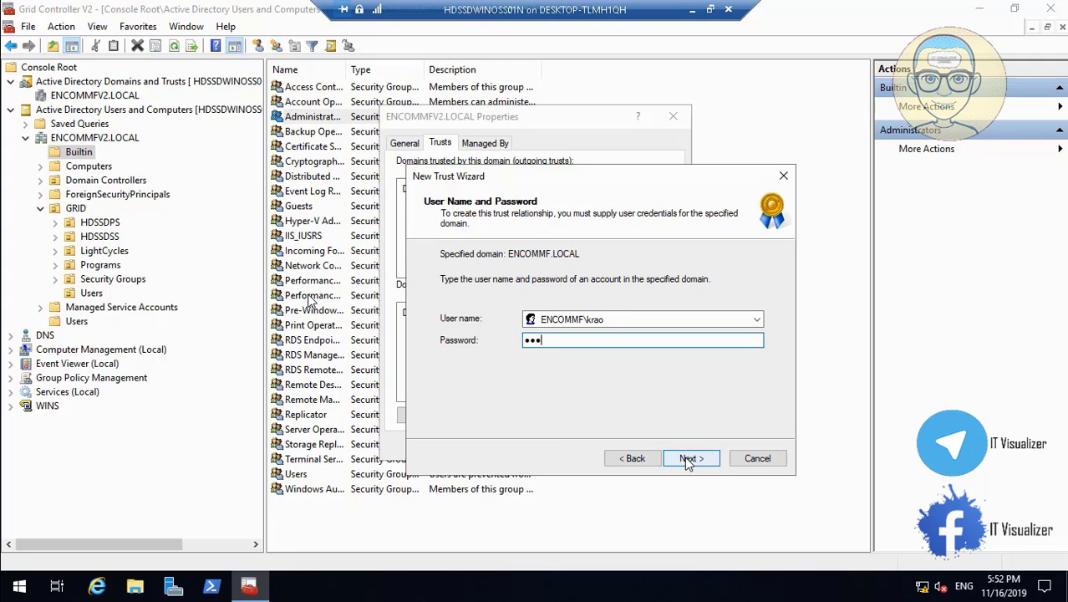
{"action": "type", "text": "••"}
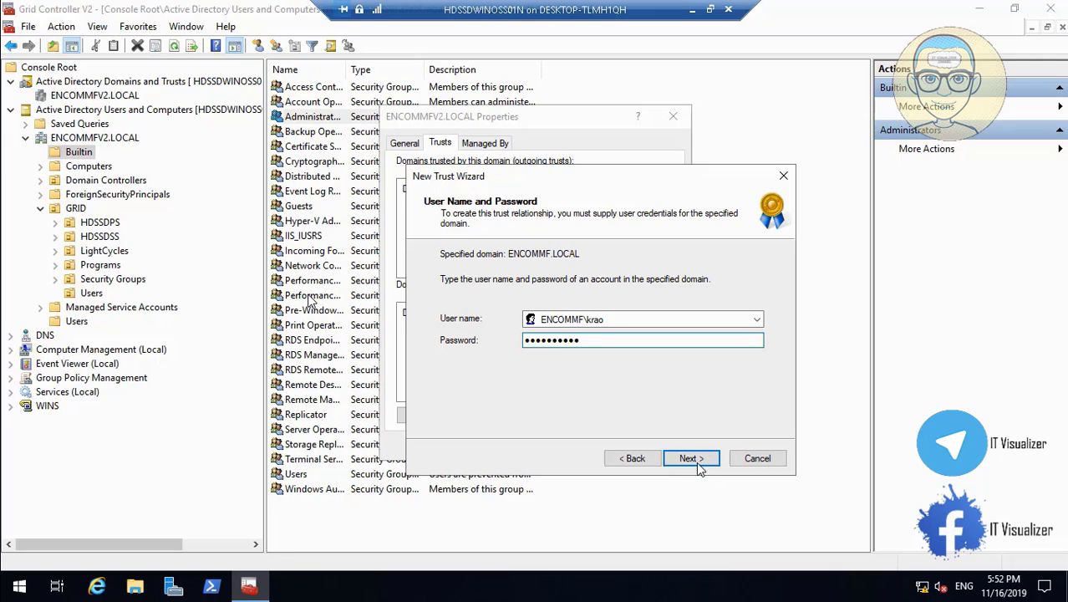
{"action": "left_click", "coordinate": [698, 465]}
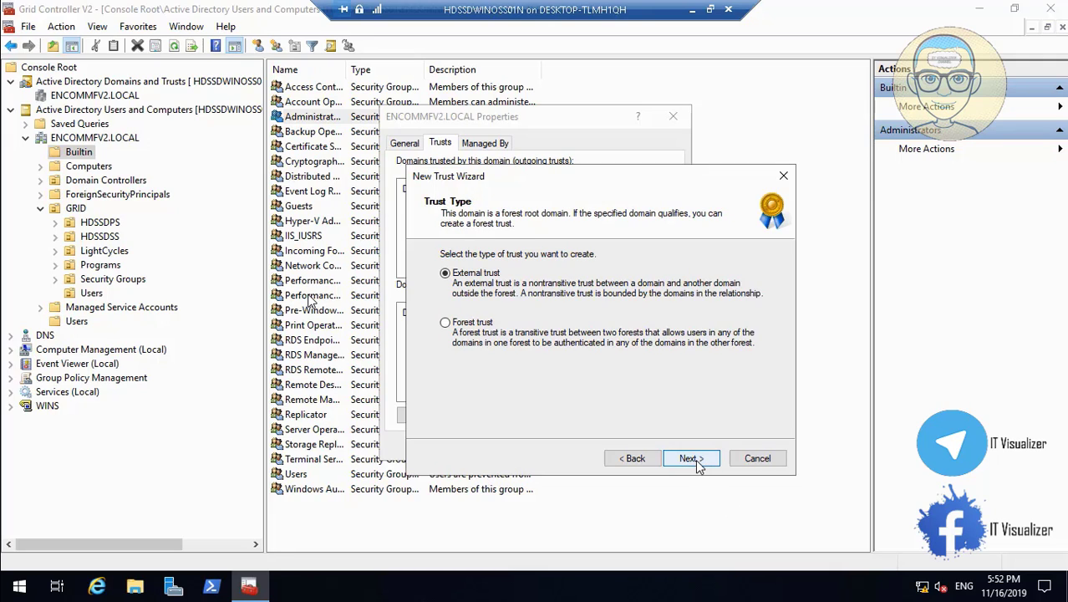
Resume the tutorial video, then exit the VM's full-screen view to Hyper-V Manager.
{"action": "mouse_move", "coordinate": [28, 590]}
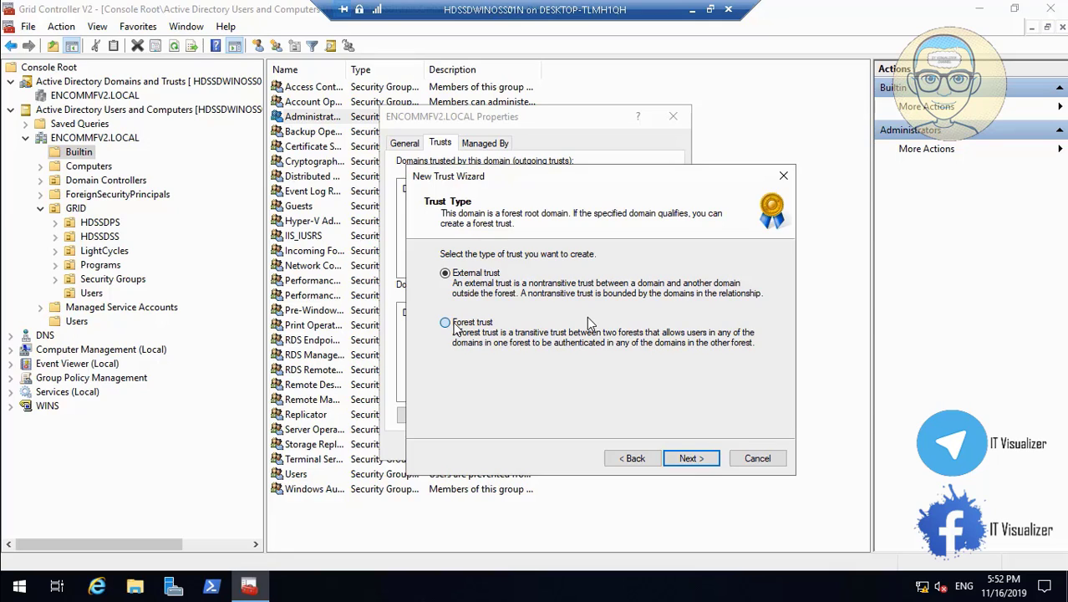
{"action": "mouse_move", "coordinate": [98, 595]}
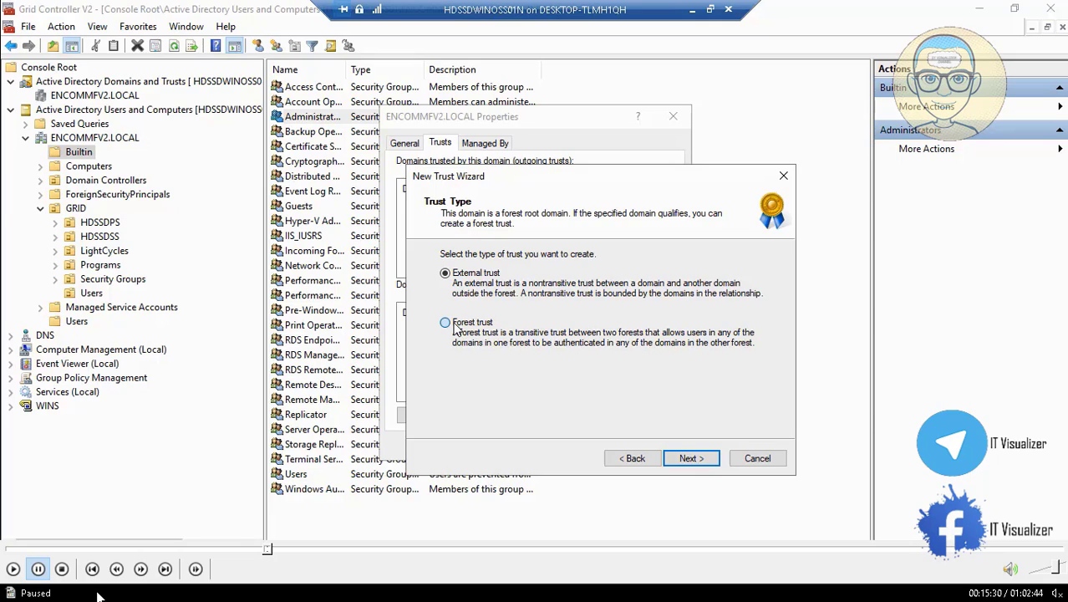
{"action": "left_click", "coordinate": [13, 569]}
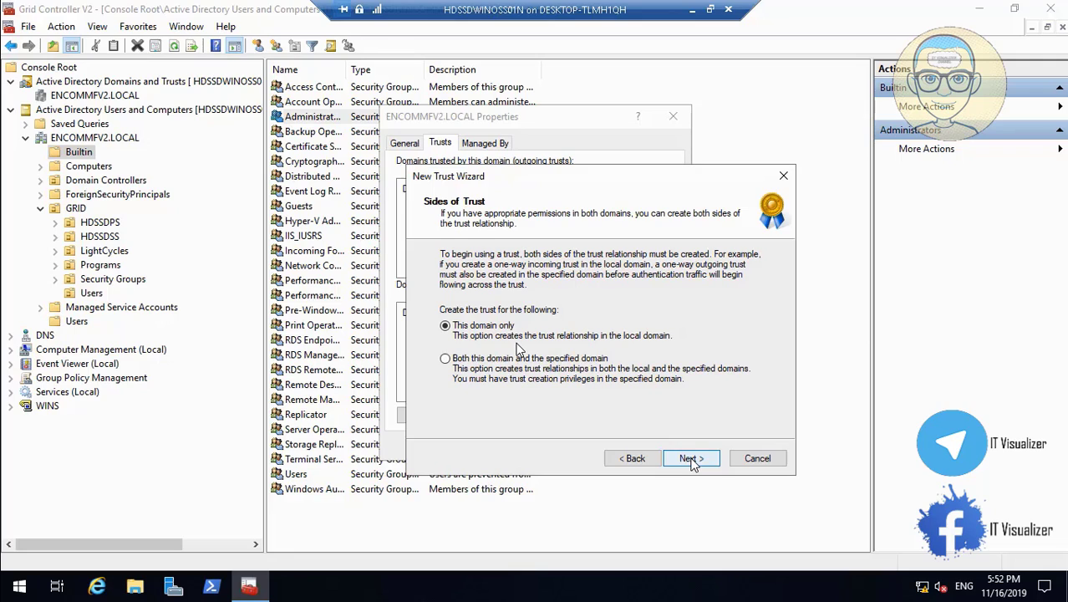
{"action": "mouse_move", "coordinate": [10, 575]}
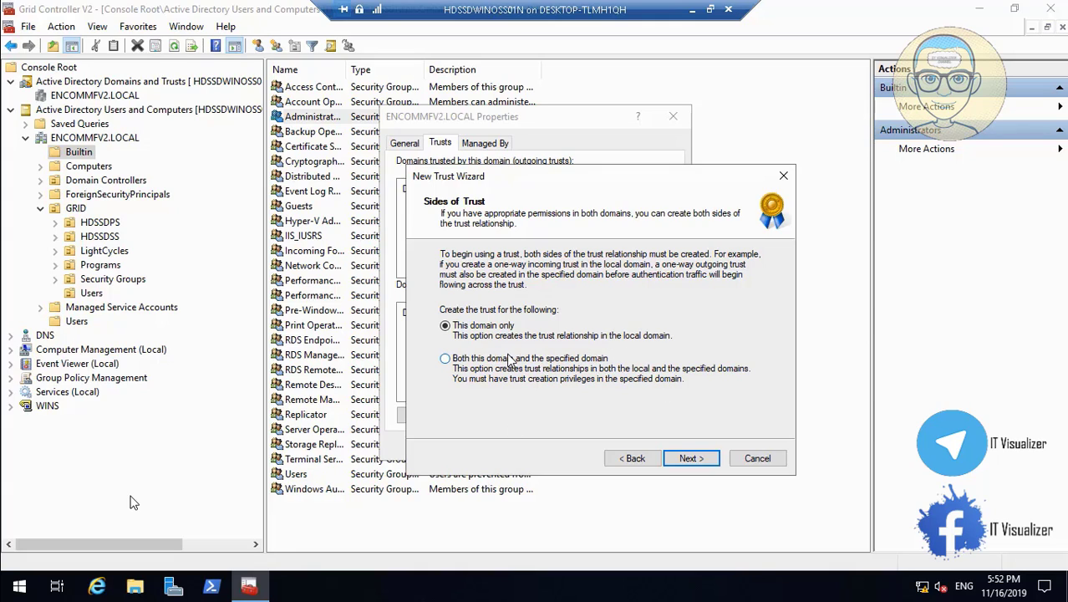
{"action": "left_click", "coordinate": [12, 569]}
{"action": "left_click", "coordinate": [710, 9]}
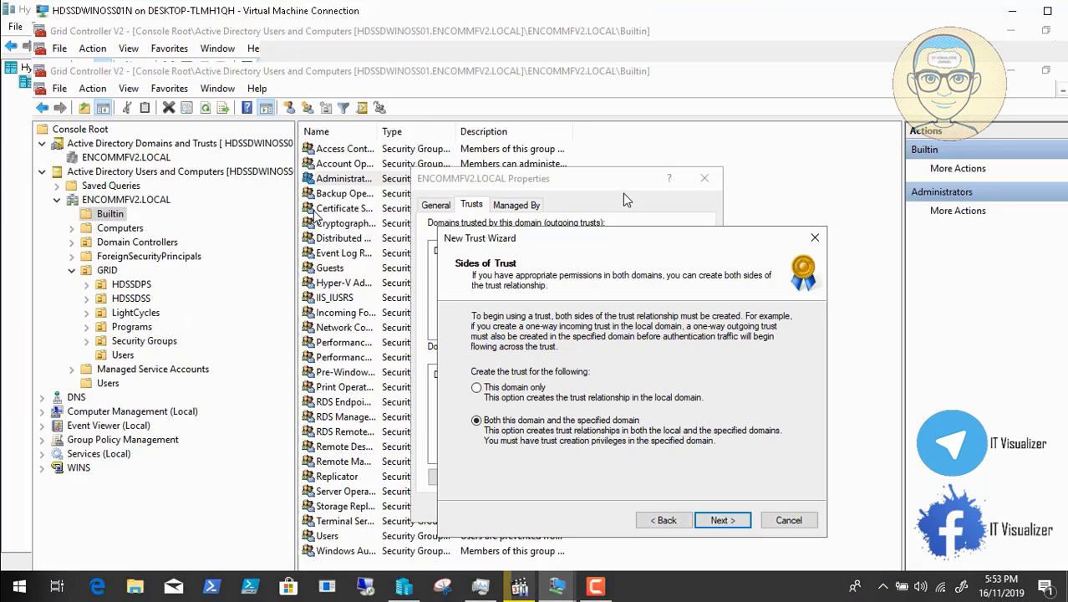
{"action": "left_click", "coordinate": [595, 586]}
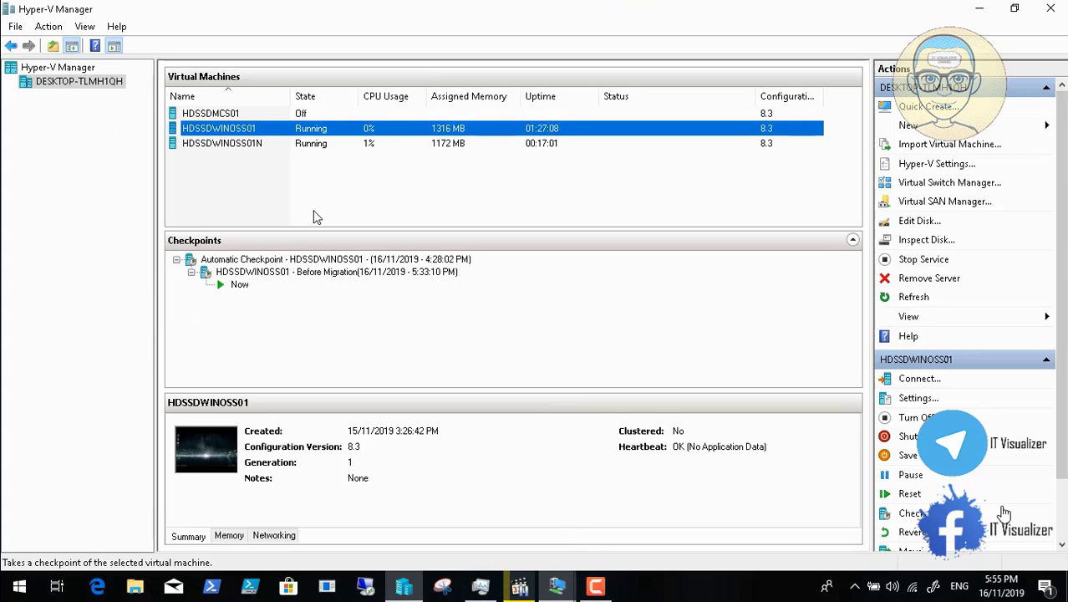
Return to HDSSDWINOSS01N and step back through the trust wizard pages to the credentials page.
{"action": "mouse_move", "coordinate": [556, 585]}
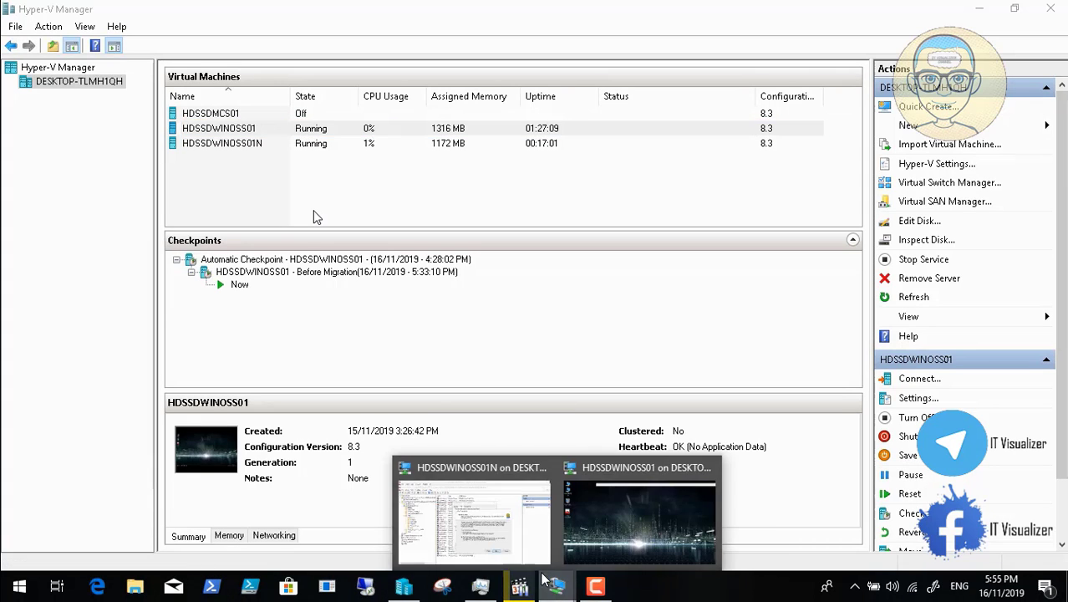
{"action": "left_click", "coordinate": [635, 526]}
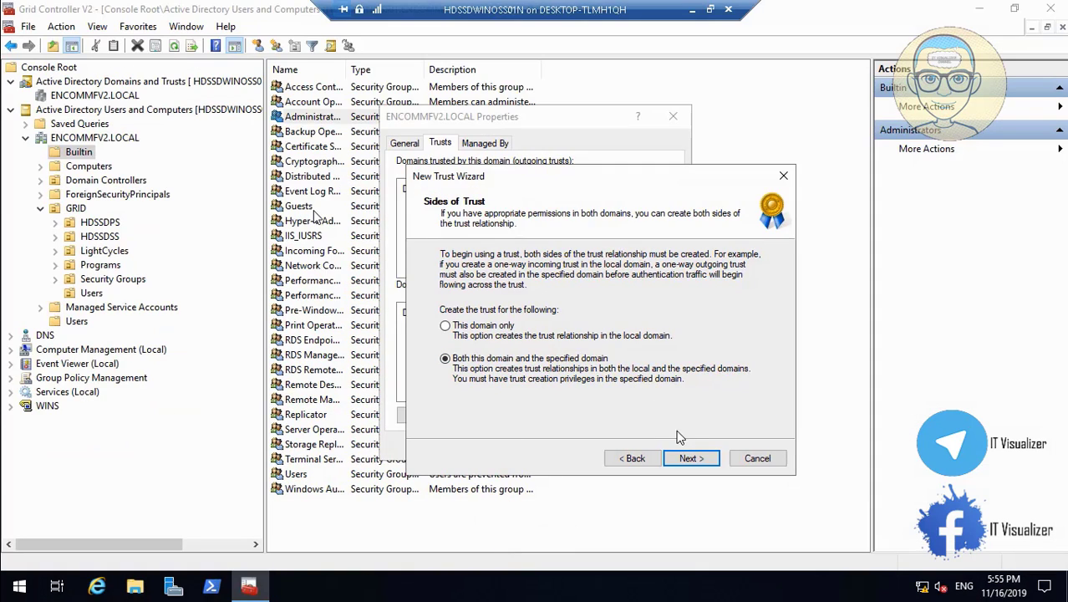
{"action": "left_click", "coordinate": [693, 456]}
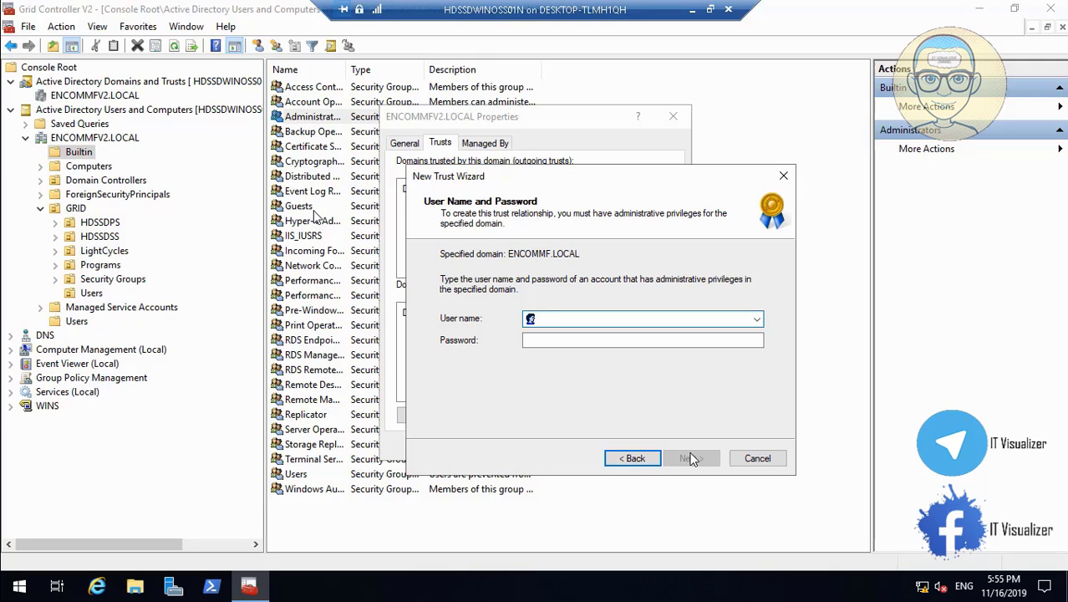
{"action": "left_click", "coordinate": [635, 460]}
{"action": "left_click", "coordinate": [635, 461]}
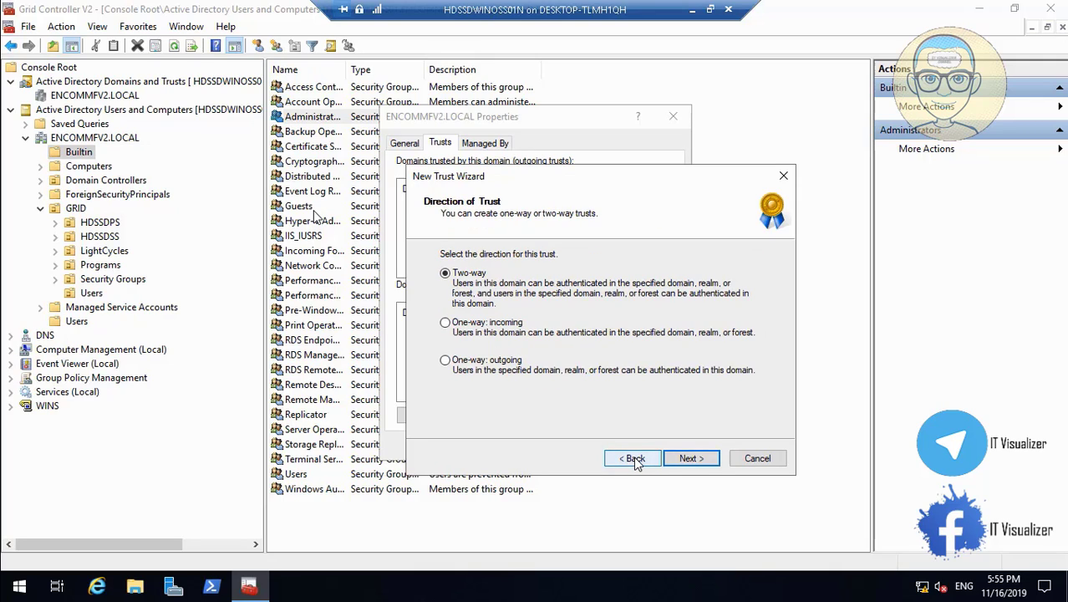
{"action": "left_click", "coordinate": [635, 461]}
{"action": "left_click", "coordinate": [635, 460]}
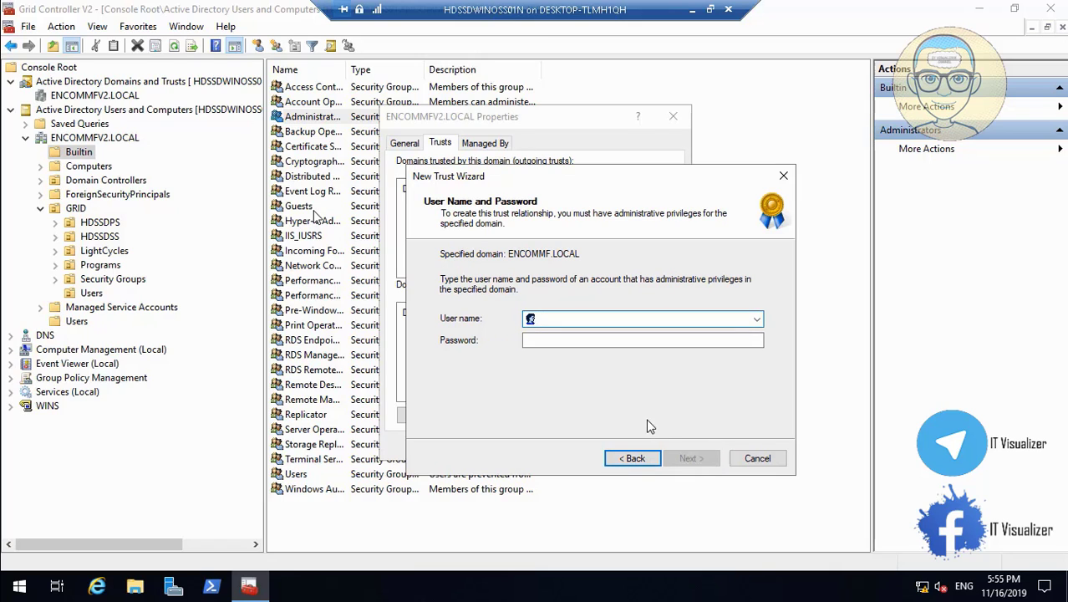
{"action": "left_click", "coordinate": [756, 320]}
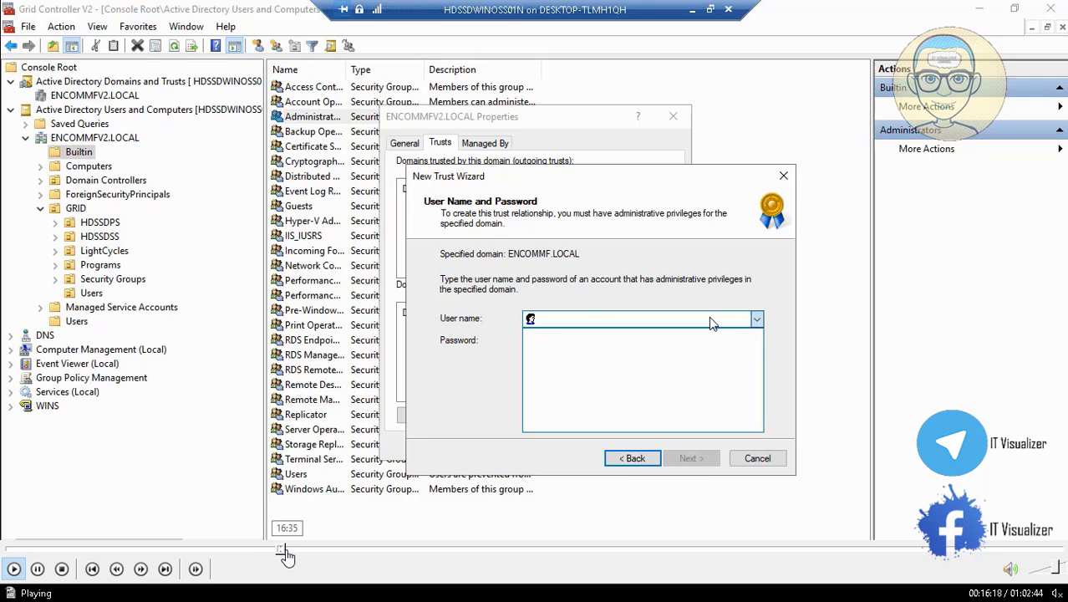
Scrub the tutorial video back to the credentials page and resume playback full screen.
{"action": "left_click", "coordinate": [287, 550]}
{"action": "left_click", "coordinate": [295, 549]}
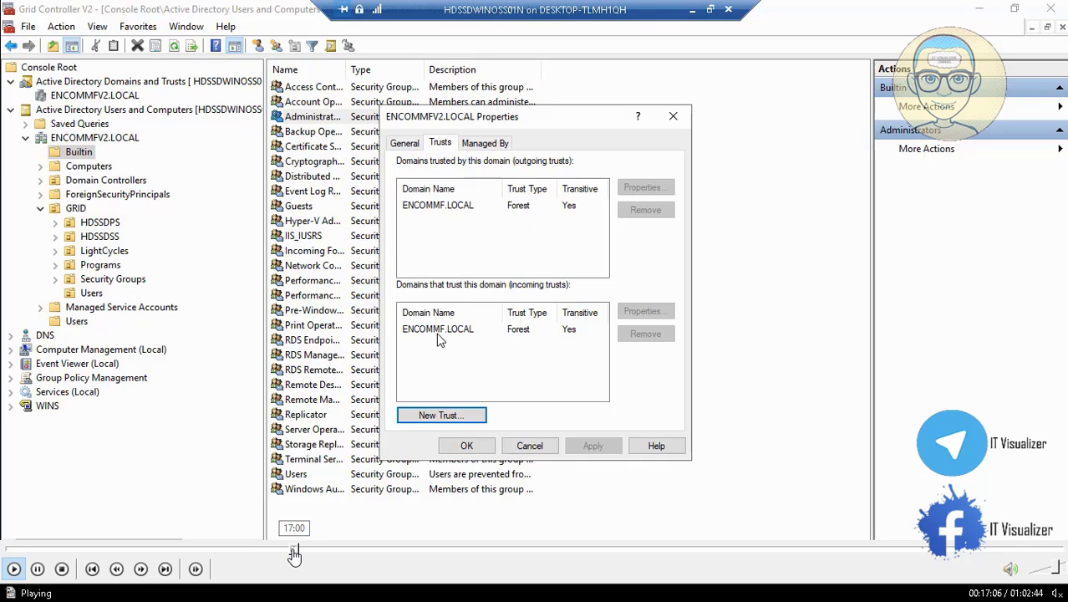
{"action": "left_click", "coordinate": [290, 550]}
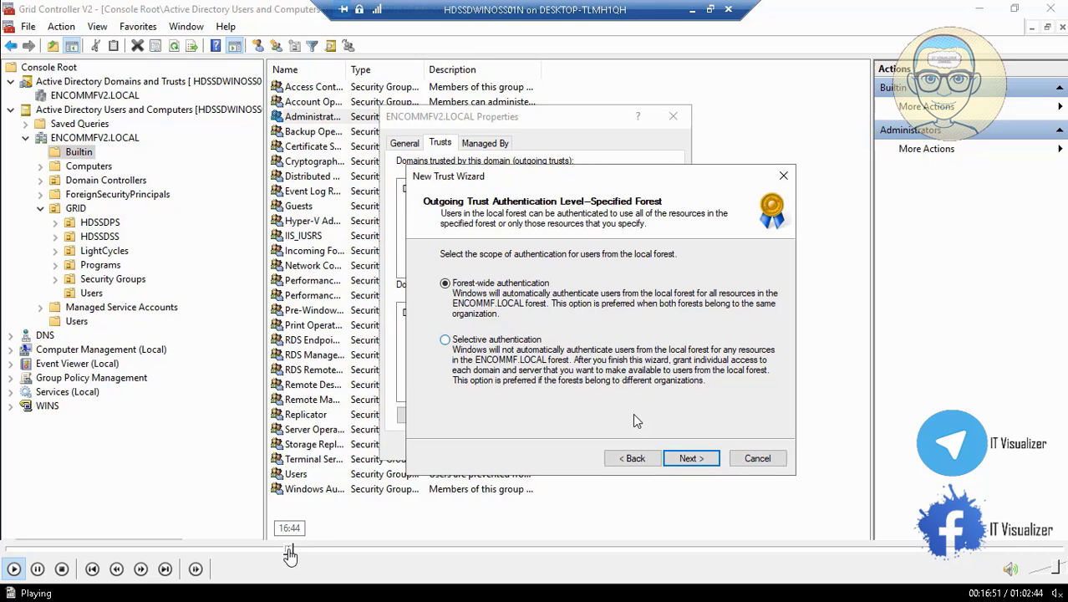
{"action": "left_click", "coordinate": [290, 550]}
{"action": "left_click", "coordinate": [287, 550]}
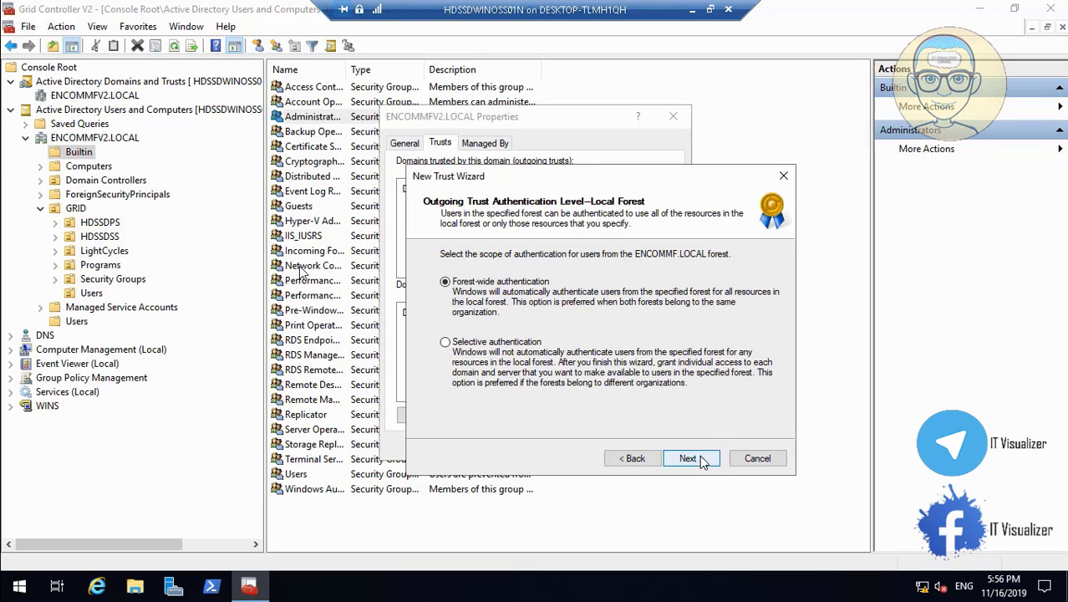
{"action": "double_click", "coordinate": [281, 260]}
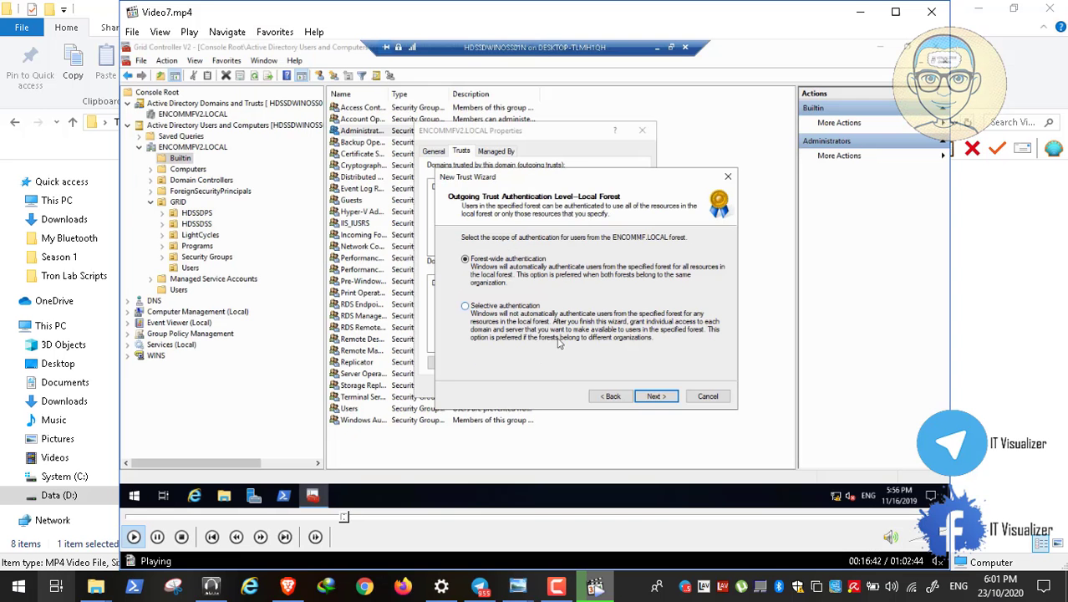
{"action": "left_click", "coordinate": [157, 539]}
{"action": "left_click", "coordinate": [558, 586]}
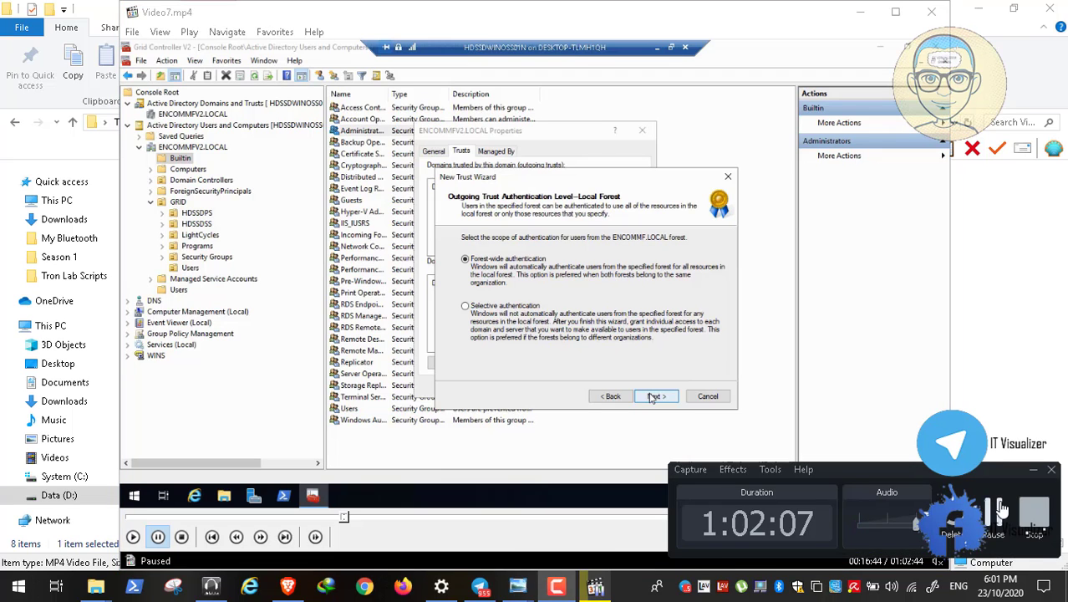
{"action": "double_click", "coordinate": [557, 287]}
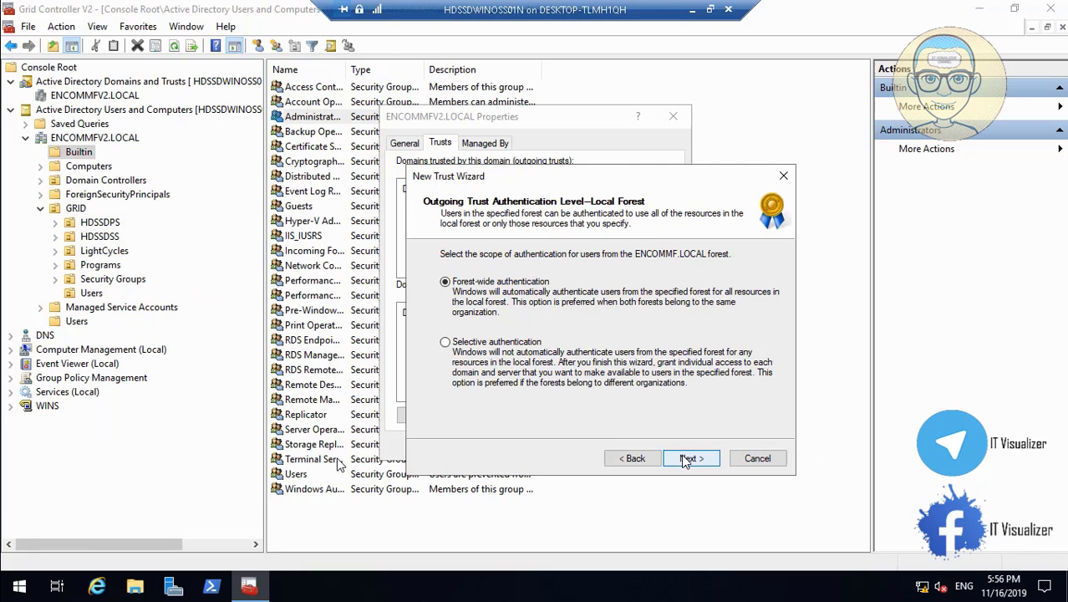
{"action": "mouse_move", "coordinate": [3, 594]}
{"action": "left_click", "coordinate": [17, 574]}
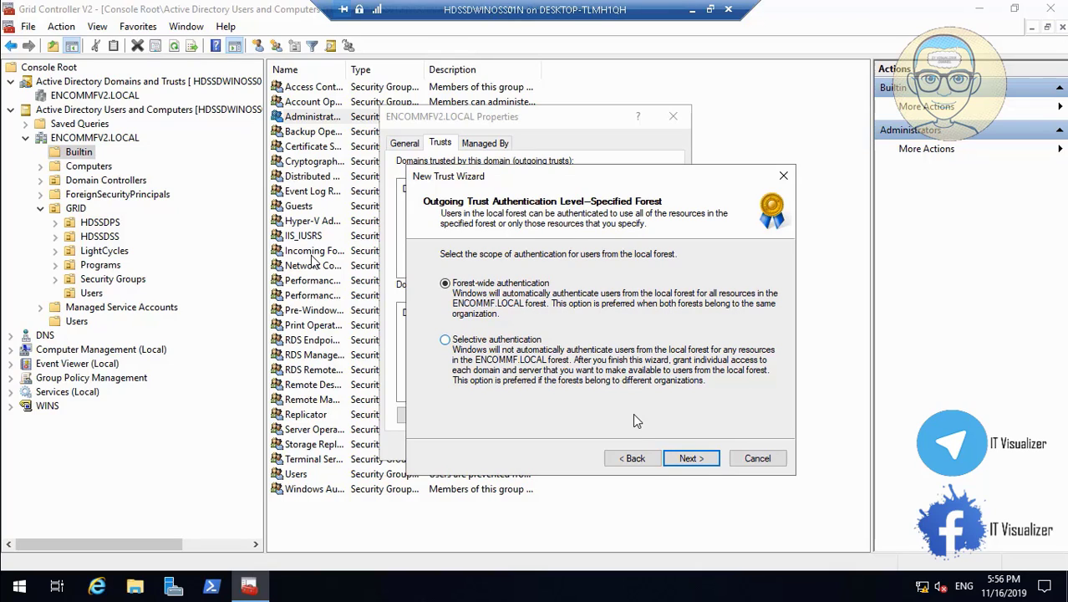
Accept Forest-wide authentication, create the trust, and close the wizard after the Cannot Continue error.
{"action": "left_click", "coordinate": [687, 460]}
{"action": "left_click", "coordinate": [687, 459]}
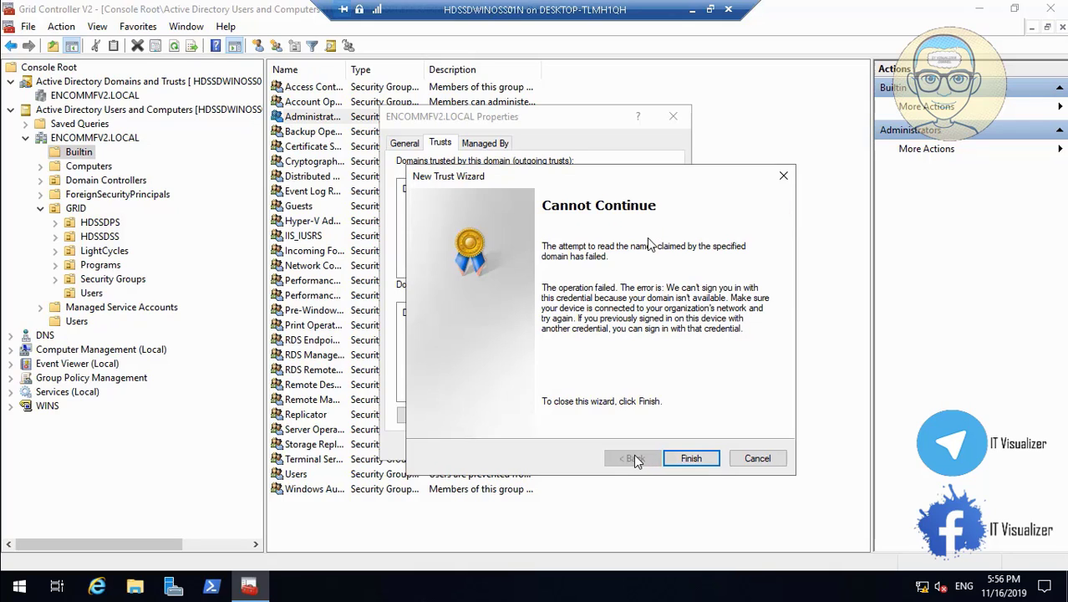
{"action": "left_click", "coordinate": [692, 460]}
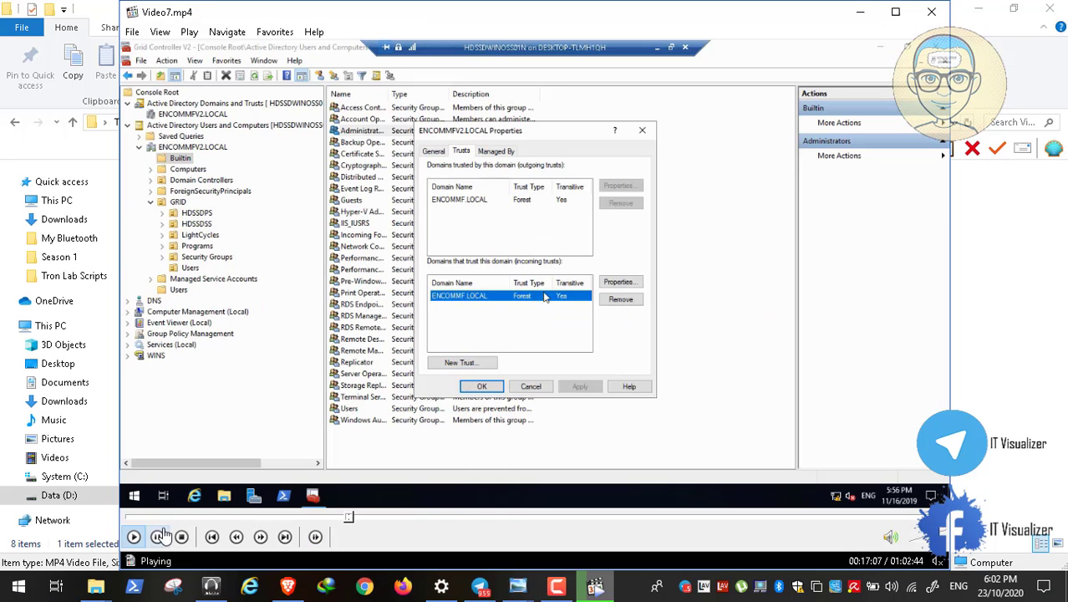
Pause and close the MPC-HC tutorial video, then close the Video7 File Explorer window.
{"action": "left_click", "coordinate": [159, 536]}
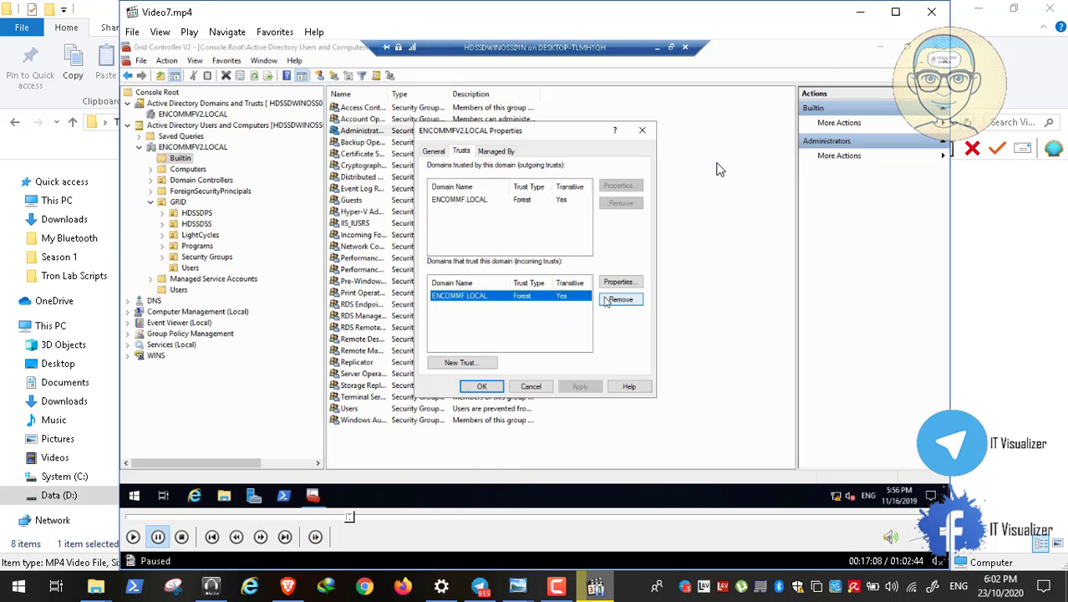
{"action": "left_click", "coordinate": [941, 13]}
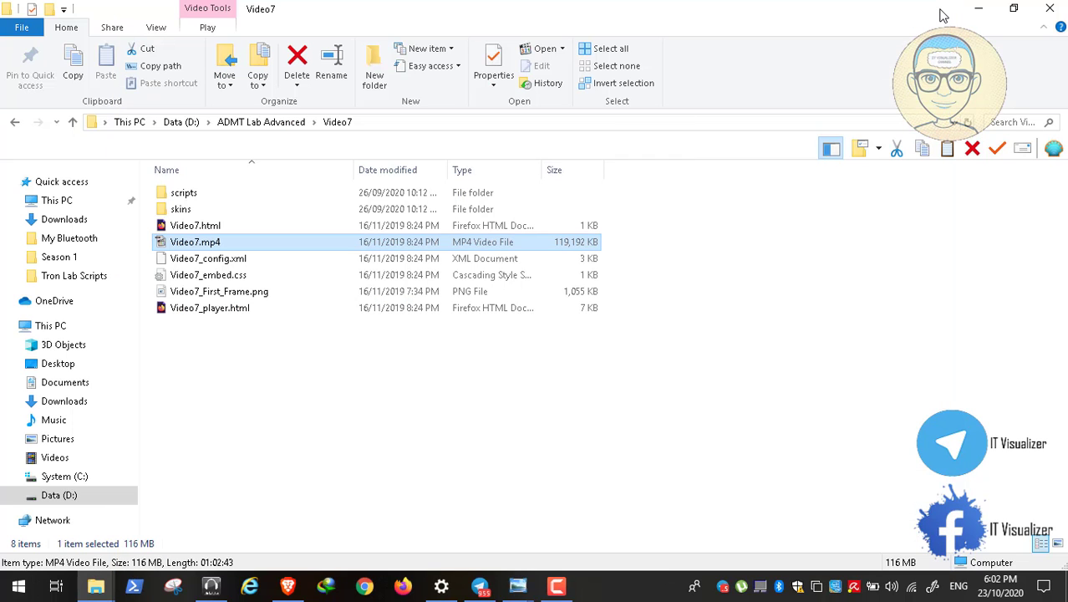
{"action": "left_click", "coordinate": [1048, 8]}
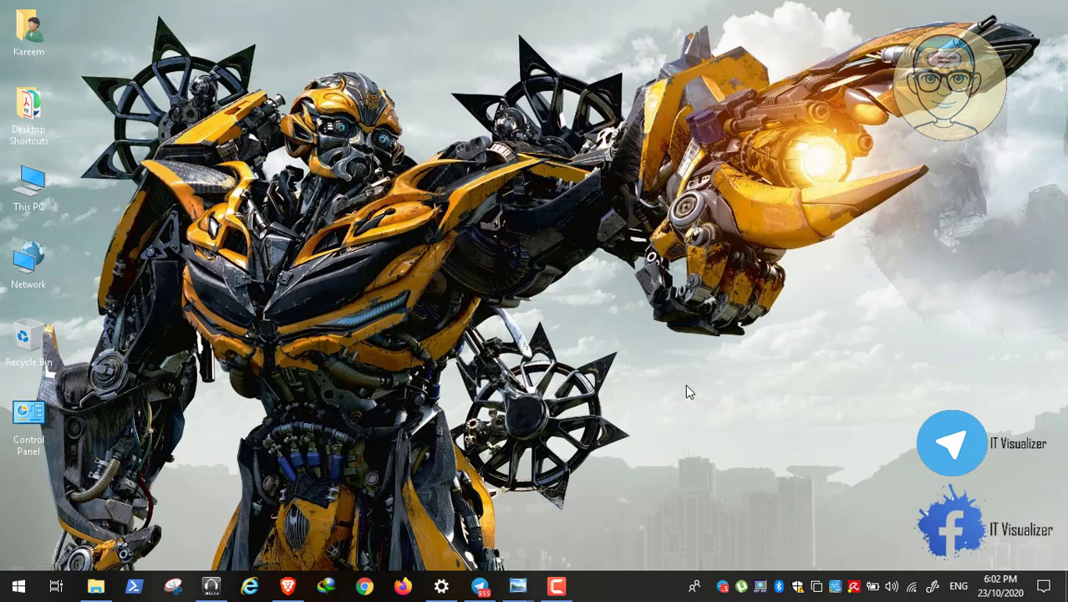
{"action": "left_click", "coordinate": [556, 585]}
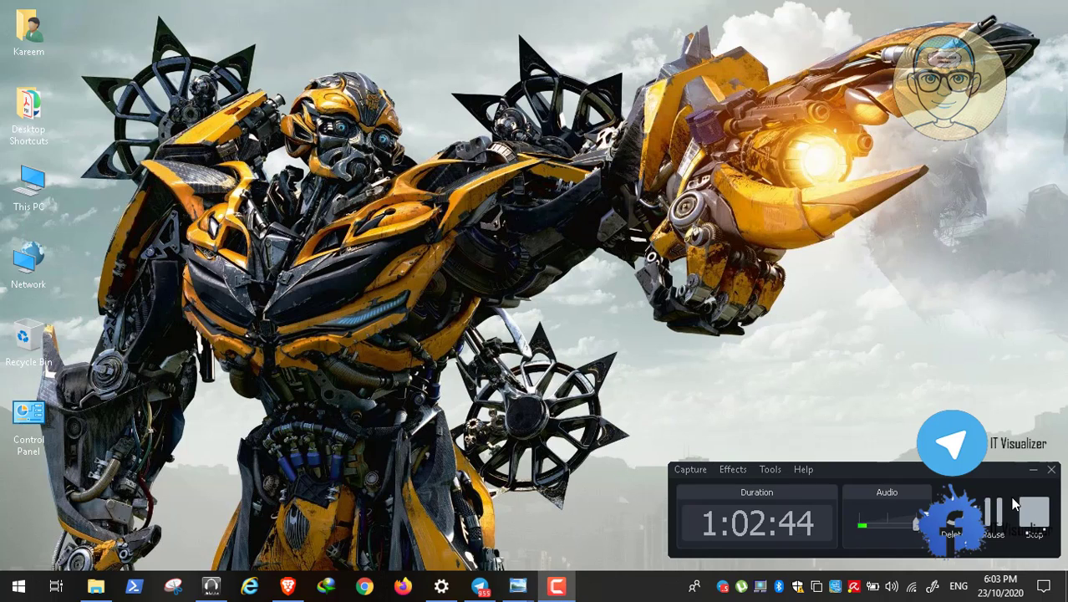